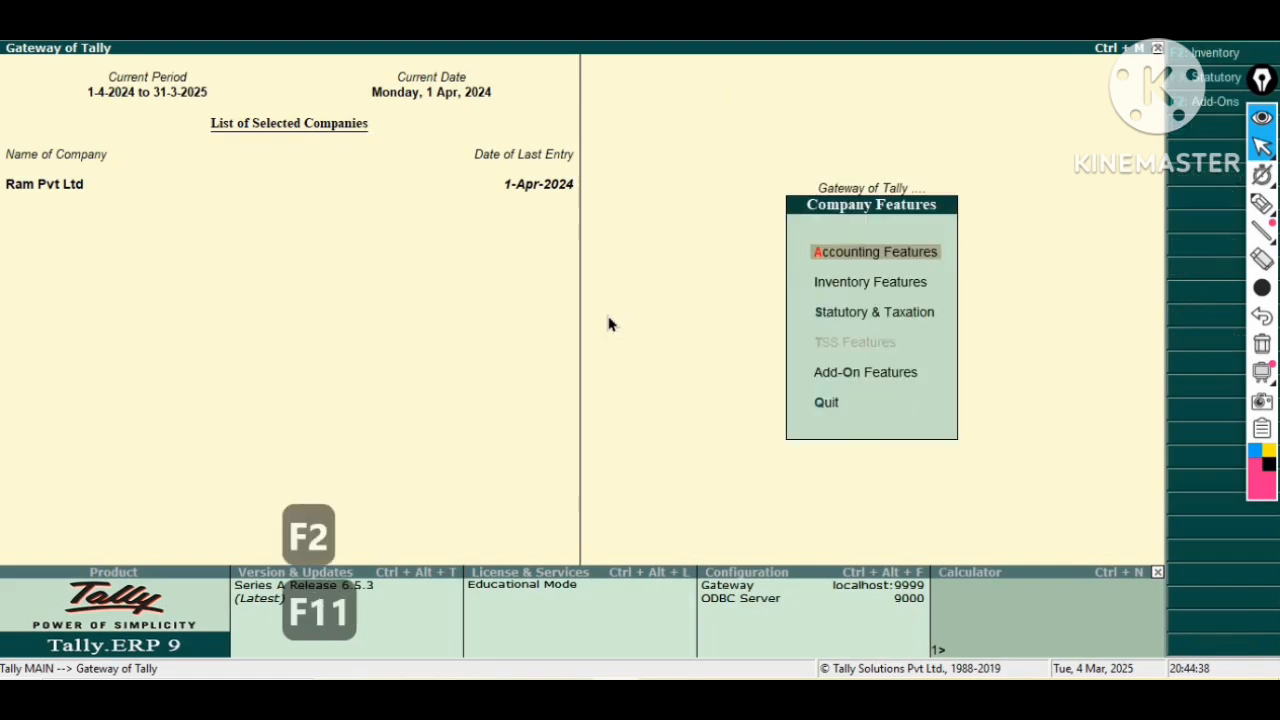
# Open the company's Inventory Features and review its order processing and material in/out voucher options.
pyautogui.press('F2')
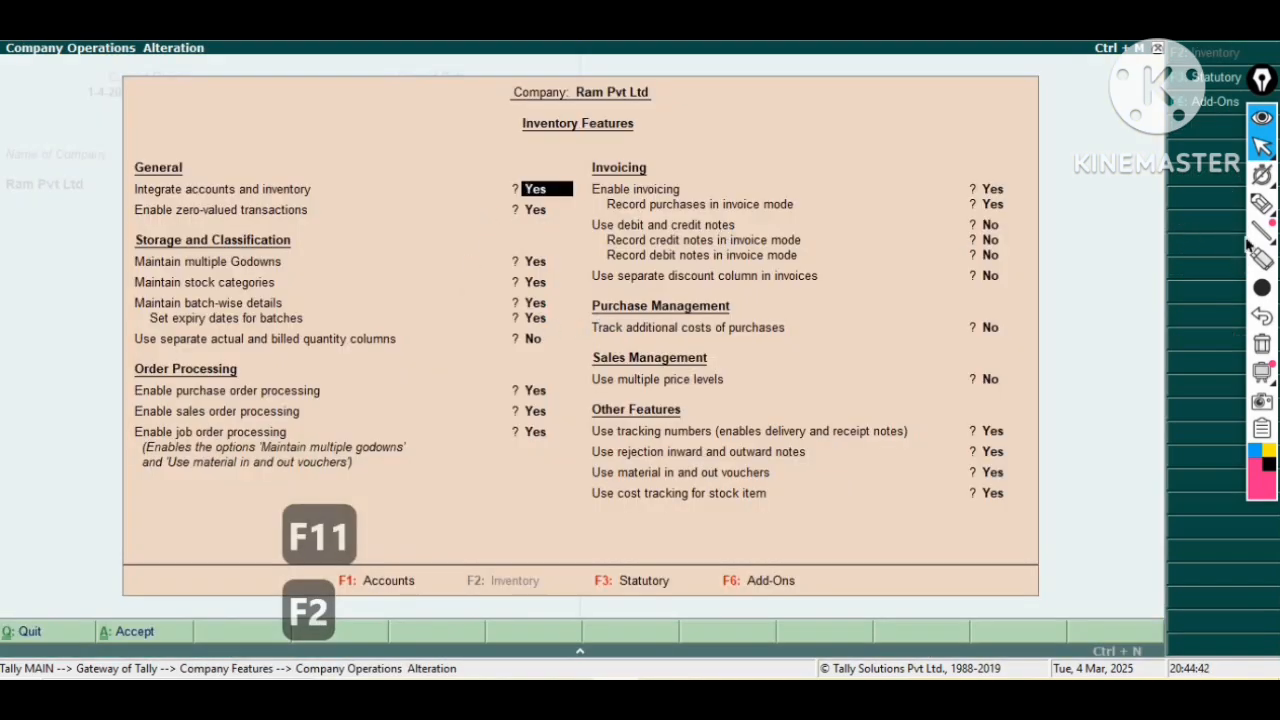
pyautogui.click(1262, 204)
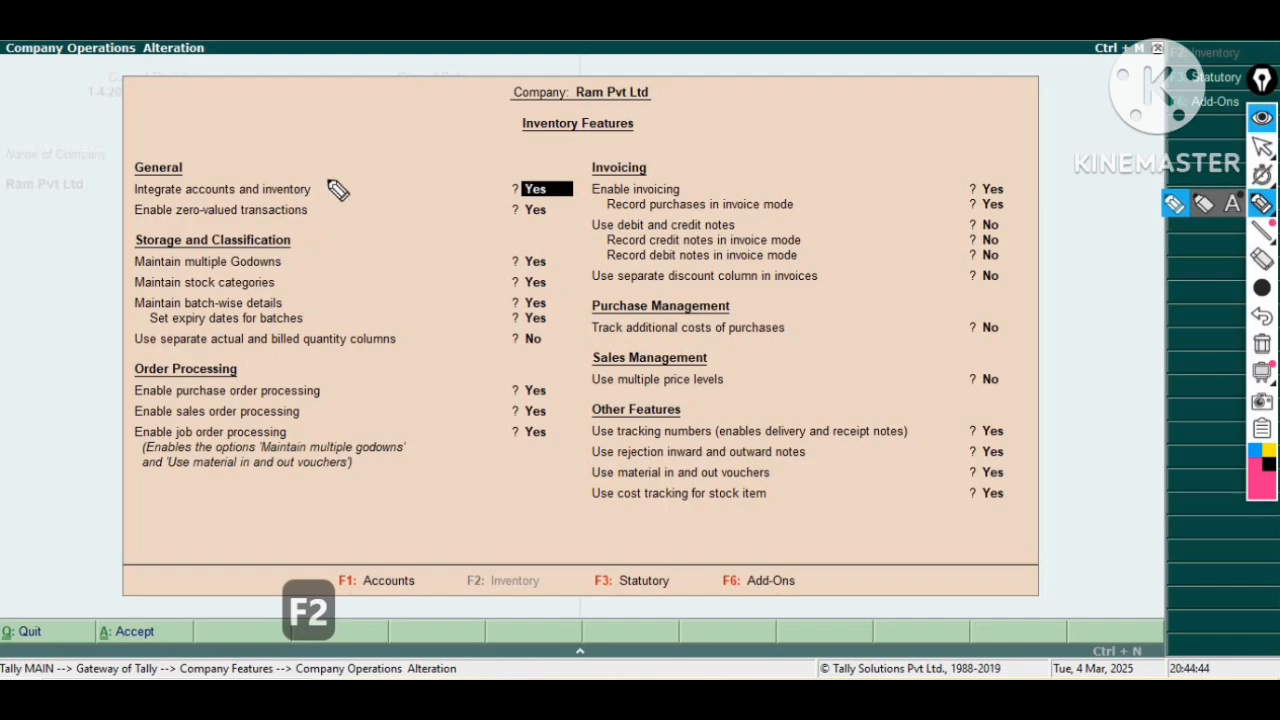
pyautogui.moveTo(328, 176); pyautogui.dragTo(327, 345)
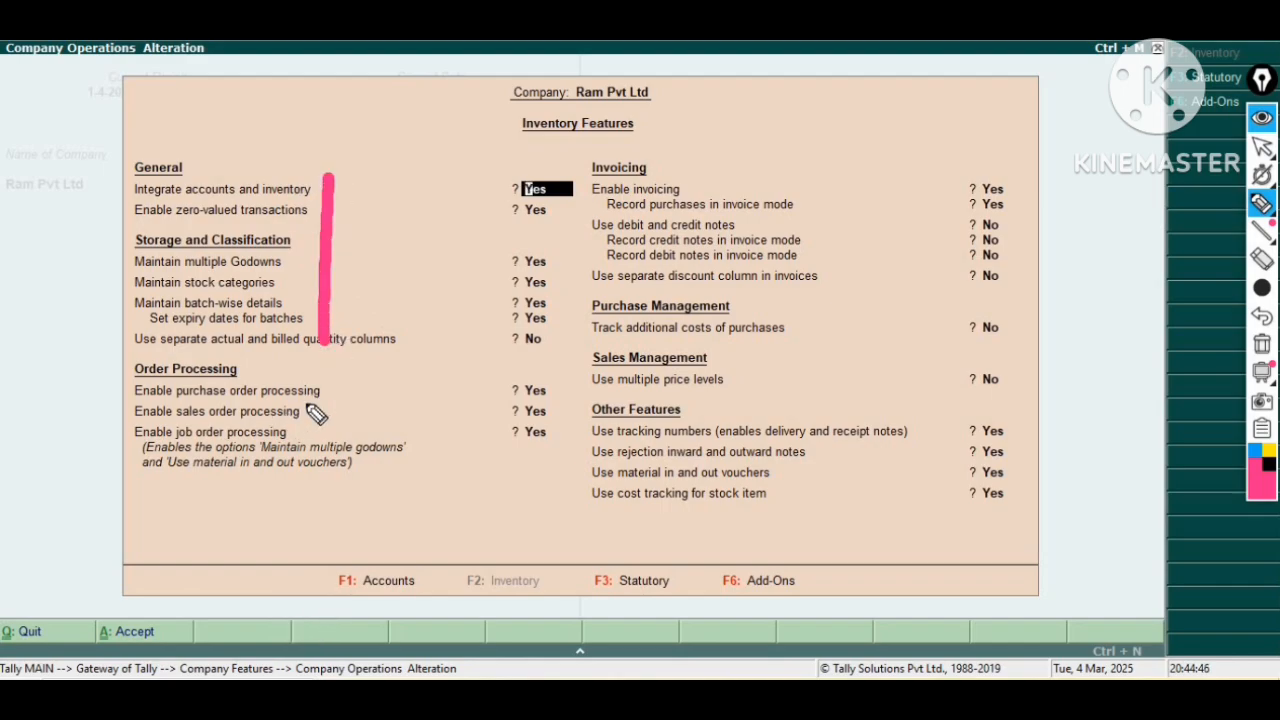
pyautogui.moveTo(293, 410); pyautogui.dragTo(540, 421)
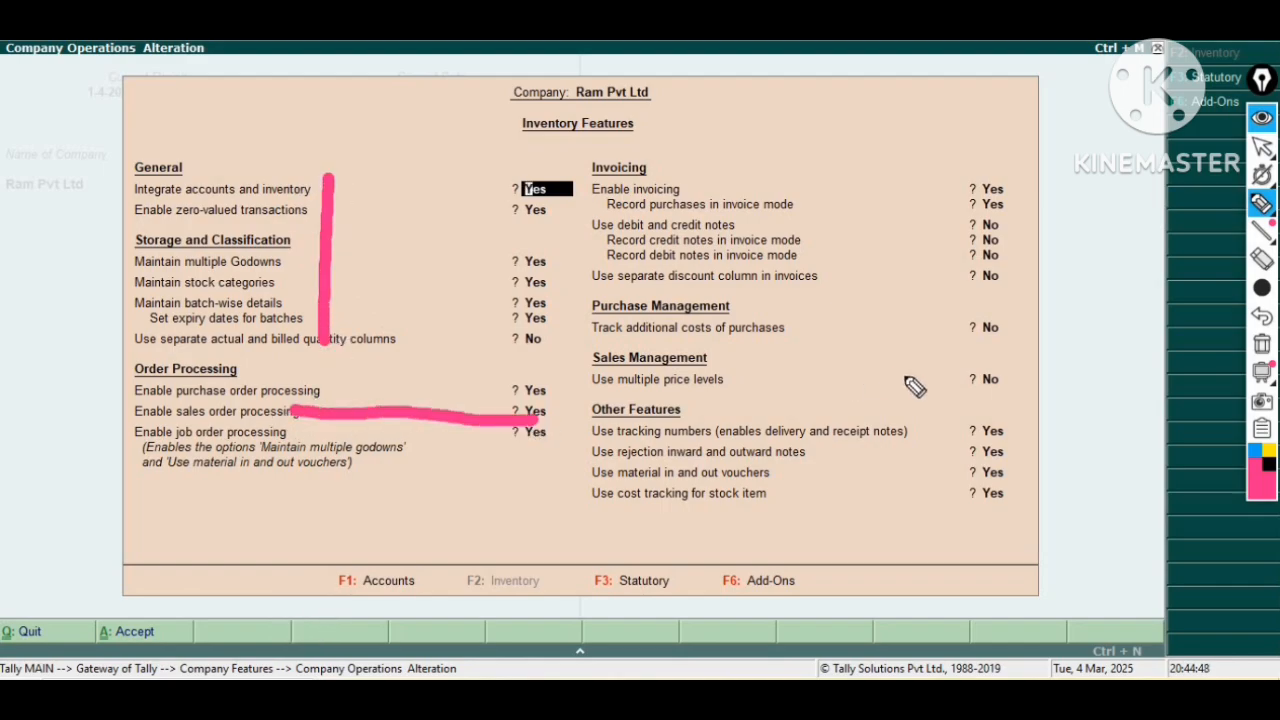
pyautogui.moveTo(1008, 168)
pyautogui.mouseDown()
pyautogui.moveTo(1008, 352)
pyautogui.moveTo(992, 396)
pyautogui.moveTo(625, 394)
pyautogui.moveTo(546, 412)
pyautogui.mouseUp()
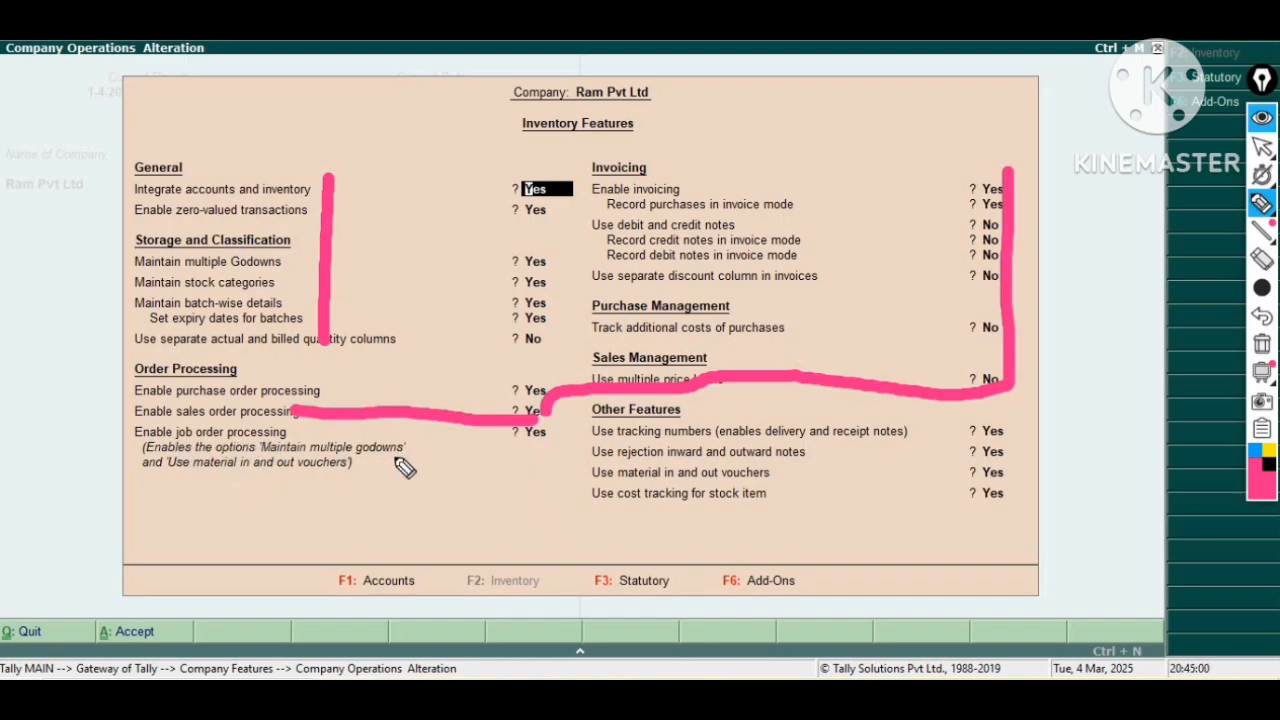
pyautogui.moveTo(393, 455); pyautogui.dragTo(500, 471)
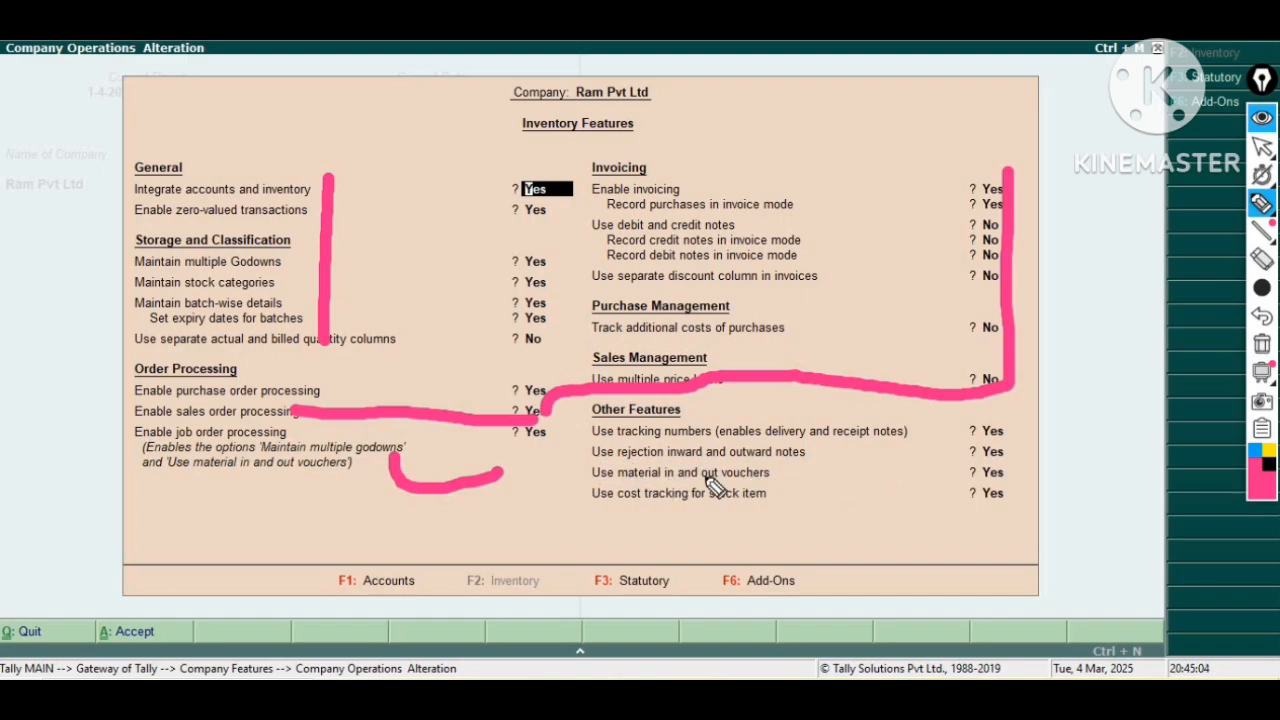
pyautogui.moveTo(778, 479); pyautogui.dragTo(818, 479)
pyautogui.moveTo(912, 481); pyautogui.dragTo(962, 479)
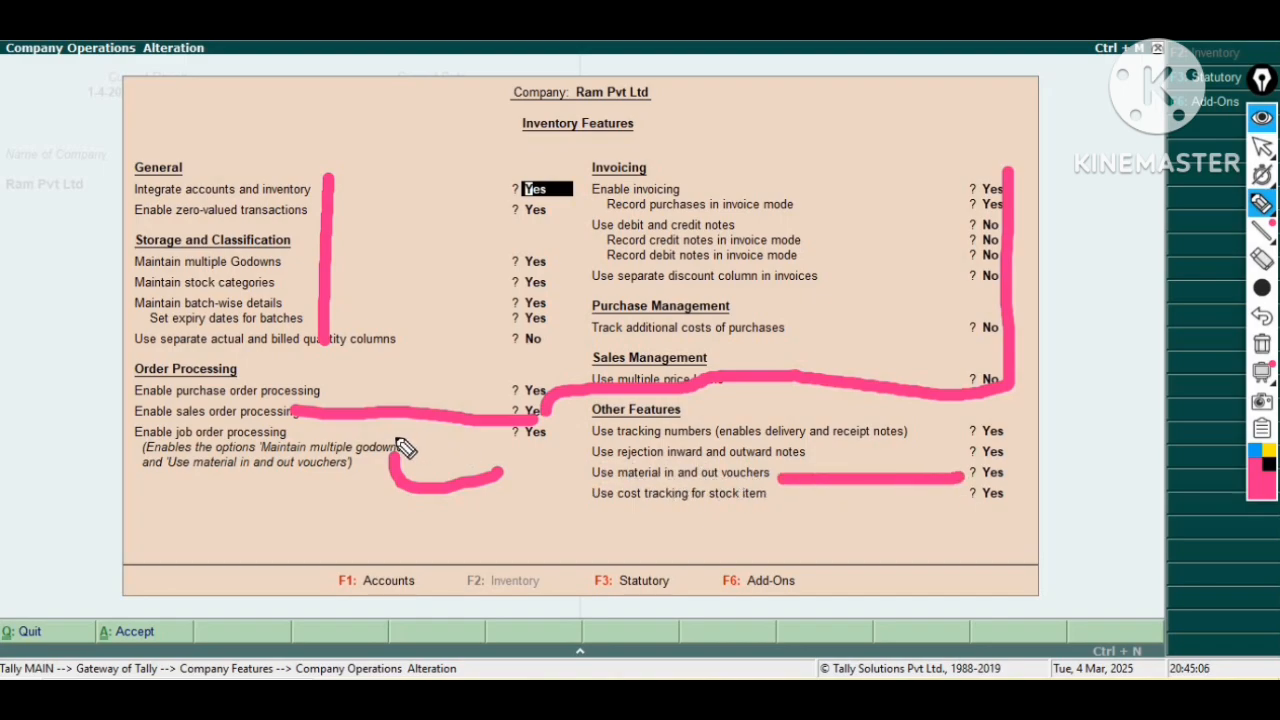
pyautogui.moveTo(396, 440)
pyautogui.mouseDown()
pyautogui.moveTo(594, 481)
pyautogui.moveTo(415, 445)
pyautogui.mouseUp()
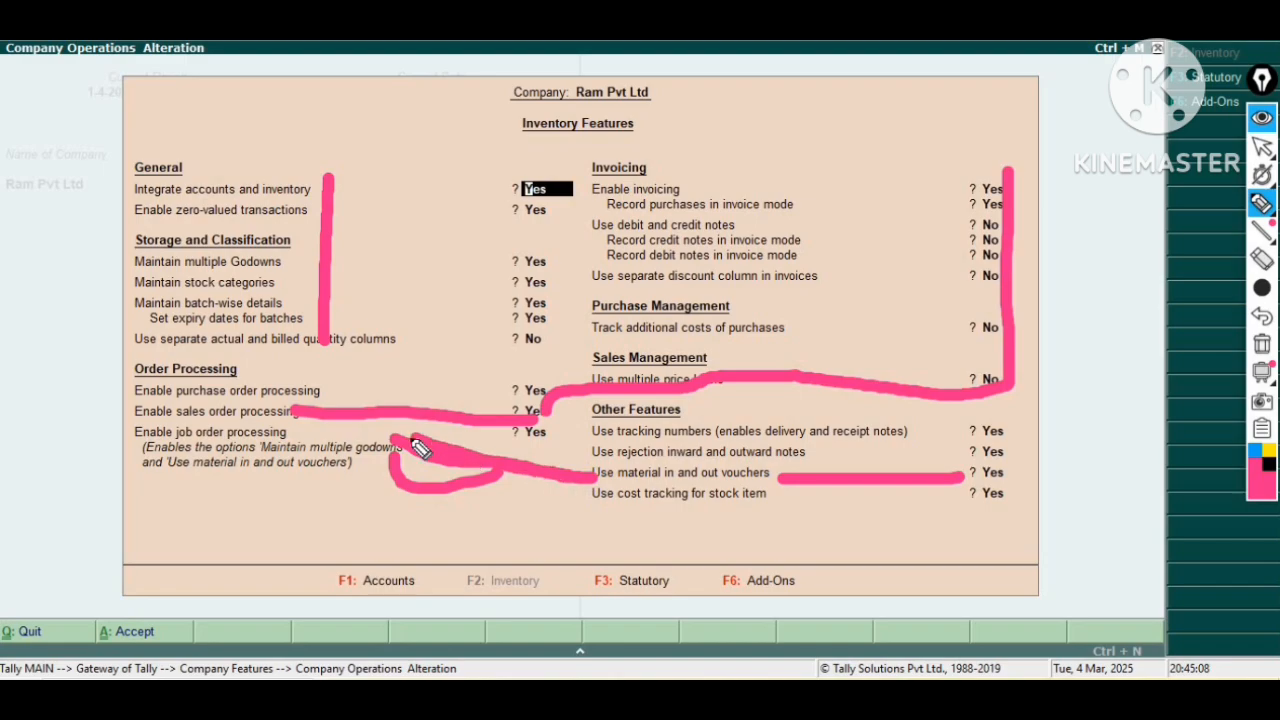
pyautogui.moveTo(572, 504); pyautogui.dragTo(781, 514)
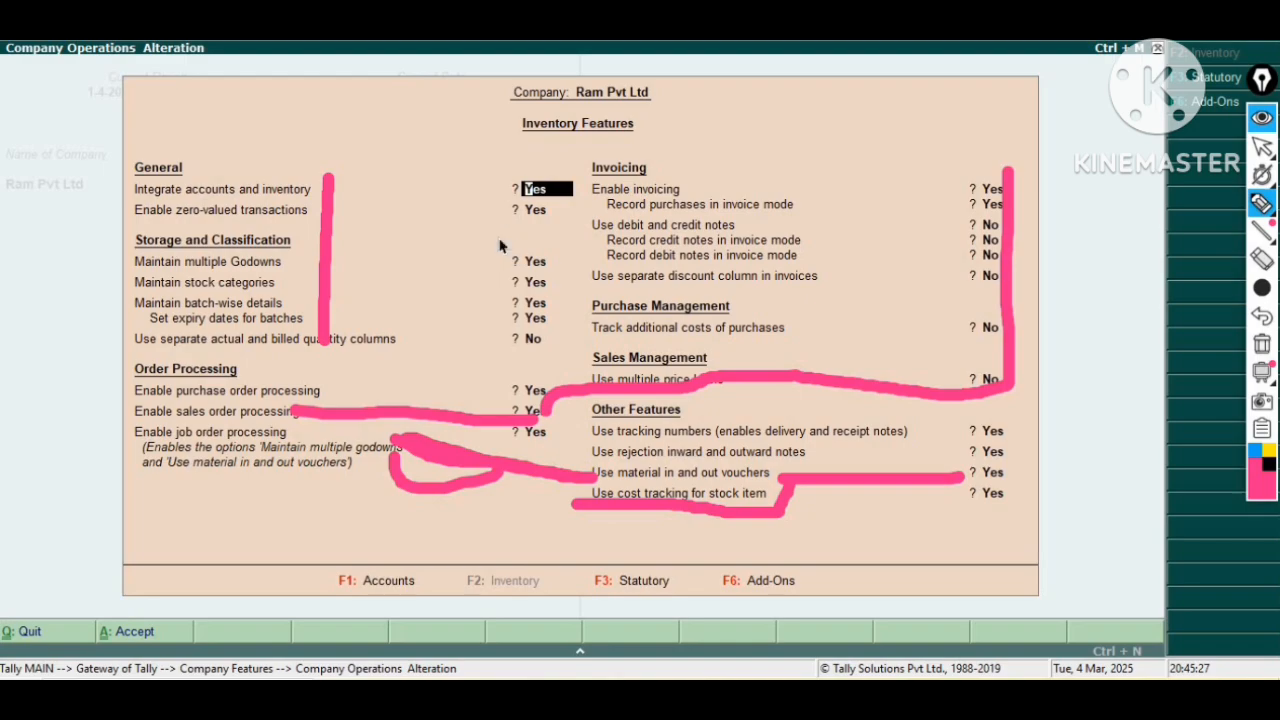
pyautogui.press('Escape')
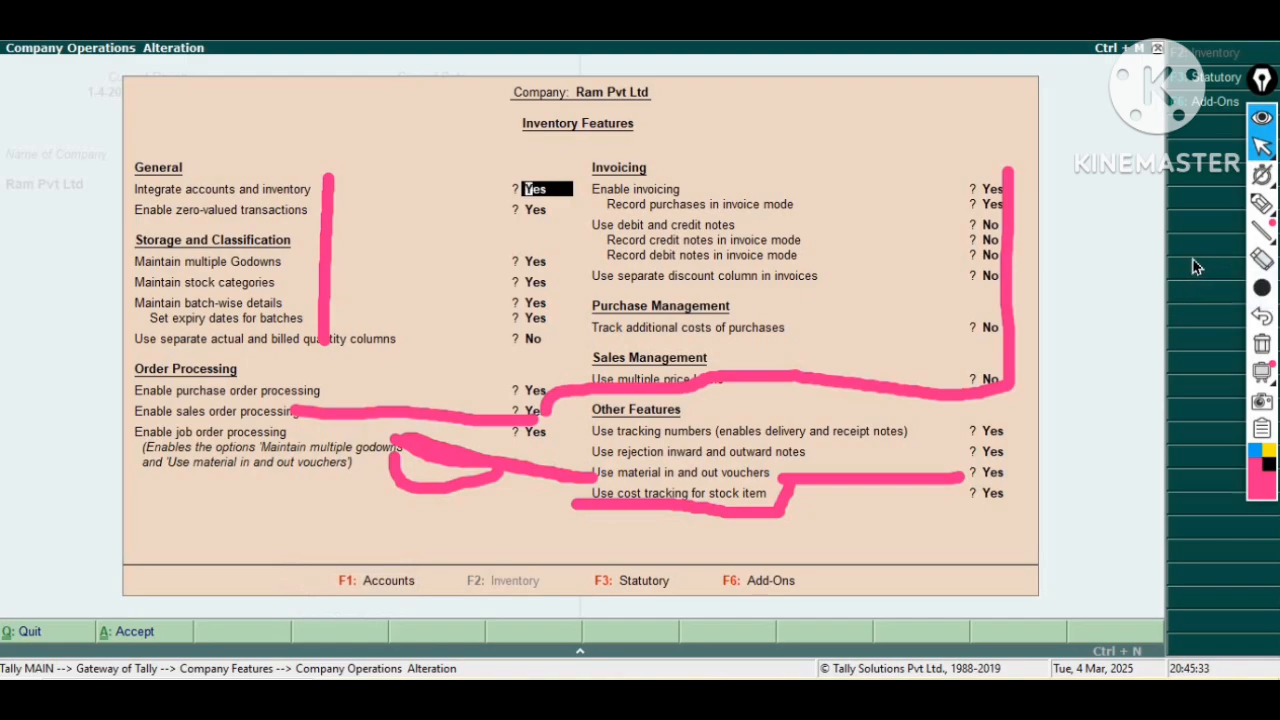
pyautogui.click(1264, 346)
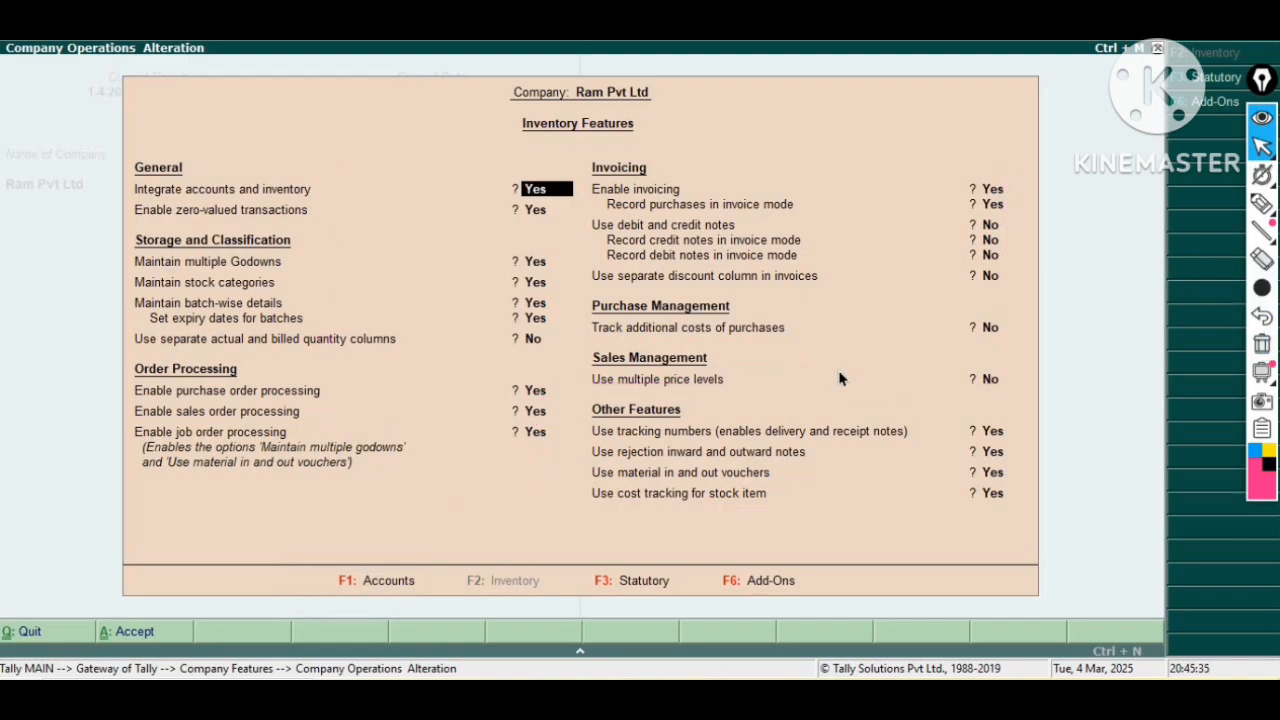
pyautogui.click(1262, 203)
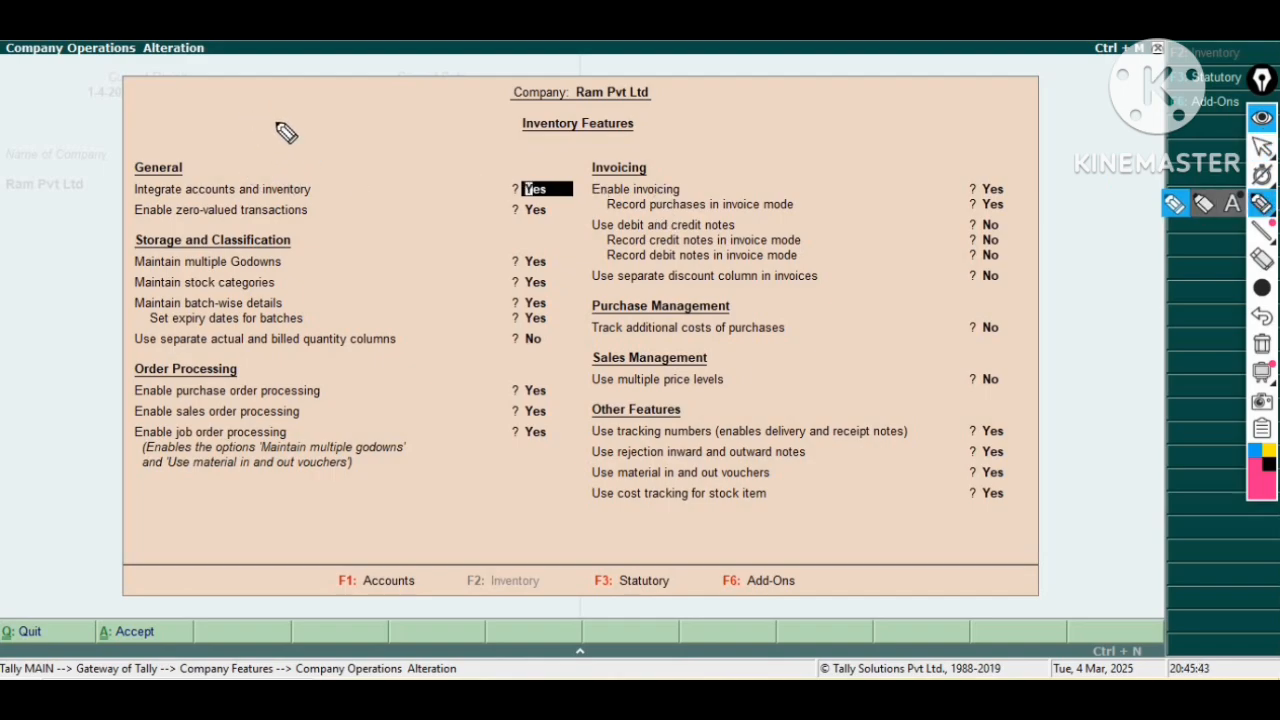
pyautogui.moveTo(296, 122)
pyautogui.mouseDown()
pyautogui.moveTo(286, 190)
pyautogui.moveTo(264, 174)
pyautogui.moveTo(443, 180)
pyautogui.moveTo(443, 157)
pyautogui.moveTo(560, 170)
pyautogui.mouseUp()
pyautogui.moveTo(578, 128); pyautogui.dragTo(588, 180)
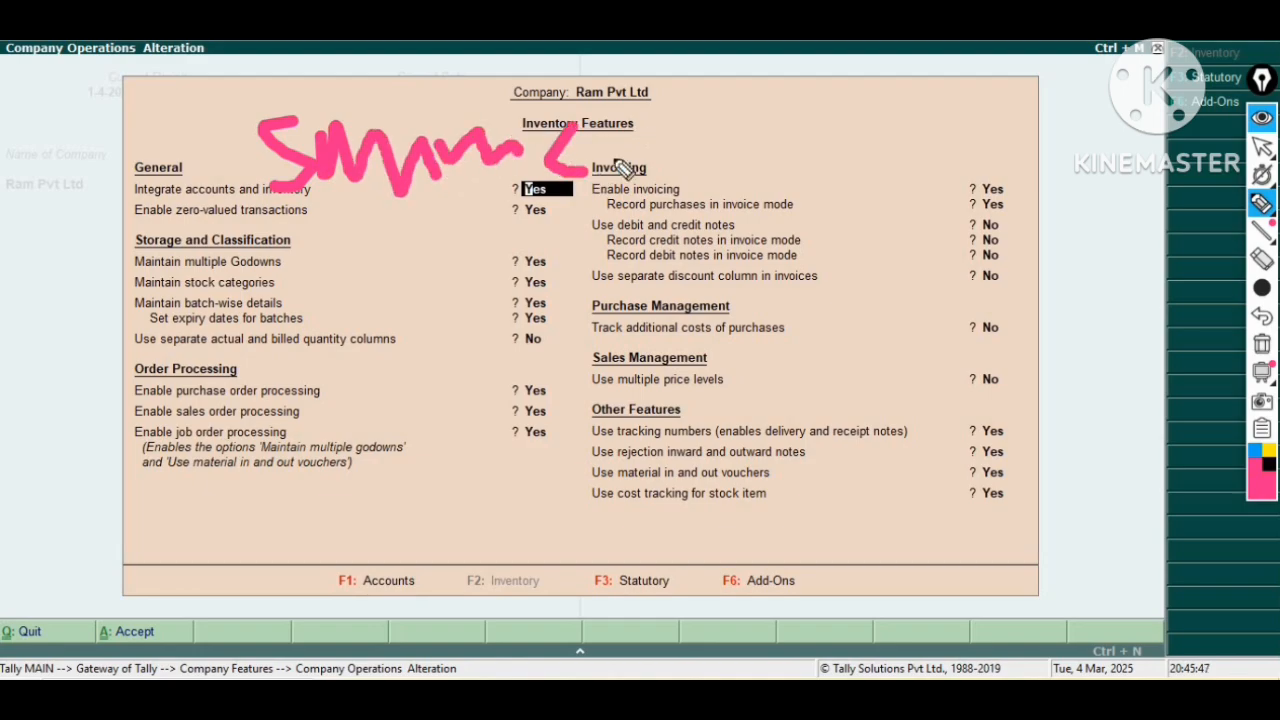
pyautogui.moveTo(638, 125); pyautogui.dragTo(645, 182)
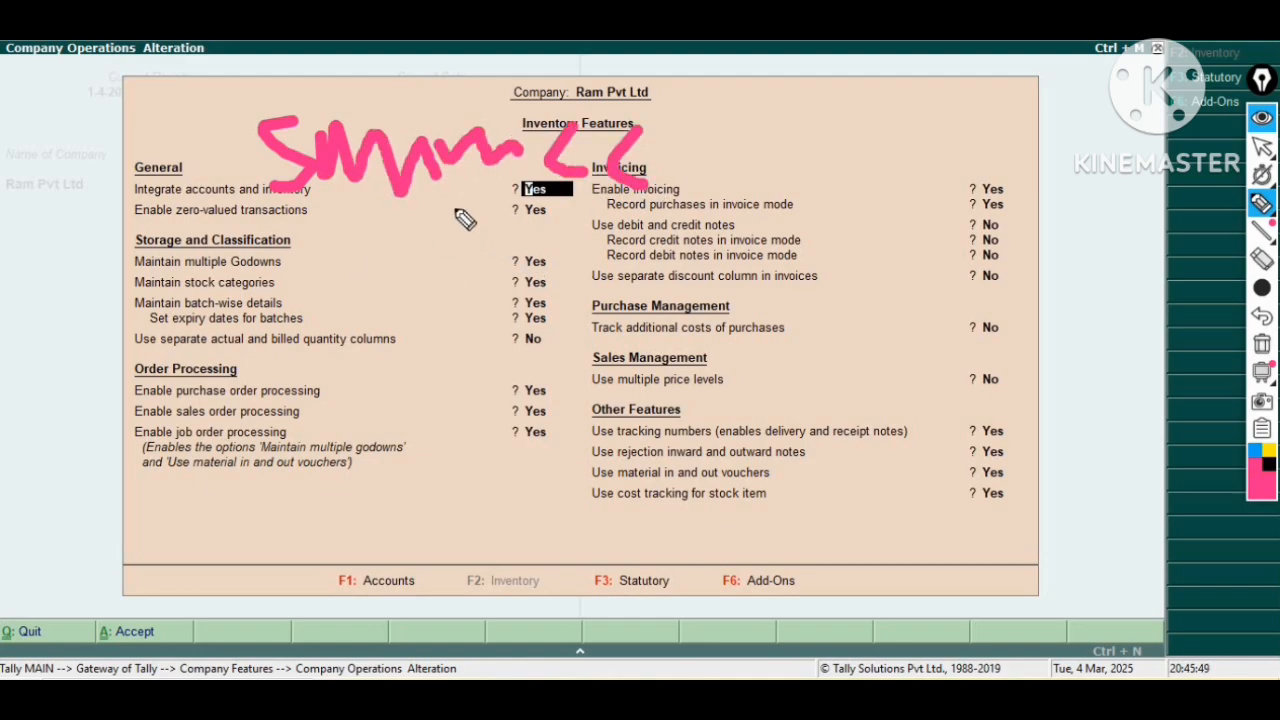
pyautogui.moveTo(457, 207)
pyautogui.mouseDown()
pyautogui.moveTo(323, 386)
pyautogui.moveTo(294, 362)
pyautogui.mouseUp()
pyautogui.moveTo(290, 305); pyautogui.dragTo(330, 408)
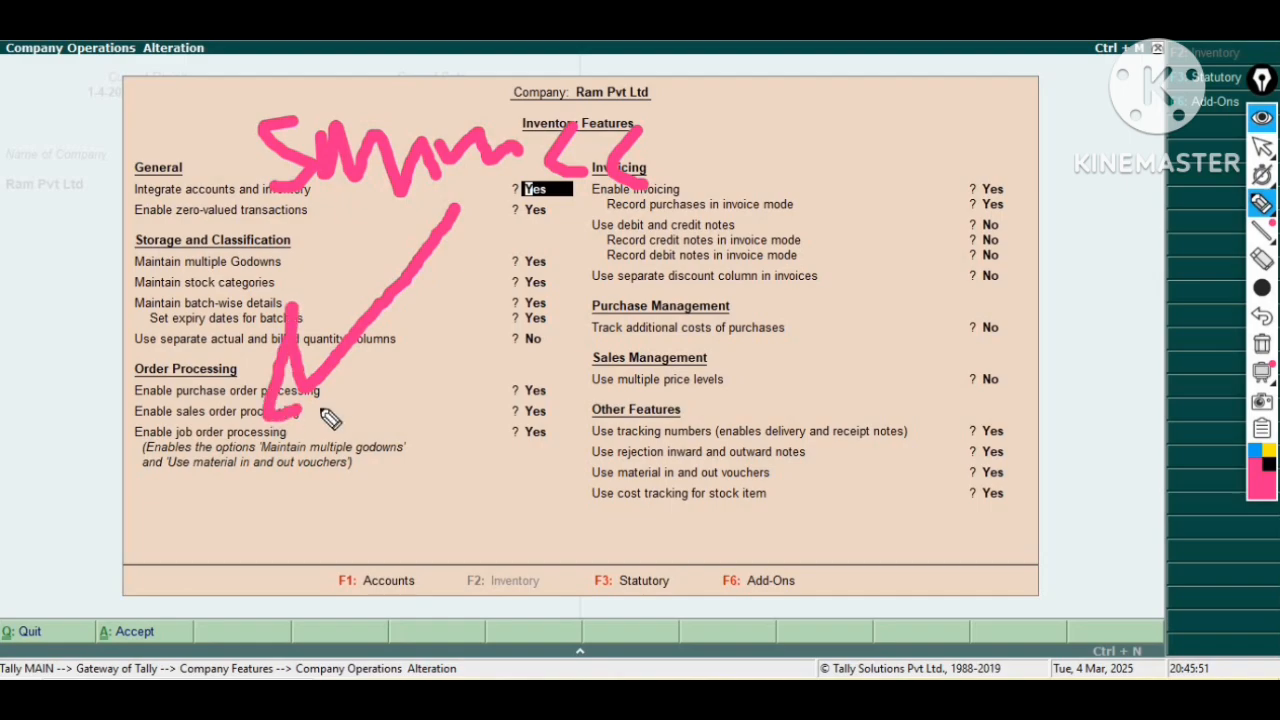
pyautogui.moveTo(122, 390); pyautogui.dragTo(145, 416)
pyautogui.moveTo(162, 470)
pyautogui.mouseDown()
pyautogui.moveTo(211, 531)
pyautogui.moveTo(262, 565)
pyautogui.mouseUp()
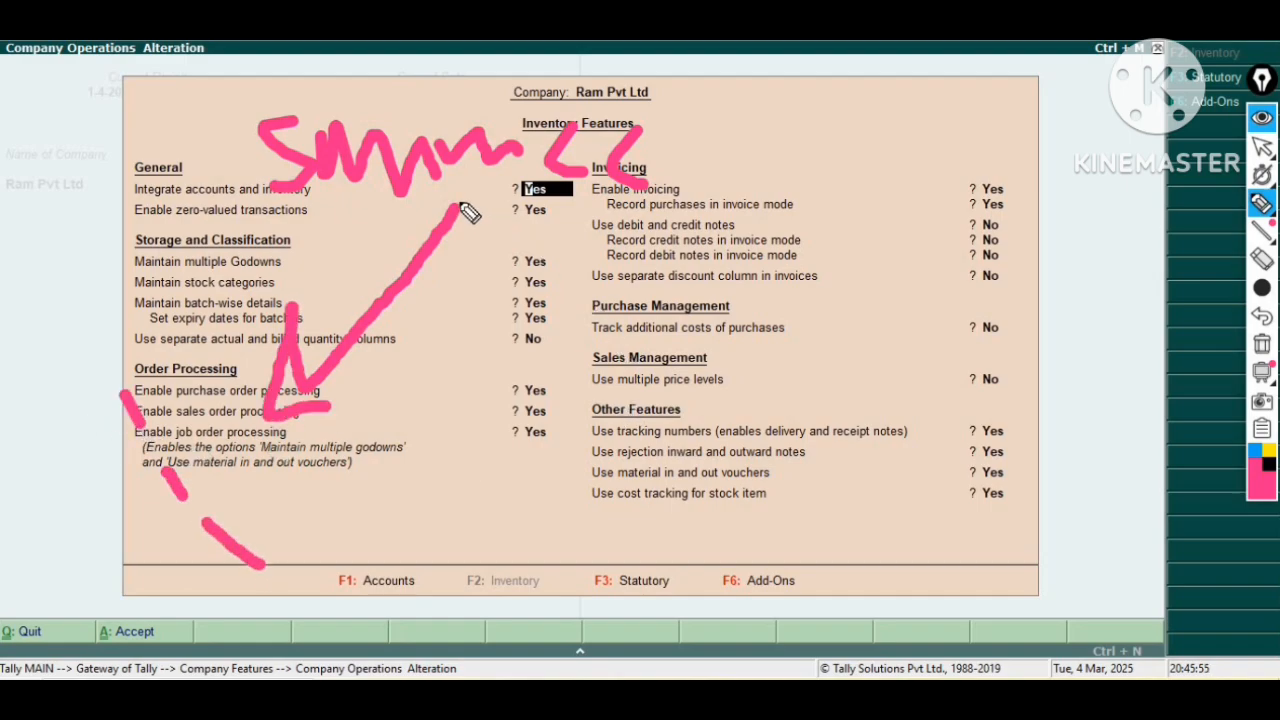
pyautogui.moveTo(458, 212)
pyautogui.mouseDown()
pyautogui.moveTo(789, 326)
pyautogui.moveTo(826, 363)
pyautogui.moveTo(880, 334)
pyautogui.moveTo(914, 294)
pyautogui.moveTo(946, 325)
pyautogui.moveTo(980, 283)
pyautogui.moveTo(1023, 297)
pyautogui.moveTo(1084, 288)
pyautogui.moveTo(803, 349)
pyautogui.moveTo(1014, 271)
pyautogui.moveTo(1005, 262)
pyautogui.mouseUp()
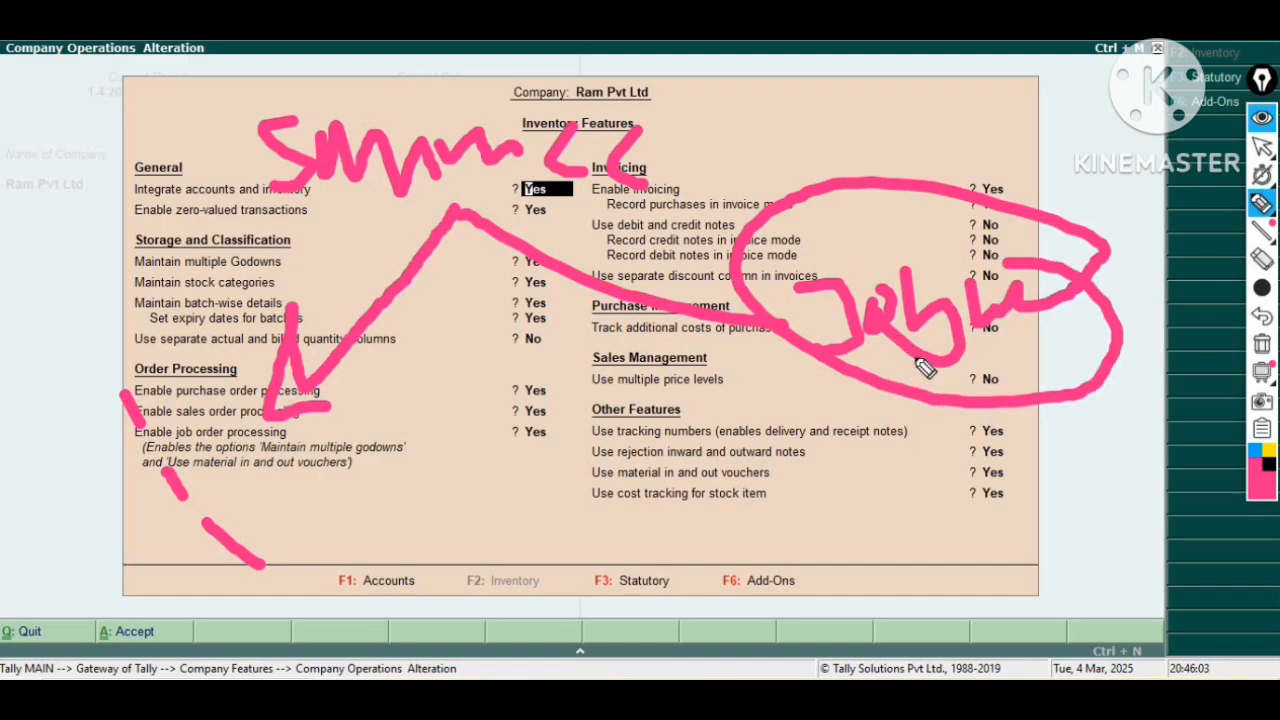
pyautogui.moveTo(942, 370)
pyautogui.mouseDown()
pyautogui.moveTo(929, 477)
pyautogui.moveTo(891, 434)
pyautogui.moveTo(905, 490)
pyautogui.moveTo(1000, 447)
pyautogui.mouseUp()
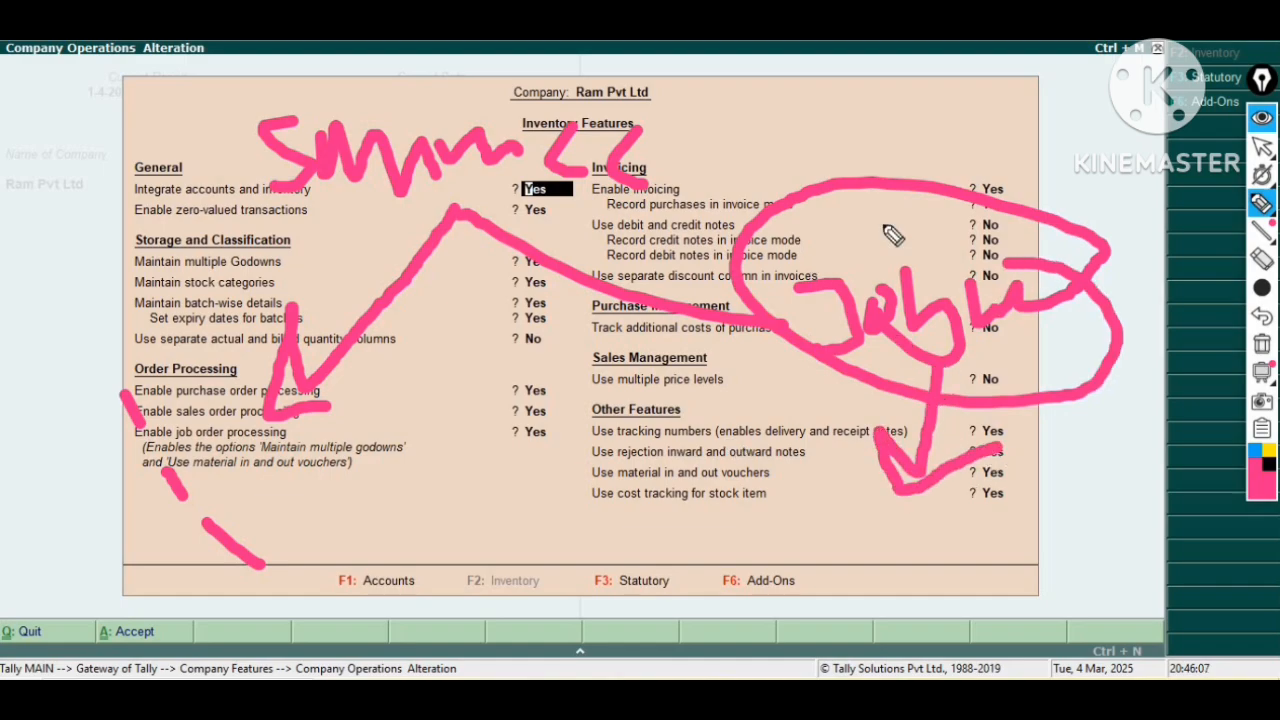
pyautogui.moveTo(706, 277)
pyautogui.mouseDown()
pyautogui.moveTo(796, 346)
pyautogui.moveTo(720, 360)
pyautogui.mouseUp()
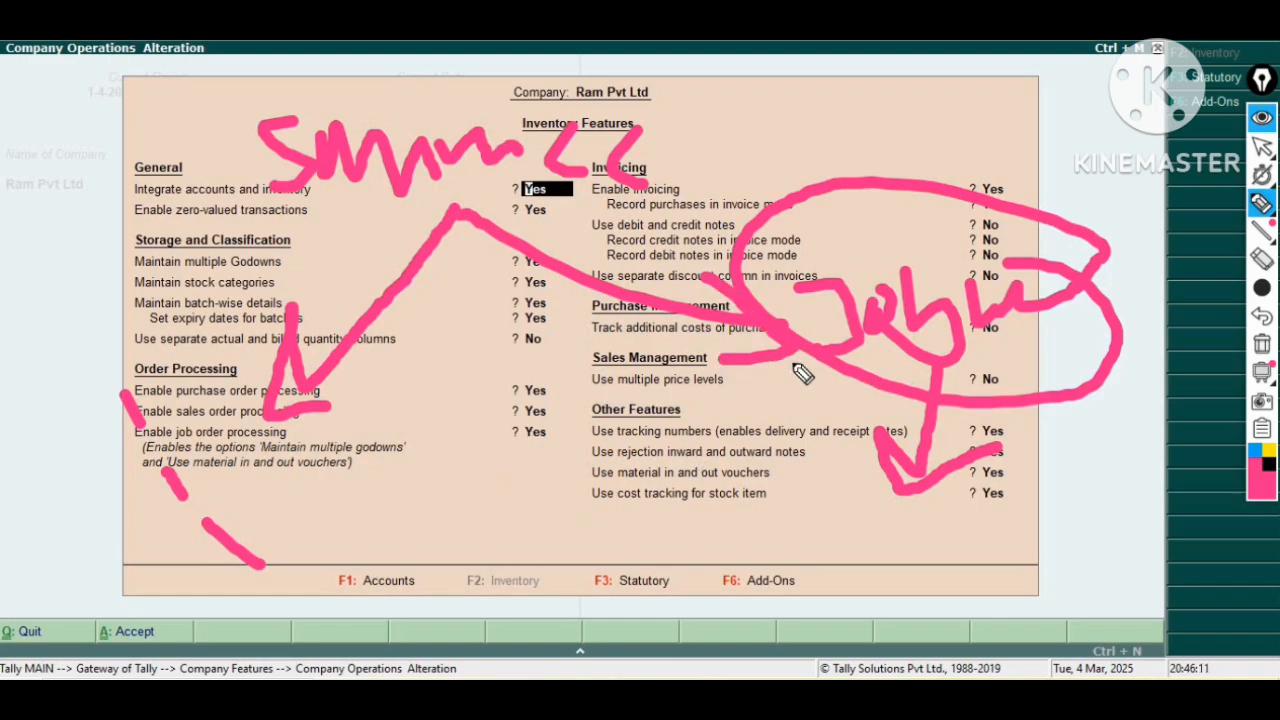
pyautogui.moveTo(800, 362)
pyautogui.mouseDown()
pyautogui.moveTo(700, 484)
pyautogui.moveTo(510, 458)
pyautogui.mouseUp()
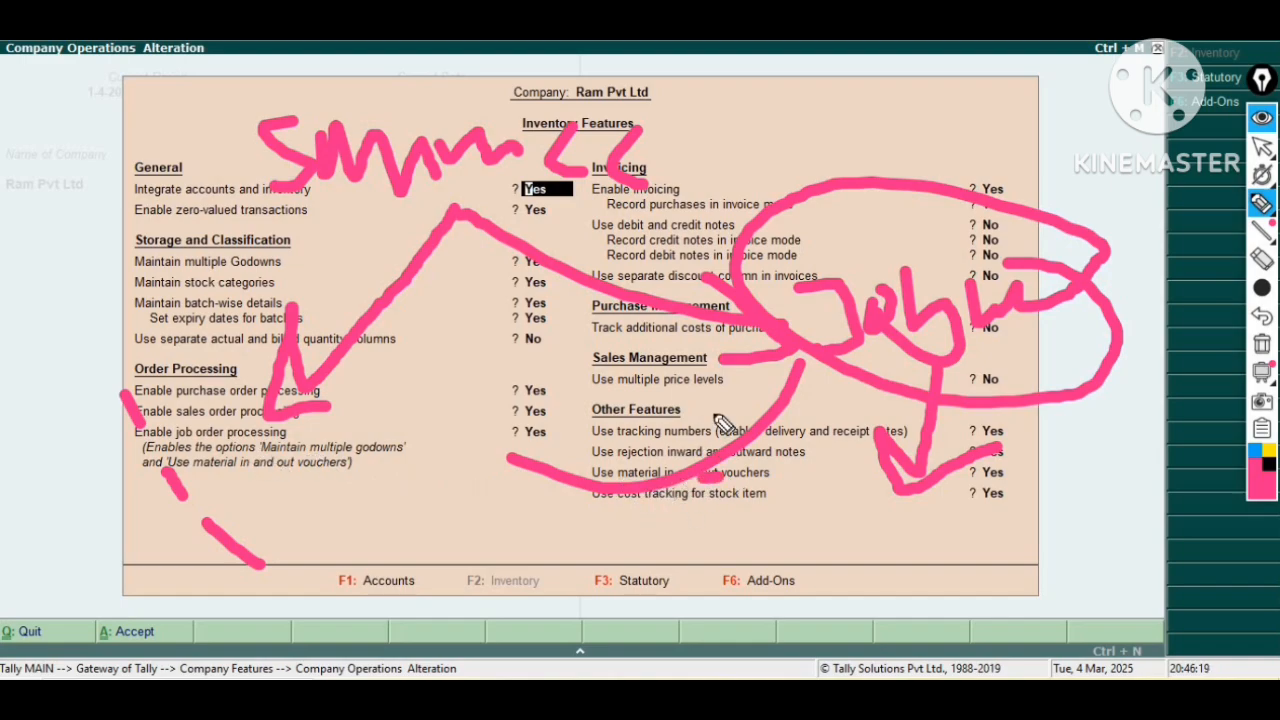
pyautogui.moveTo(812, 398)
pyautogui.mouseDown()
pyautogui.moveTo(720, 440)
pyautogui.moveTo(560, 425)
pyautogui.moveTo(530, 485)
pyautogui.mouseUp()
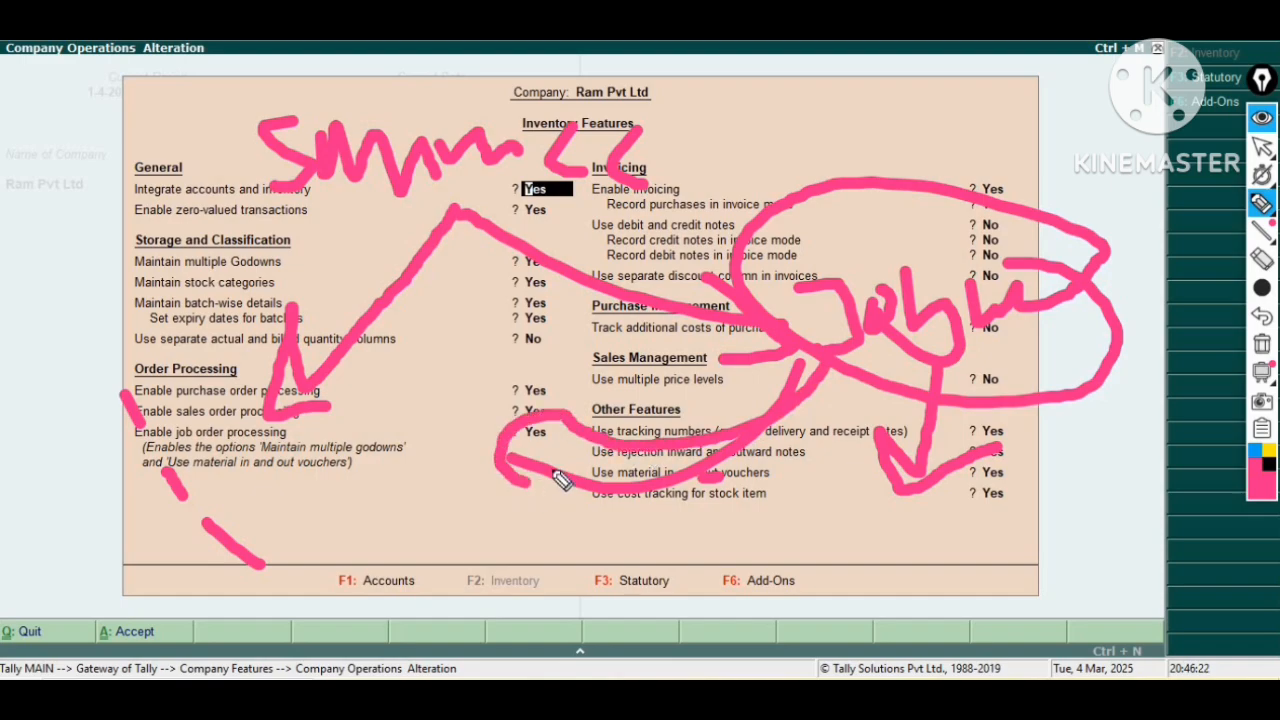
pyautogui.click(1261, 260)
pyautogui.click(1262, 344)
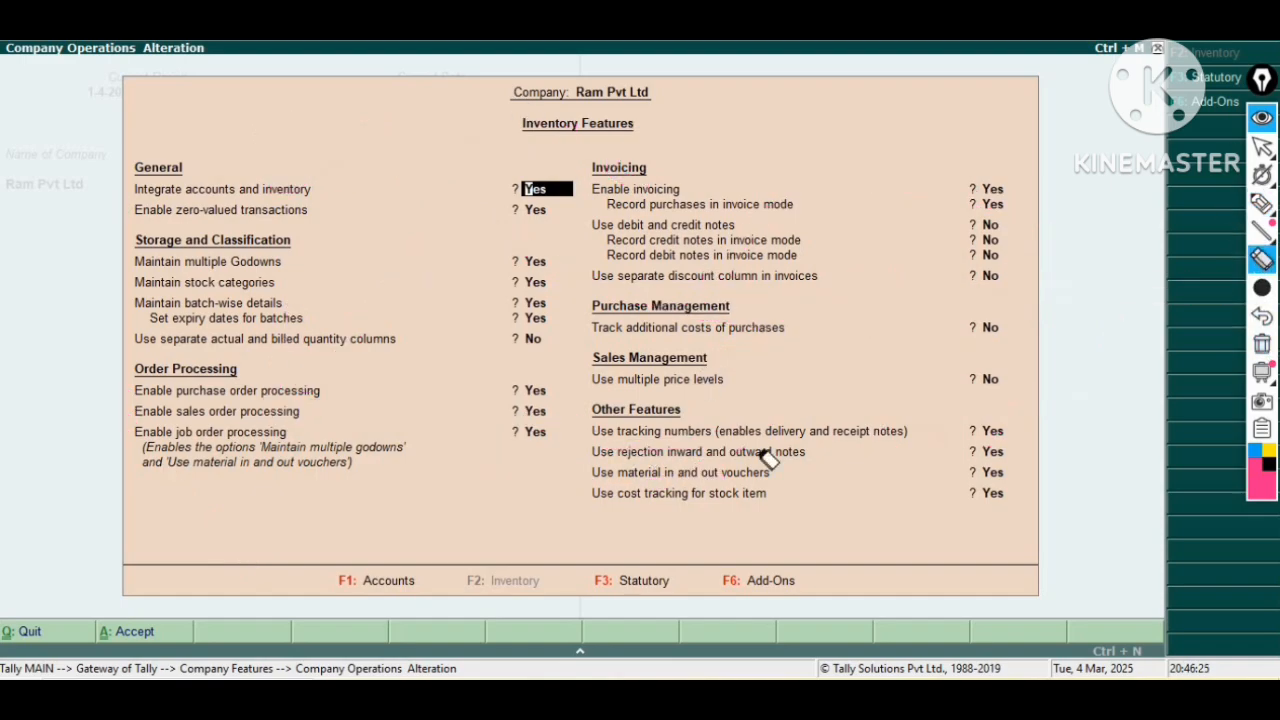
pyautogui.click(1262, 204)
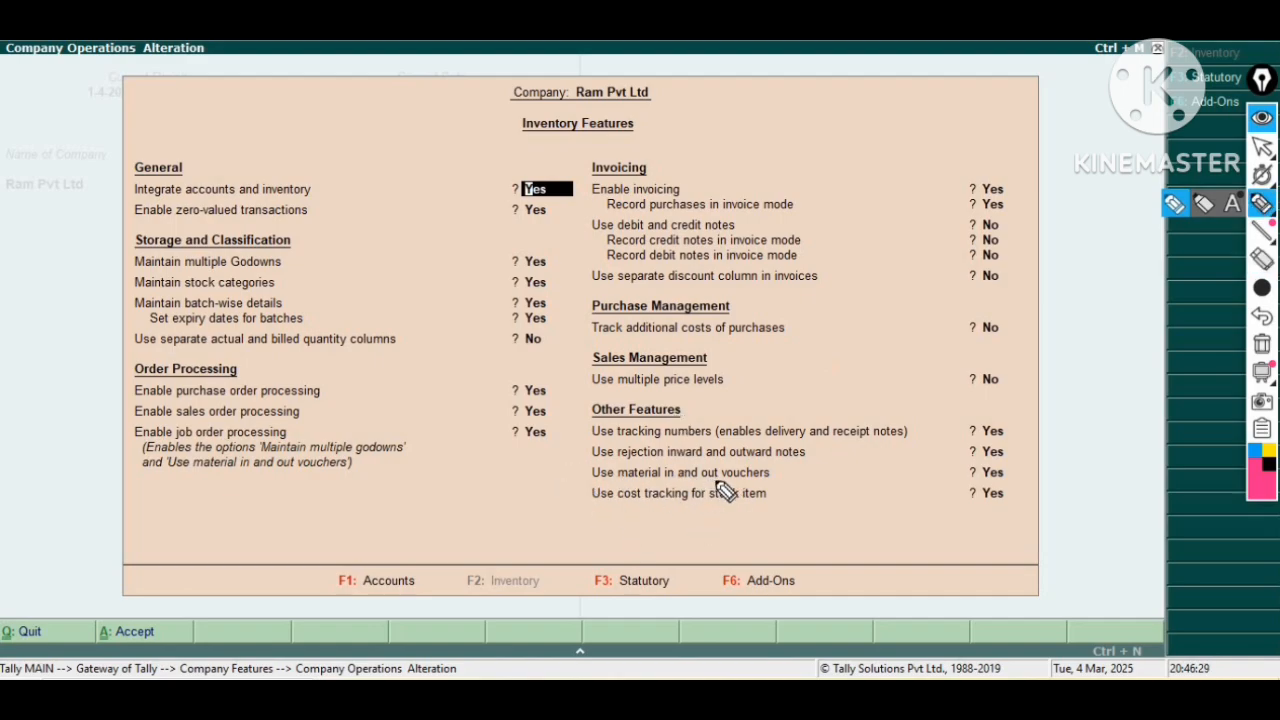
pyautogui.moveTo(710, 483)
pyautogui.mouseDown()
pyautogui.moveTo(835, 455)
pyautogui.moveTo(848, 438)
pyautogui.mouseUp()
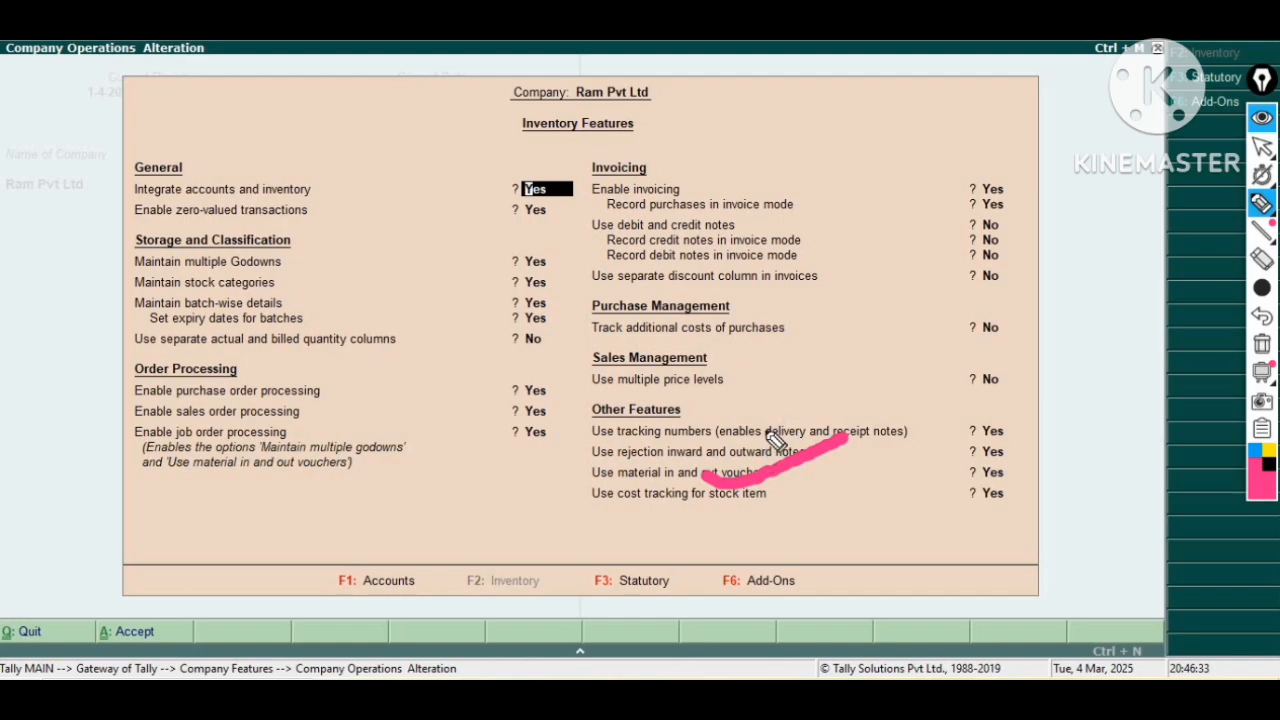
pyautogui.moveTo(815, 358)
pyautogui.mouseDown()
pyautogui.moveTo(651, 471)
pyautogui.moveTo(632, 452)
pyautogui.mouseUp()
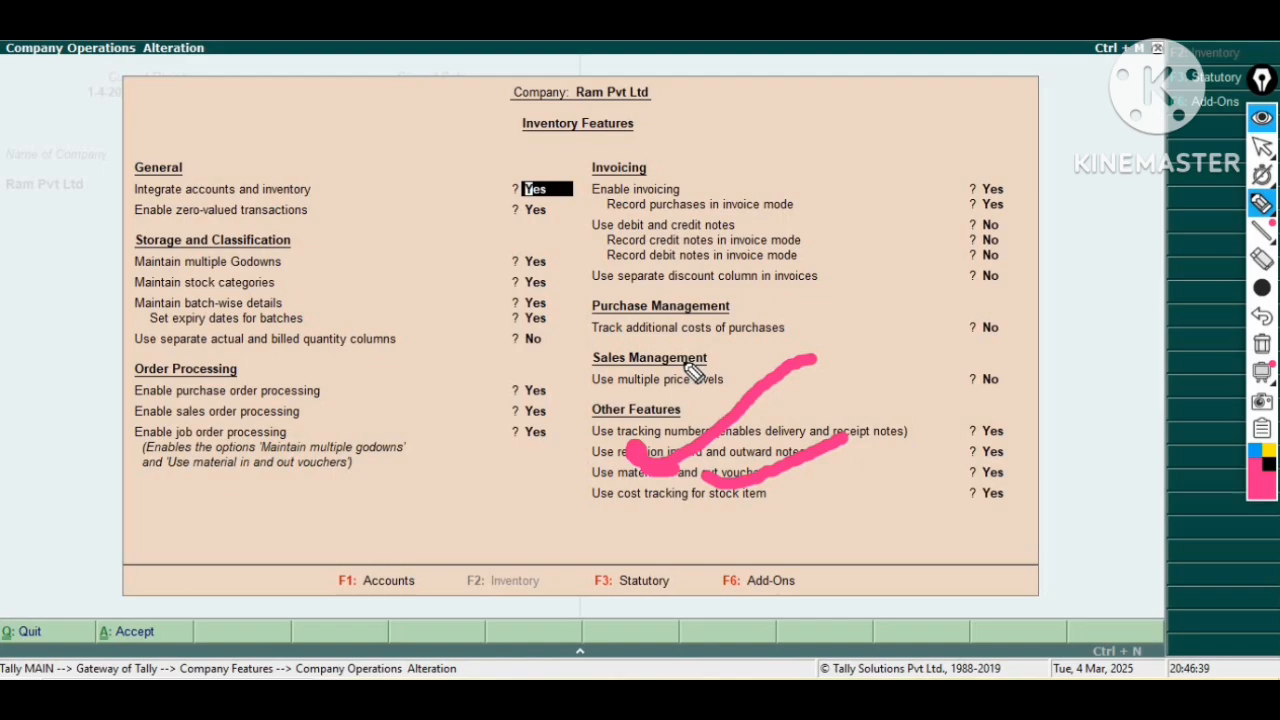
pyautogui.moveTo(583, 501); pyautogui.dragTo(814, 530)
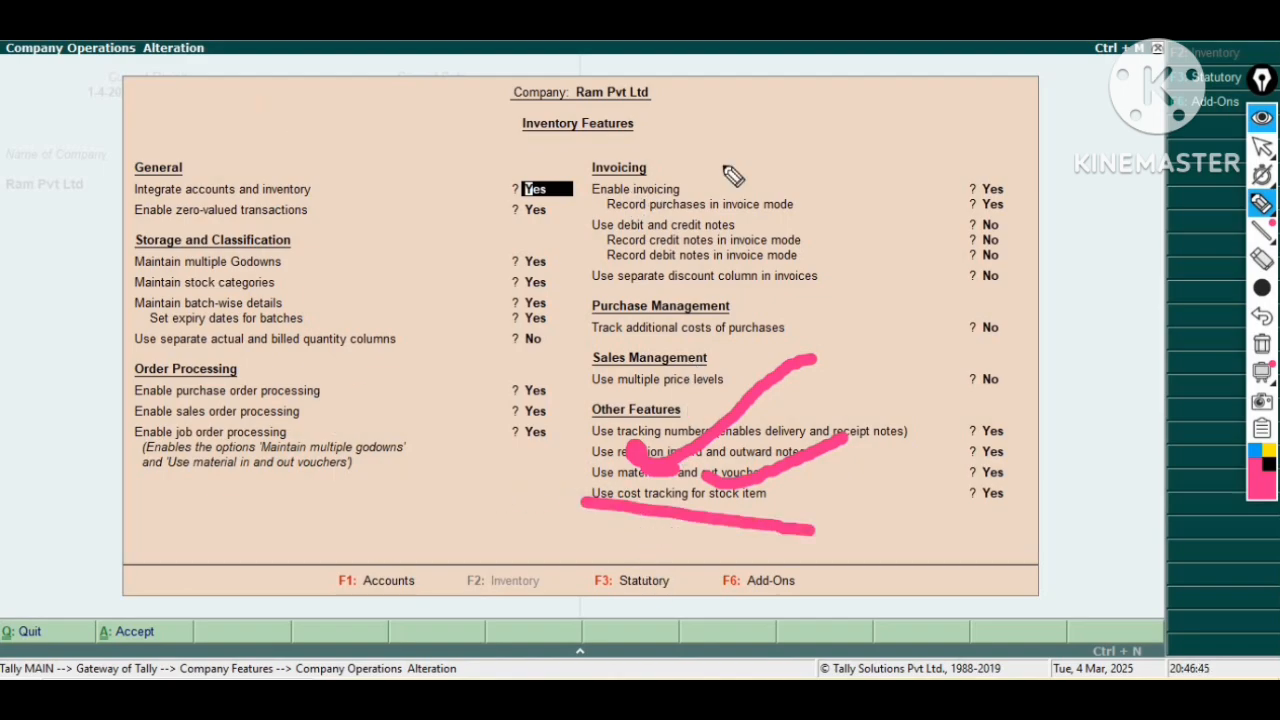
pyautogui.click(1262, 259)
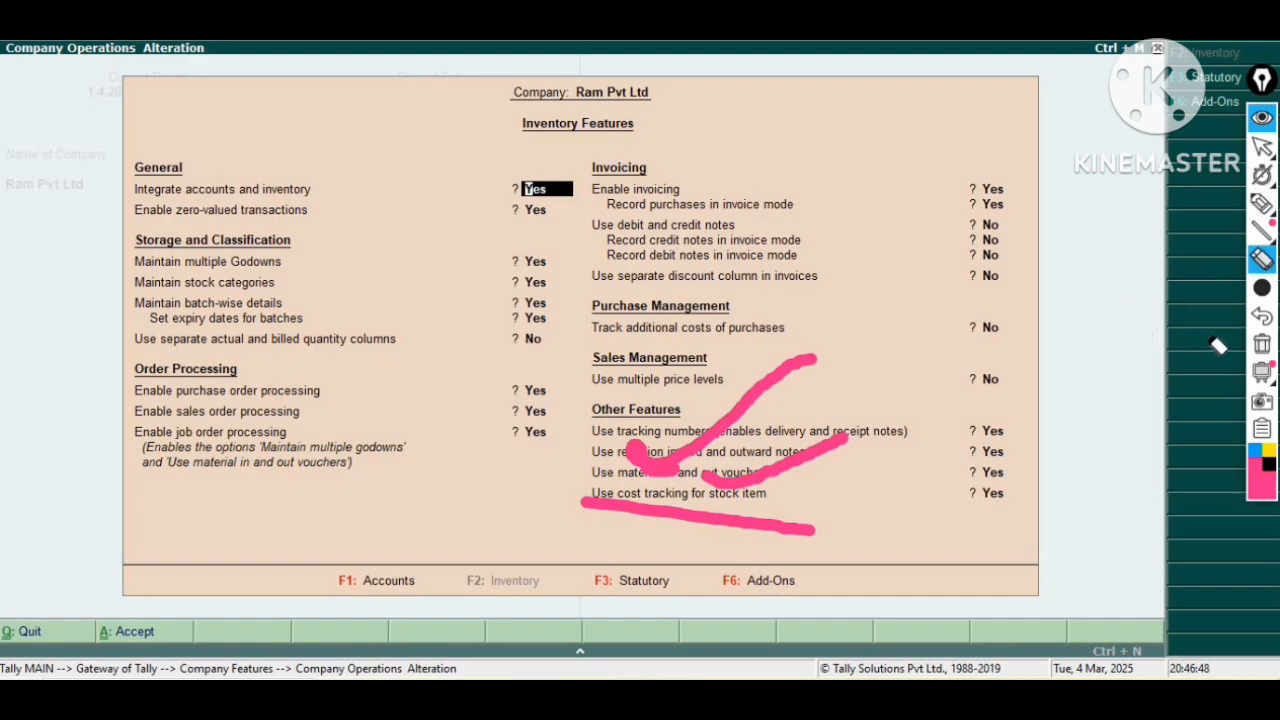
pyautogui.click(1260, 345)
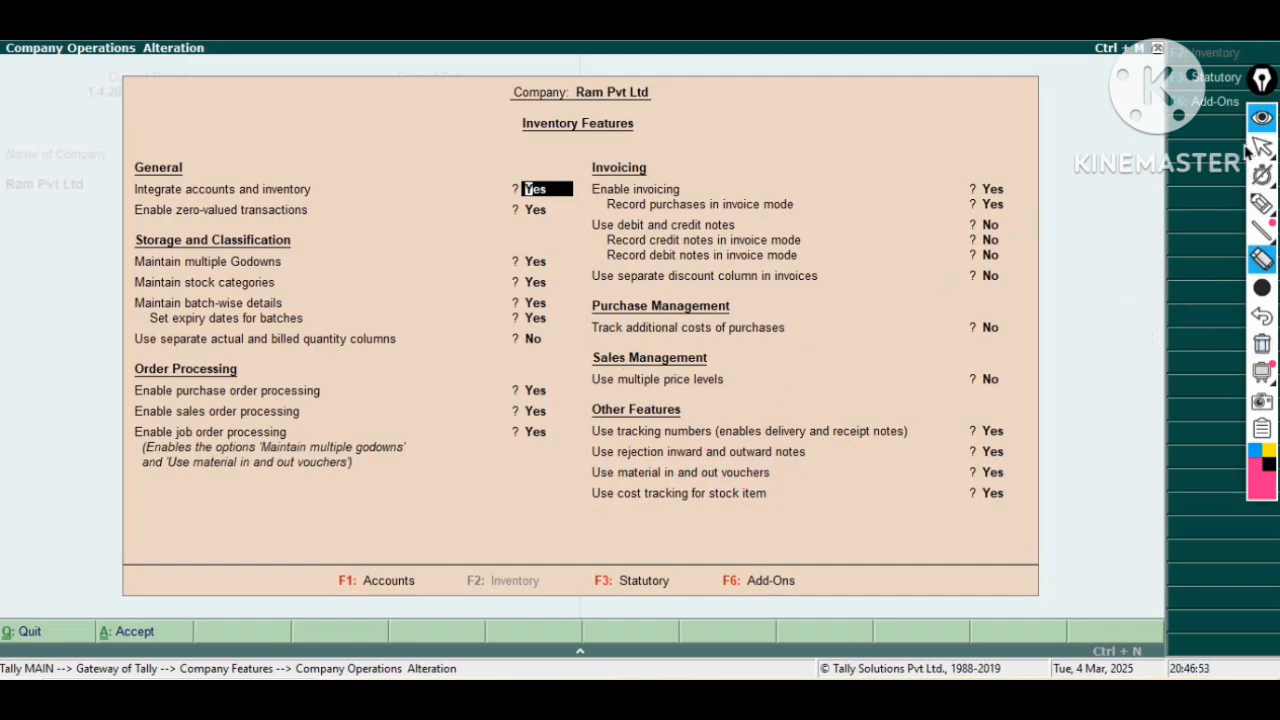
pyautogui.click(1260, 147)
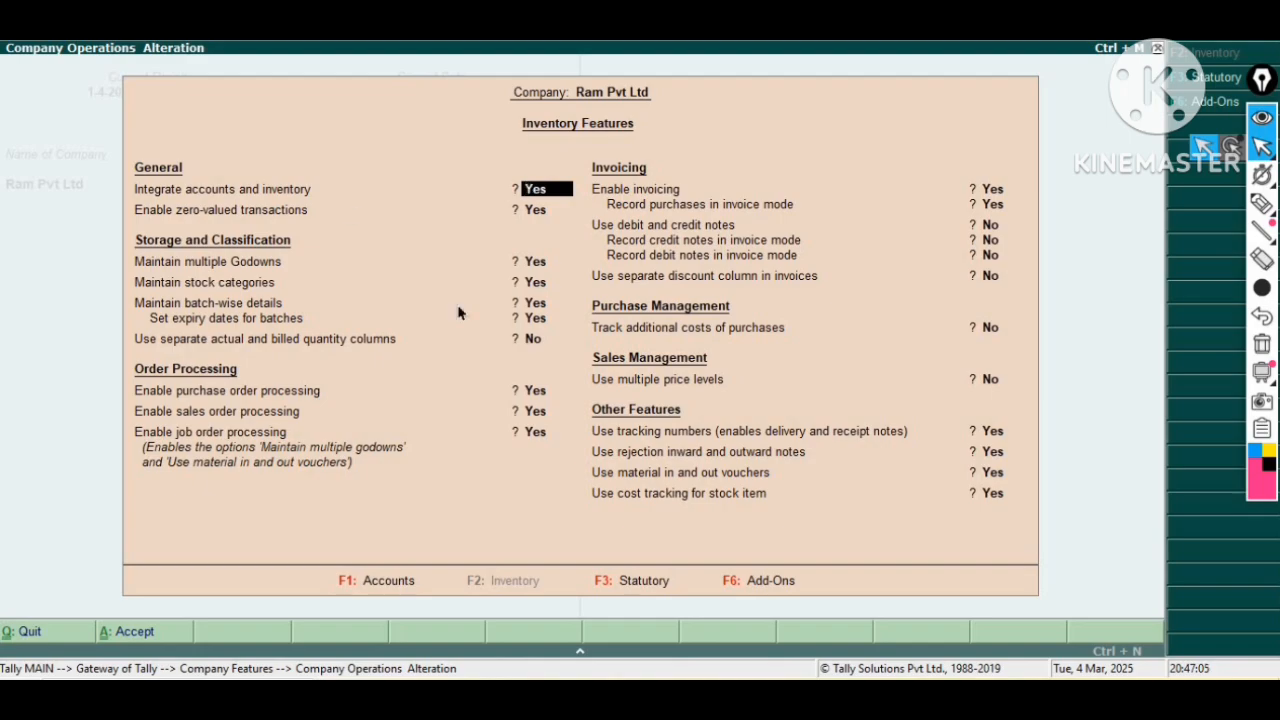
# Return to the Gateway of Tally and open single ledger alteration under Accounts Info.
pyautogui.press('Escape')
pyautogui.press('Escape')
pyautogui.press('Escape')
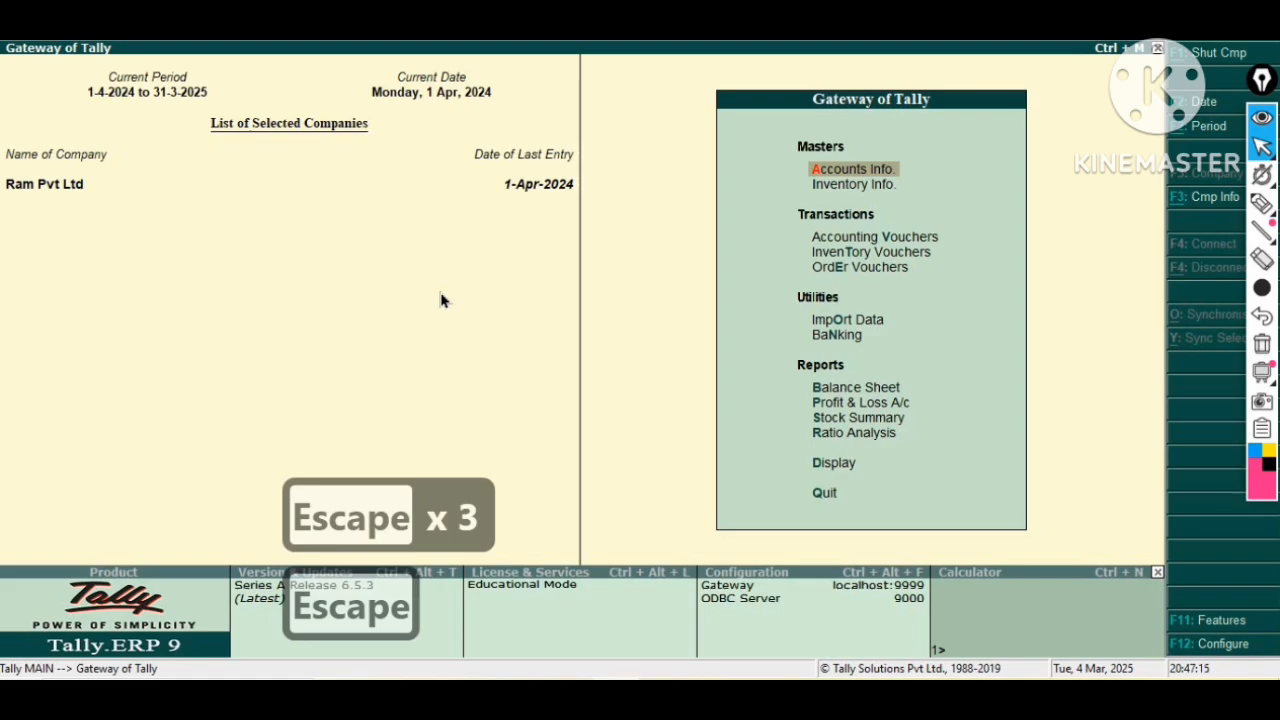
pyautogui.press('Return')
pyautogui.press('Down')
pyautogui.press('Return')
pyautogui.press('Down')
pyautogui.press('Down')
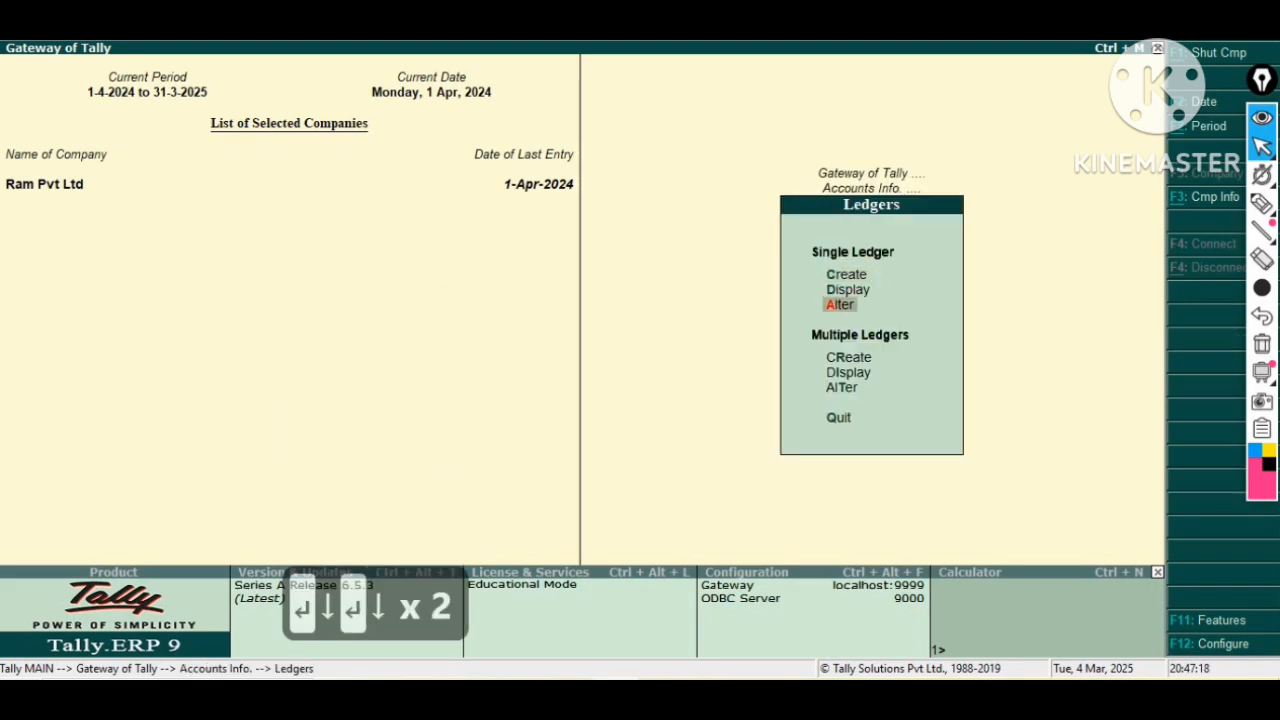
pyautogui.press('Return')
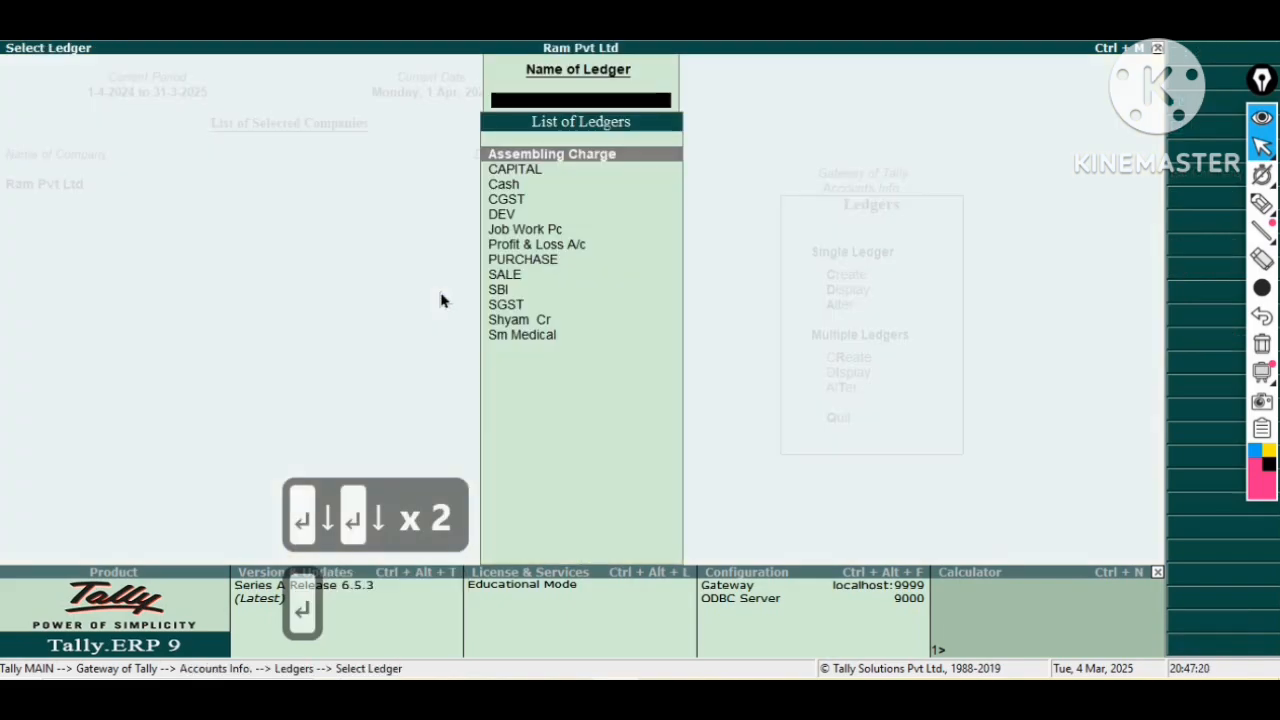
# Step through the Assembling Charge ledger's inventory, ledger type and cost allocation settings and accept it.
pyautogui.press('Return')
pyautogui.press('Return')
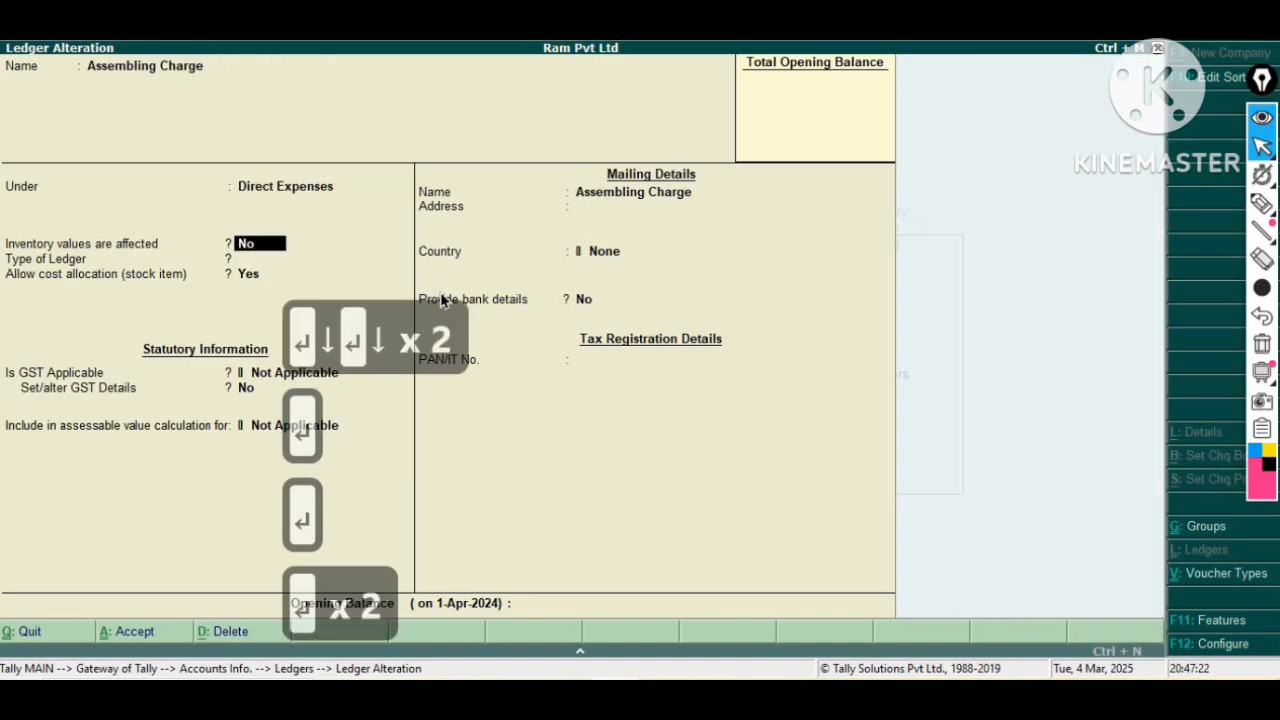
pyautogui.press('Return')
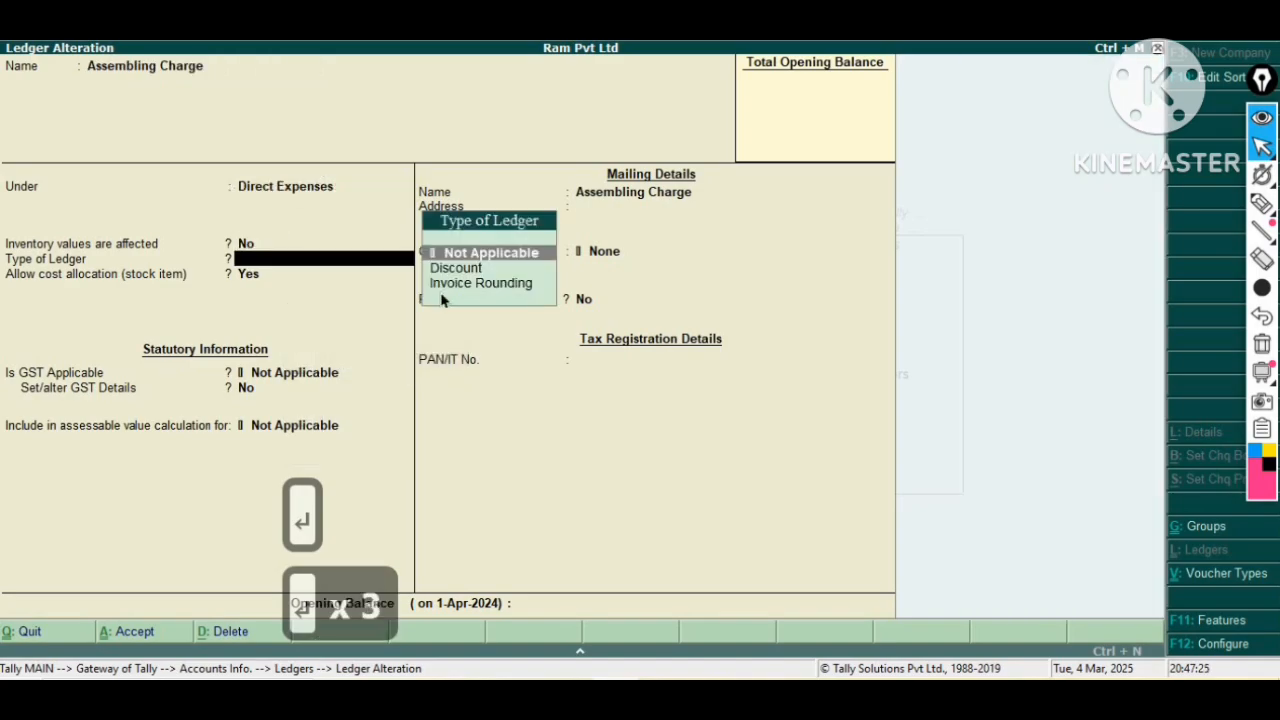
pyautogui.press('Return')
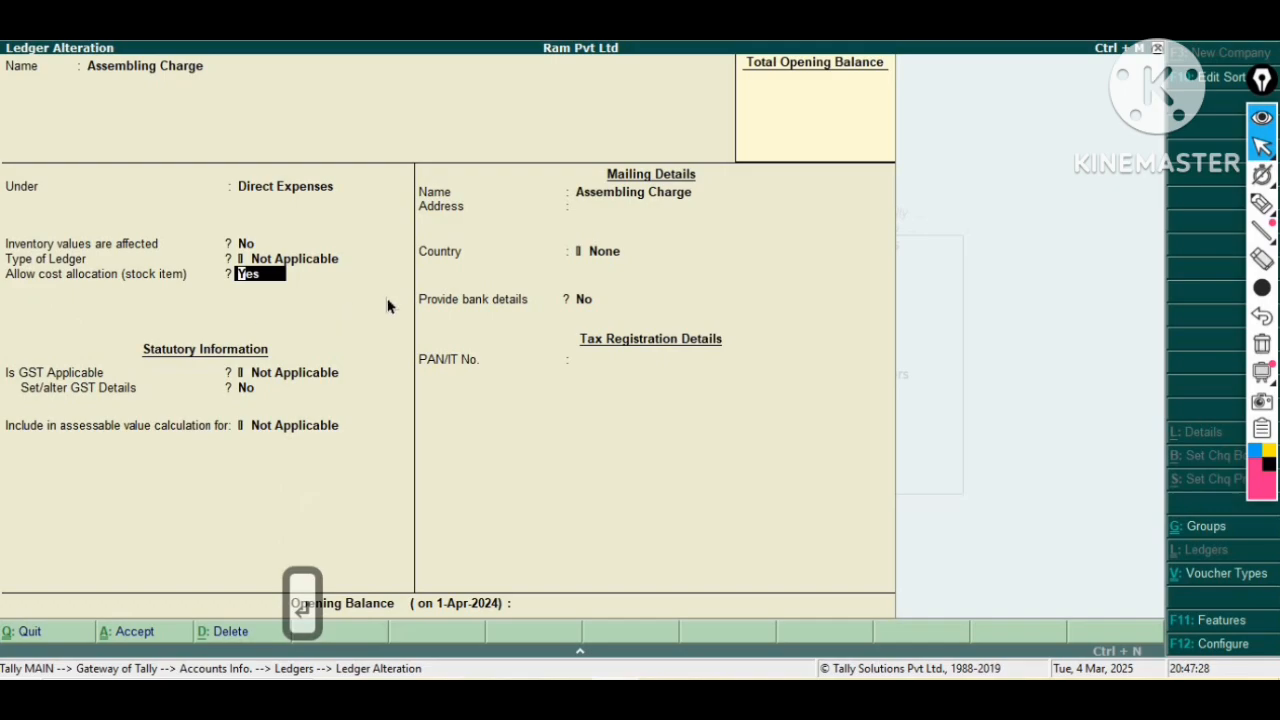
pyautogui.press('Return')
pyautogui.hotkey('ctrl', 'a')
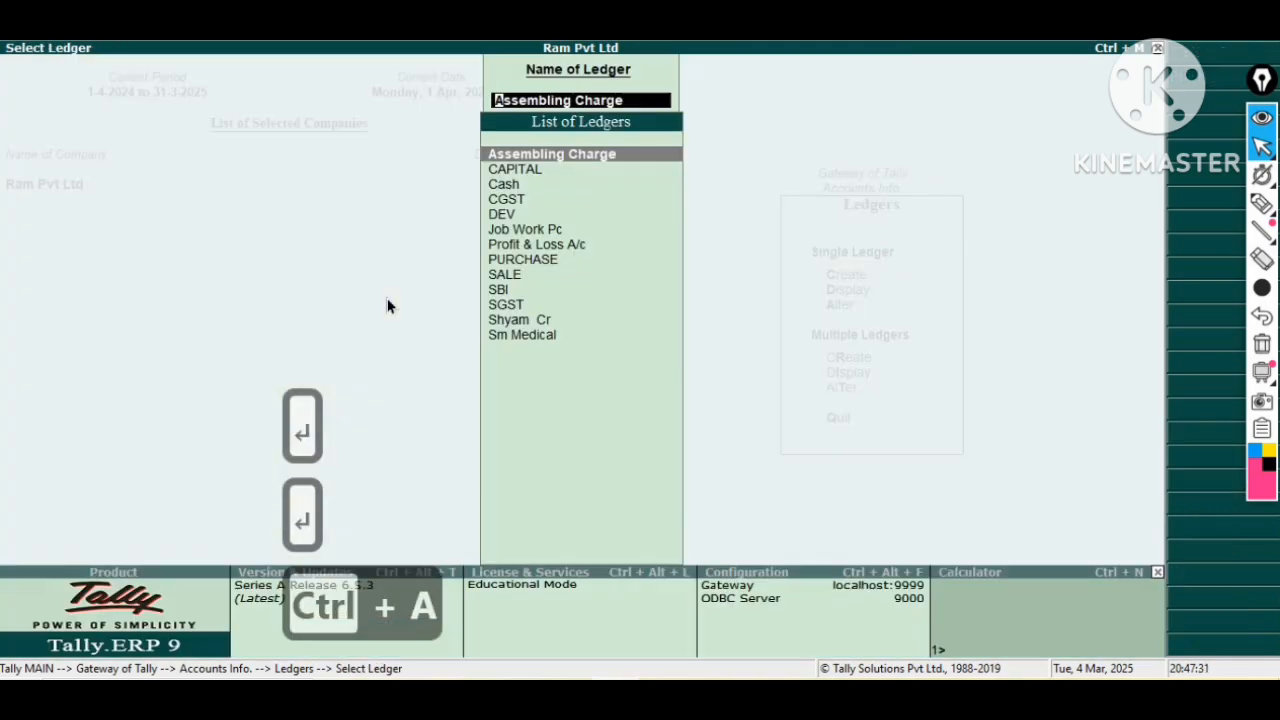
# Open the Job Work Pc ledger to review its creditor and bill-by-bill settings, then leave it unchanged.
pyautogui.press('Down')
pyautogui.press('Down')
pyautogui.press('Down')
pyautogui.press('Down')
pyautogui.press('Down')
pyautogui.press('Return')
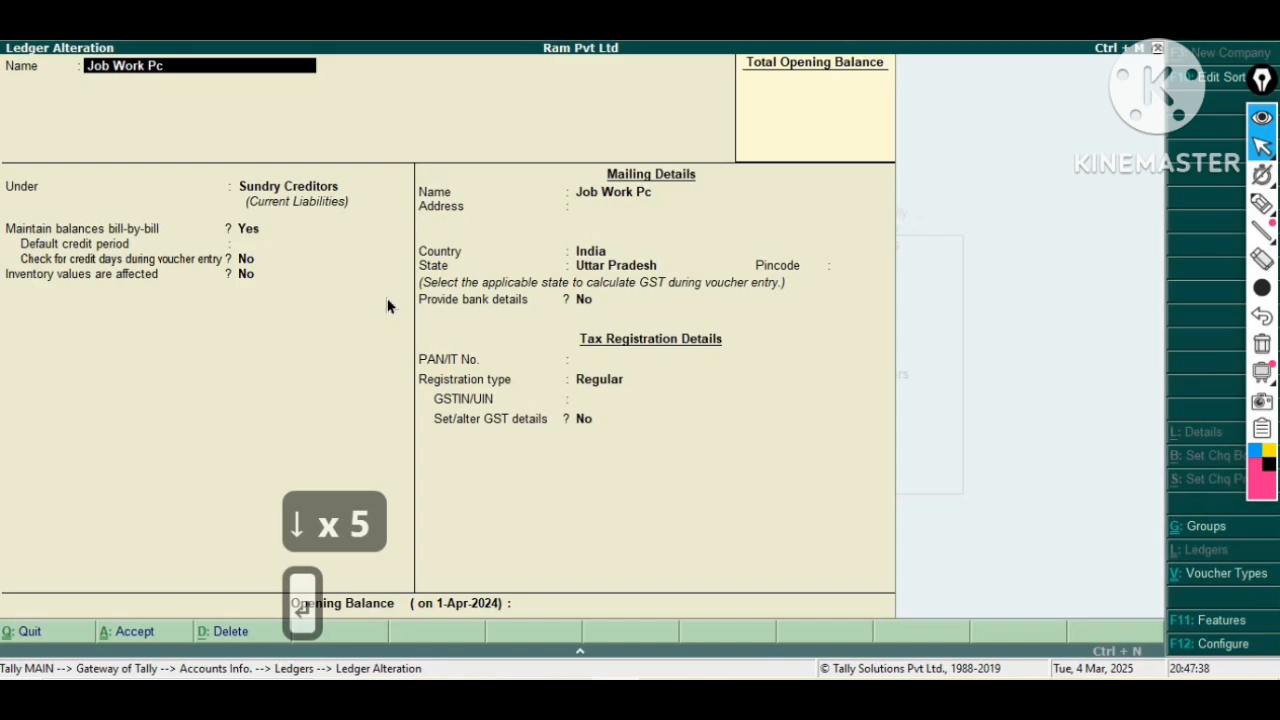
pyautogui.press('Return')
pyautogui.press('Return')
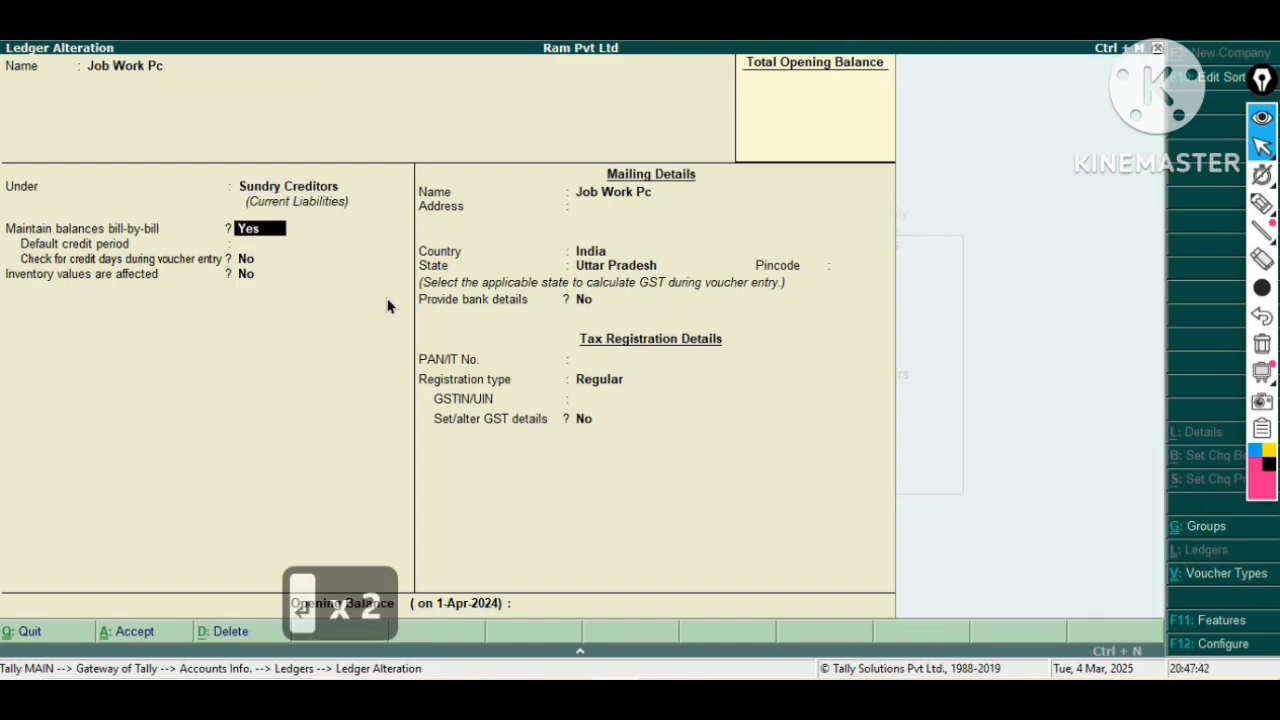
pyautogui.press('Escape')
pyautogui.press('Escape')
pyautogui.press('Escape')
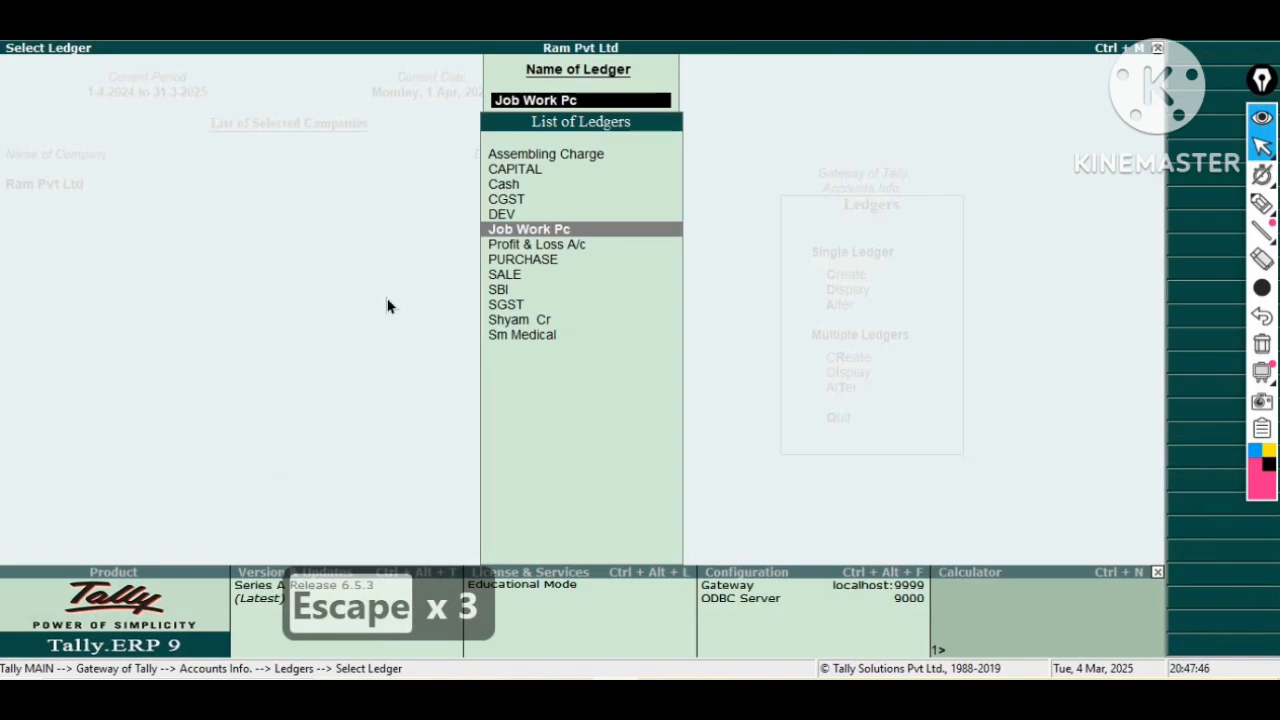
# Browse the list of ledgers and close the ledger selection.
pyautogui.press('Down')
pyautogui.press('Down')
pyautogui.press('Down')
pyautogui.press('Down')
pyautogui.press('Down')
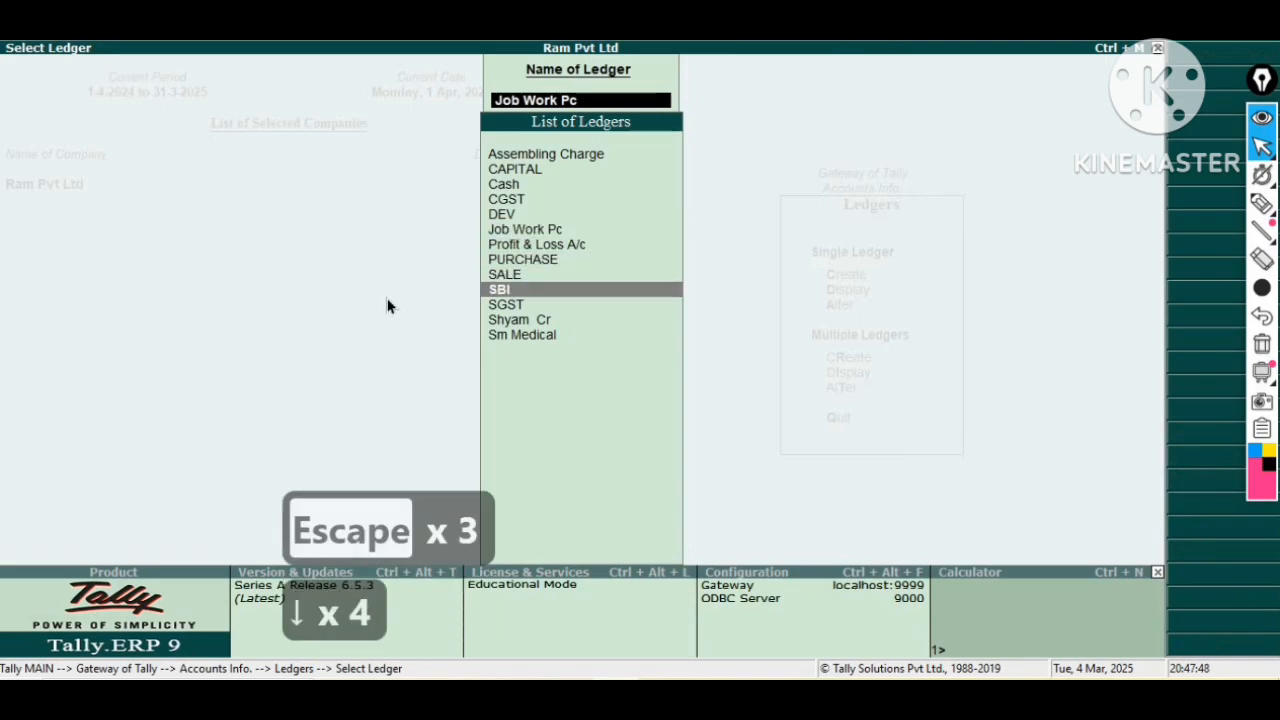
pyautogui.press('Down')
pyautogui.press('Up')
pyautogui.press('Up')
pyautogui.press('Up')
pyautogui.press('Up')
pyautogui.press('Up')
pyautogui.press('Up')
pyautogui.press('Up')
pyautogui.press('Up')
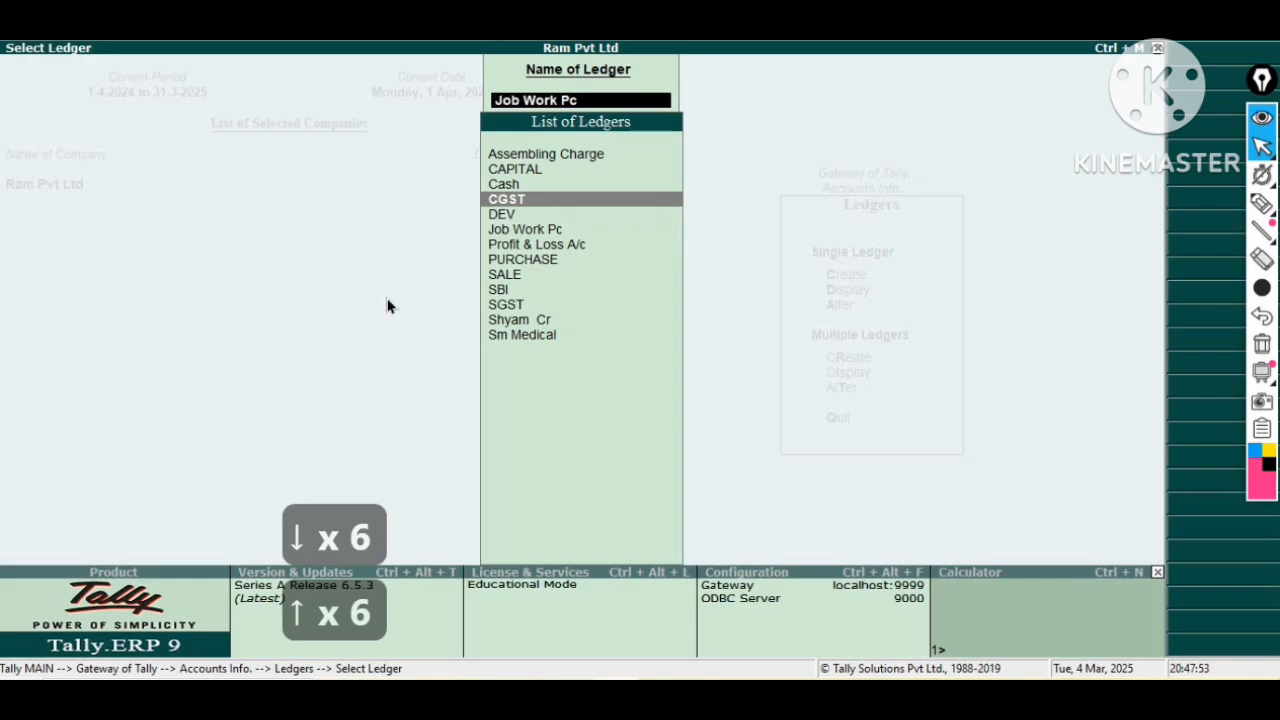
pyautogui.press('Down')
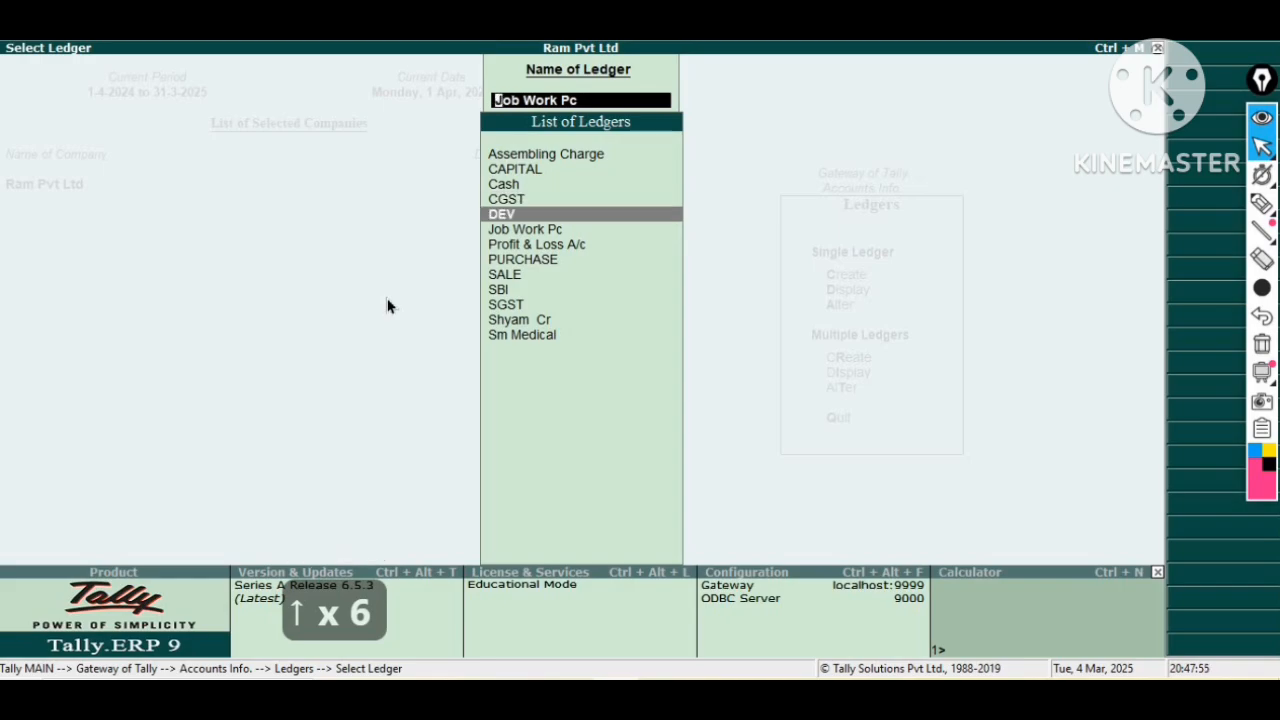
pyautogui.press('Down')
pyautogui.press('Down')
pyautogui.press('Down')
pyautogui.press('Down')
pyautogui.press('Down')
pyautogui.press('Down')
pyautogui.press('Down')
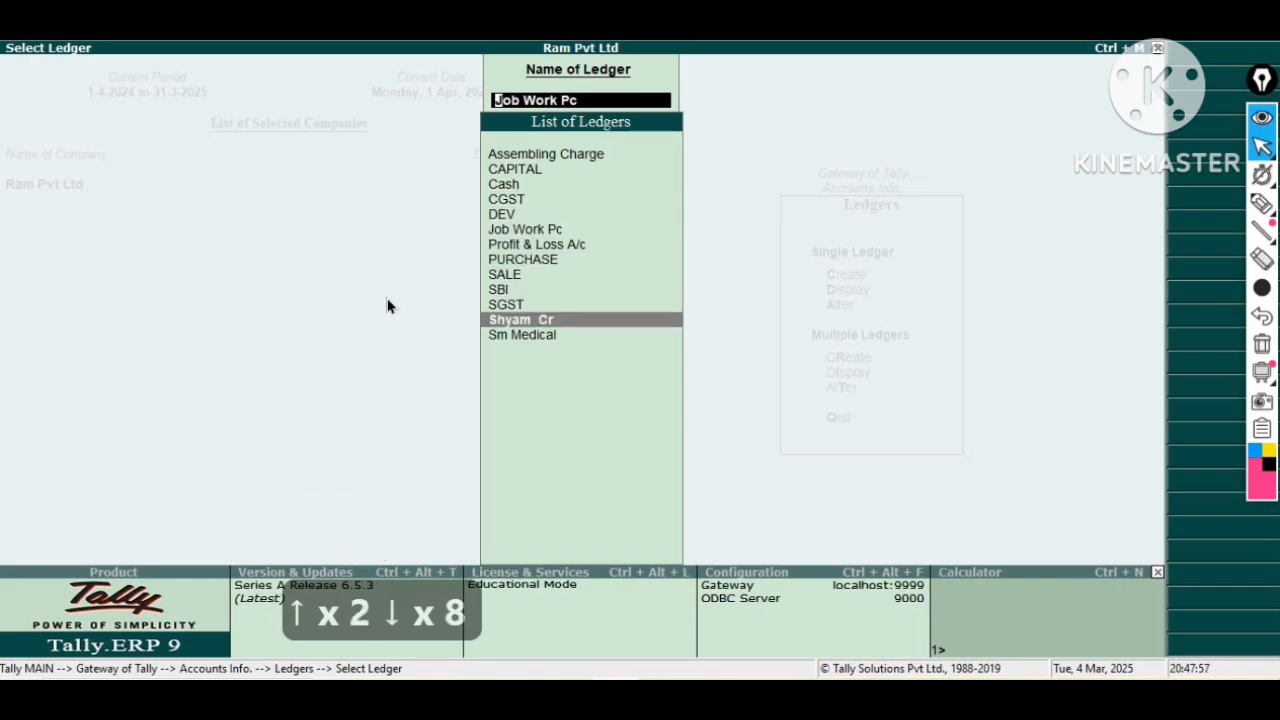
pyautogui.press('Escape')
pyautogui.press('Escape')
pyautogui.press('Escape')
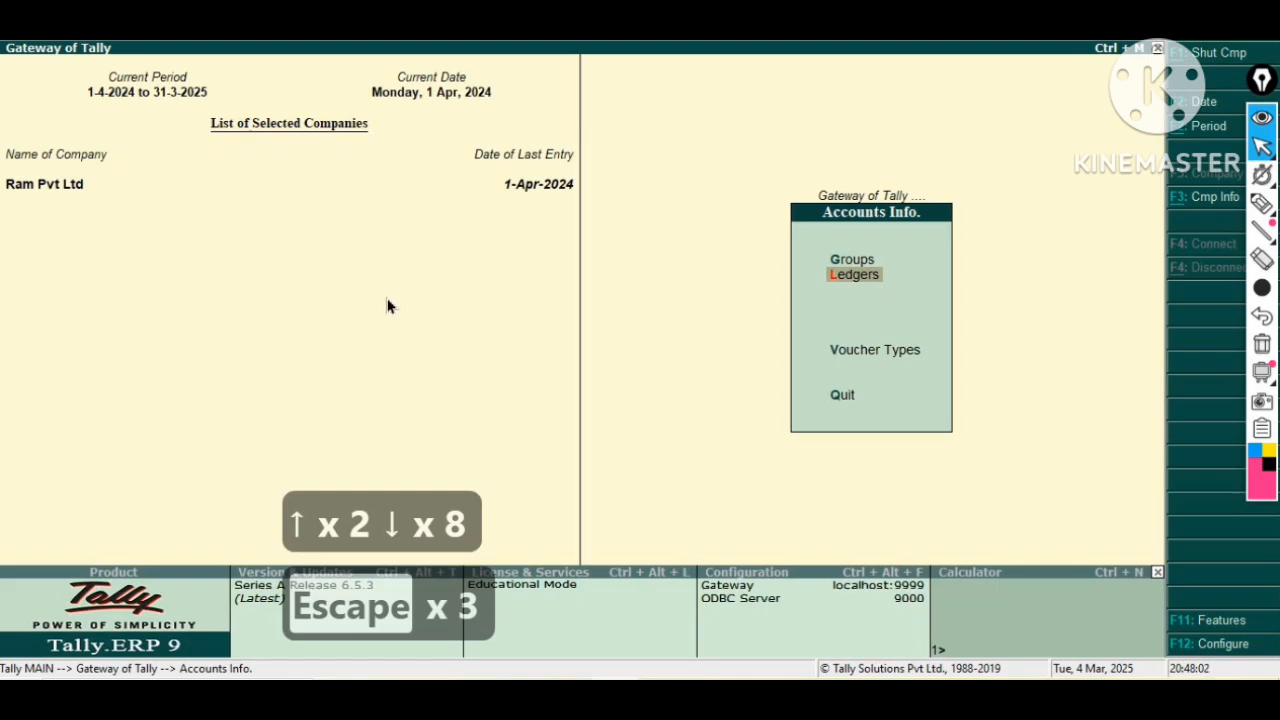
# Open the Material In voucher type for alteration and review its job work and consumption options before accepting it.
pyautogui.press('Escape')
pyautogui.press('Return')
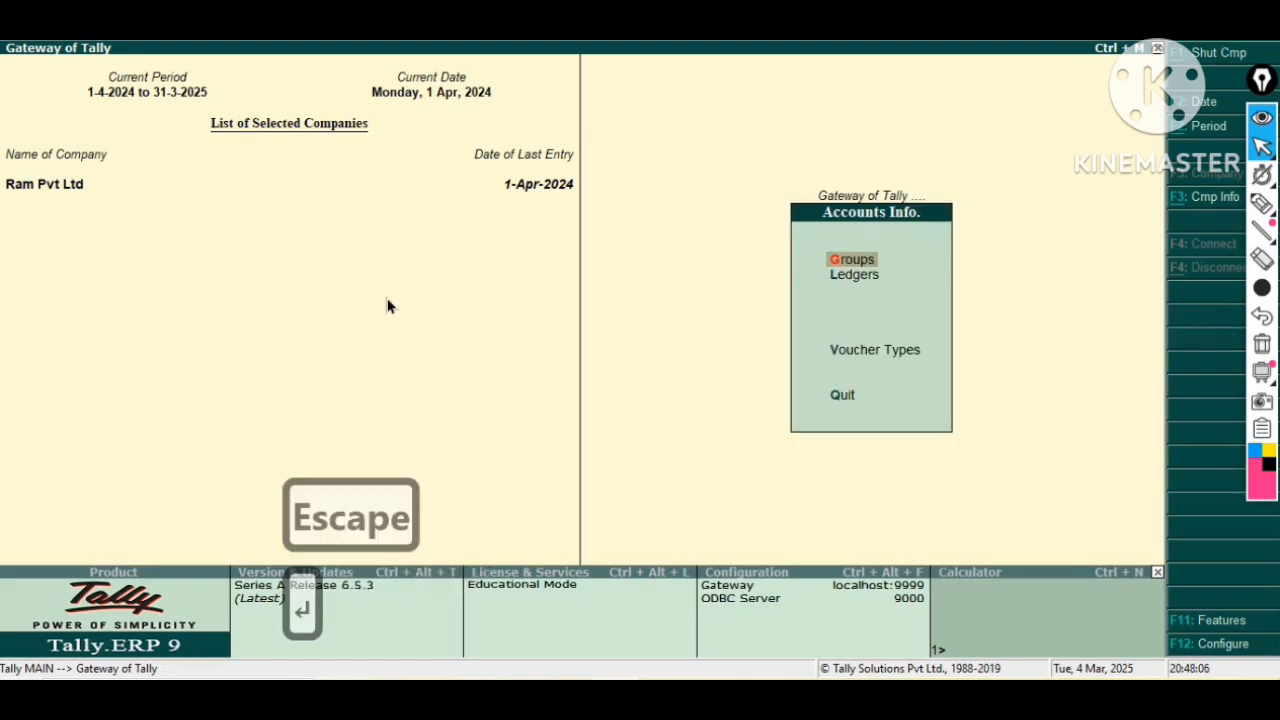
pyautogui.press('Down')
pyautogui.press('Down')
pyautogui.press('Return')
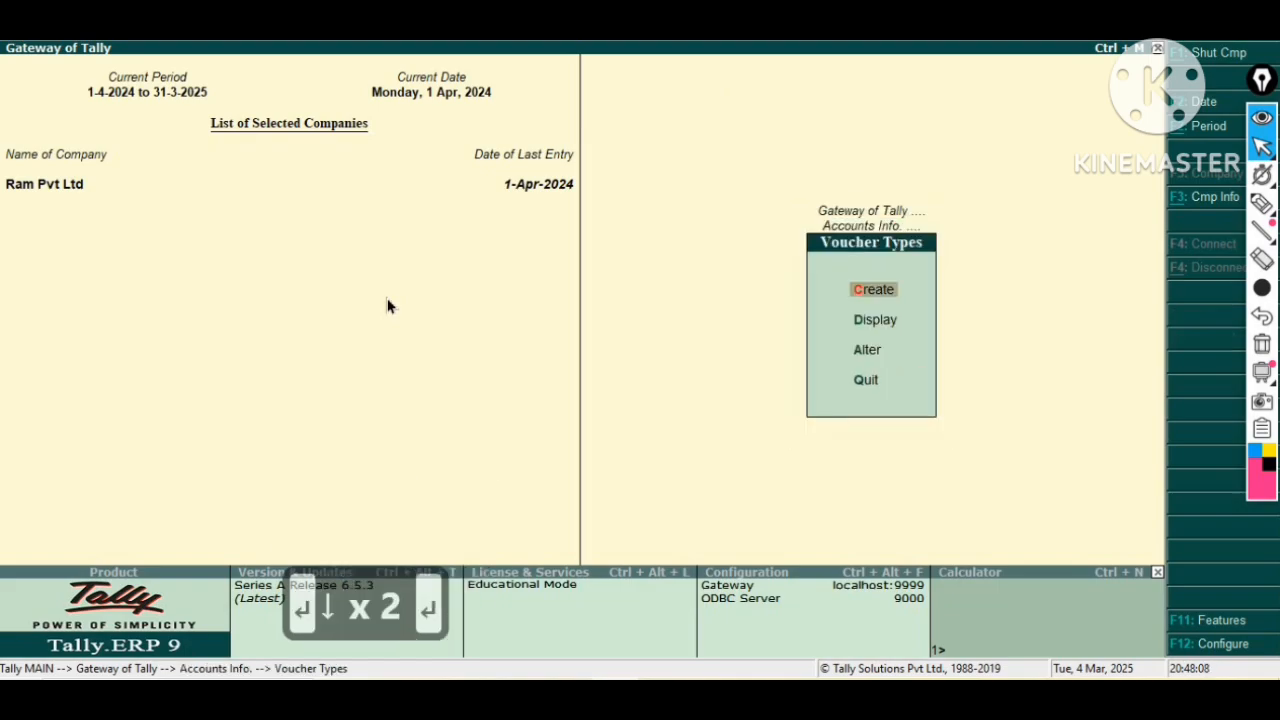
pyautogui.press('Down')
pyautogui.press('Down')
pyautogui.press('Return')
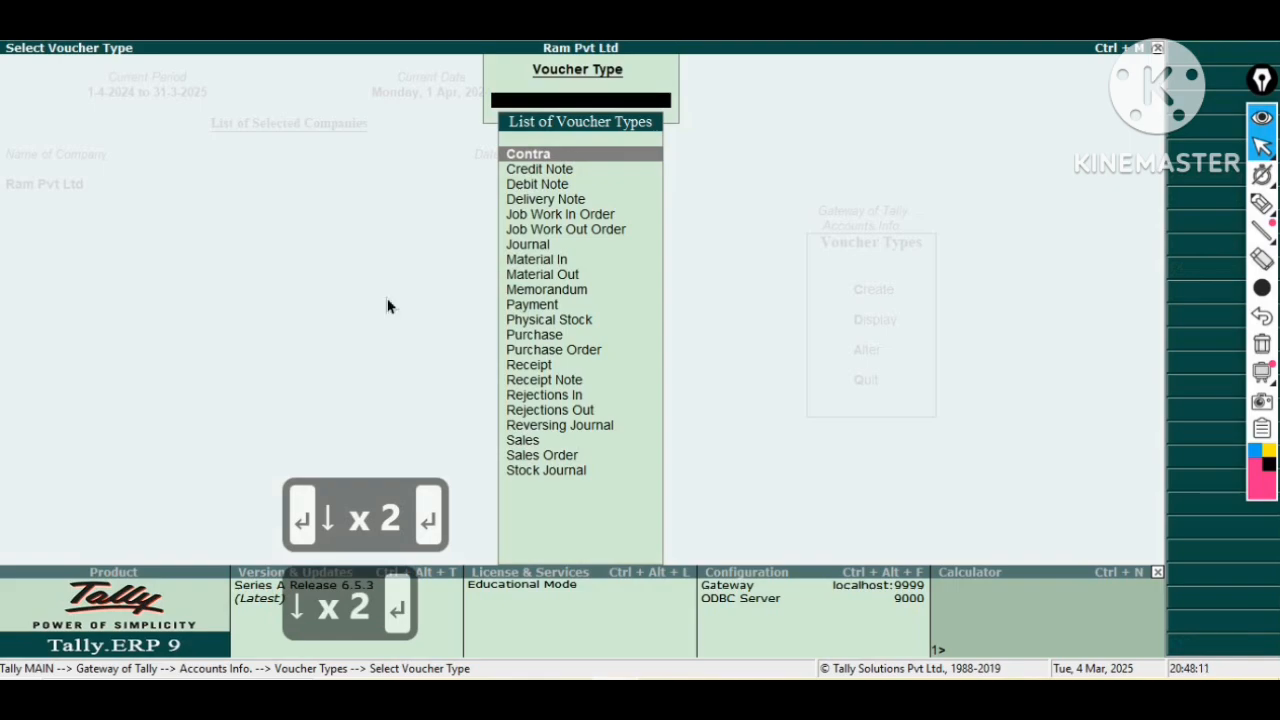
pyautogui.press('Down')
pyautogui.press('Down')
pyautogui.press('Down')
pyautogui.press('Down')
pyautogui.press('Down')
pyautogui.press('Down')
pyautogui.press('Down')
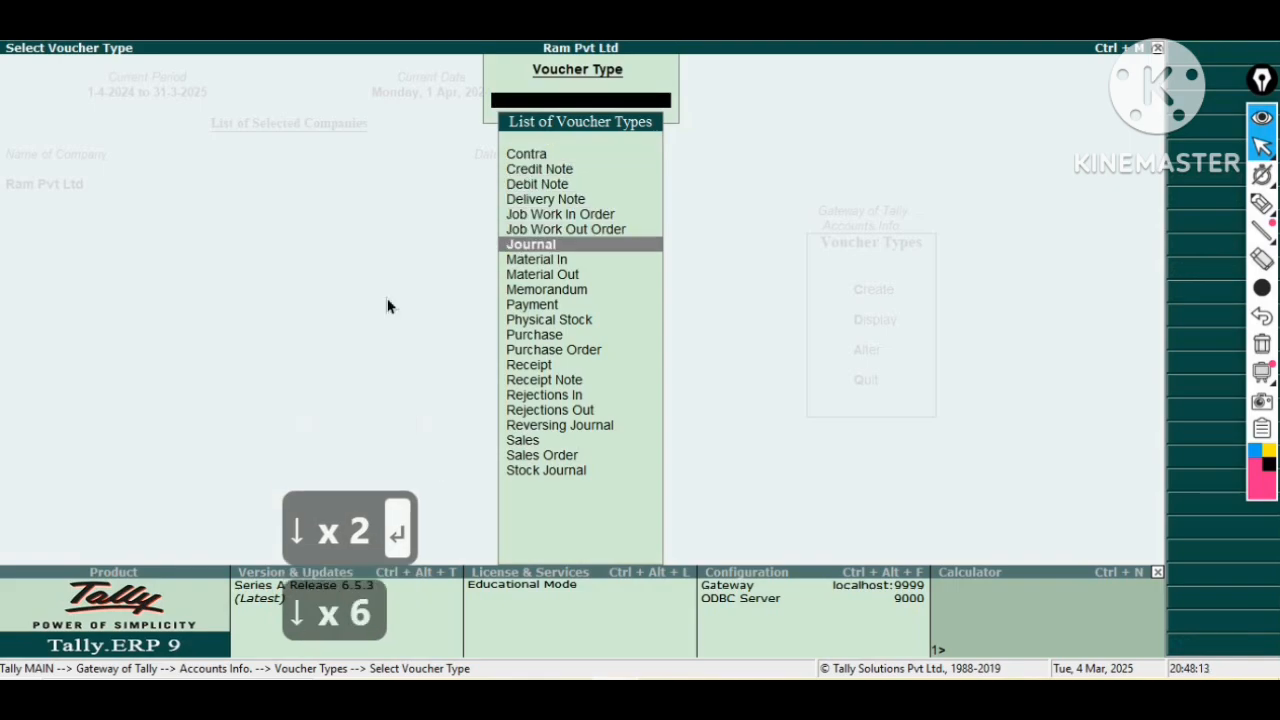
pyautogui.press('Return')
pyautogui.press('Return')
pyautogui.press('Return')
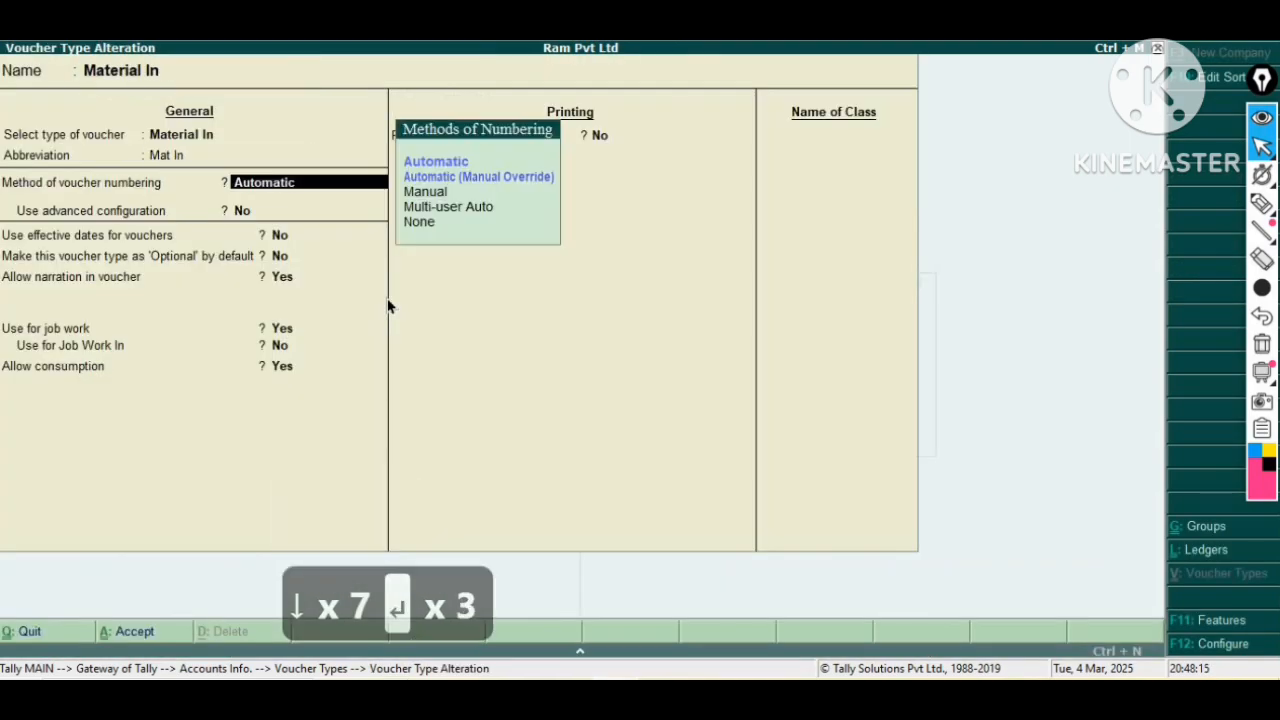
pyautogui.press('Return')
pyautogui.press('Return')
pyautogui.press('Return')
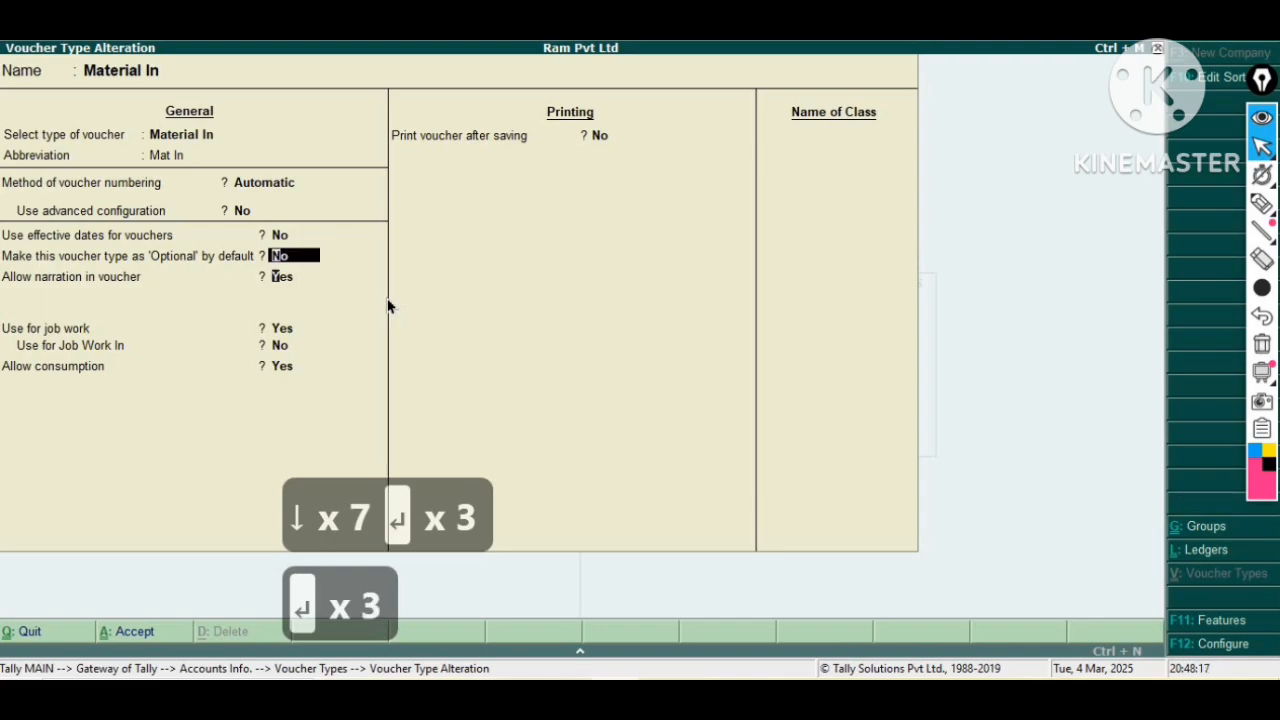
pyautogui.press('Return')
pyautogui.press('Return')
pyautogui.press('Return')
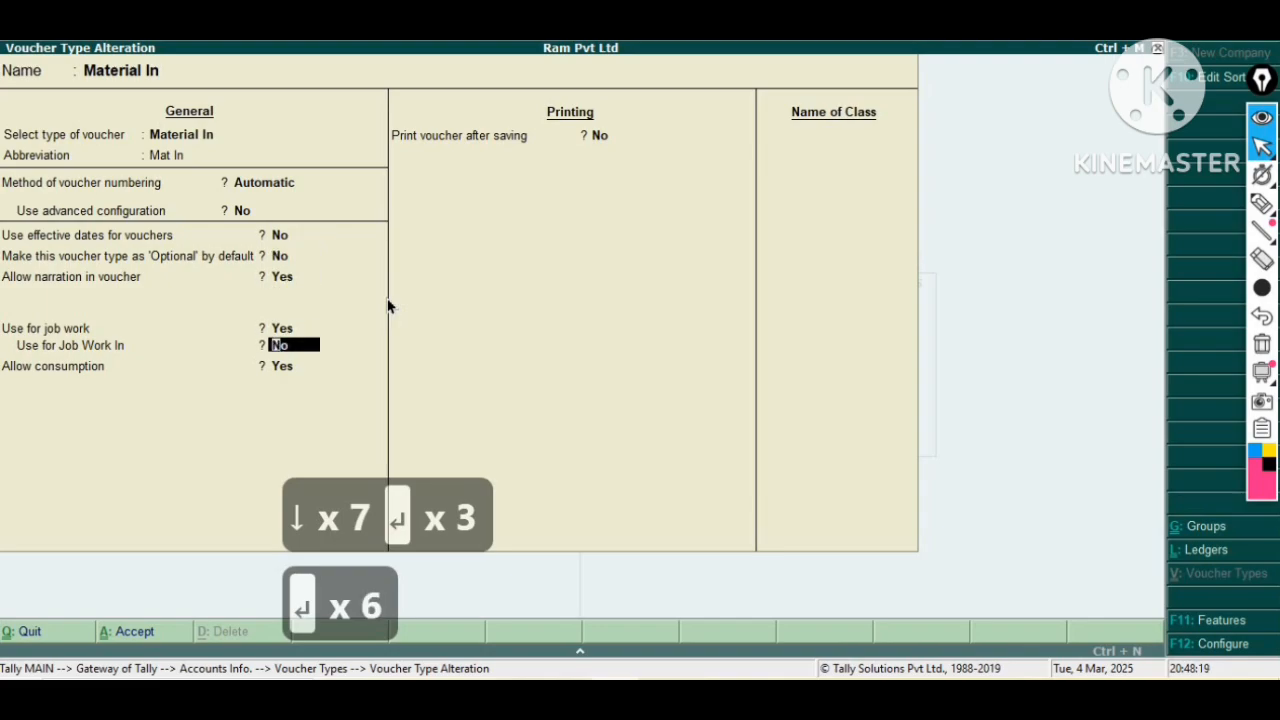
pyautogui.press('Return')
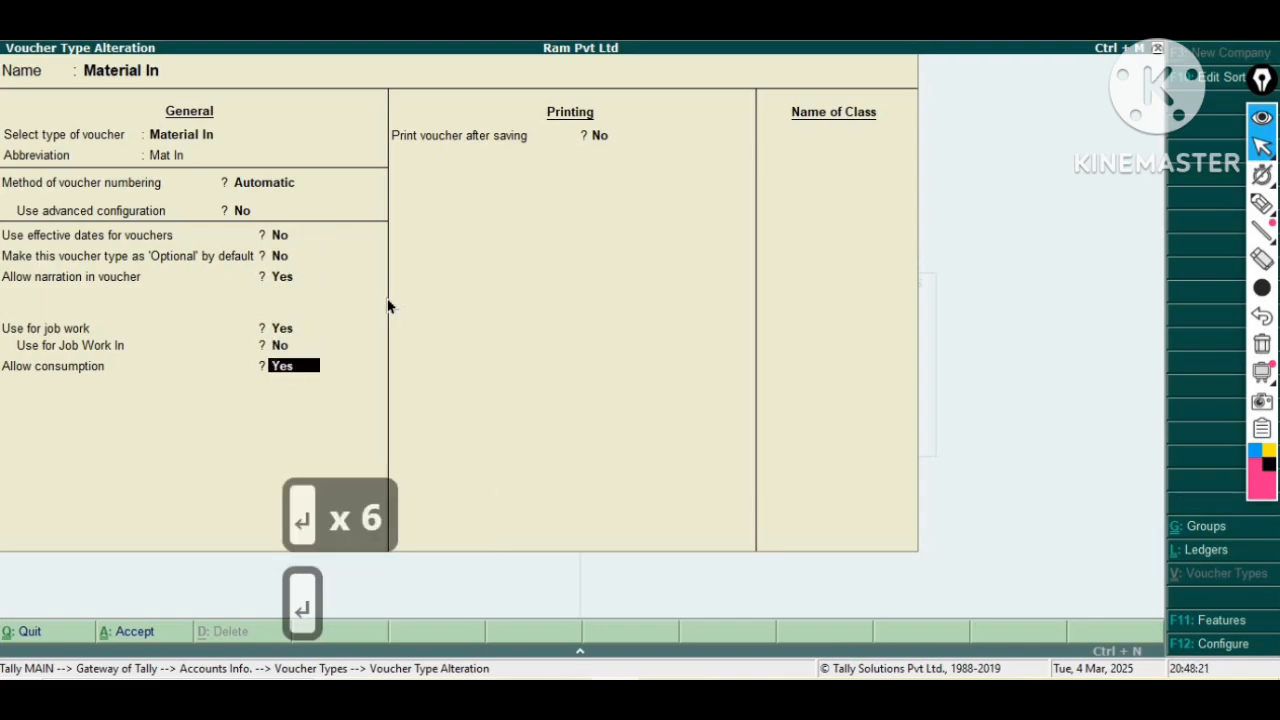
pyautogui.press('Return')
pyautogui.press('Return')
pyautogui.press('Return')
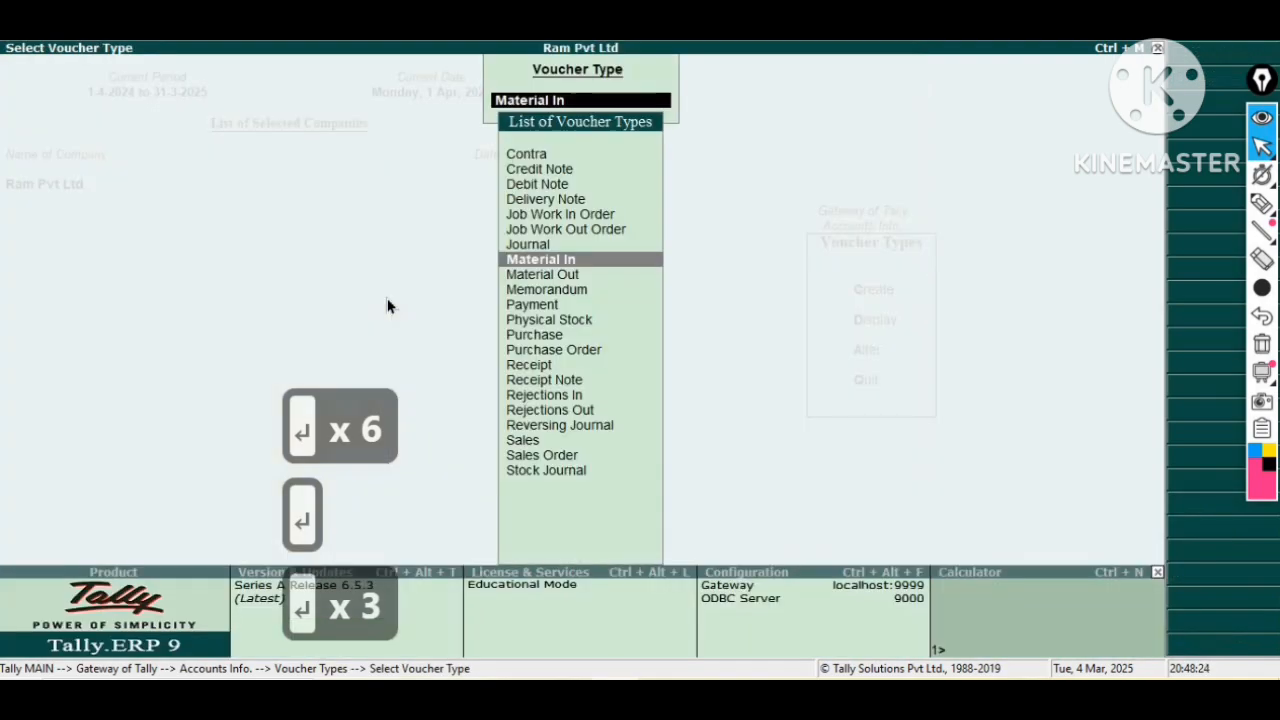
# Open the Material Out voucher type for alteration, step through its job work options and close it.
pyautogui.press('Down')
pyautogui.press('Return')
pyautogui.press('Return')
pyautogui.press('Return')
pyautogui.press('Return')
pyautogui.press('Return')
pyautogui.press('Return')
pyautogui.press('Return')
pyautogui.press('Return')
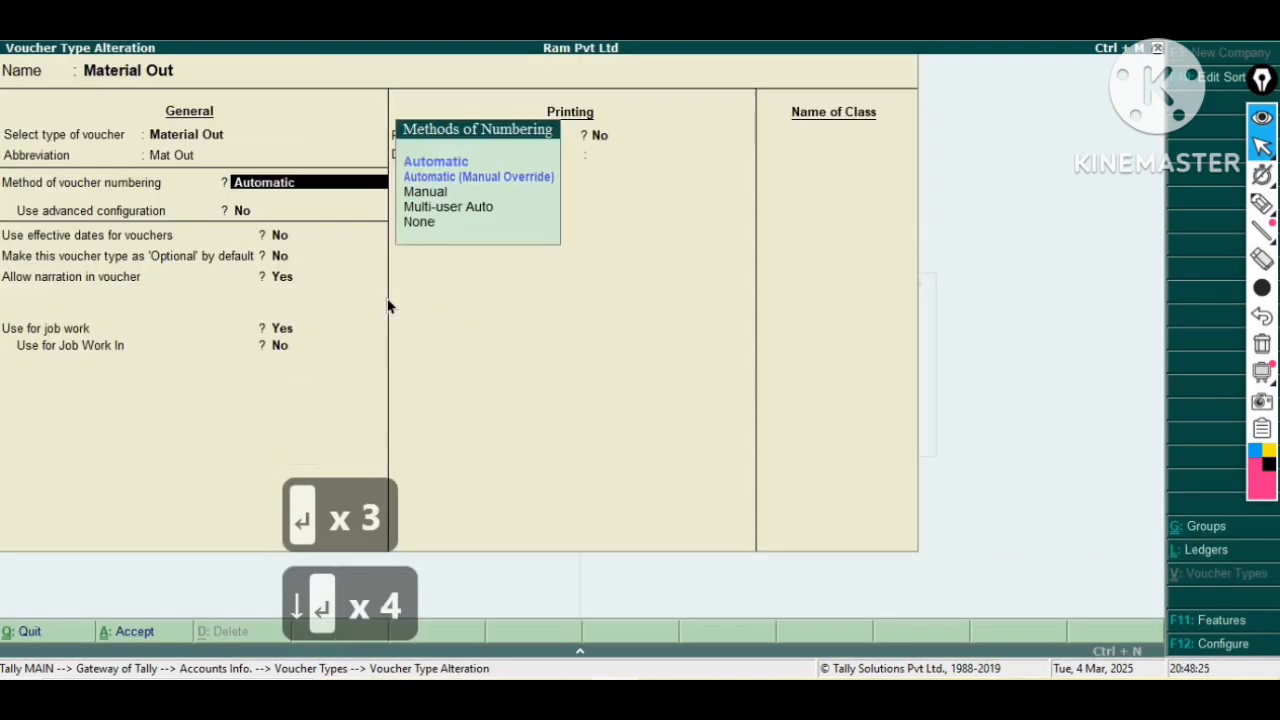
pyautogui.press('Return')
pyautogui.press('Return')
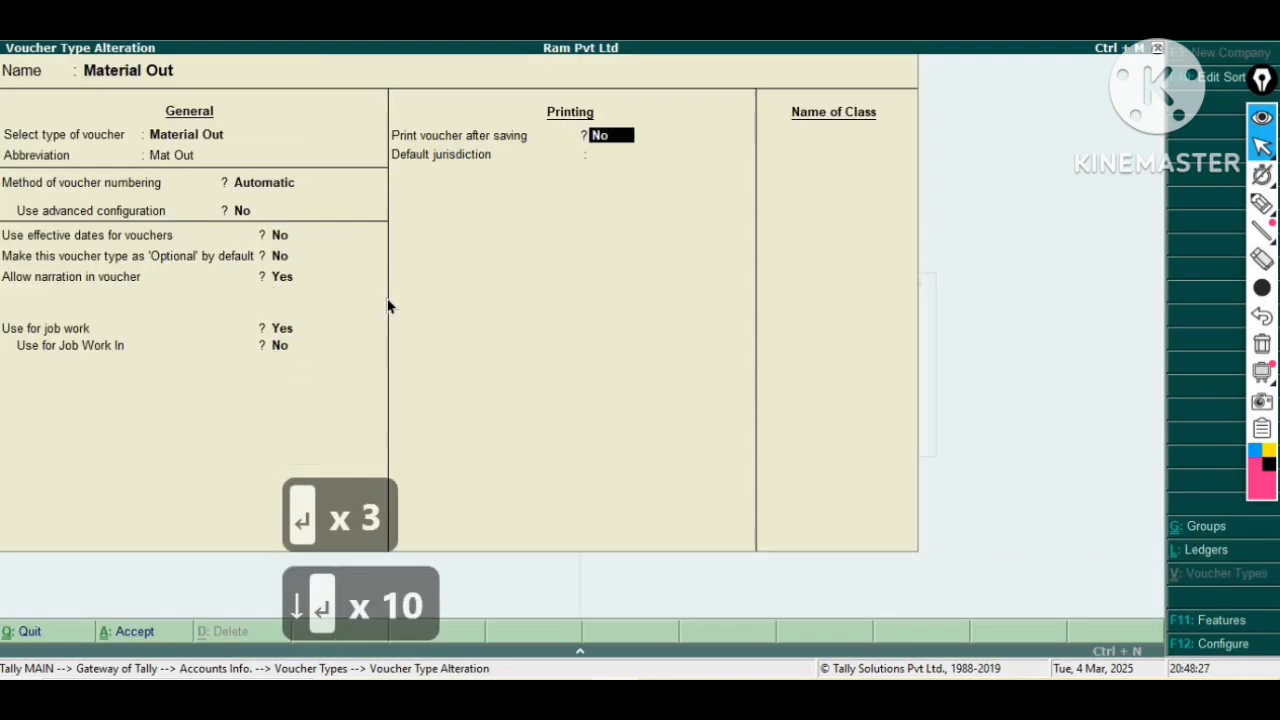
pyautogui.press('Return')
pyautogui.press('Return')
pyautogui.press('Return')
pyautogui.press('Return')
pyautogui.press('Return')
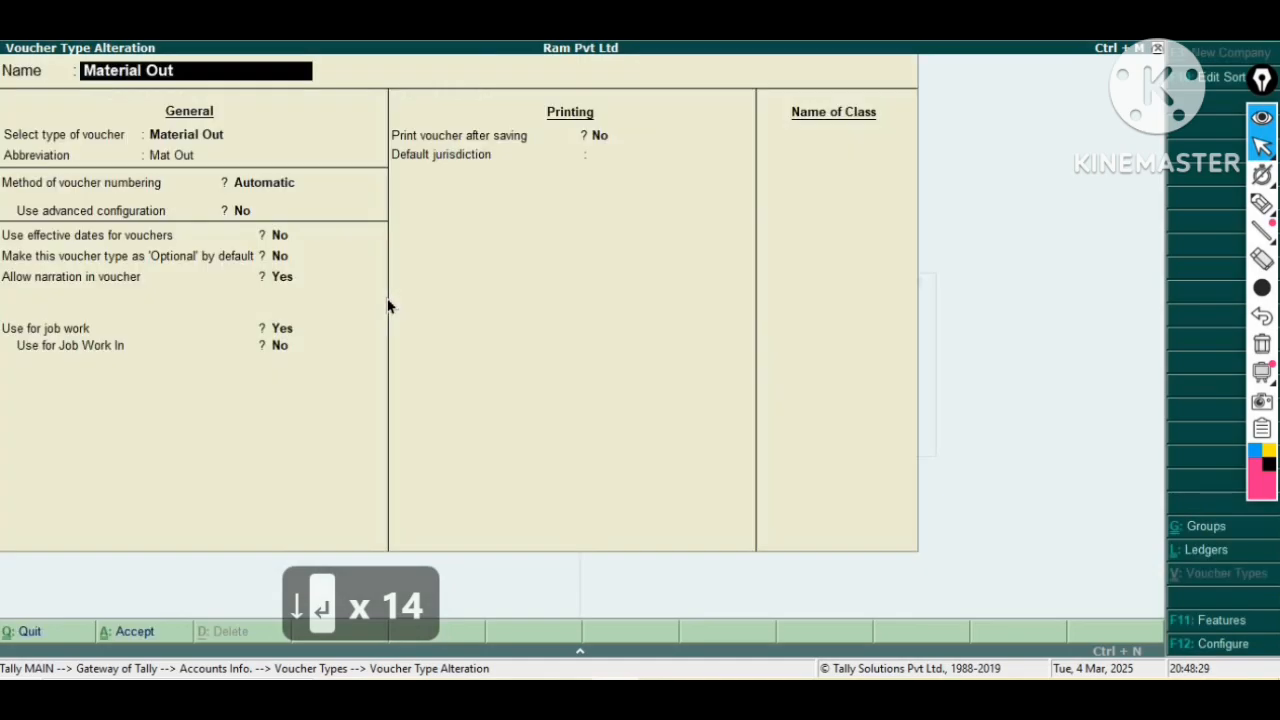
pyautogui.press('Escape')
pyautogui.press('Escape')
pyautogui.press('Escape')
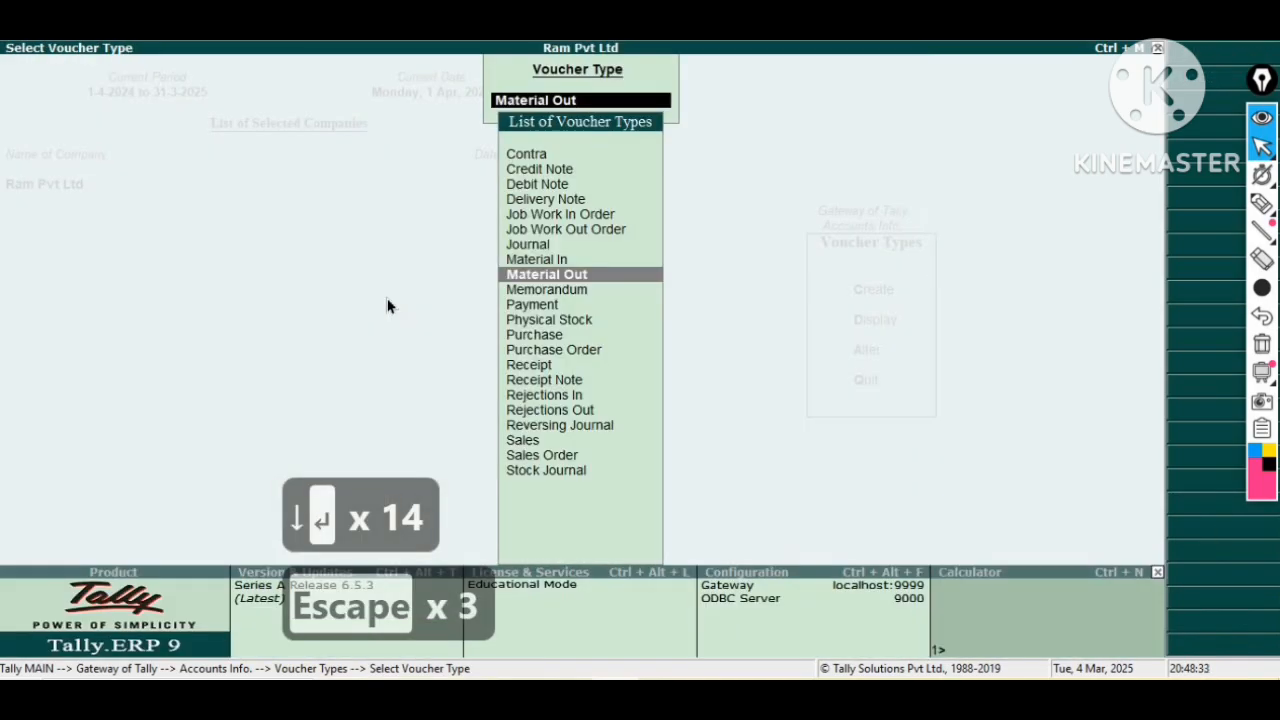
pyautogui.press('Escape')
pyautogui.press('Escape')
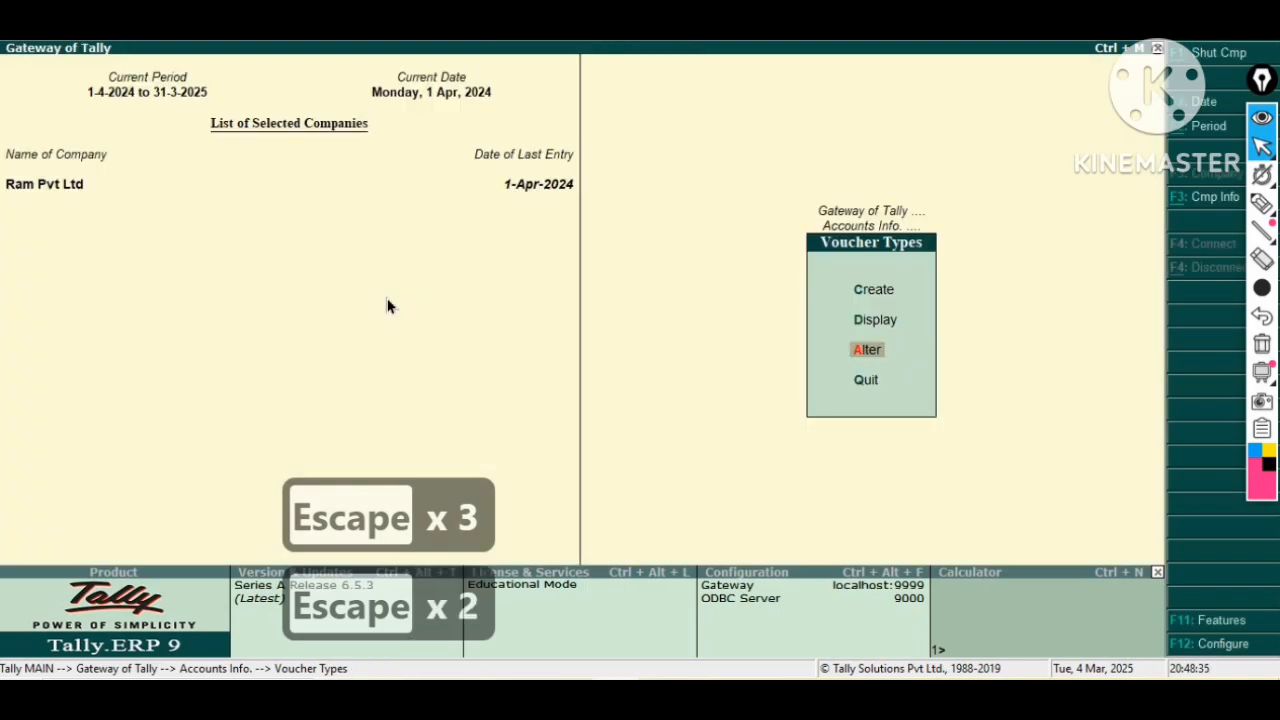
# Create a new voucher type named Manufacture based on the Stock Journal type with automatic numbering.
pyautogui.press('Up')
pyautogui.press('Up')
pyautogui.press('Return')
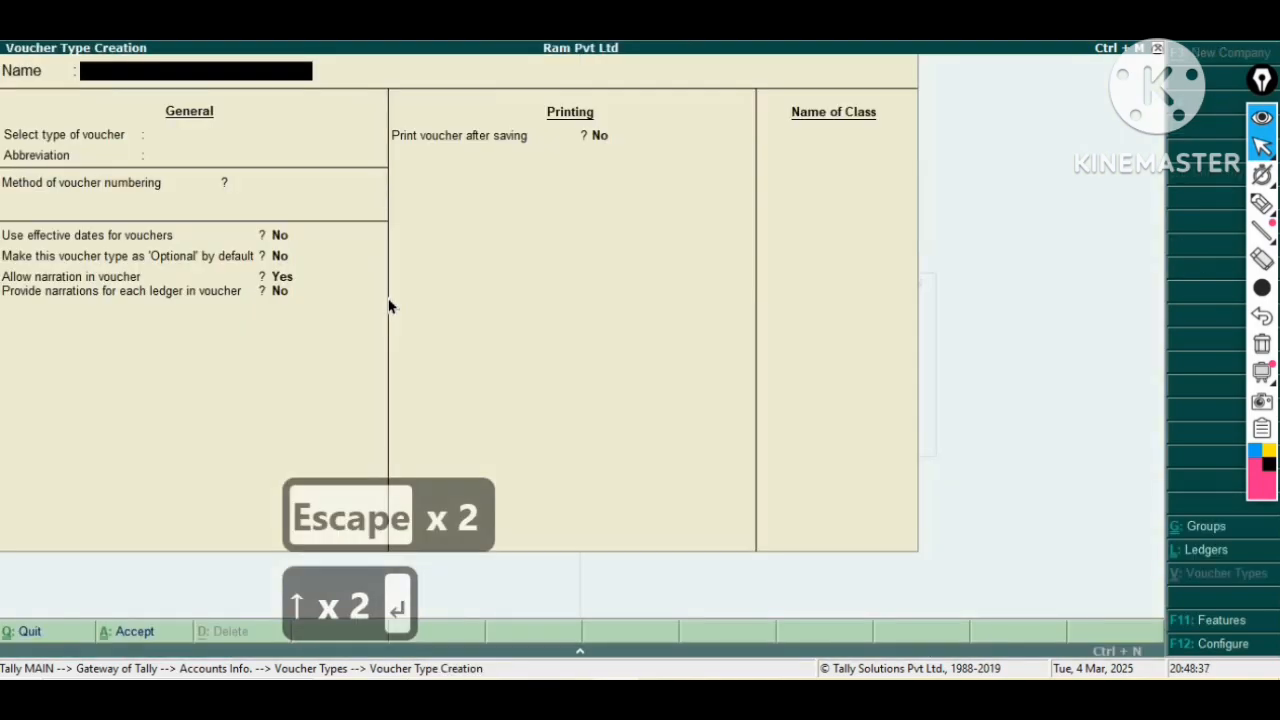
pyautogui.write('manuf')
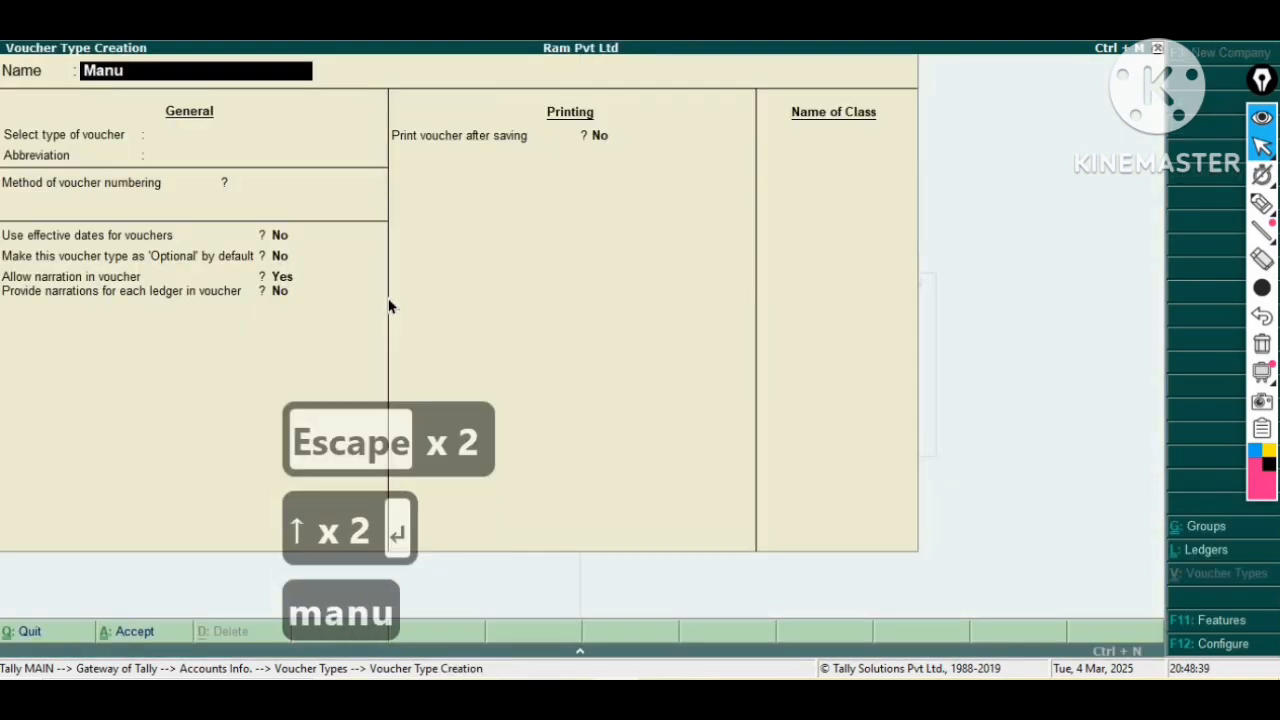
pyautogui.write('act')
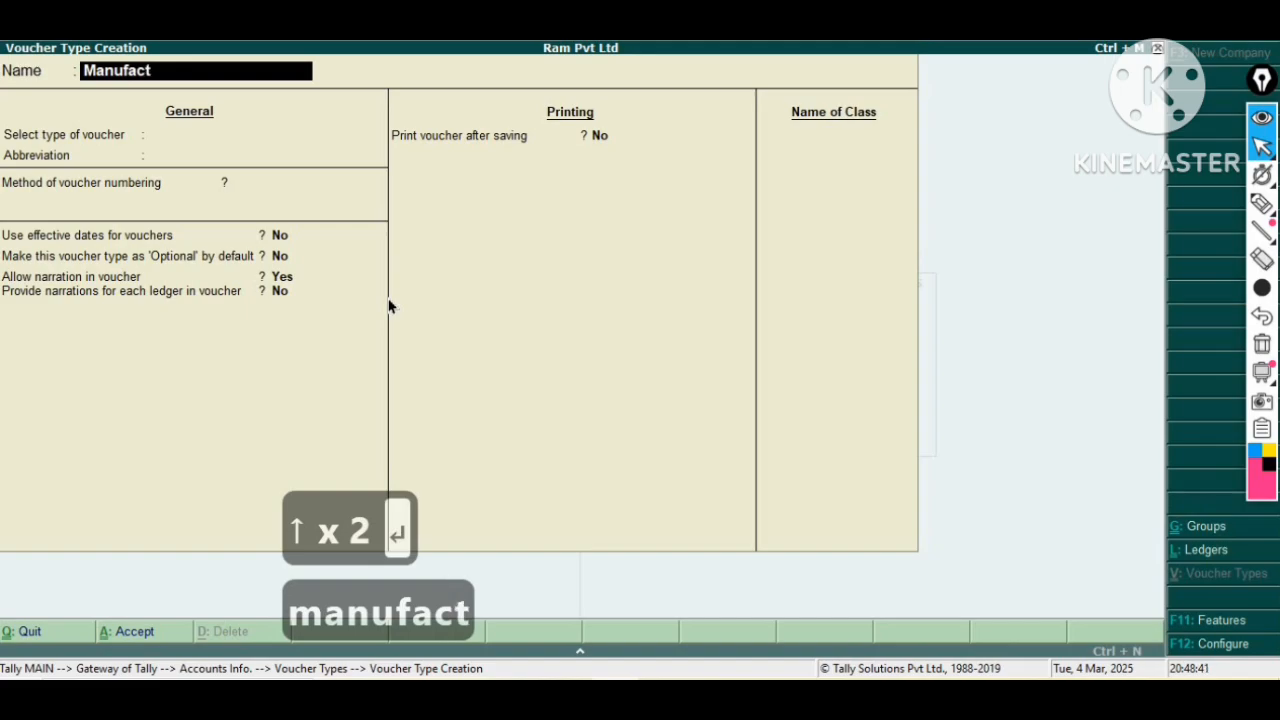
pyautogui.write('ure')
pyautogui.press('Return')
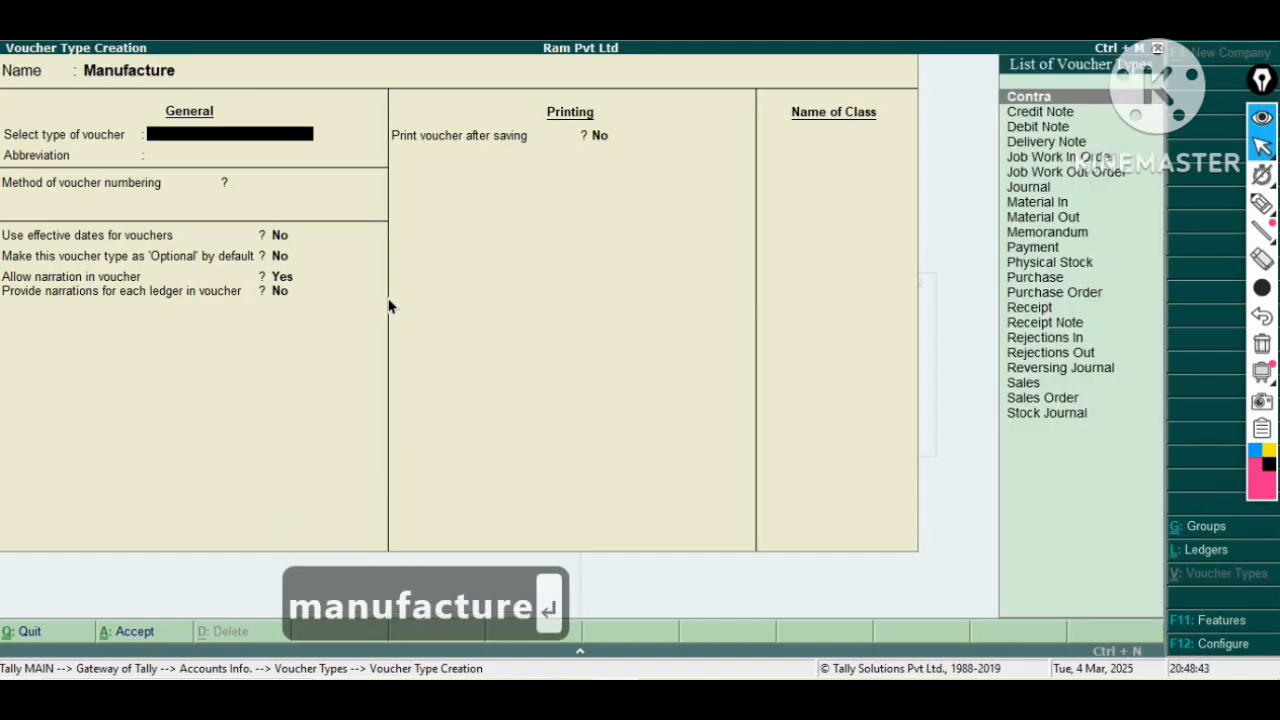
pyautogui.press('Down')
pyautogui.press('Down')
pyautogui.press('Down')
pyautogui.press('Down')
pyautogui.press('Down')
pyautogui.press('Down')
pyautogui.press('Down')
pyautogui.press('Down')
pyautogui.press('Down')
pyautogui.press('Down')
pyautogui.press('Down')
pyautogui.press('Down')
pyautogui.press('Down')
pyautogui.press('Down')
pyautogui.press('Down')
pyautogui.press('Down')
pyautogui.press('Down')
pyautogui.press('Down')
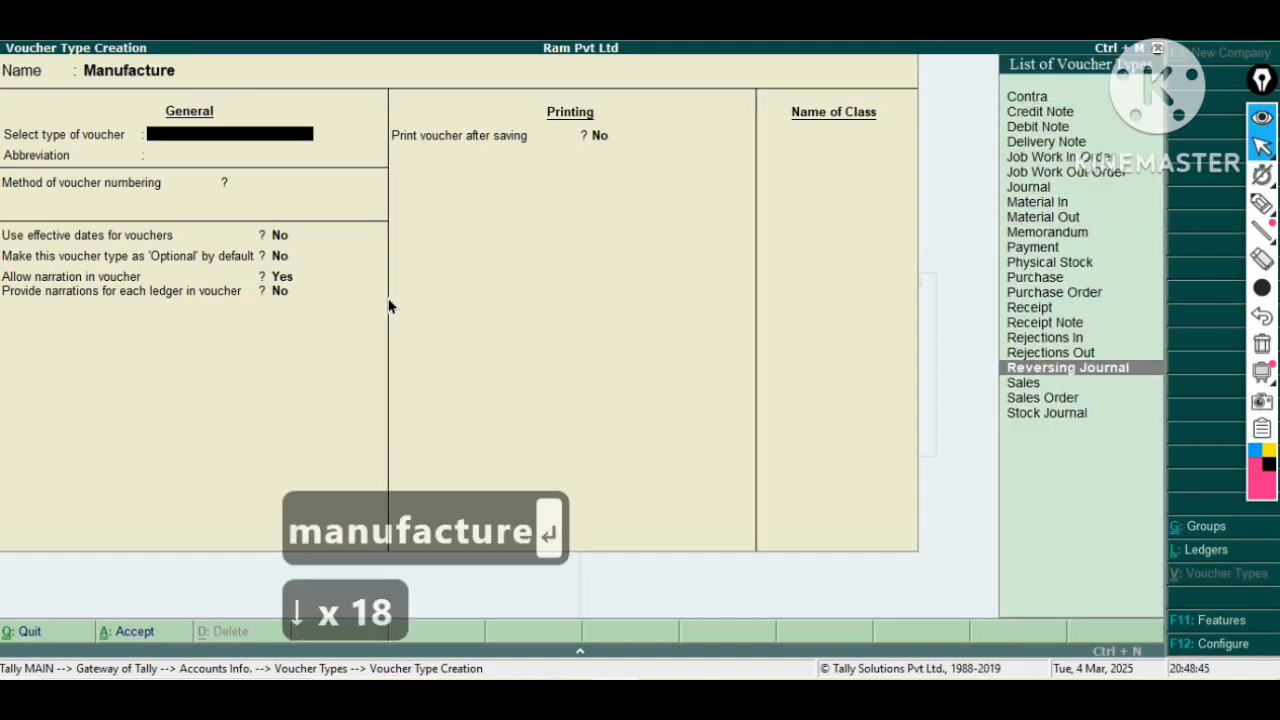
pyautogui.press('Down')
pyautogui.press('Down')
pyautogui.press('Down')
pyautogui.press('Return')
# Set Use as a Manufacturing Journal to Yes, save the Manufacture voucher type, and return to the Gateway of Tally.
pyautogui.press('Return')
pyautogui.press('Return')
pyautogui.press('Return')
pyautogui.press('Return')
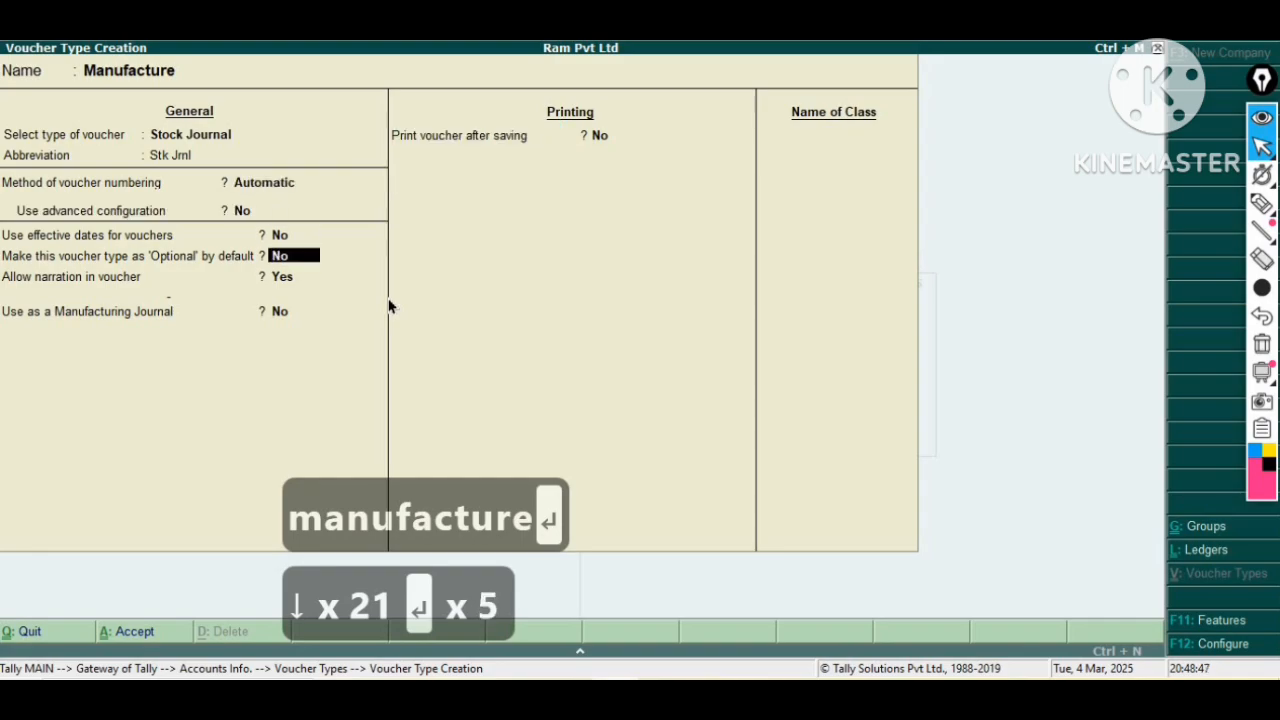
pyautogui.press('Return')
pyautogui.press('Return')
pyautogui.write('y')
pyautogui.press('Return')
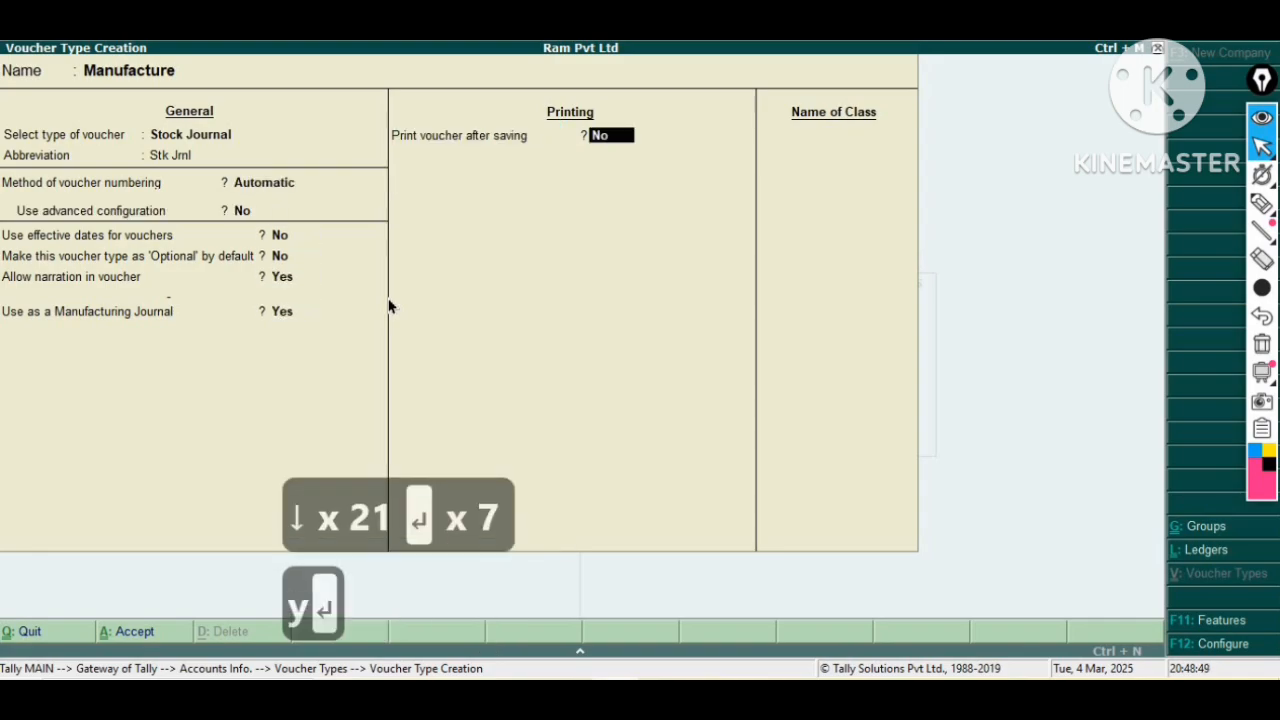
pyautogui.press('Return')
pyautogui.press('Return')
pyautogui.press('Escape')
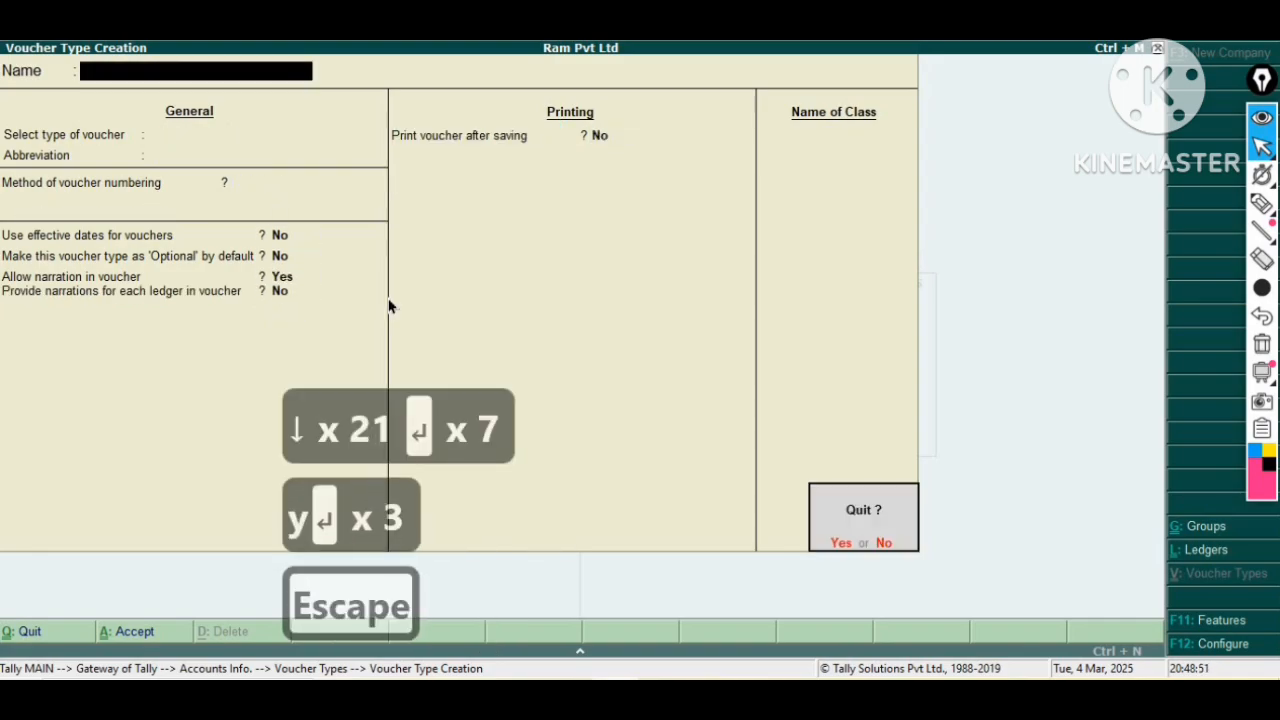
pyautogui.press('Escape')
pyautogui.press('Escape')
pyautogui.press('Escape')
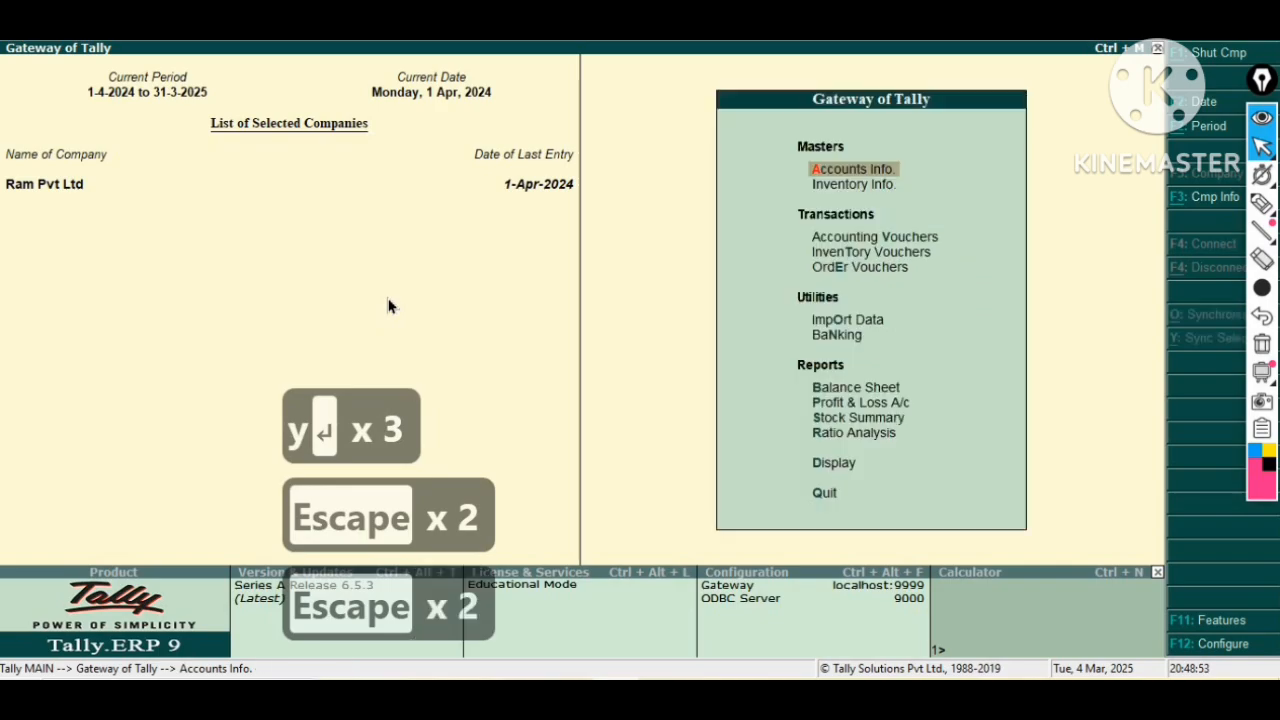
# Open the Finish Goods stock group for alteration and step through its settings without changes.
pyautogui.press('Down')
pyautogui.press('Return')
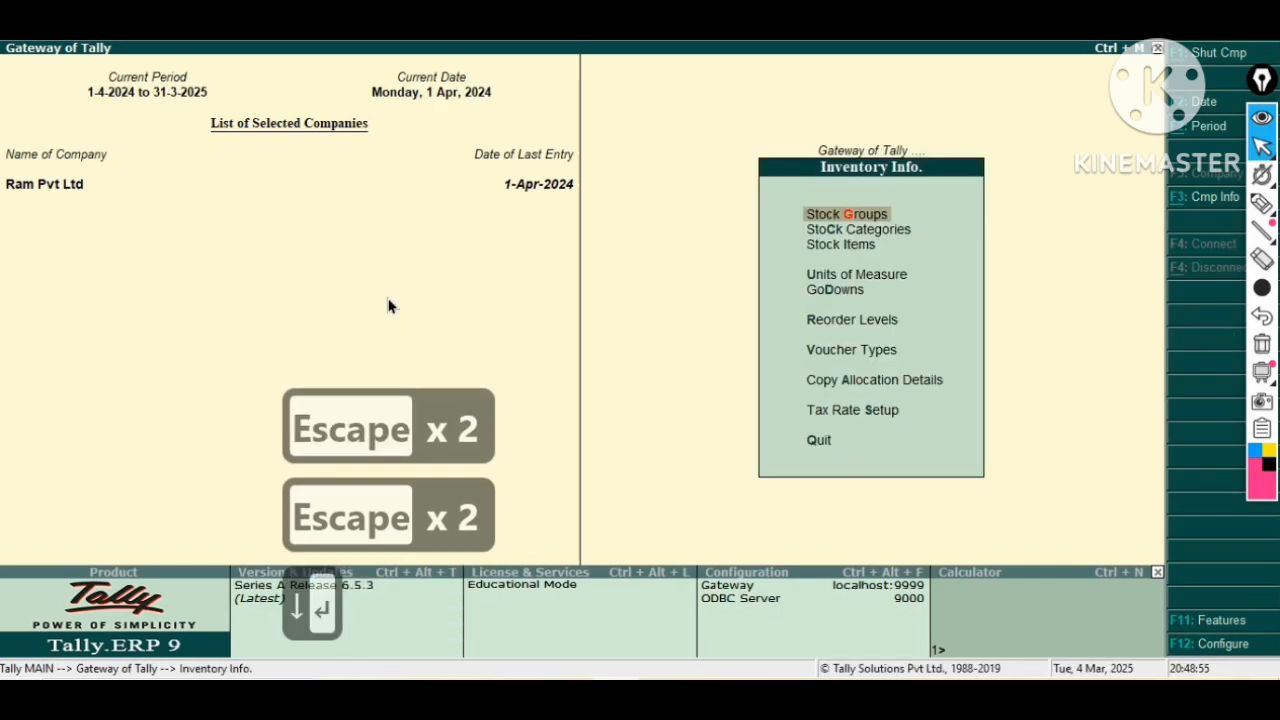
pyautogui.press('Return')
pyautogui.press('Down')
pyautogui.press('Down')
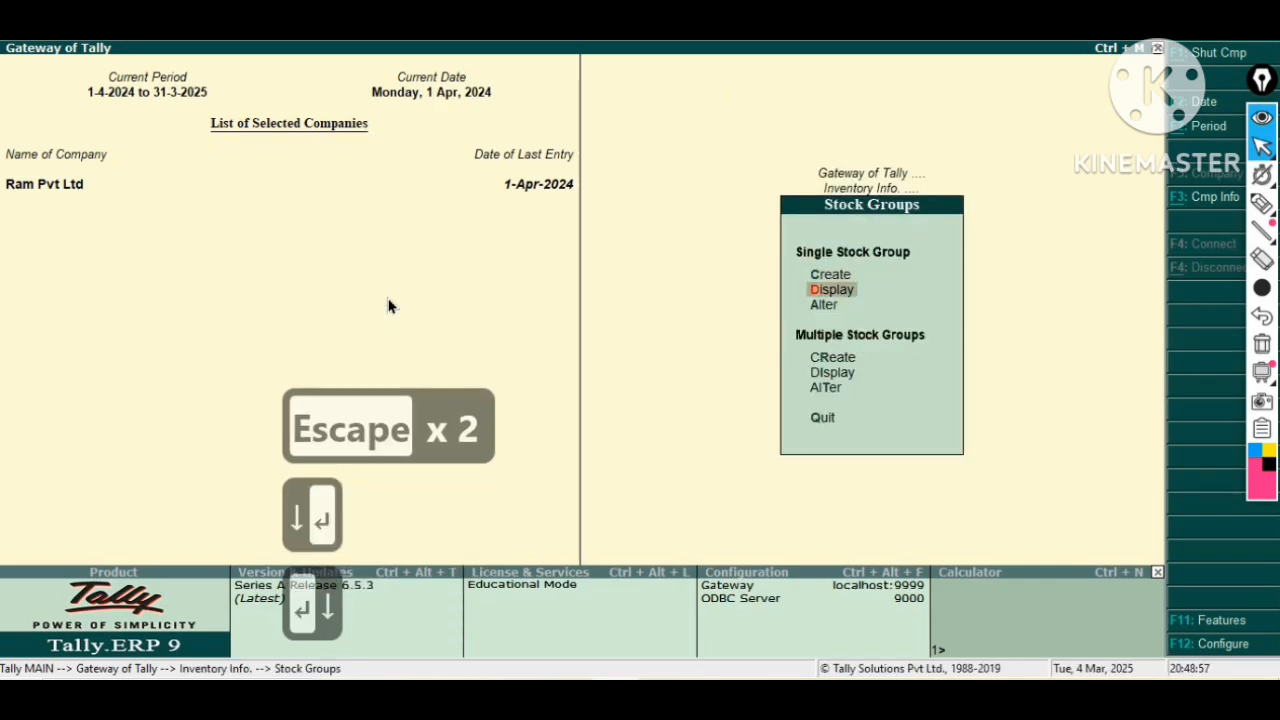
pyautogui.press('Return')
pyautogui.press('Down')
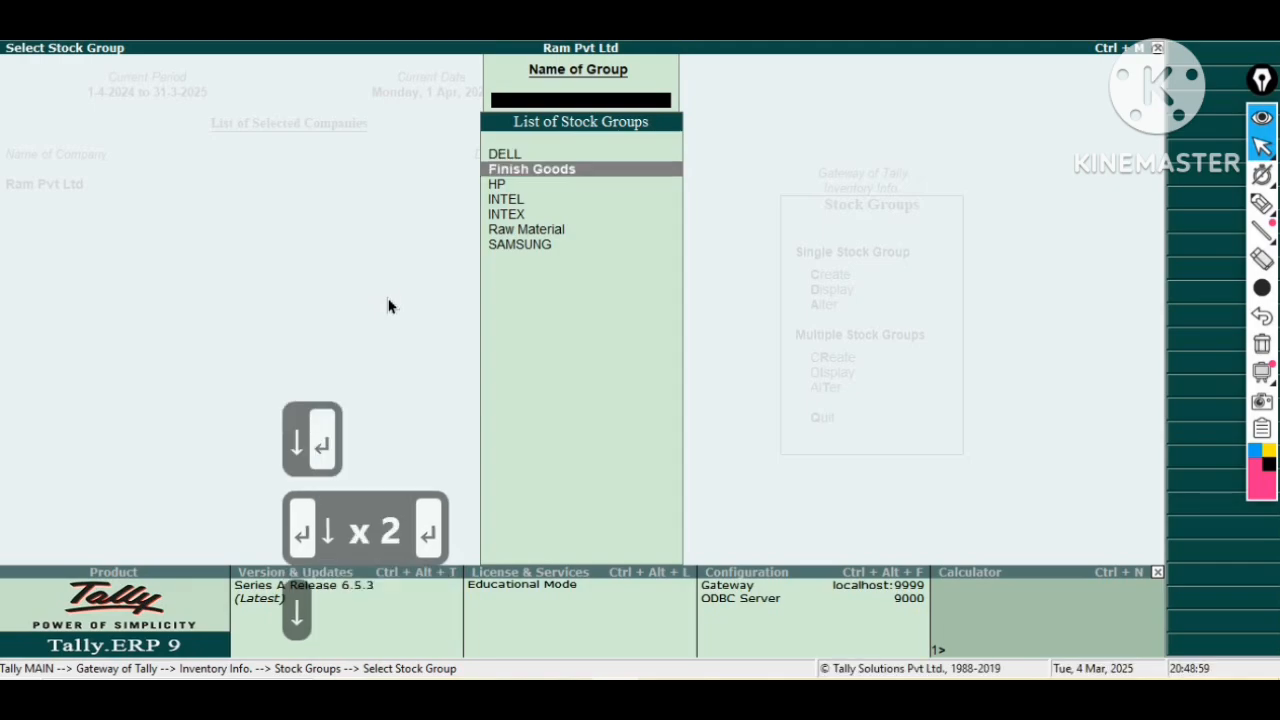
pyautogui.press('Return')
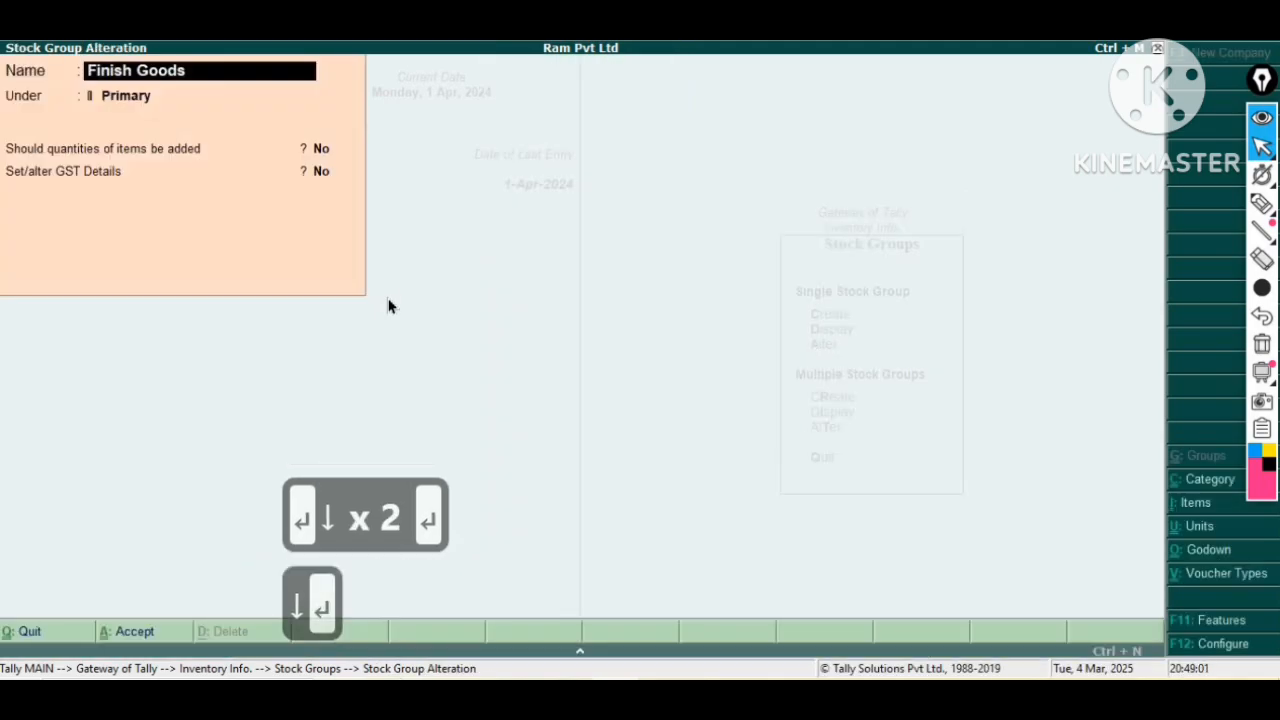
pyautogui.press('Return')
pyautogui.press('Return')
# Open the Raw Material stock group for alteration and step through its settings without changes.
pyautogui.press('Return')
pyautogui.press('Return')
pyautogui.press('Return')
pyautogui.press('Return')
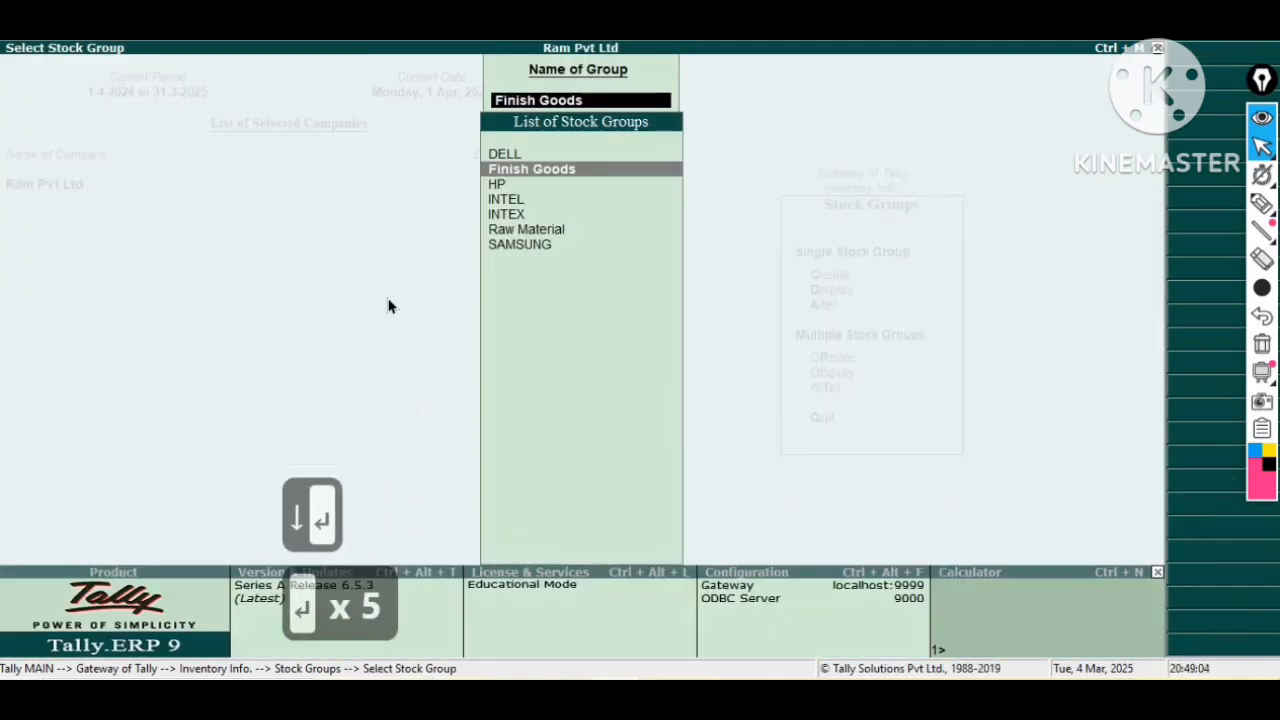
pyautogui.press('Down')
pyautogui.press('Down')
pyautogui.press('Down')
pyautogui.press('Down')
pyautogui.press('Return')
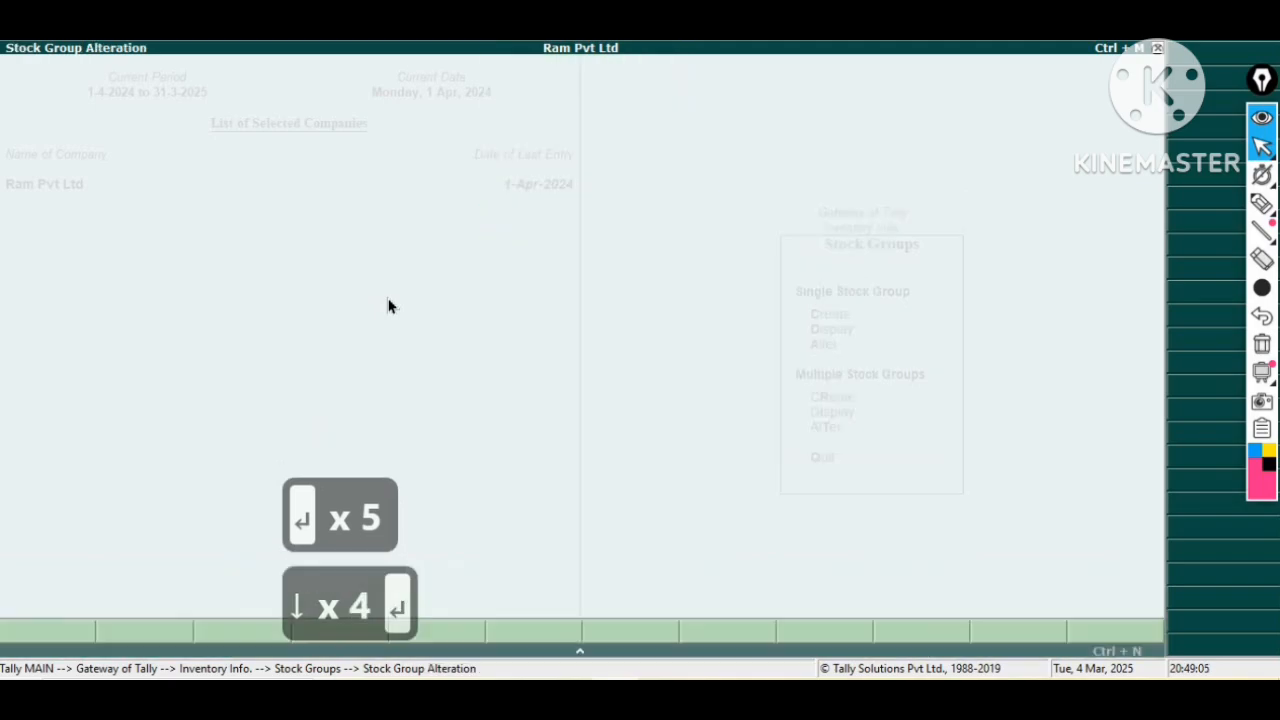
pyautogui.press('Return')
pyautogui.press('Return')
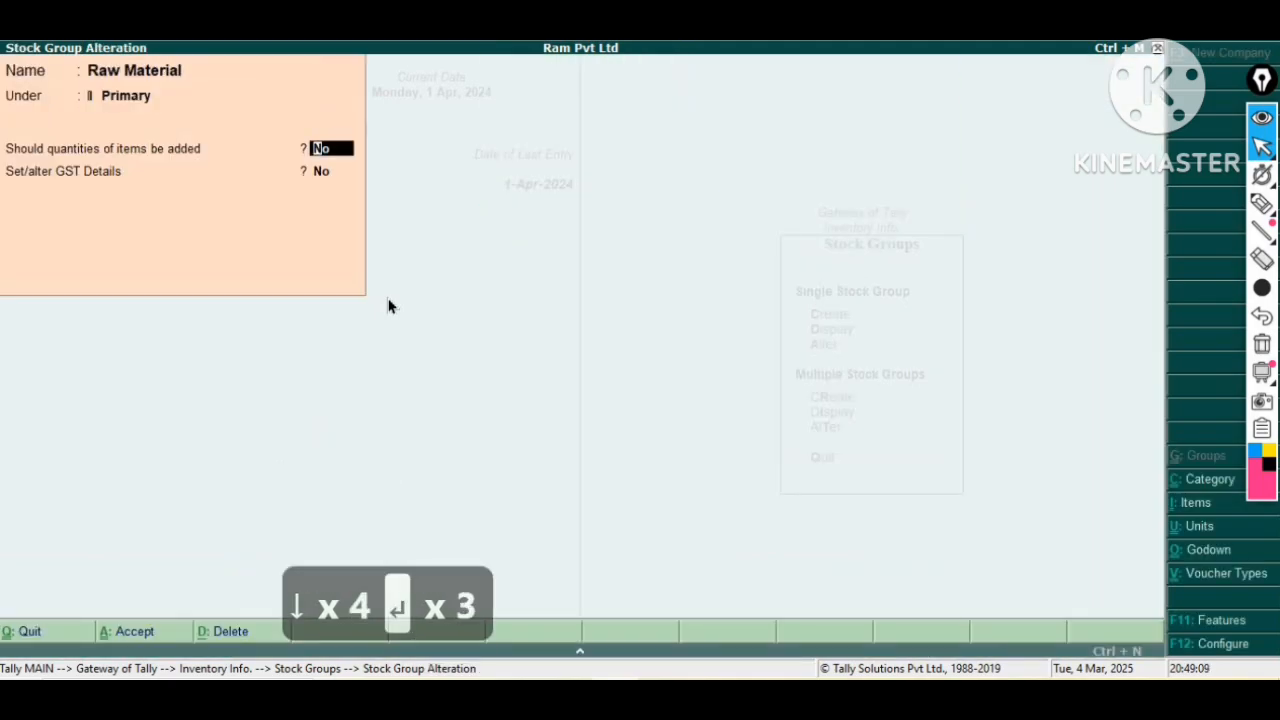
pyautogui.press('Return')
pyautogui.press('Return')
pyautogui.press('Return')
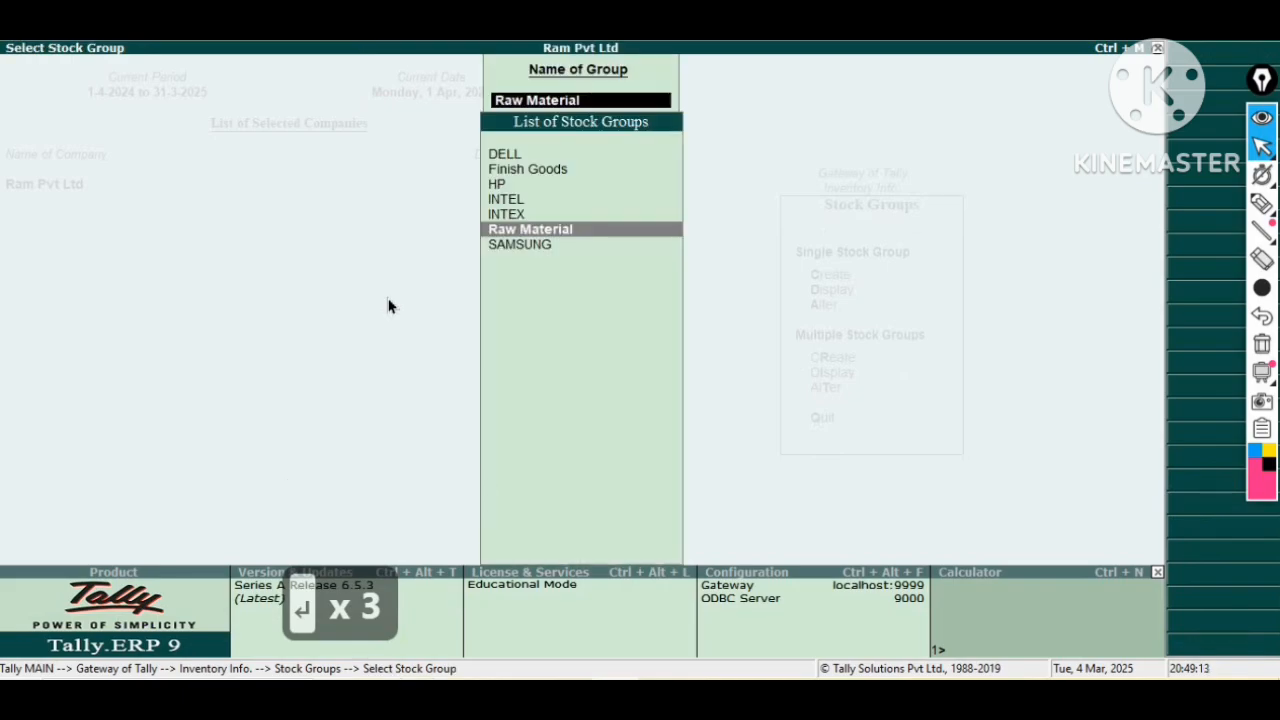
# Open the Computer stock item for alteration and review its stock item configuration options.
pyautogui.press('Escape')
pyautogui.press('Escape')
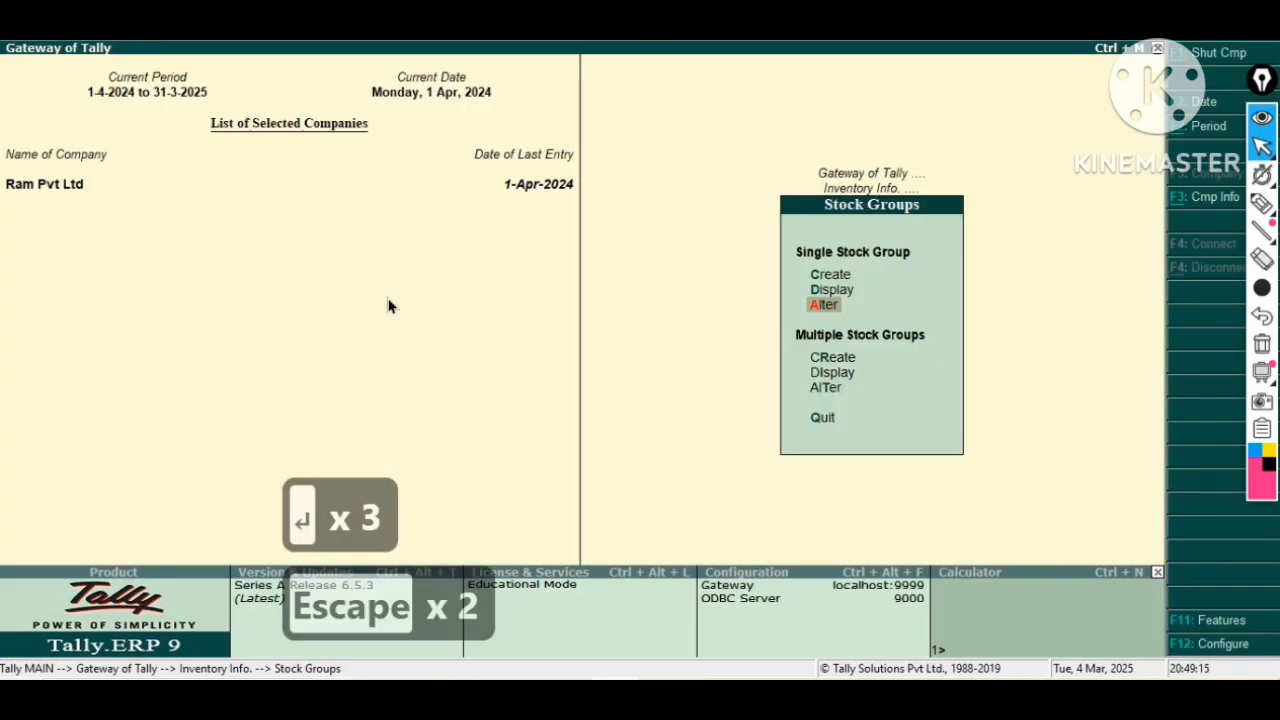
pyautogui.press('Escape')
pyautogui.press('Down')
pyautogui.press('Down')
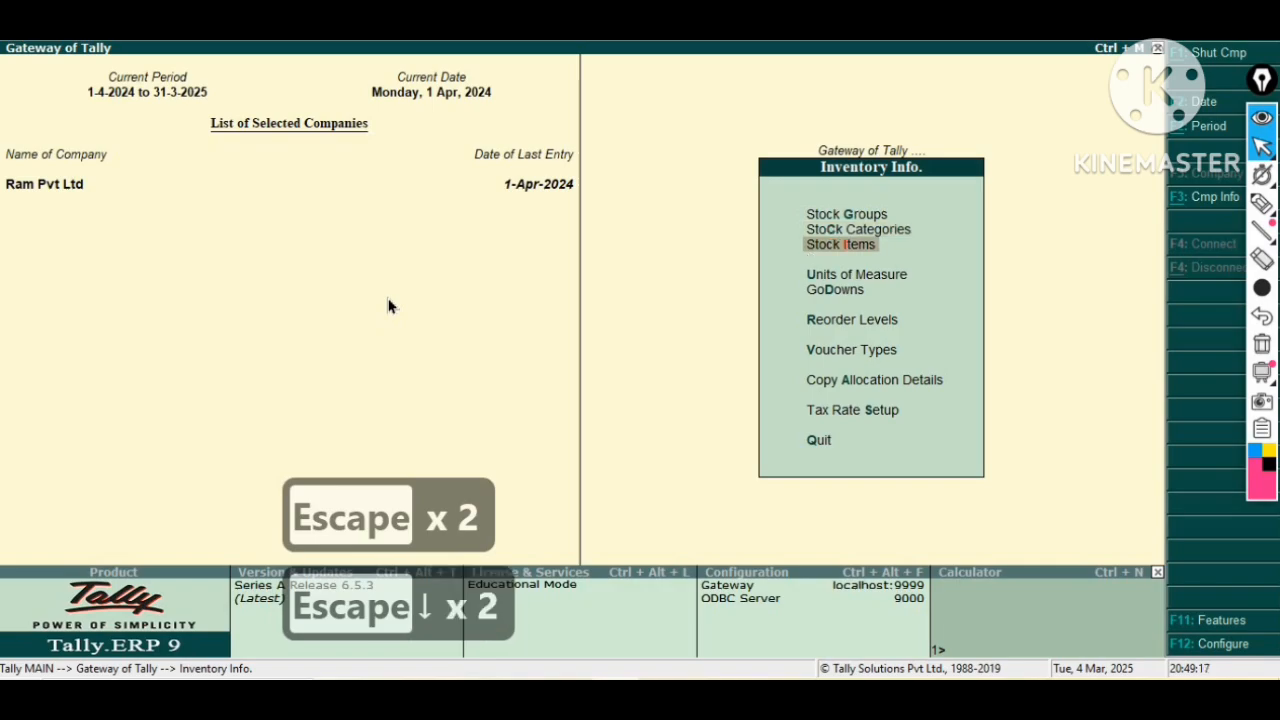
pyautogui.press('Up')
pyautogui.press('Down')
pyautogui.press('Return')
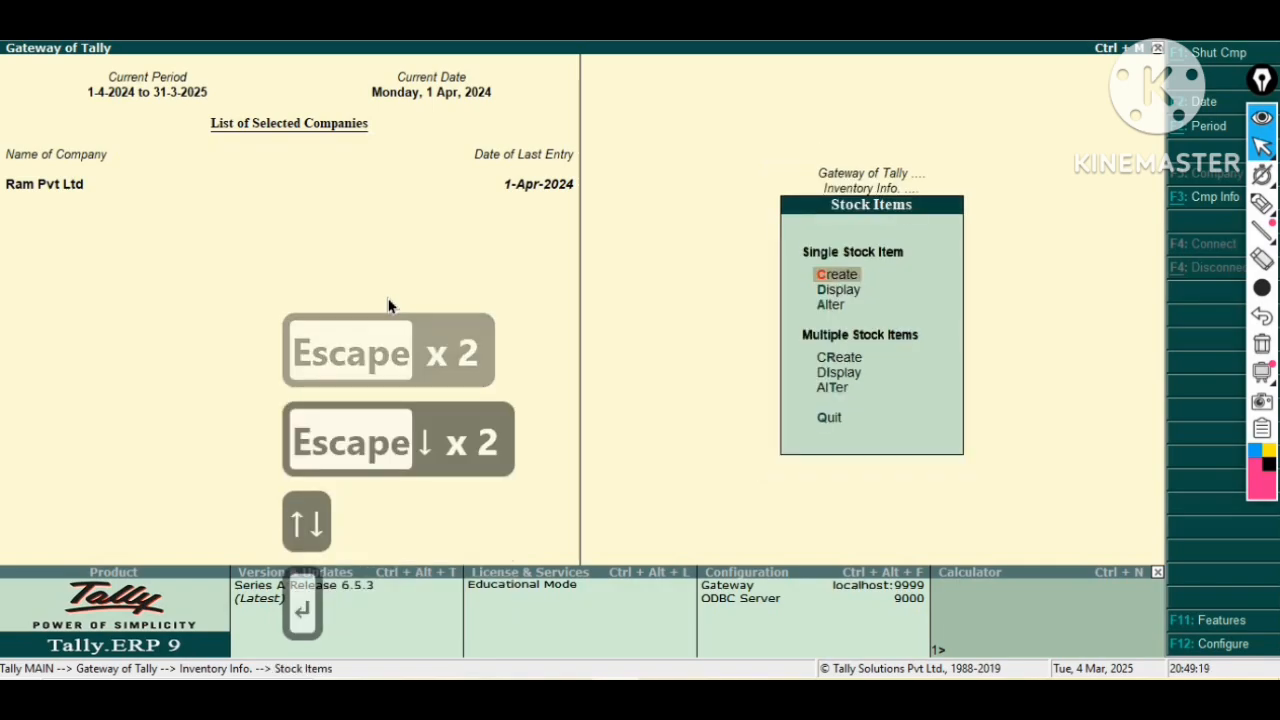
pyautogui.press('Down')
pyautogui.press('Down')
pyautogui.press('Return')
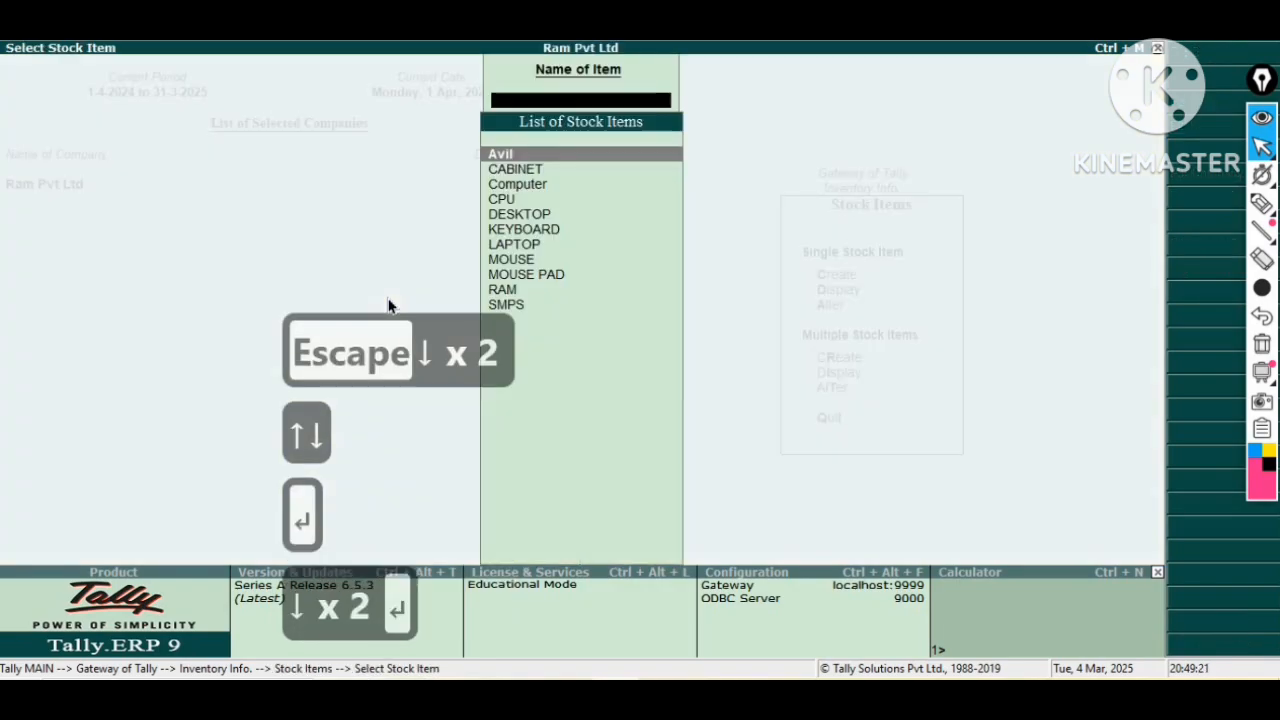
pyautogui.press('Down')
pyautogui.press('Down')
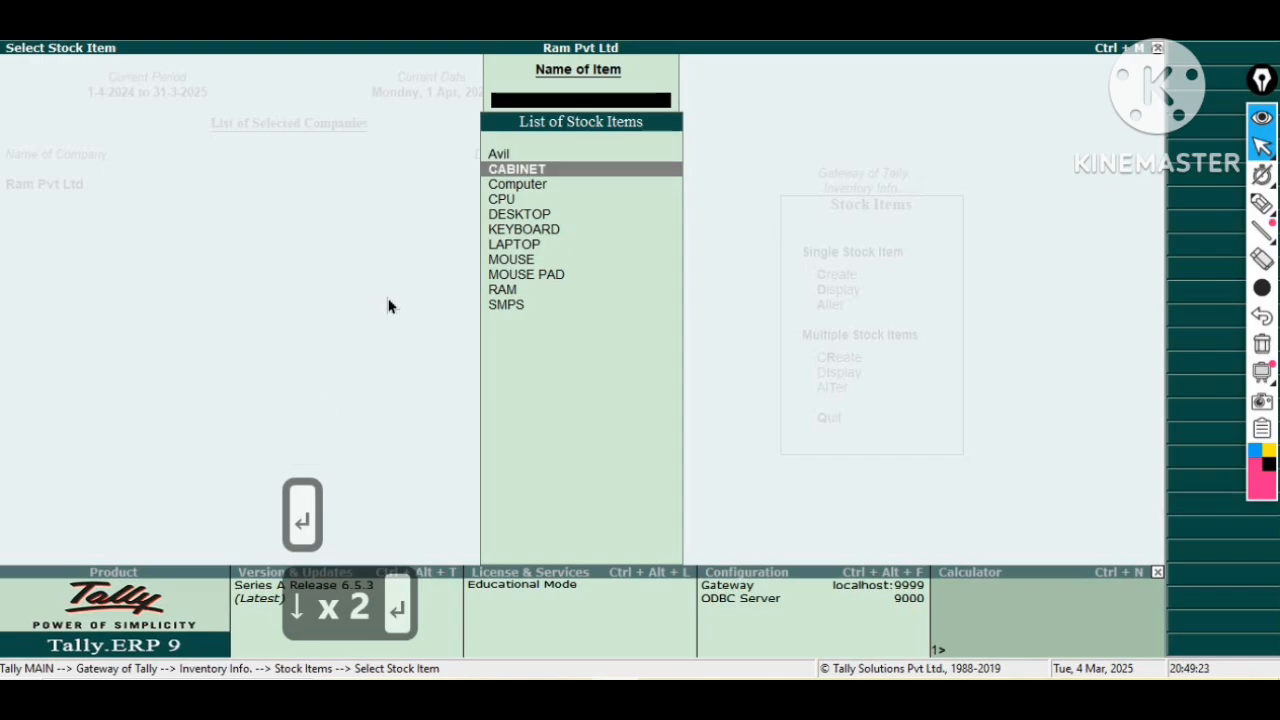
pyautogui.press('Return')
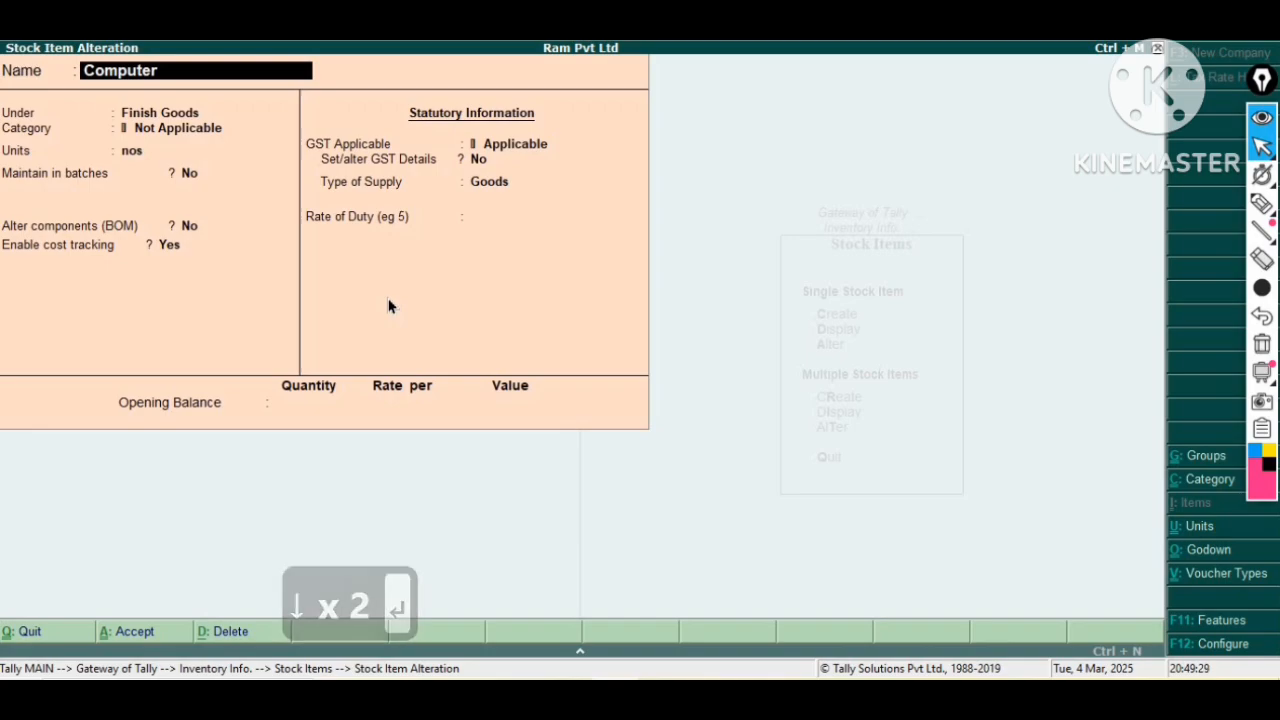
pyautogui.press('F12')
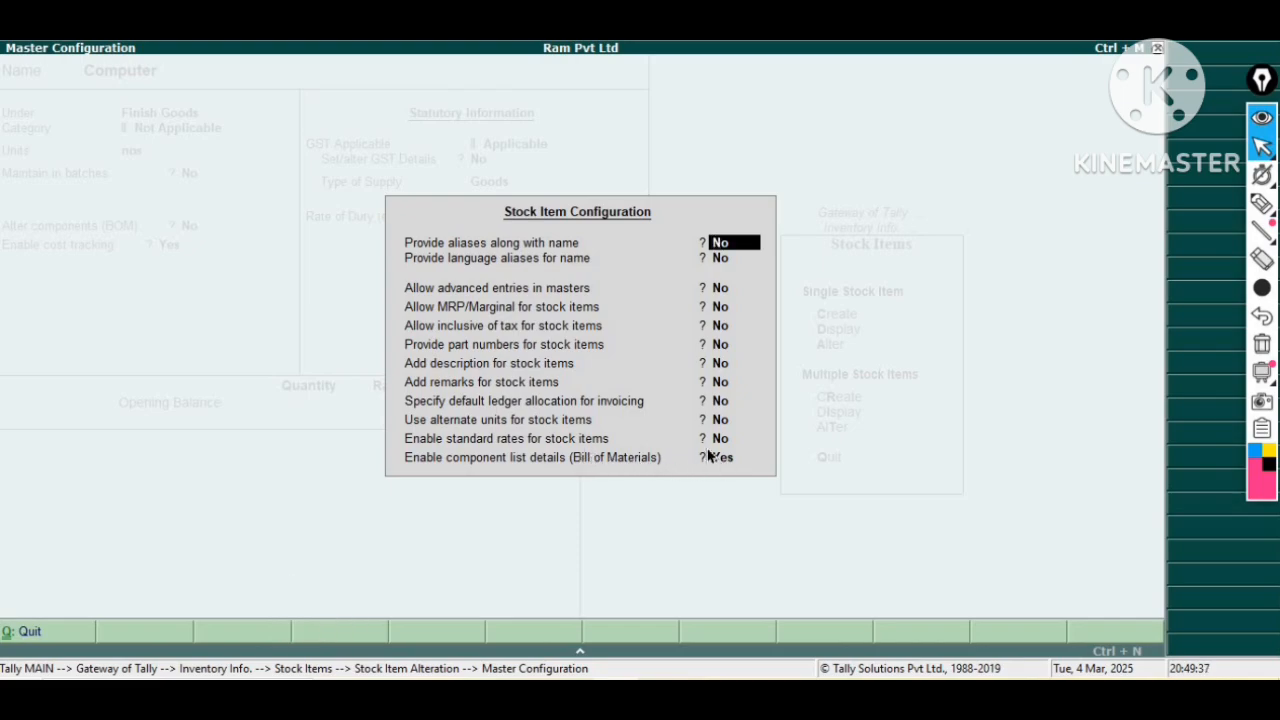
pyautogui.press('Return')
pyautogui.press('Return')
pyautogui.press('Return')
pyautogui.press('Return')
pyautogui.press('Return')
pyautogui.press('Return')
pyautogui.press('Return')
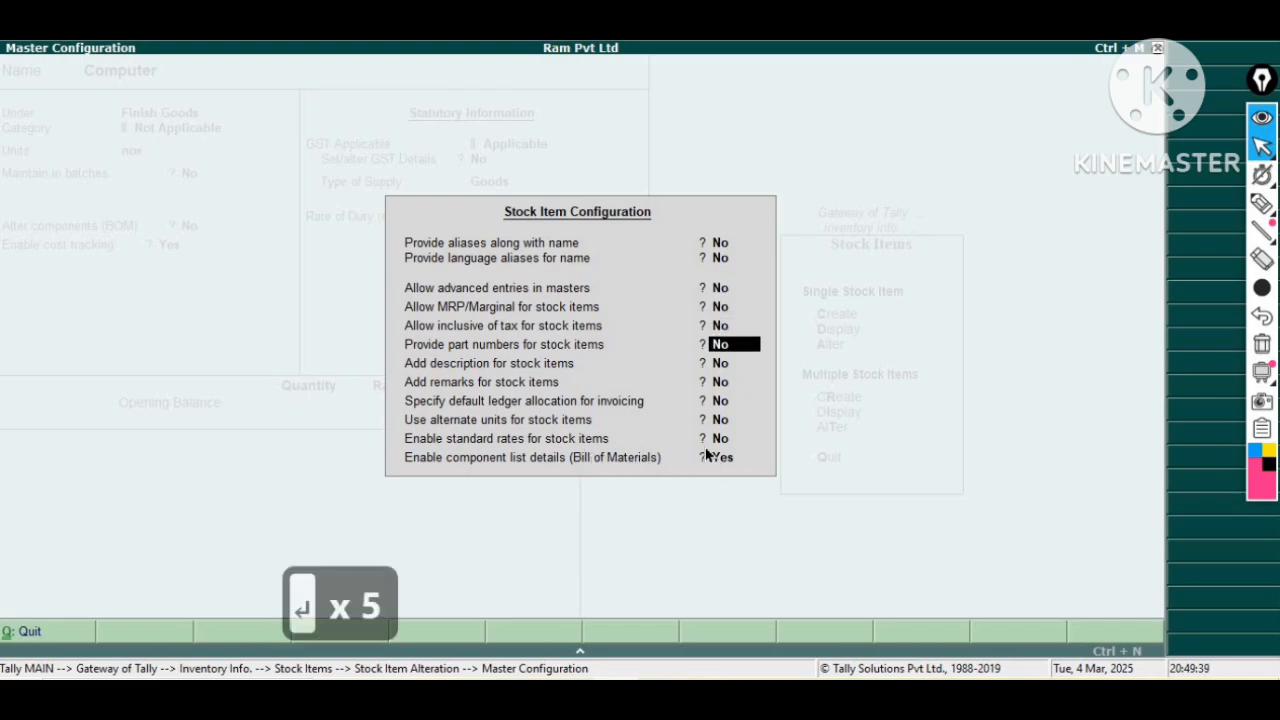
pyautogui.press('Return')
pyautogui.press('Return')
pyautogui.press('Return')
pyautogui.press('Return')
# Set Alter components (BOM) to Yes for the Computer item and open its I7 Computer bill of materials.
pyautogui.press('Return')
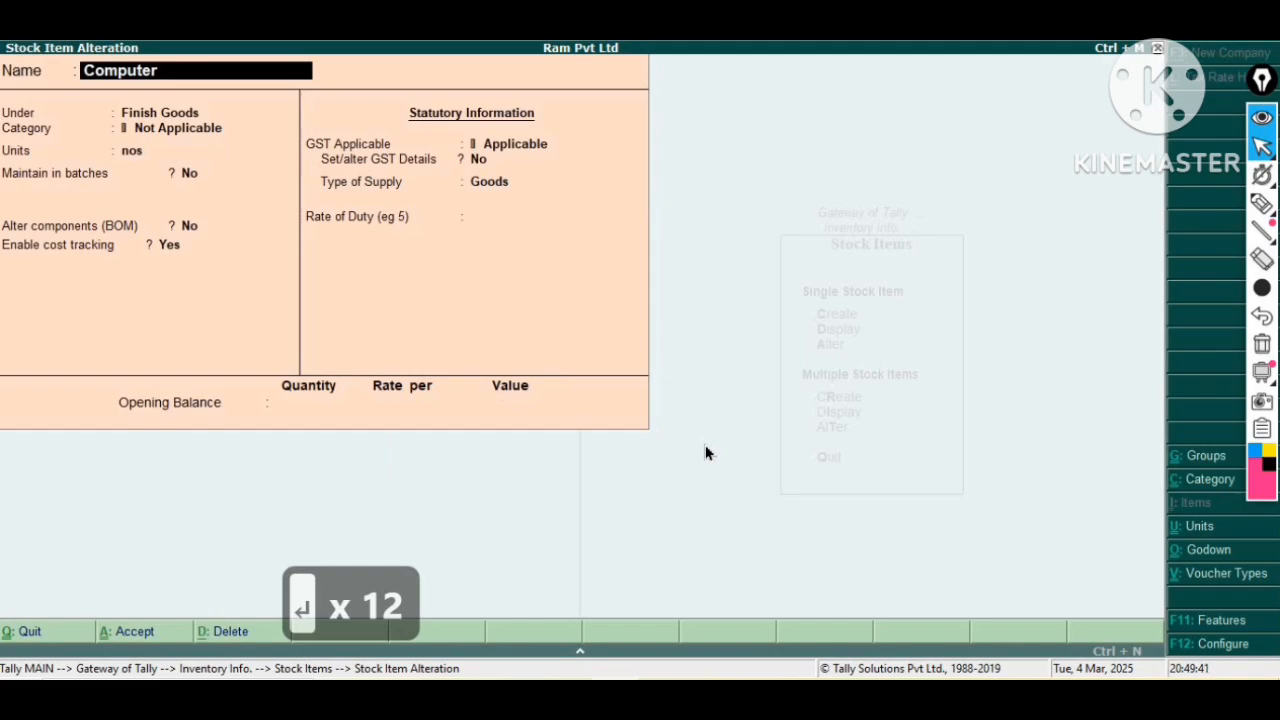
pyautogui.press('Return')
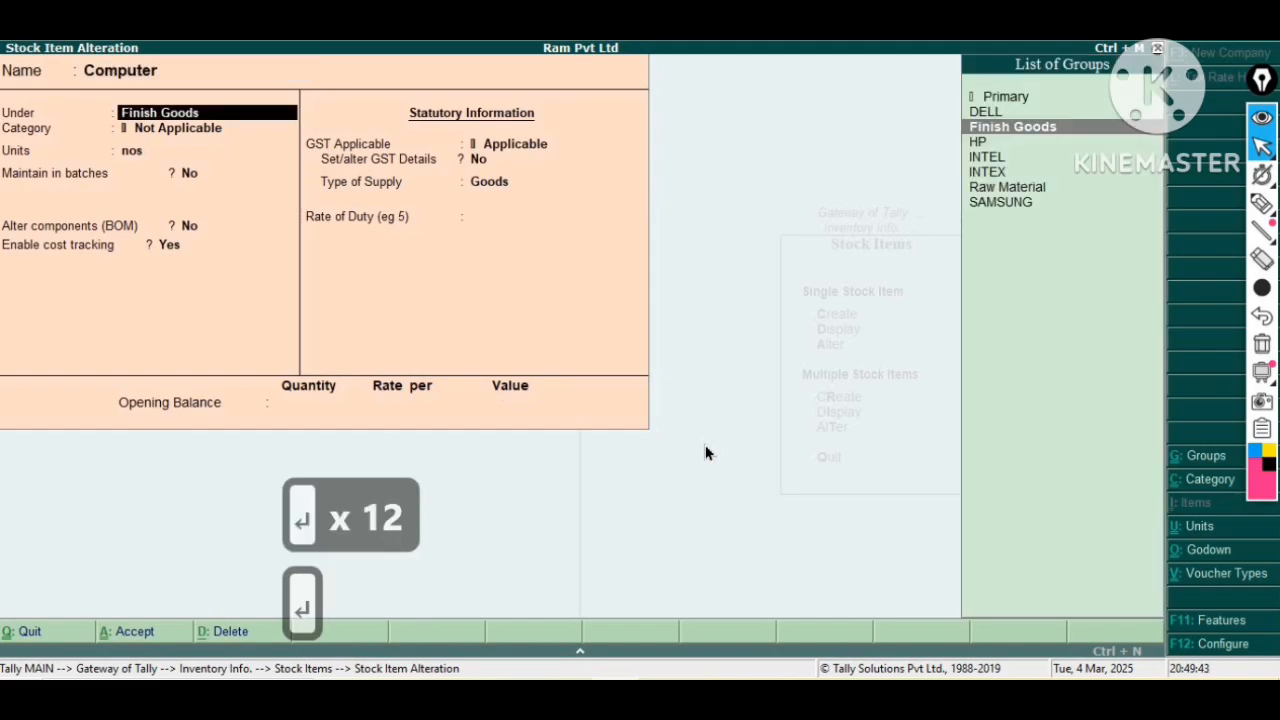
pyautogui.press('Return')
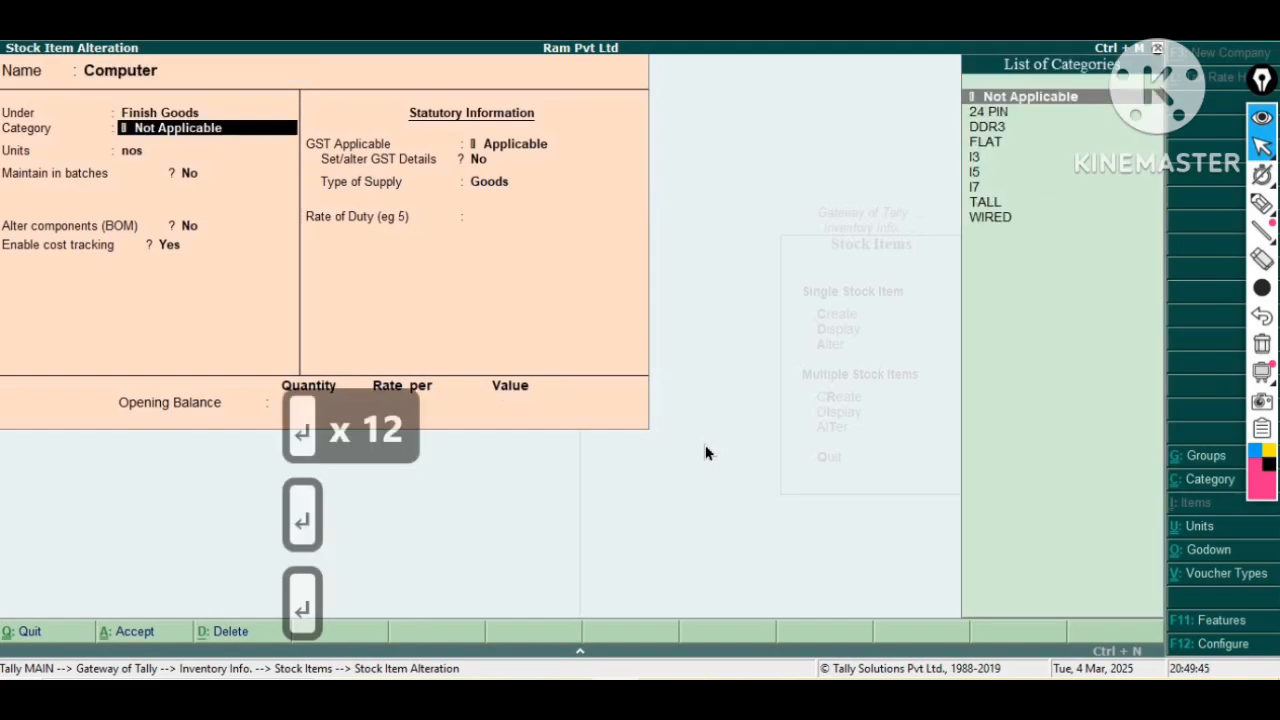
pyautogui.press('Return')
pyautogui.press('Return')
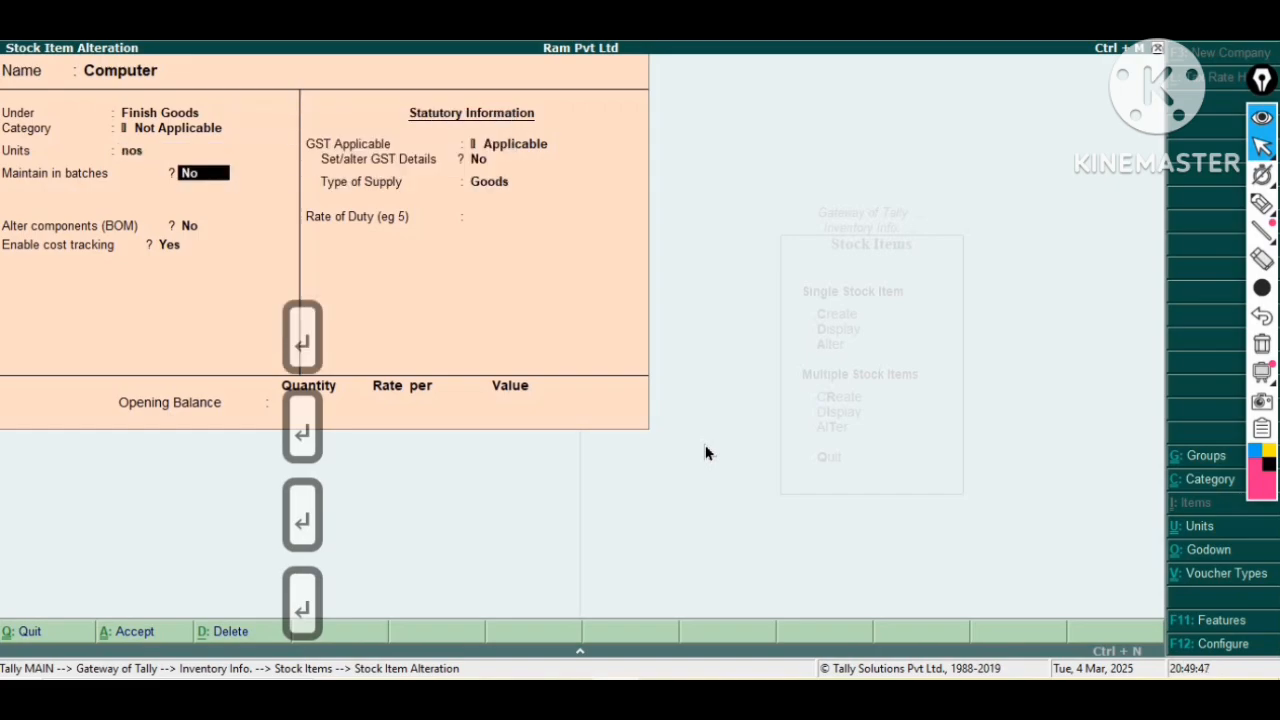
pyautogui.press('Return')
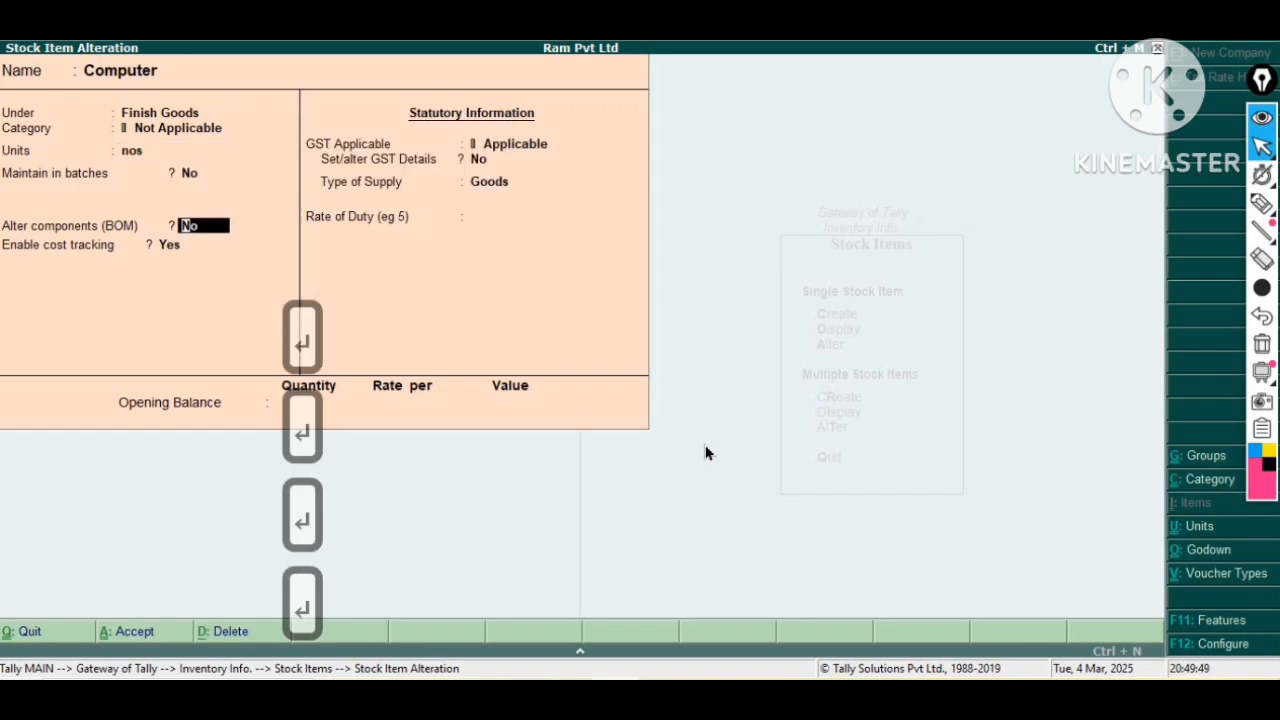
pyautogui.write('y')
pyautogui.press('Return')
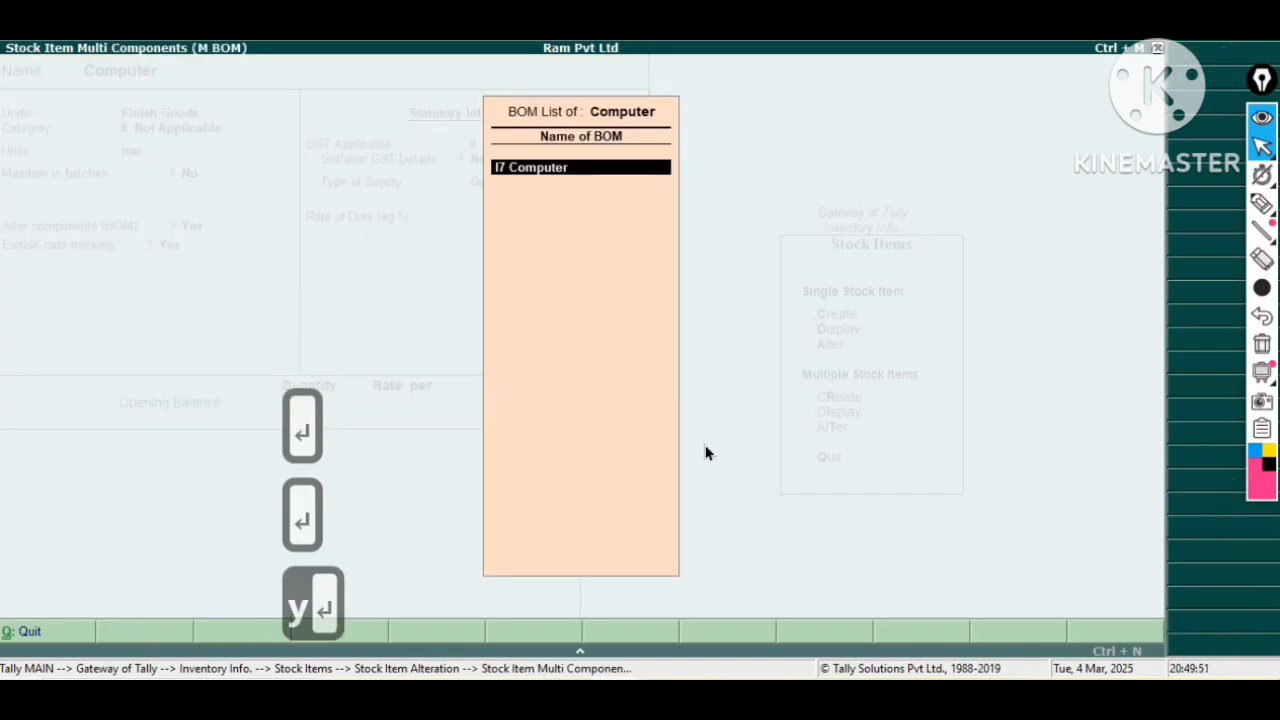
# Step through the I7 Computer BOM components, their Raw Material Godown and quantities, and close the BOM list.
pyautogui.press('Return')
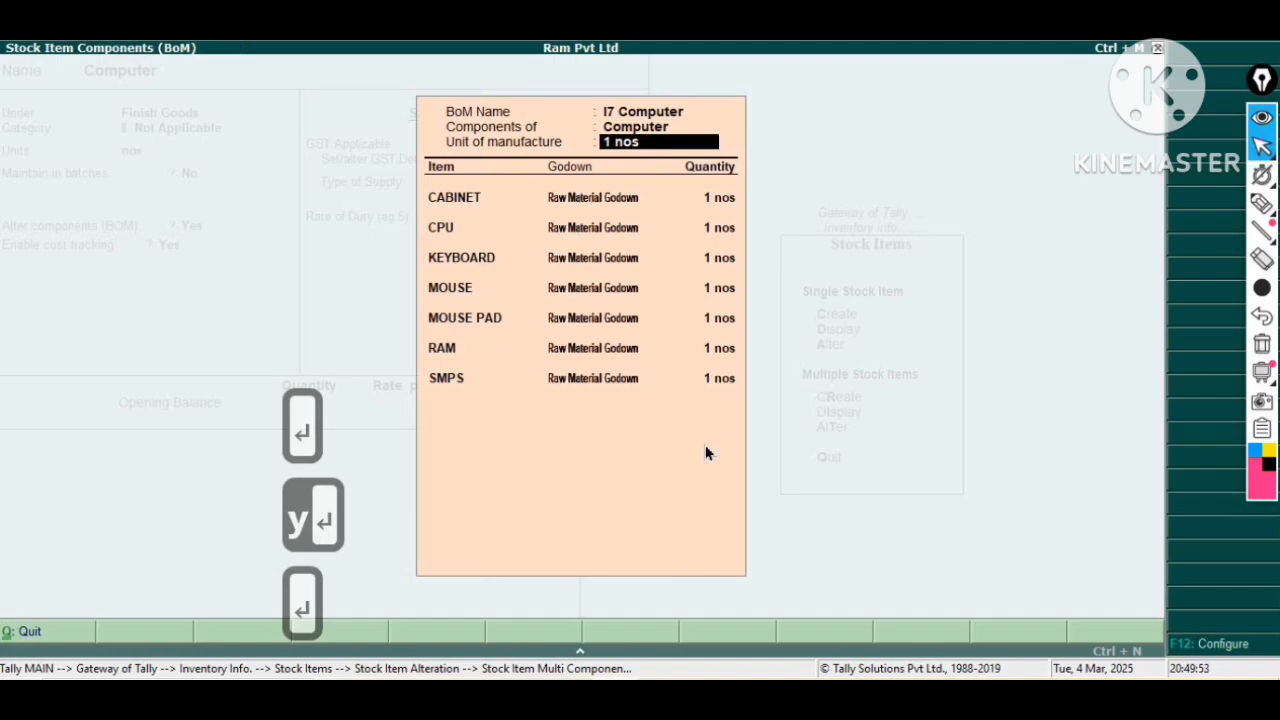
pyautogui.press('Return')
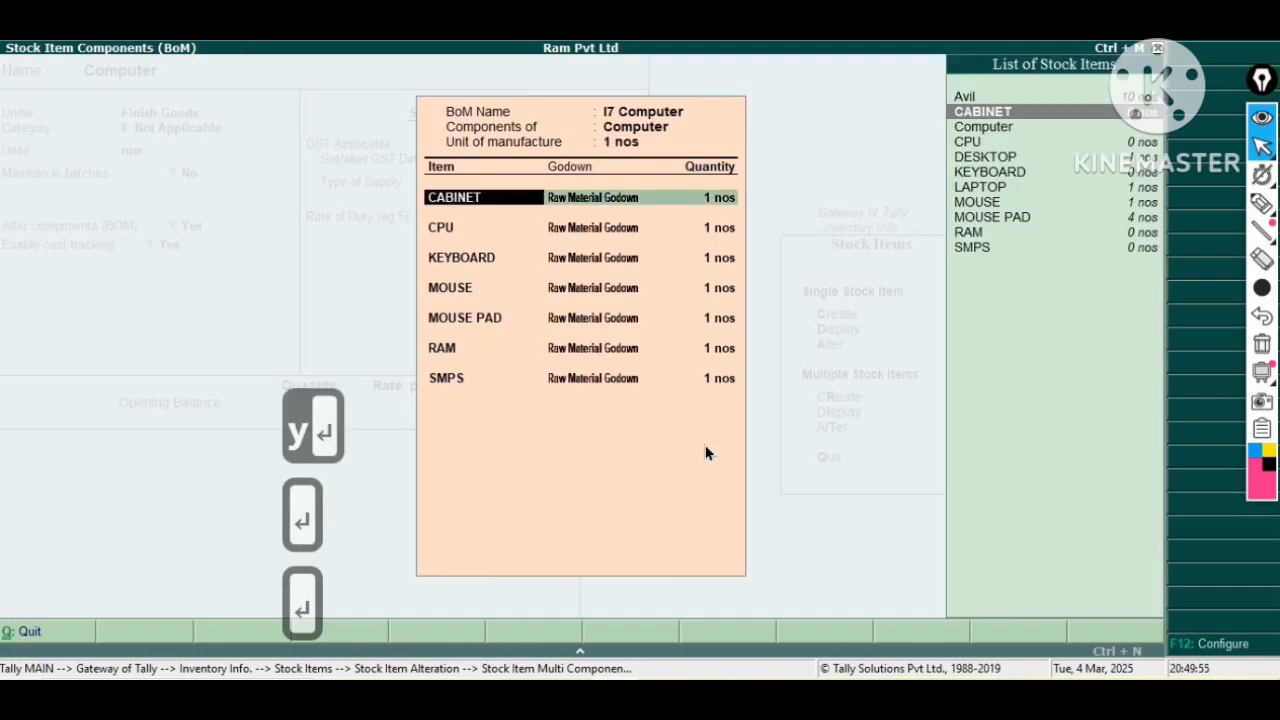
pyautogui.press('Return')
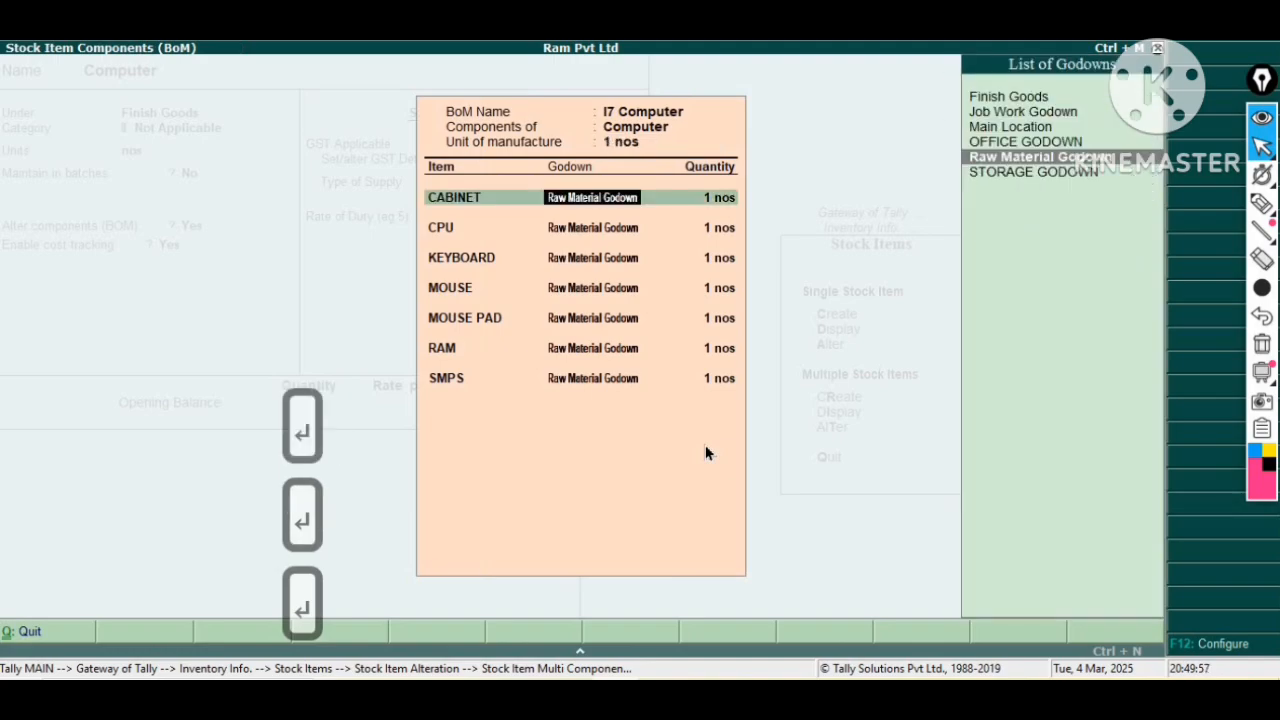
pyautogui.press('Return')
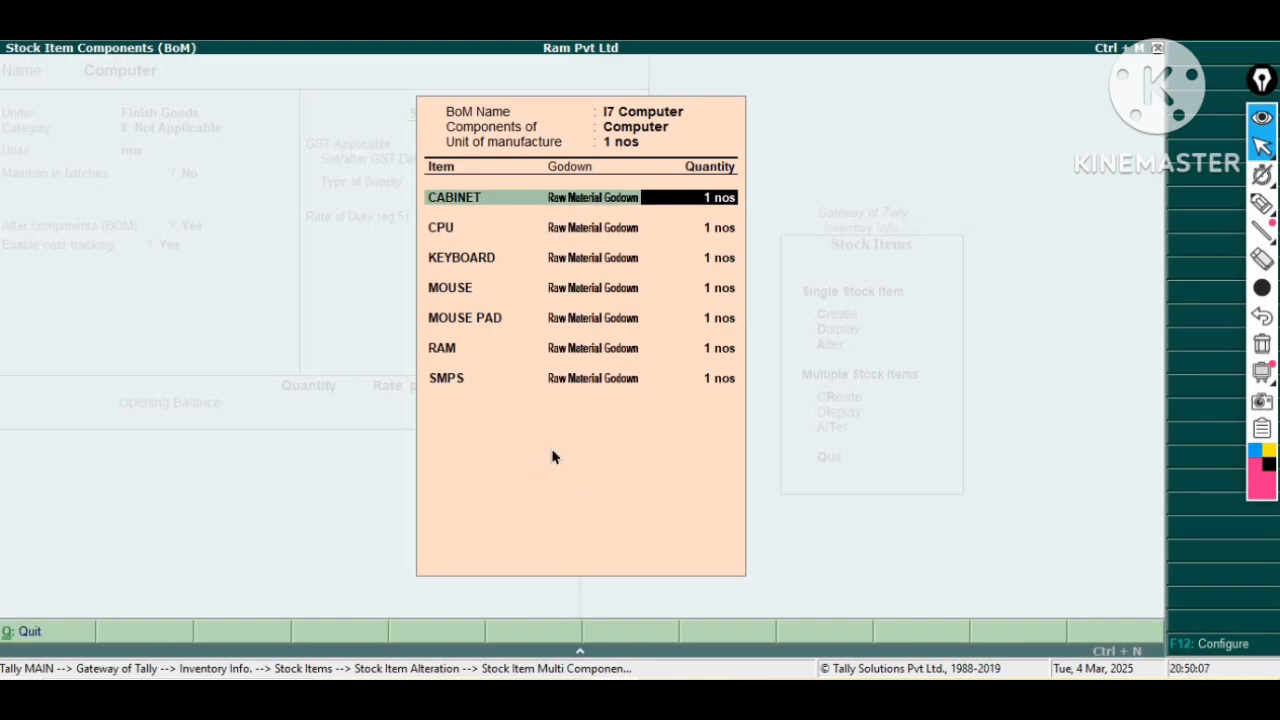
pyautogui.press('Return')
pyautogui.press('Return')
pyautogui.press('Return')
pyautogui.press('Return')
pyautogui.press('Return')
pyautogui.press('Return')
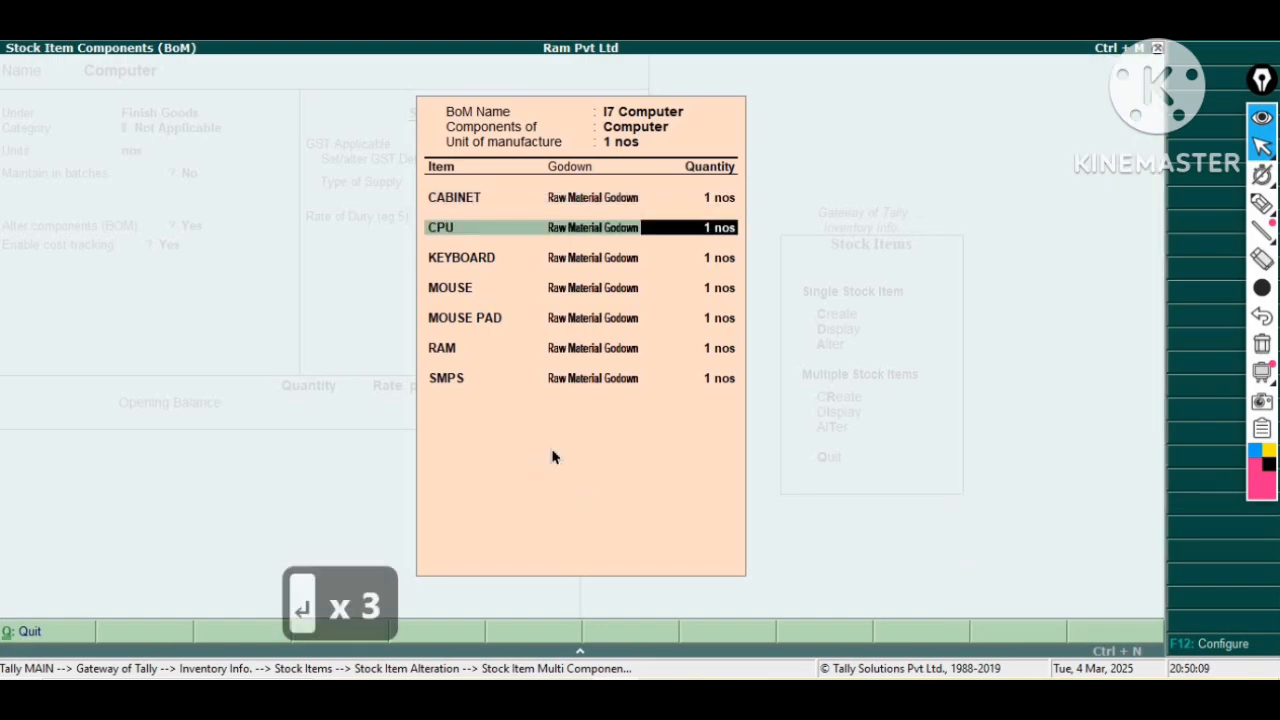
pyautogui.press('Return')
pyautogui.press('Return')
pyautogui.press('Return')
pyautogui.press('Return')
pyautogui.press('Return')
pyautogui.press('Return')
pyautogui.press('Return')
pyautogui.press('Return')
pyautogui.press('Return')
pyautogui.press('Return')
pyautogui.press('Return')
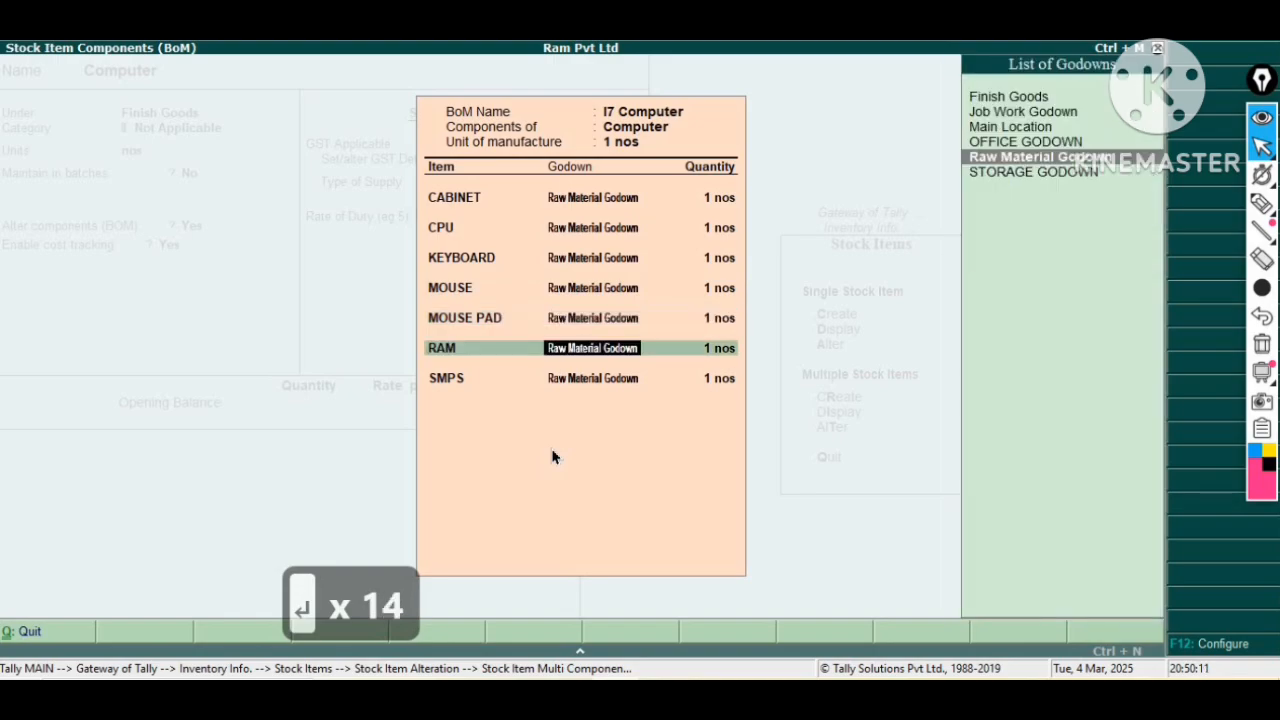
pyautogui.press('Return')
pyautogui.press('Return')
pyautogui.press('Return')
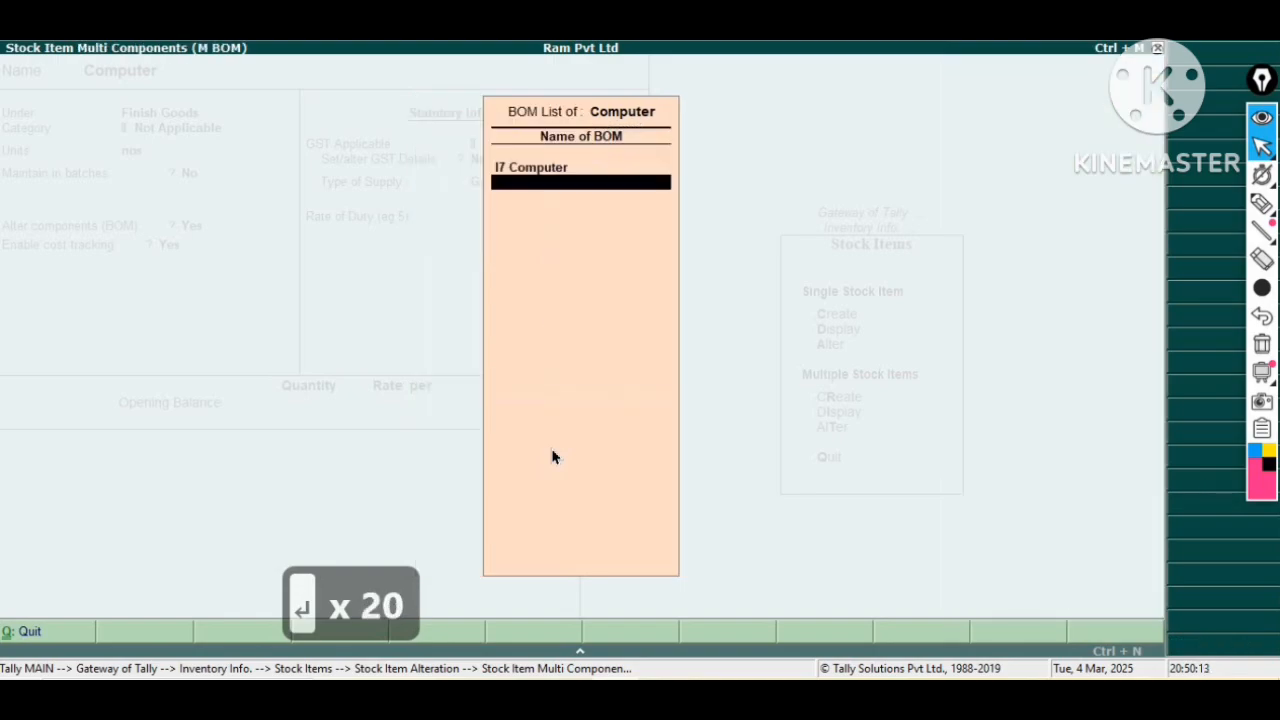
pyautogui.press('Return')
pyautogui.press('Return')
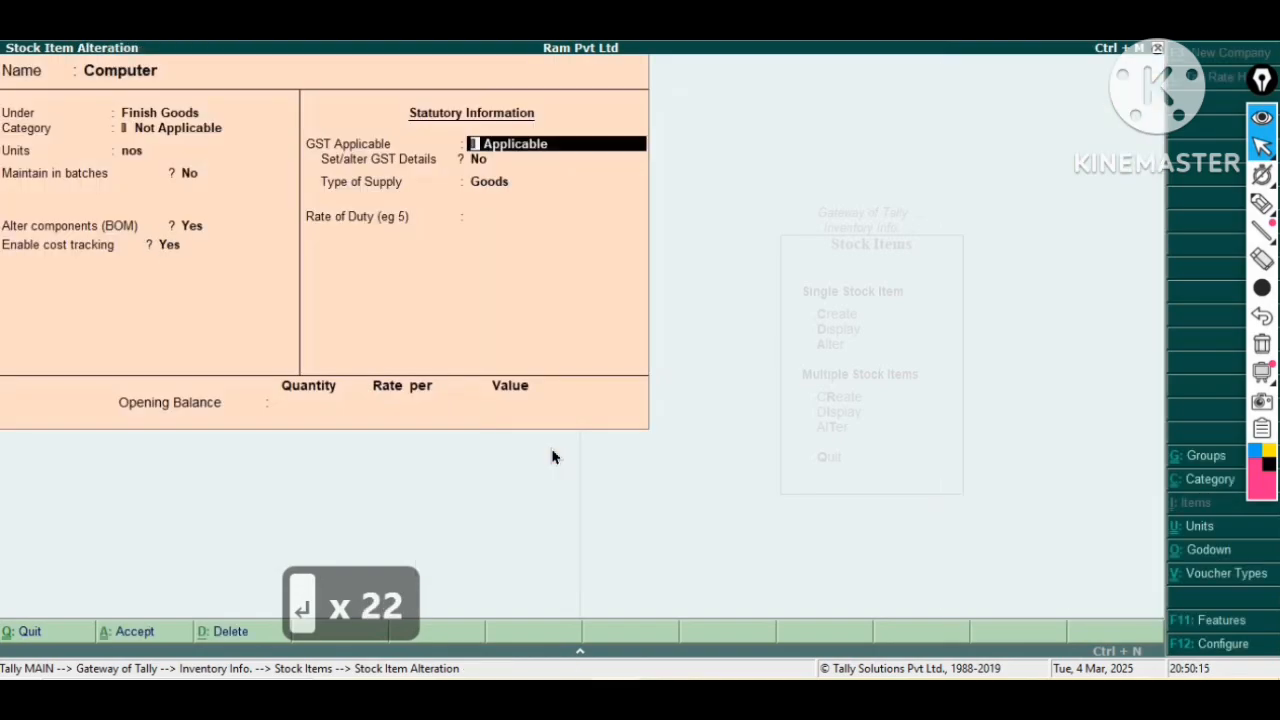
# Set Set/alter GST Details to Yes and accept the item's GST details with On Value calculation and 18% integrated tax.
pyautogui.press('BackSpace')
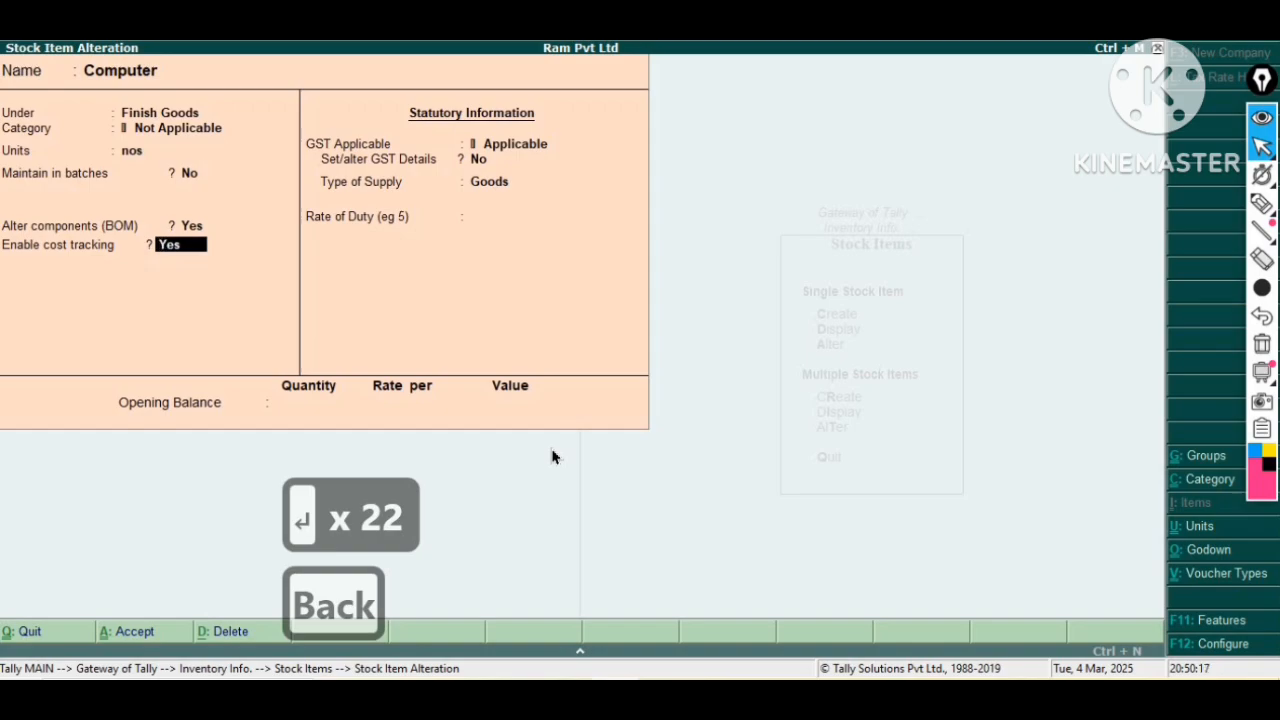
pyautogui.press('Return')
pyautogui.press('Return')
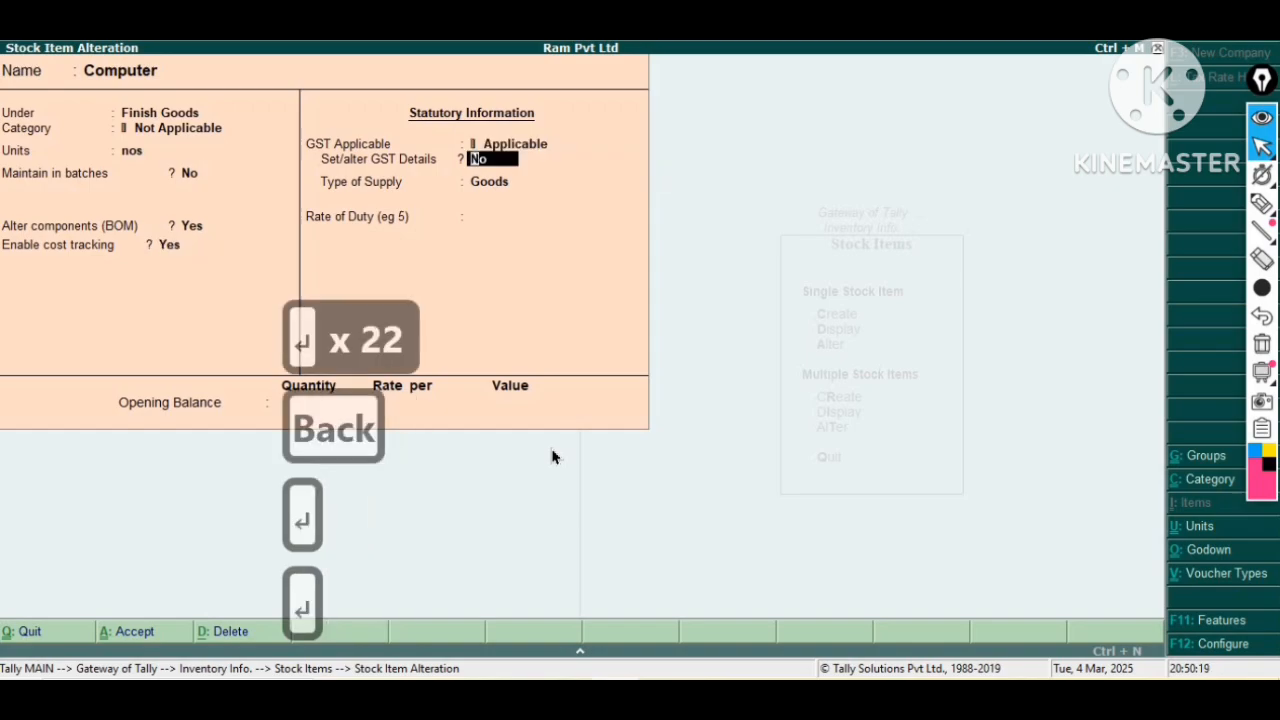
pyautogui.press('y')
pyautogui.press('Return')
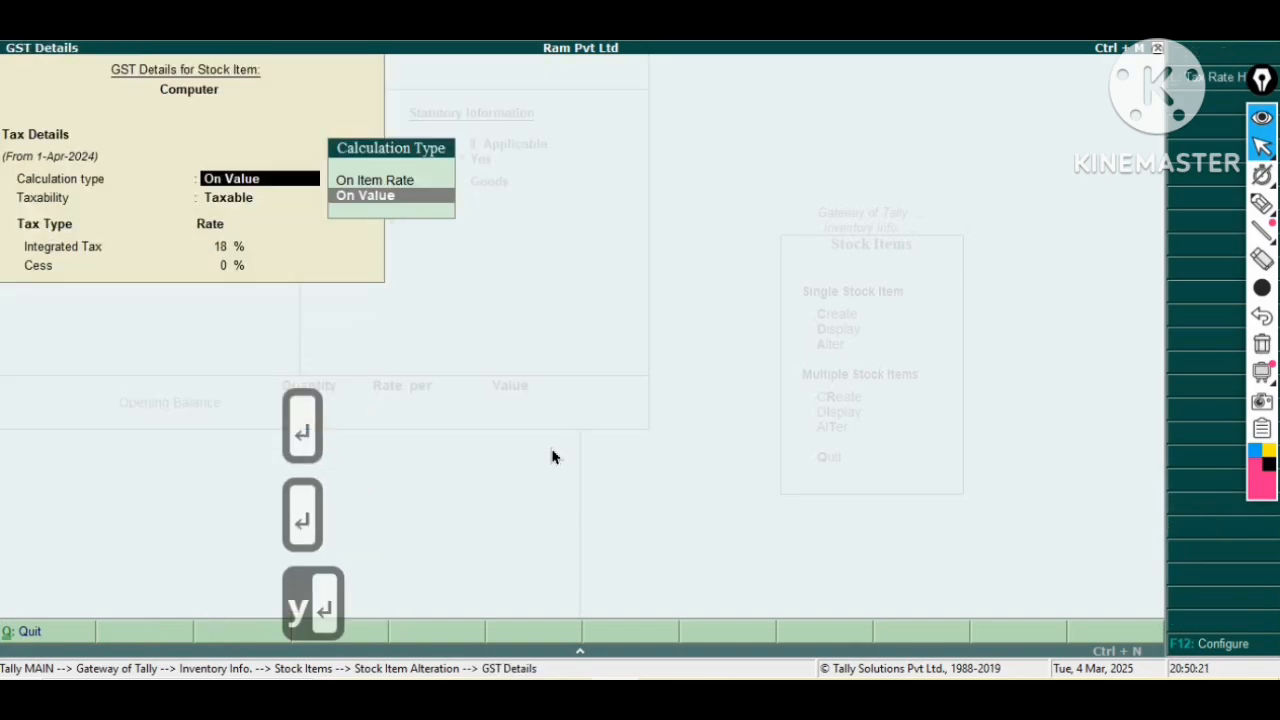
pyautogui.press('Return')
pyautogui.press('Return')
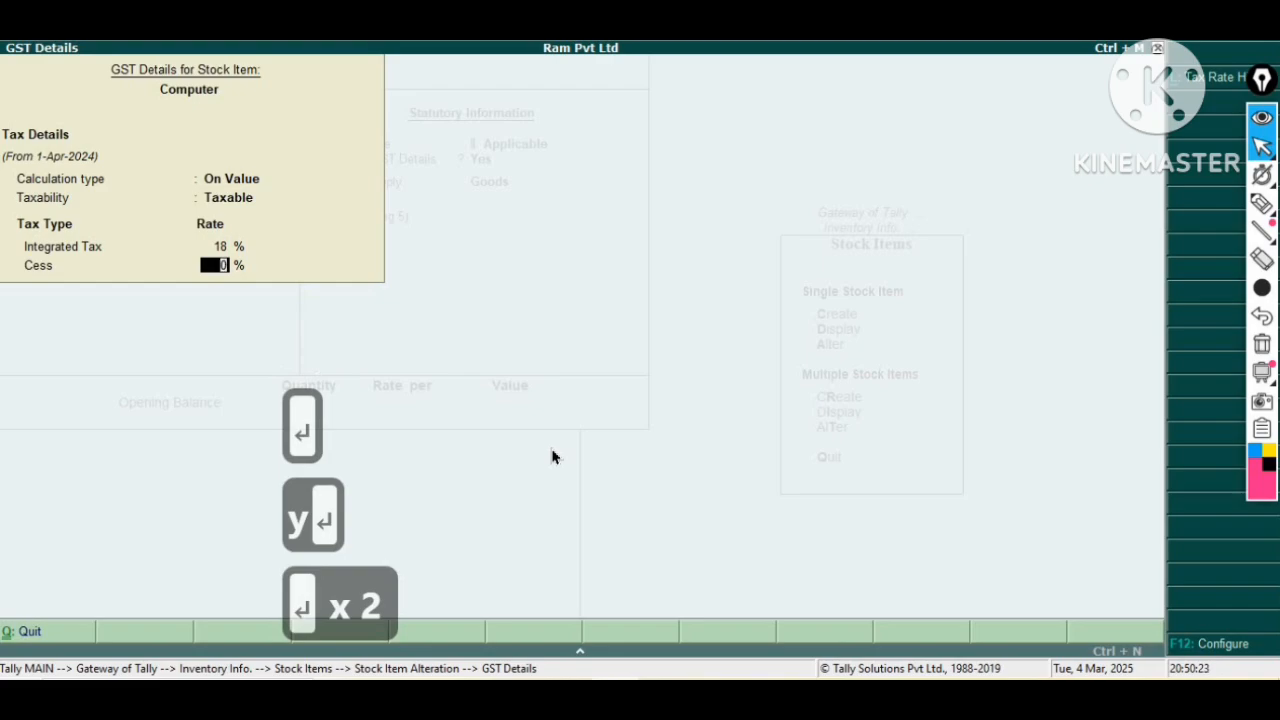
# Save the Computer stock item alteration and return to the inventory information menu.
pyautogui.press('Return')
pyautogui.press('Return')
pyautogui.press('Return')
pyautogui.press('Return')
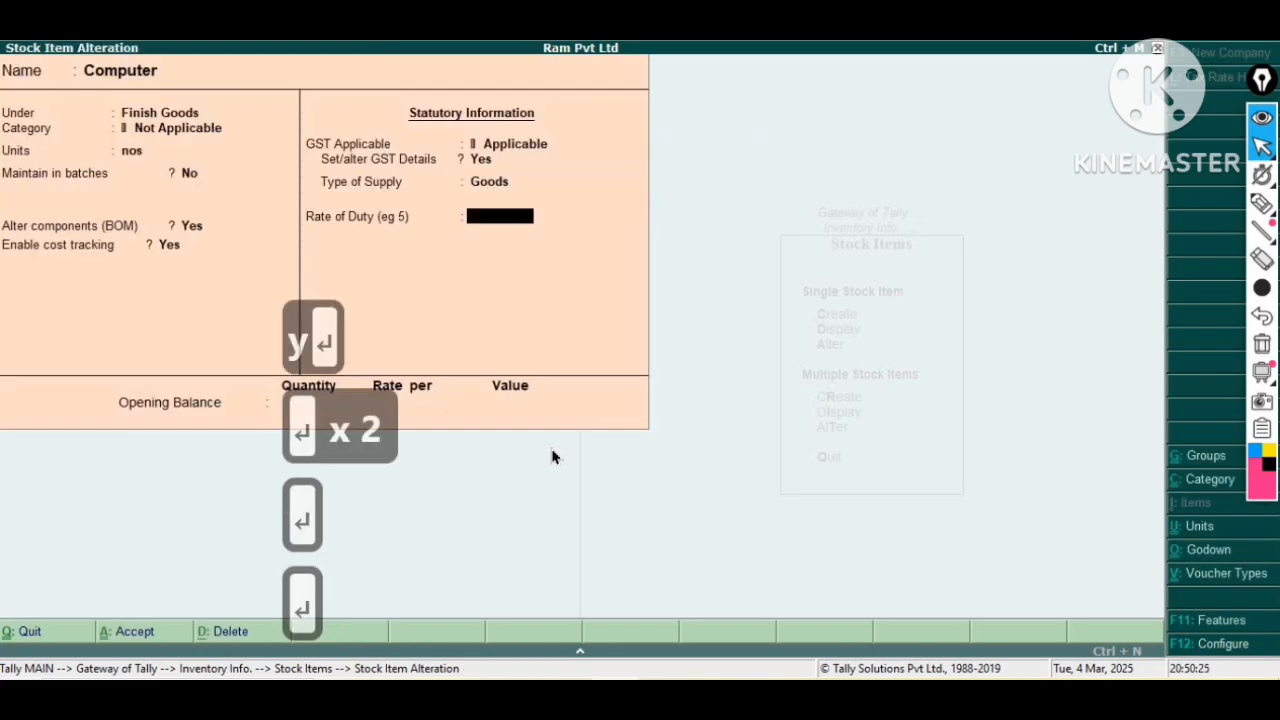
pyautogui.press('Return')
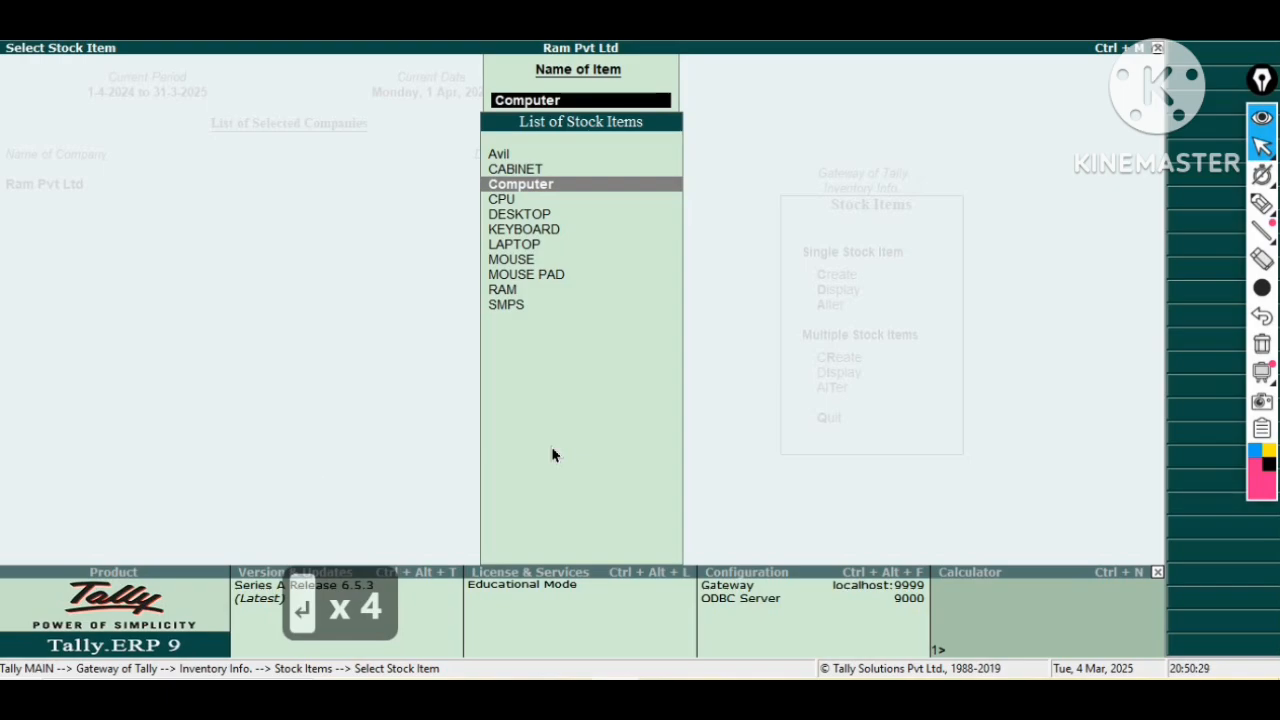
pyautogui.press('Escape')
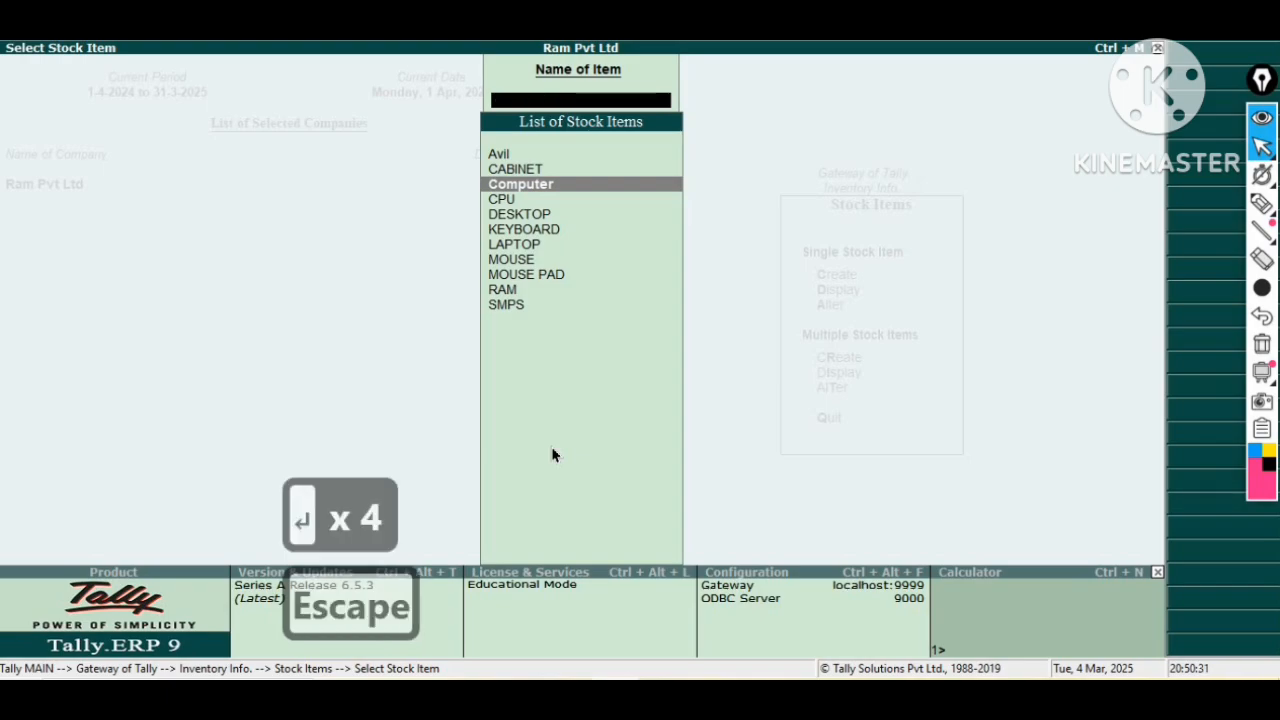
pyautogui.press('Escape')
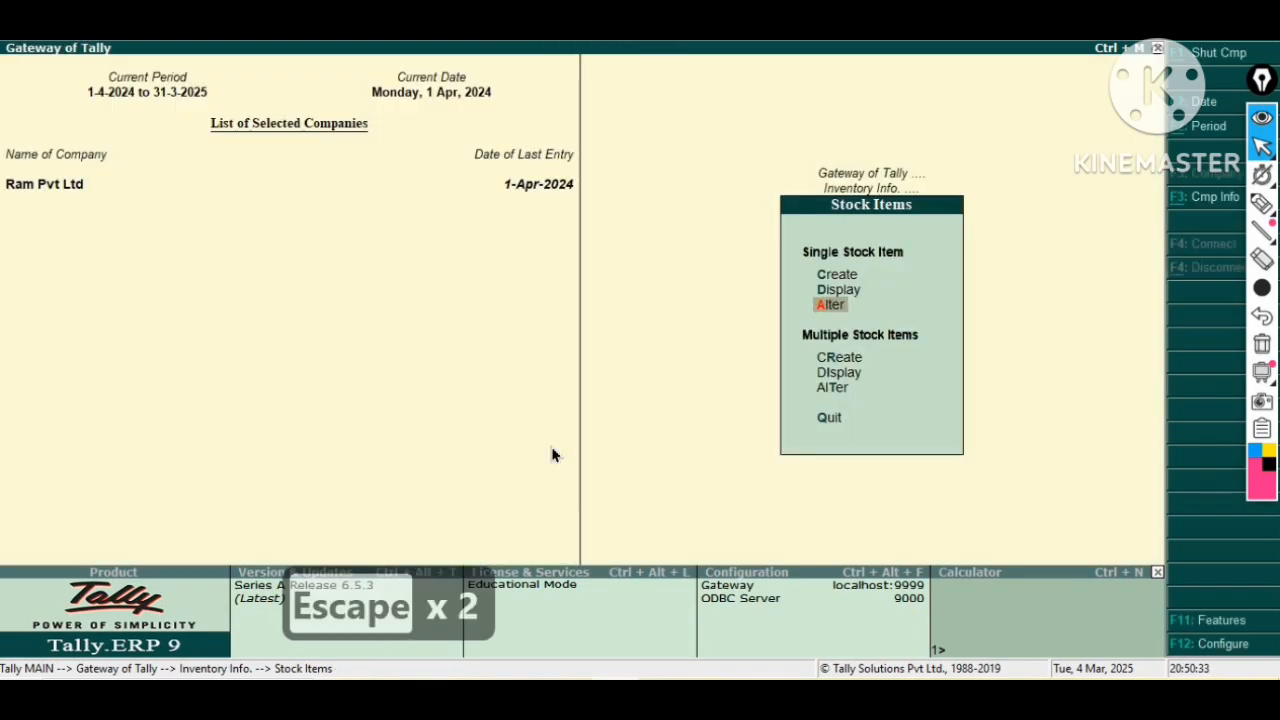
pyautogui.press('Escape')
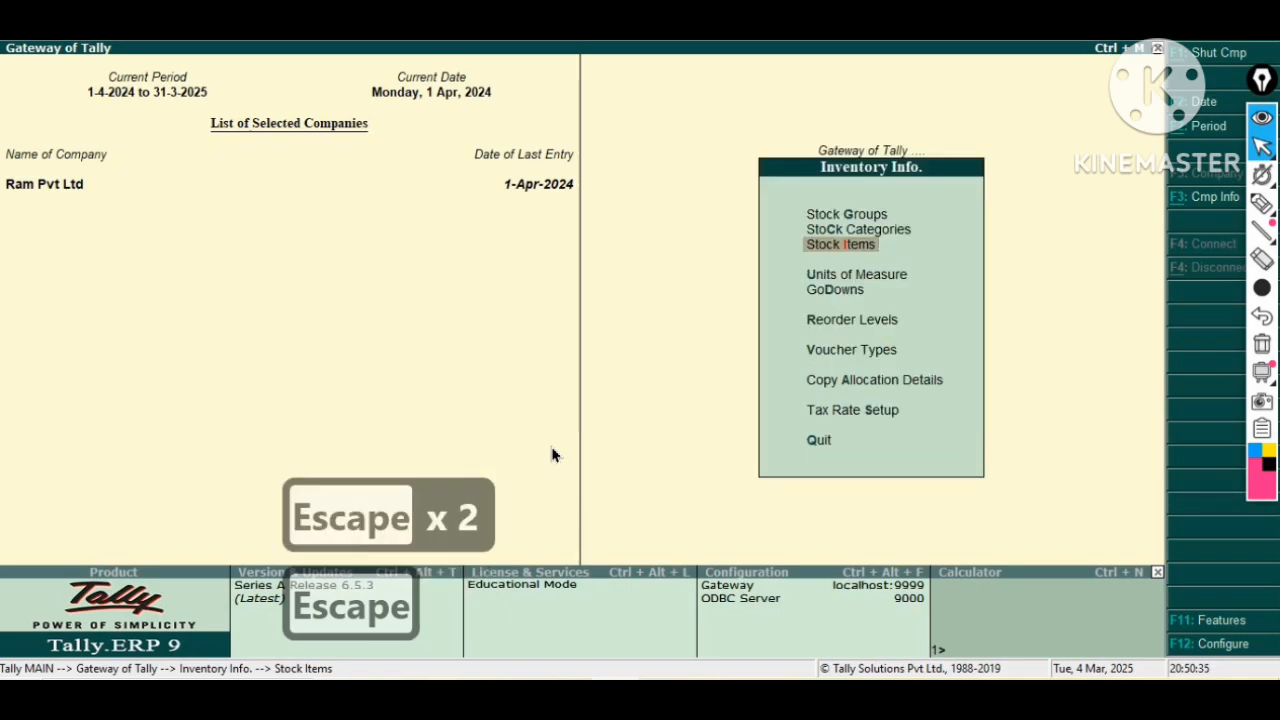
# Open the Finish Goods godown for alteration, step through its third-party stock settings and accept it.
pyautogui.press('Down')
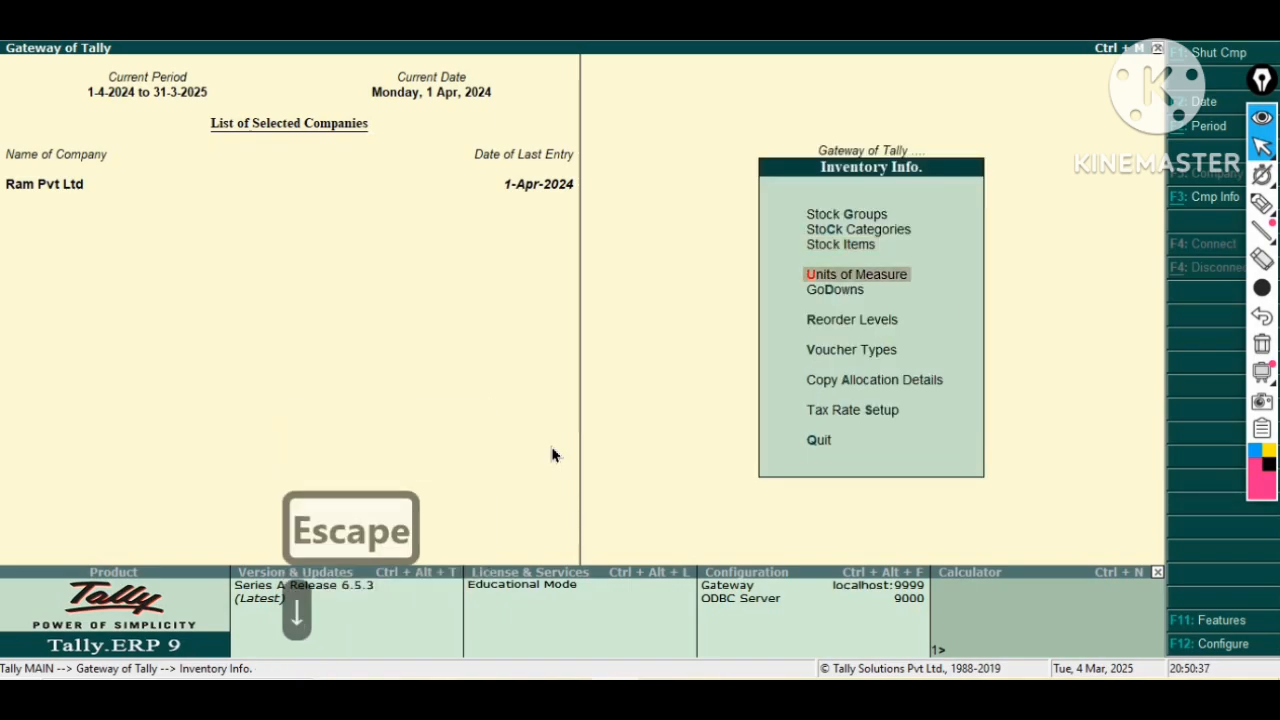
pyautogui.press('Down')
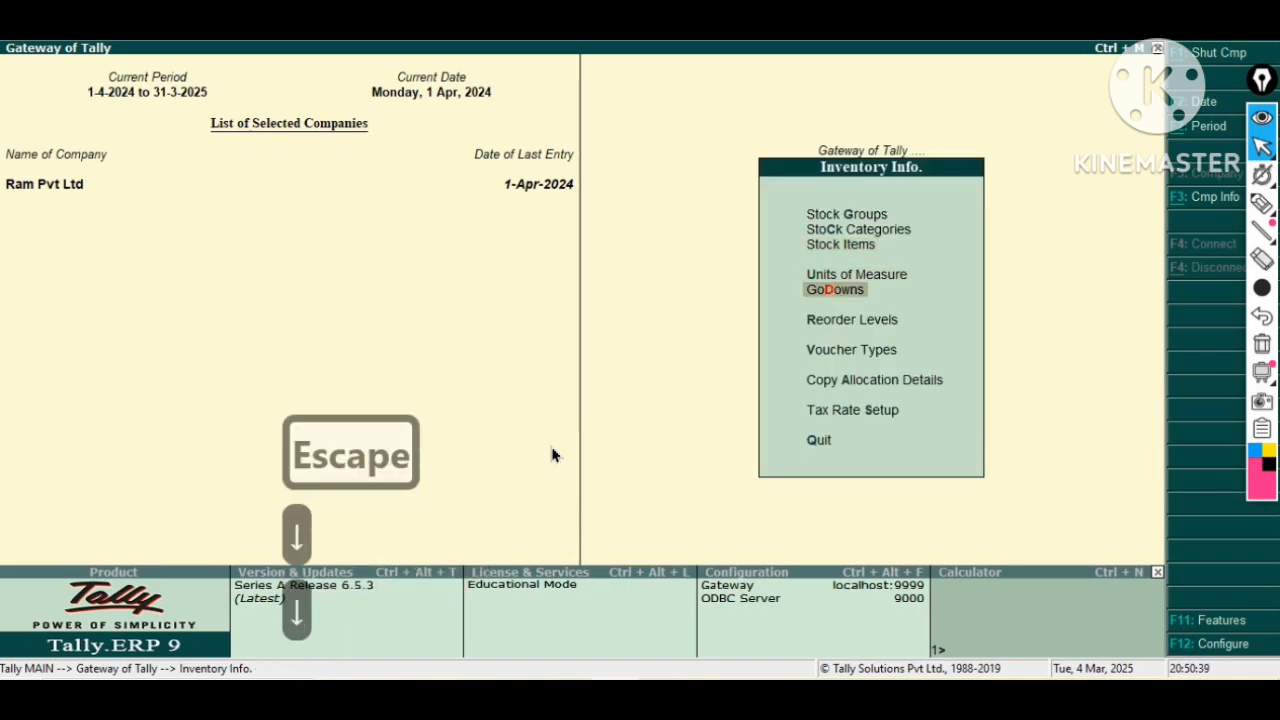
pyautogui.press('Return')
pyautogui.press('Down')
pyautogui.press('Return')
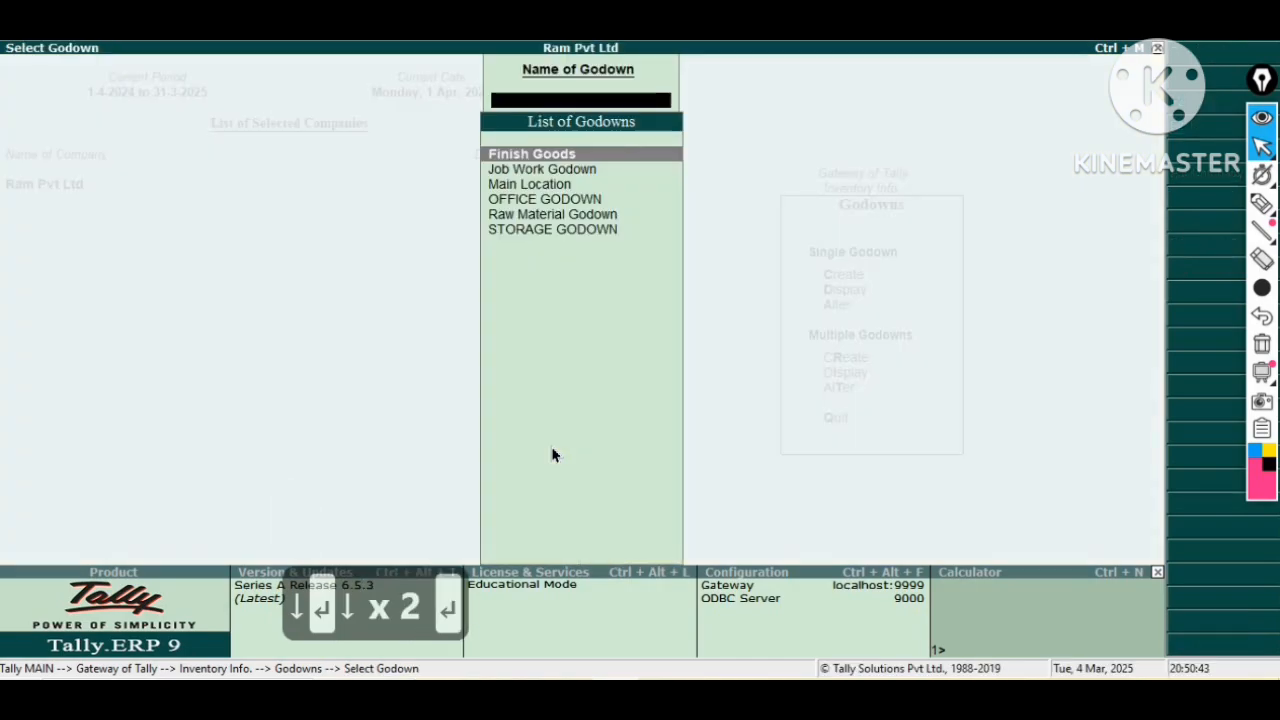
pyautogui.press('Return')
pyautogui.press('Return')
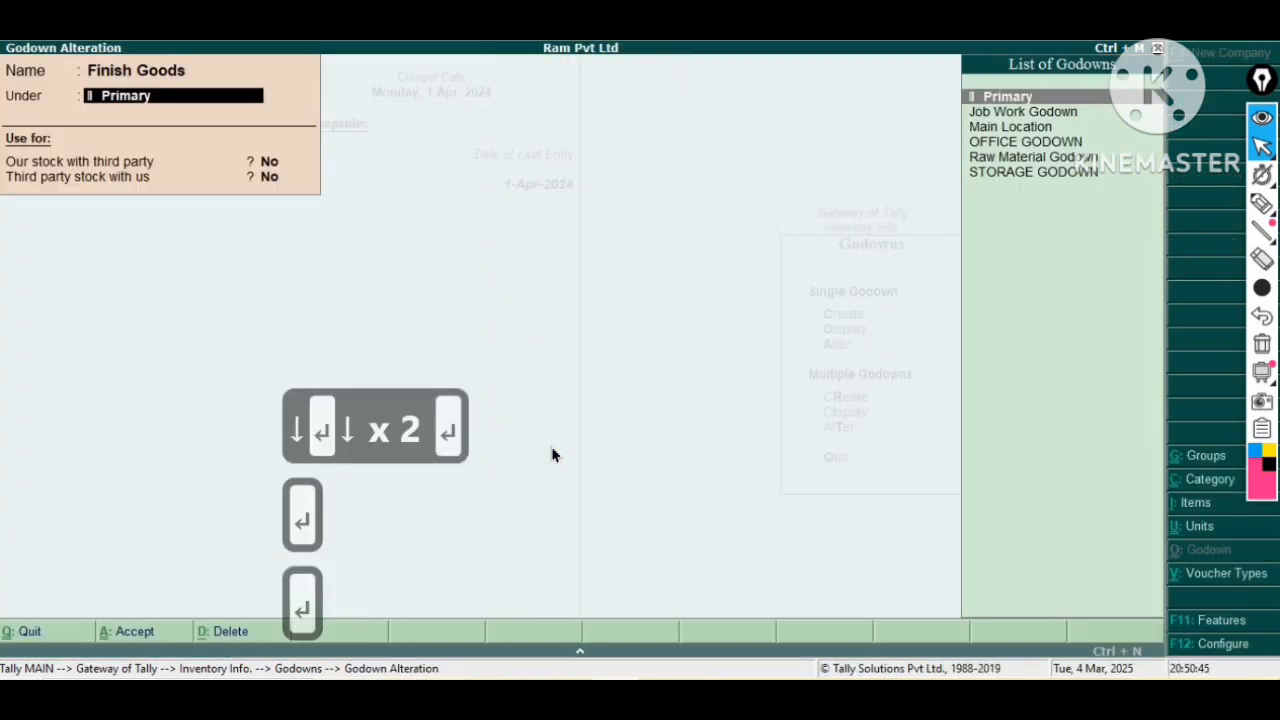
pyautogui.press('Return')
pyautogui.press('Return')
pyautogui.press('Return')
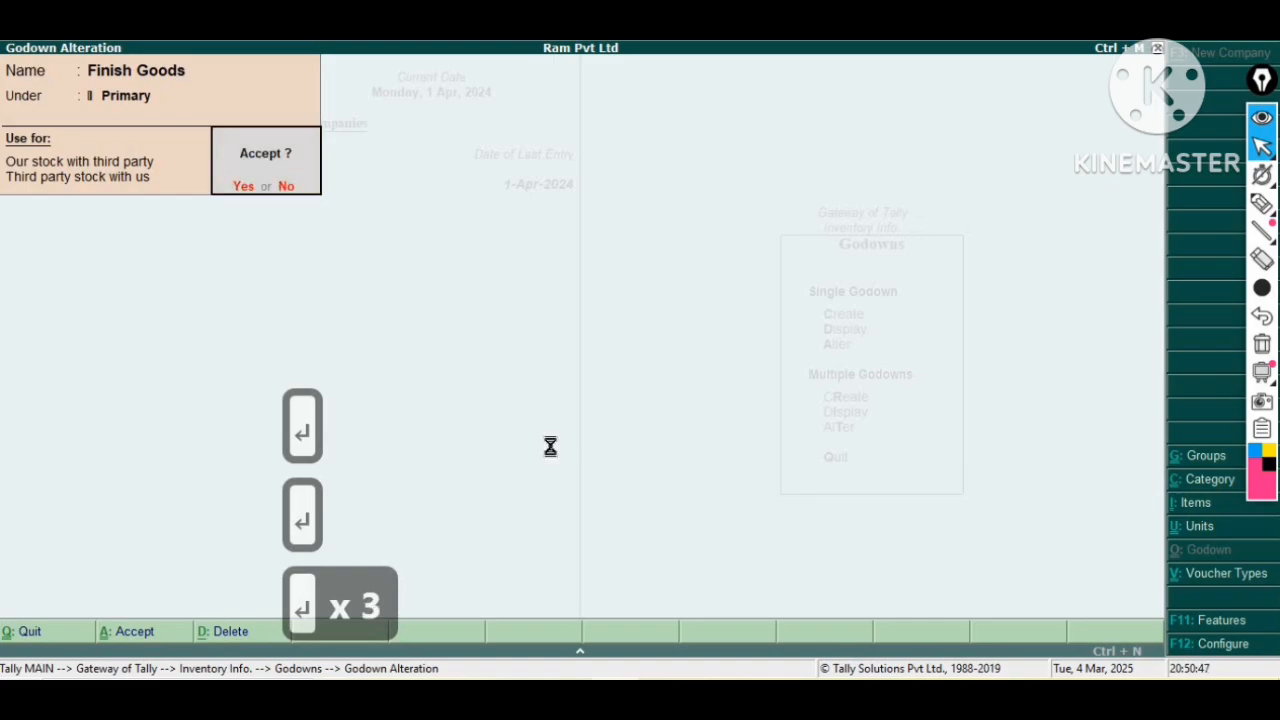
pyautogui.press('Return')
# Alter the Job Work Godown with Our stock with third party set to Yes and accept it.
pyautogui.press('Down')
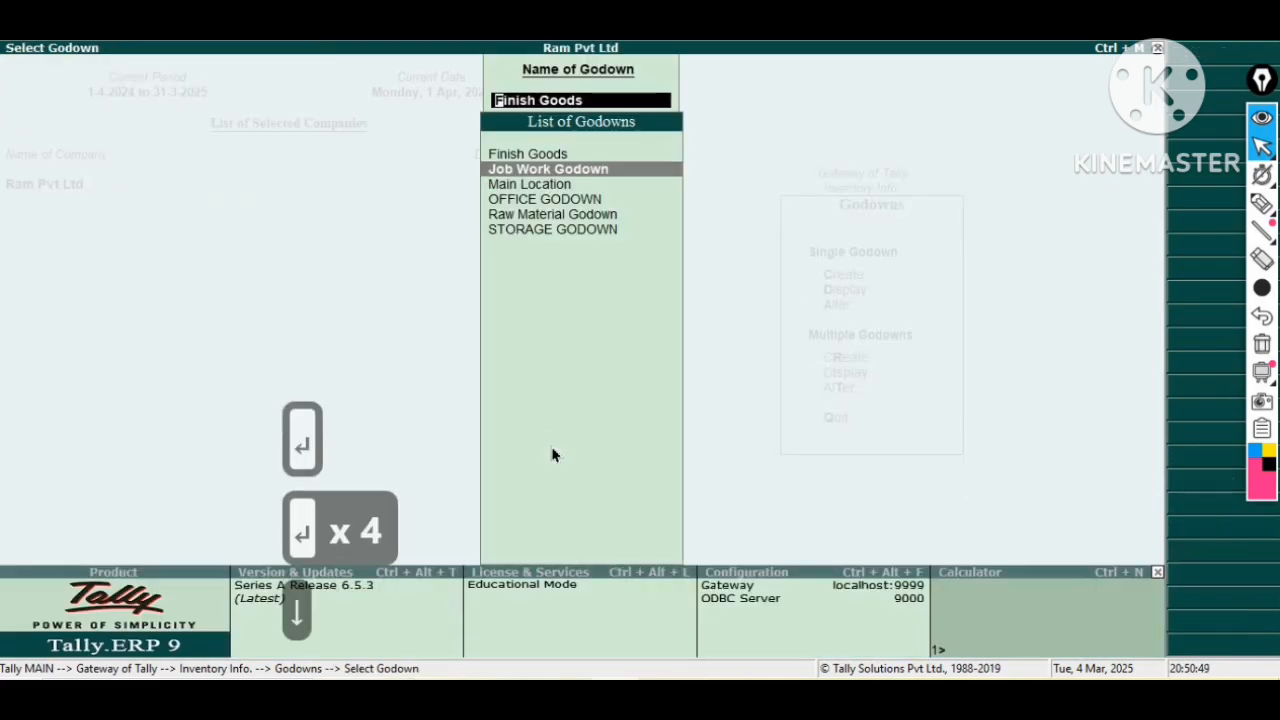
pyautogui.press('Return')
pyautogui.press('Return')
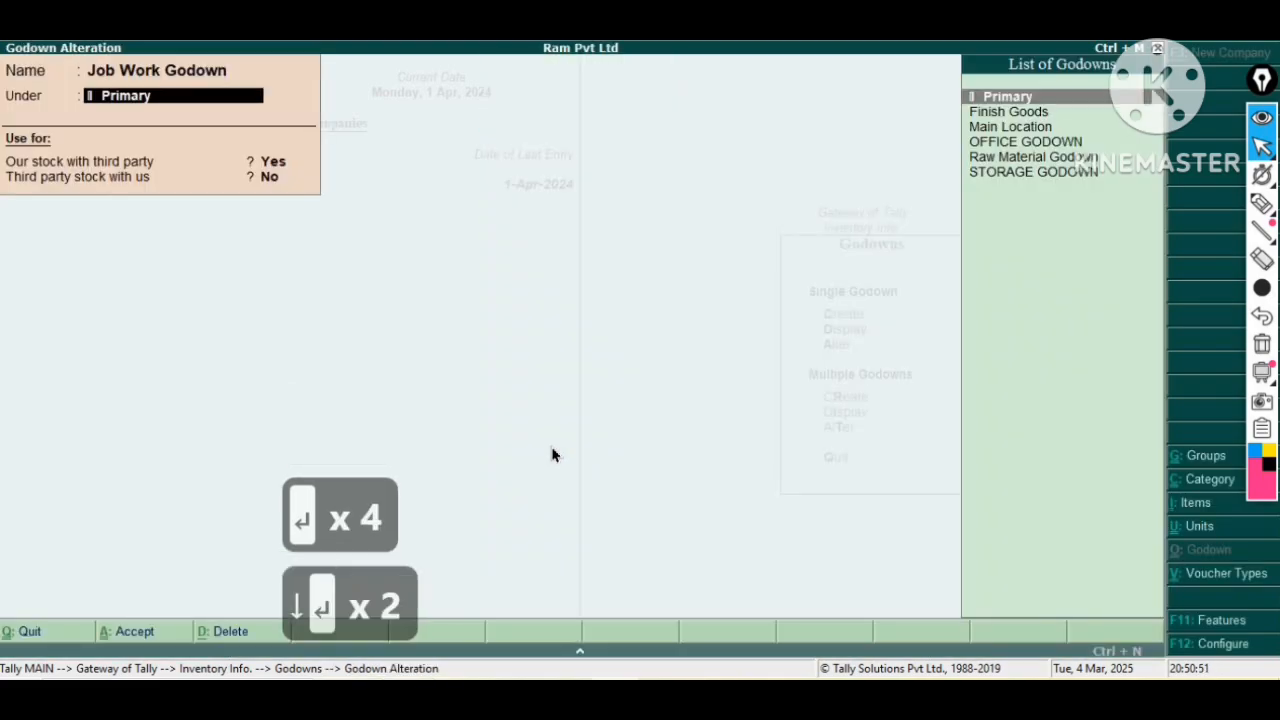
pyautogui.press('BackSpace')
pyautogui.press('Return')
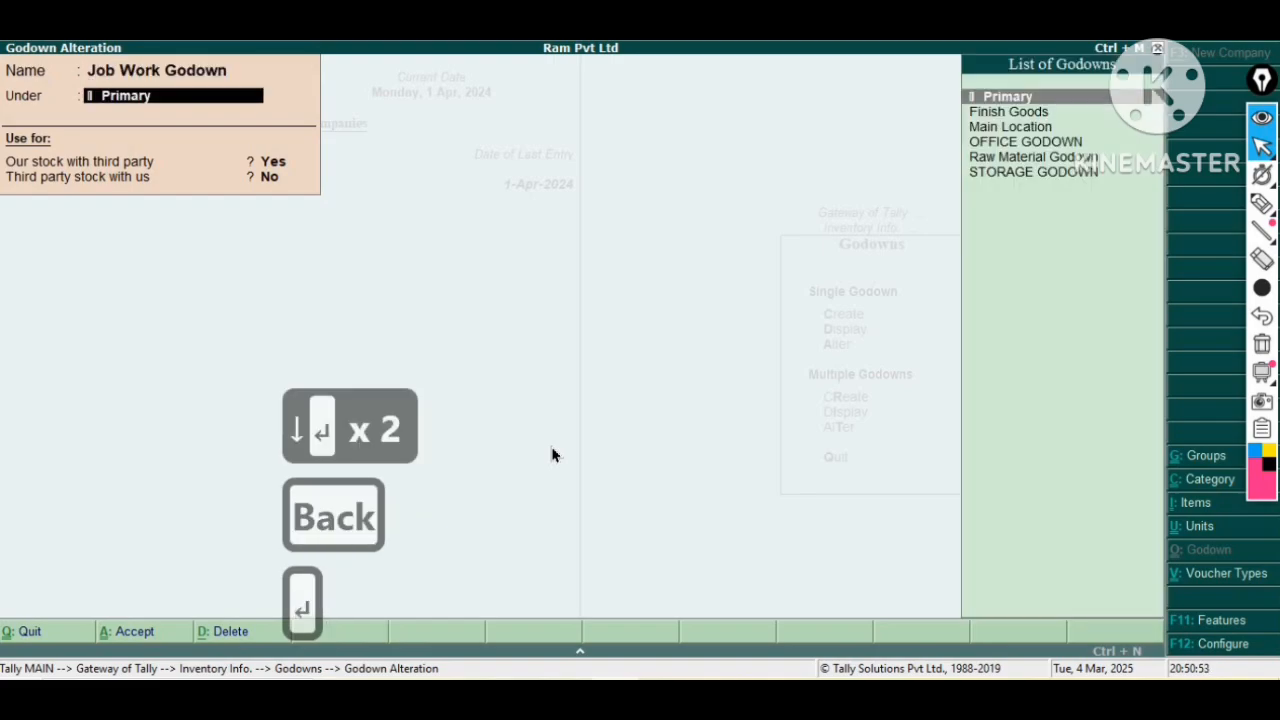
pyautogui.press('Return')
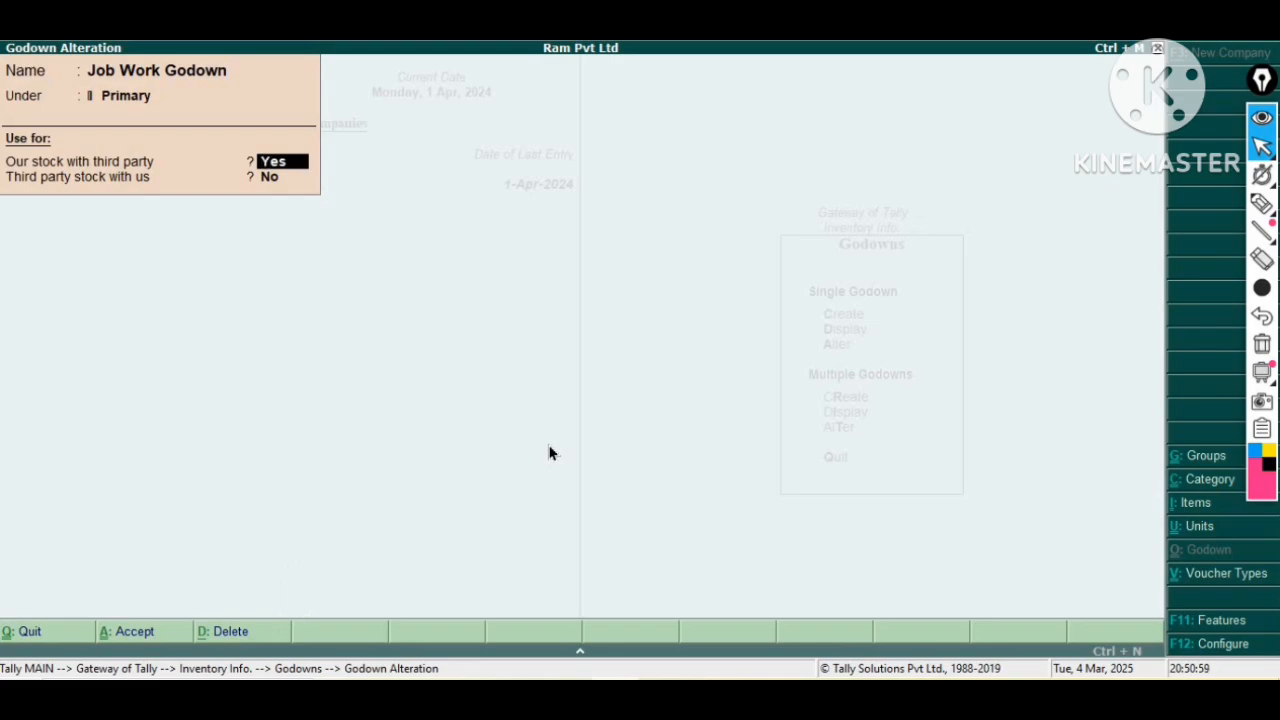
pyautogui.press('Return')
pyautogui.press('Return')
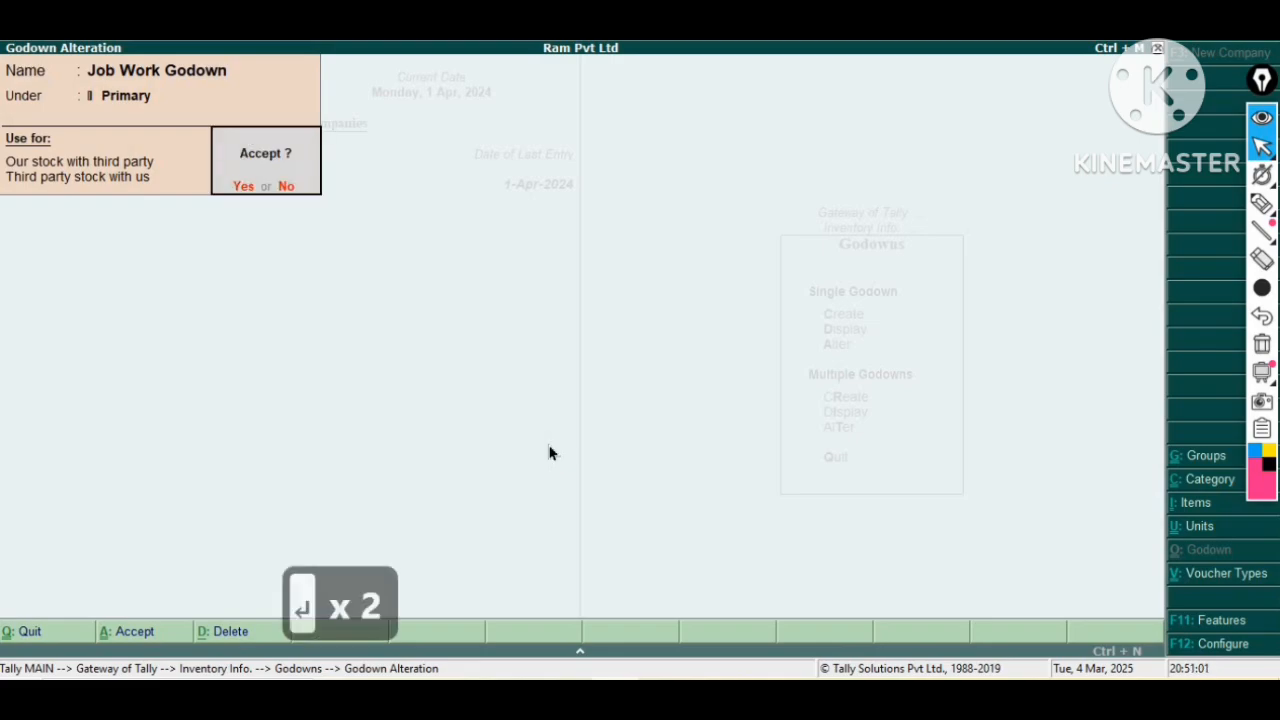
# Open the Raw Material Godown for alteration, step through its settings and accept it.
pyautogui.press('Down')
pyautogui.press('Down')
pyautogui.press('Down')
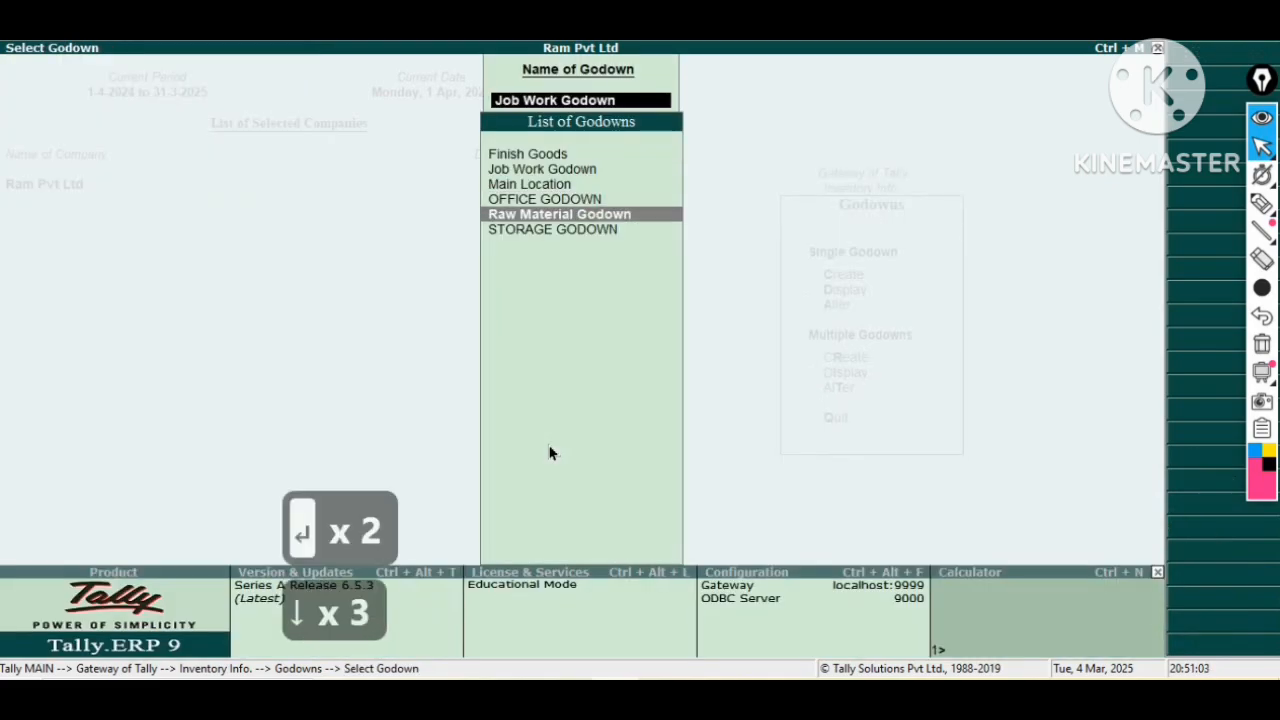
pyautogui.press('Return')
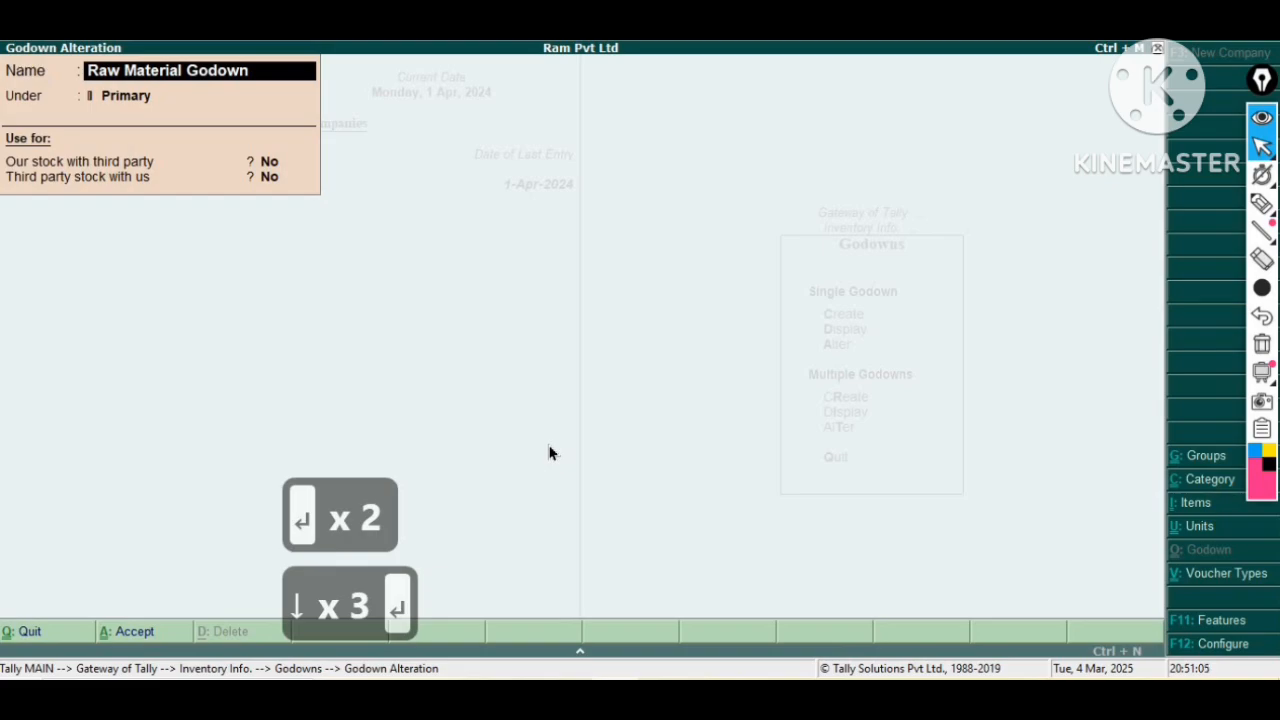
pyautogui.press('Return')
pyautogui.press('Return')
pyautogui.press('Return')
pyautogui.press('Return')
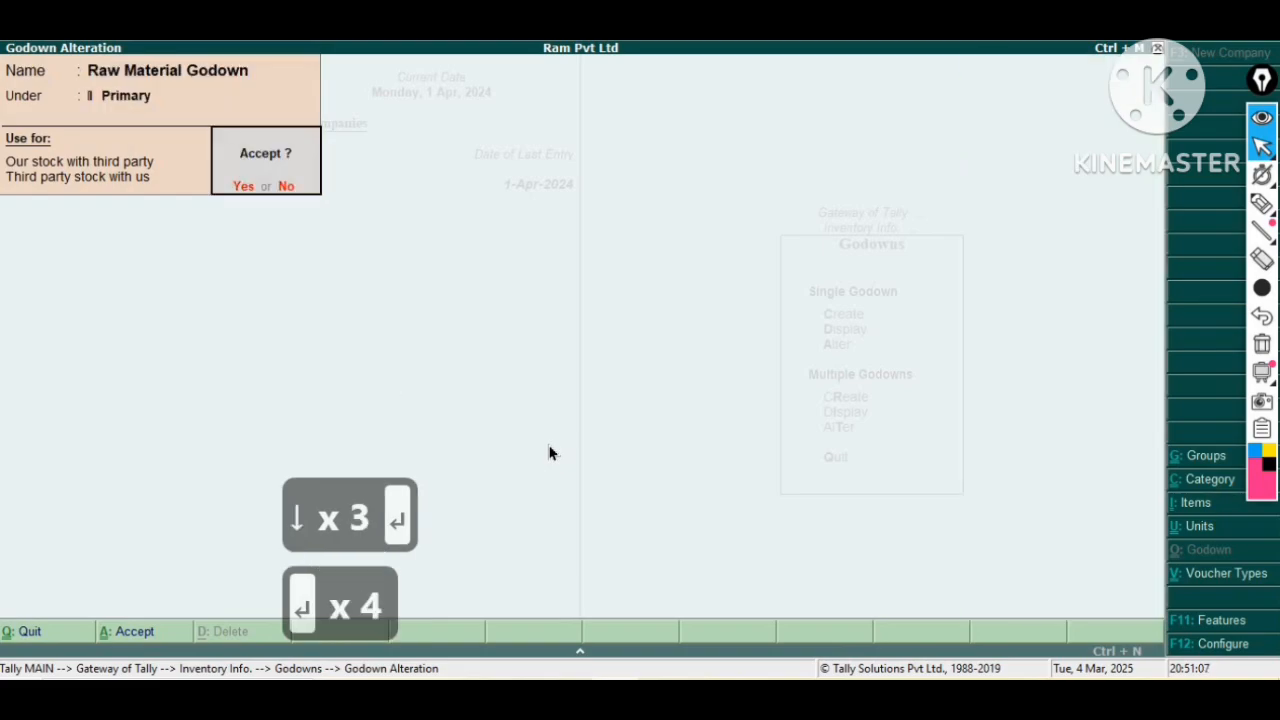
pyautogui.press('Return')
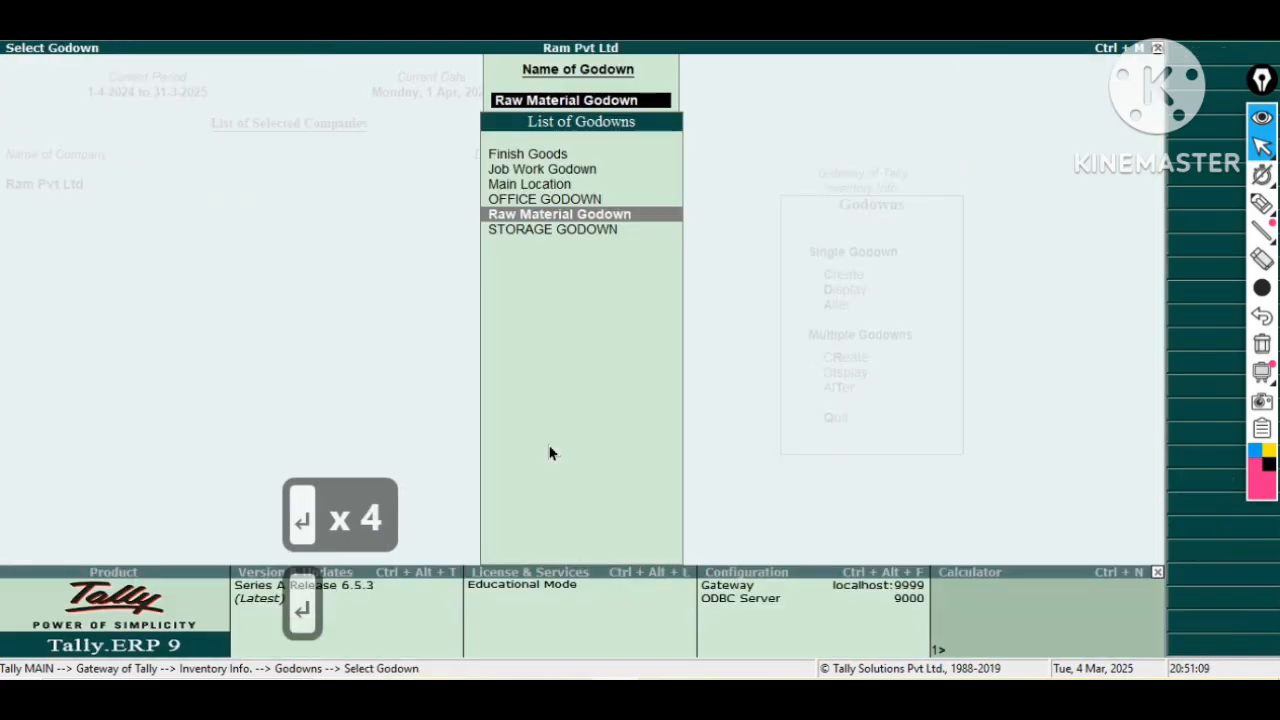
# Return to the main gateway and start a new purchase voucher in accounting vouchers.
pyautogui.press('Escape')
pyautogui.press('Escape')
pyautogui.press('Escape')
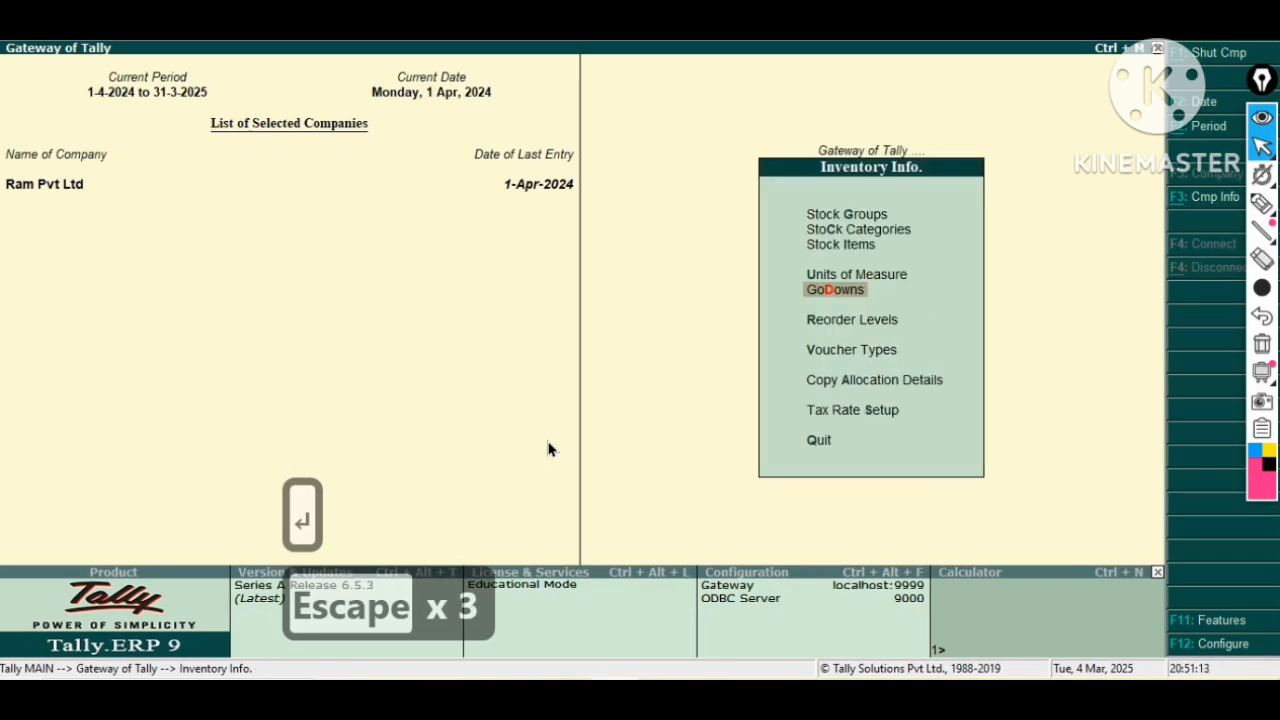
pyautogui.press('Escape')
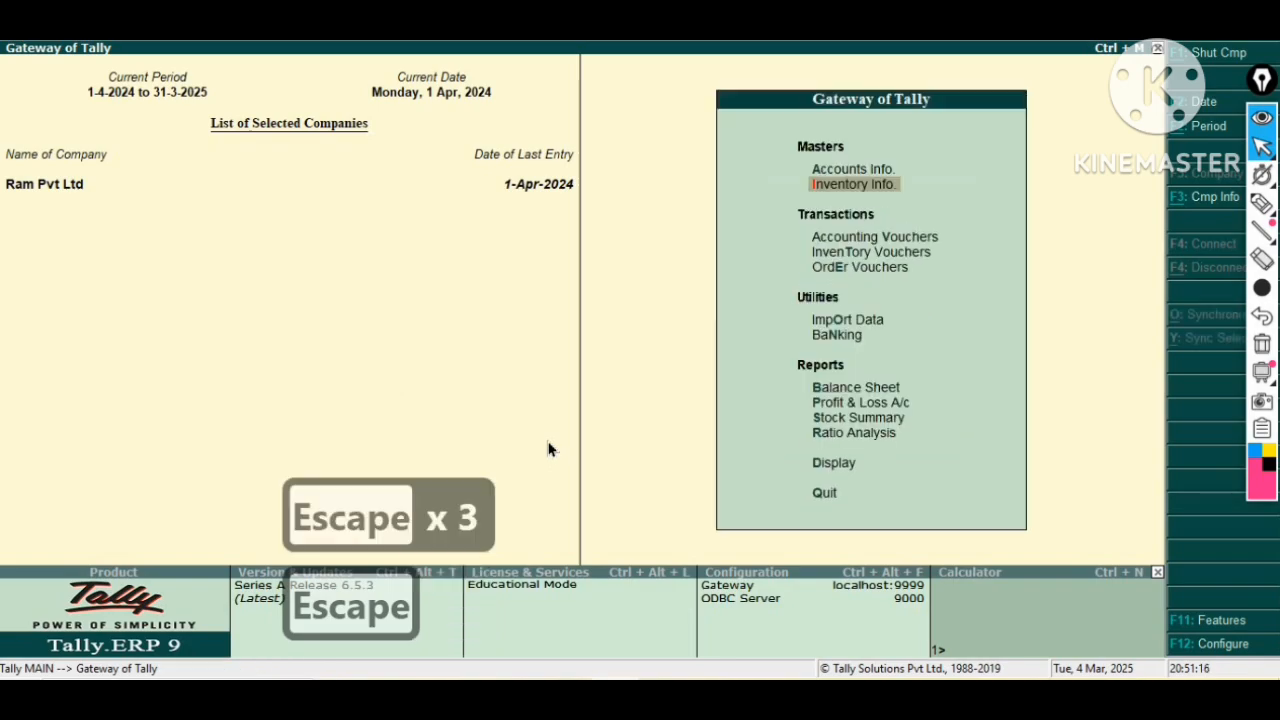
pyautogui.press('Down')
pyautogui.press('Down')
pyautogui.press('Up')
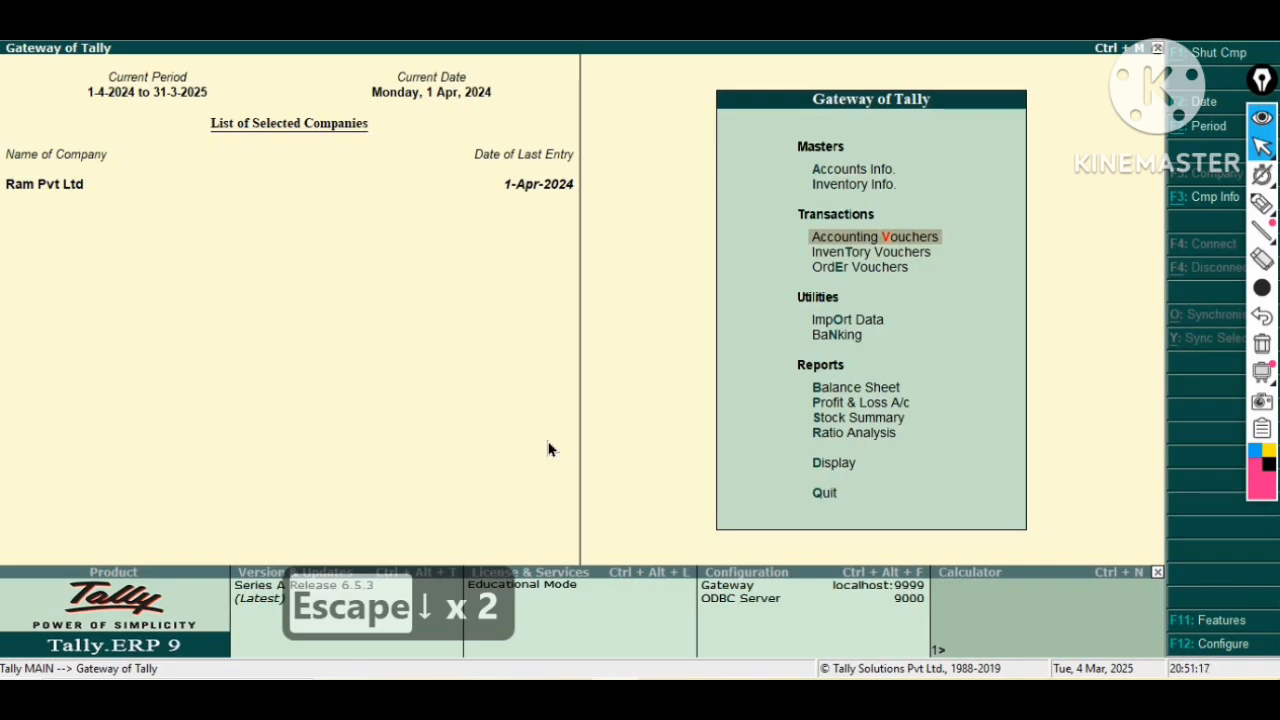
pyautogui.press('Return')
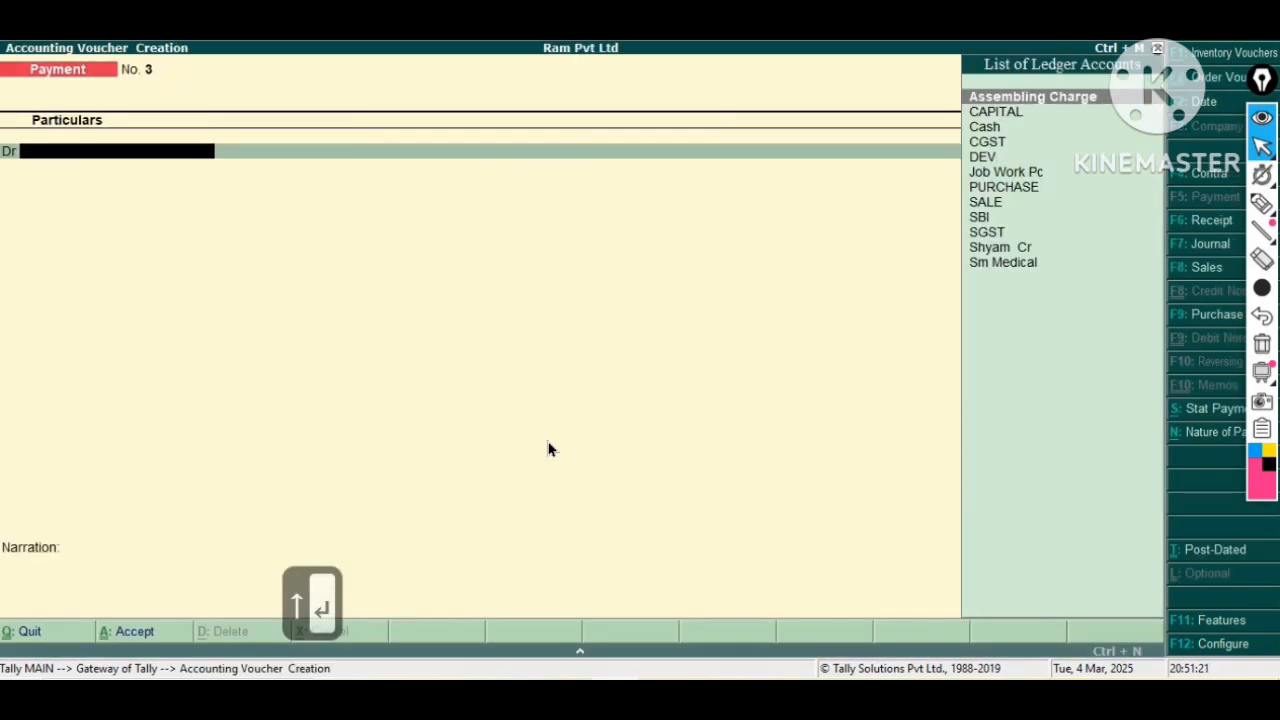
pyautogui.press('F9')
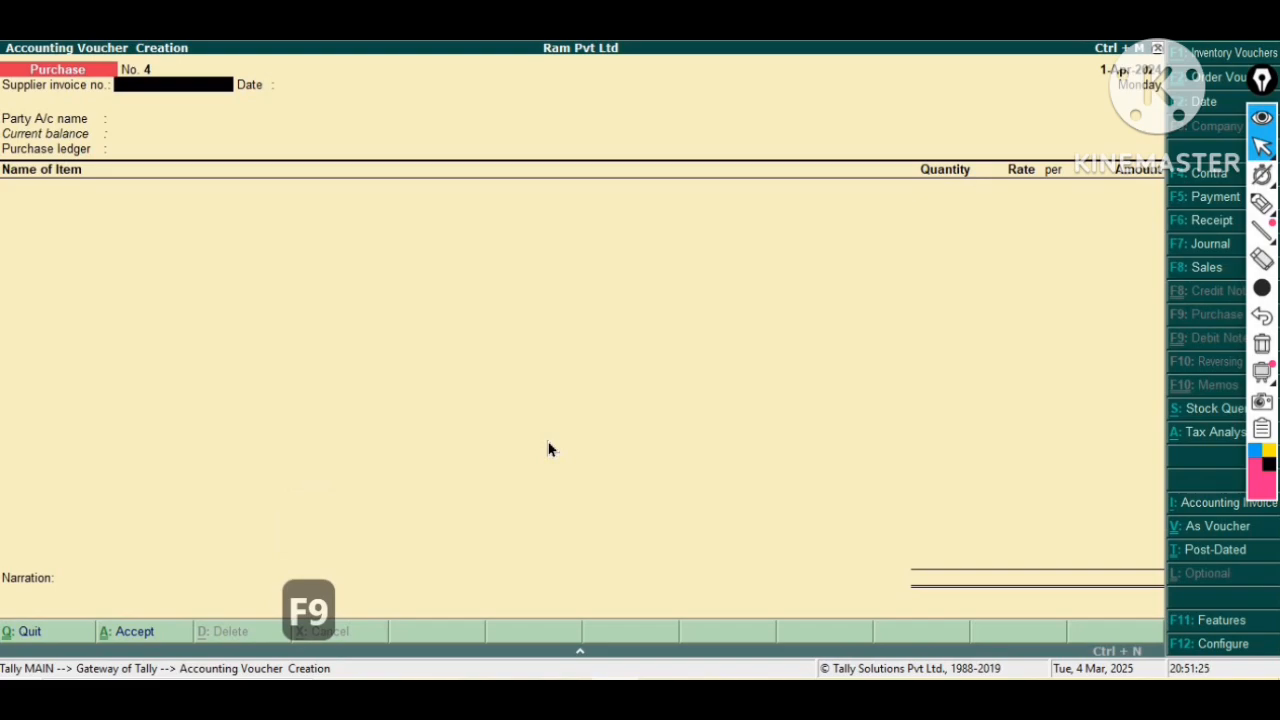
# Select the creditor party ledger as Party A/c name and accept the party and order details.
pyautogui.press('Return')
pyautogui.press('Return')
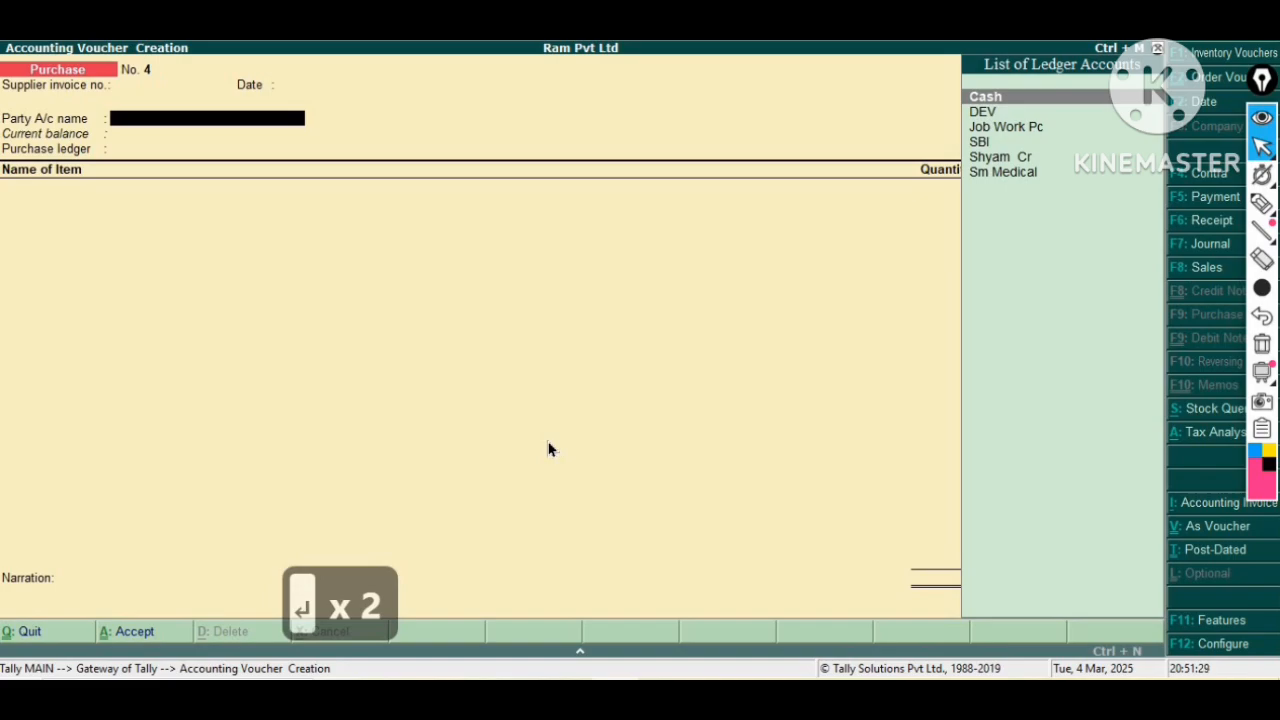
pyautogui.press('Down')
pyautogui.press('Down')
pyautogui.press('Down')
pyautogui.press('Down')
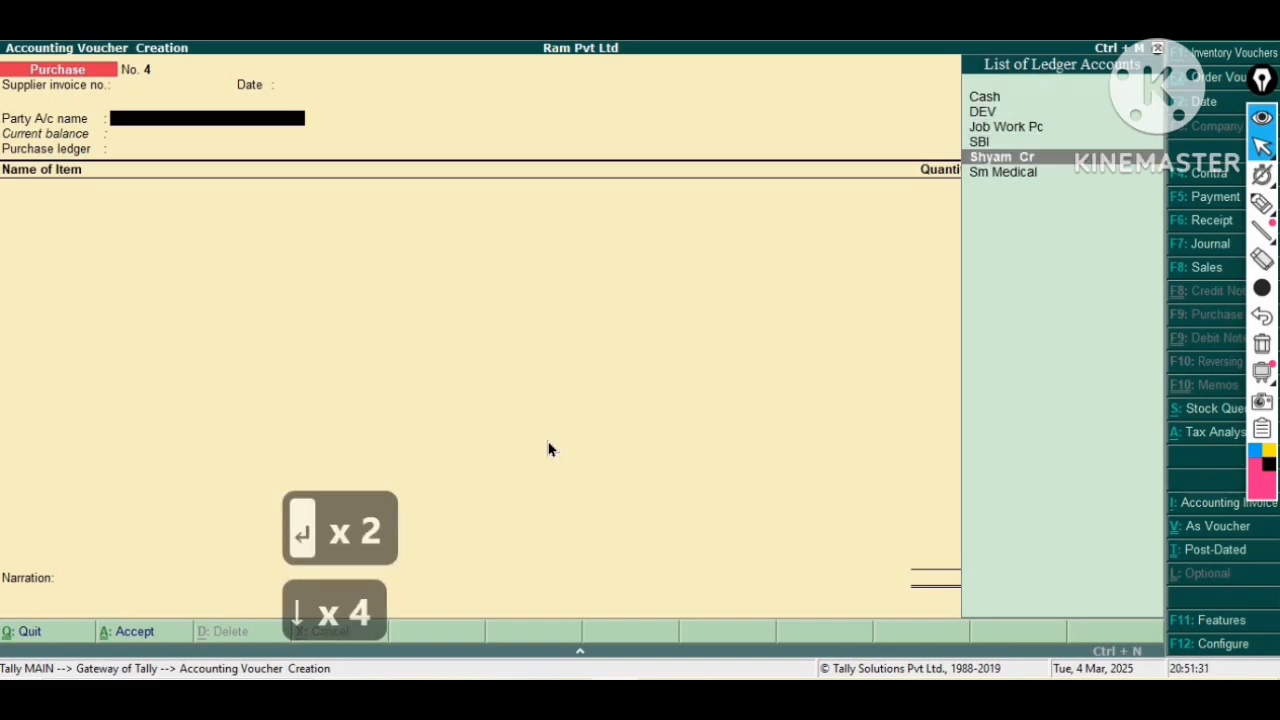
pyautogui.press('Return')
pyautogui.press('Return')
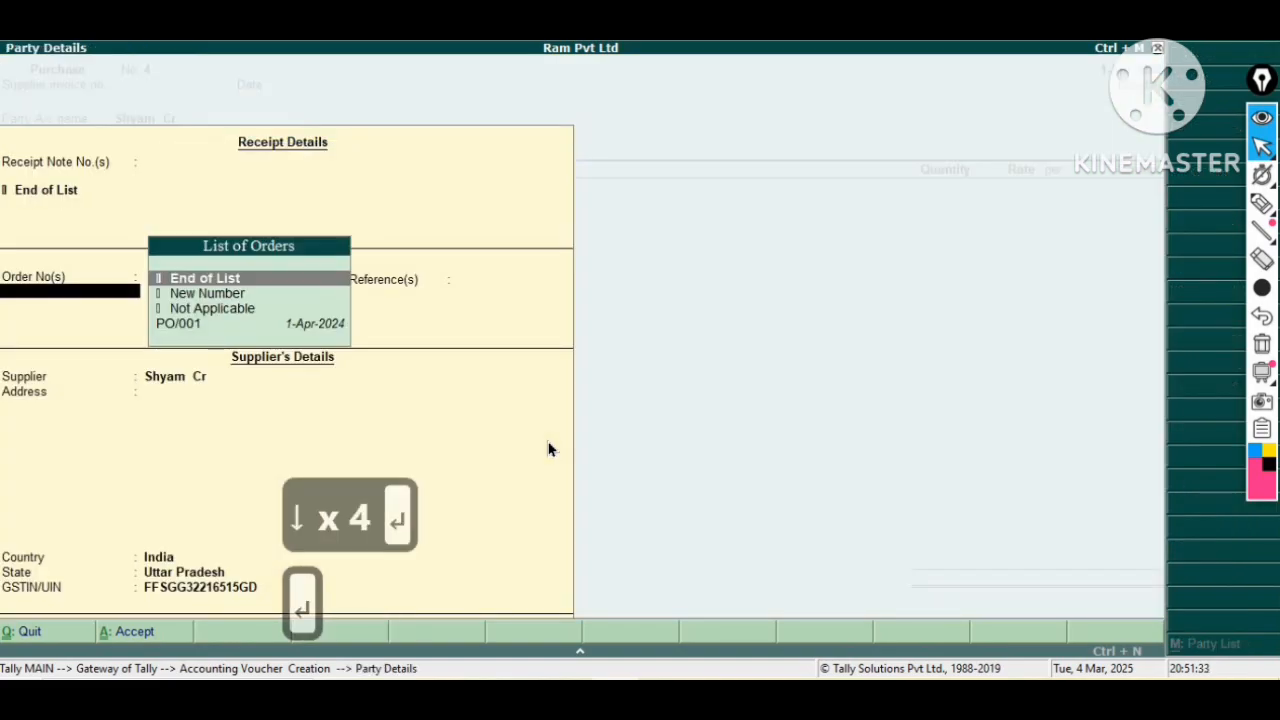
pyautogui.press('Return')
pyautogui.press('Return')
pyautogui.press('Return')
pyautogui.press('Return')
pyautogui.press('Return')
pyautogui.press('Return')
pyautogui.press('Return')
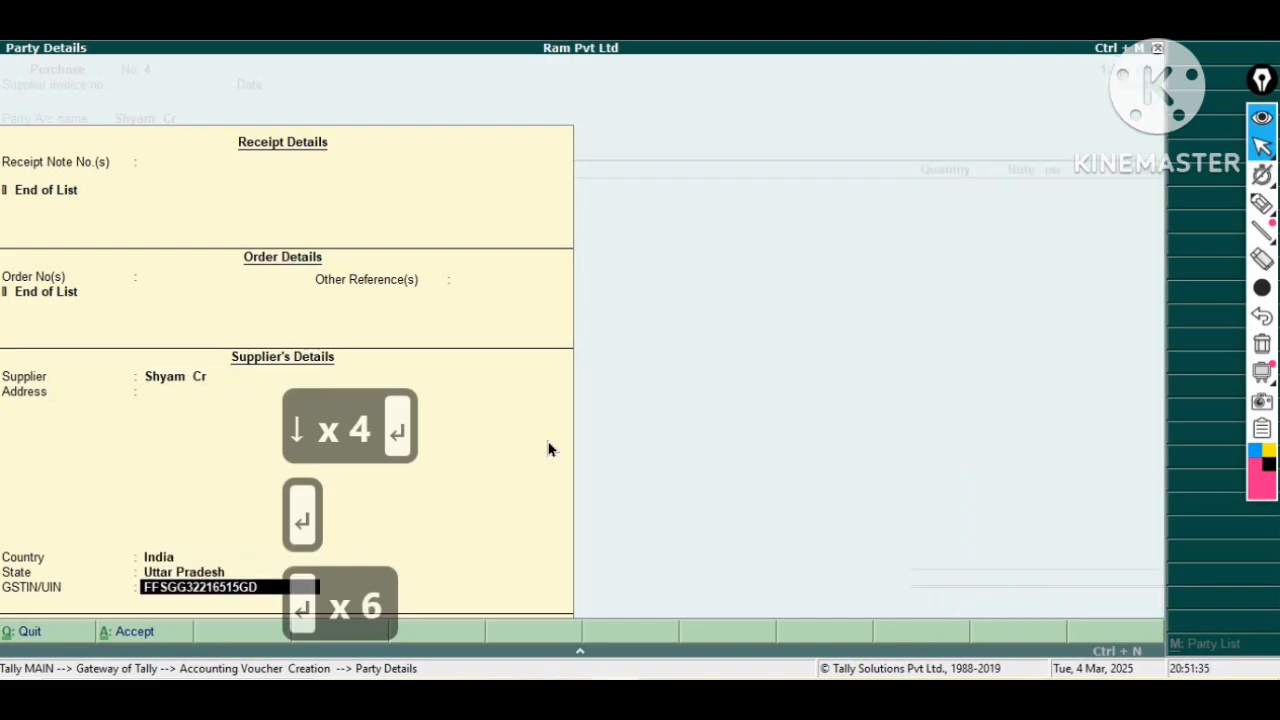
pyautogui.press('Return')
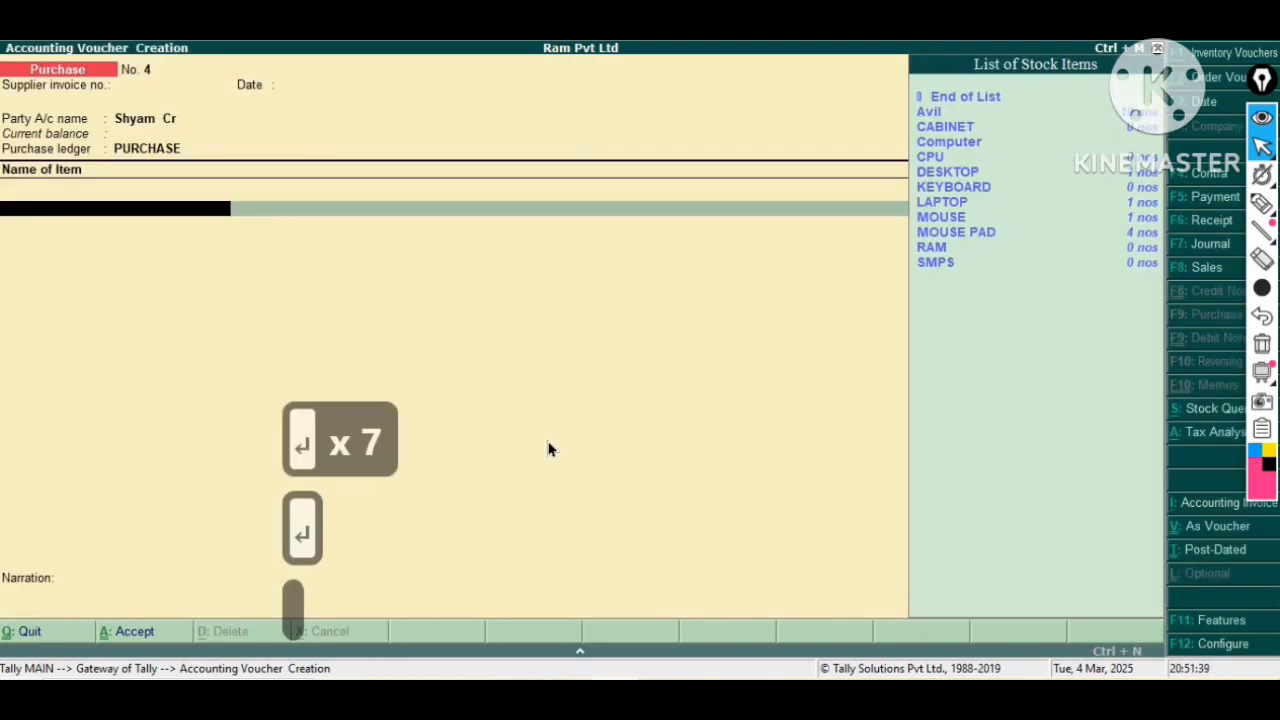
# Add CABINET to the purchase, allocating 10 nos to Raw Material Godown at a rate of 1,500.00.
pyautogui.press('Down')
pyautogui.press('Down')
pyautogui.press('Down')
pyautogui.press('Return')
pyautogui.press('Return')
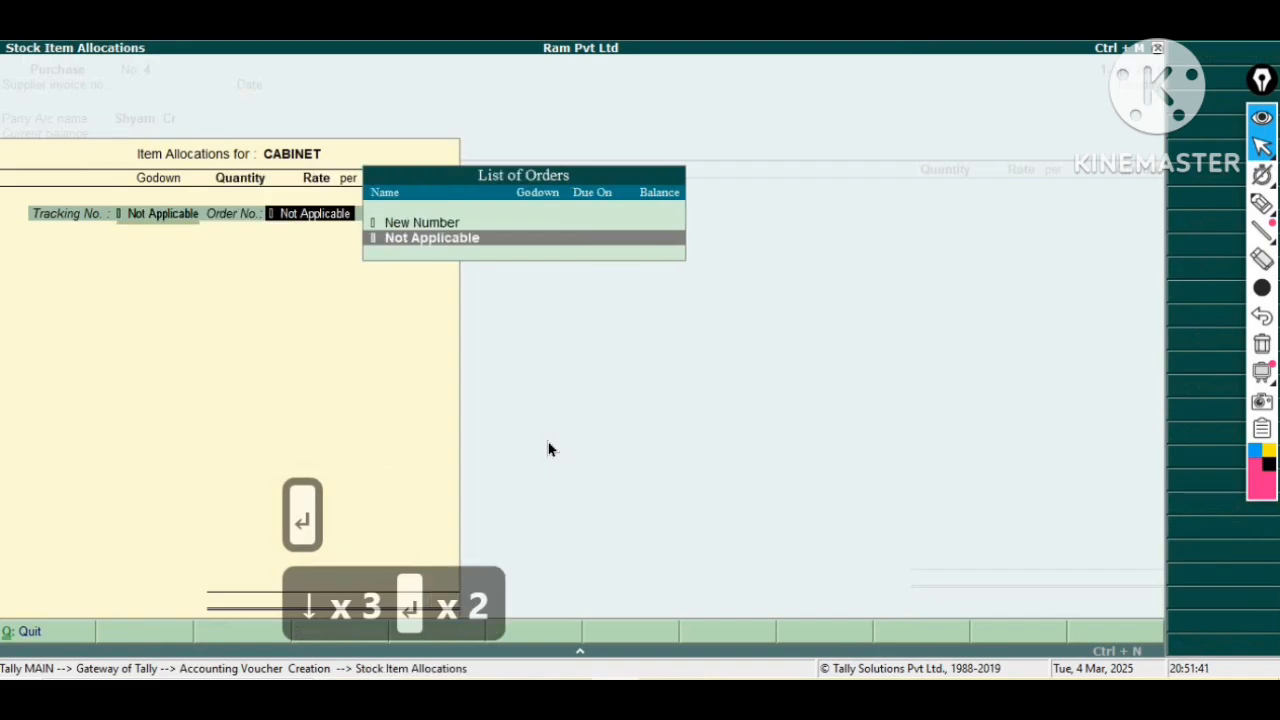
pyautogui.press('Return')
pyautogui.press('Down')
pyautogui.press('Down')
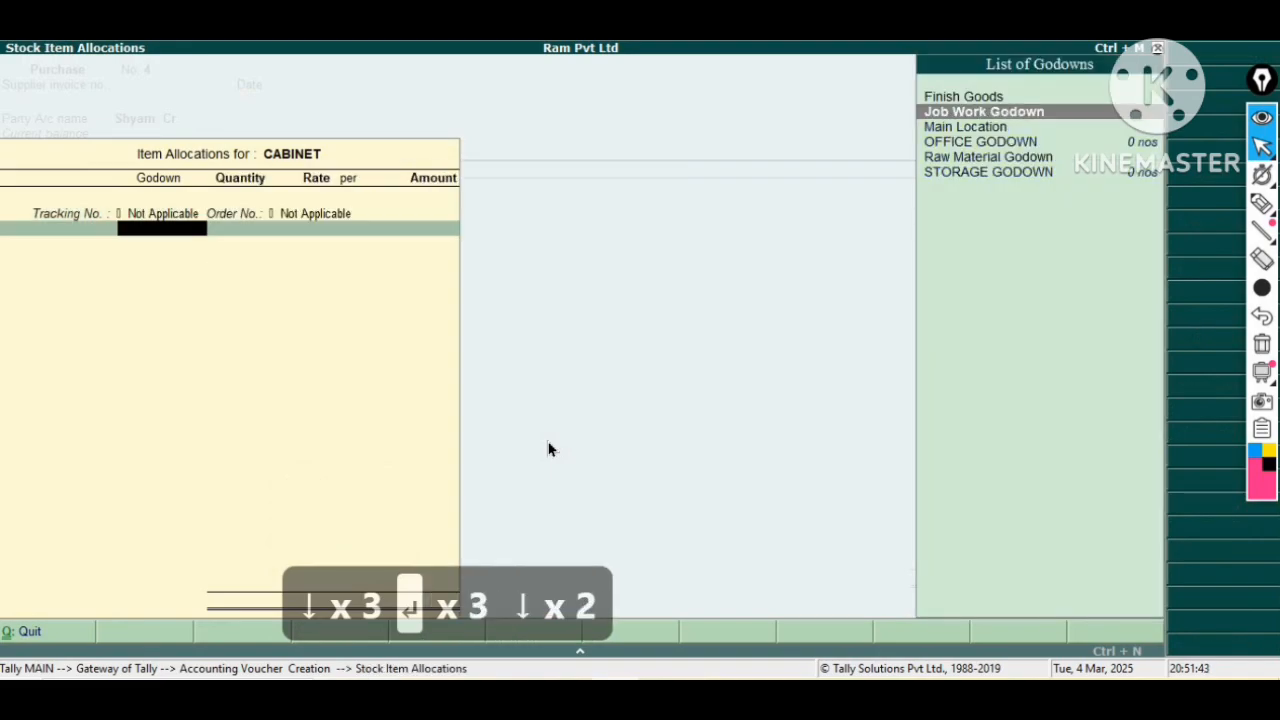
pyautogui.press('Down')
pyautogui.press('Down')
pyautogui.press('Down')
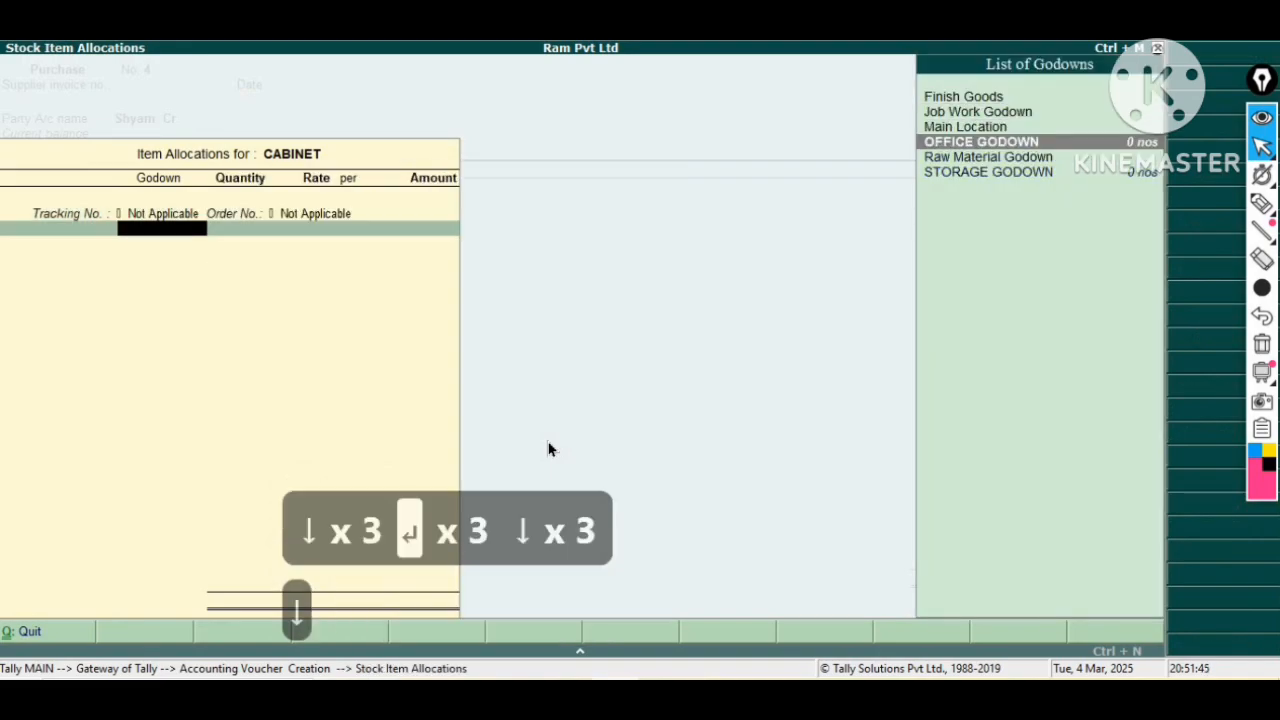
pyautogui.press('Return')
pyautogui.write('10')
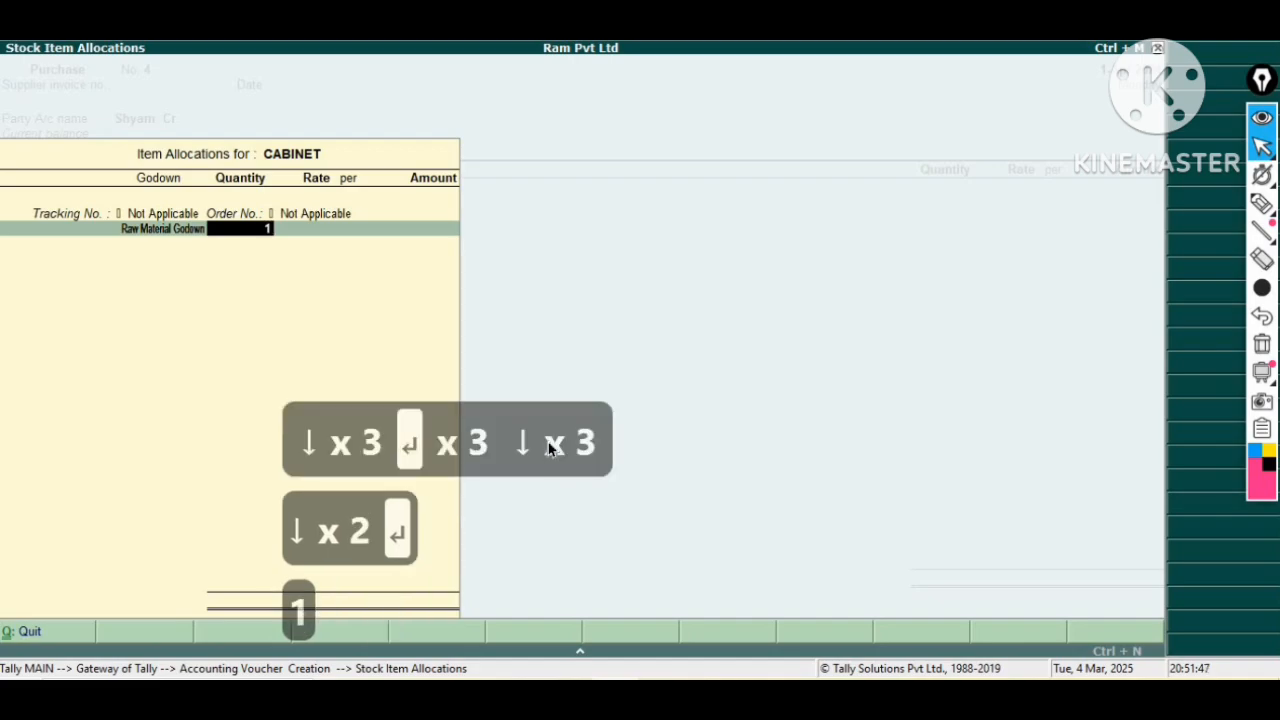
pyautogui.press('Return')
pyautogui.press('Return')
pyautogui.press('Return')
pyautogui.press('Return')
pyautogui.press('Return')
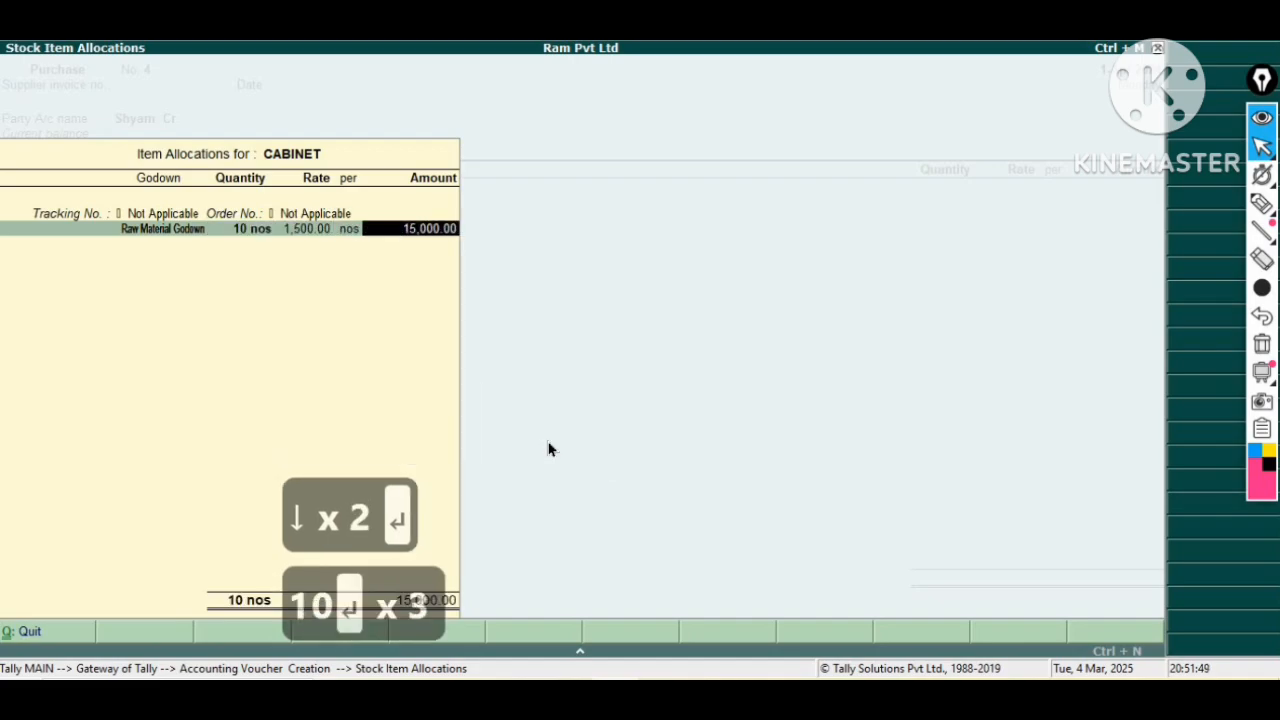
pyautogui.press('Return')
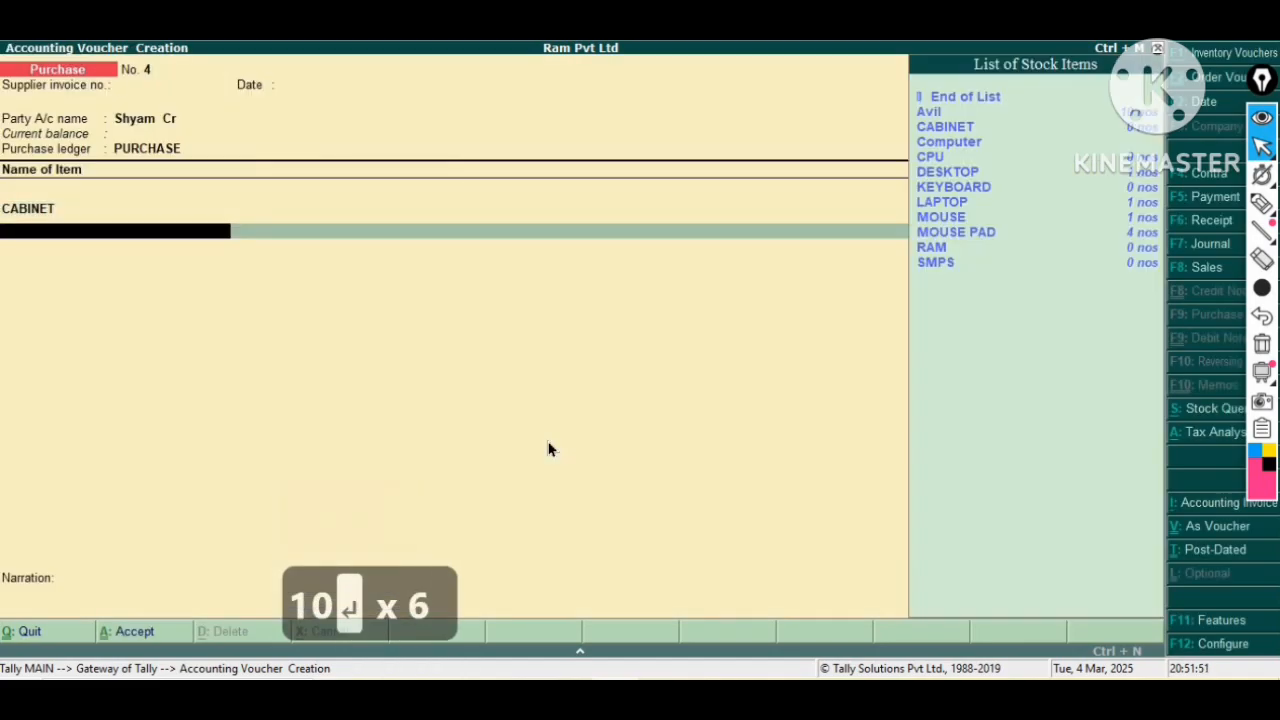
# Add CPU to the purchase, allocating 10 nos to Raw Material Godown at a rate of 12,000.00.
pyautogui.press('Down')
pyautogui.press('Down')
pyautogui.press('Down')
pyautogui.press('Down')
pyautogui.press('Down')
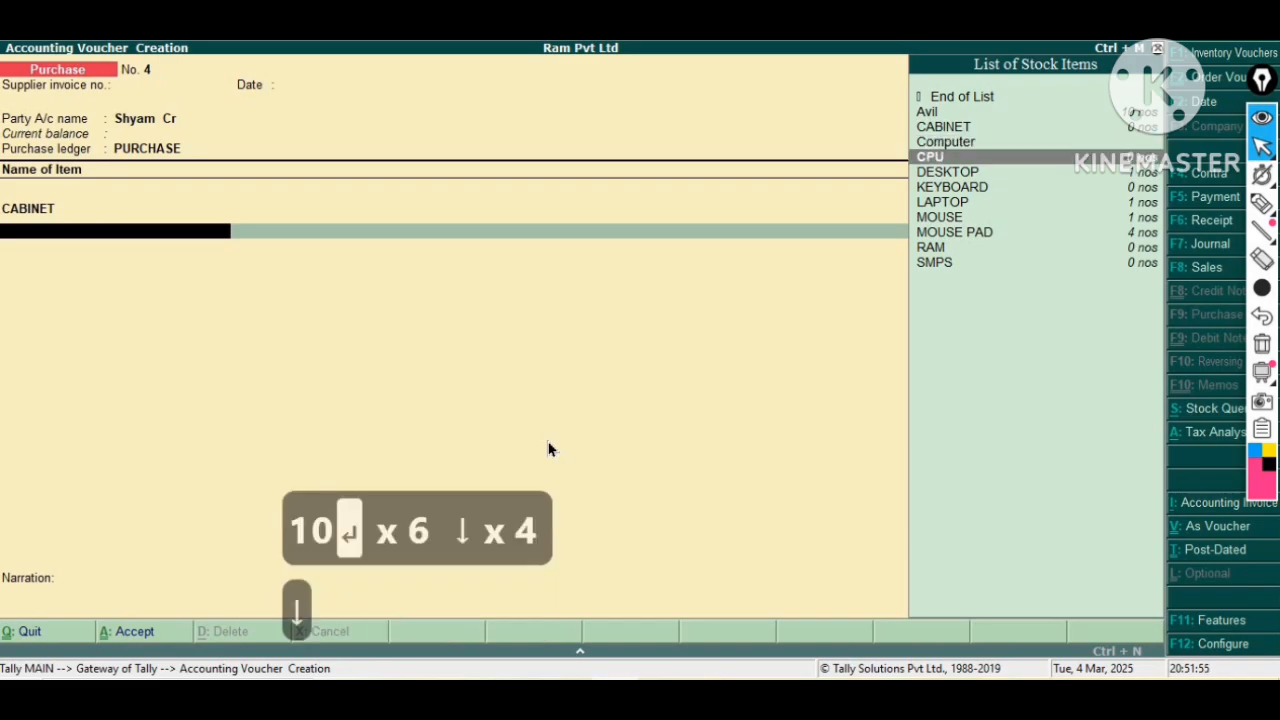
pyautogui.press('Return')
pyautogui.press('Return')
pyautogui.press('Return')
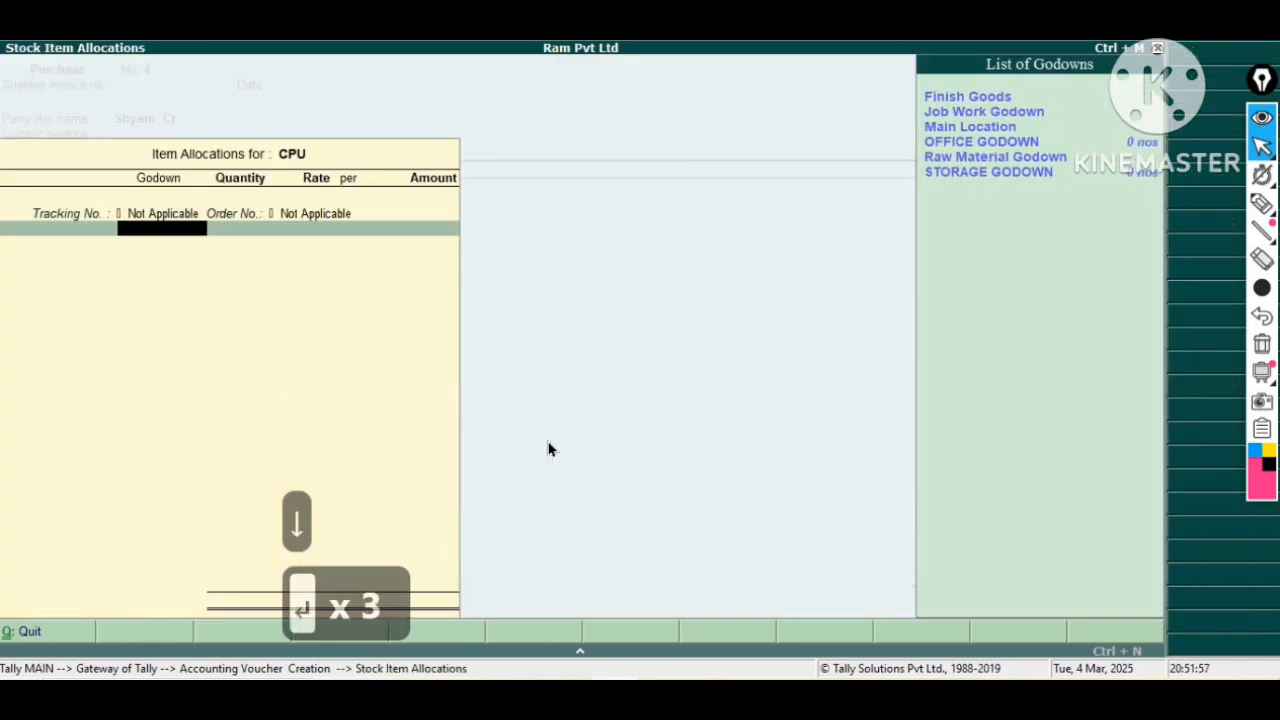
pyautogui.press('Down')
pyautogui.press('Down')
pyautogui.press('Down')
pyautogui.press('Down')
pyautogui.press('Down')
pyautogui.press('Down')
pyautogui.press('Up')
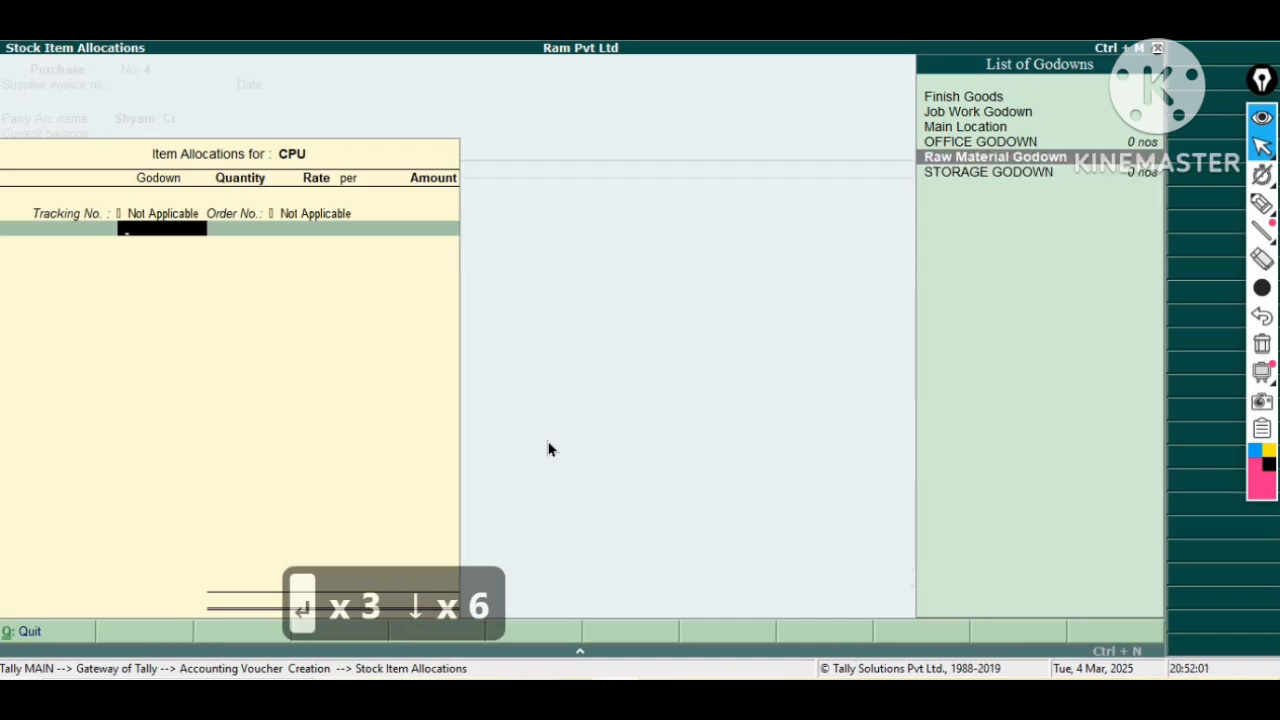
pyautogui.press('Return')
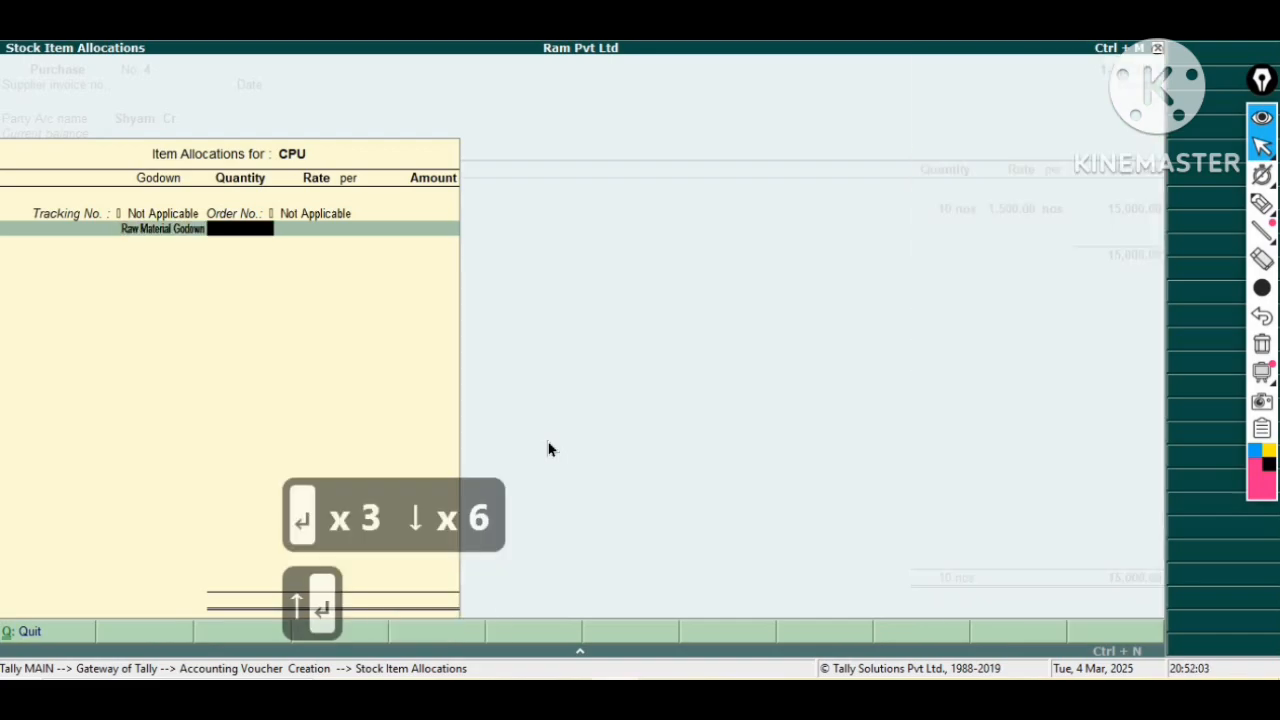
pyautogui.write('10')
pyautogui.press('Return')
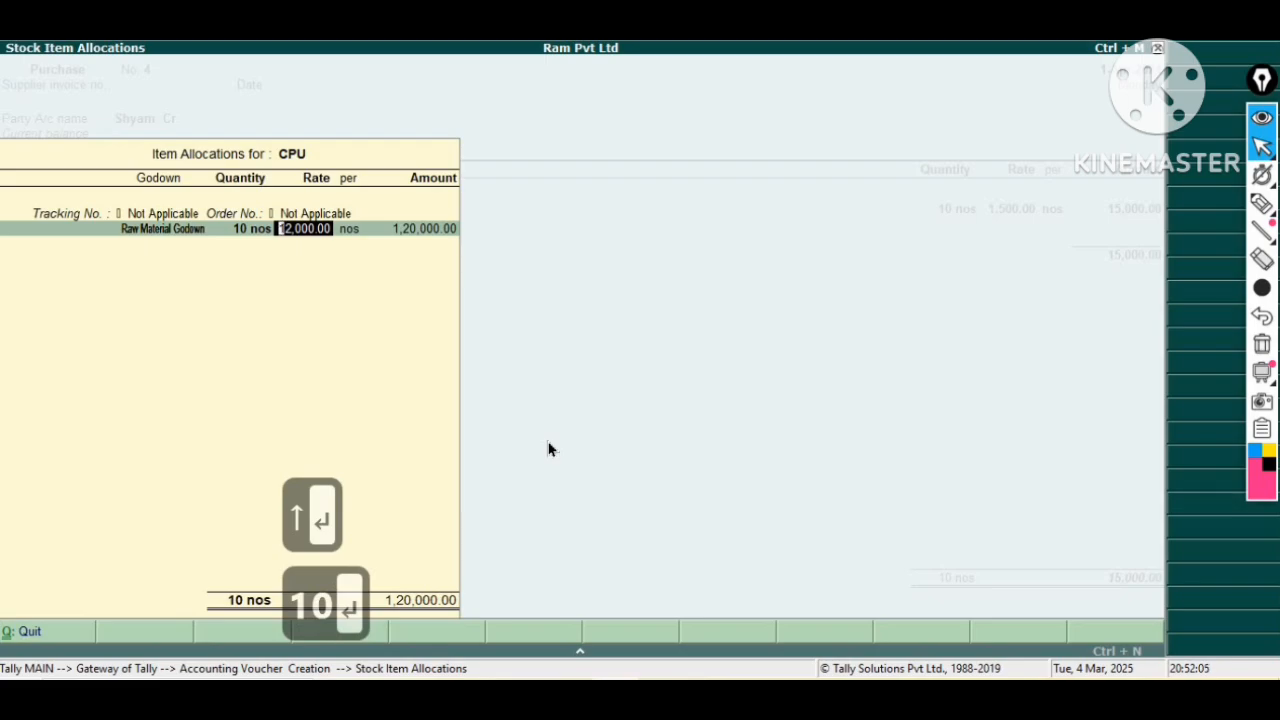
pyautogui.press('Return')
pyautogui.press('Return')
pyautogui.press('Return')
pyautogui.press('Return')
pyautogui.press('Return')
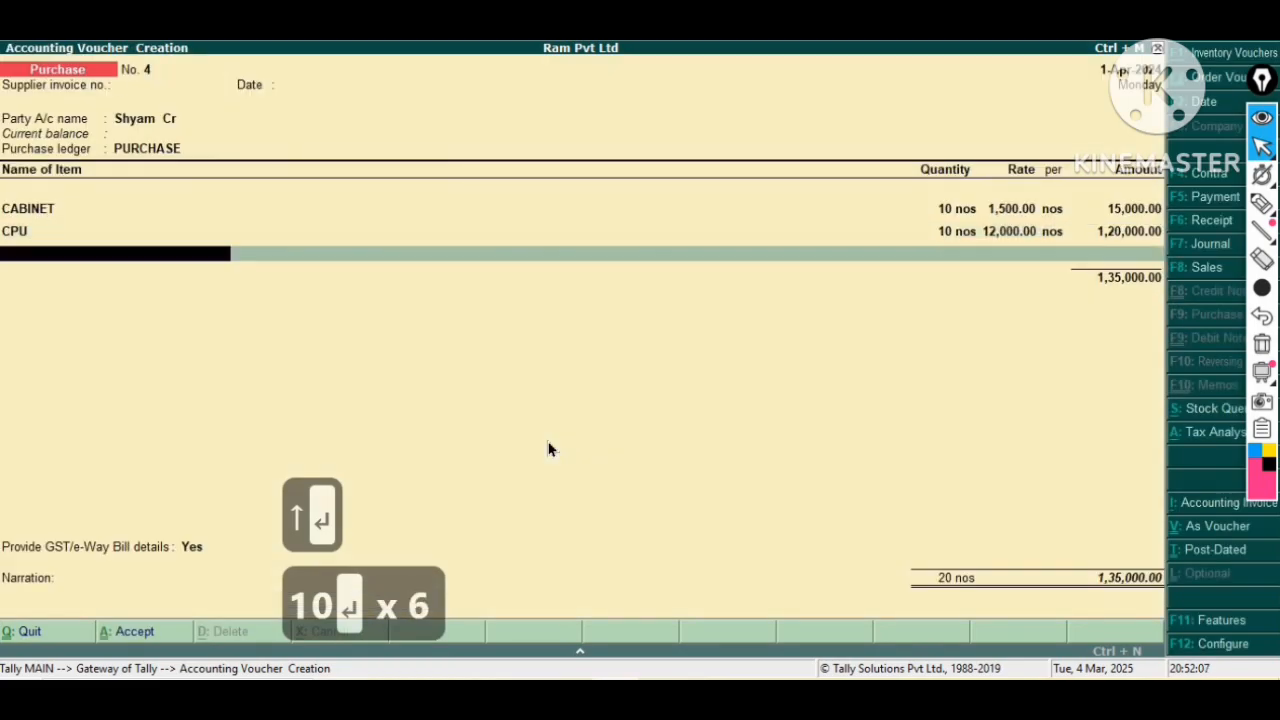
# Add KEYBOARD to the purchase, allocating 10 nos to Raw Material Godown at a rate of 500.00.
pyautogui.press('Down')
pyautogui.press('Down')
pyautogui.press('Down')
pyautogui.press('Down')
pyautogui.press('Down')
pyautogui.press('Down')
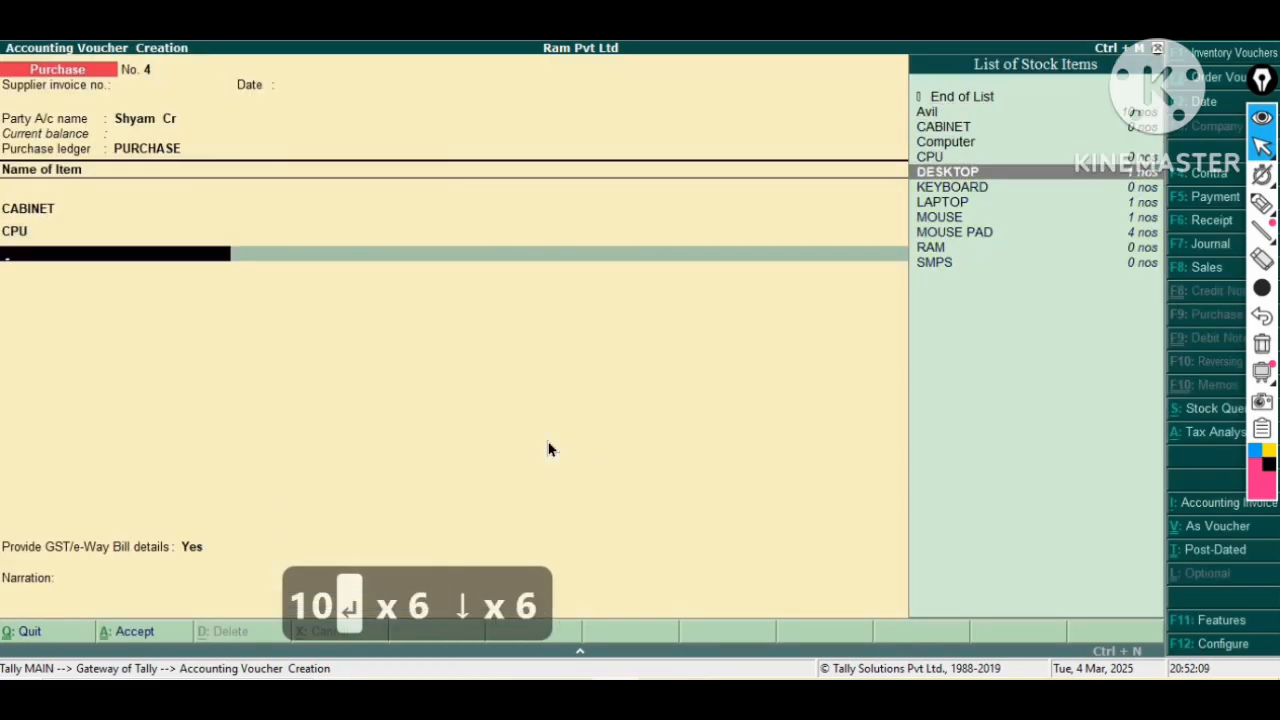
pyautogui.press('Return')
pyautogui.press('BackSpace')
pyautogui.press('Down')
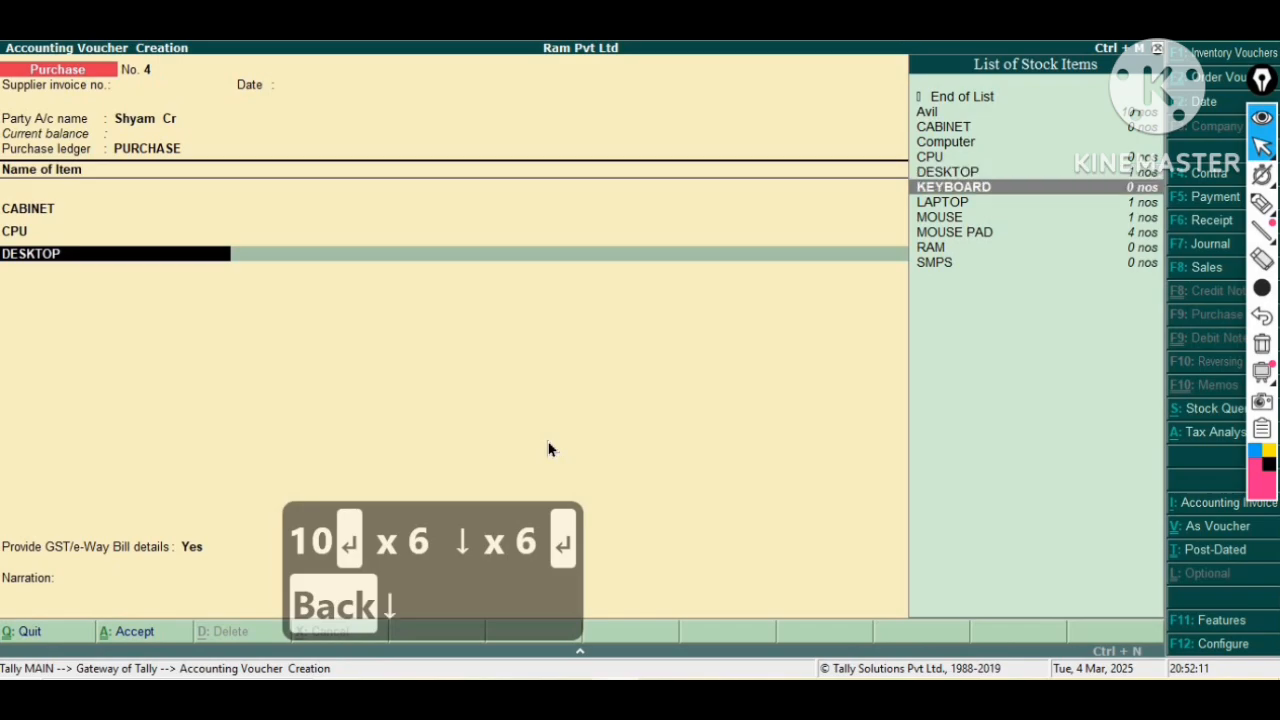
pyautogui.press('Return')
pyautogui.press('Return')
pyautogui.press('Return')
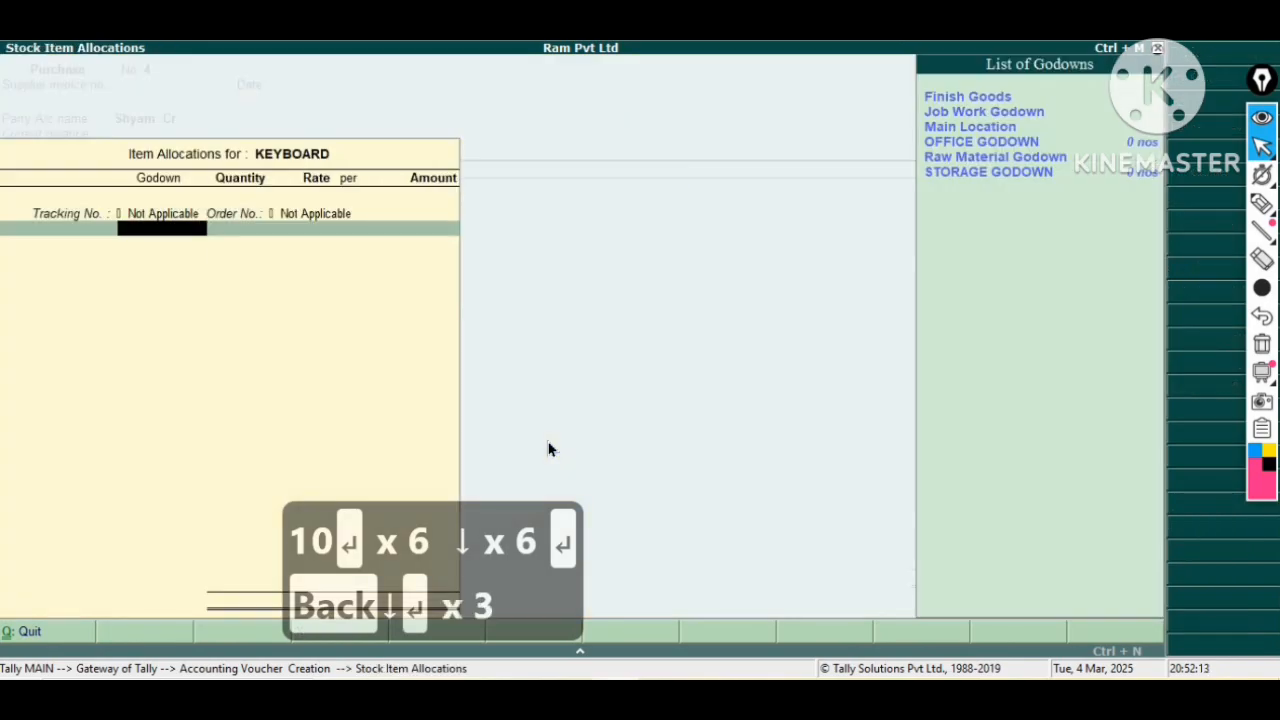
pyautogui.press('Down')
pyautogui.press('Down')
pyautogui.press('Down')
pyautogui.press('Down')
pyautogui.press('Down')
pyautogui.press('Down')
pyautogui.press('Up')
pyautogui.press('Return')
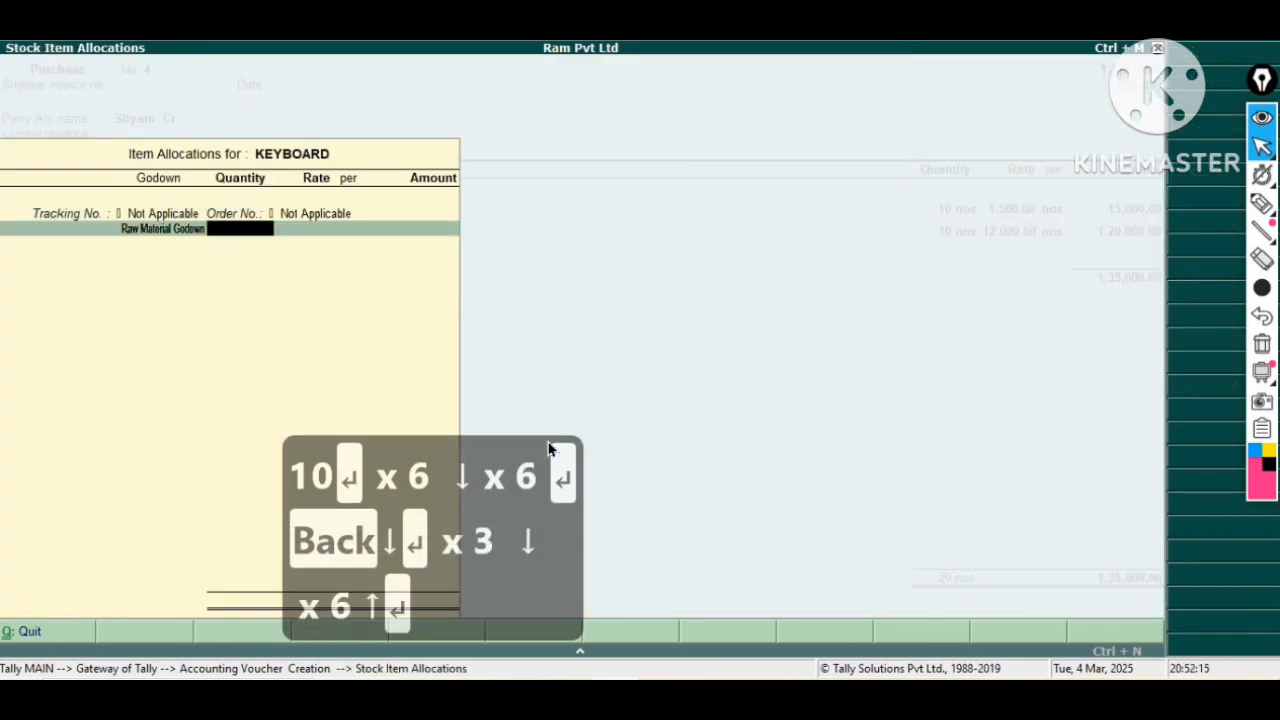
pyautogui.write('10')
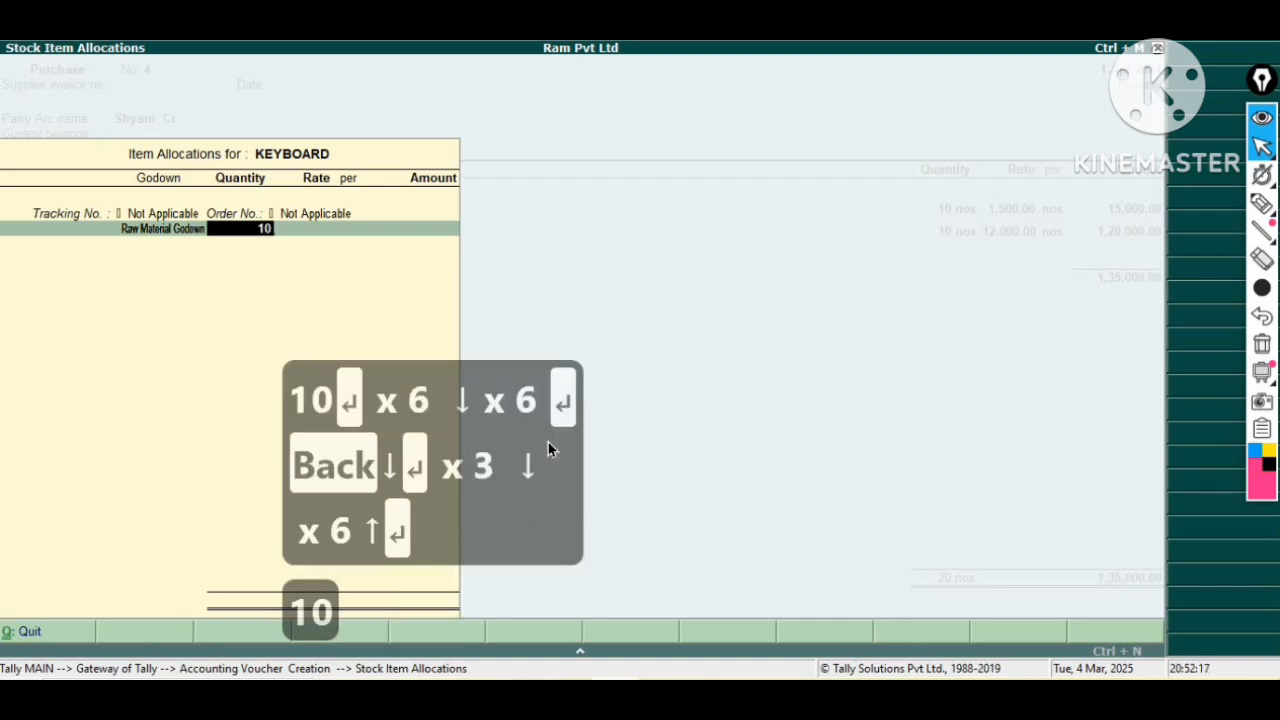
pyautogui.press('Return')
pyautogui.press('Return')
pyautogui.press('Return')
pyautogui.press('Return')
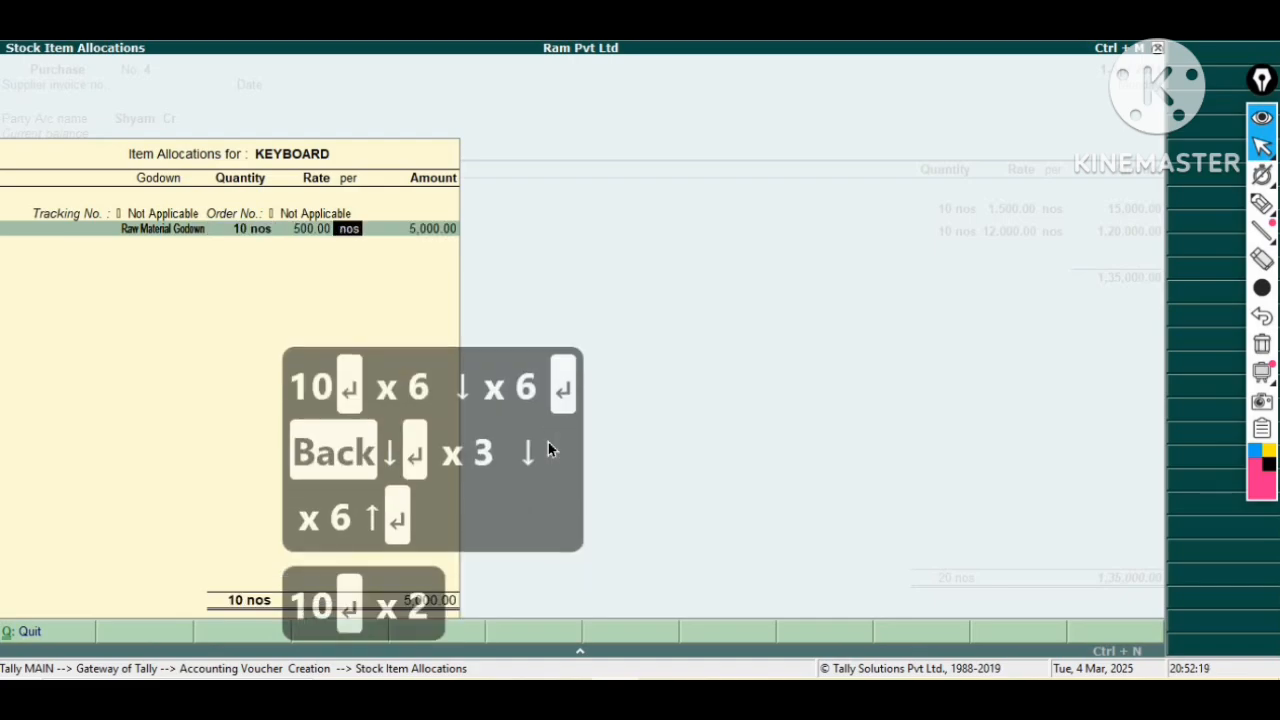
pyautogui.press('Return')
pyautogui.press('Return')
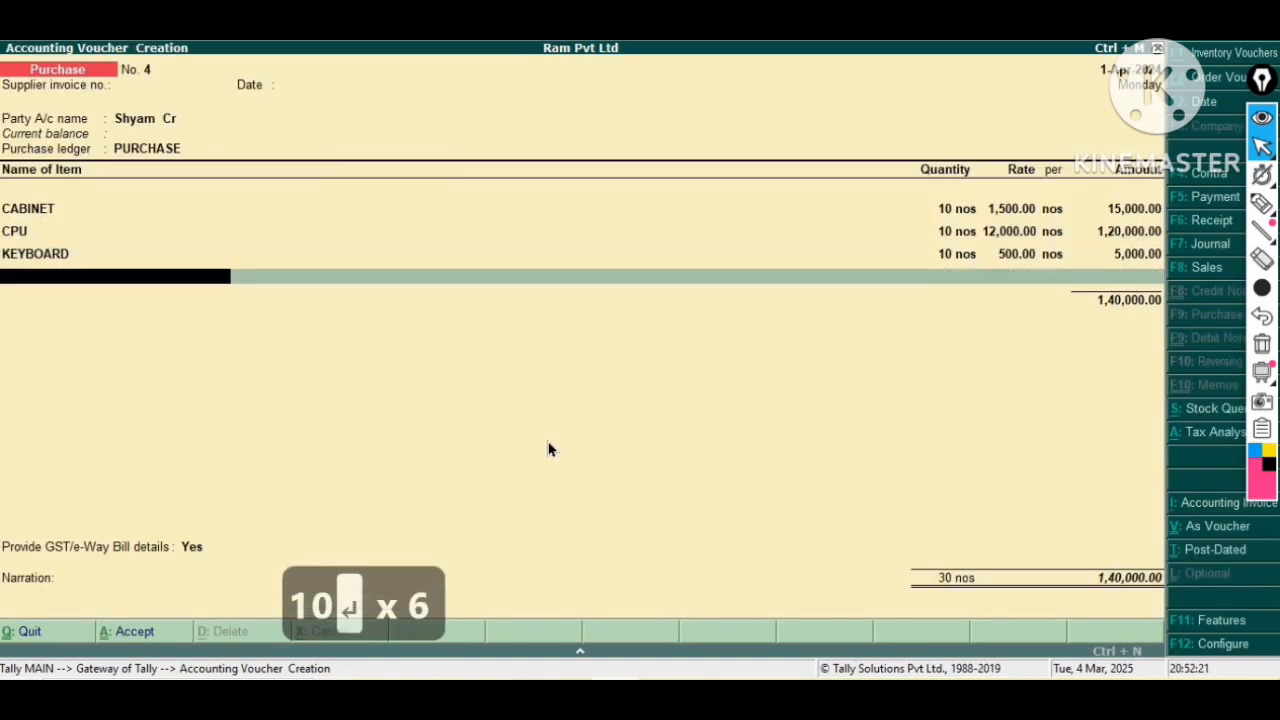
# Add MOUSE to the purchase, allocating 10 nos to Raw Material Godown at a rate of 300.00.
pyautogui.press('Down')
pyautogui.press('Down')
pyautogui.press('Down')
pyautogui.press('Down')
pyautogui.press('Down')
pyautogui.press('Down')
pyautogui.press('Down')
pyautogui.press('Down')
pyautogui.press('Up')
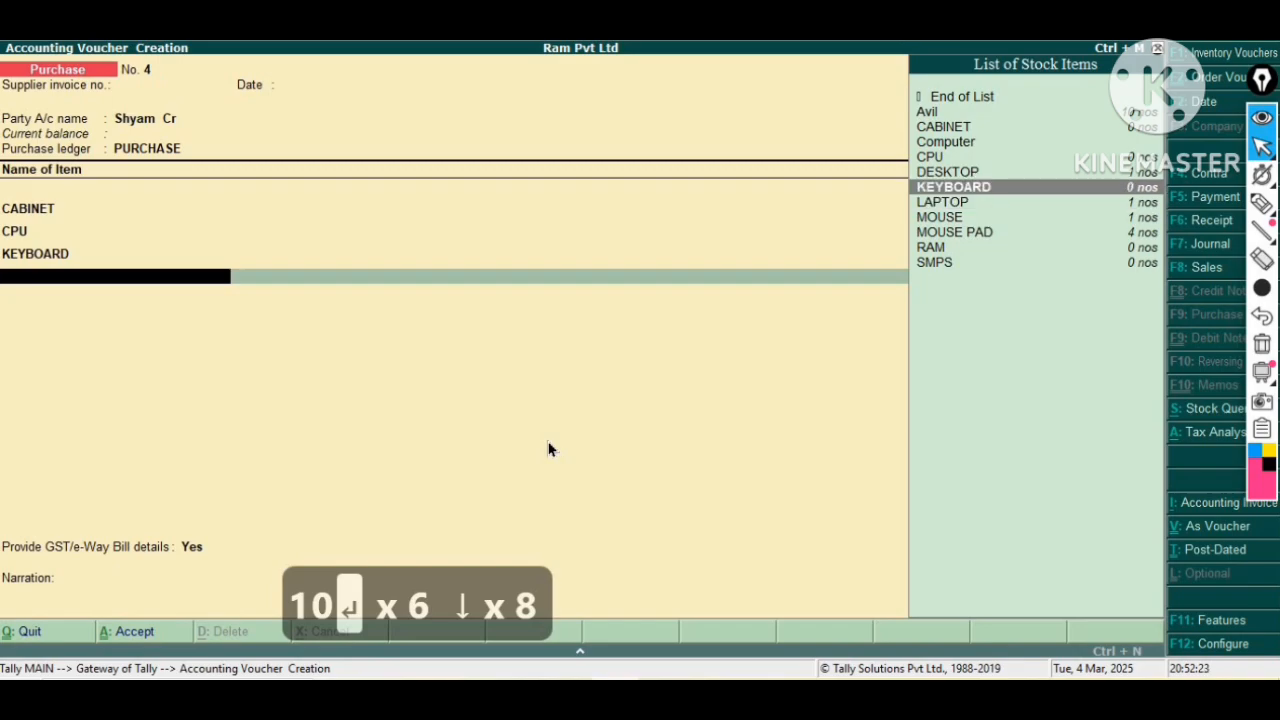
pyautogui.press('Down')
pyautogui.press('Return')
pyautogui.press('BackSpace')
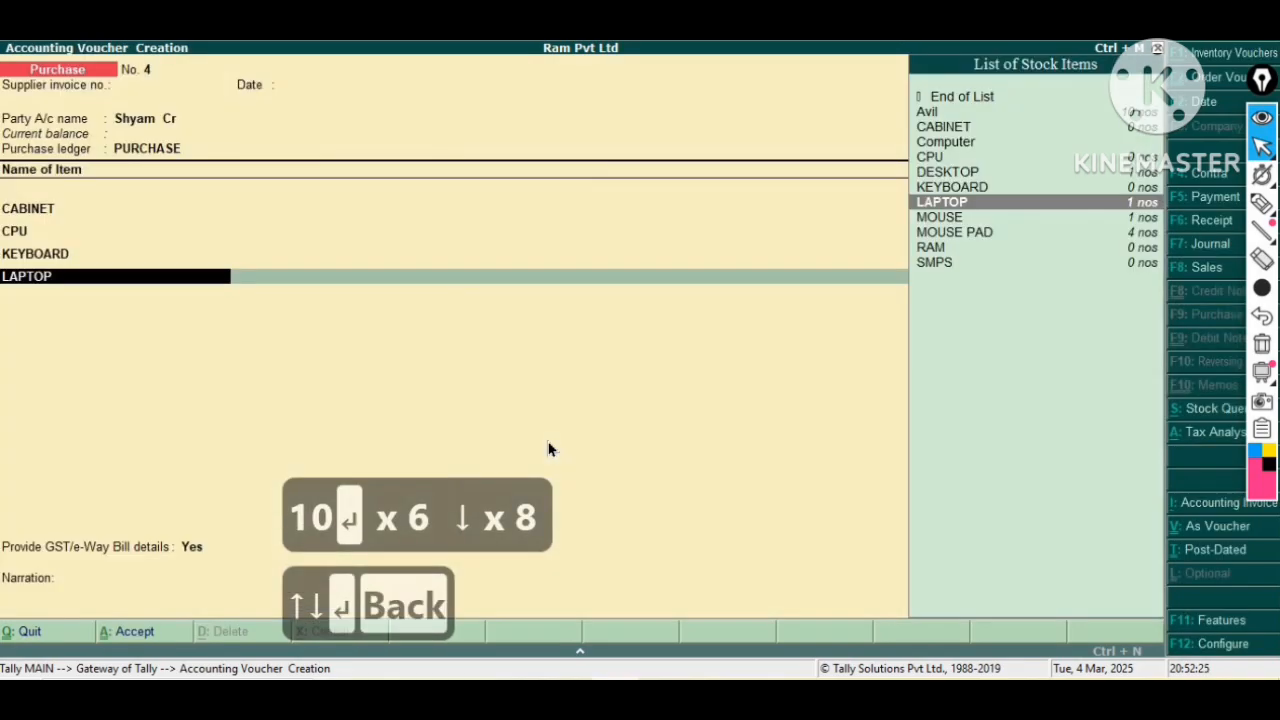
pyautogui.press('Down')
pyautogui.press('Return')
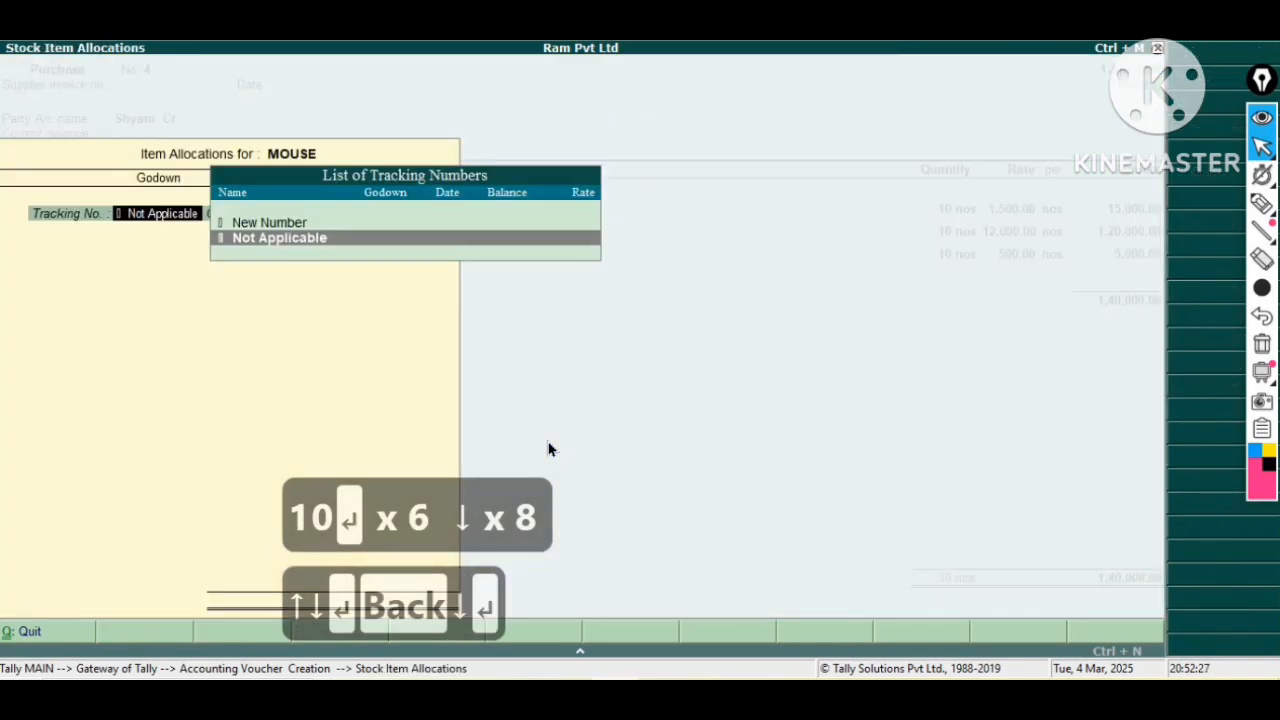
pyautogui.press('Return')
pyautogui.press('Return')
pyautogui.press('Down')
pyautogui.press('Down')
pyautogui.press('Down')
pyautogui.press('Down')
pyautogui.press('Down')
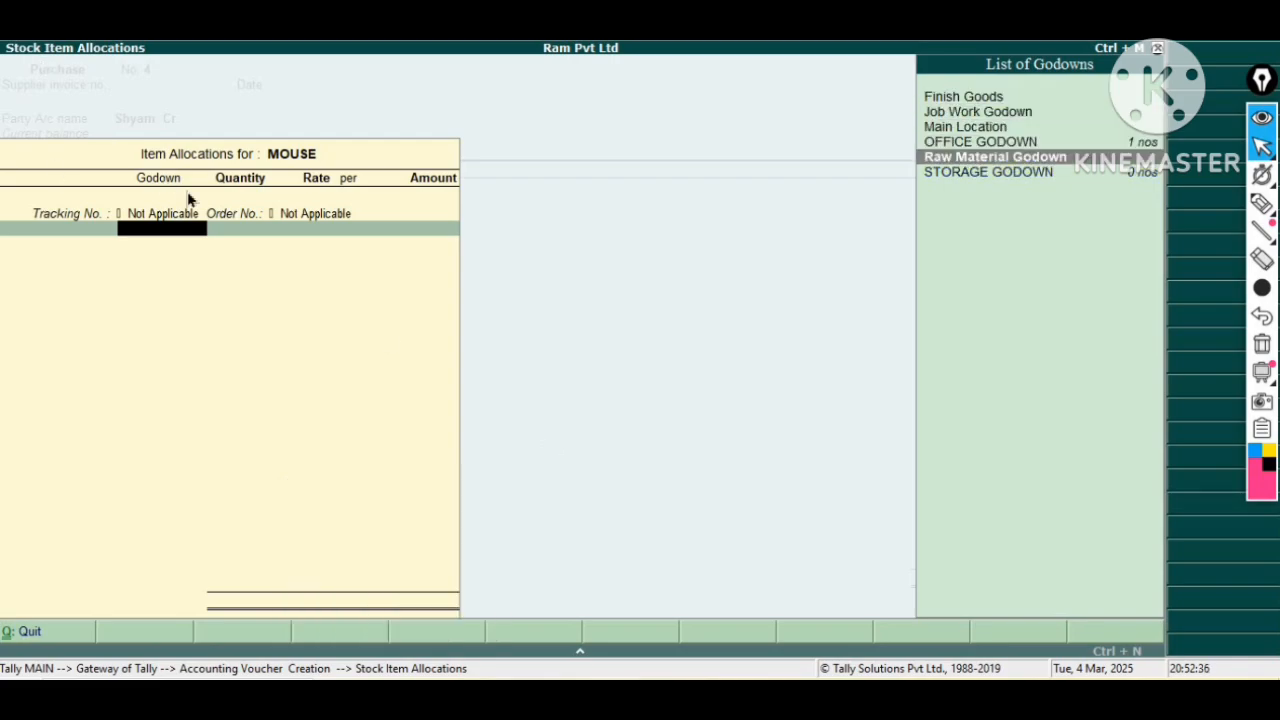
pyautogui.press('Return')
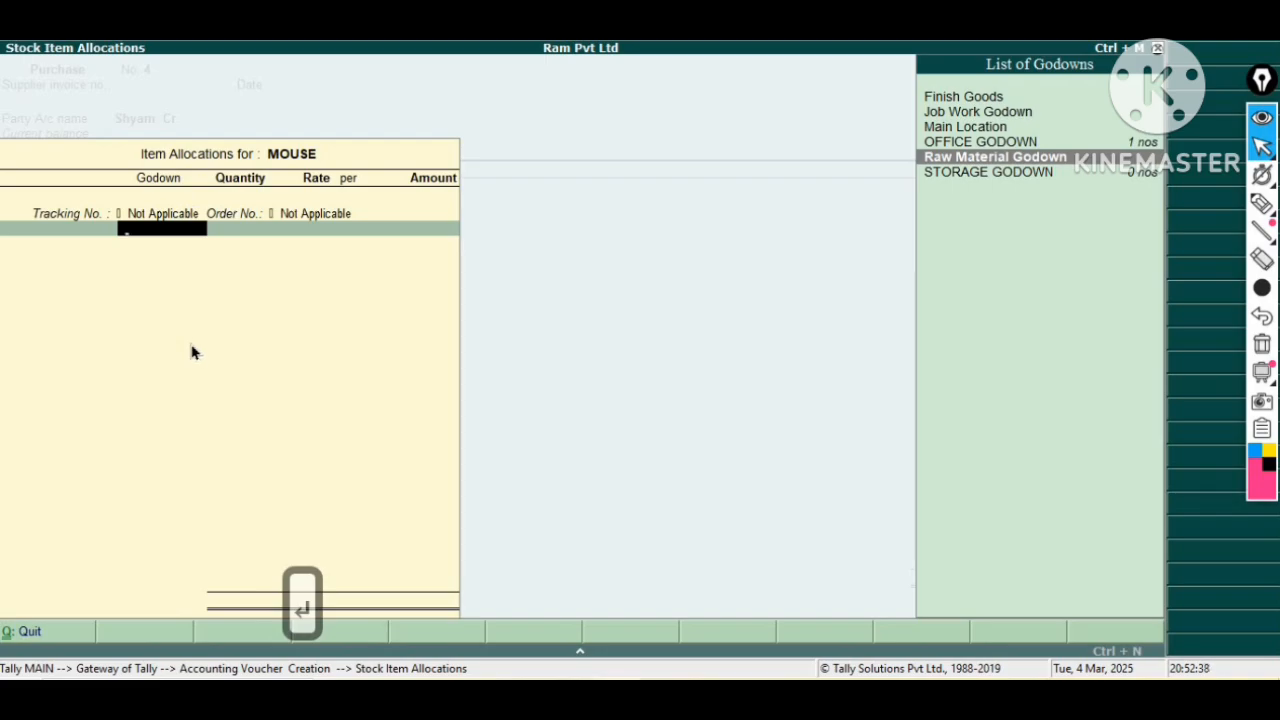
pyautogui.press('Return')
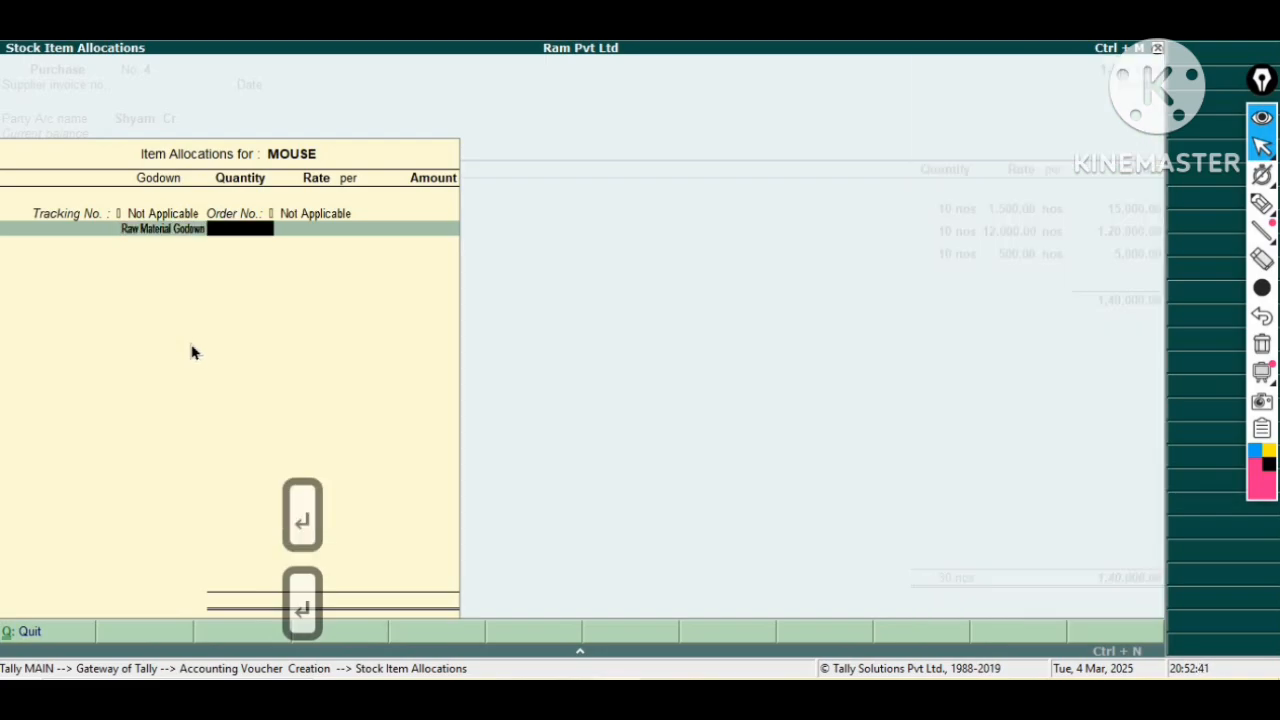
pyautogui.write('10')
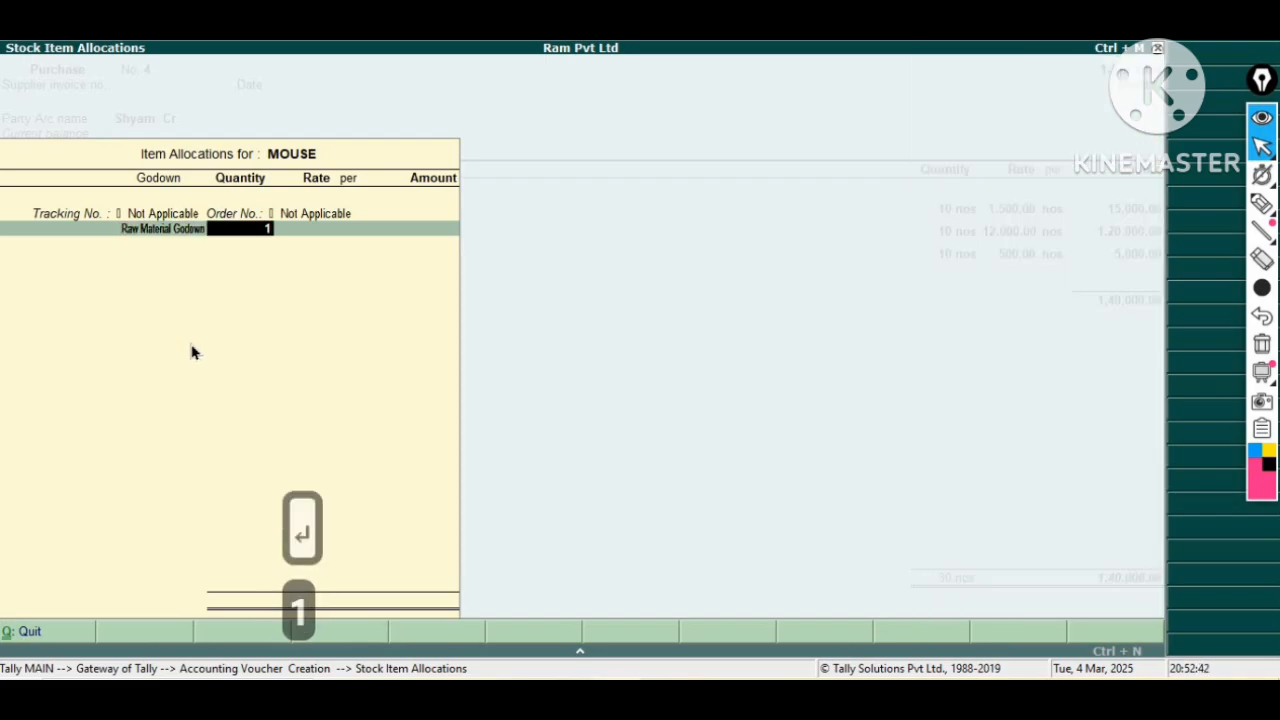
pyautogui.press('Return')
pyautogui.press('Return')
pyautogui.press('Return')
pyautogui.press('Return')
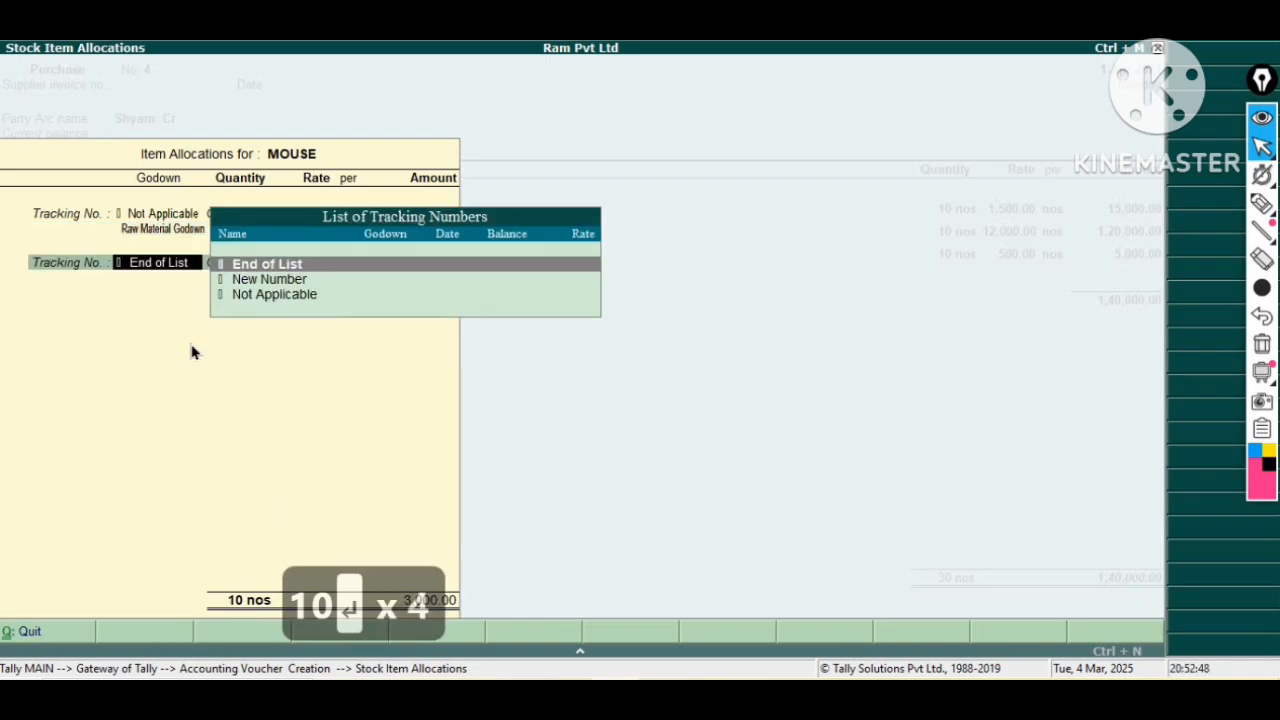
pyautogui.press('Return')
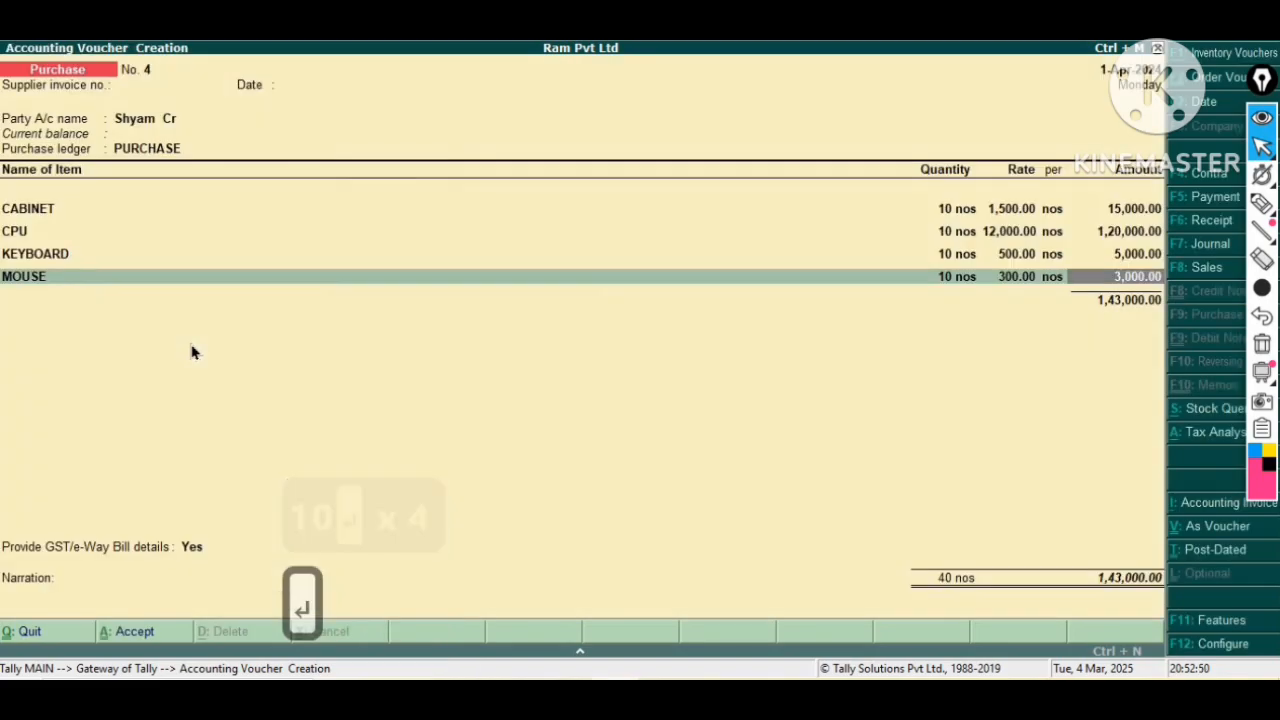
# Add MOUSE PAD to the purchase, allocating 10 nos to Raw Material Godown at a rate of 50.00.
pyautogui.press('Return')
pyautogui.press('Down')
pyautogui.press('Down')
pyautogui.press('Down')
pyautogui.press('Down')
pyautogui.press('Down')
pyautogui.press('Down')
pyautogui.press('Down')
pyautogui.press('Down')
pyautogui.press('Down')
pyautogui.press('Down')
pyautogui.press('Down')
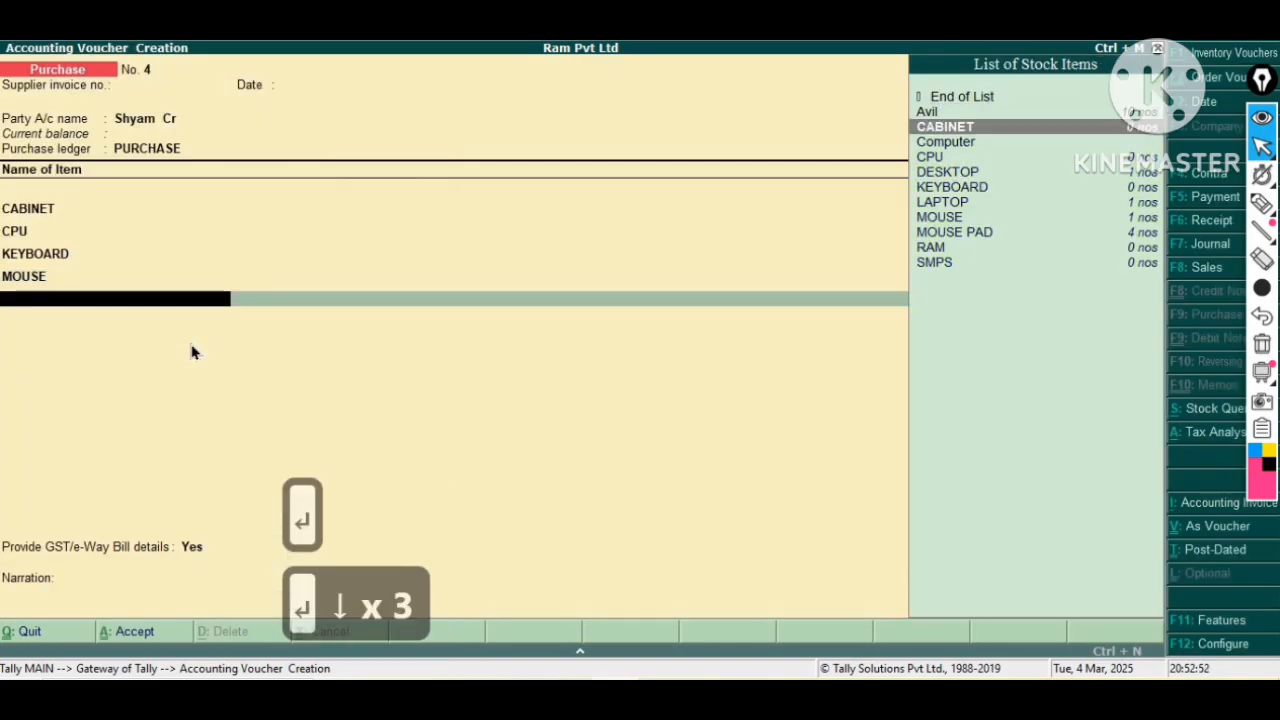
pyautogui.press('Up')
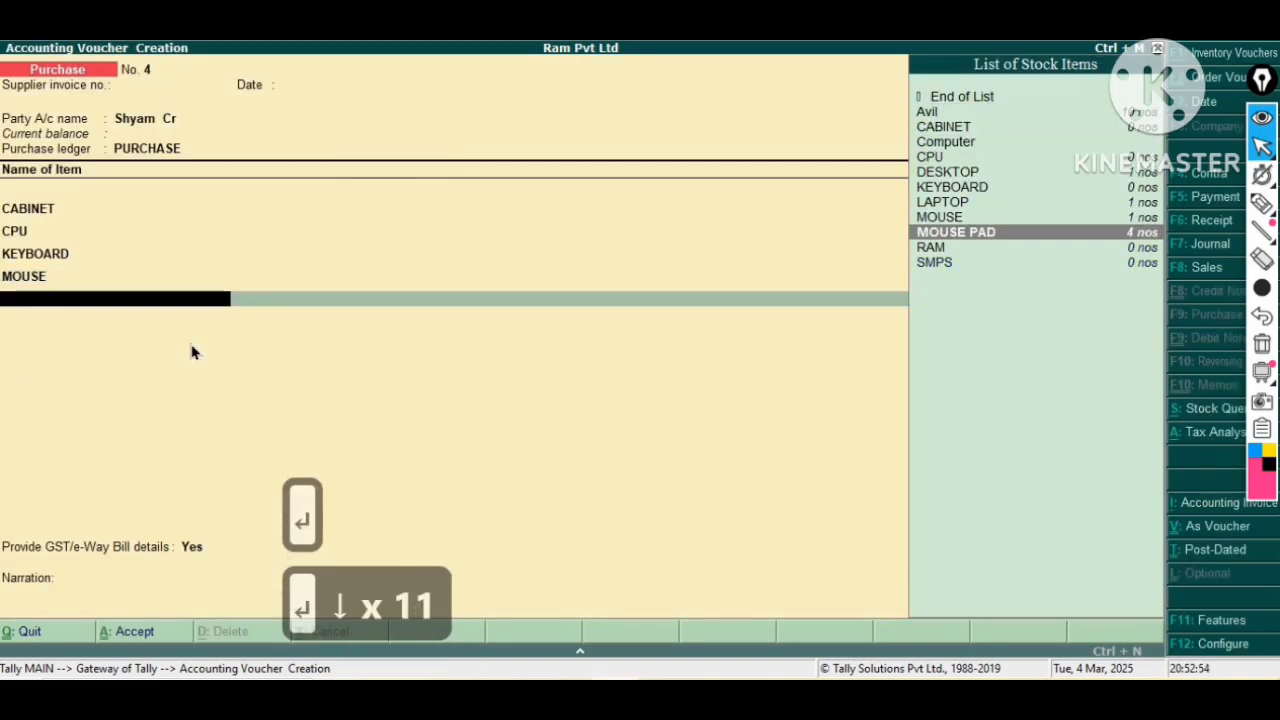
pyautogui.press('Return')
pyautogui.press('Return')
pyautogui.press('Return')
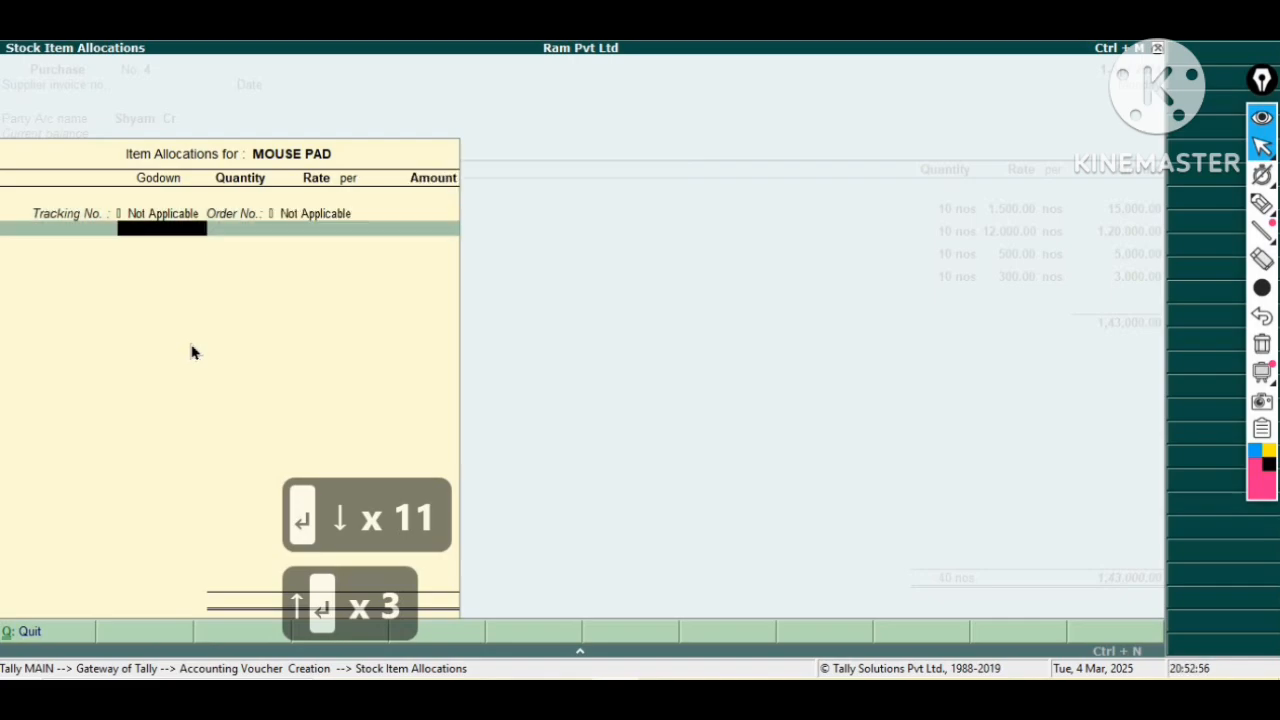
pyautogui.press('Down')
pyautogui.press('Down')
pyautogui.press('Down')
pyautogui.press('Down')
pyautogui.press('Down')
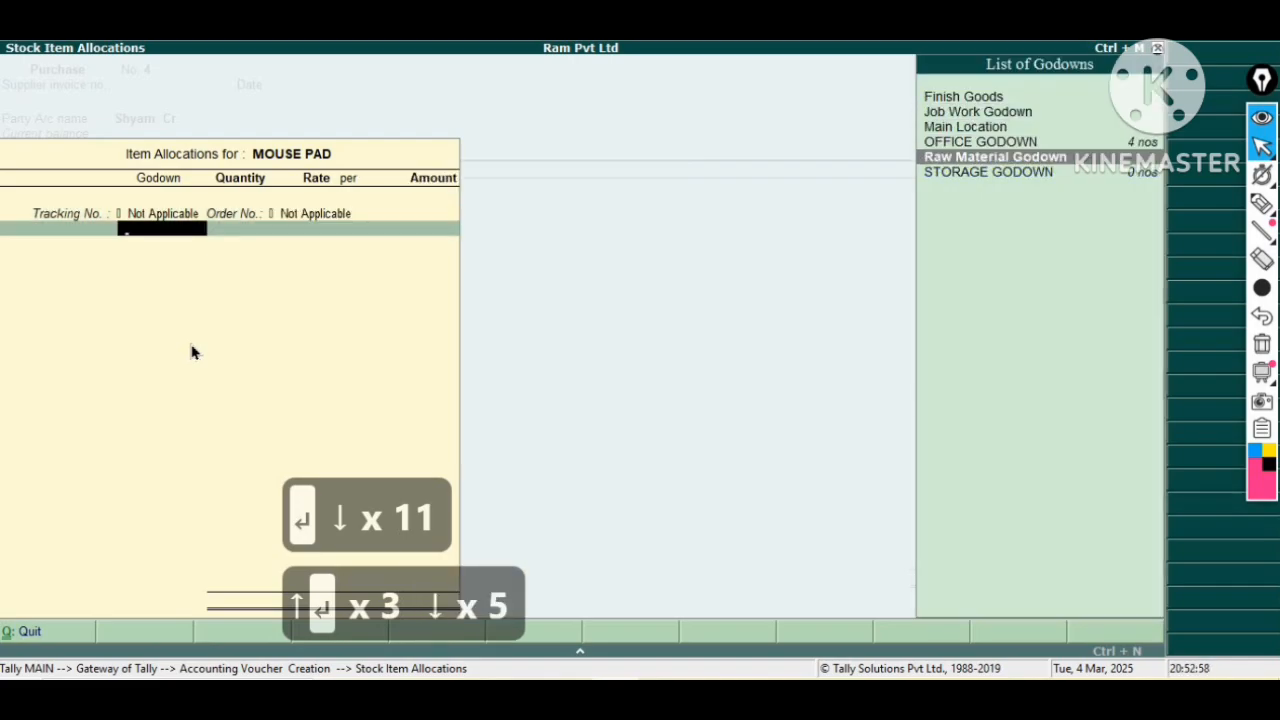
pyautogui.press('Return')
pyautogui.write('10')
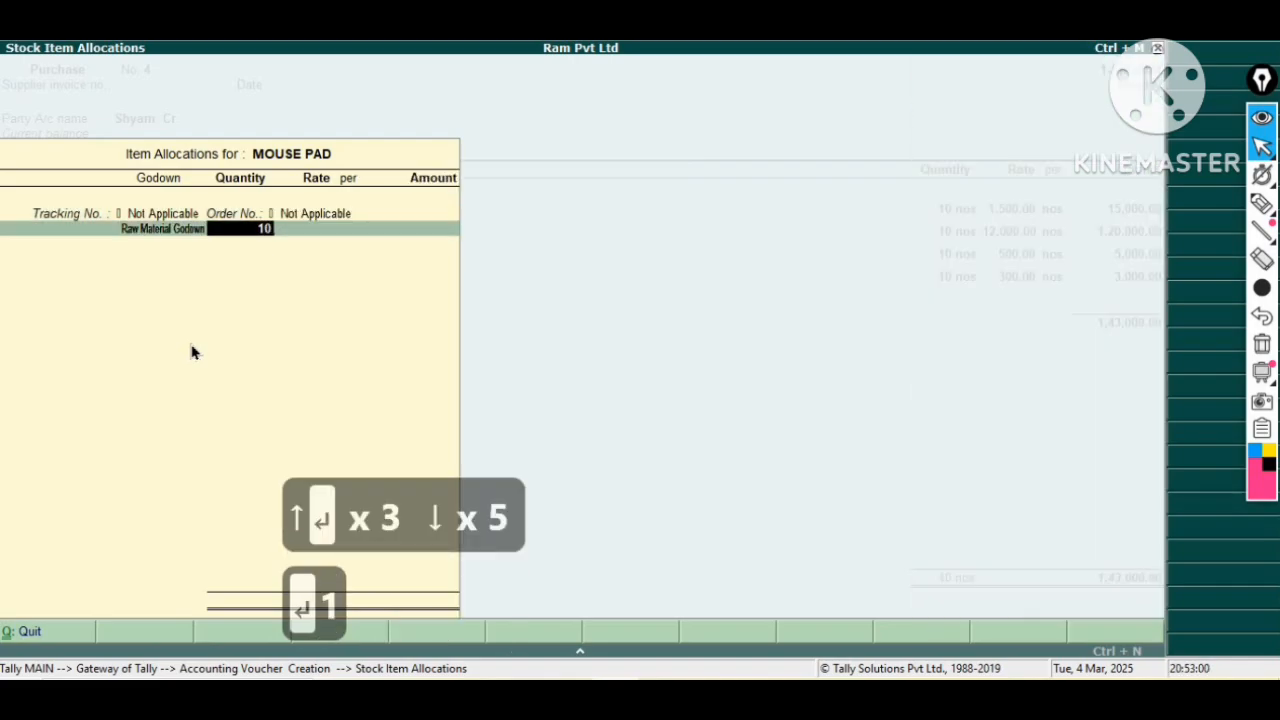
pyautogui.press('Return')
pyautogui.press('Return')
pyautogui.press('Return')
pyautogui.press('Return')
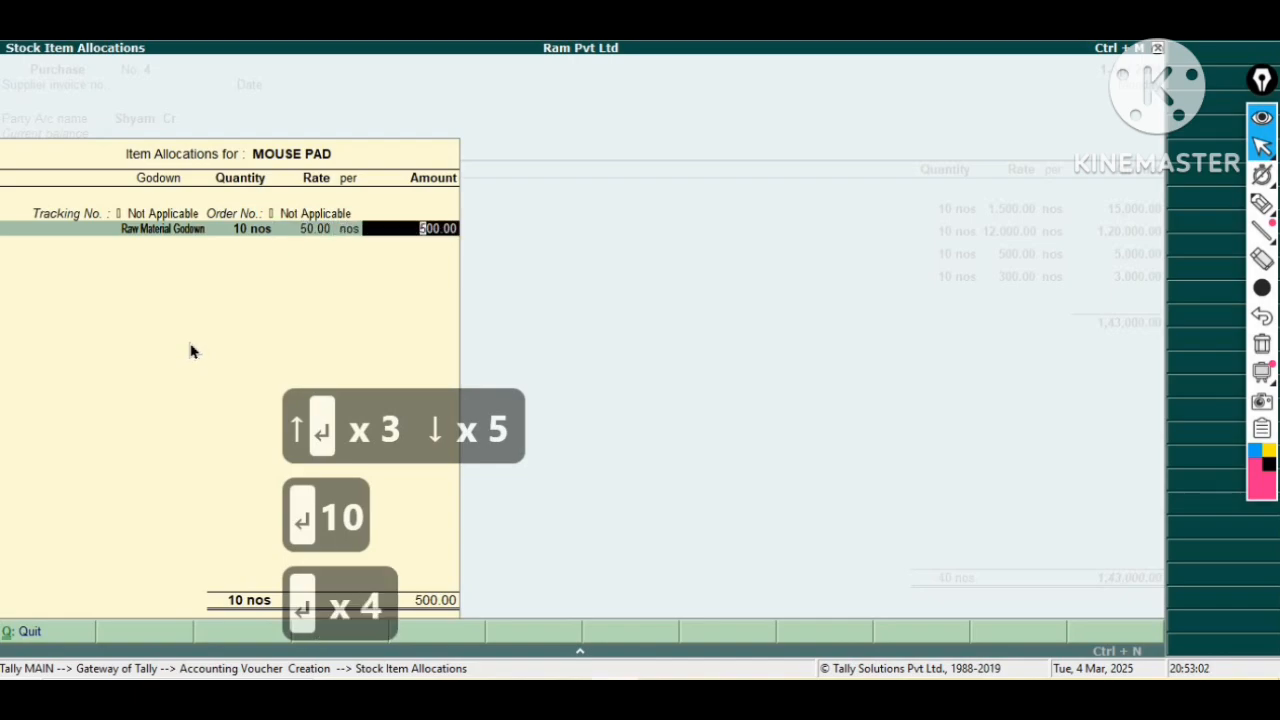
pyautogui.press('Return')
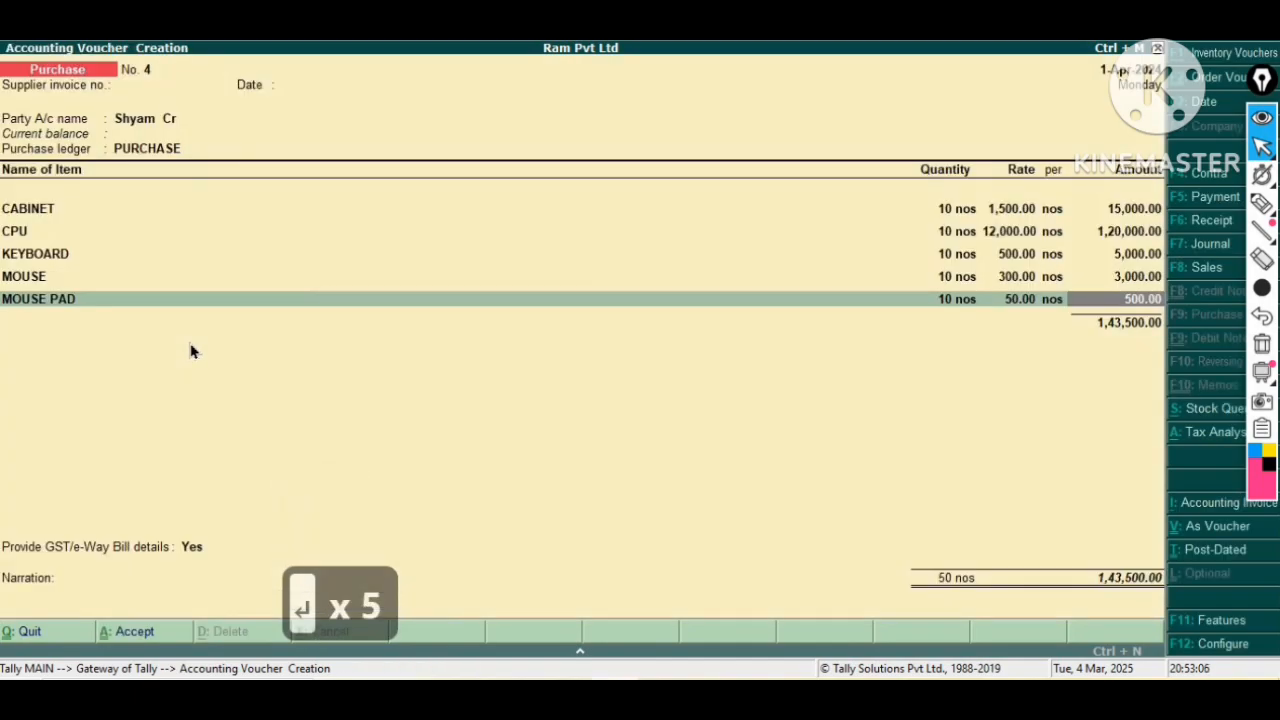
# Go back to the voucher header and enter job order as the supplier invoice number.
pyautogui.press('BackSpace')
pyautogui.press('BackSpace')
pyautogui.press('BackSpace')
pyautogui.press('BackSpace')
pyautogui.press('BackSpace')
pyautogui.press('BackSpace')
pyautogui.press('BackSpace')
pyautogui.press('BackSpace')
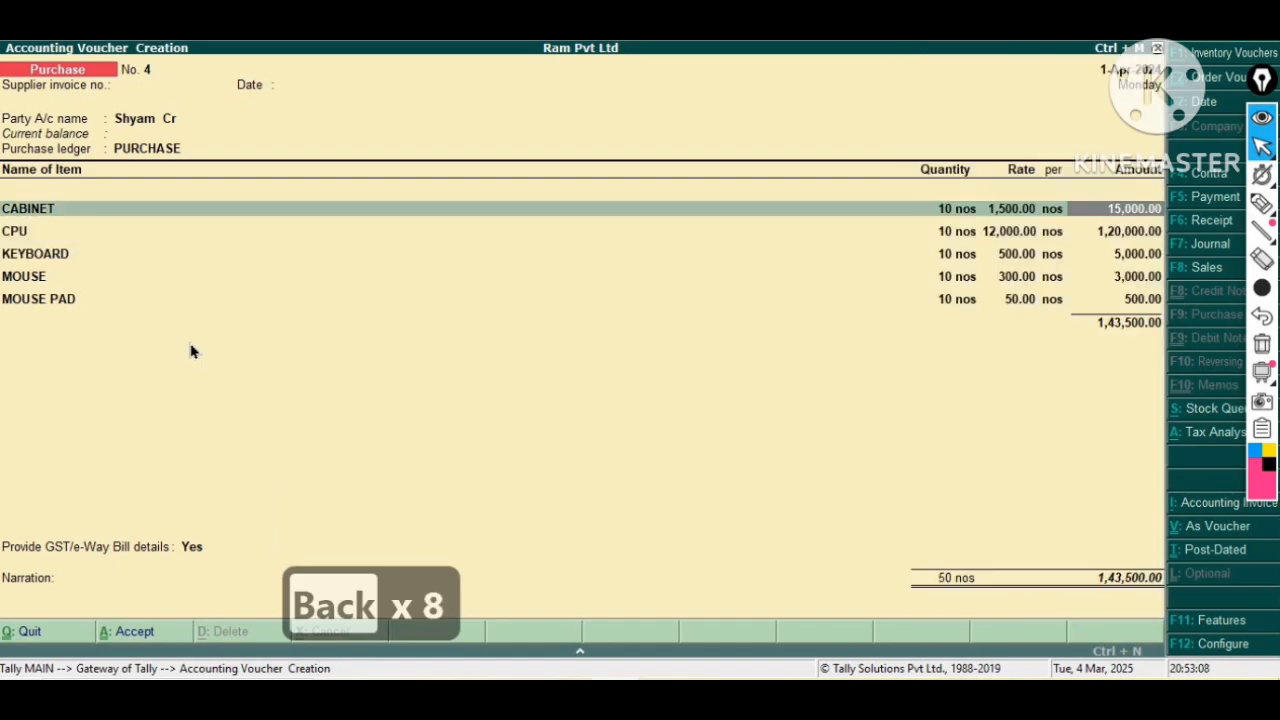
pyautogui.press('BackSpace')
pyautogui.press('BackSpace')
pyautogui.press('BackSpace')
pyautogui.press('BackSpace')
pyautogui.press('BackSpace')
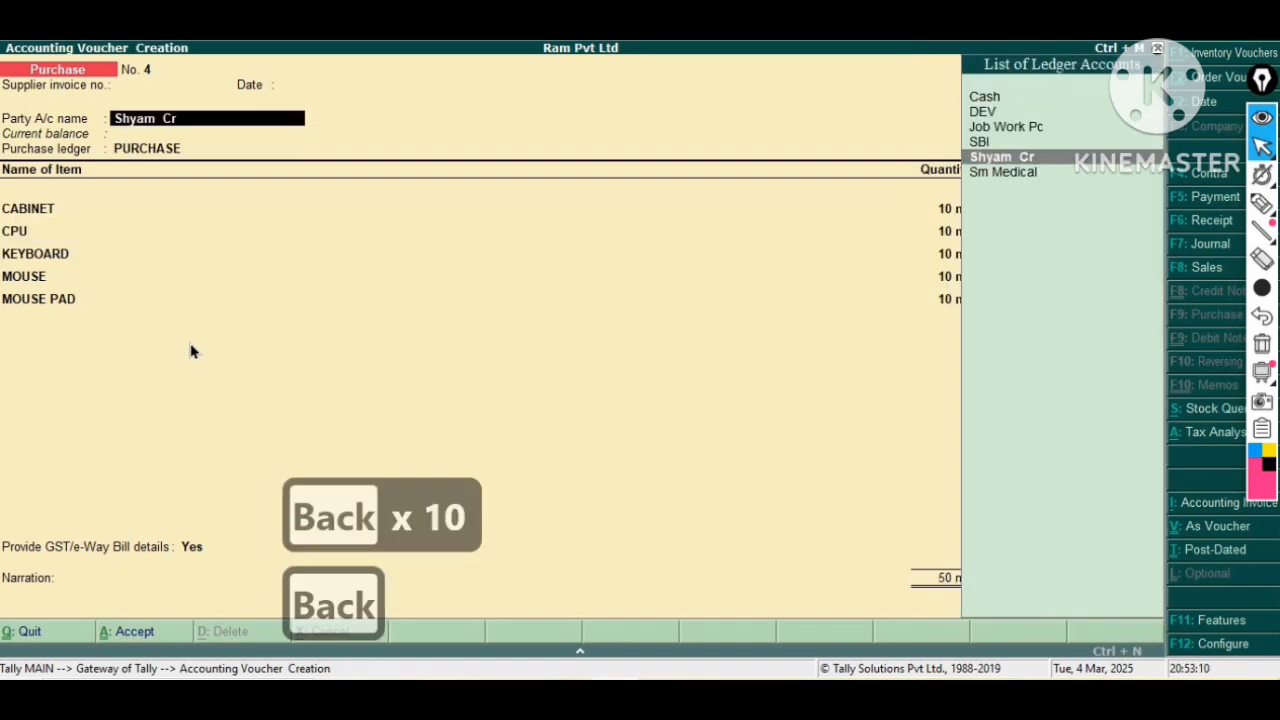
pyautogui.write('job')
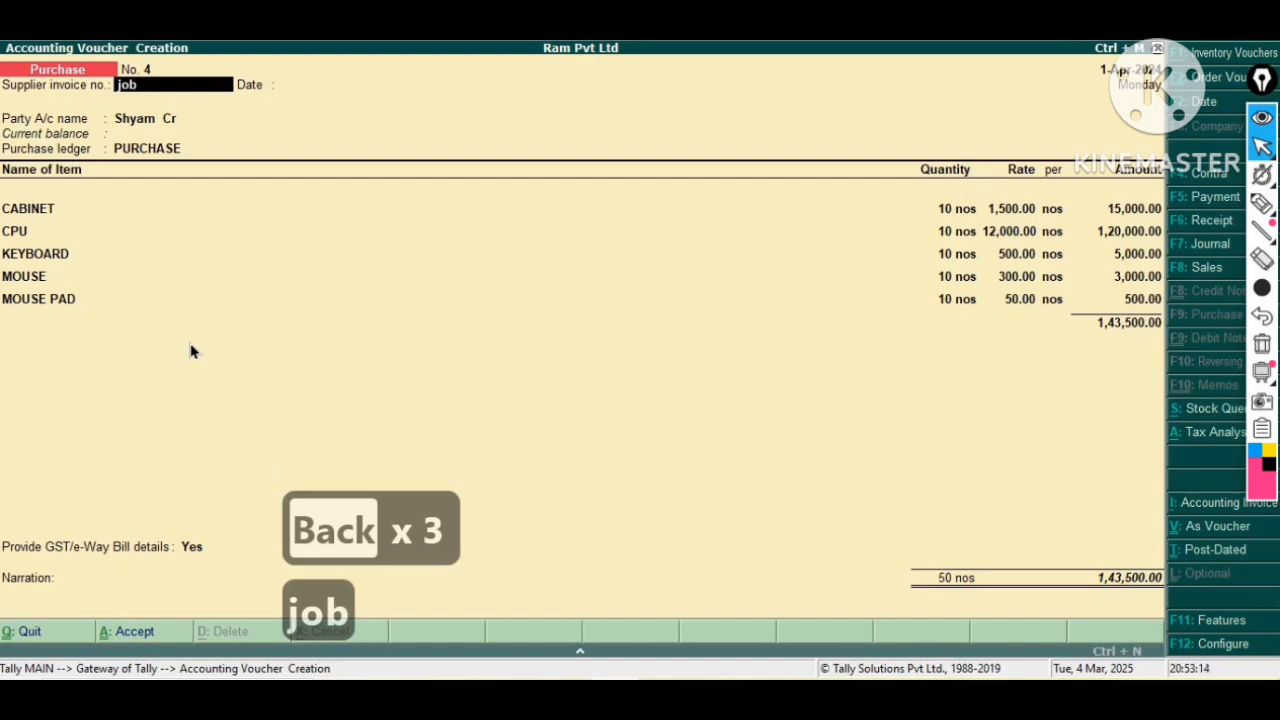
pyautogui.write(' o')
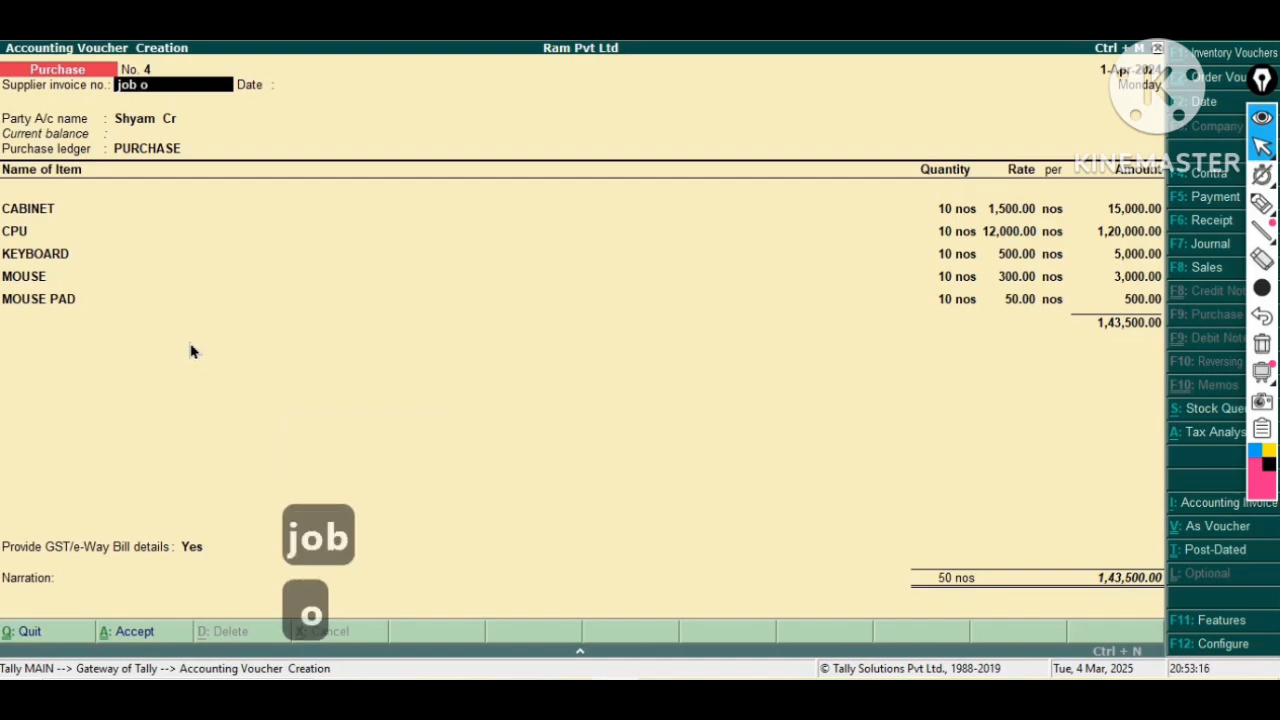
pyautogui.write('u')
pyautogui.press('BackSpace')
pyautogui.write('rder')
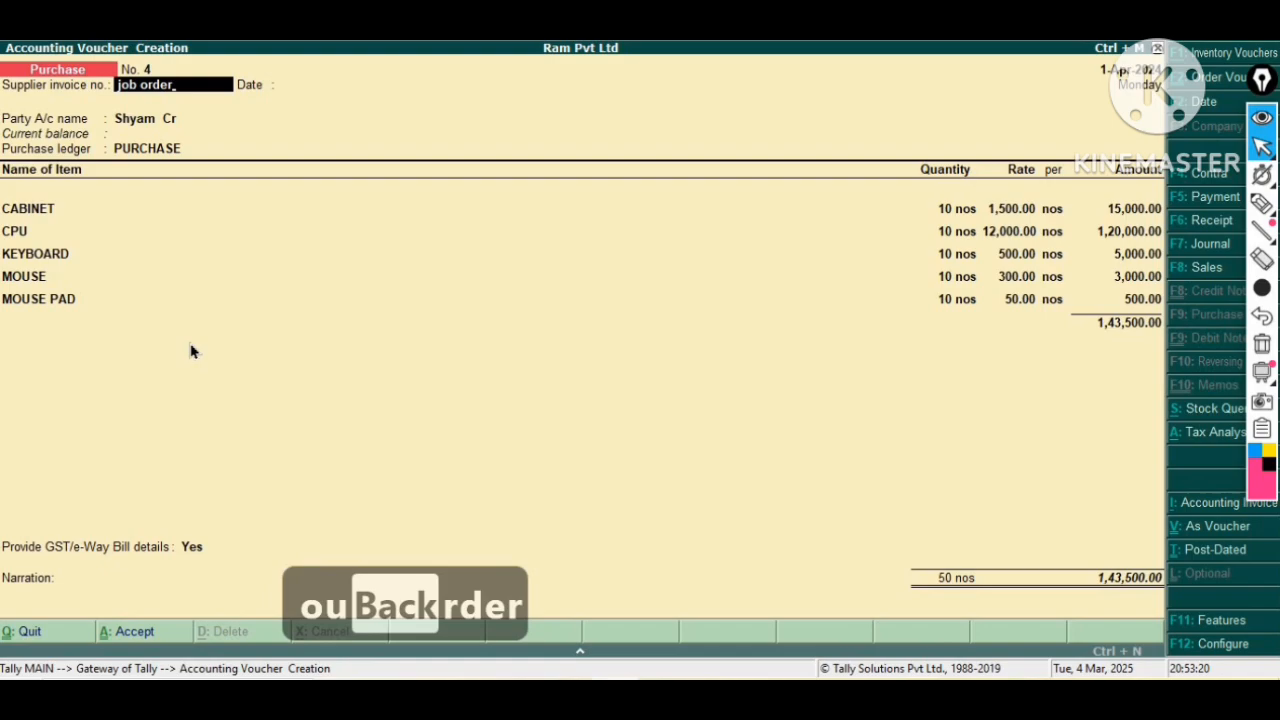
pyautogui.press('Return')
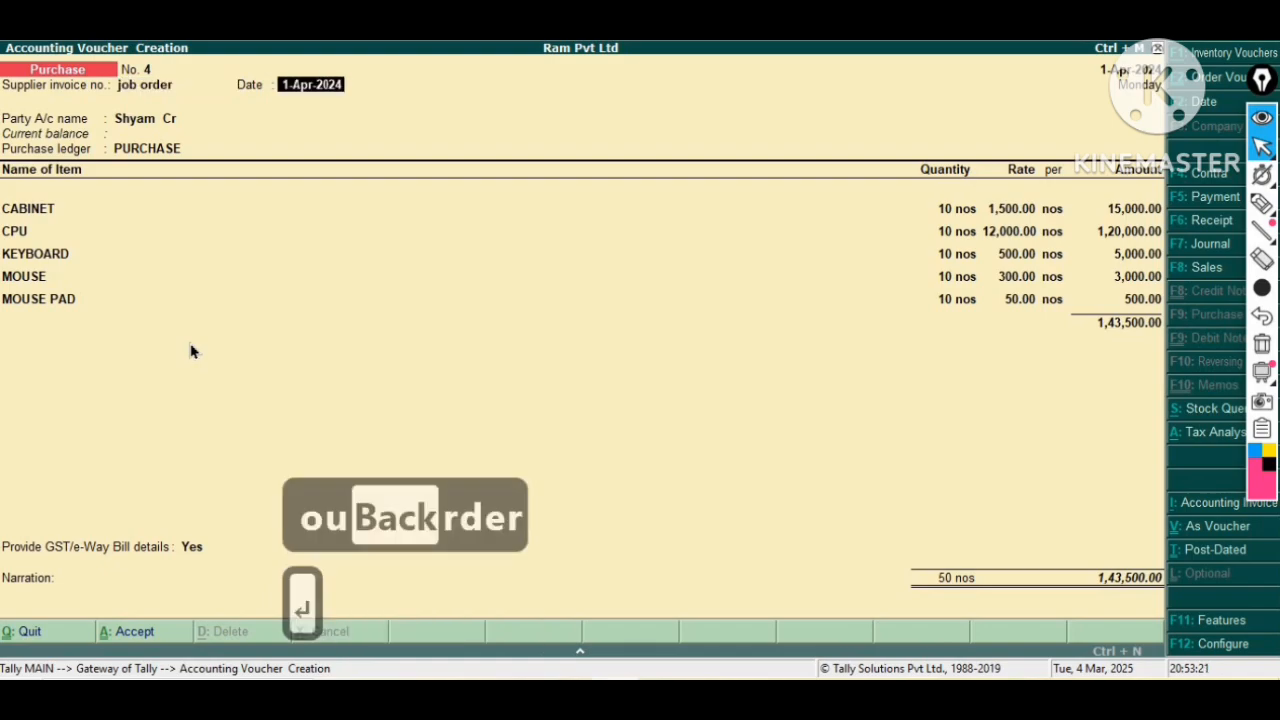
# Move through the party details and each existing item's allocations unchanged to reach a new item line.
pyautogui.press('Return')
pyautogui.press('Return')
pyautogui.press('Return')
pyautogui.press('Return')
pyautogui.press('Return')
pyautogui.press('Return')
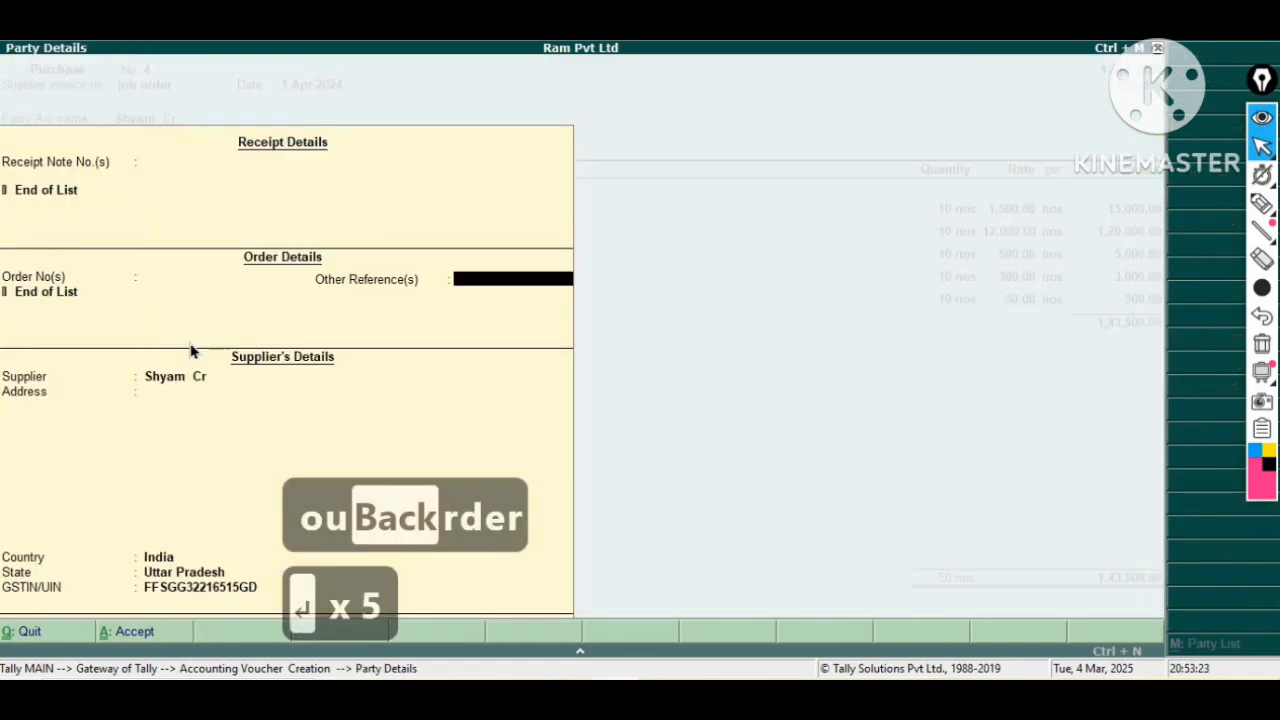
pyautogui.press('Return')
pyautogui.press('Return')
pyautogui.press('Return')
pyautogui.press('Return')
pyautogui.press('Return')
pyautogui.press('Return')
pyautogui.press('Return')
pyautogui.press('Return')
pyautogui.press('Return')
pyautogui.press('Return')
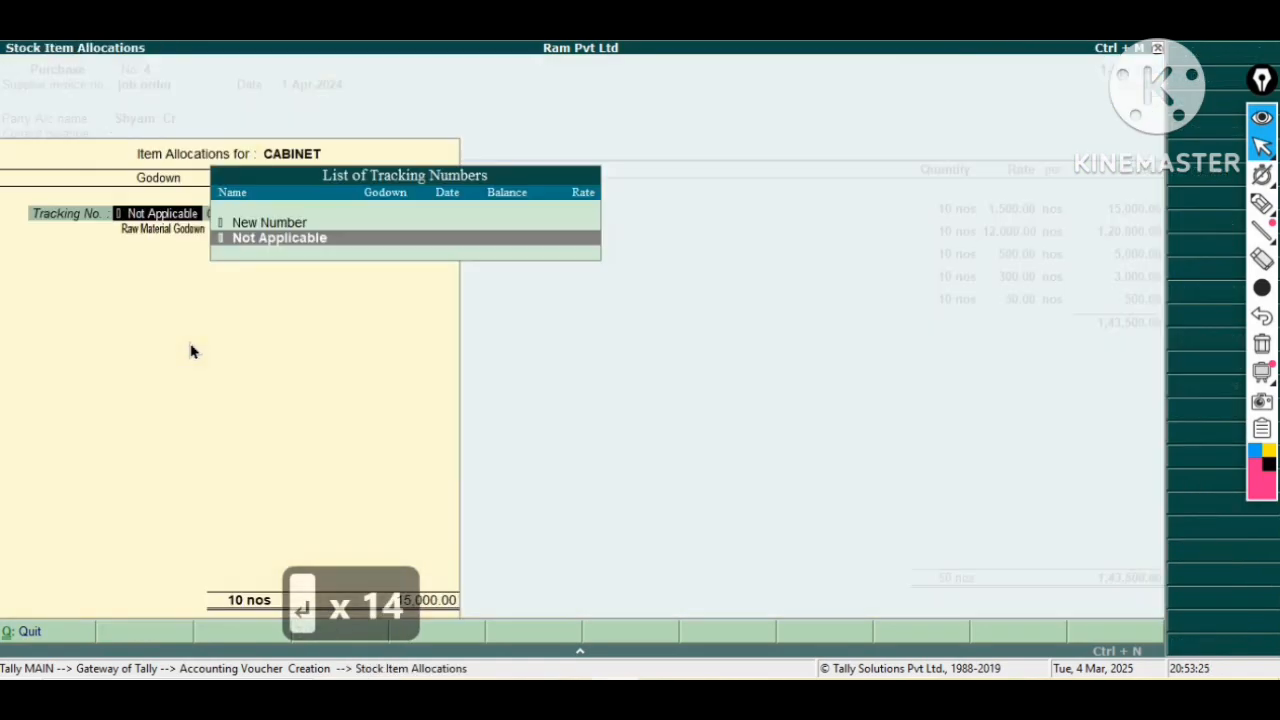
pyautogui.press('Return')
pyautogui.press('Return')
pyautogui.press('Return')
pyautogui.press('Return')
pyautogui.press('Return')
pyautogui.press('Return')
pyautogui.press('Return')
pyautogui.press('Return')
pyautogui.press('Return')
pyautogui.press('Return')
pyautogui.press('Return')
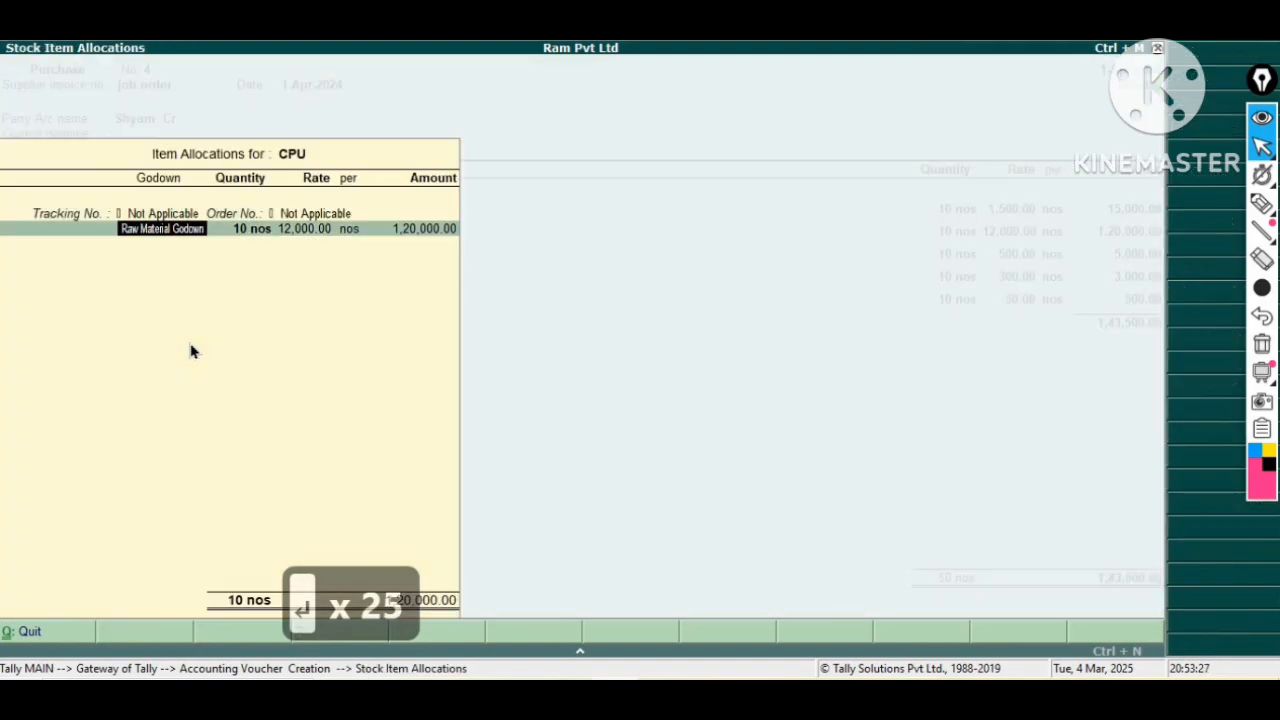
pyautogui.press('Return')
pyautogui.press('Return')
pyautogui.press('Return')
pyautogui.press('Return')
pyautogui.press('Return')
pyautogui.press('Return')
pyautogui.press('Return')
pyautogui.press('Return')
pyautogui.press('Return')
pyautogui.press('Return')
pyautogui.press('Return')
pyautogui.press('Return')
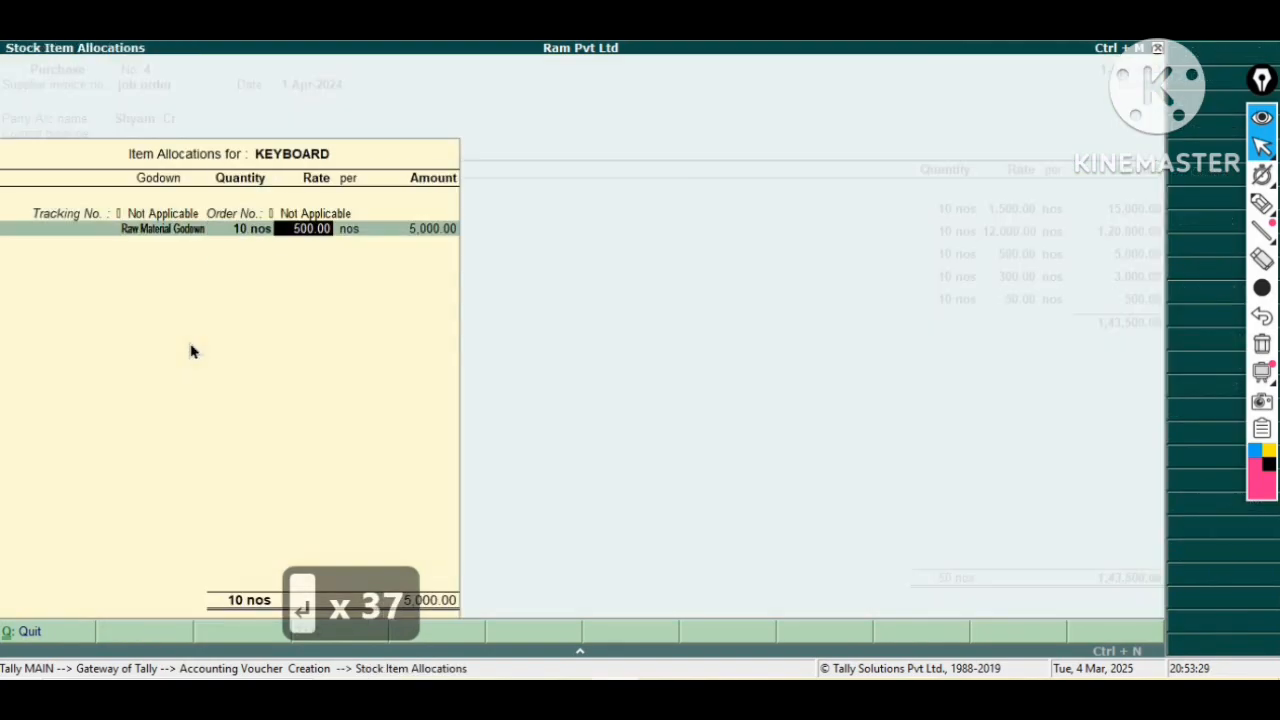
pyautogui.press('Return')
pyautogui.press('Return')
pyautogui.press('Return')
pyautogui.press('Return')
pyautogui.press('Return')
pyautogui.press('Return')
pyautogui.press('Return')
pyautogui.press('Return')
pyautogui.press('Return')
pyautogui.press('Return')
pyautogui.press('Return')
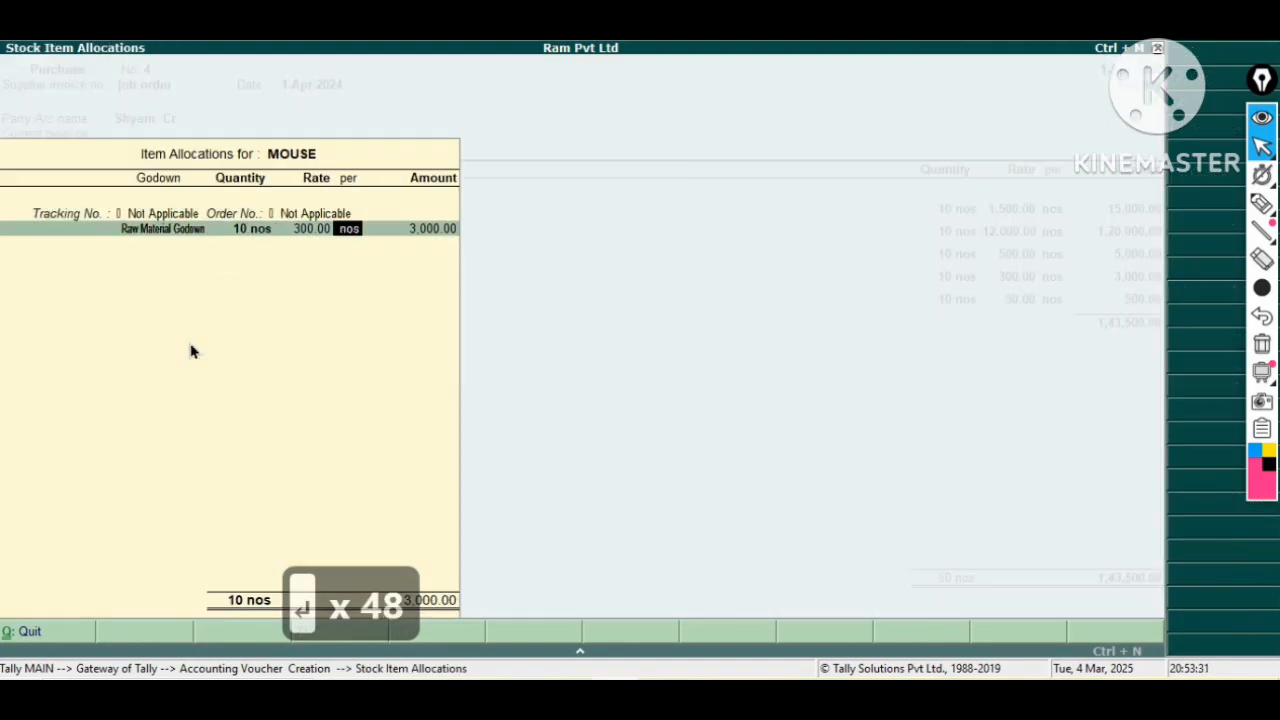
pyautogui.press('Return')
pyautogui.press('Return')
pyautogui.press('Return')
pyautogui.press('Return')
pyautogui.press('Return')
pyautogui.press('Return')
pyautogui.press('Return')
pyautogui.press('Return')
pyautogui.press('Return')
pyautogui.press('Return')
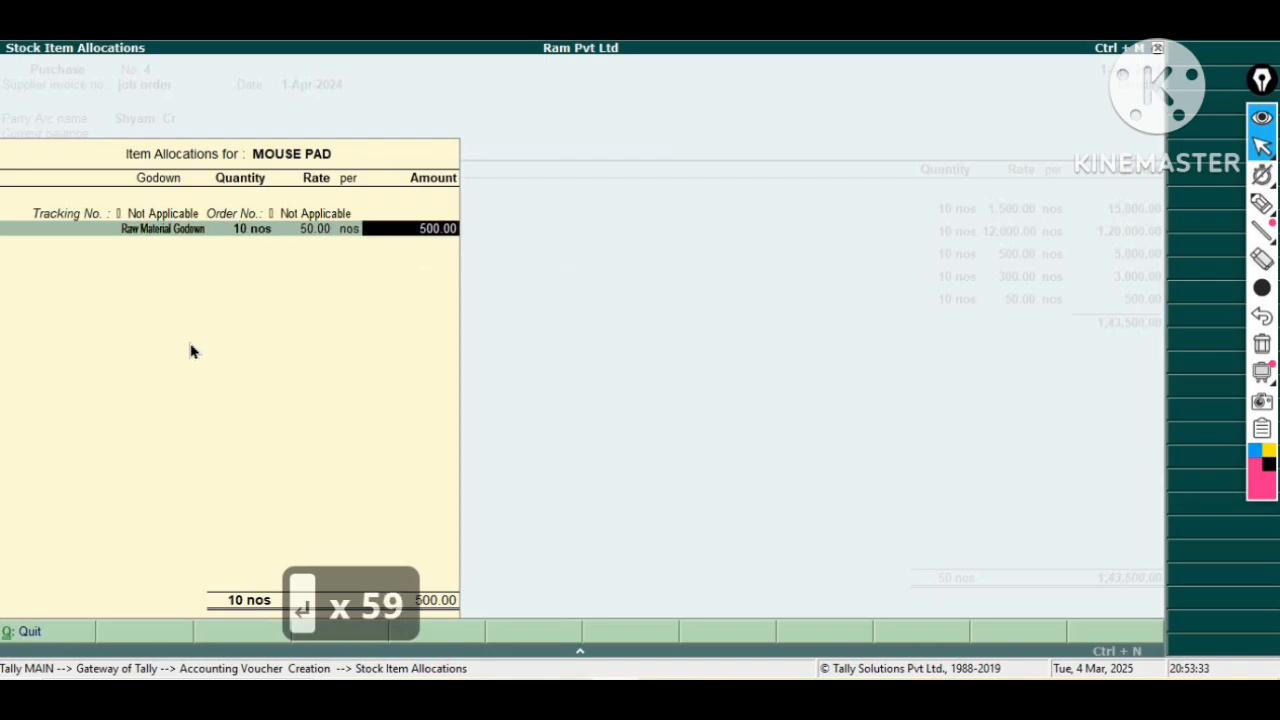
pyautogui.press('Return')
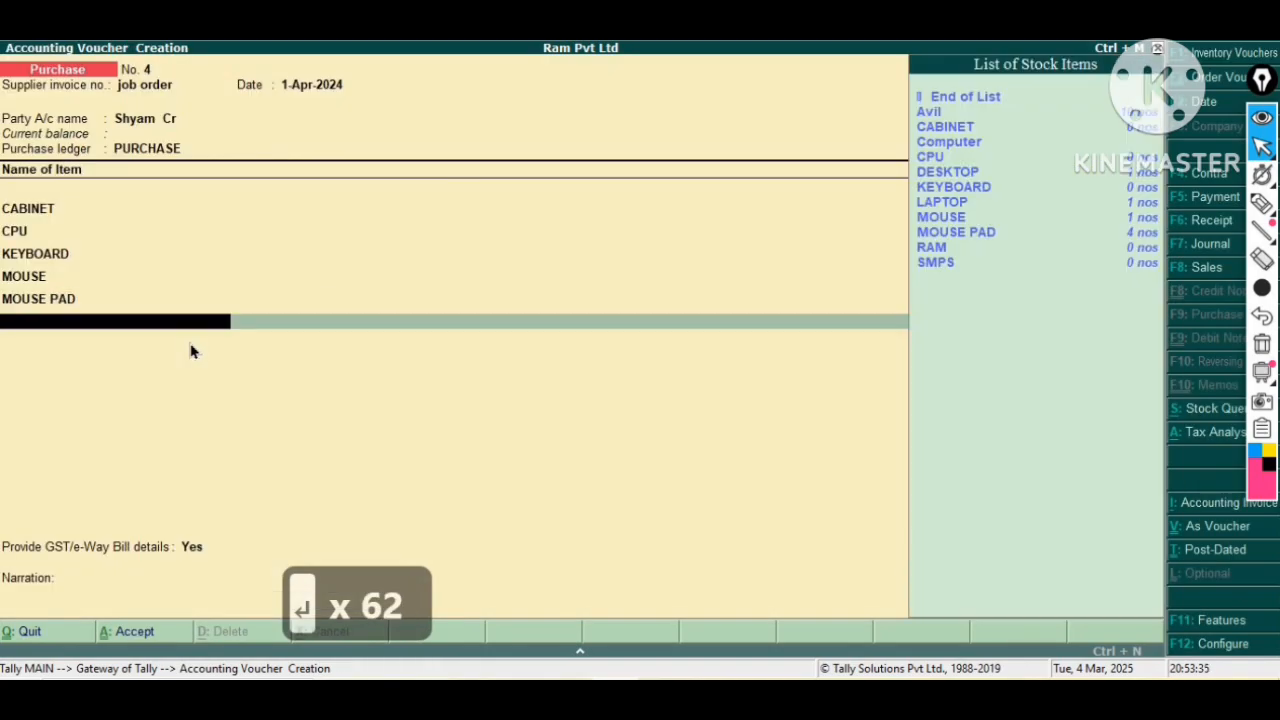
# Add RAM to the purchase, allocating 10 nos to Raw Material Godown at a rate of 700.00.
pyautogui.press('Down')
pyautogui.press('Down')
pyautogui.press('Down')
pyautogui.press('Down')
pyautogui.press('Down')
pyautogui.press('Down')
pyautogui.press('Down')
pyautogui.press('Down')
pyautogui.press('Down')
pyautogui.press('Down')
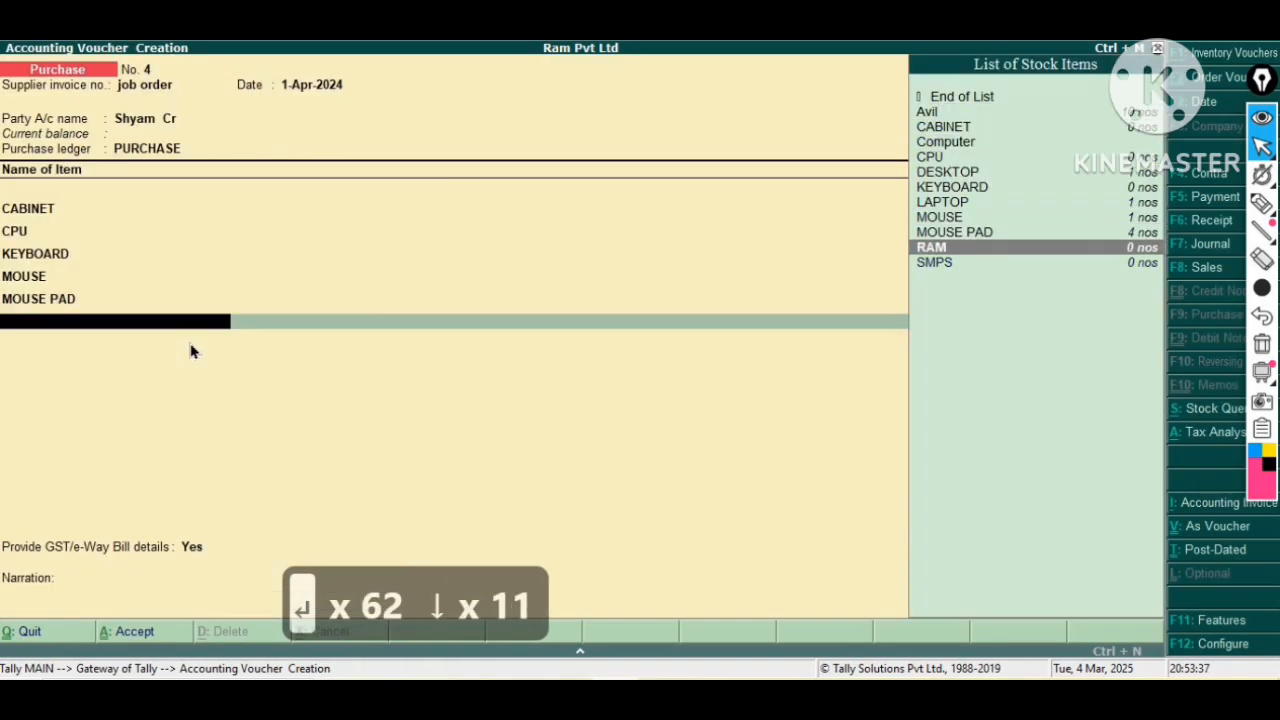
pyautogui.press('Return')
pyautogui.press('Return')
pyautogui.press('Return')
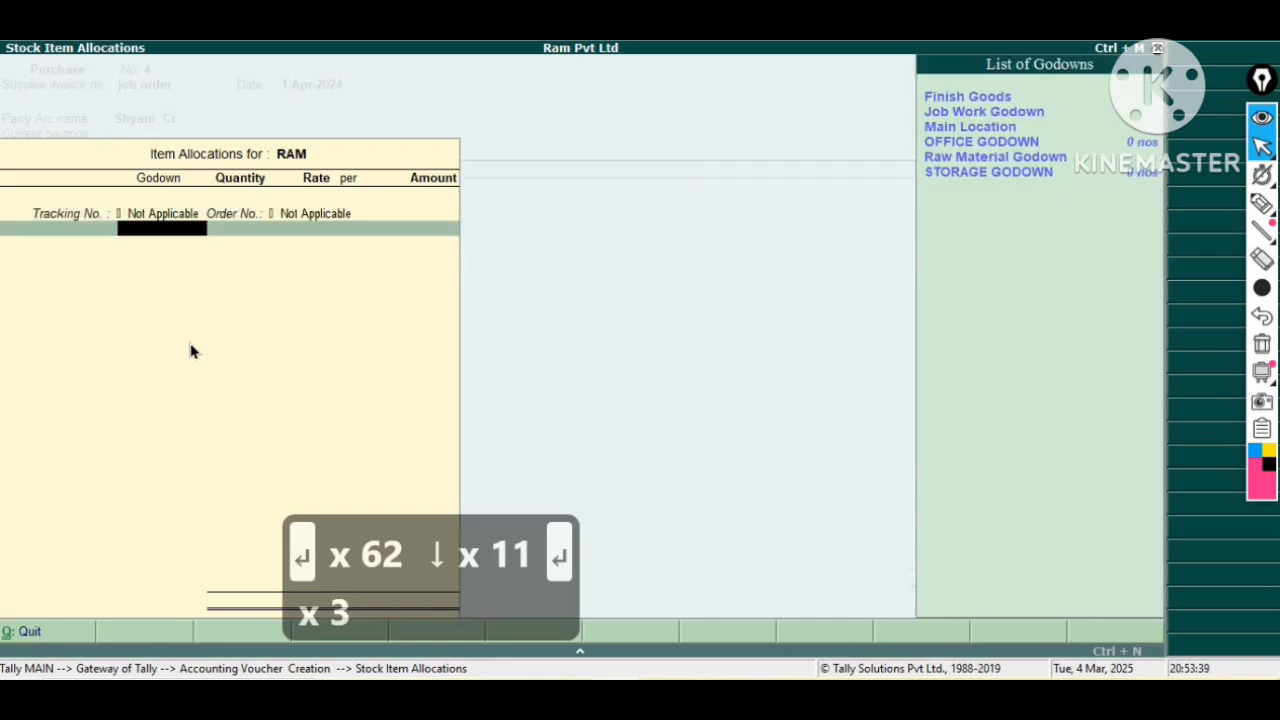
pyautogui.press('Down')
pyautogui.press('Down')
pyautogui.press('Down')
pyautogui.press('Down')
pyautogui.press('Down')
pyautogui.press('Return')
pyautogui.write('10')
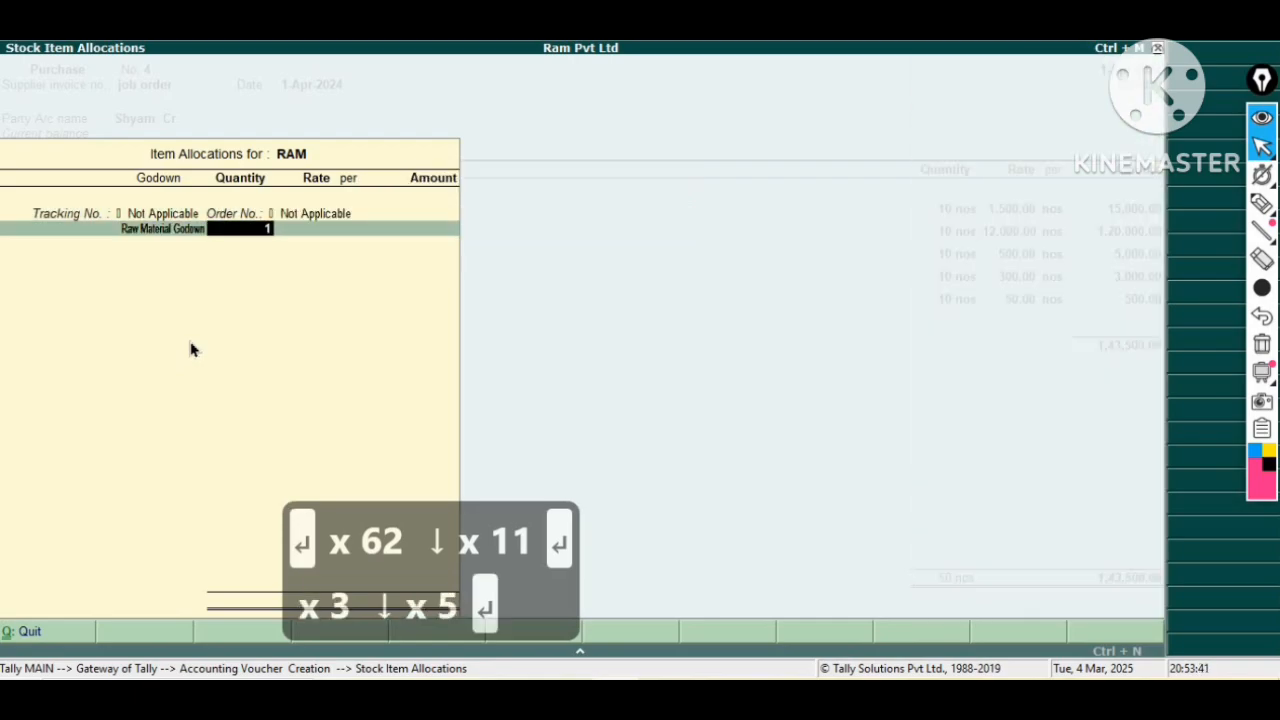
pyautogui.press('Return')
pyautogui.press('Return')
pyautogui.press('Return')
pyautogui.press('Return')
pyautogui.press('Return')
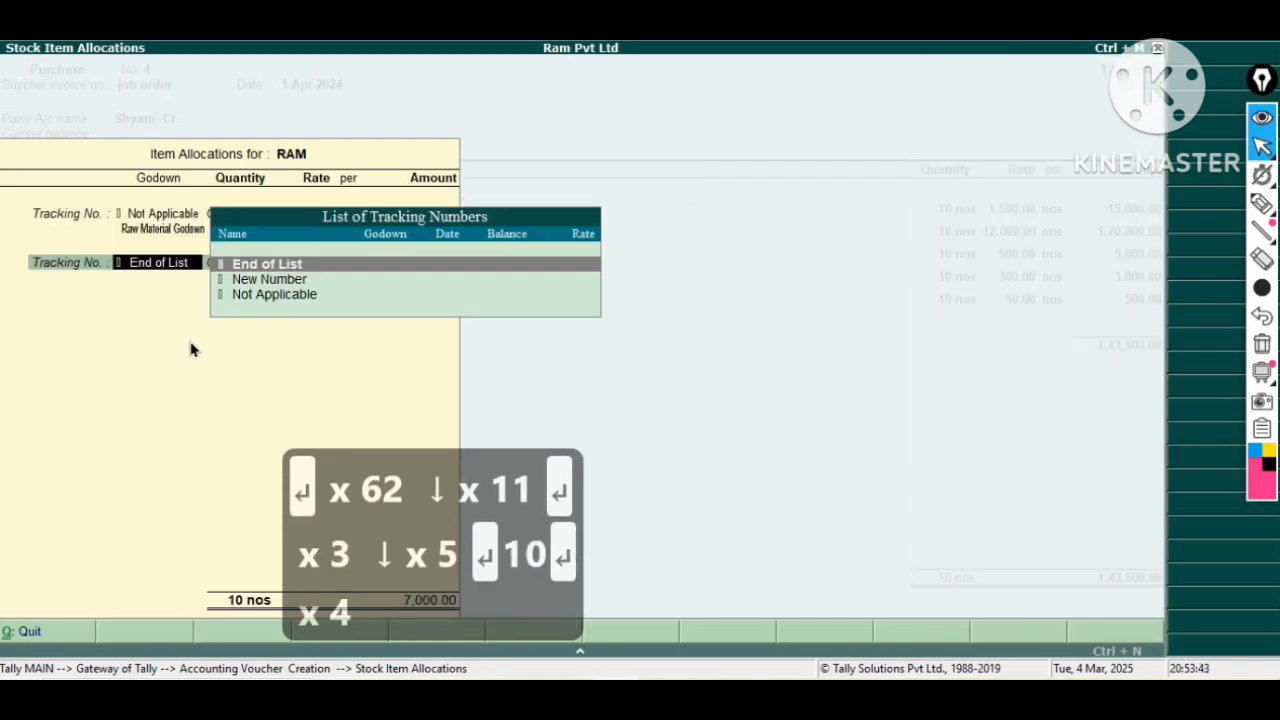
pyautogui.press('Return')
# Add SMPS to the purchase, allocating 10 nos to Raw Material Godown at a rate of 700.00.
pyautogui.press('Down')
pyautogui.press('Down')
pyautogui.press('Down')
pyautogui.press('Down')
pyautogui.press('Down')
pyautogui.press('Down')
pyautogui.press('Down')
pyautogui.press('Down')
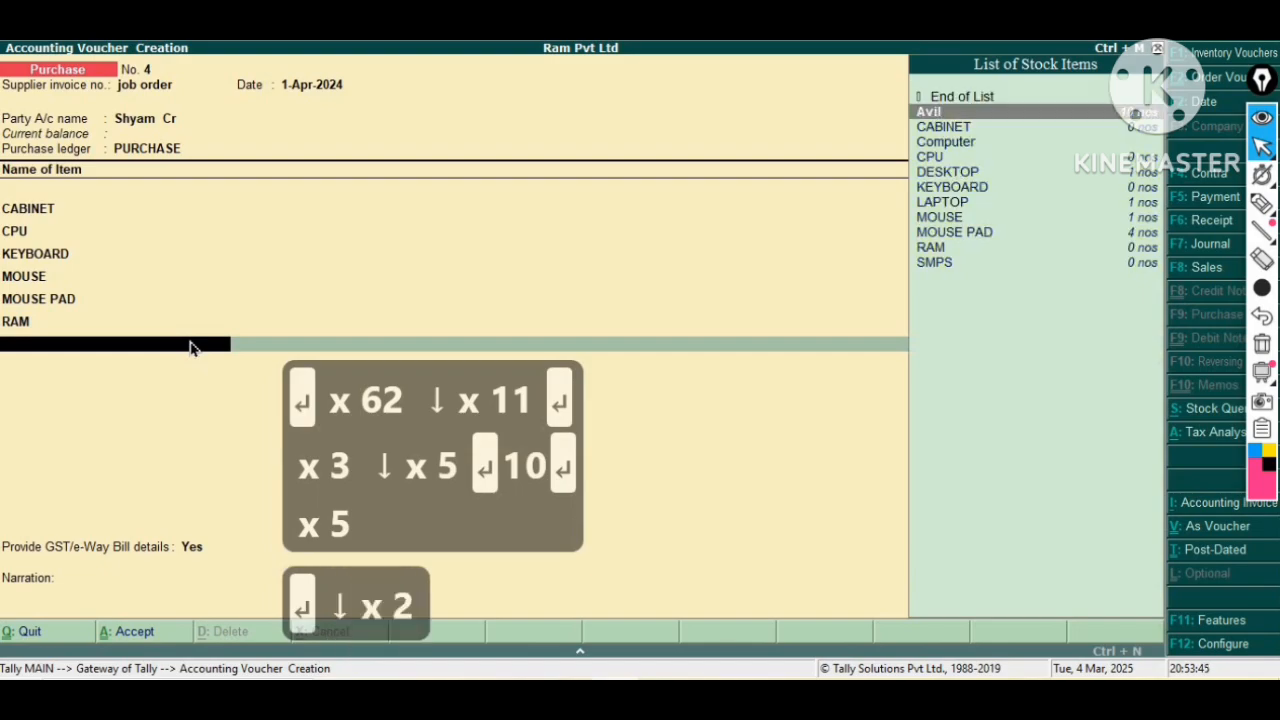
pyautogui.press('Down')
pyautogui.press('Down')
pyautogui.press('Down')
pyautogui.press('Down')
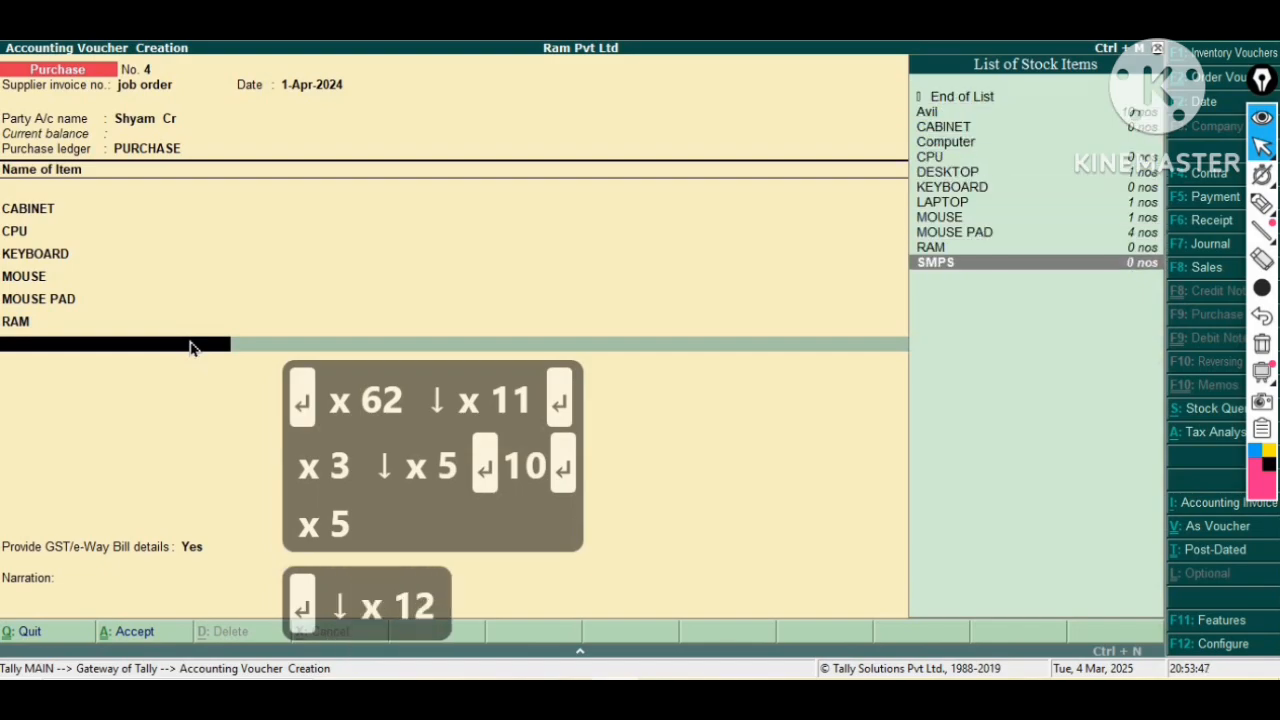
pyautogui.press('Return')
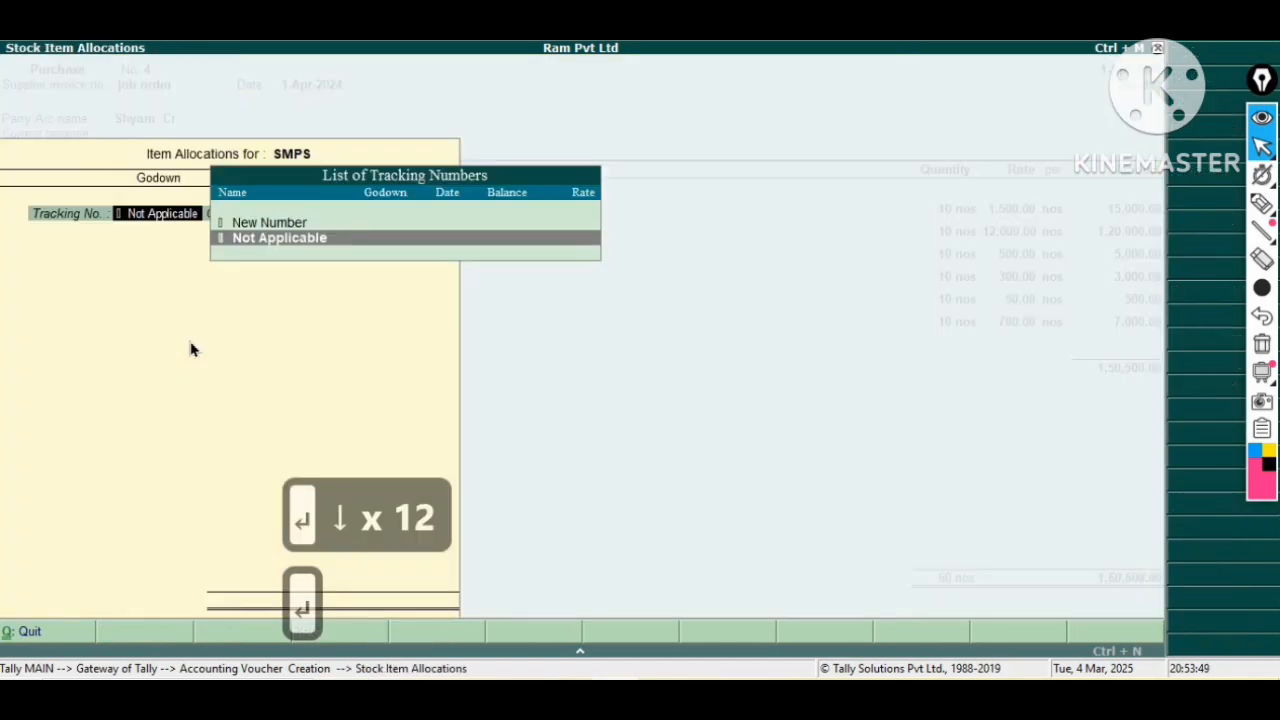
pyautogui.press('Return')
pyautogui.press('Return')
pyautogui.press('Down')
pyautogui.press('Down')
pyautogui.press('Down')
pyautogui.press('Down')
pyautogui.press('Down')
pyautogui.press('Down')
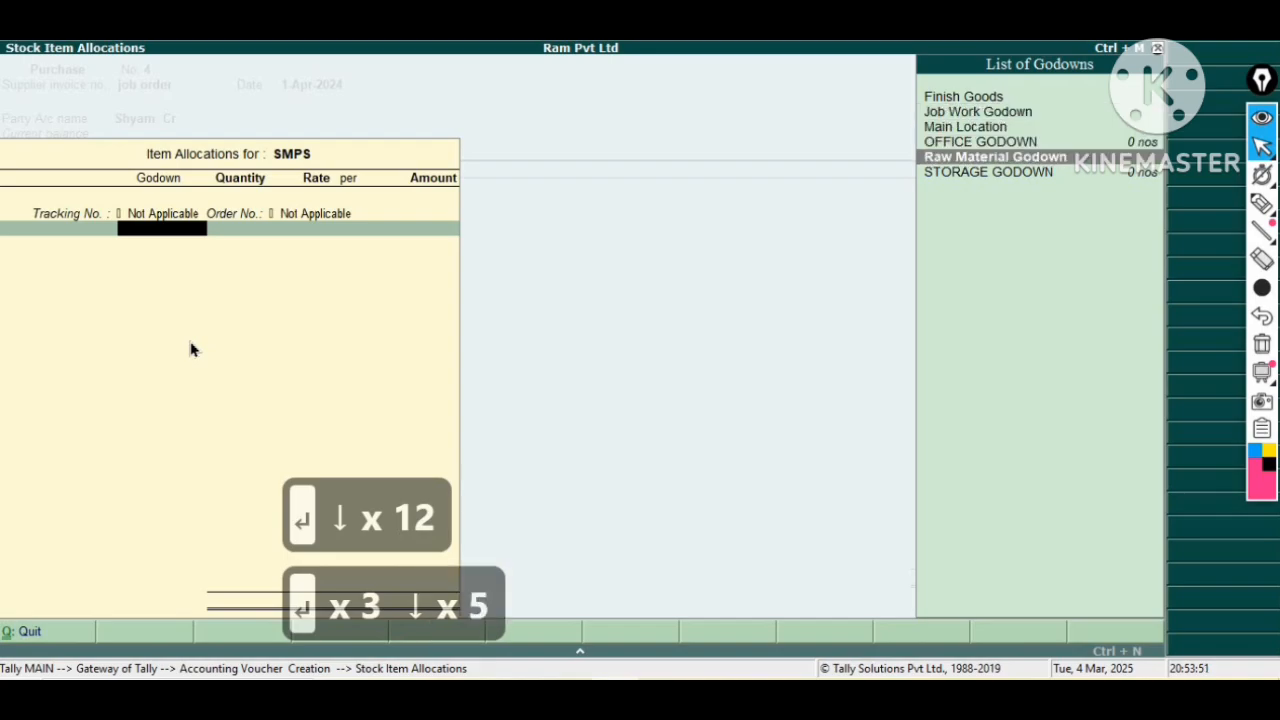
pyautogui.press('Up')
pyautogui.press('Return')
pyautogui.write('10')
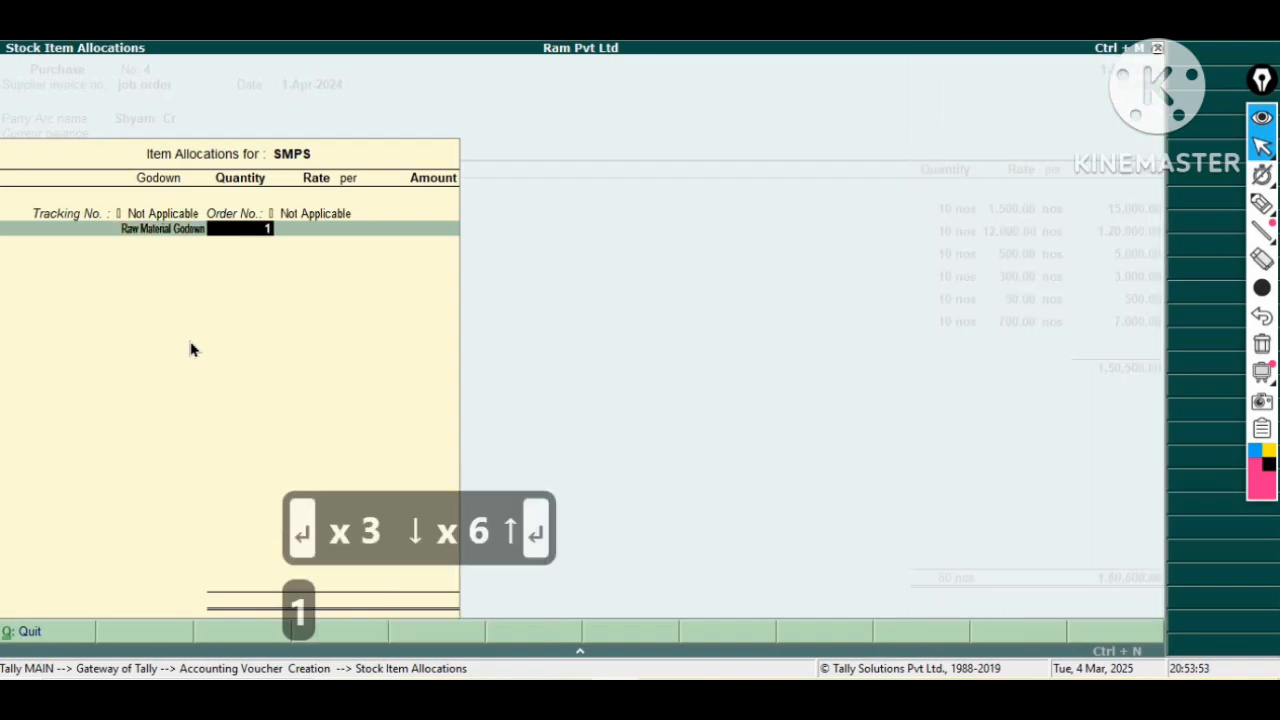
pyautogui.press('Return')
pyautogui.press('Return')
pyautogui.press('Return')
pyautogui.press('Return')
# Add the CGST and SGST tax ledgers below the item lines with their calculated amounts.
pyautogui.press('Return')
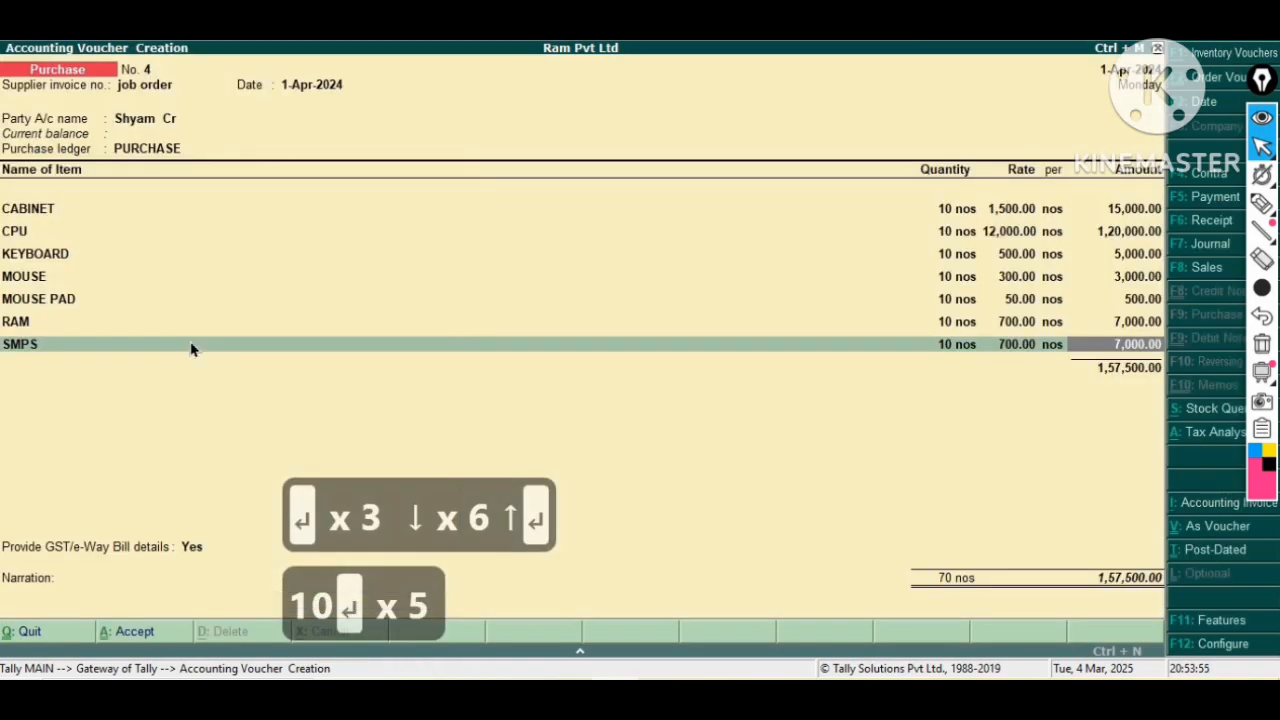
pyautogui.press('Return')
pyautogui.press('Return')
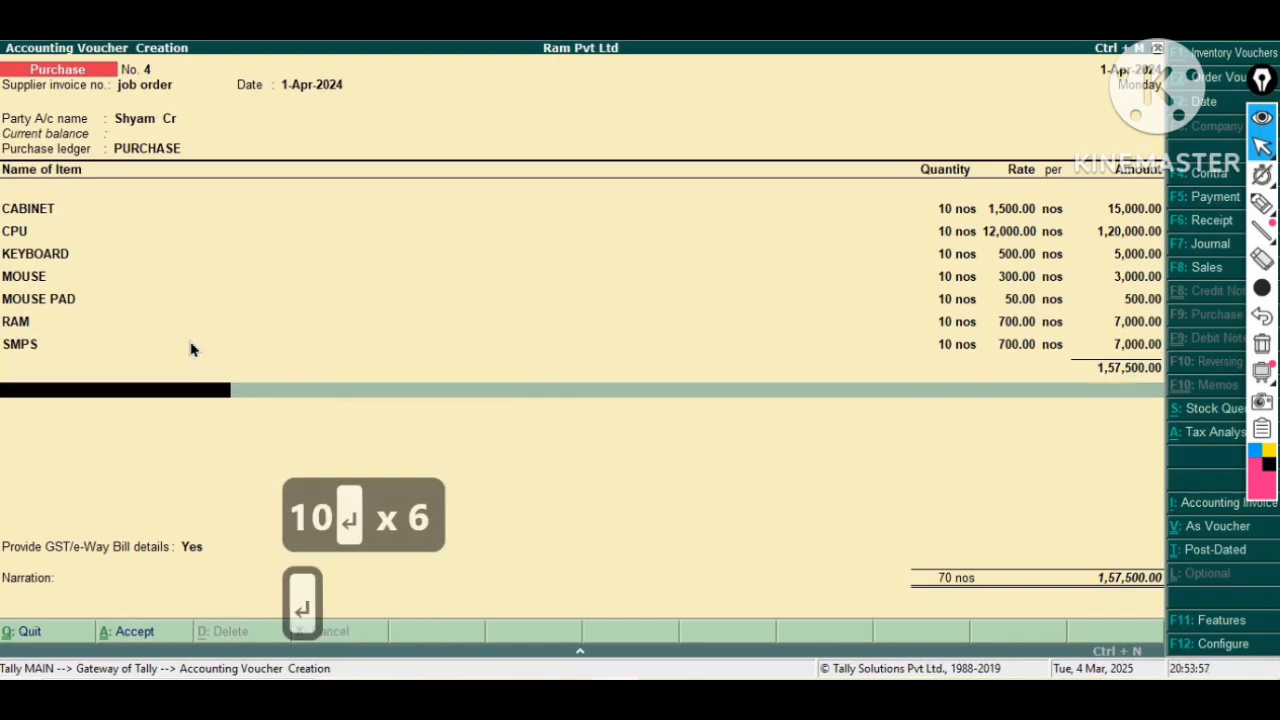
pyautogui.press('Down')
pyautogui.press('Down')
pyautogui.press('Down')
pyautogui.press('Up')
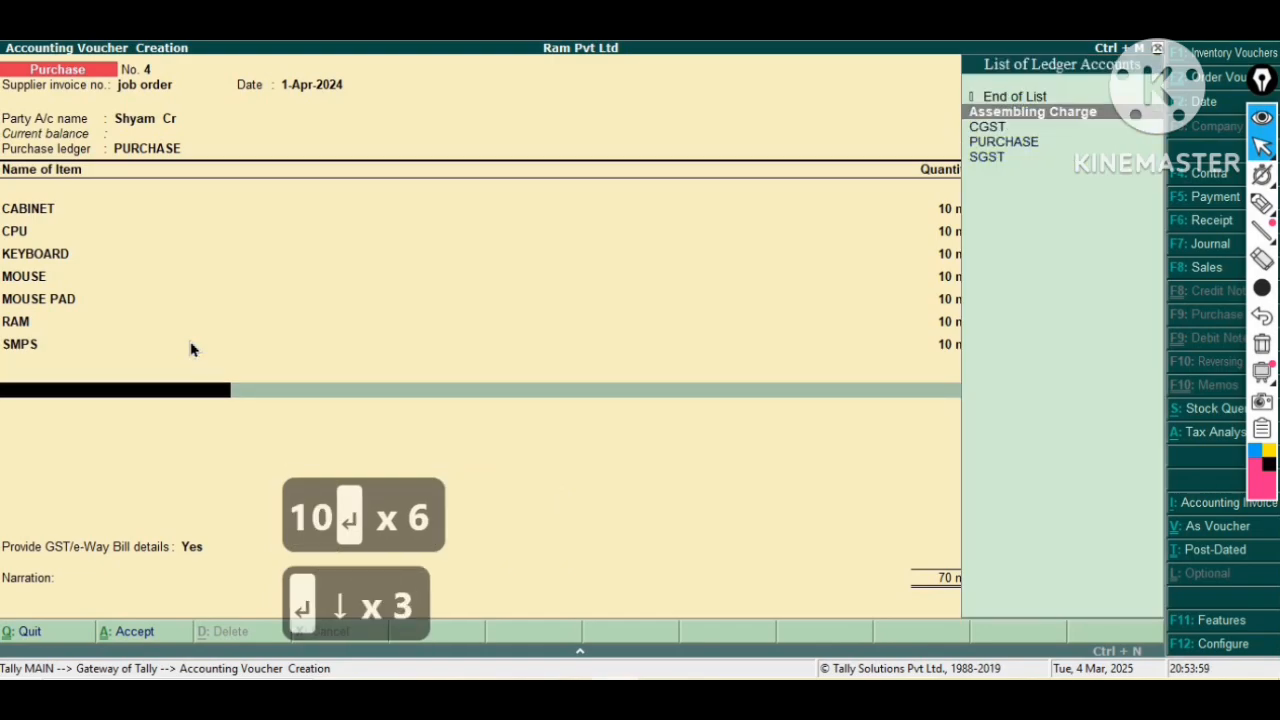
pyautogui.press('Down')
pyautogui.press('Return')
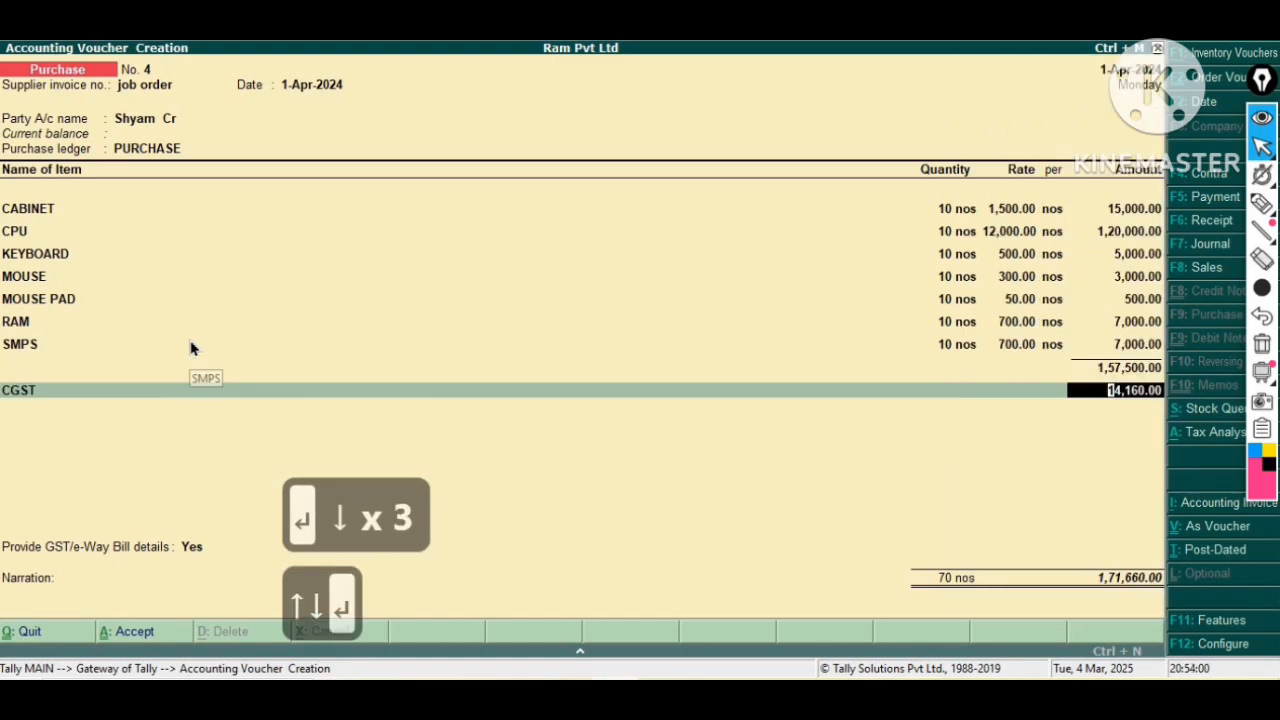
pyautogui.press('Return')
pyautogui.press('Down')
pyautogui.press('Down')
pyautogui.press('Down')
pyautogui.press('Down')
pyautogui.press('Down')
pyautogui.press('Down')
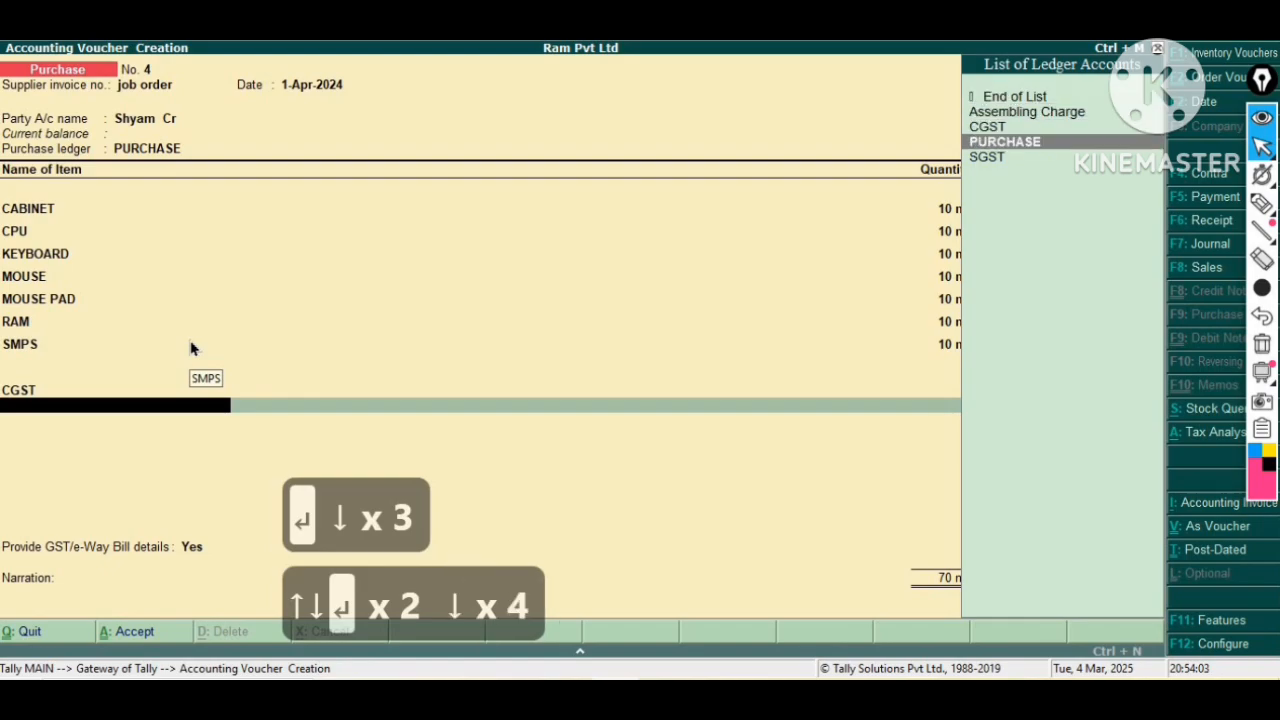
pyautogui.press('Return')
# Accept the e-way bill additional details for the purchase with the default transport and consignor entries.
pyautogui.press('Return')
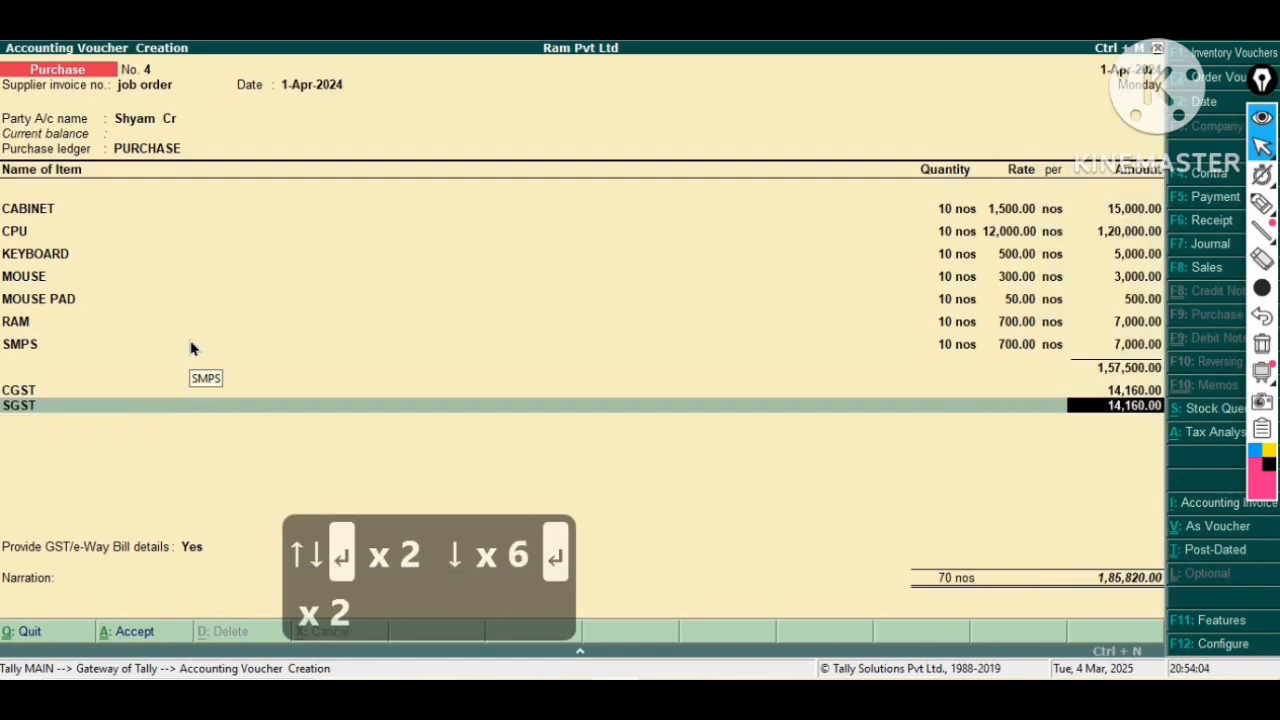
pyautogui.press('Return')
pyautogui.press('Return')
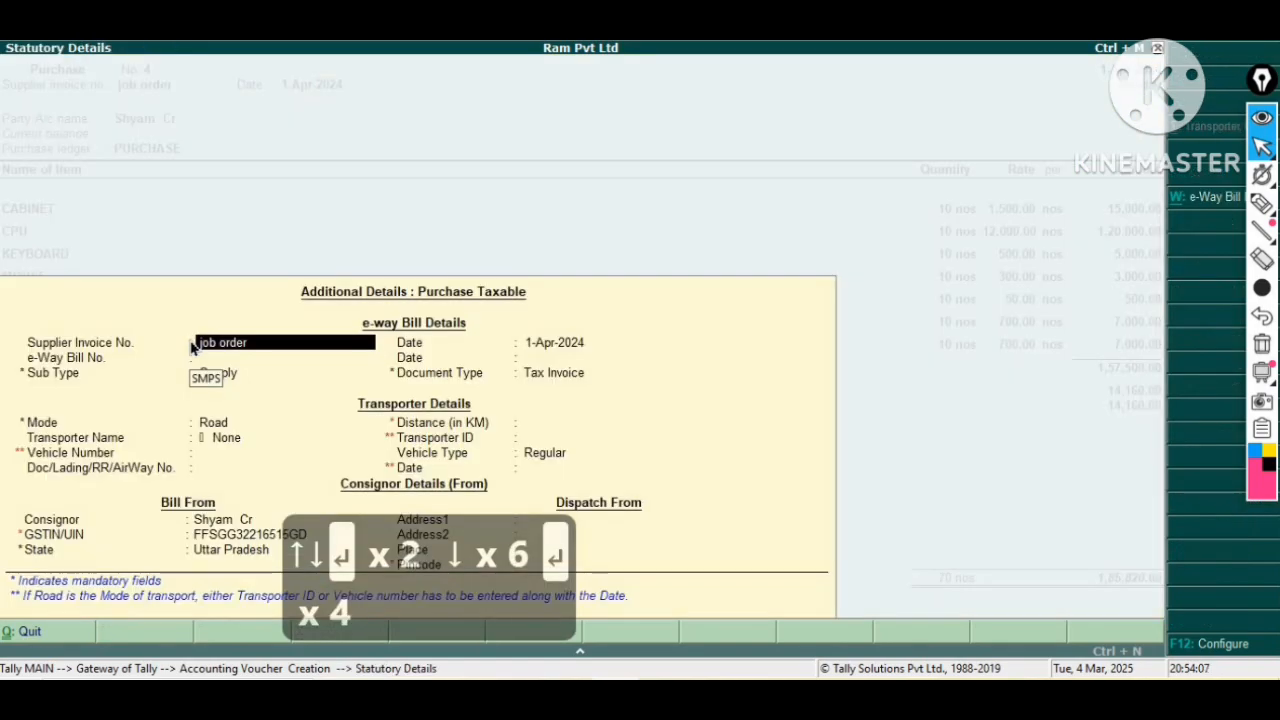
pyautogui.press('Return')
pyautogui.press('Return')
pyautogui.press('Return')
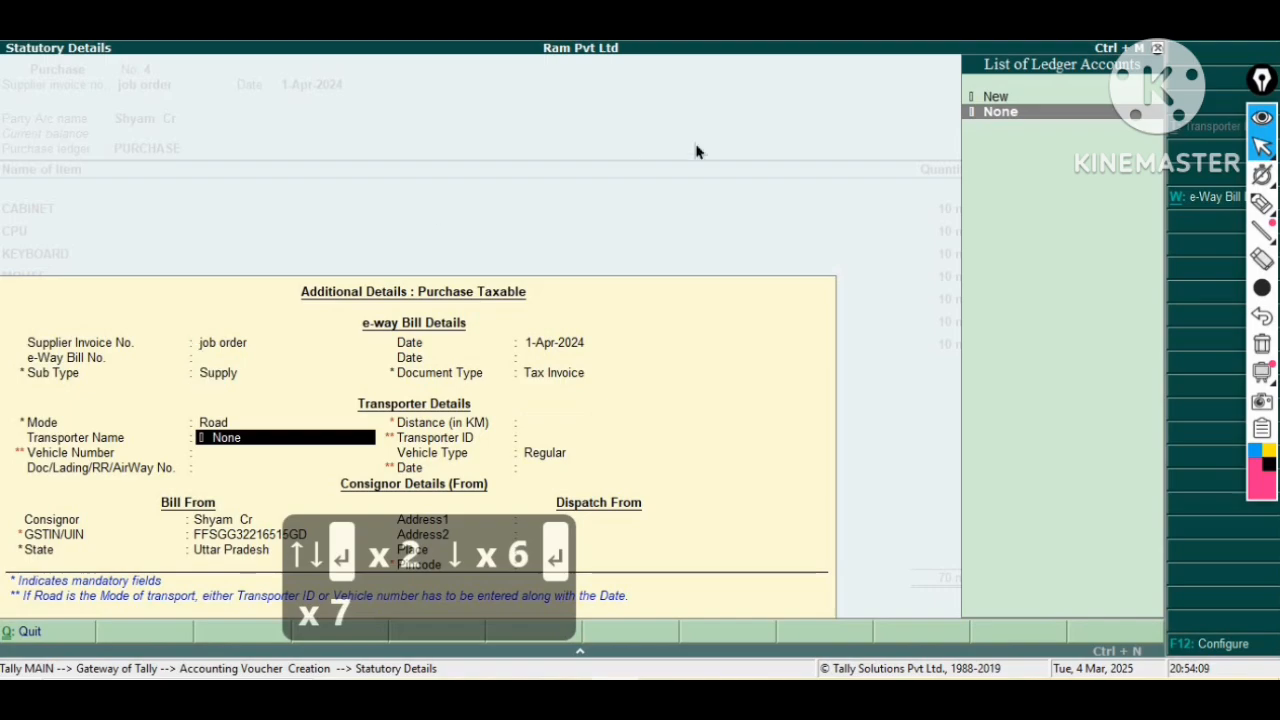
pyautogui.press('Return')
pyautogui.press('Return')
pyautogui.press('Return')
pyautogui.press('Return')
pyautogui.press('Return')
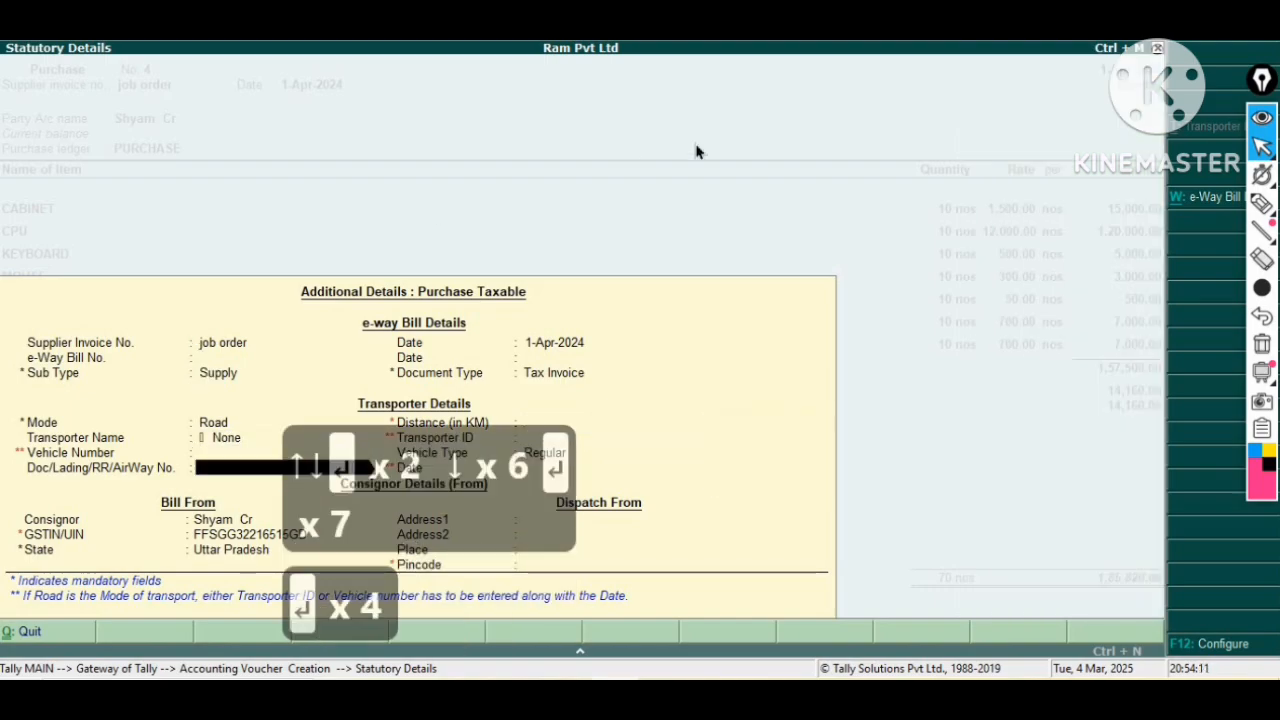
pyautogui.press('Return')
pyautogui.press('Return')
pyautogui.press('Return')
pyautogui.press('Return')
pyautogui.press('Return')
pyautogui.press('Return')
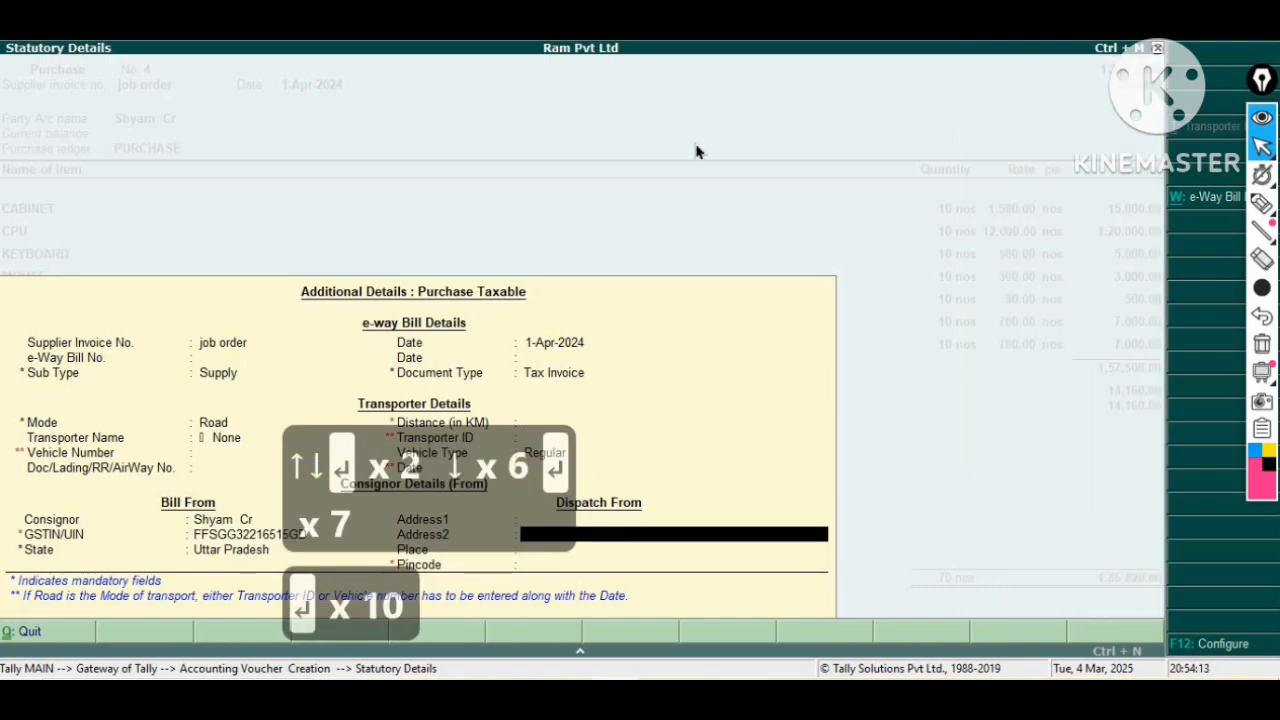
# Accept the bill-wise New Ref for job order and save the purchase voucher.
pyautogui.press('Return')
pyautogui.press('Return')
pyautogui.press('Return')
pyautogui.press('Return')
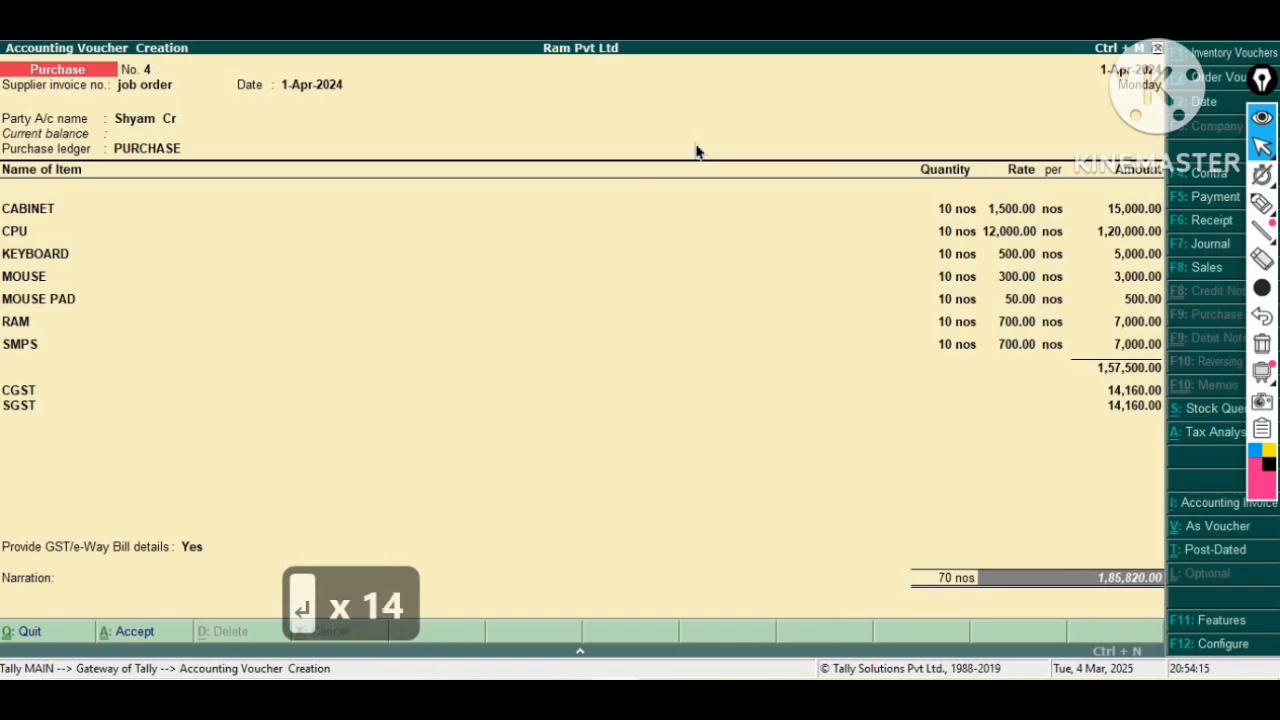
pyautogui.press('Return')
pyautogui.press('Return')
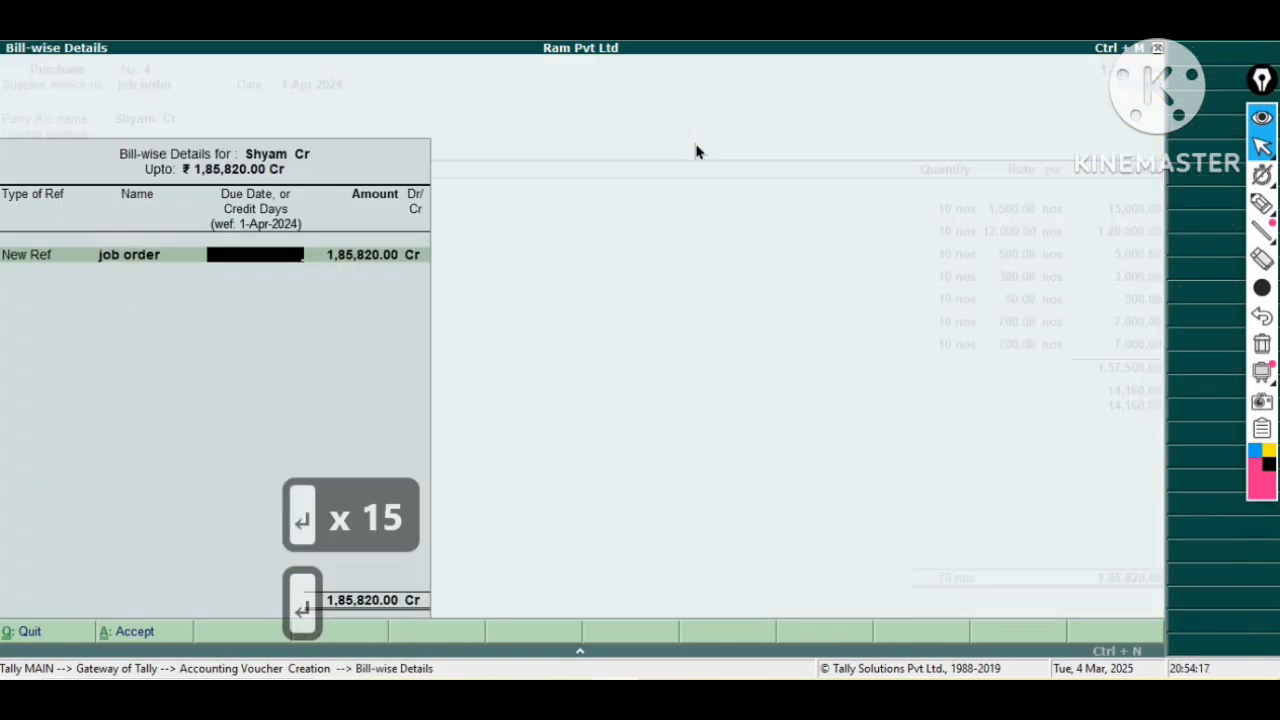
pyautogui.press('Return')
pyautogui.press('Return')
pyautogui.press('Return')
pyautogui.press('Return')
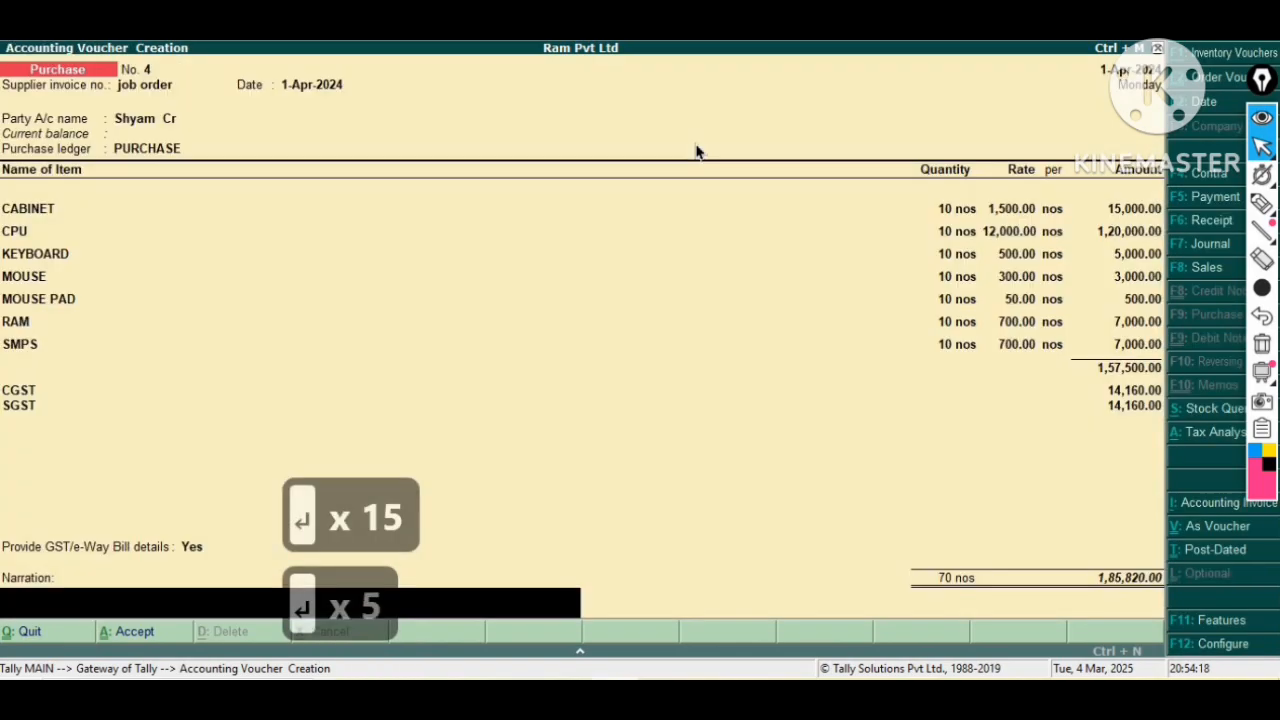
pyautogui.press('Return')
pyautogui.press('y')
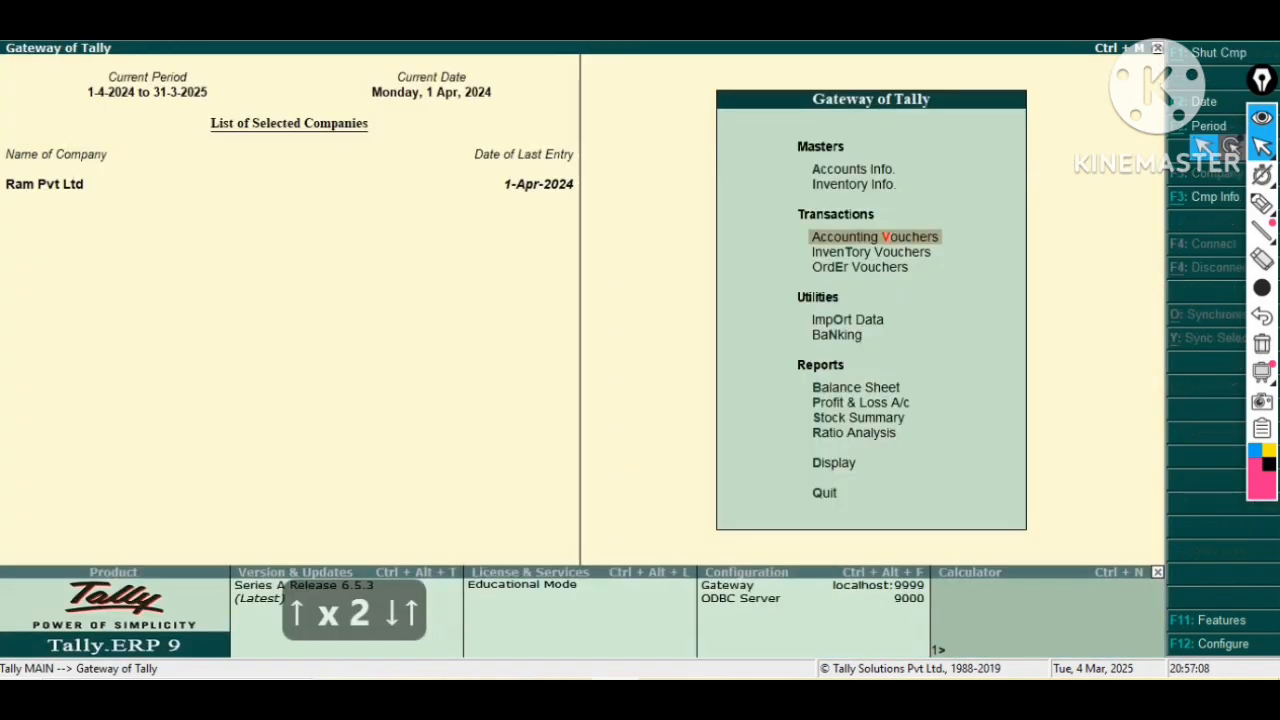
# Open a new inventory voucher and switch its voucher type to Manufacture.
pyautogui.press('Down')
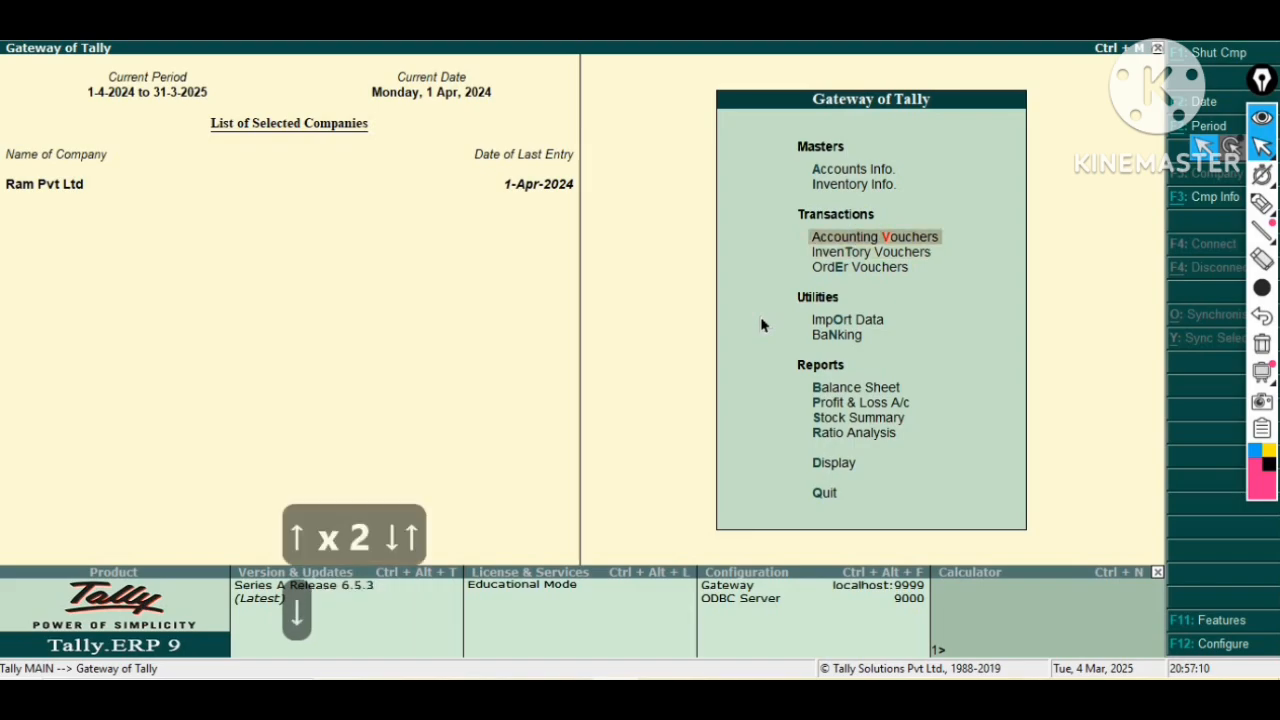
pyautogui.press('Down')
pyautogui.press('Return')
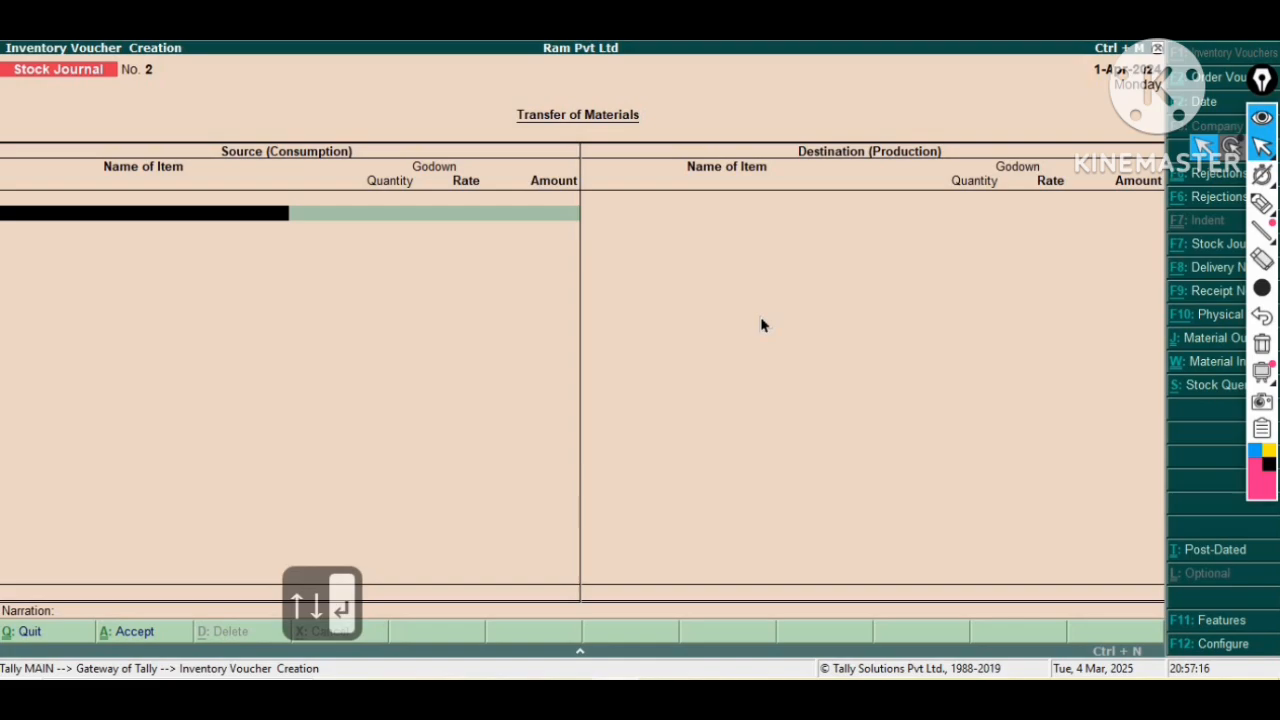
pyautogui.hotkey('alt', 'F7')
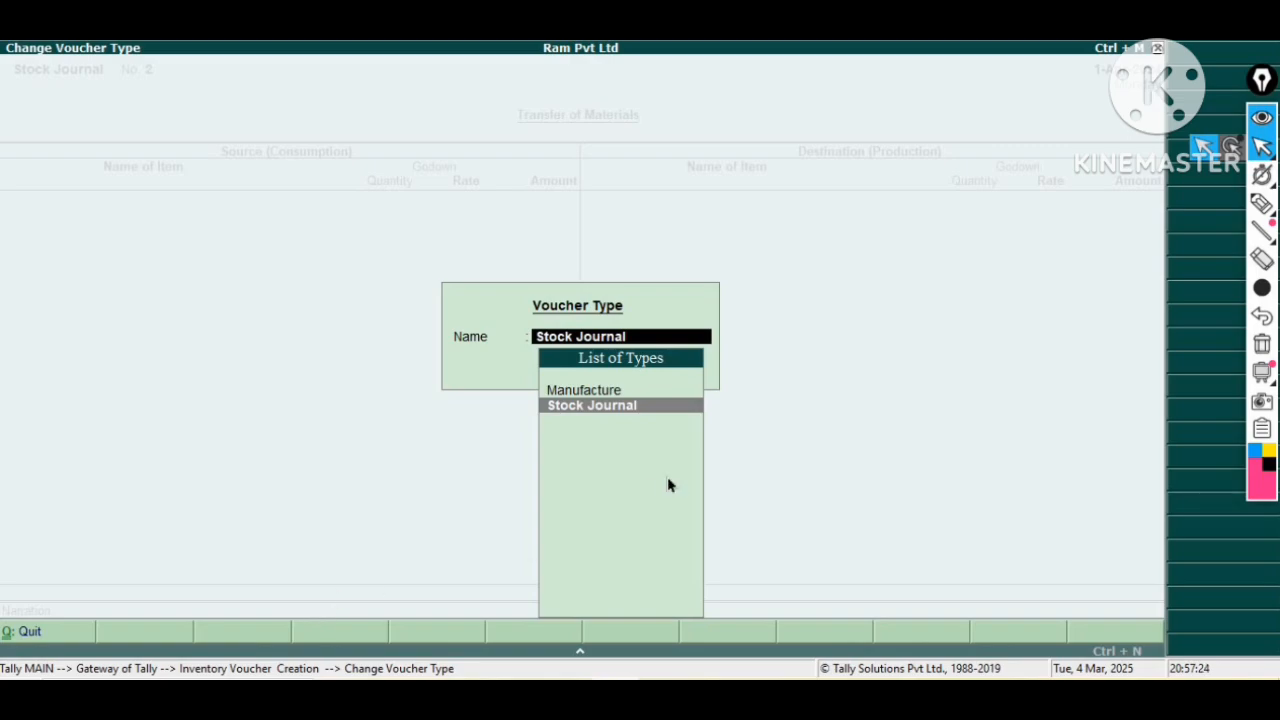
pyautogui.press('Up')
pyautogui.press('Return')
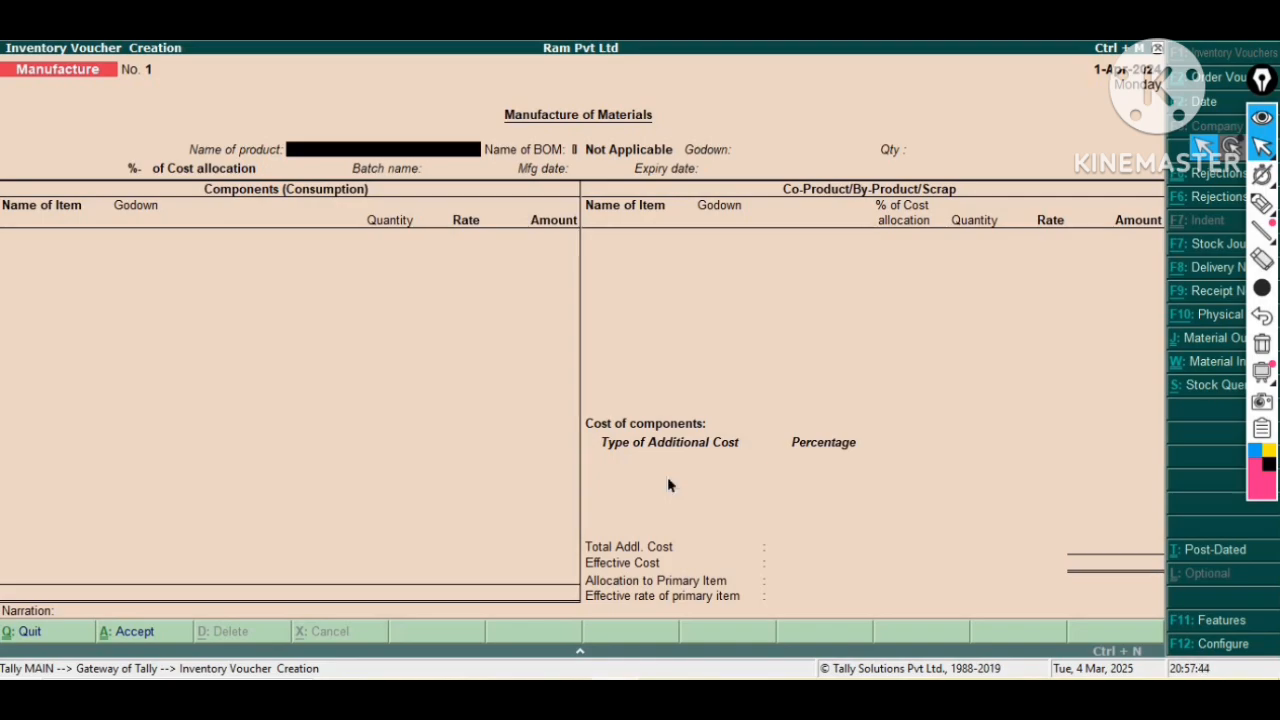
# Select Computer as the product to manufacture, accepting the I7 Computer bill of materials.
pyautogui.press('Return')
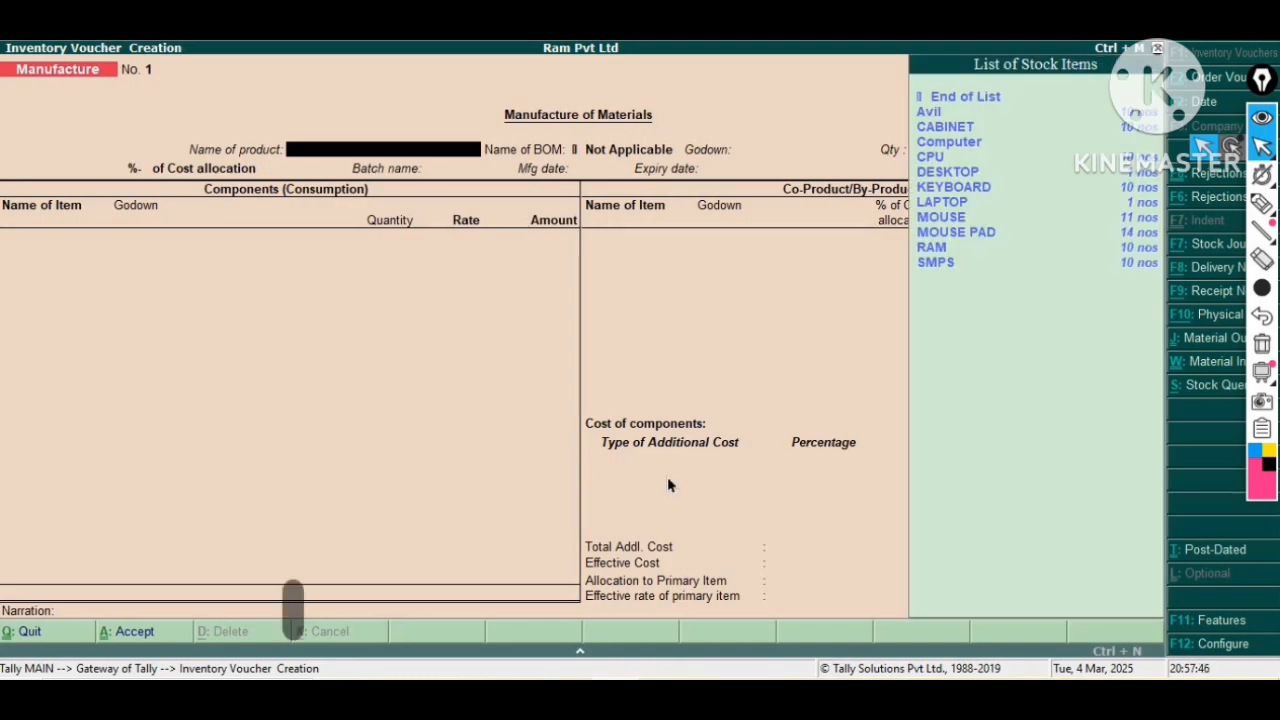
pyautogui.press('Down')
pyautogui.press('Down')
pyautogui.press('Down')
pyautogui.press('Return')
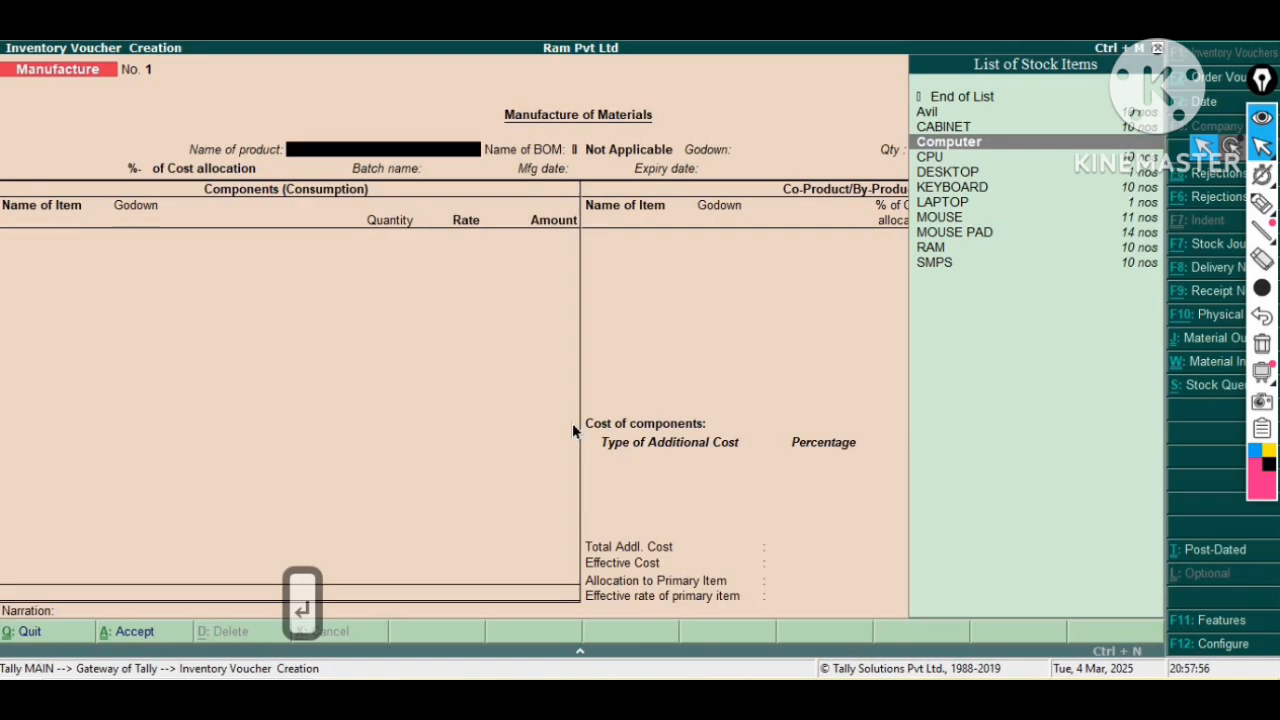
pyautogui.press('Return')
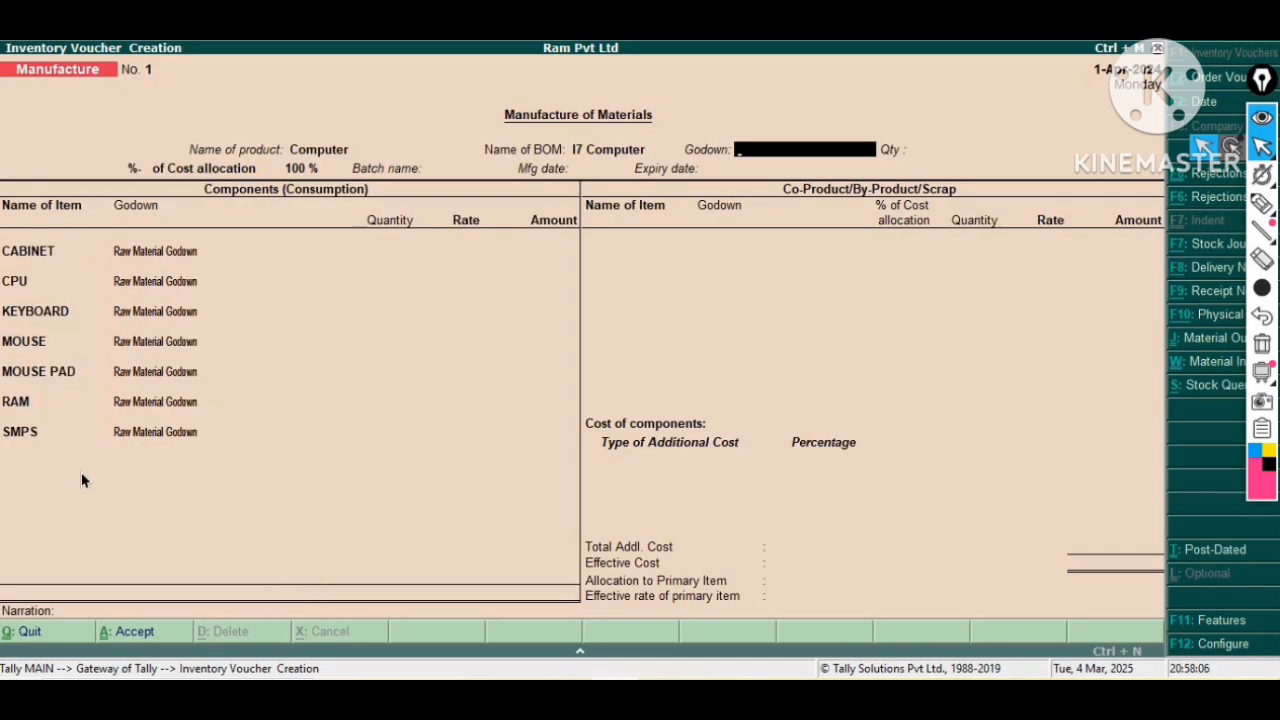
# Set the production godown to Finish Goods and the quantity to 1 nos.
pyautogui.press('Down')
pyautogui.press('Down')
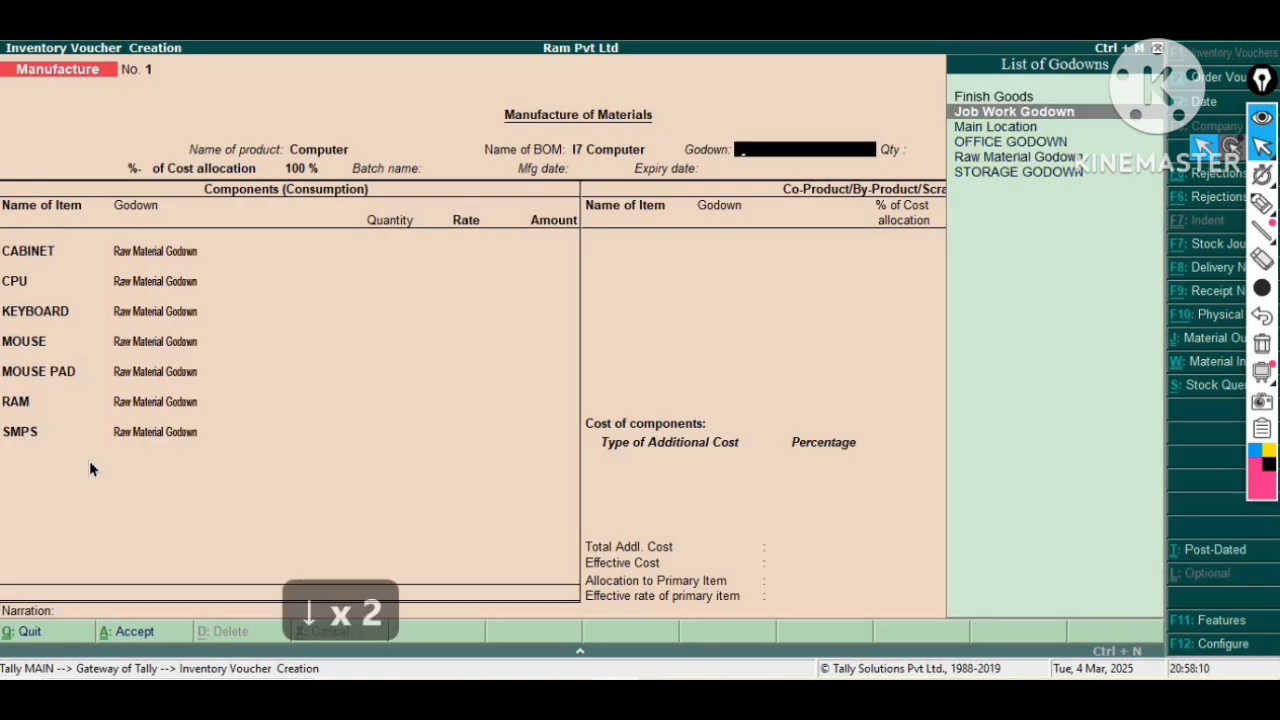
pyautogui.press('Up')
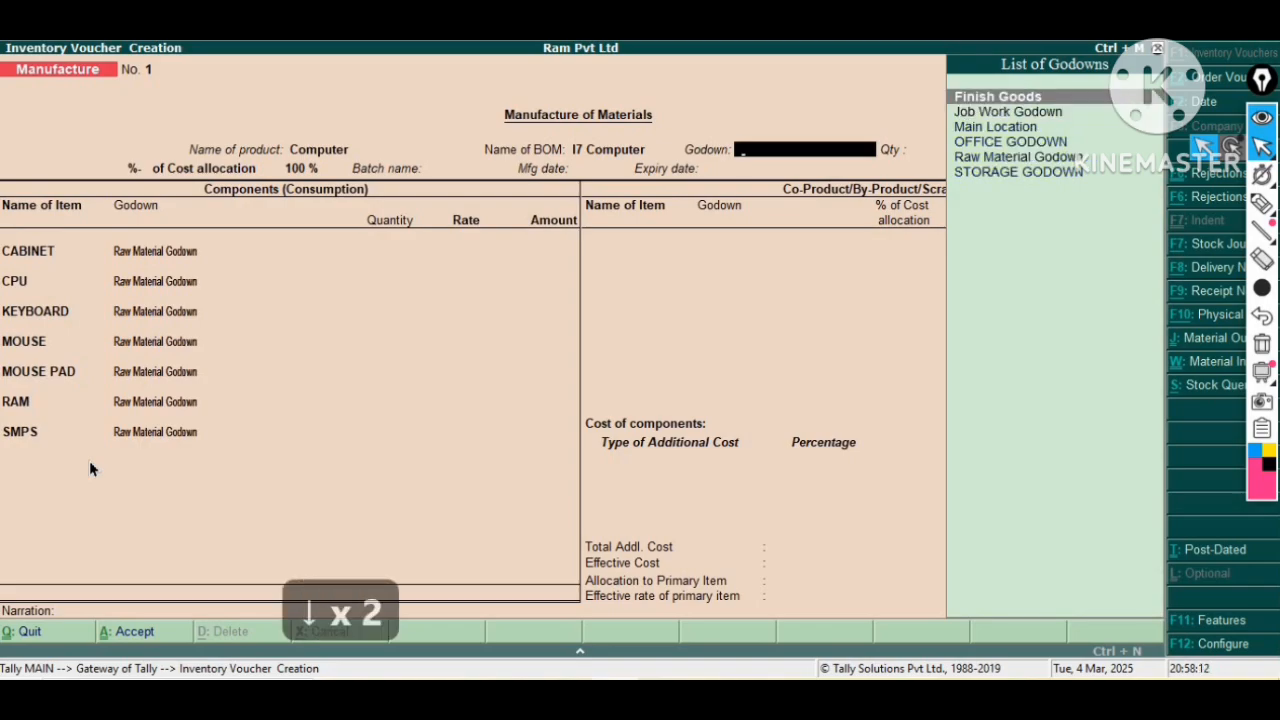
pyautogui.press('Return')
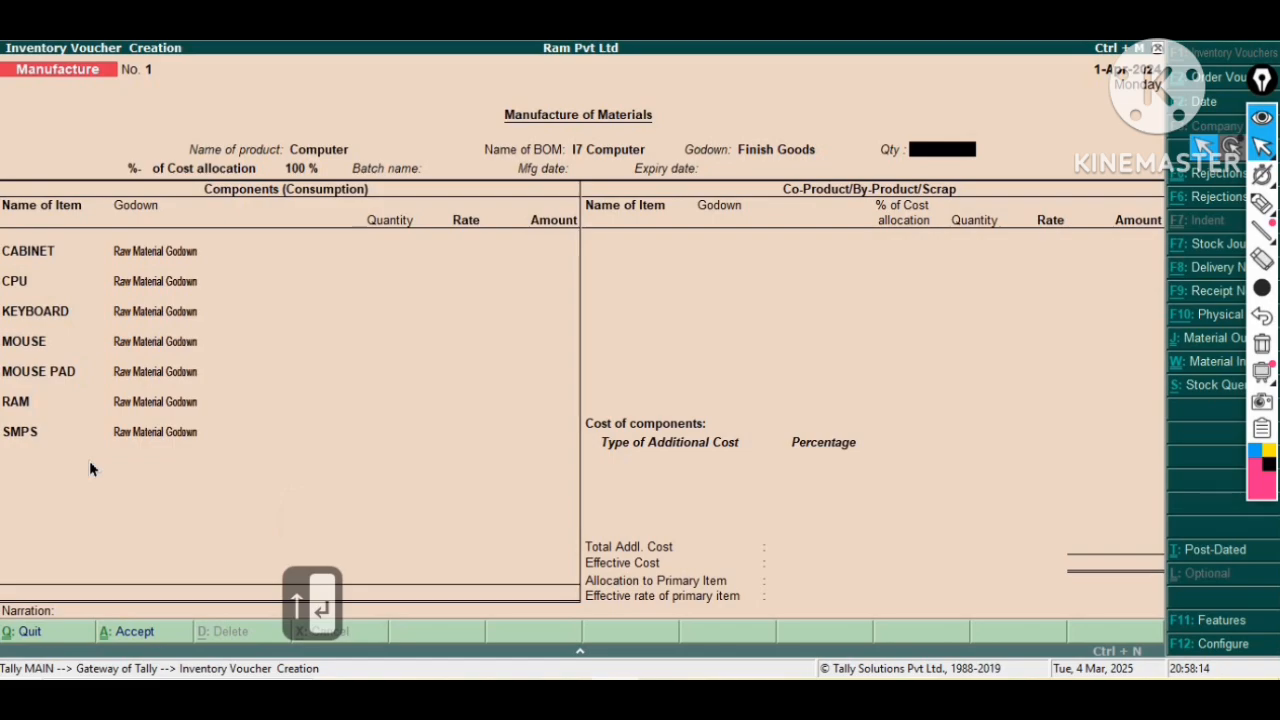
pyautogui.write('1')
pyautogui.press('Return')
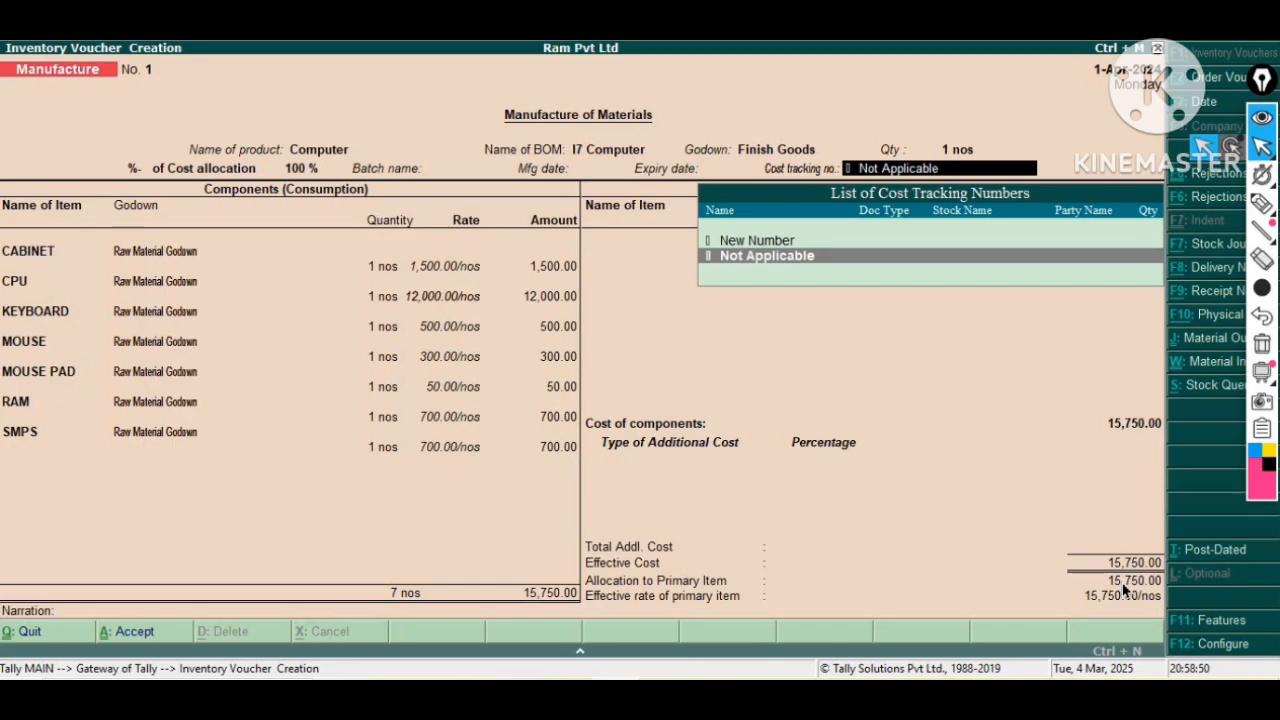
# Create a new cost tracking number 000123 for the manufacture voucher.
pyautogui.press('Up')
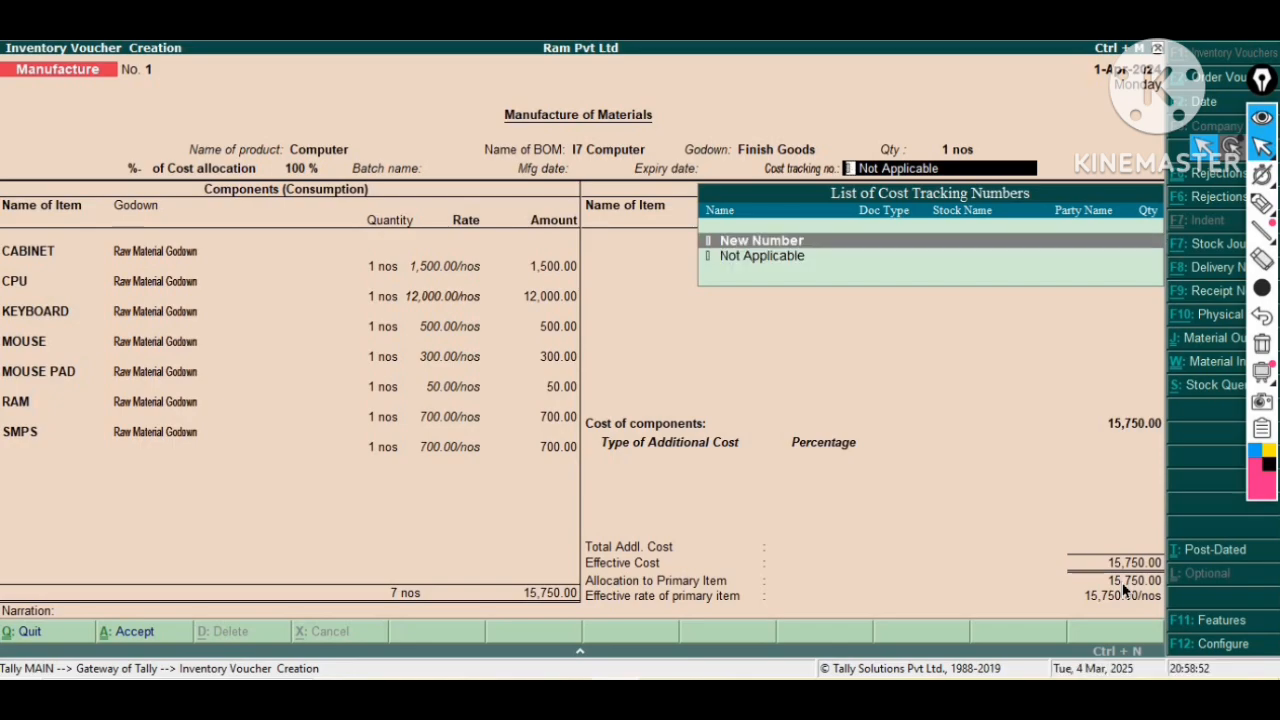
pyautogui.press('Return')
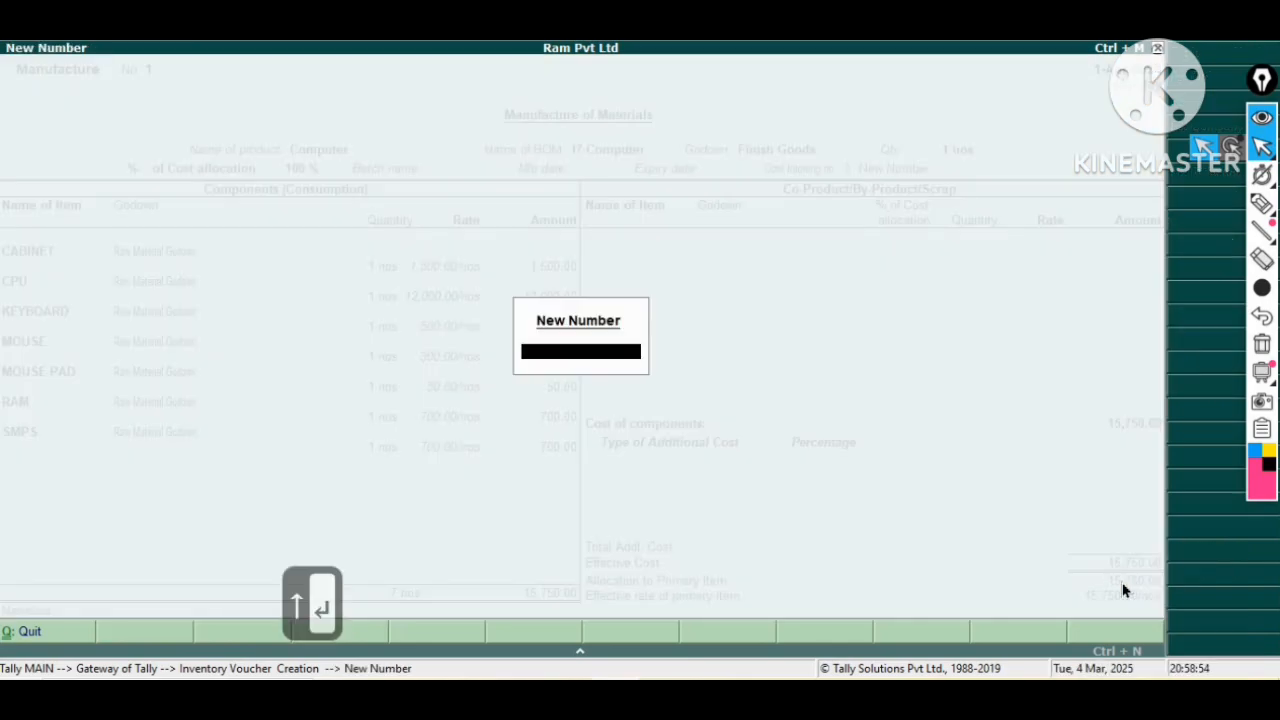
pyautogui.write('000')
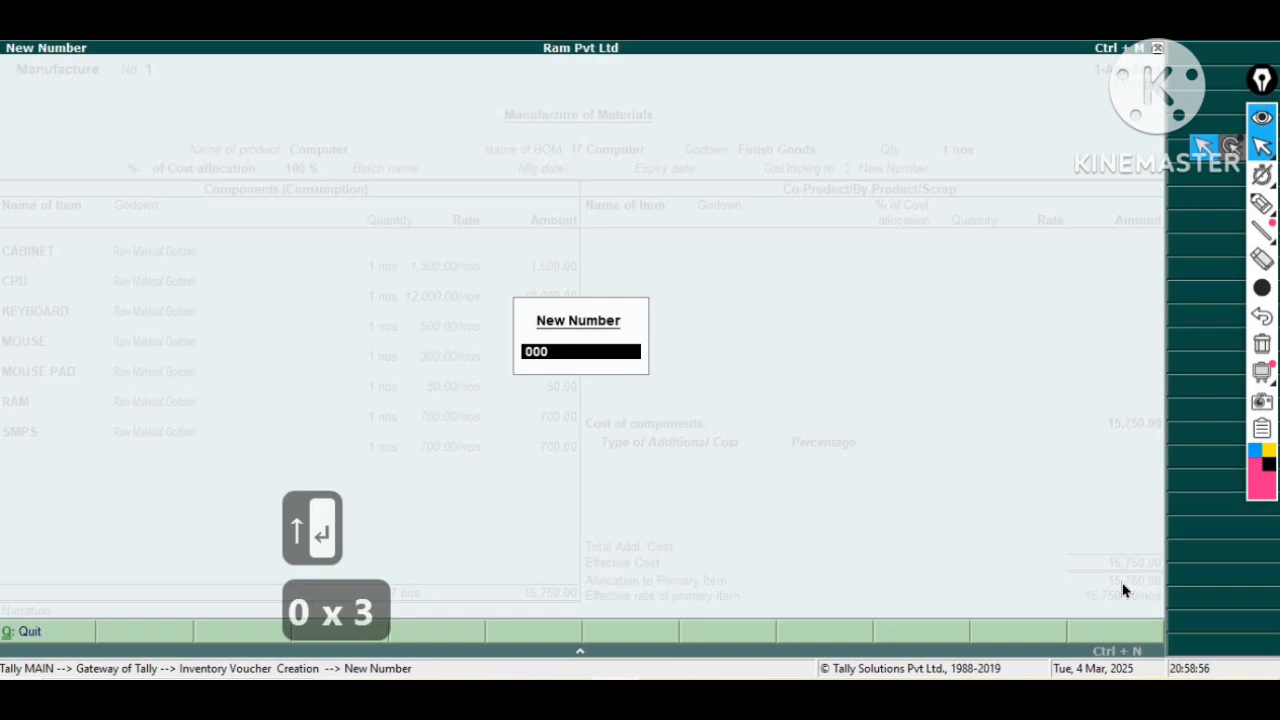
pyautogui.write('1')
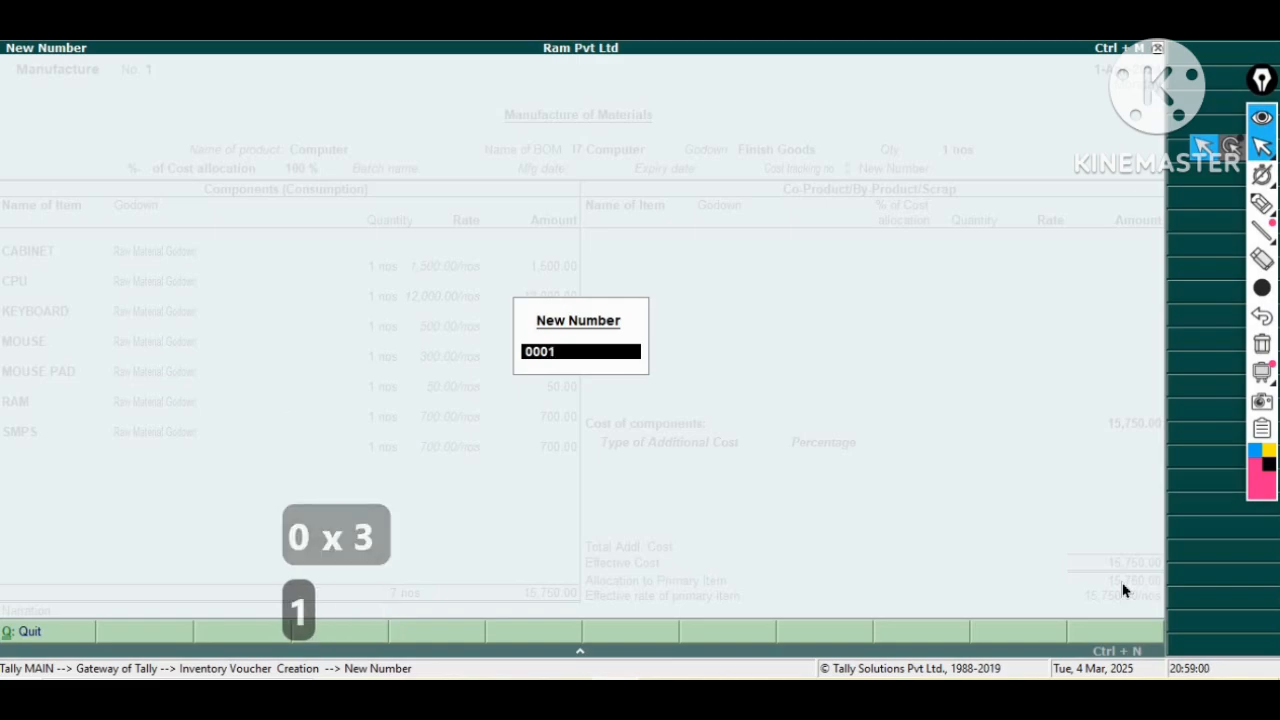
pyautogui.write('23')
pyautogui.press('Return')
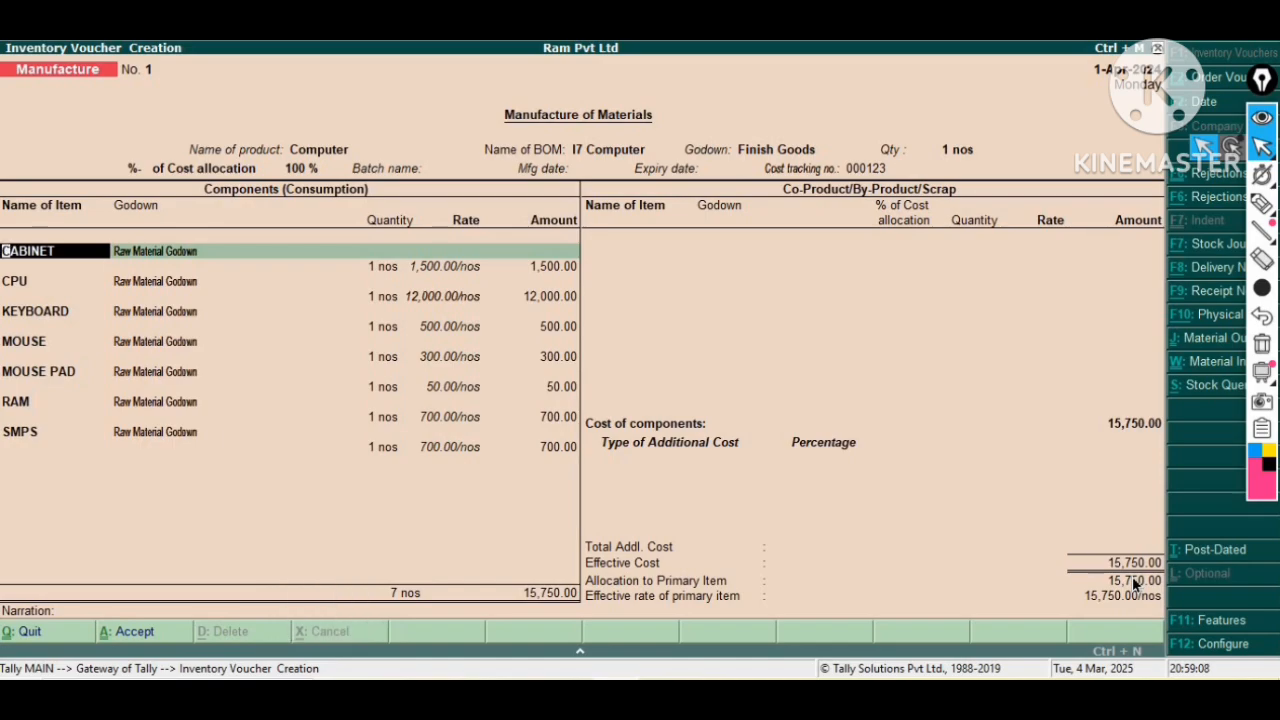
# Accept all BOM component lines consuming 1 nos each from Raw Material Godown.
pyautogui.press('Return')
pyautogui.press('Return')
pyautogui.press('Return')
pyautogui.press('Return')
pyautogui.press('Return')
pyautogui.press('Return')
pyautogui.press('Return')
pyautogui.press('Return')
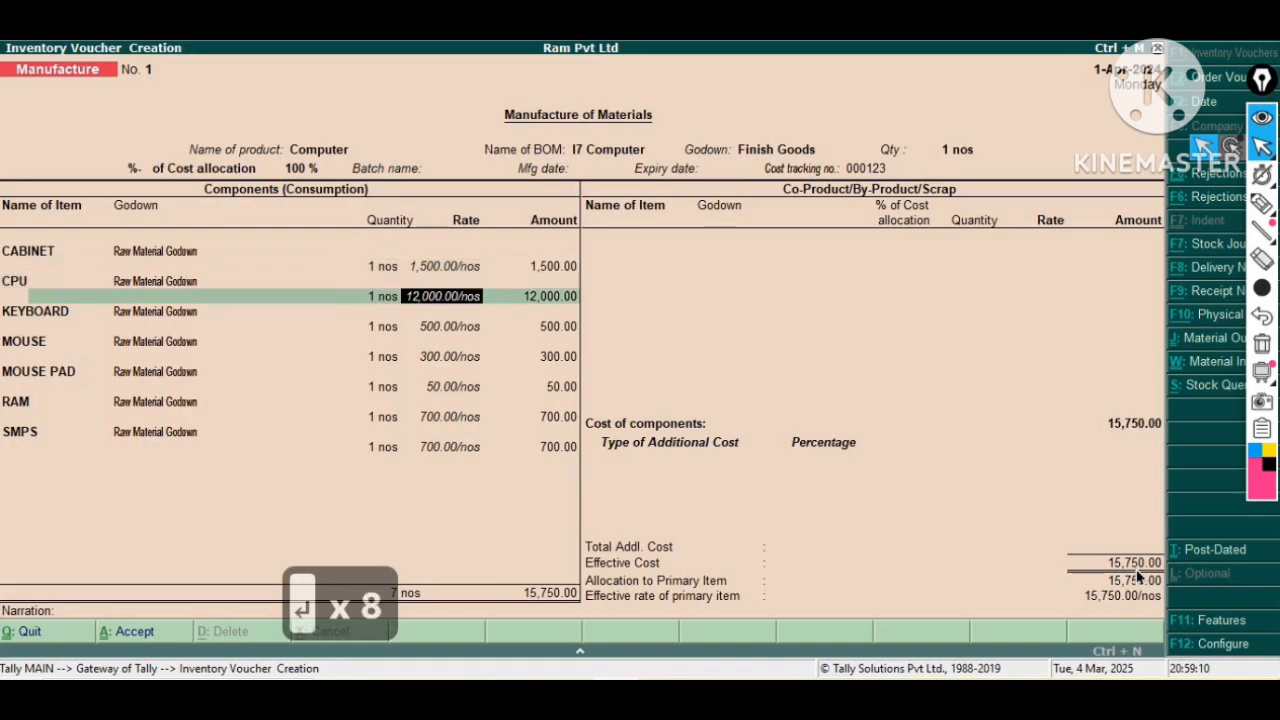
pyautogui.press('Return')
pyautogui.press('Return')
pyautogui.press('Return')
pyautogui.press('Return')
pyautogui.press('Return')
pyautogui.press('Return')
pyautogui.press('Return')
pyautogui.press('Return')
pyautogui.press('Return')
pyautogui.press('Return')
pyautogui.press('Return')
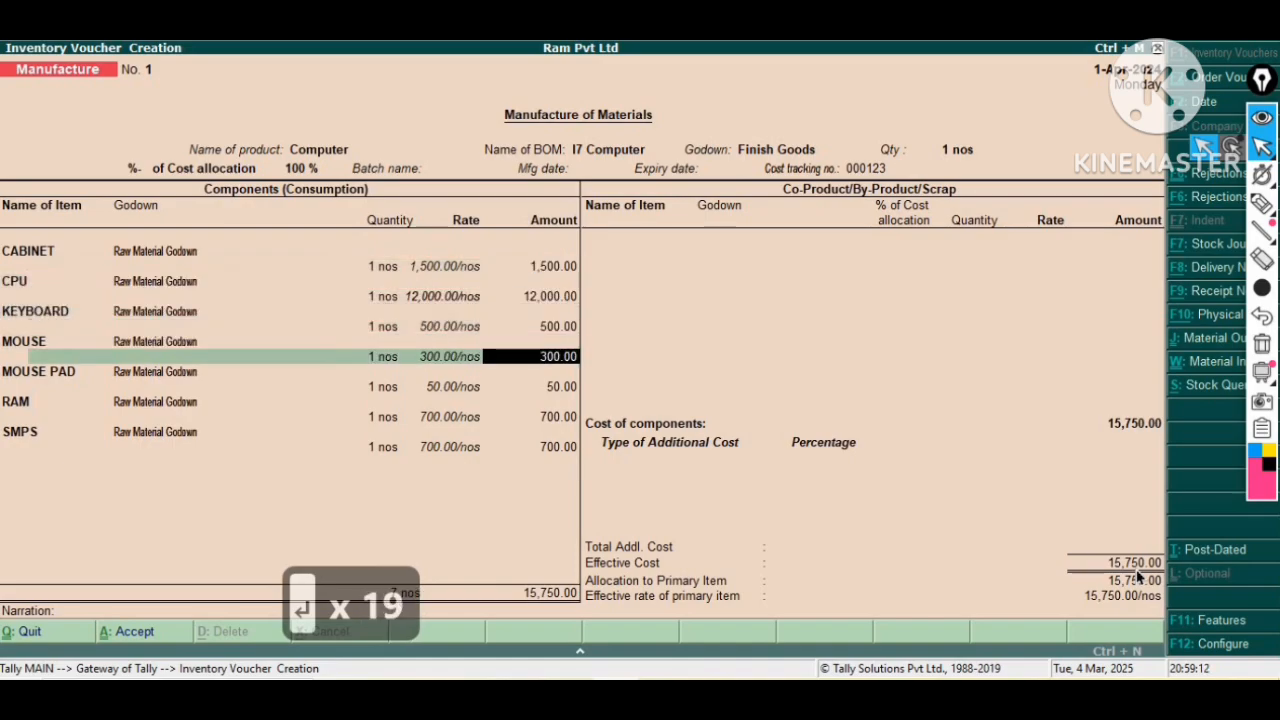
pyautogui.press('Return')
pyautogui.press('Return')
pyautogui.press('Return')
pyautogui.press('Return')
pyautogui.press('Return')
pyautogui.press('Return')
pyautogui.press('Return')
pyautogui.press('Return')
pyautogui.press('Return')
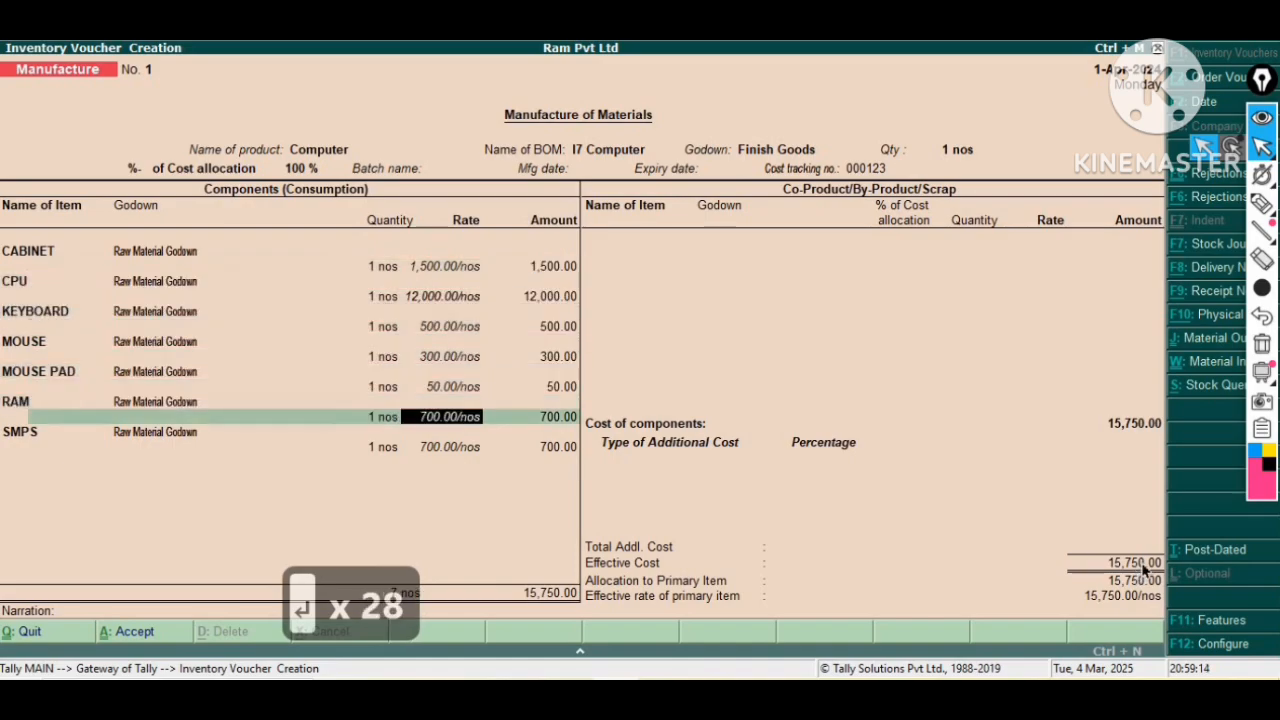
pyautogui.press('Return')
pyautogui.press('Return')
pyautogui.press('Return')
pyautogui.press('Return')
pyautogui.press('Return')
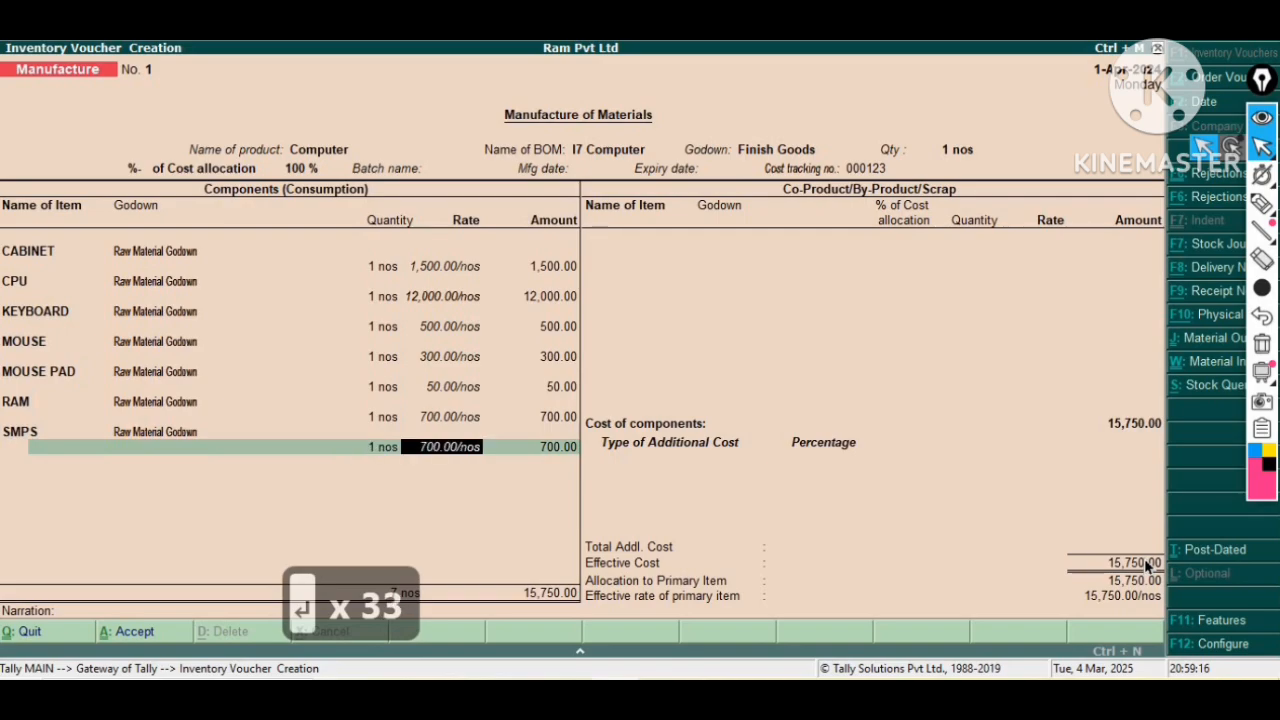
pyautogui.press('Return')
pyautogui.press('Return')
# Skip the co-product lines and add an Assembling Charge additional cost of 500.
pyautogui.press('Return')
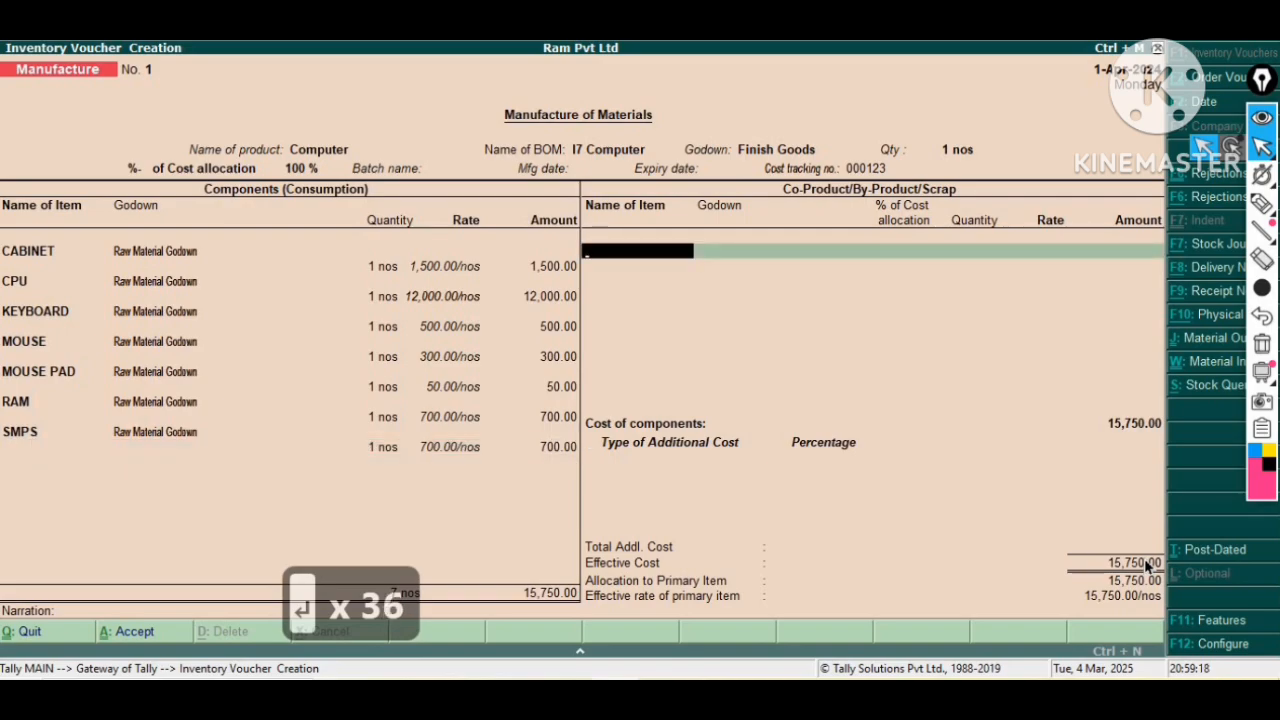
pyautogui.press('Return')
pyautogui.press('Return')
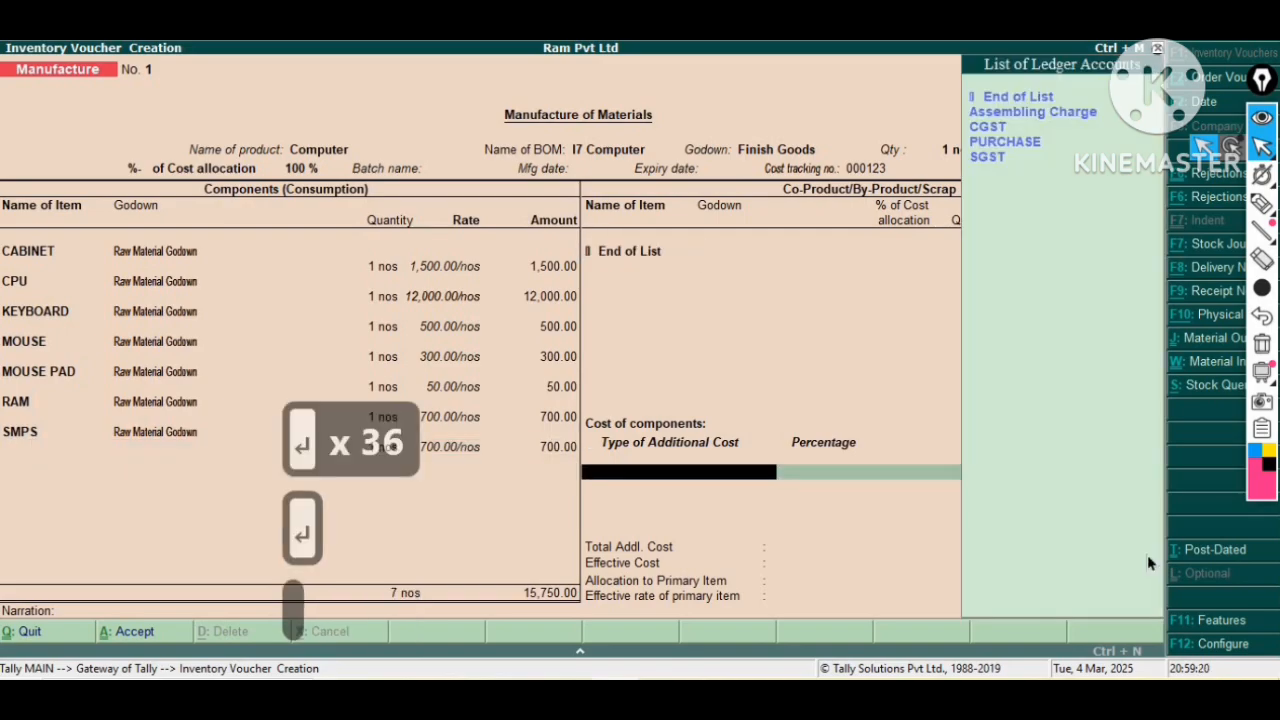
pyautogui.press('Down')
pyautogui.press('Down')
pyautogui.press('Return')
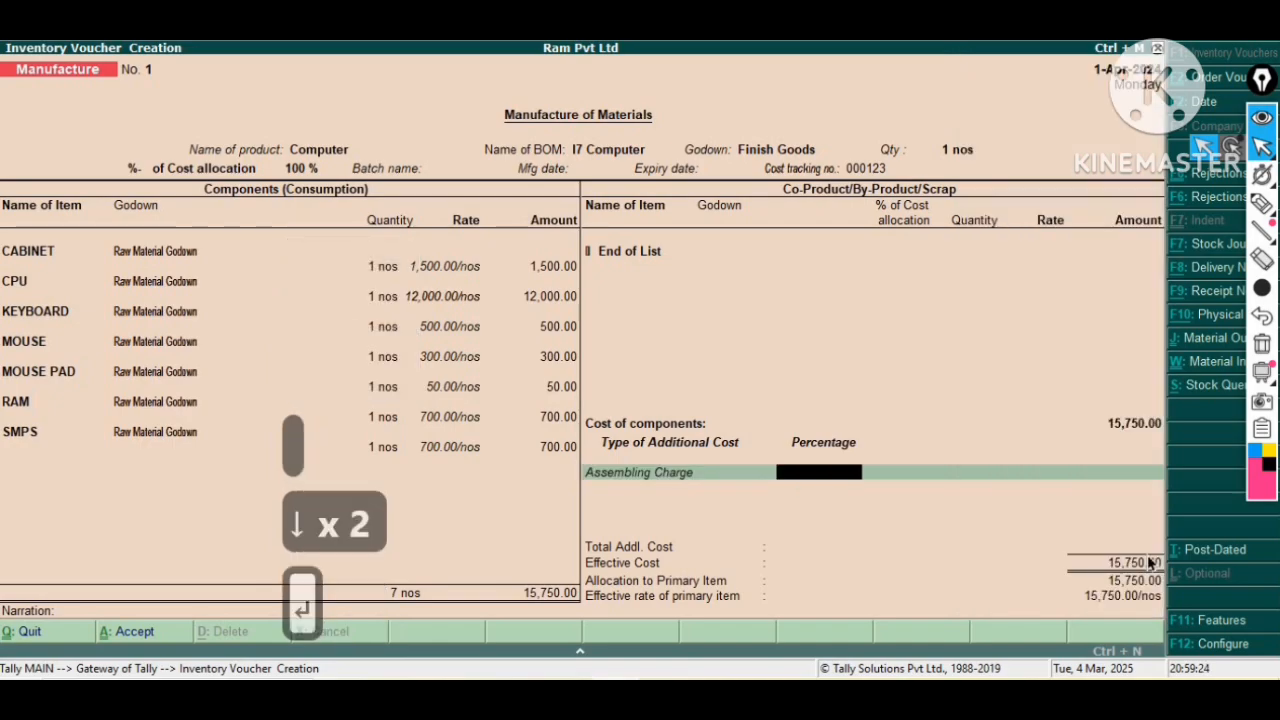
pyautogui.press('Return')
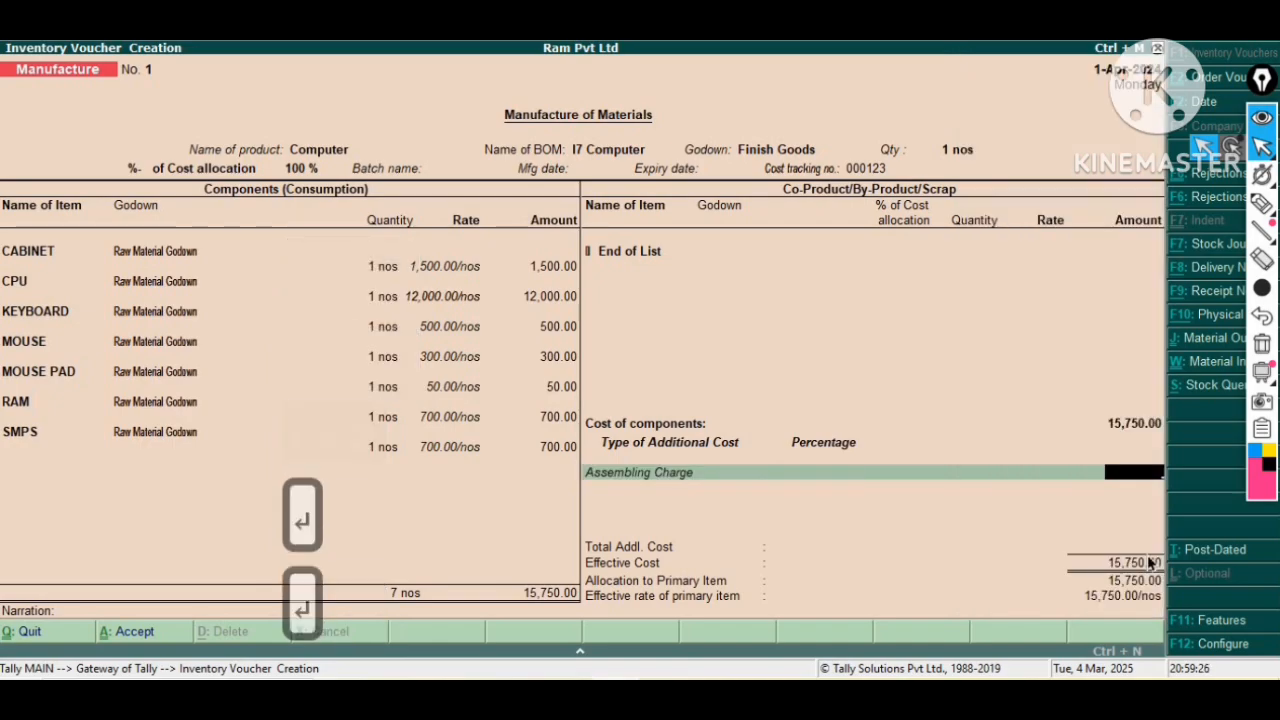
pyautogui.press('BackSpace')
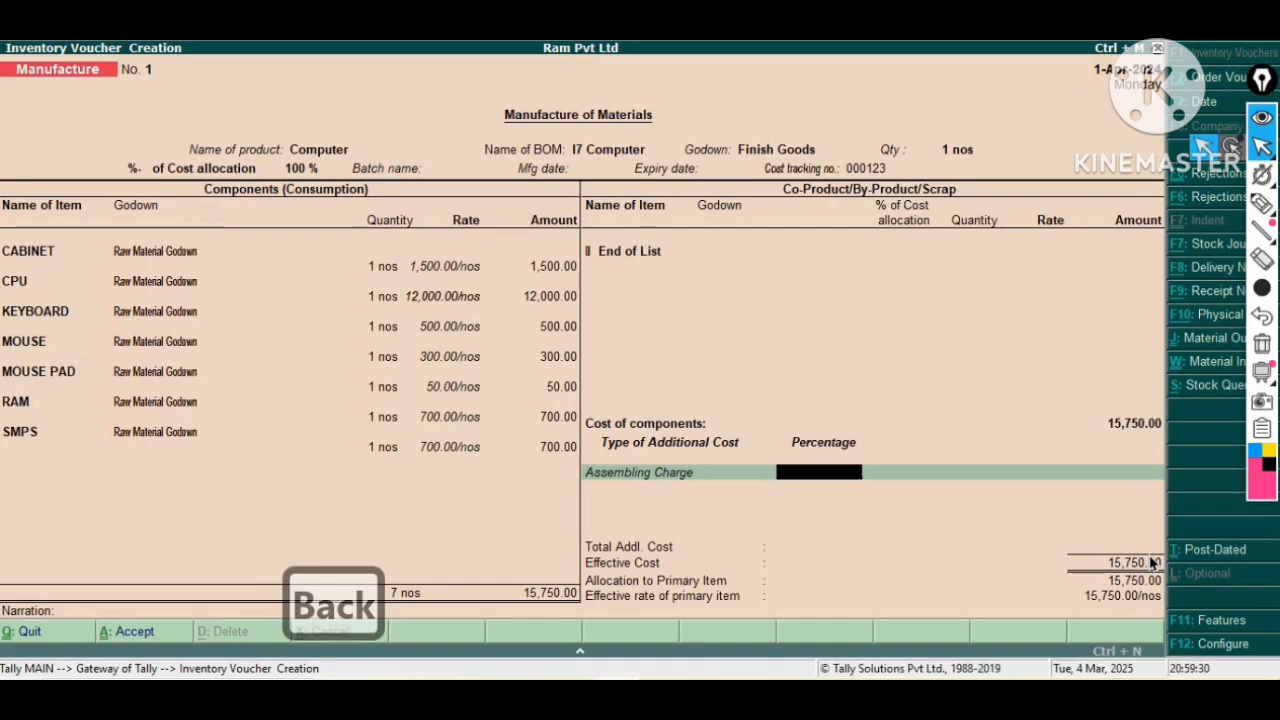
pyautogui.press('Return')
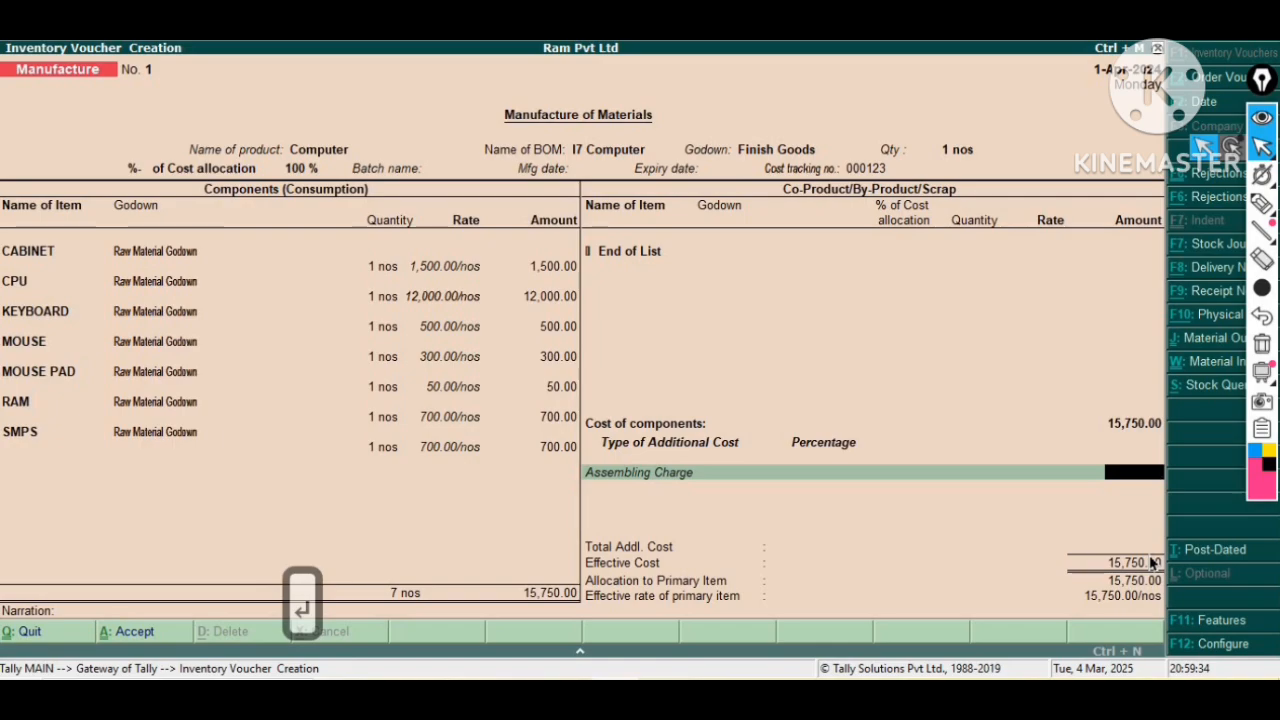
pyautogui.write('500')
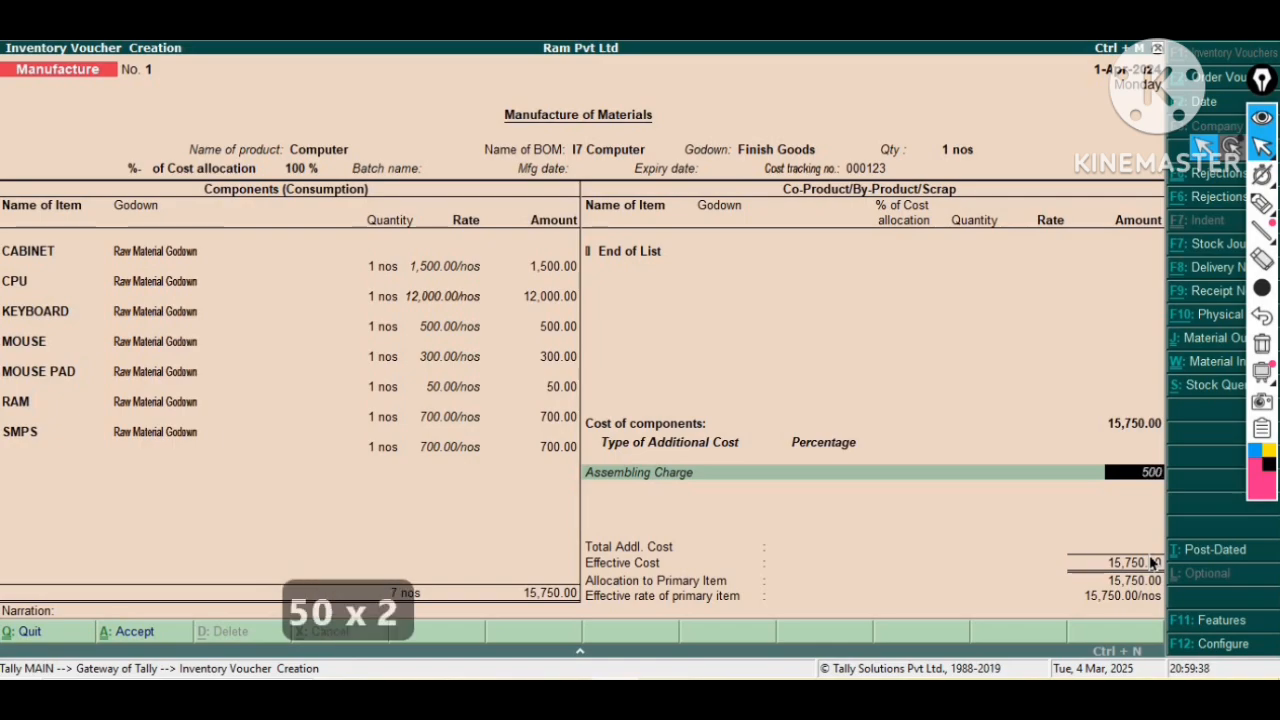
pyautogui.press('Return')
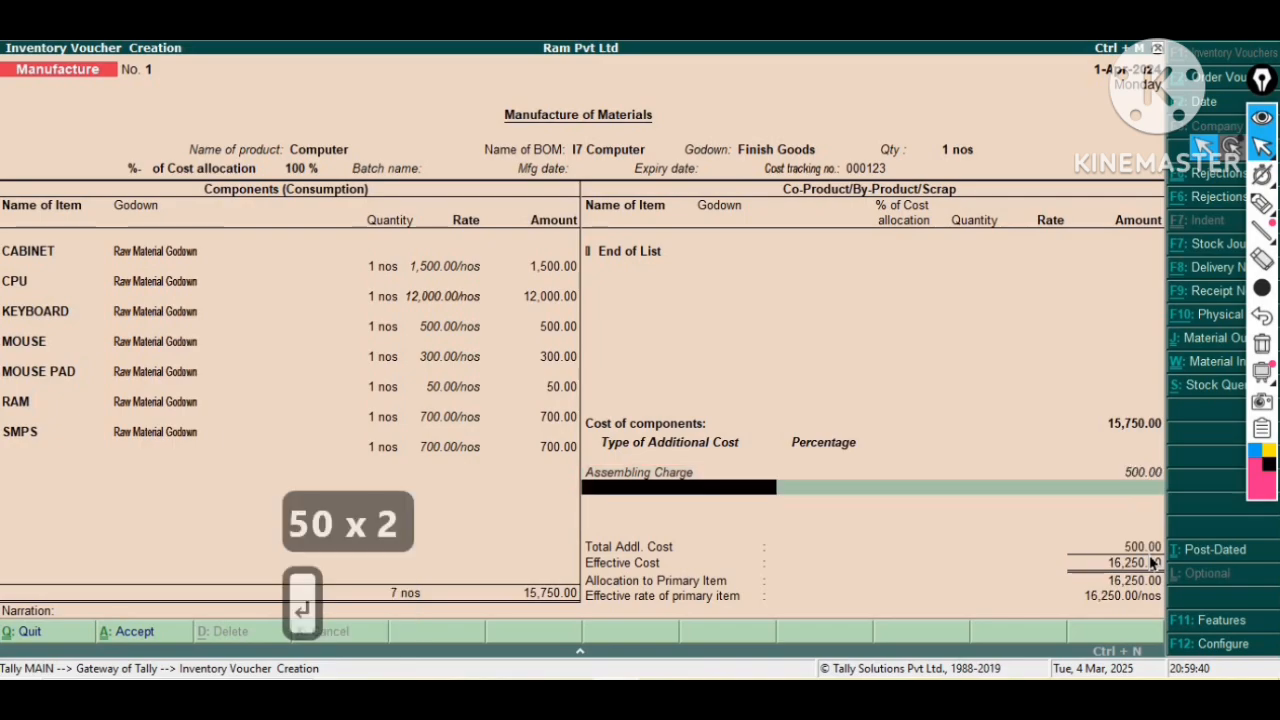
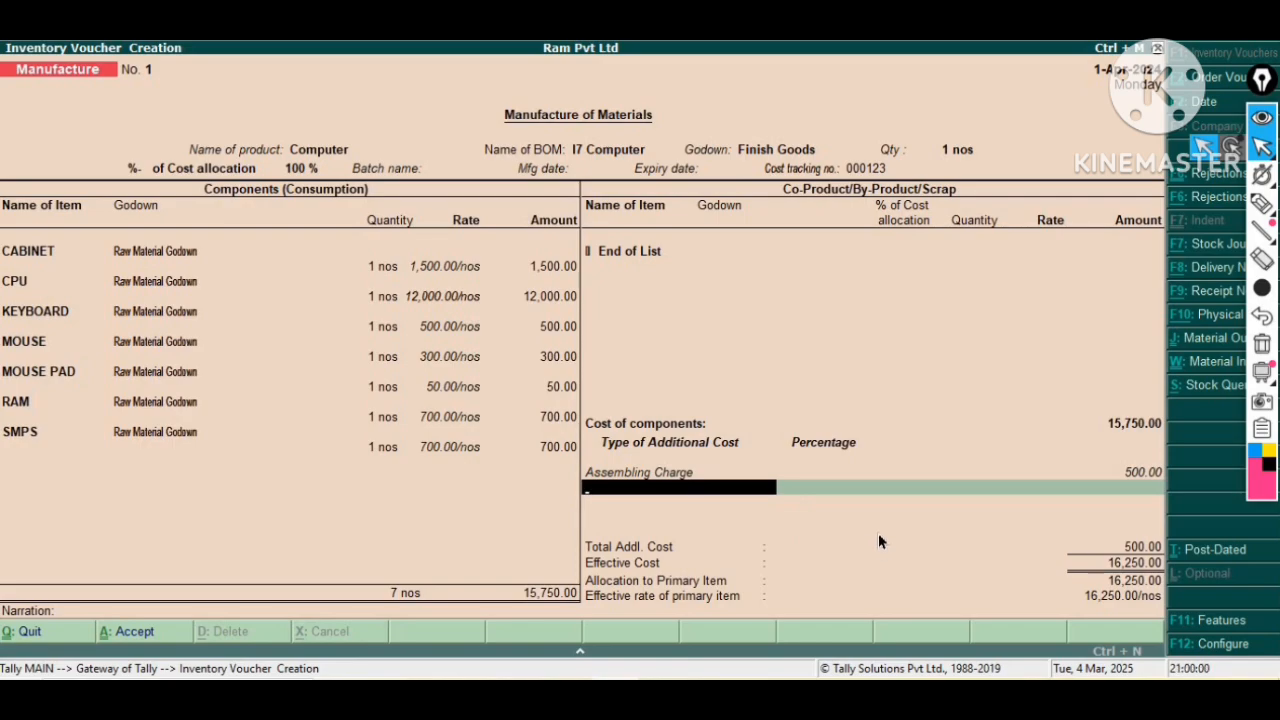
# Leave the manufacture voucher and return to the Gateway of Tally, dismissing the quit prompt.
pyautogui.press('Escape')
pyautogui.press('Escape')
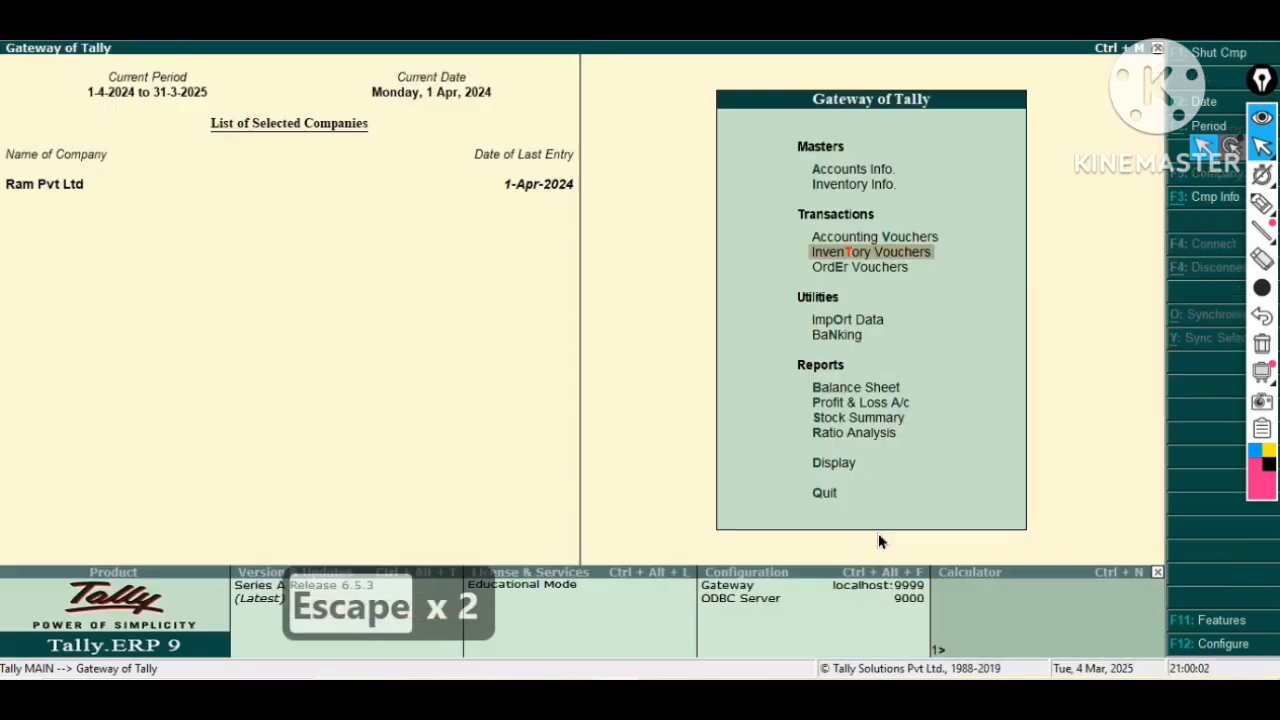
pyautogui.press('Escape')
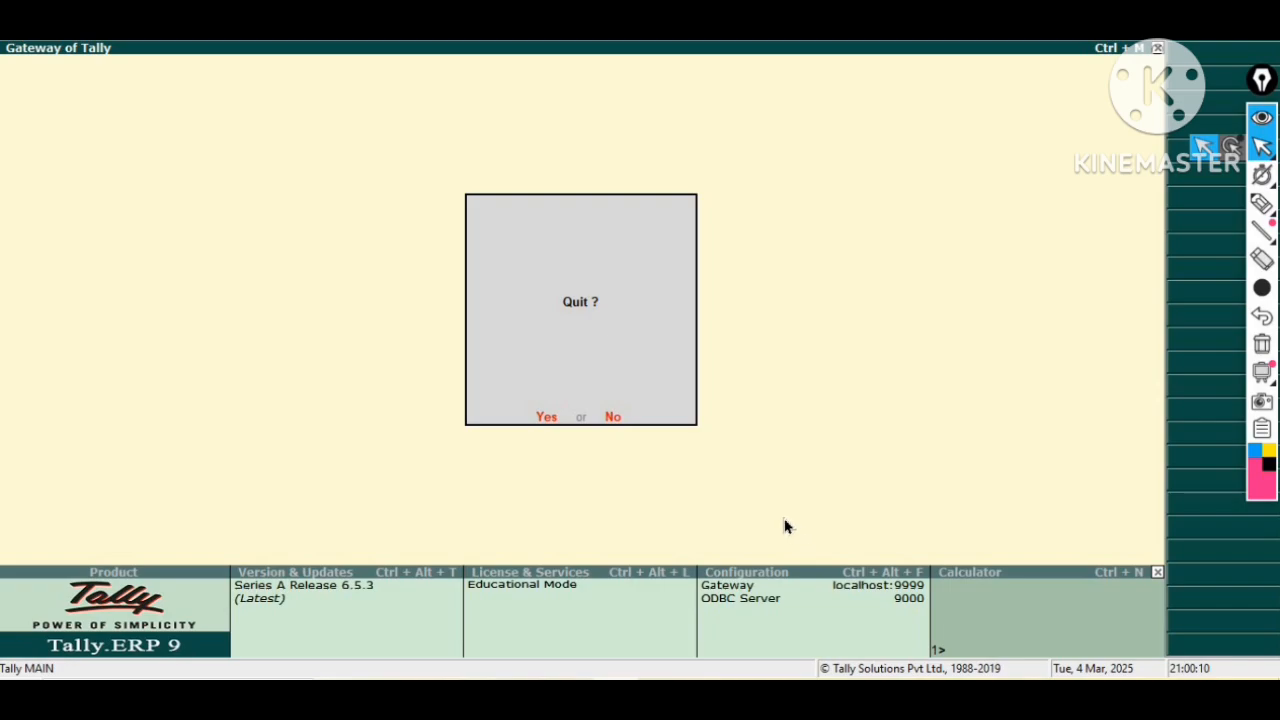
pyautogui.press('Escape')
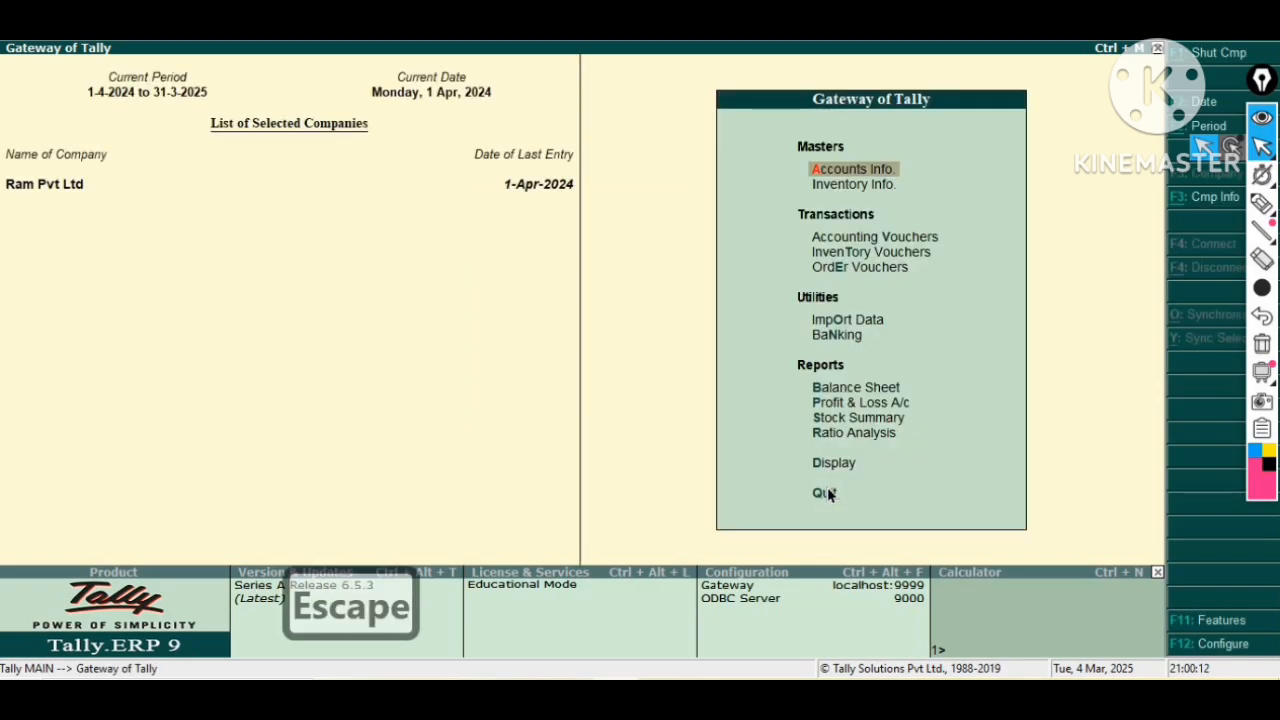
# Open order voucher creation and switch the voucher type to Job Work Out Order.
pyautogui.press('Down')
pyautogui.press('Down')
pyautogui.press('Down')
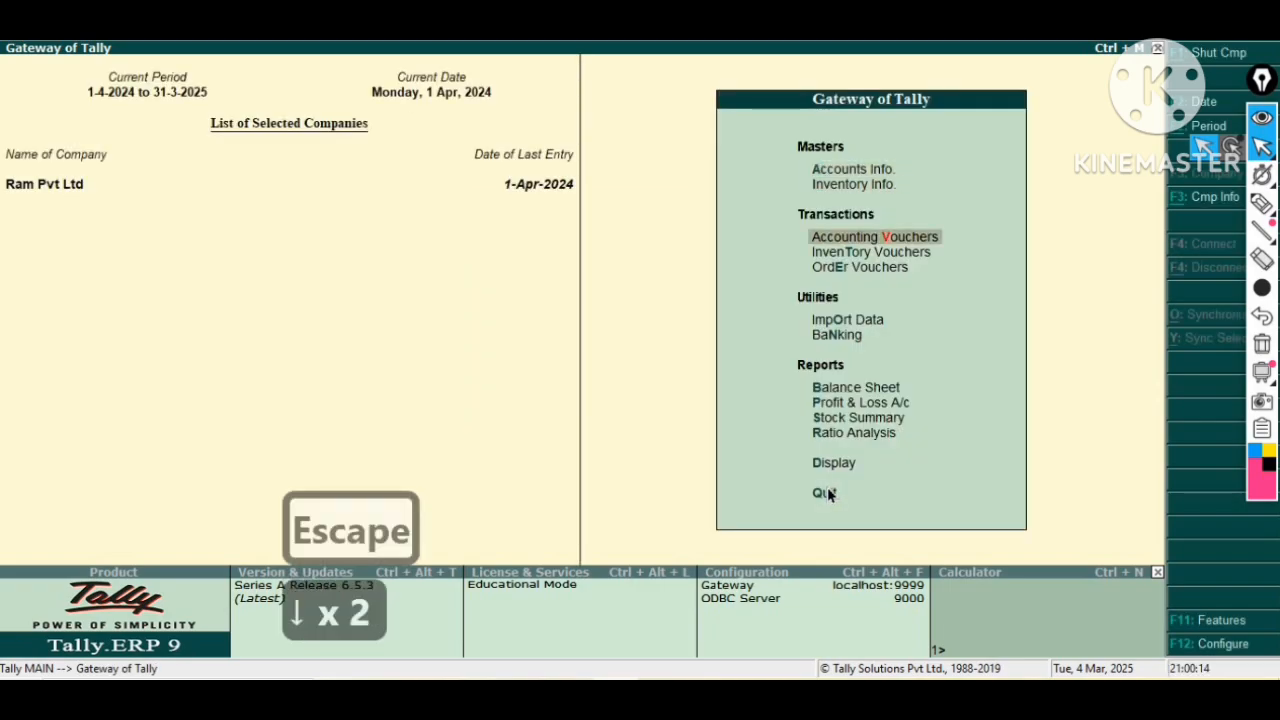
pyautogui.press('Down')
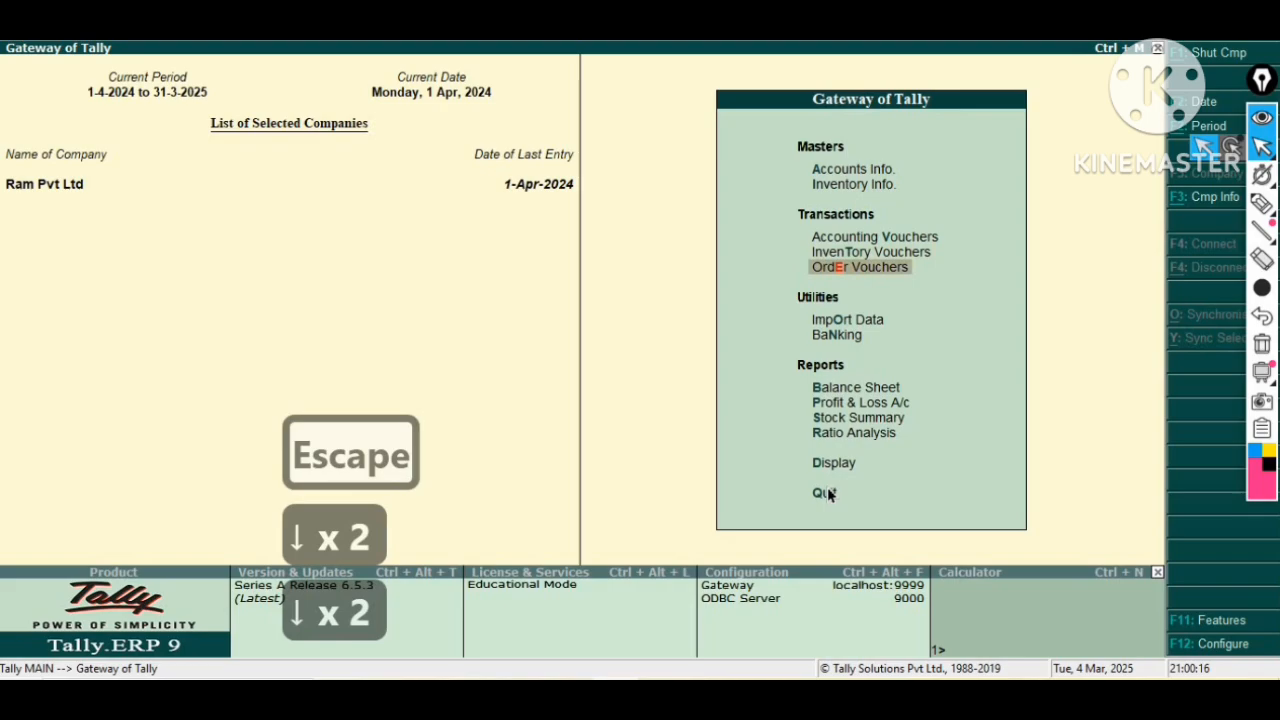
pyautogui.press('Return')
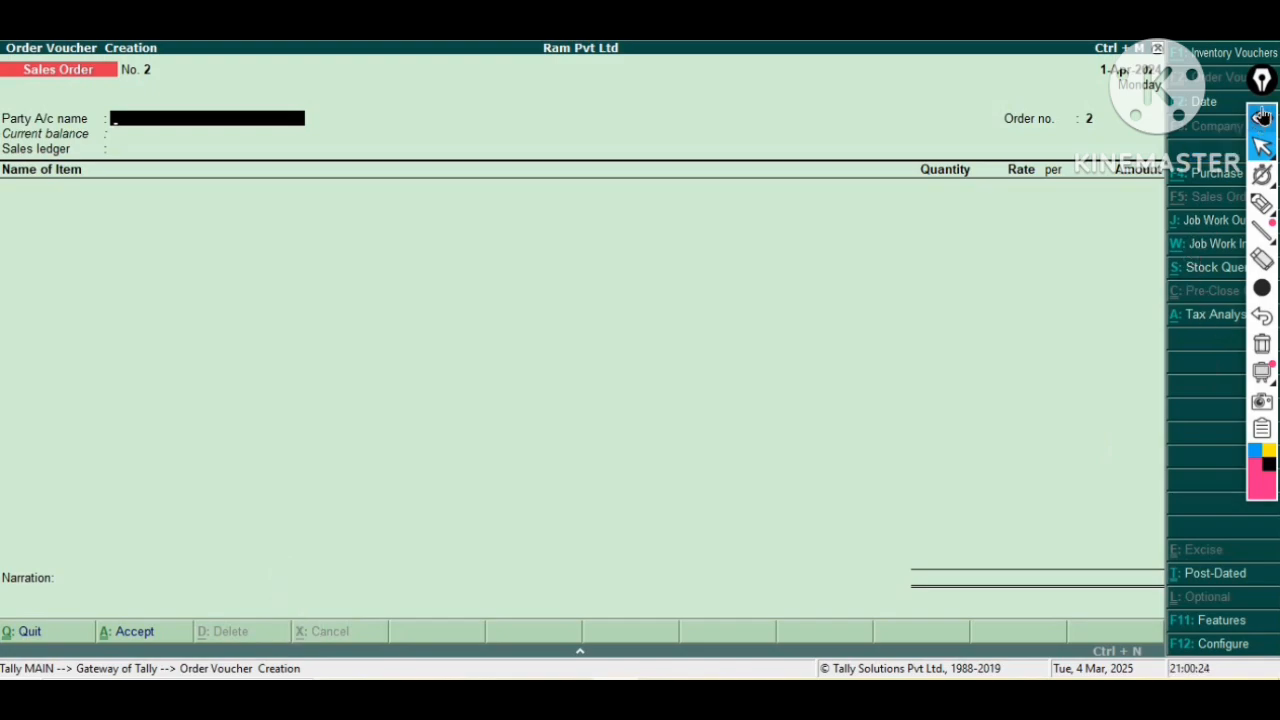
pyautogui.moveTo(1262, 80); pyautogui.dragTo(1108, 218)
pyautogui.moveTo(955, 328); pyautogui.dragTo(1106, 290)
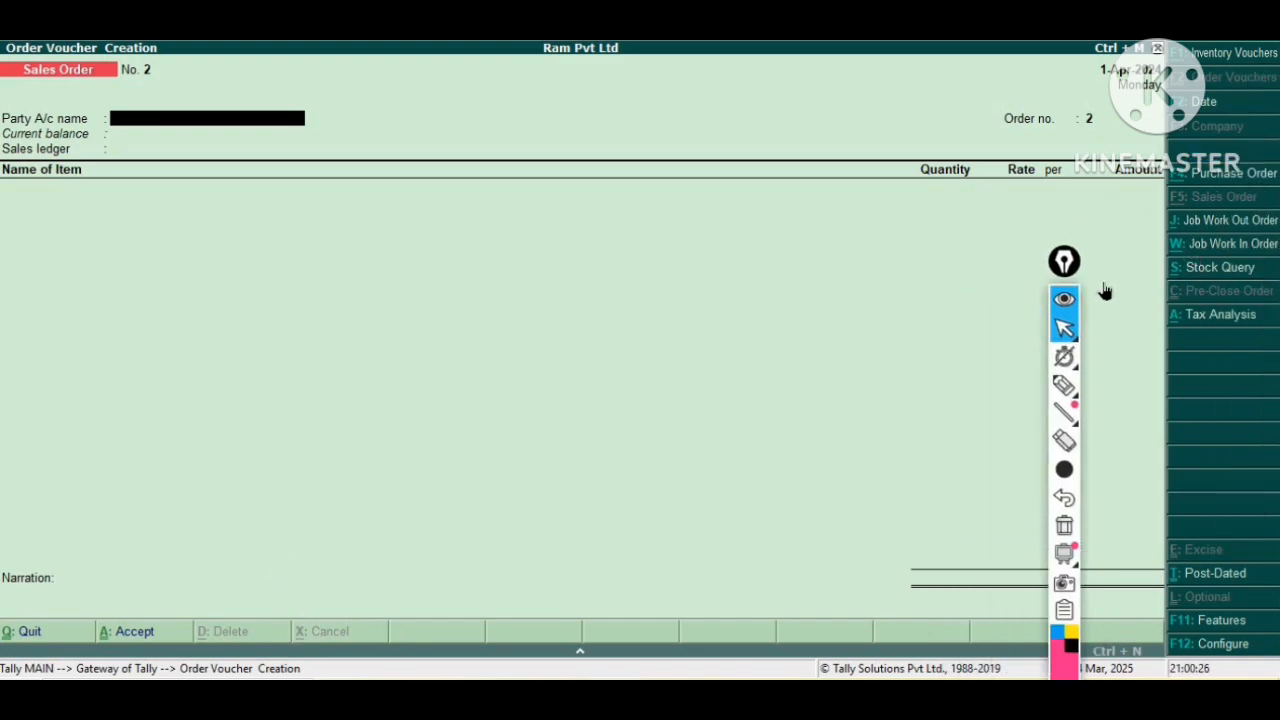
pyautogui.click(1233, 224)
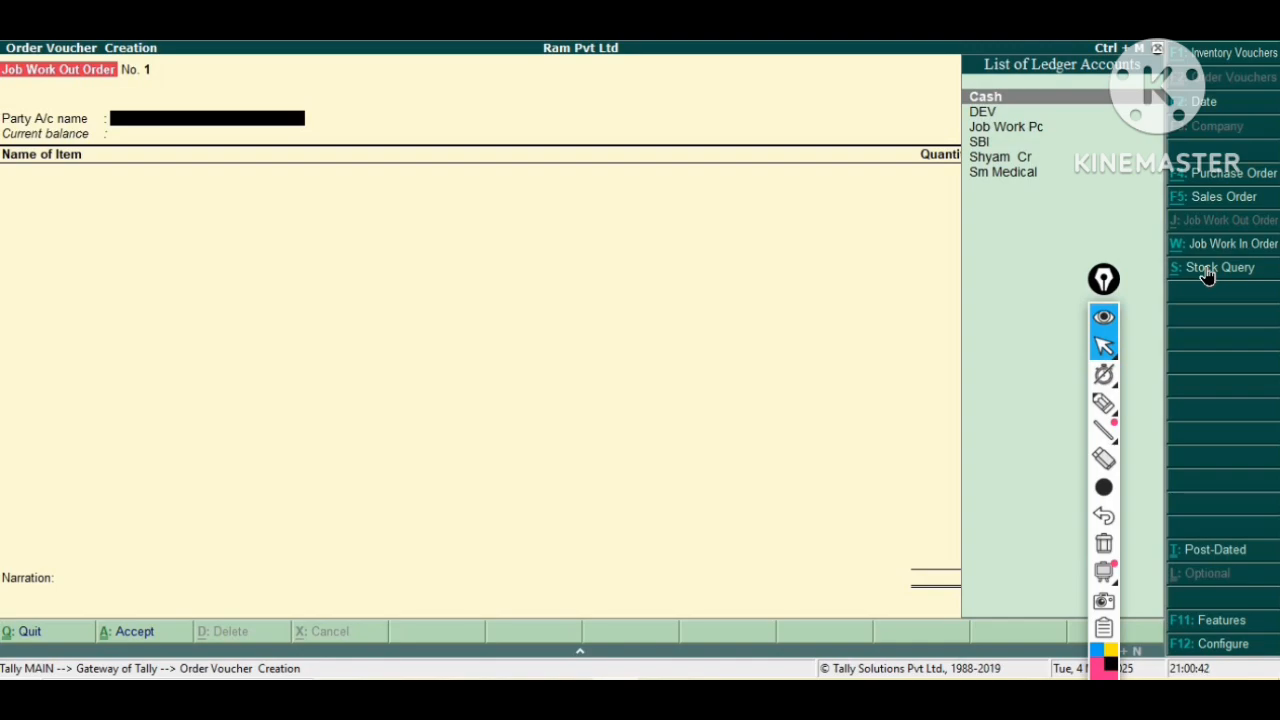
# Select Job Work Pc as the party and set the duration of process to 15 days.
pyautogui.press('Down')
pyautogui.press('Down')
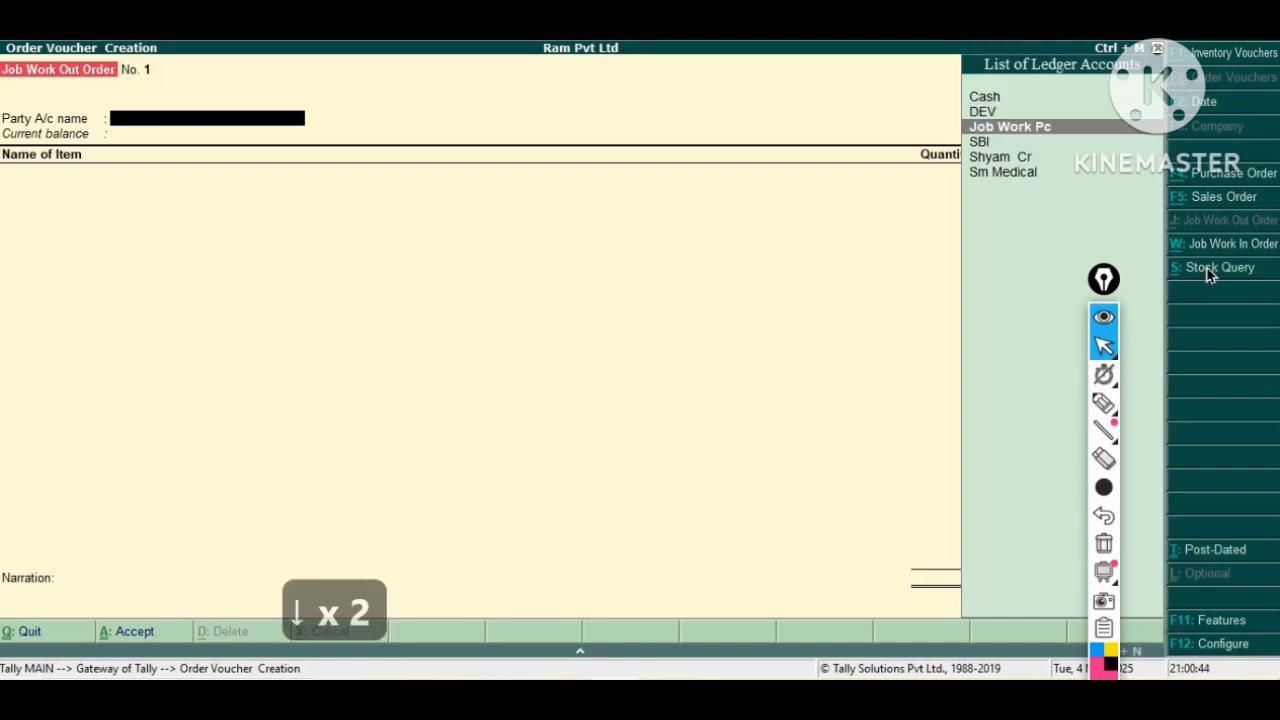
pyautogui.press('Return')
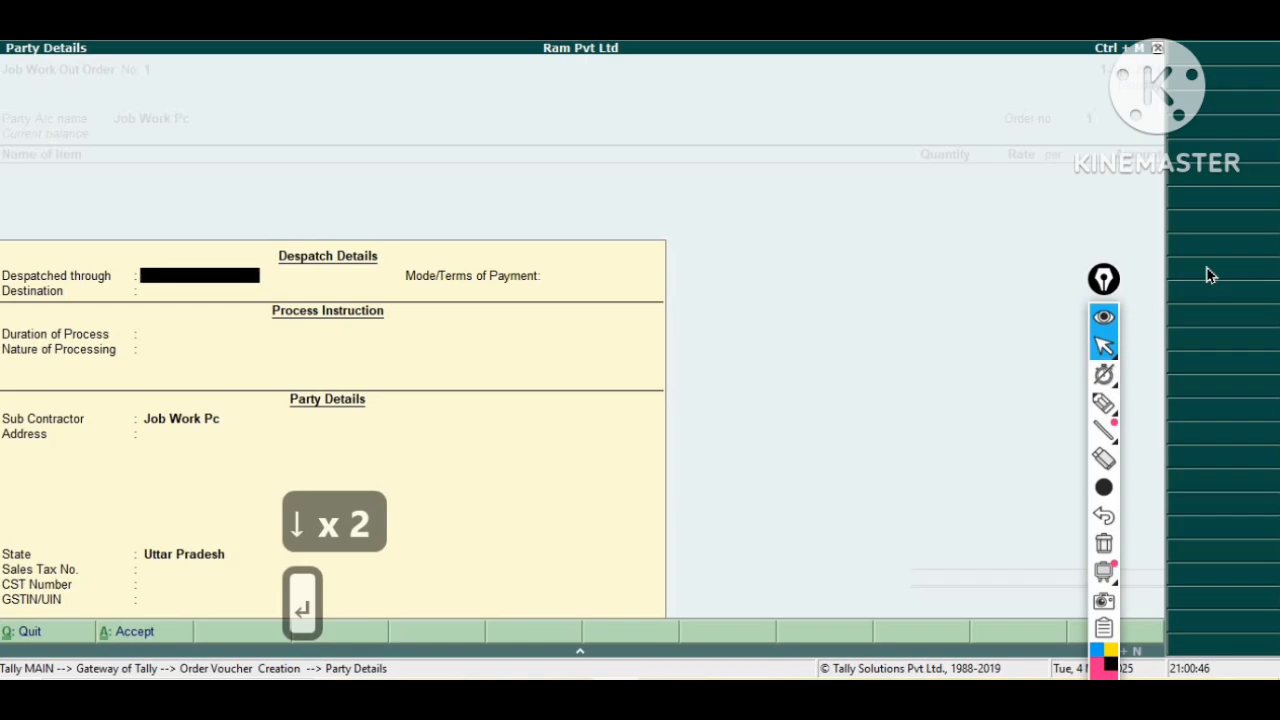
pyautogui.press('Return')
pyautogui.press('Return')
pyautogui.press('Return')
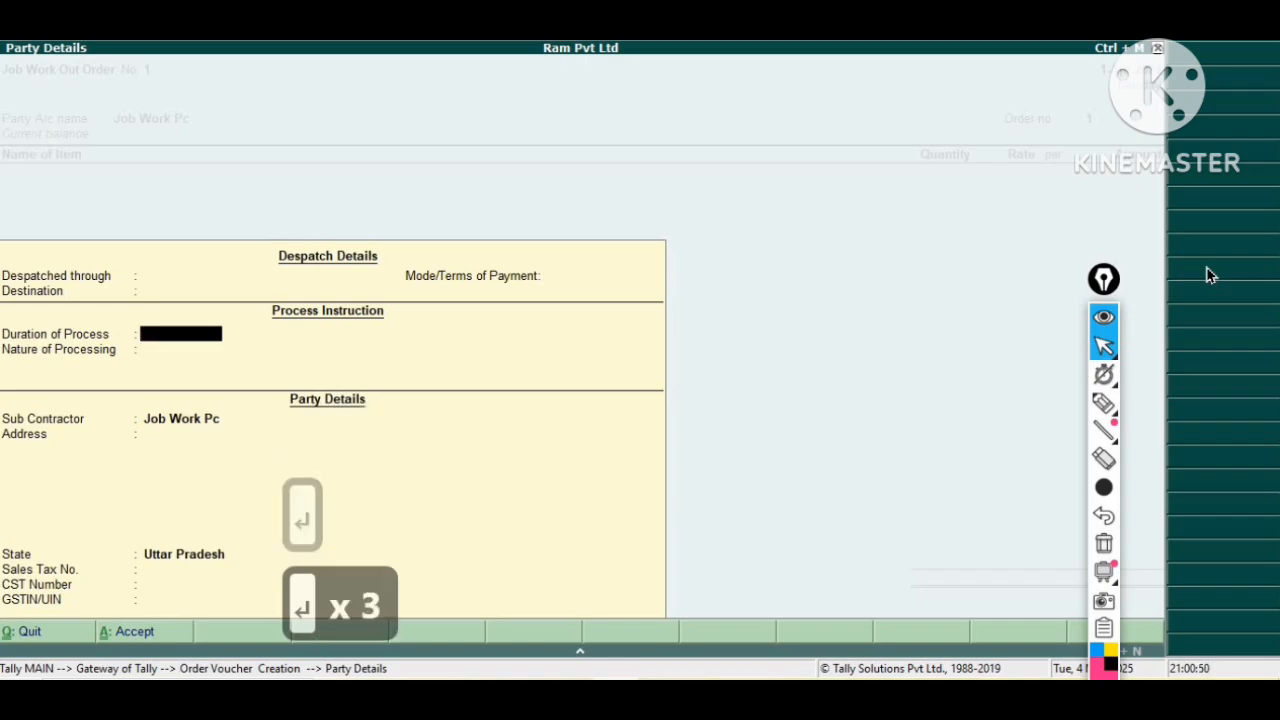
pyautogui.write('15')
pyautogui.press('Return')
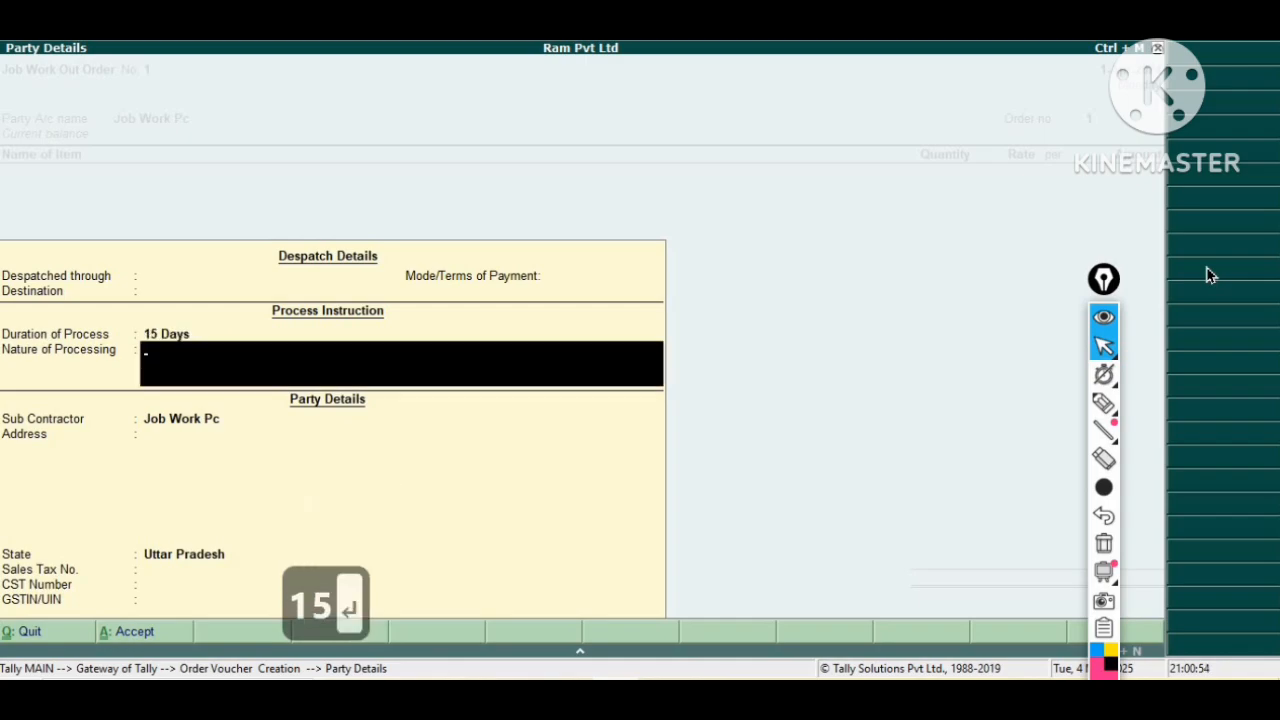
# Enter pc assembling as the nature of processing and accept the party details.
pyautogui.write('pc a')
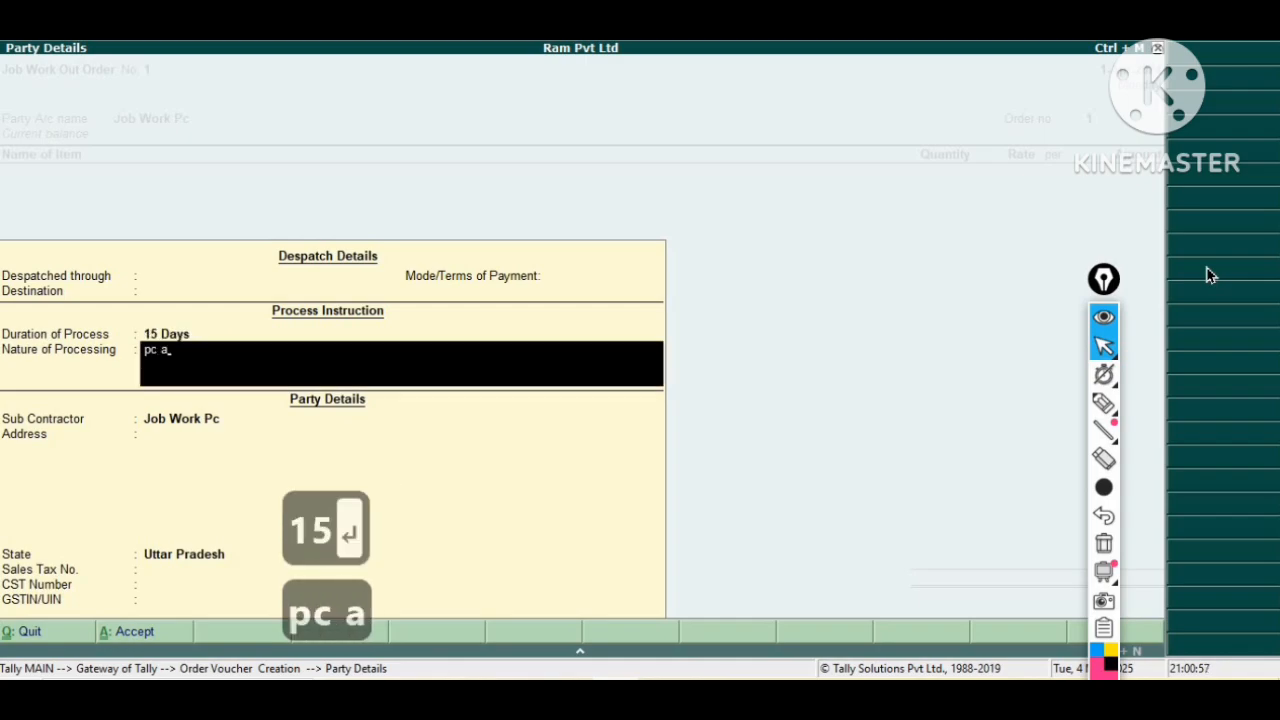
pyautogui.write('ssem')
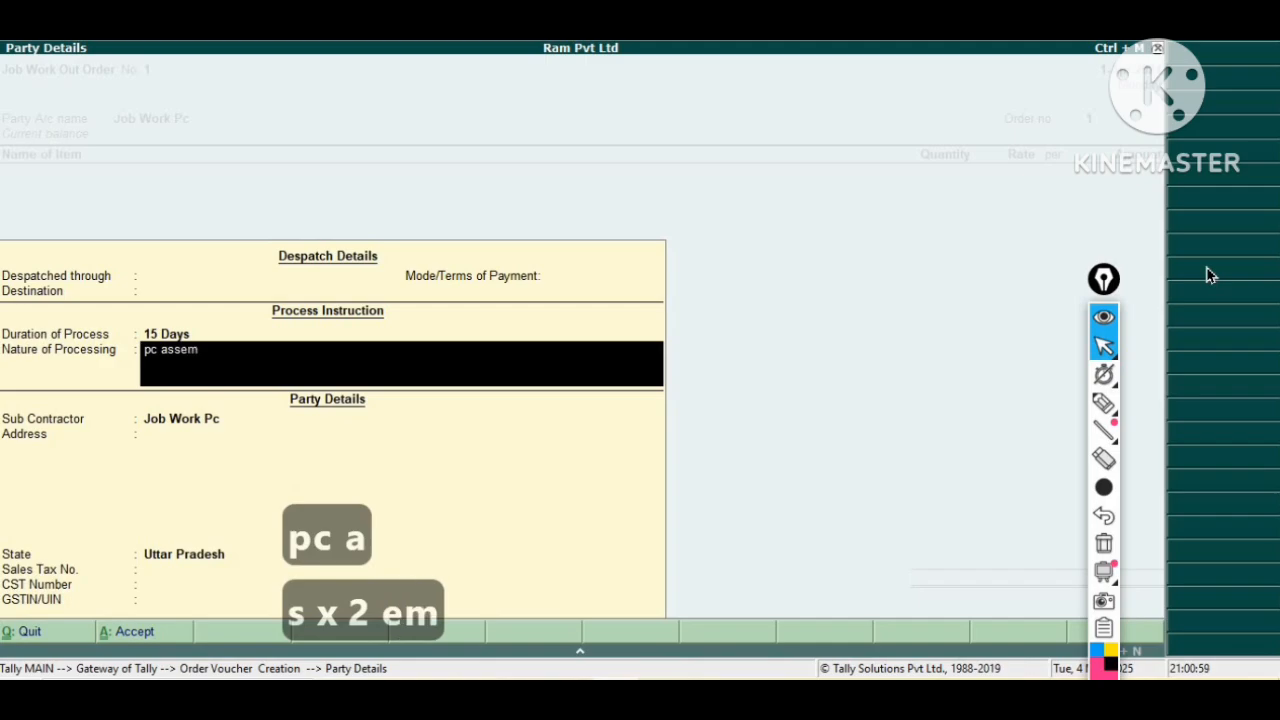
pyautogui.write('bling')
pyautogui.press('Return')
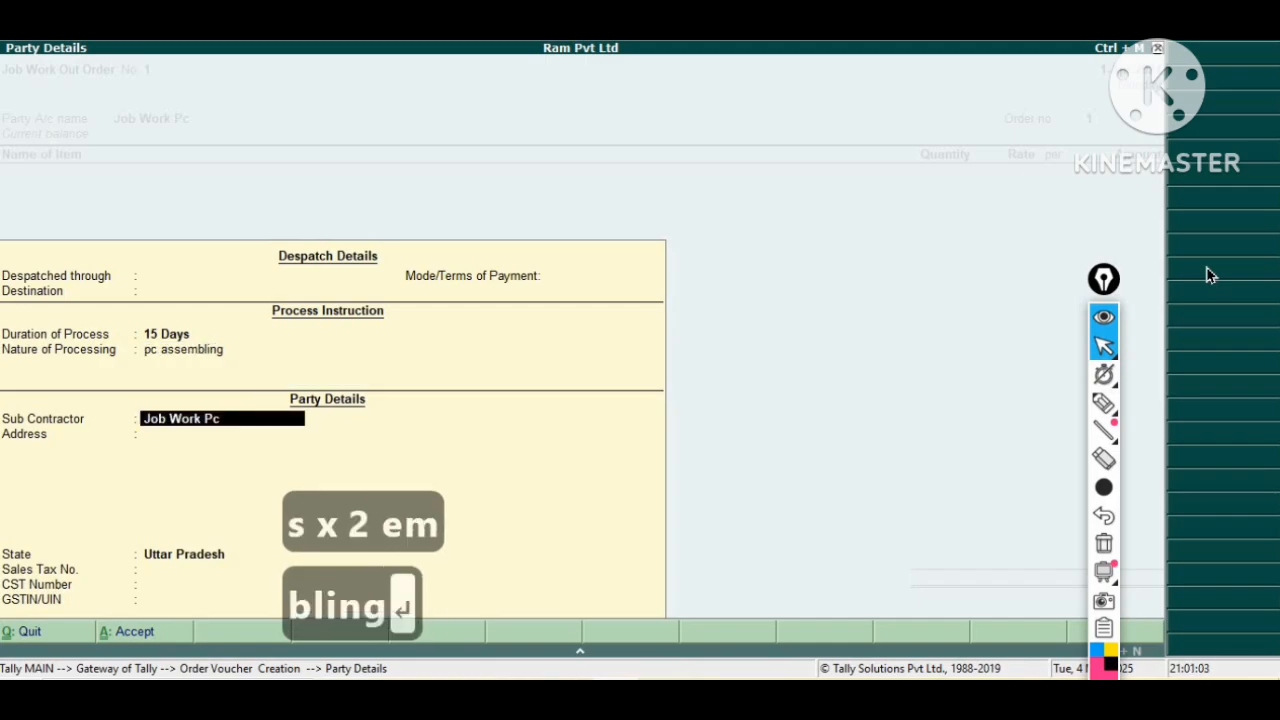
pyautogui.press('Return')
pyautogui.press('Return')
pyautogui.press('Return')
pyautogui.press('Return')
pyautogui.press('Return')
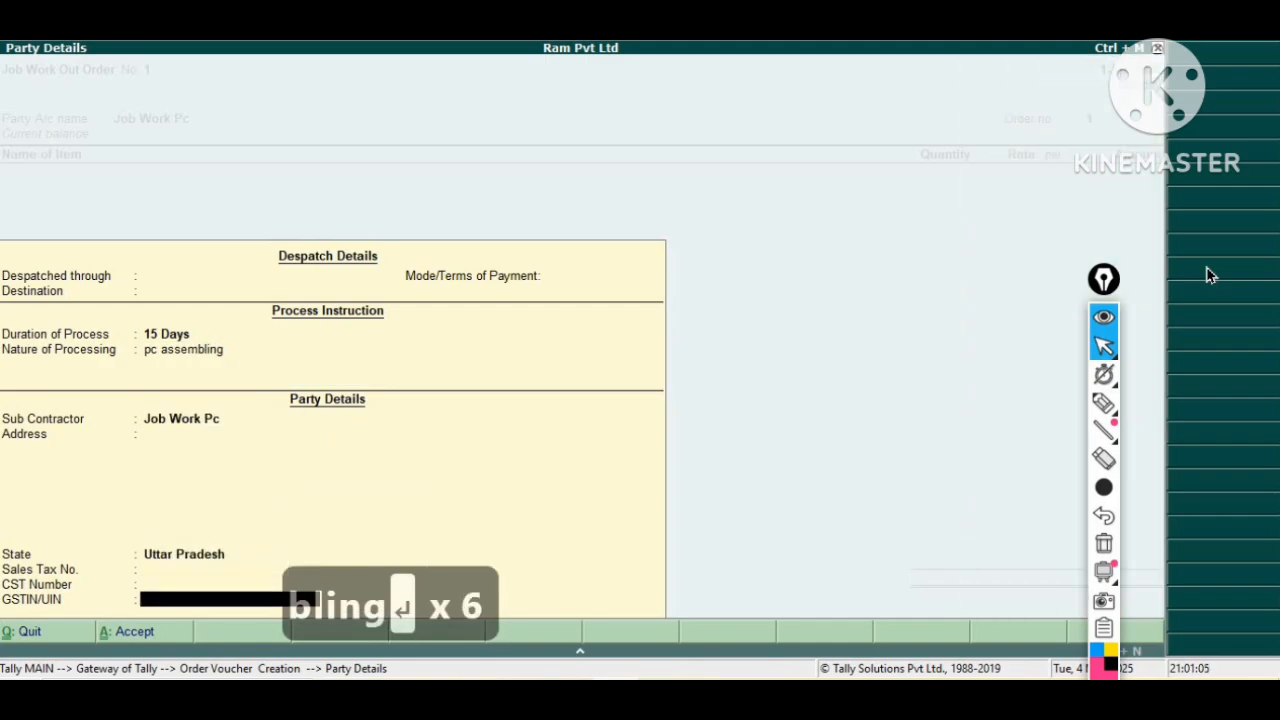
pyautogui.press('Return')
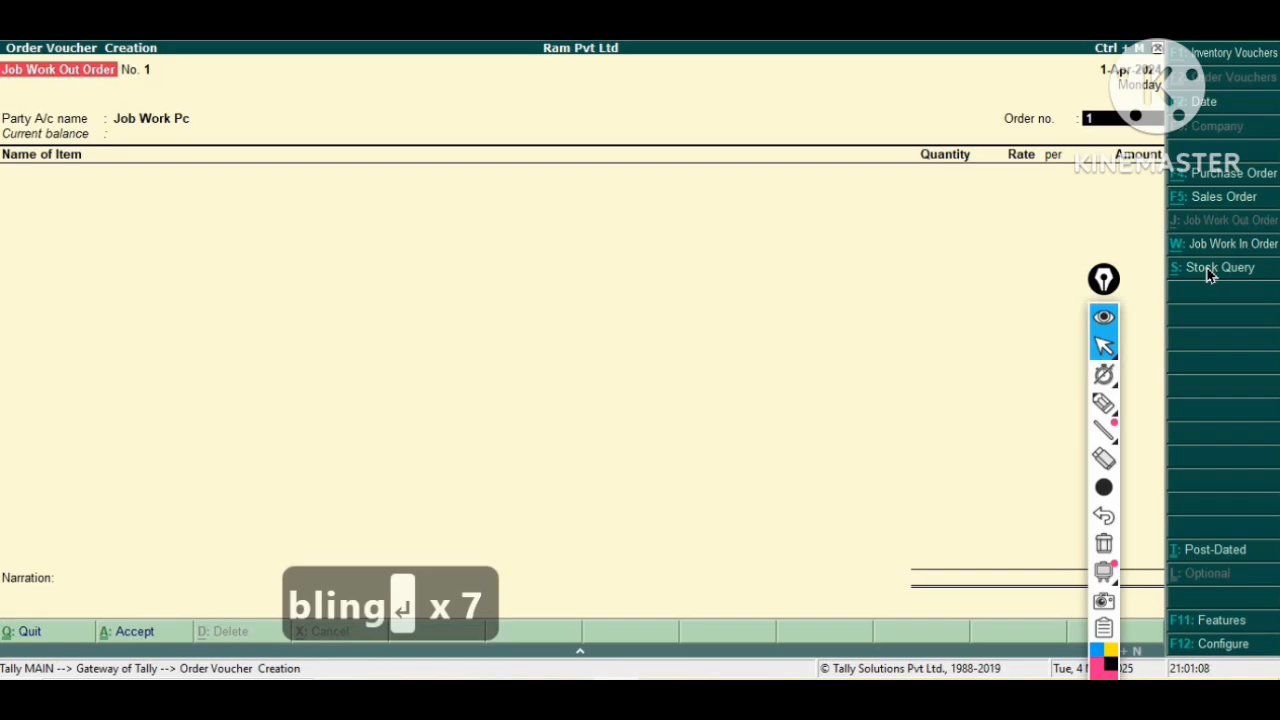
# Set the order number to job/01 and choose Computer as the ordered item.
pyautogui.write('job/01')
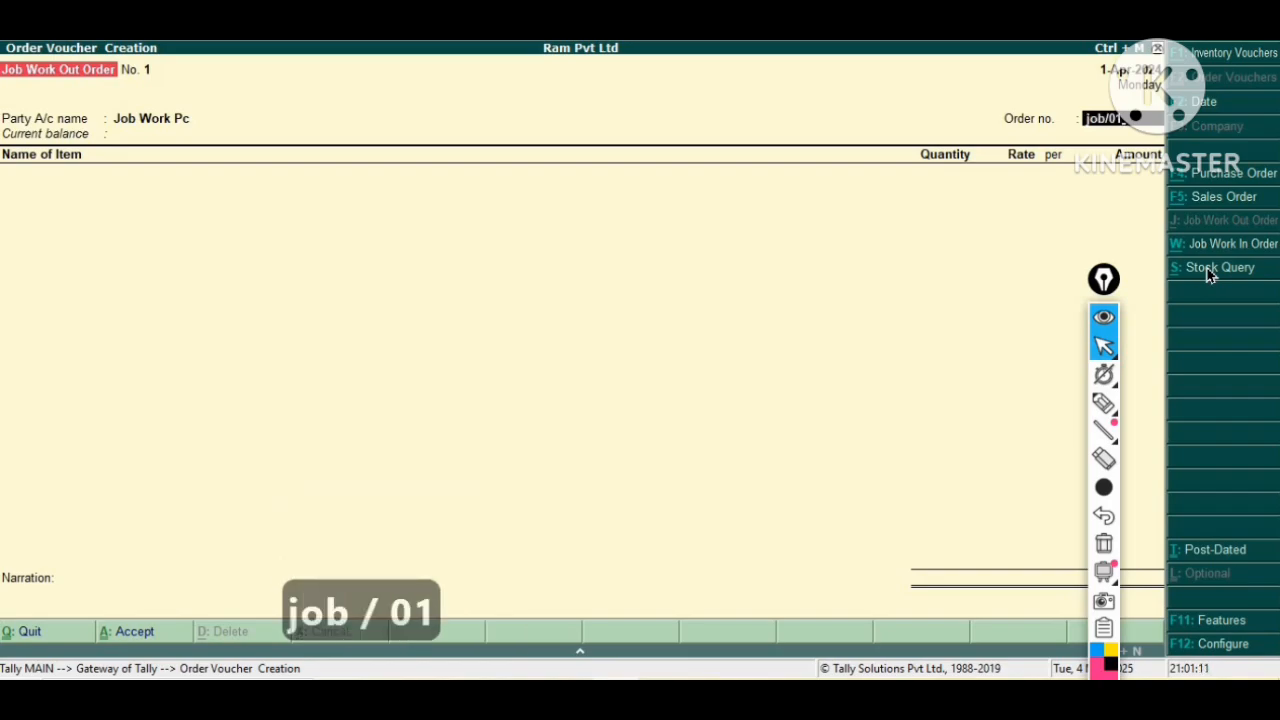
pyautogui.press('Return')
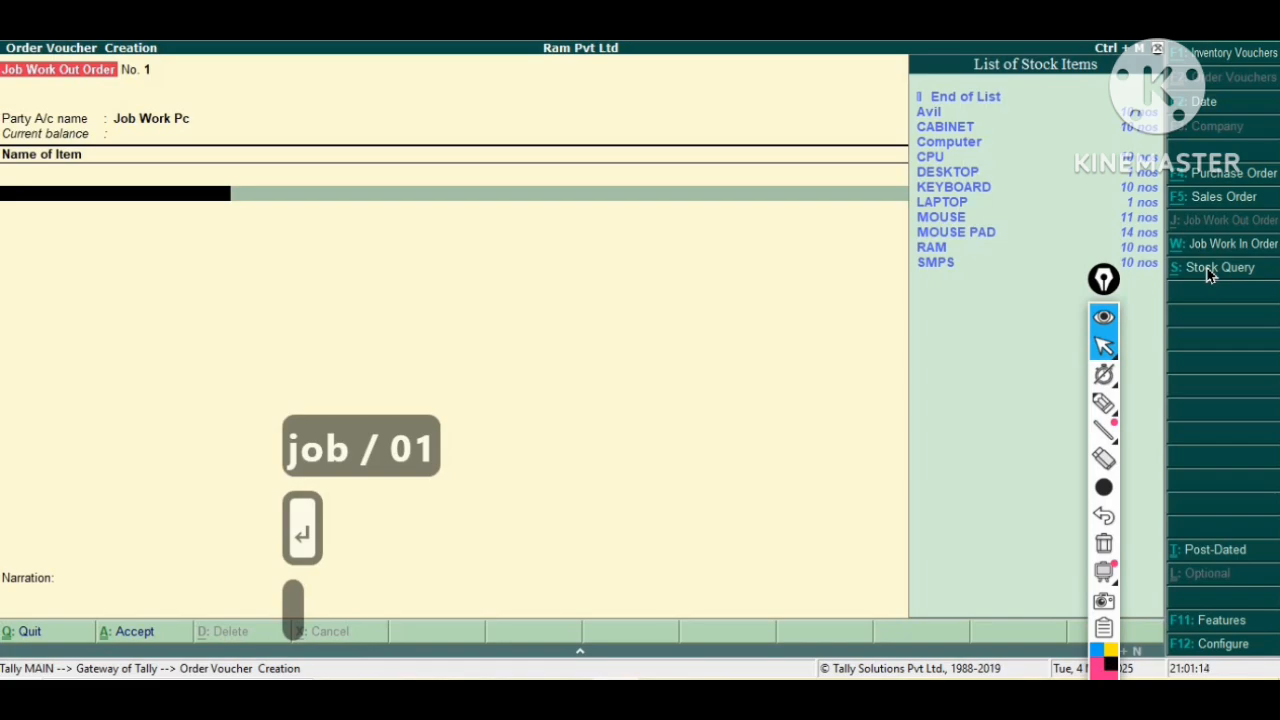
pyautogui.press('Down')
pyautogui.press('Down')
pyautogui.press('Down')
pyautogui.press('Down')
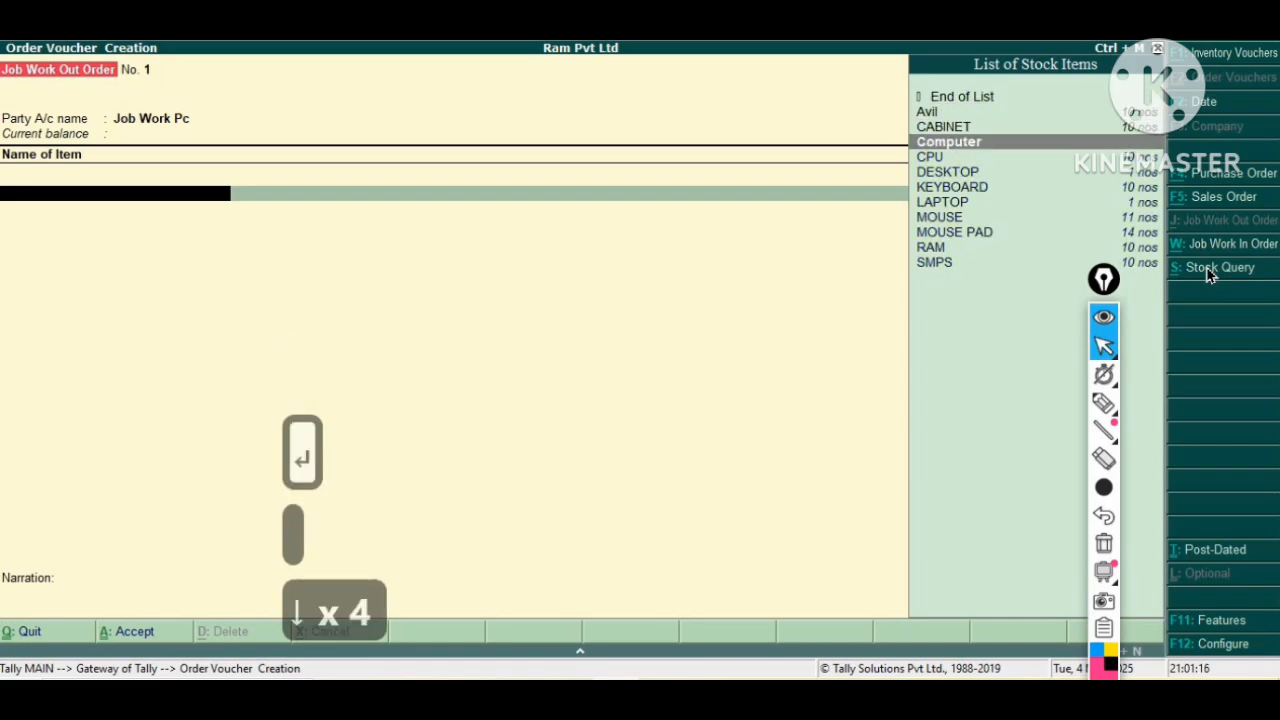
pyautogui.press('Return')
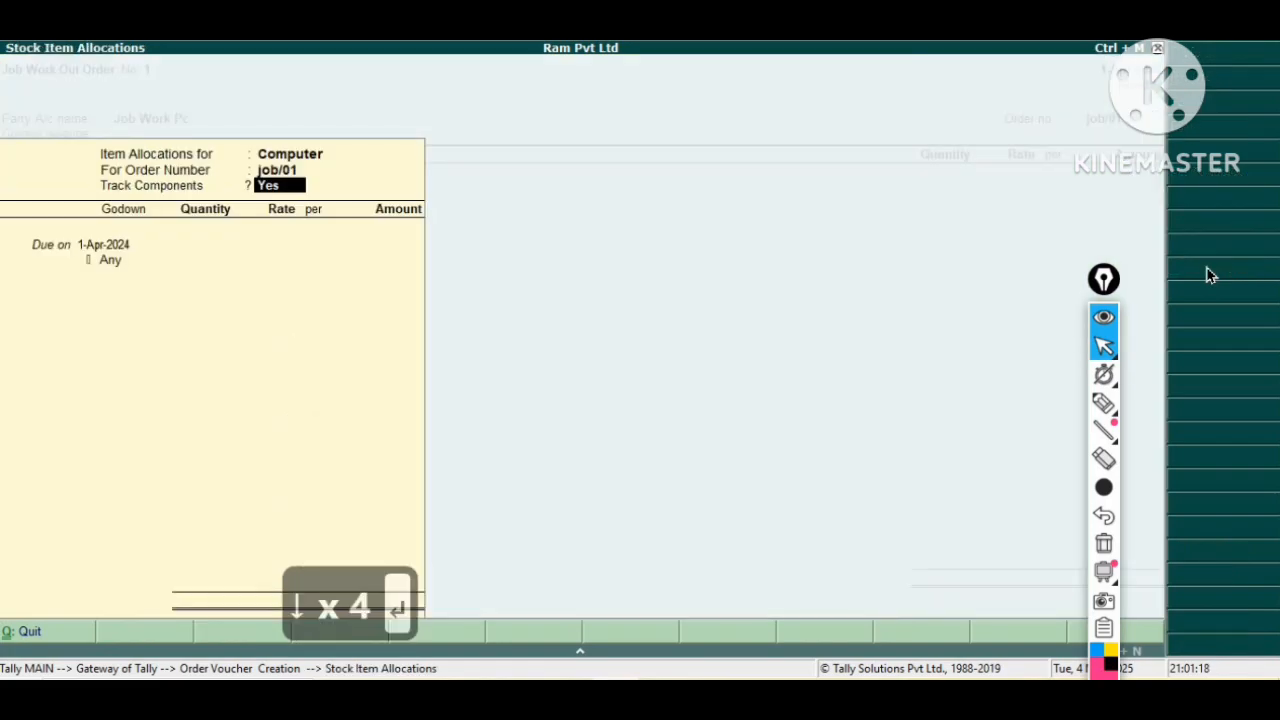
# Keep component tracking on and allocate 5 nos of Computer to the Finish Goods godown.
pyautogui.press('Return')
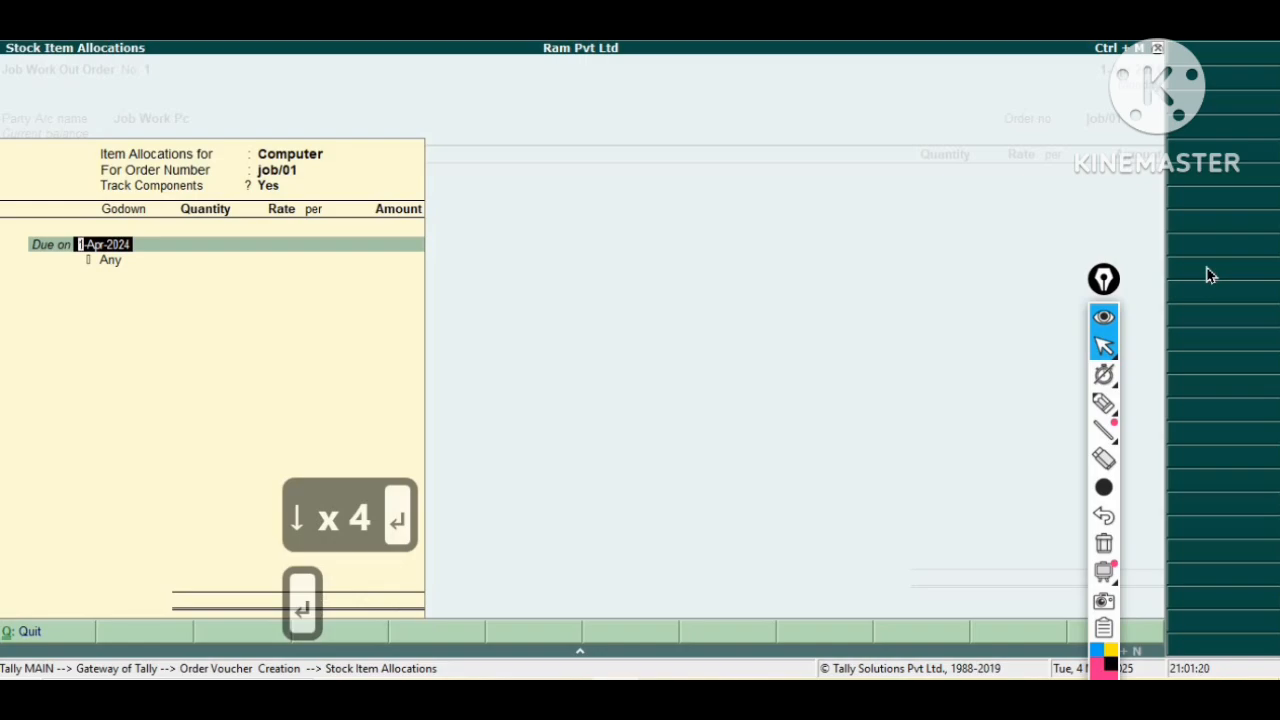
pyautogui.press('Return')
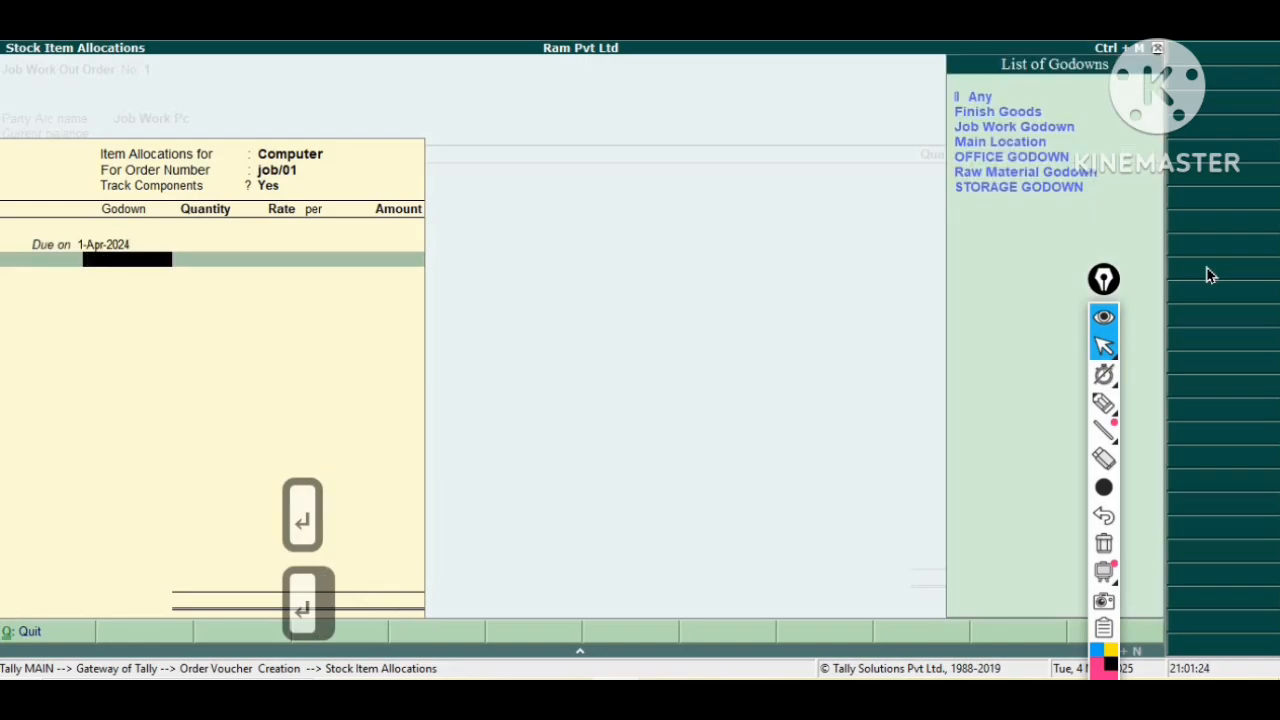
pyautogui.press('Down')
pyautogui.press('Down')
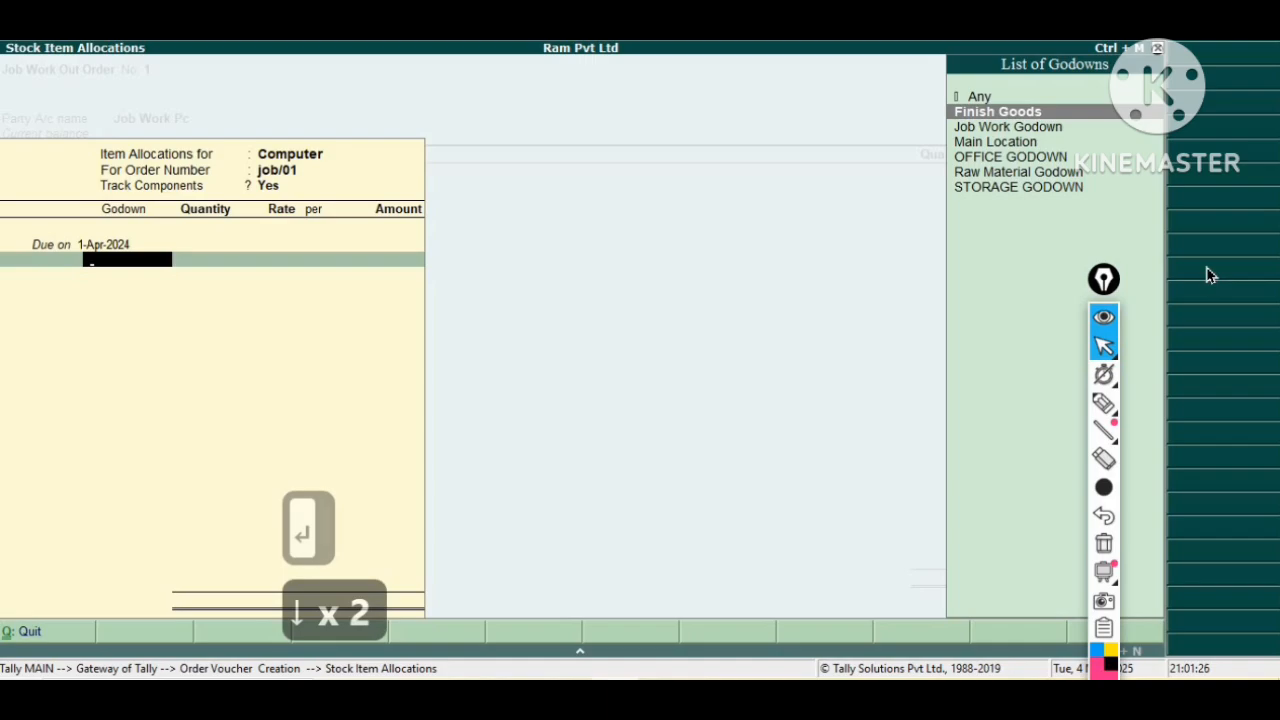
pyautogui.press('Return')
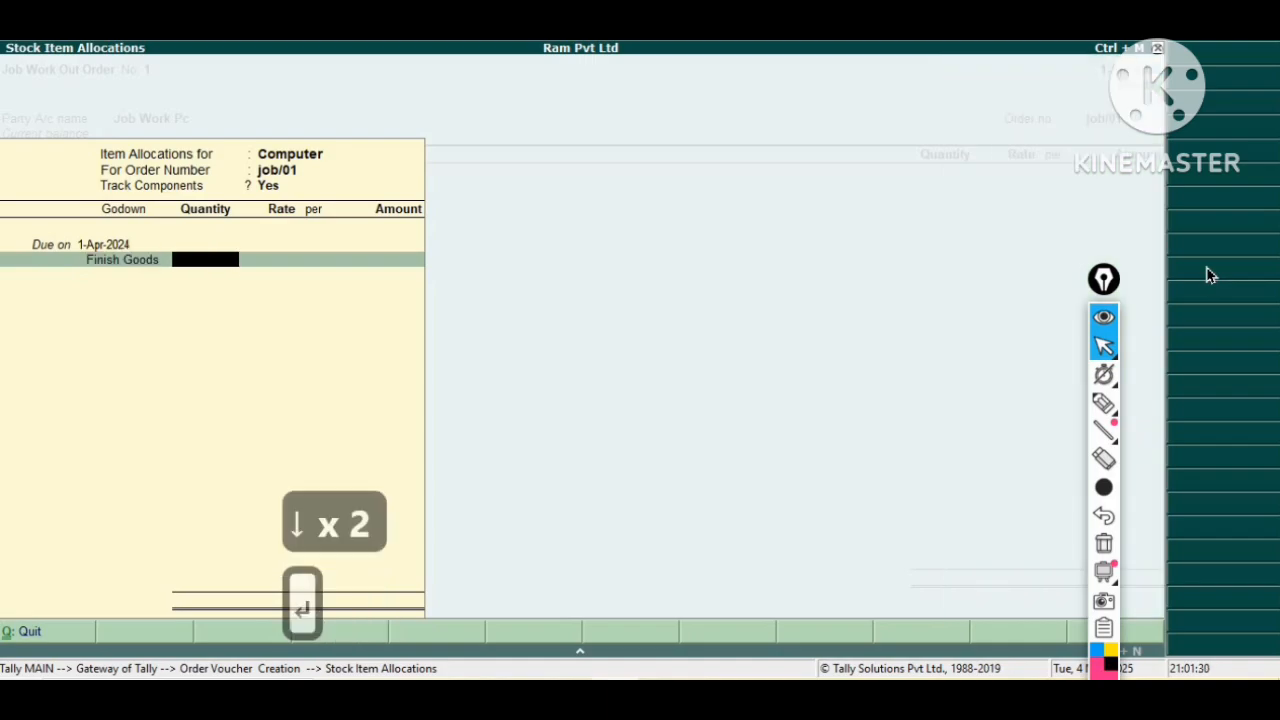
pyautogui.write('5')
pyautogui.press('Return')
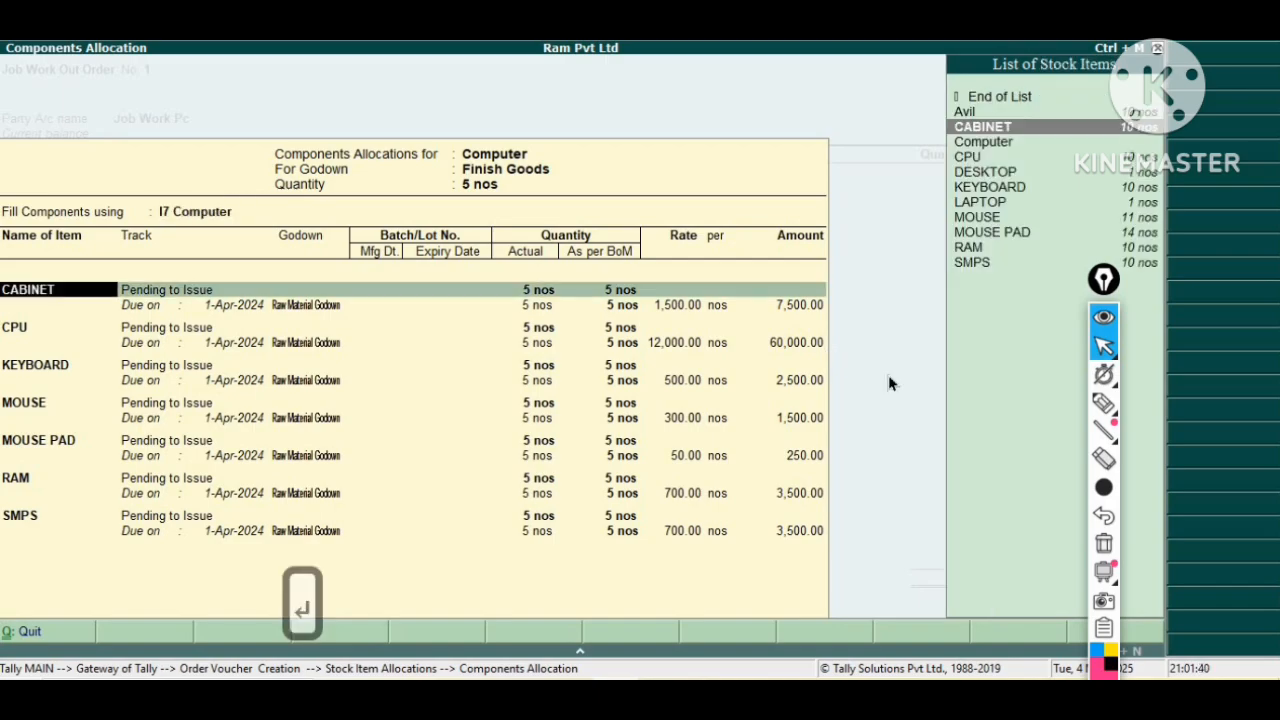
# Accept all component lines as pending to issue from Raw Material Godown at 5 nos each.
pyautogui.press('Return')
pyautogui.press('Return')
pyautogui.press('Return')
pyautogui.press('Return')
pyautogui.press('Return')
pyautogui.press('Return')
pyautogui.press('Return')
pyautogui.press('Return')
pyautogui.press('Return')
pyautogui.press('Return')
pyautogui.press('Return')
pyautogui.press('Return')
pyautogui.press('Return')
pyautogui.press('Return')
pyautogui.press('Return')
pyautogui.press('Return')
pyautogui.press('Return')
pyautogui.press('Return')
pyautogui.press('Return')
pyautogui.press('Return')
pyautogui.press('Return')
pyautogui.press('Return')
pyautogui.press('Return')
pyautogui.press('Return')
pyautogui.press('Return')
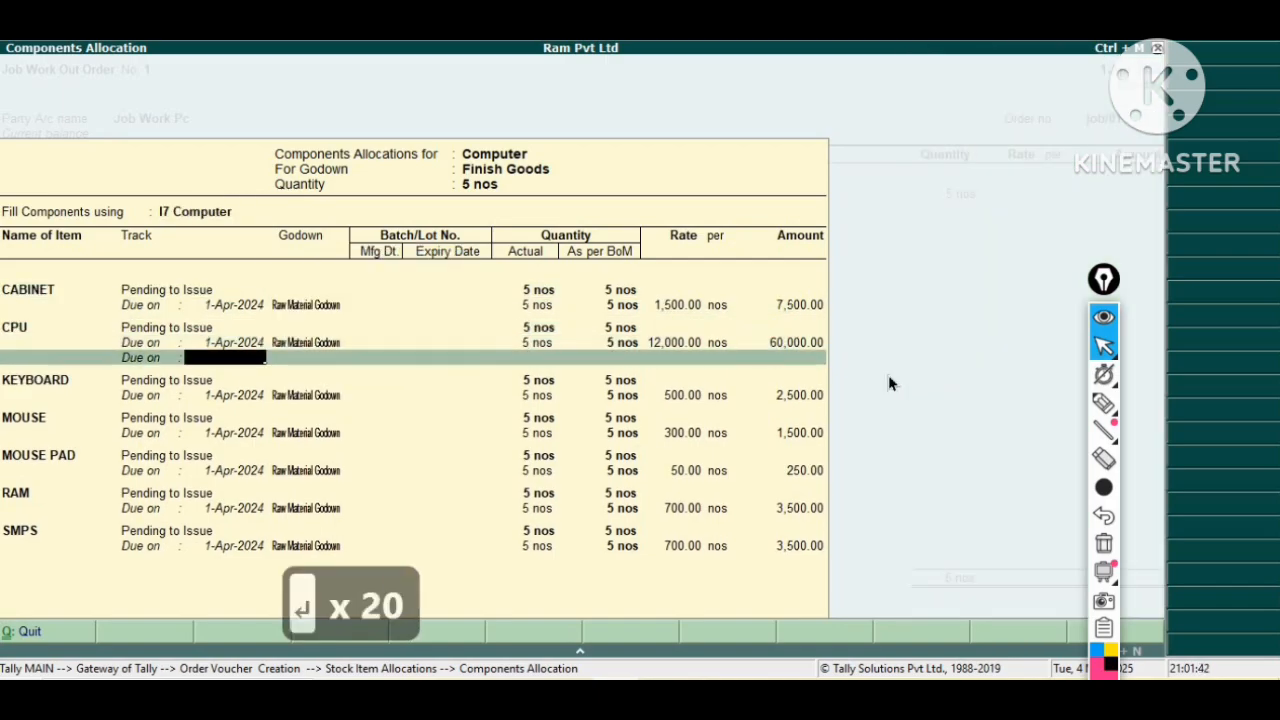
pyautogui.press('Return')
pyautogui.press('Return')
pyautogui.press('Return')
pyautogui.press('Return')
pyautogui.press('Return')
pyautogui.press('Return')
pyautogui.press('Return')
pyautogui.press('Return')
pyautogui.press('Return')
pyautogui.press('Return')
pyautogui.press('Return')
pyautogui.press('Return')
pyautogui.press('Return')
pyautogui.press('Return')
pyautogui.press('Return')
pyautogui.press('Return')
pyautogui.press('Return')
pyautogui.press('Return')
pyautogui.press('Return')
pyautogui.press('Return')
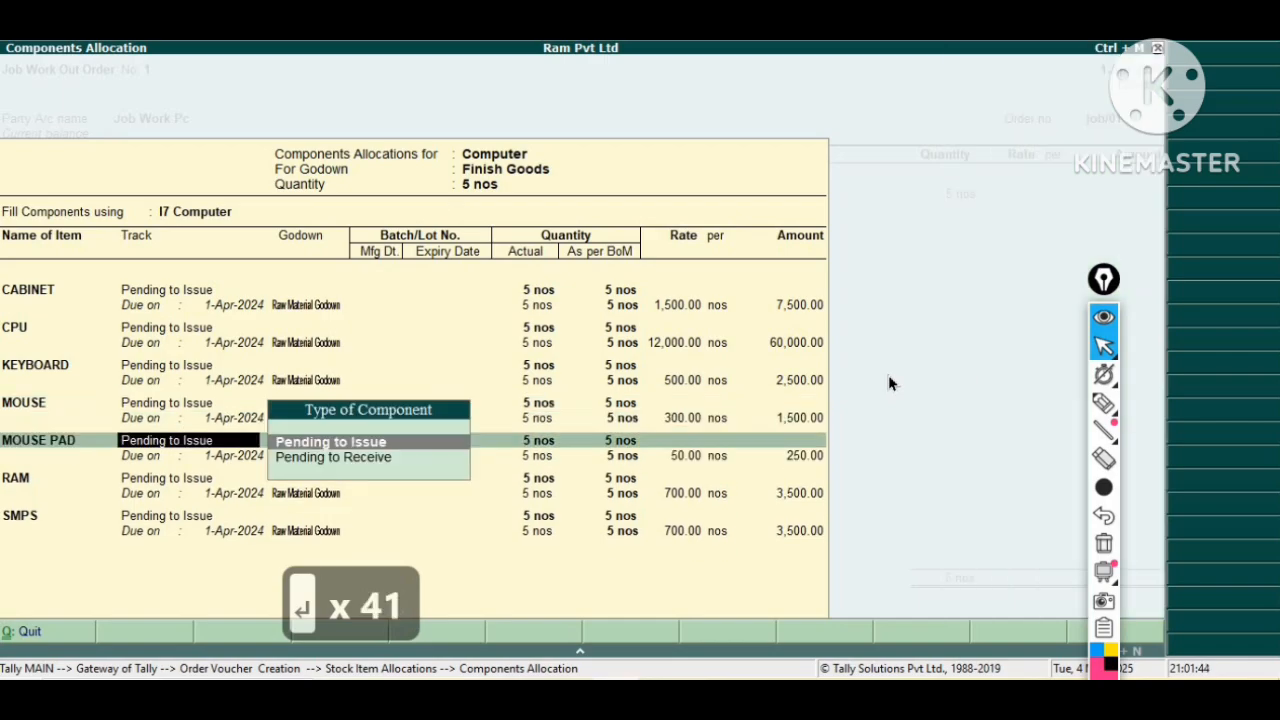
pyautogui.press('Return')
pyautogui.press('Return')
pyautogui.press('Return')
pyautogui.press('Return')
pyautogui.press('Return')
pyautogui.press('Return')
pyautogui.press('Return')
pyautogui.press('Return')
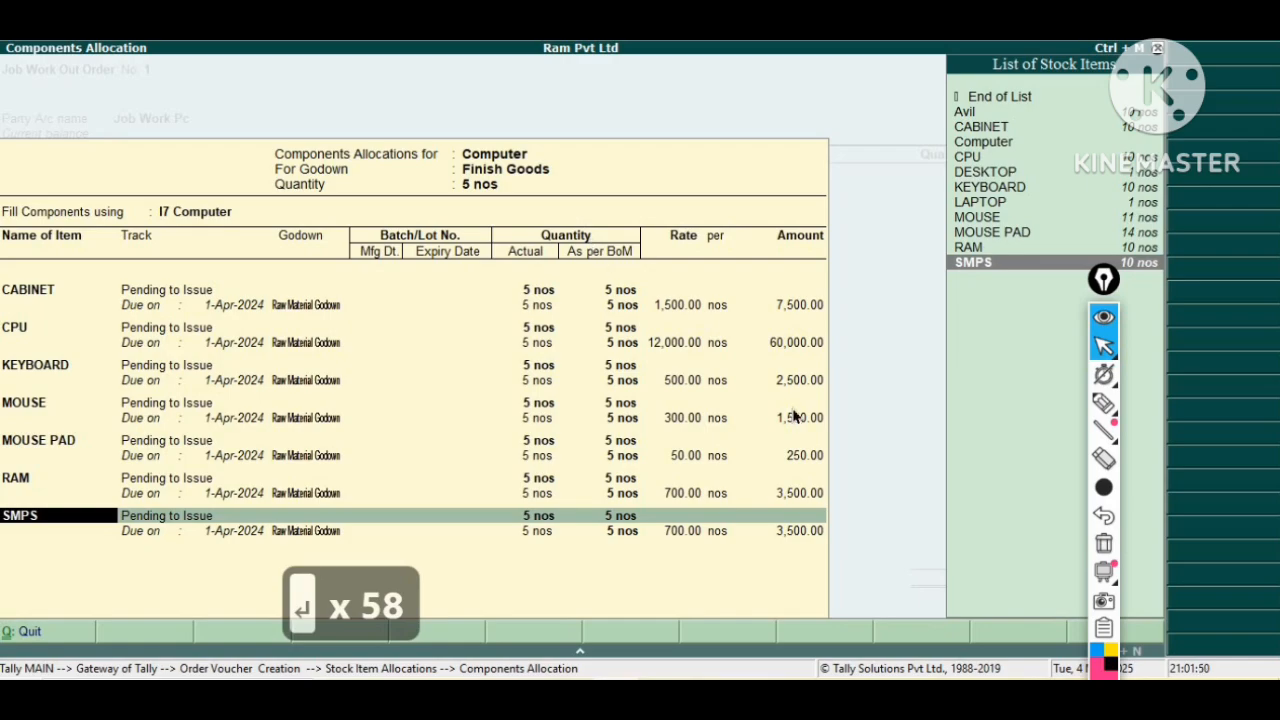
pyautogui.press('Return')
pyautogui.press('Return')
pyautogui.press('Return')
pyautogui.press('Return')
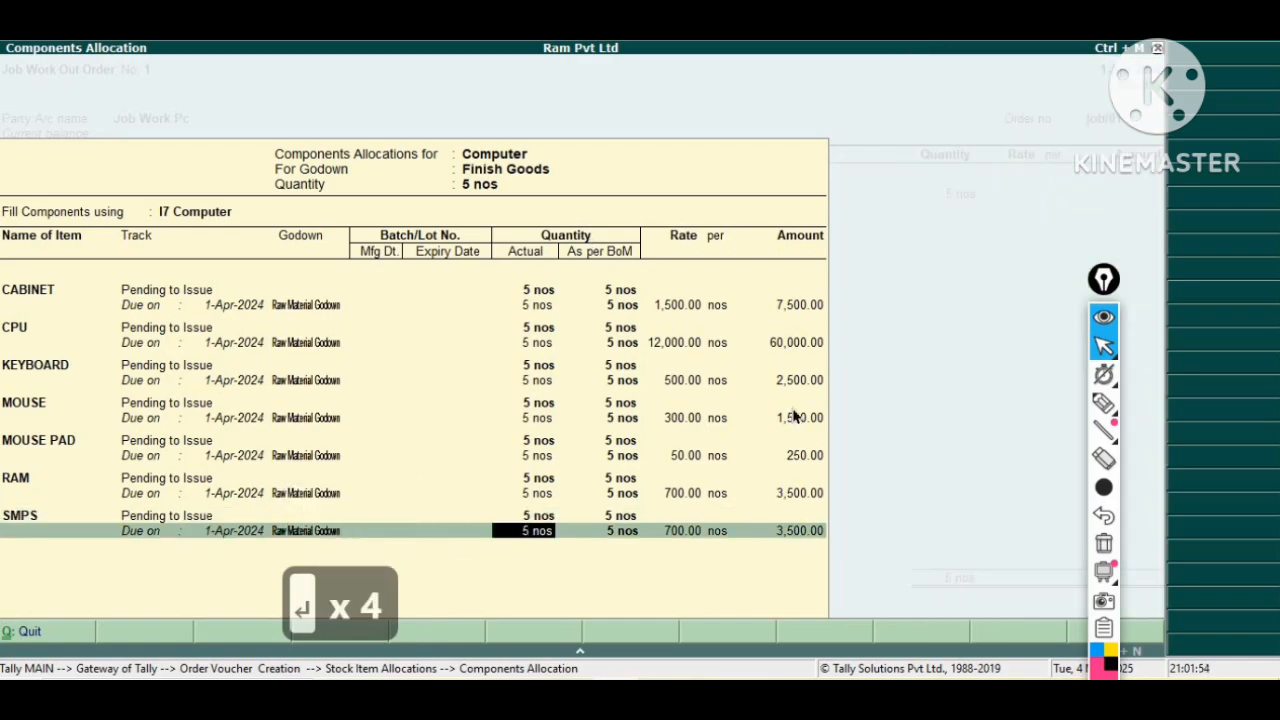
pyautogui.press('Return')
pyautogui.press('Return')
pyautogui.press('Return')
pyautogui.press('Return')
pyautogui.press('Return')
pyautogui.press('Return')
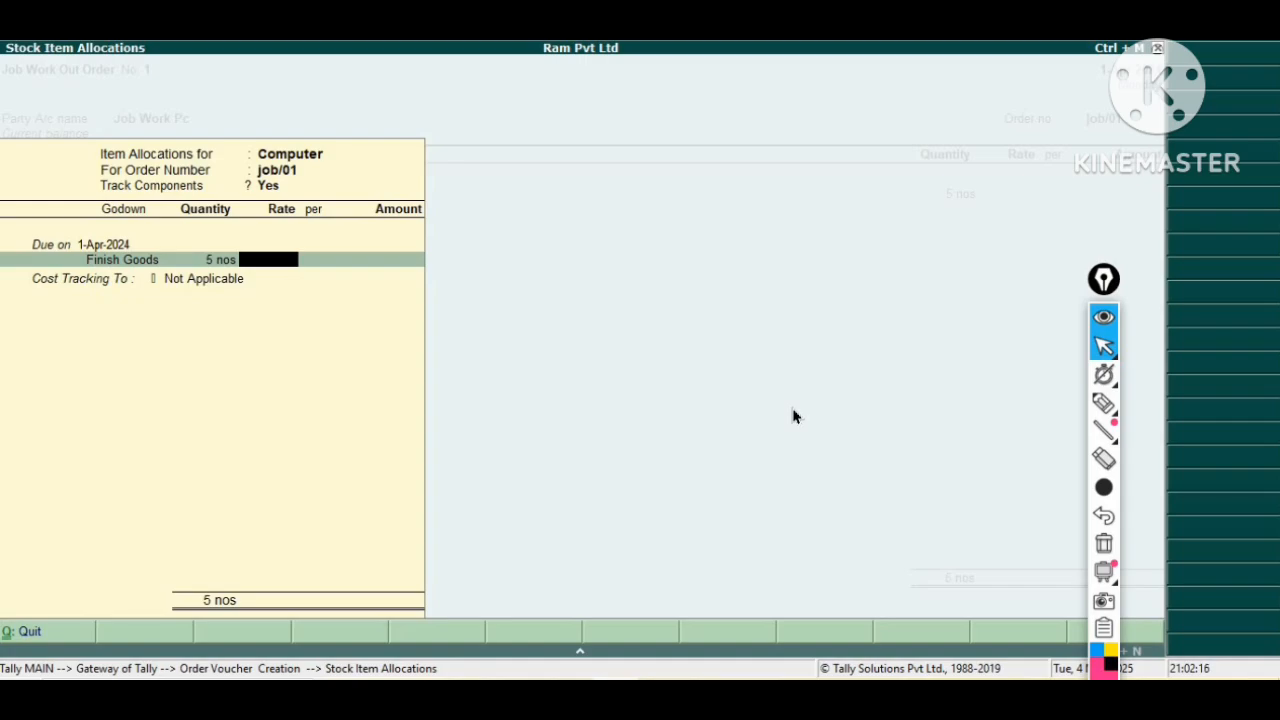
# Set the Computer rate to 16250 per unit.
pyautogui.write('1625')
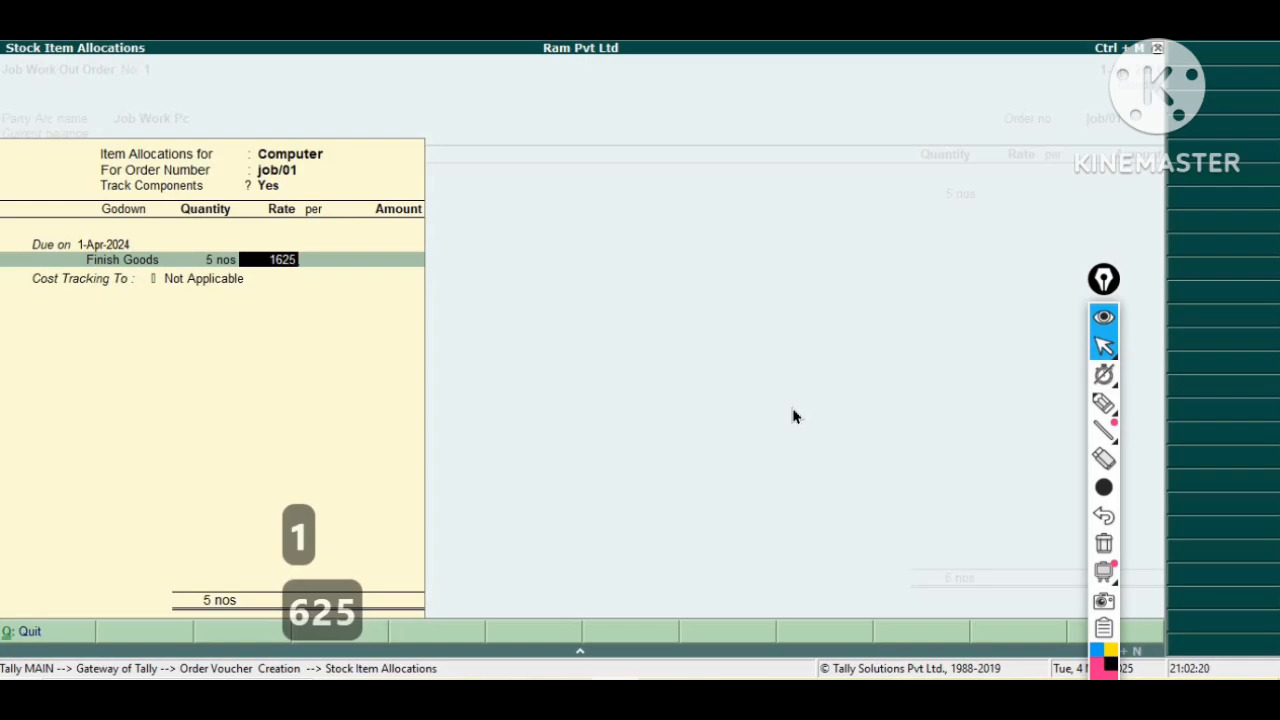
pyautogui.write('0')
pyautogui.press('Return')
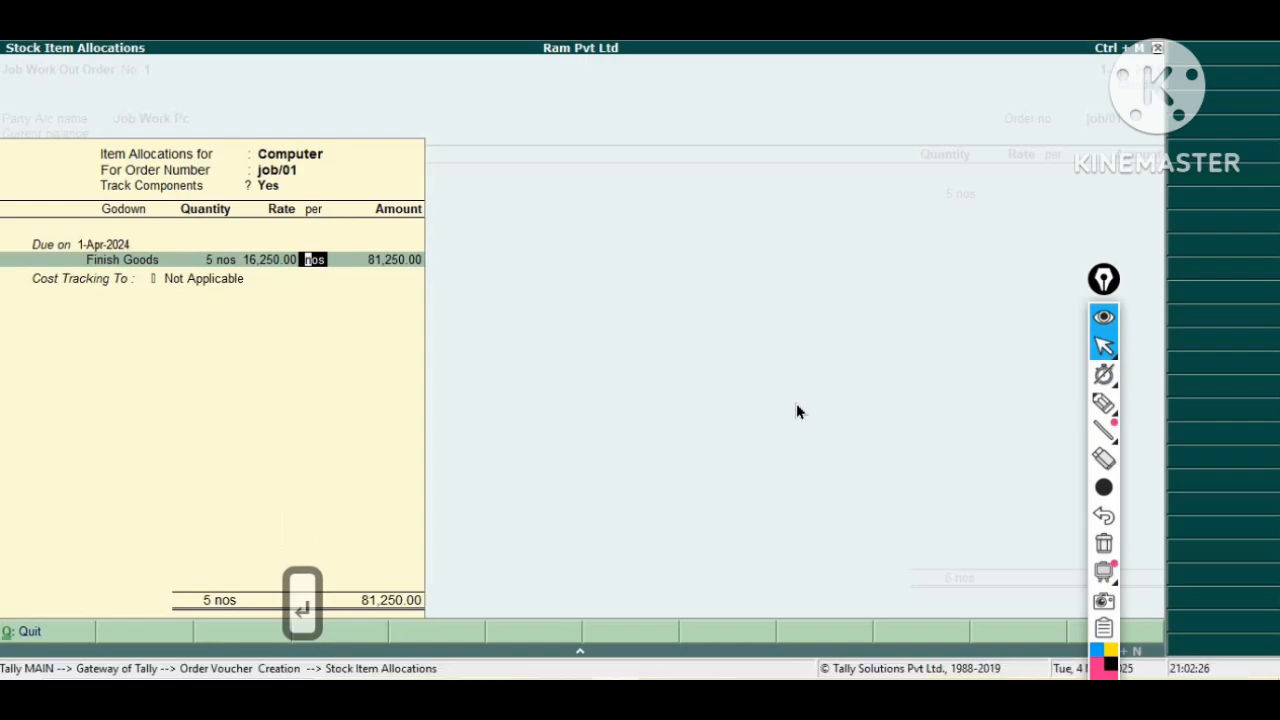
# Create a new cost tracking number 00012345 for the Computer allocation and close the allocation.
pyautogui.press('Return')
pyautogui.press('Return')
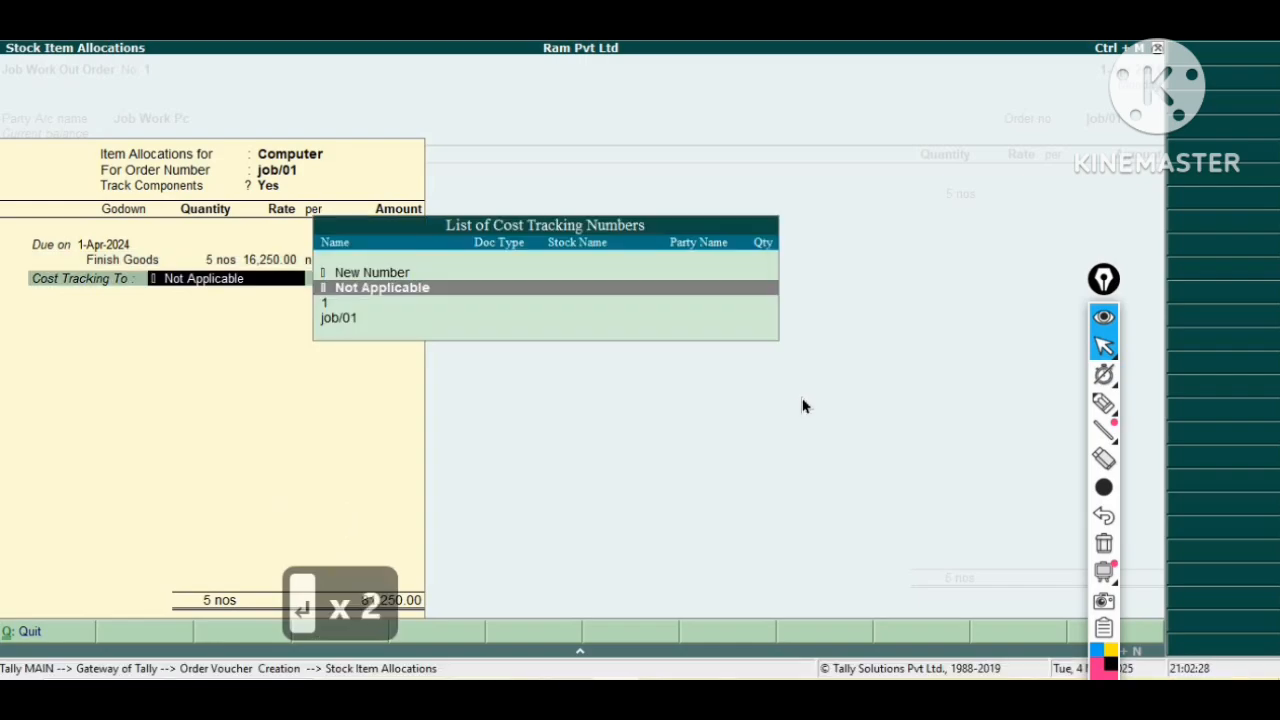
pyautogui.press('Up')
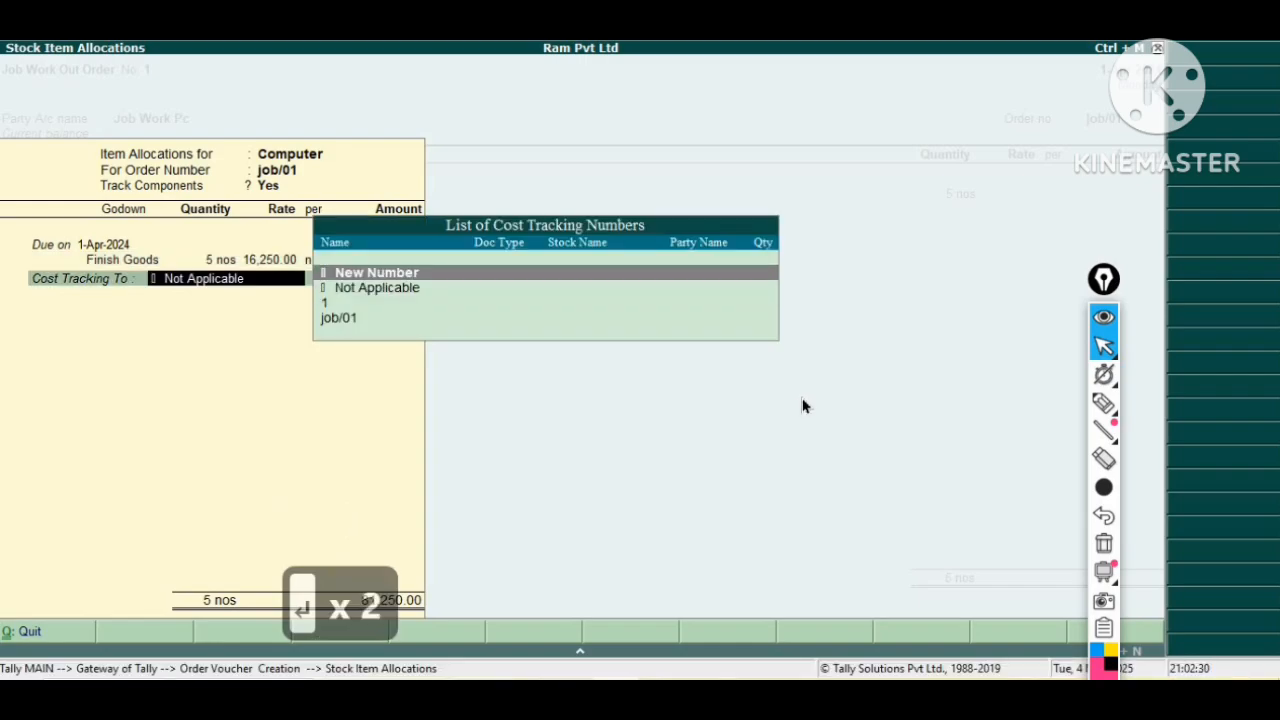
pyautogui.press('Return')
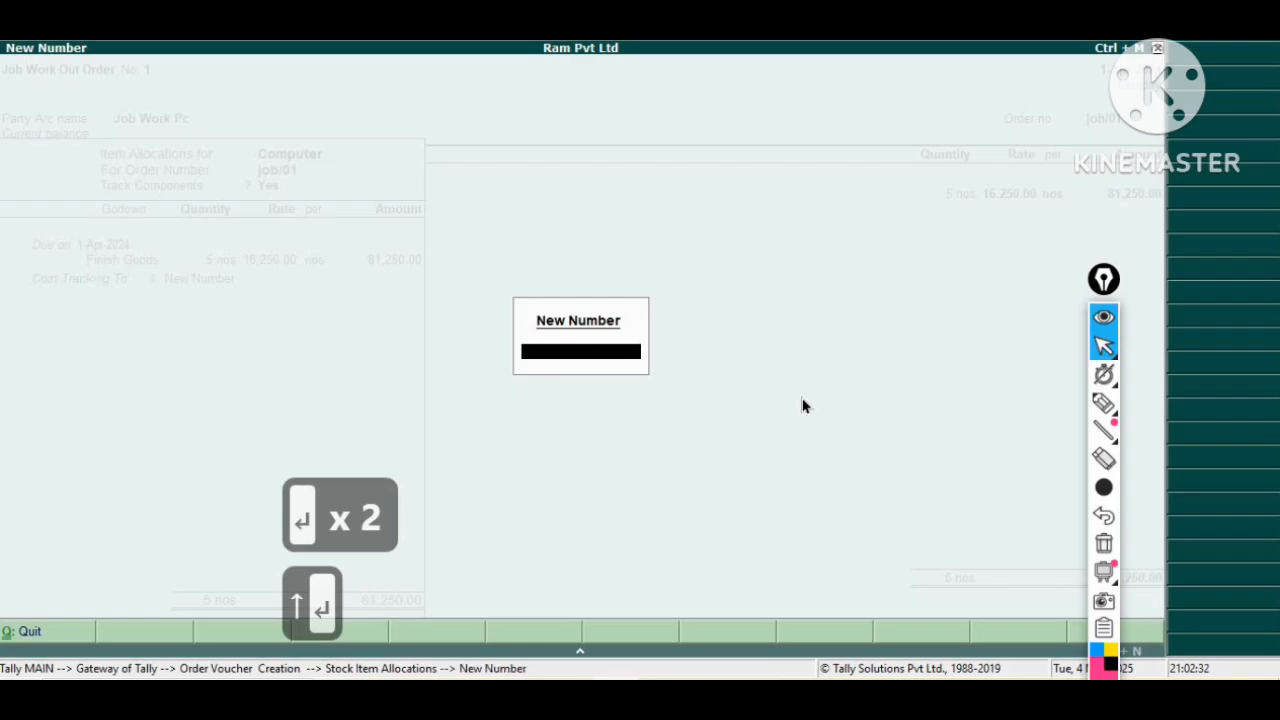
pyautogui.write('00')
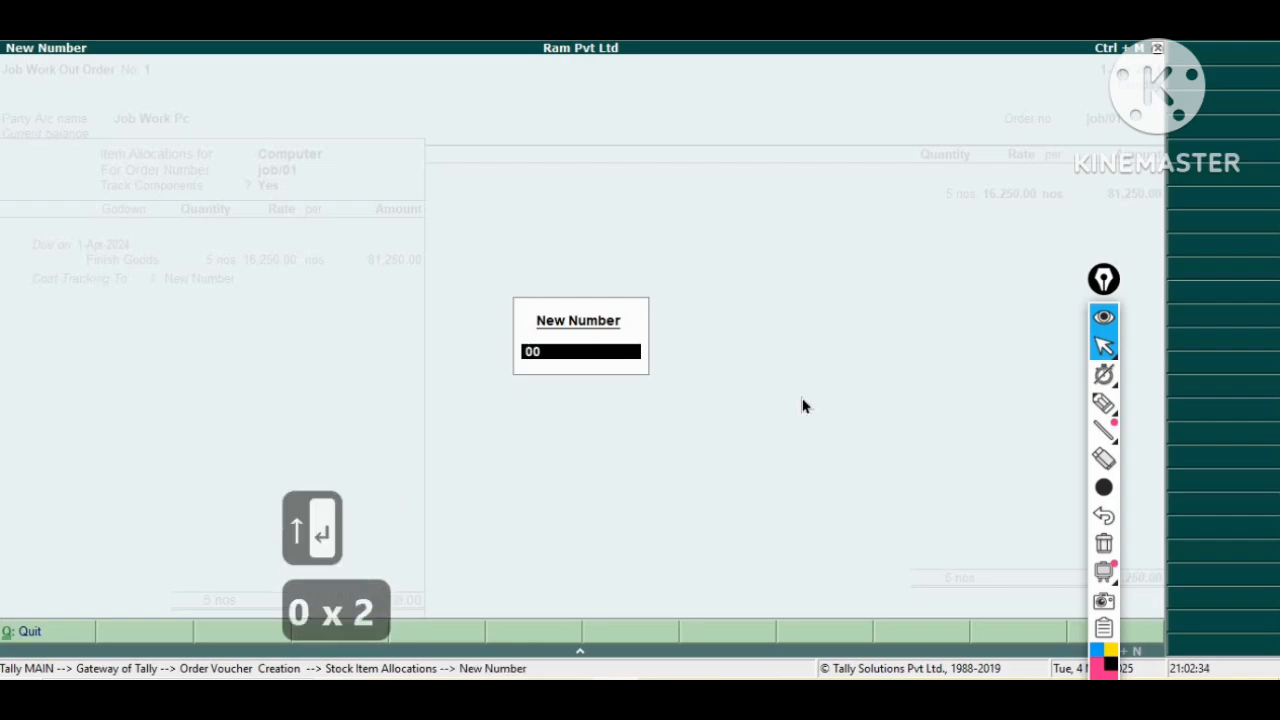
pyautogui.write('0123')
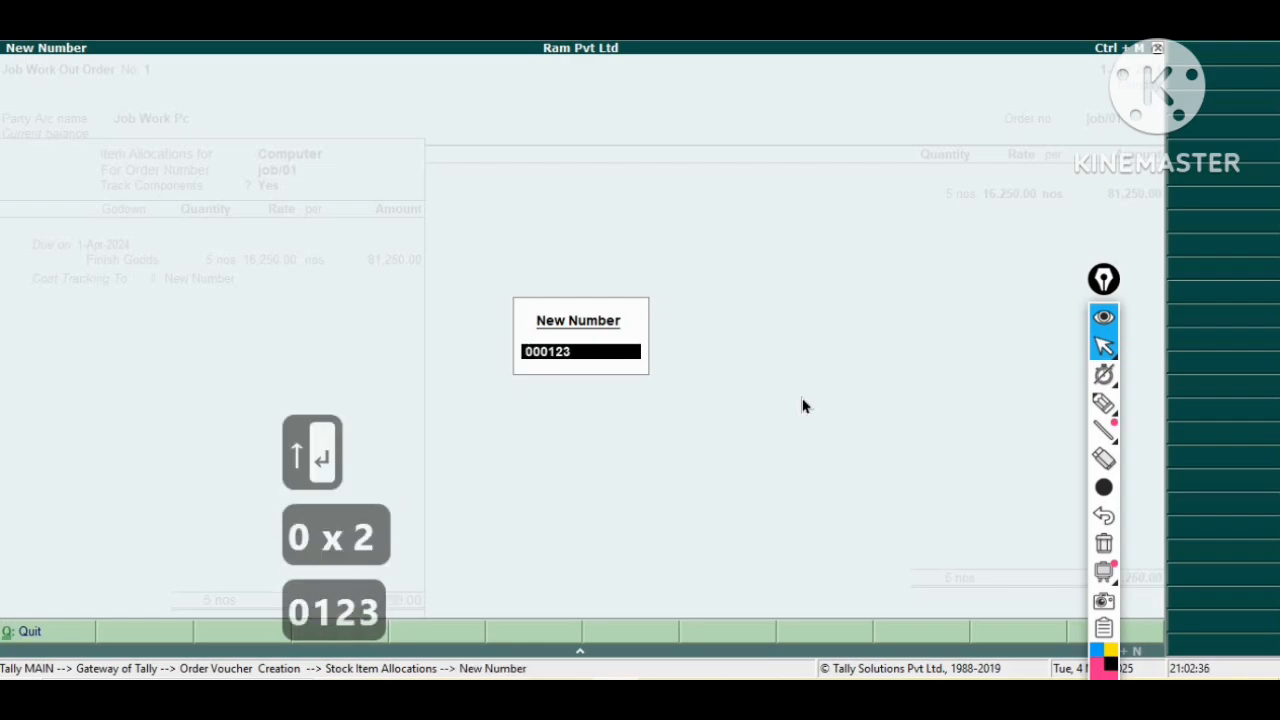
pyautogui.write('45')
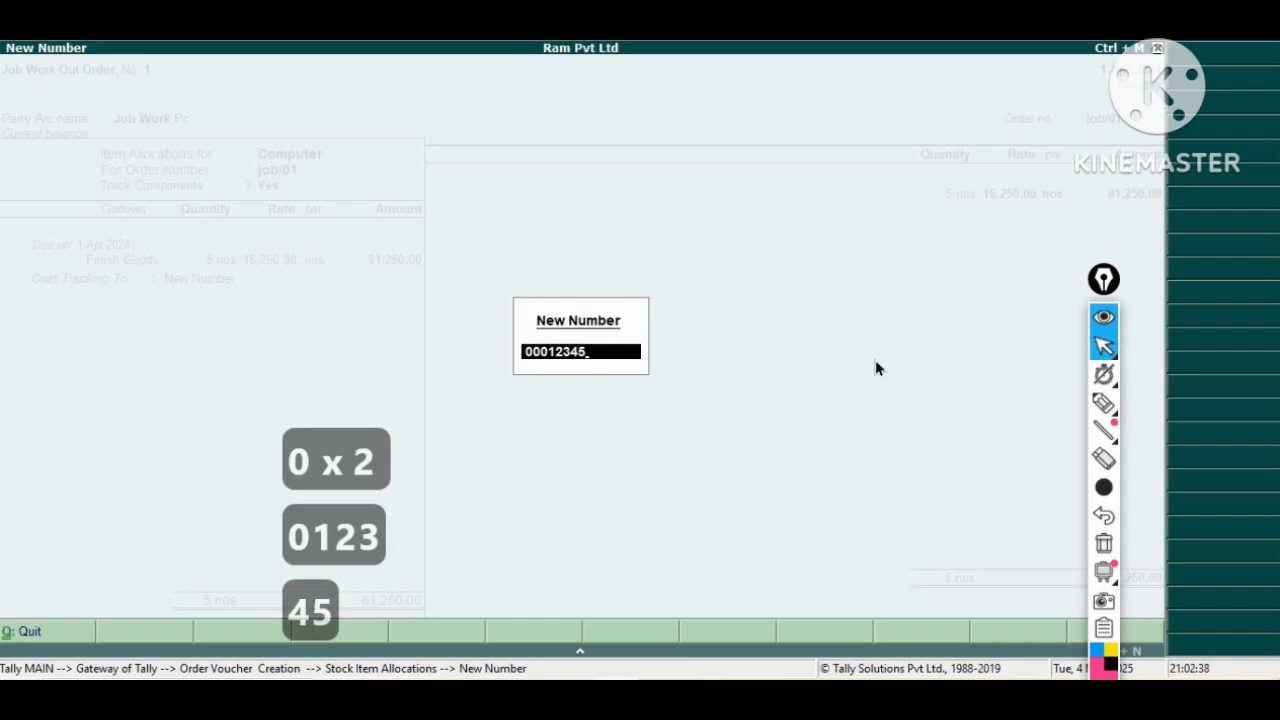
pyautogui.press('Return')
# Leave the ledger line empty and save the Job Work Out Order.
pyautogui.press('Return')
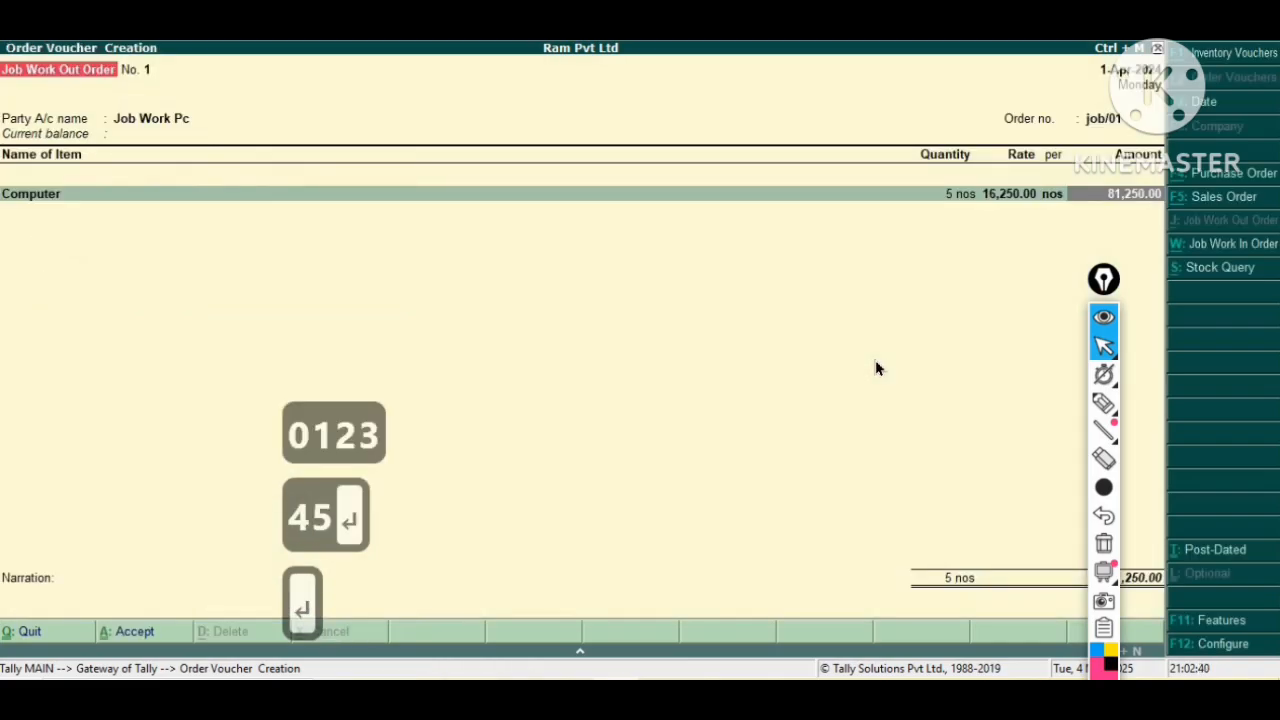
pyautogui.press('Return')
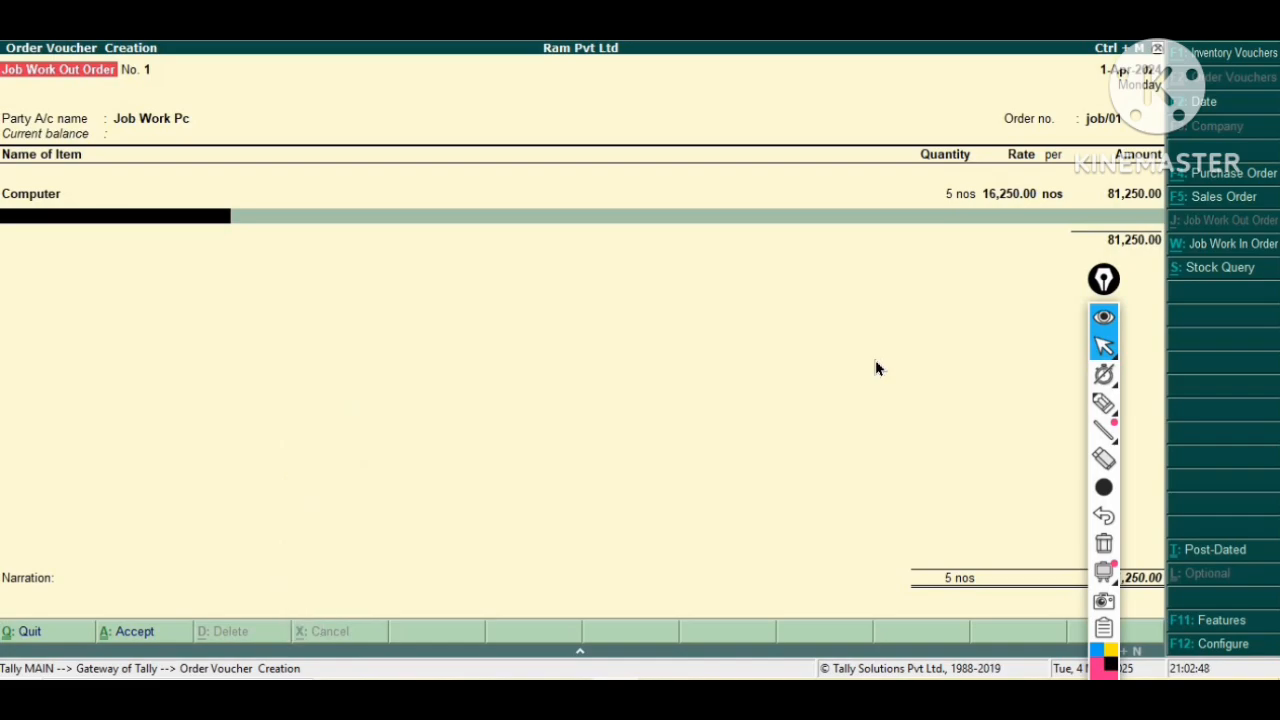
pyautogui.press('Return')
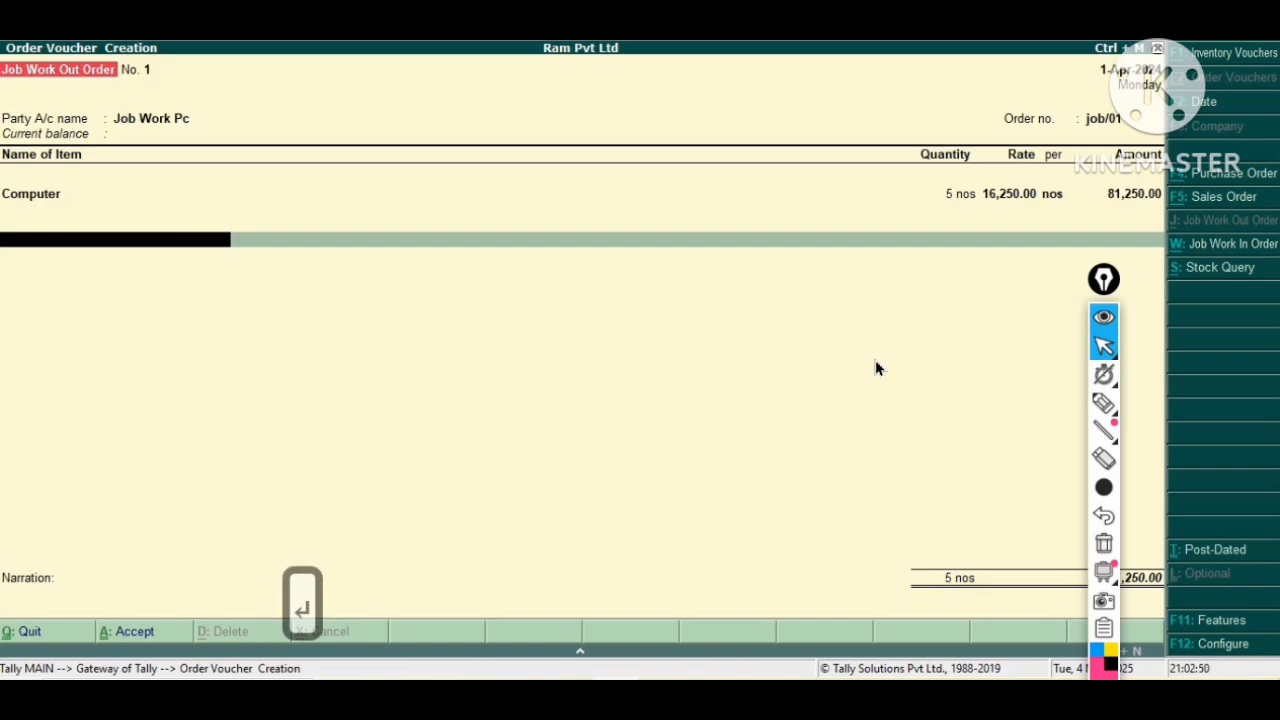
pyautogui.press('Return')
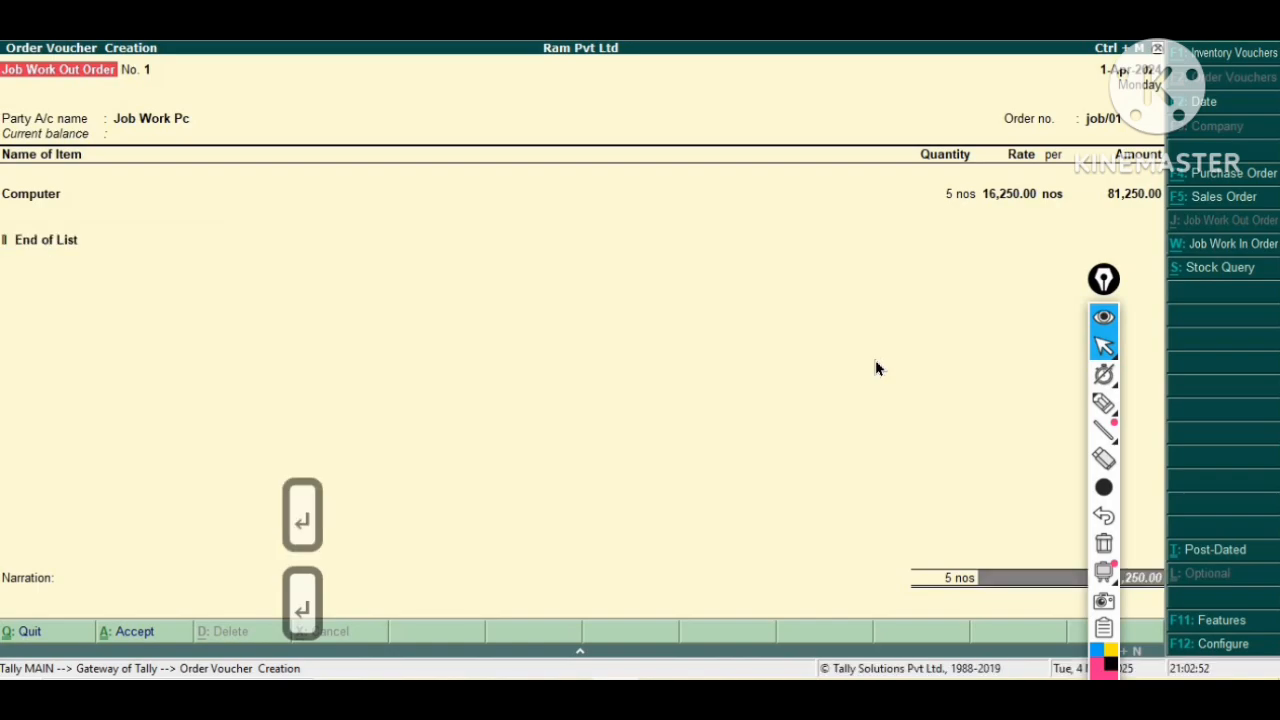
pyautogui.press('BackSpace')
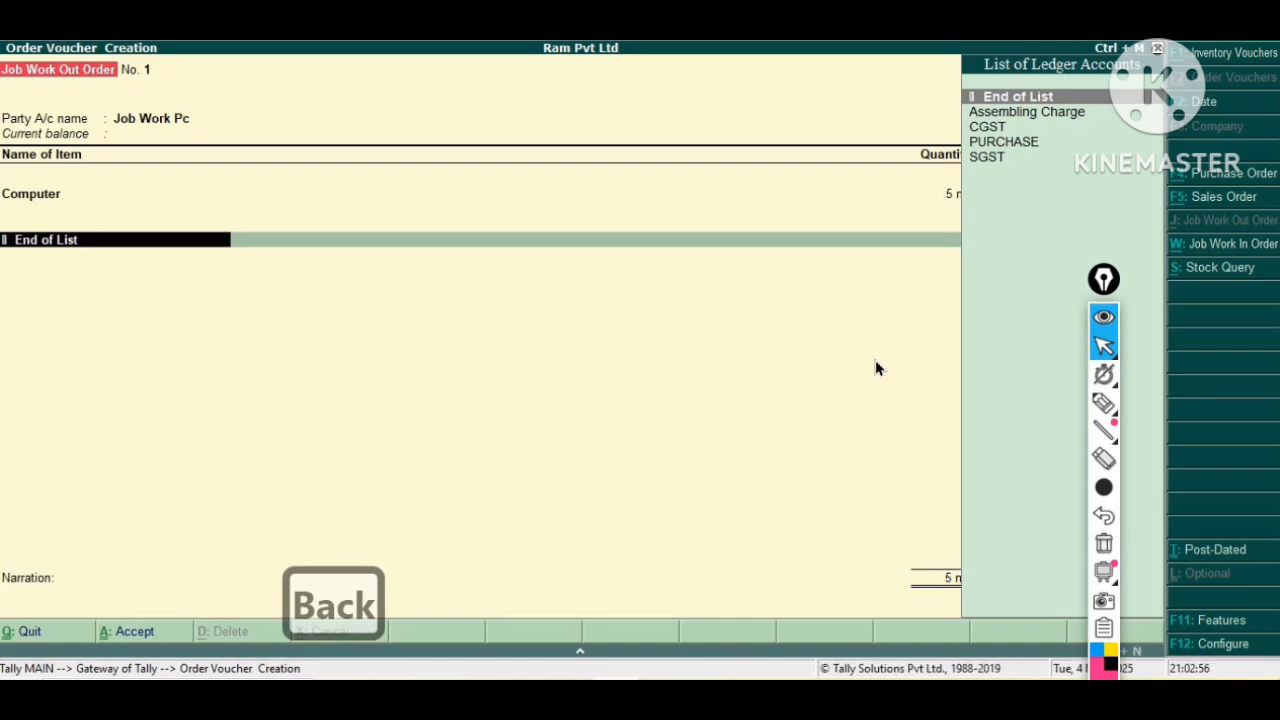
pyautogui.press('Return')
pyautogui.press('Return')
pyautogui.press('Return')
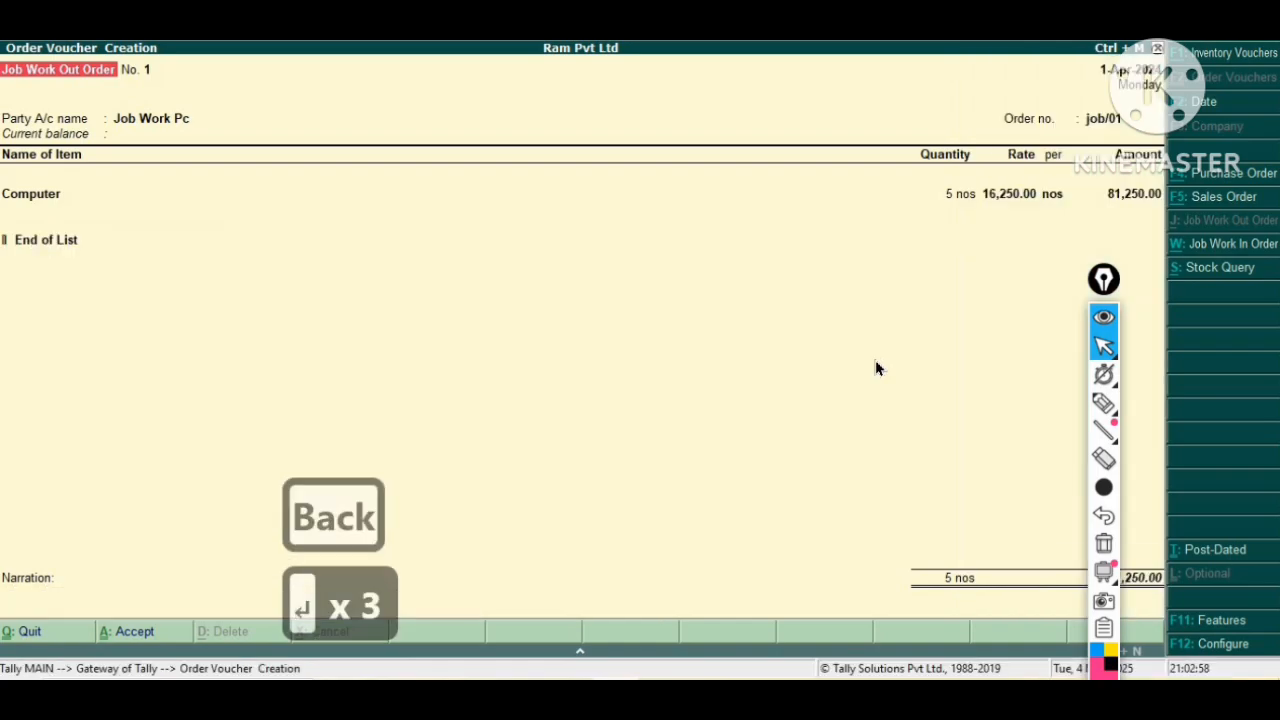
pyautogui.press('Return')
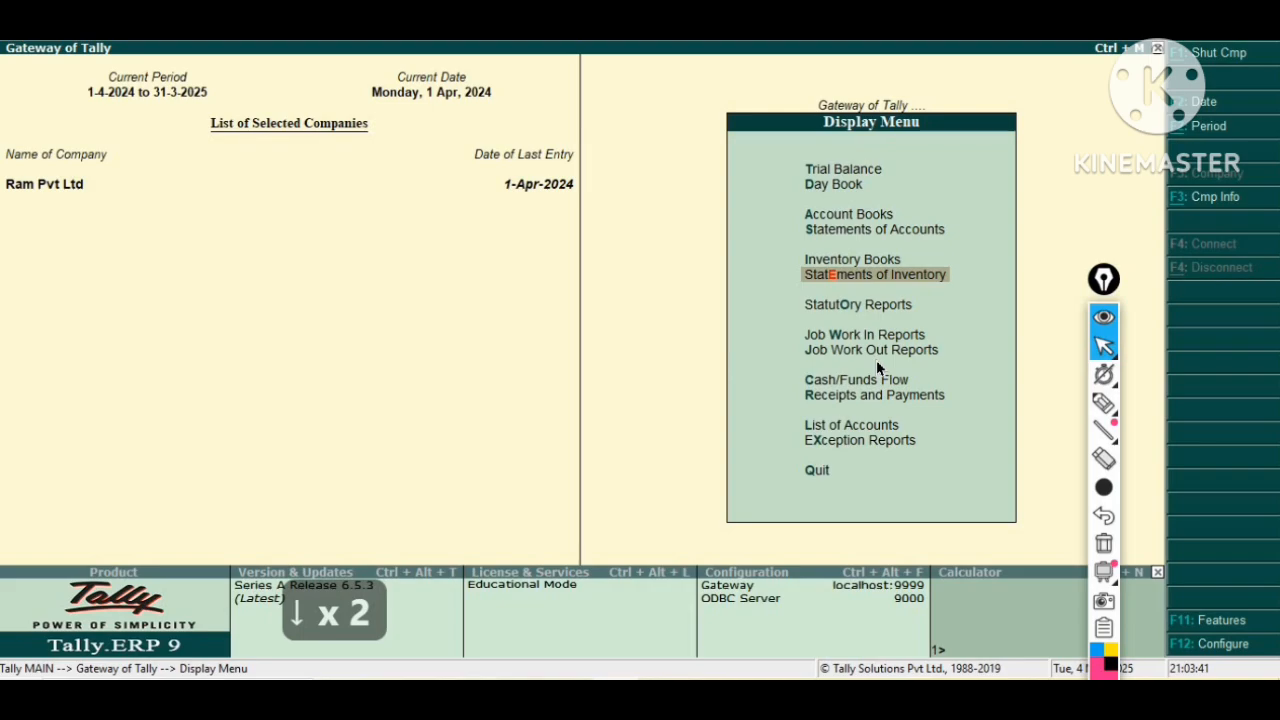
# Open the Job Work Out order outstandings report for orders.
pyautogui.press('Down')
pyautogui.press('Down')
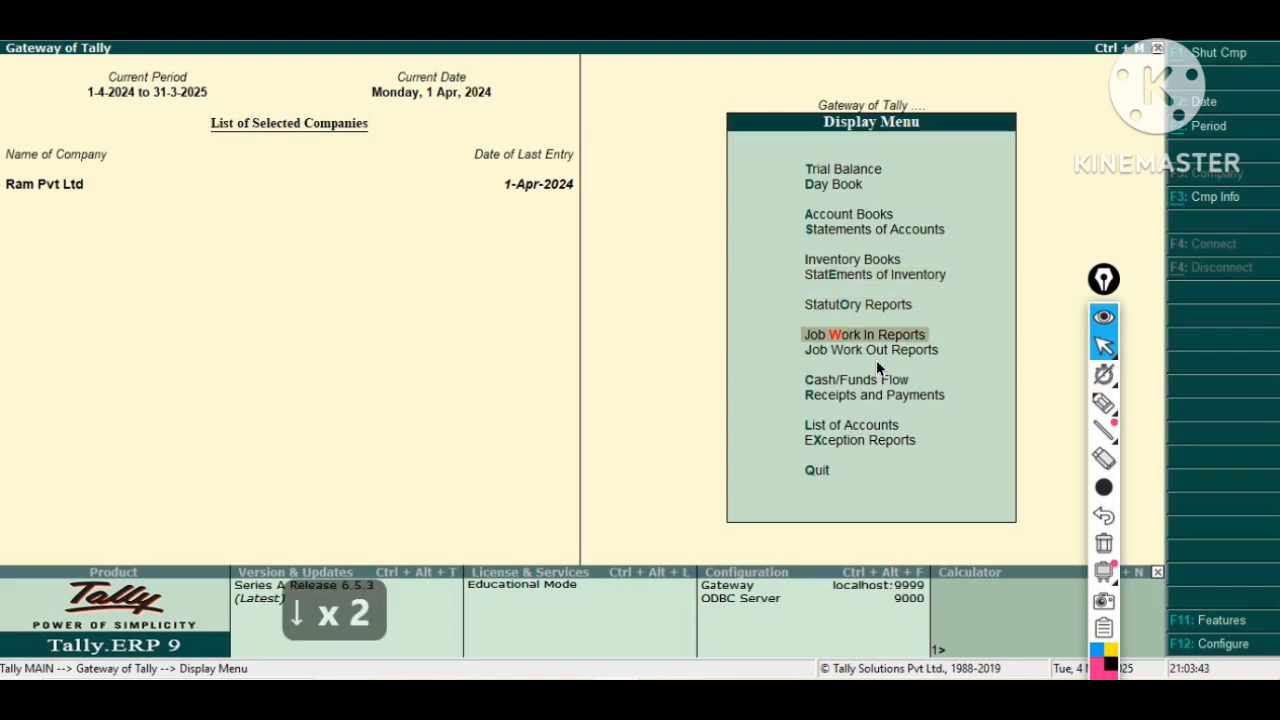
pyautogui.press('Down')
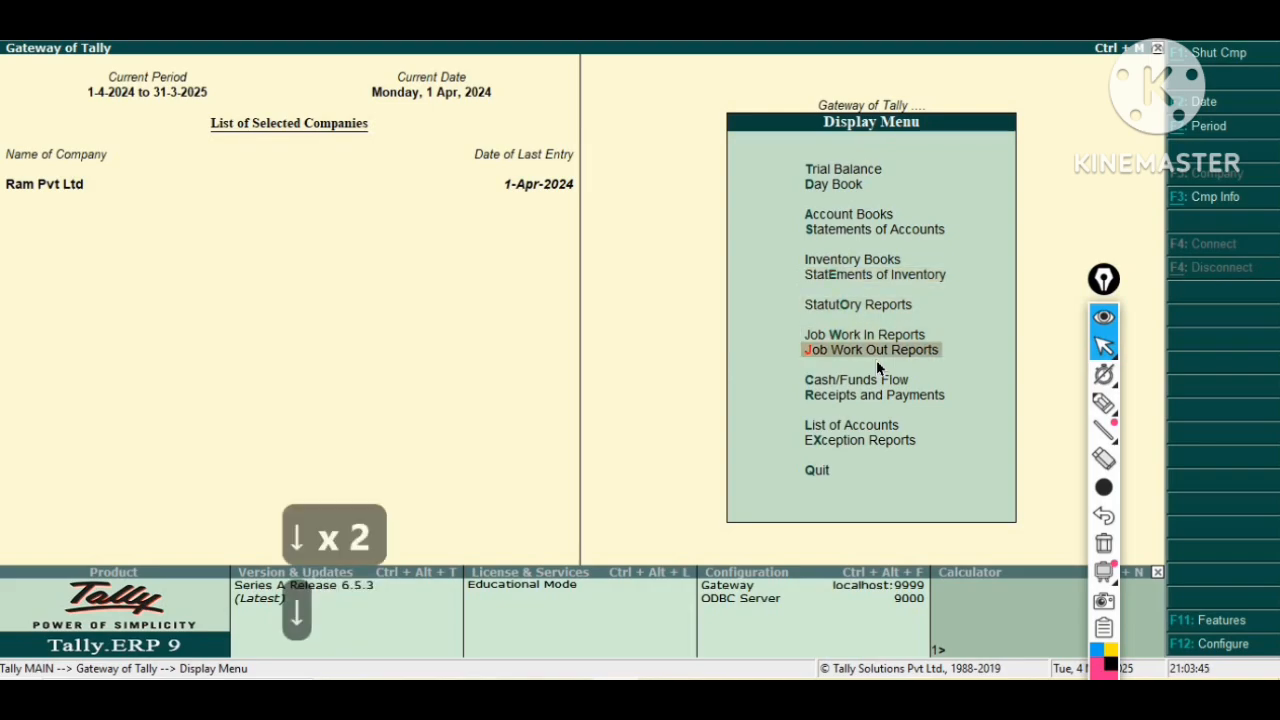
pyautogui.press('Return')
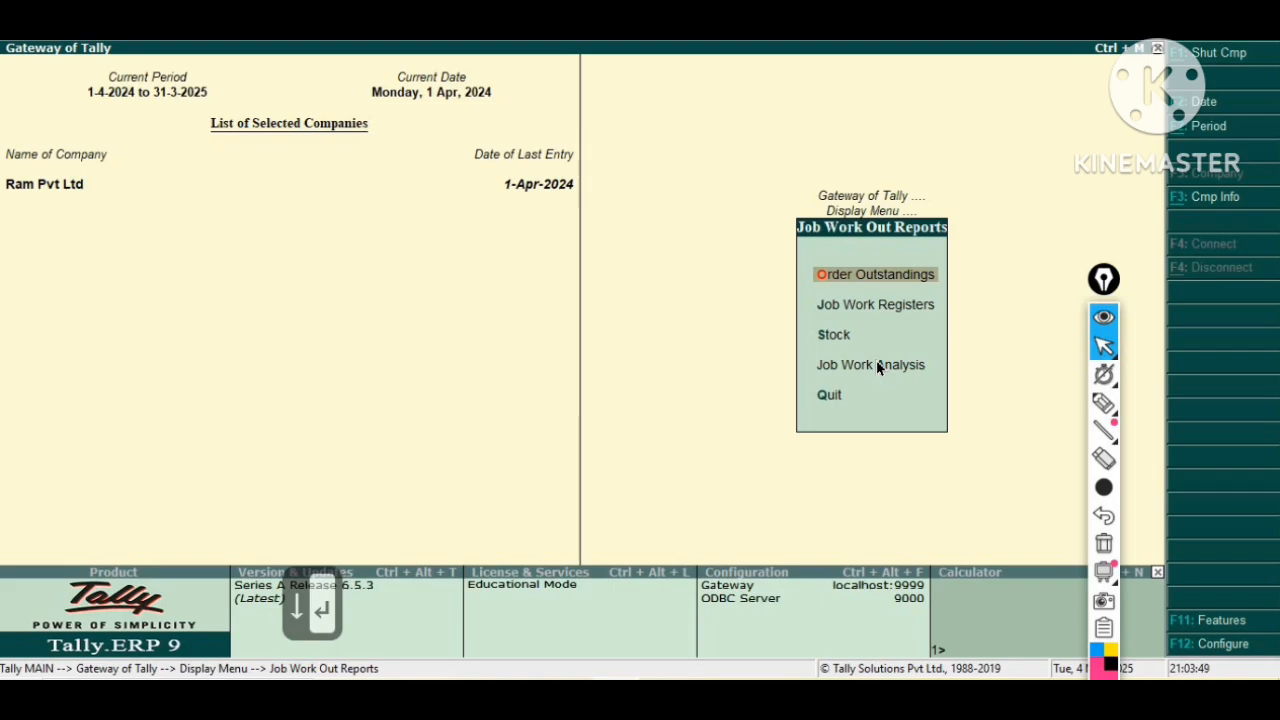
pyautogui.press('Return')
pyautogui.press('Return')
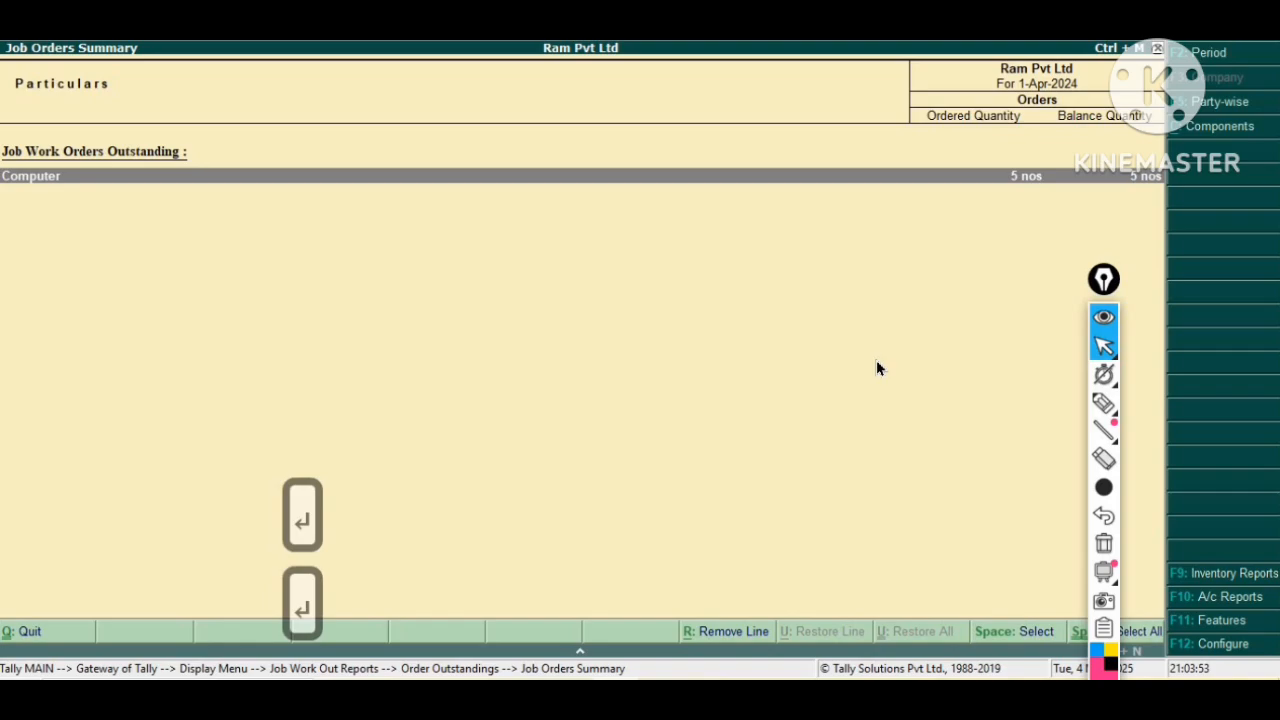
# Switch to the outstanding components order summary.
pyautogui.press('Escape')
pyautogui.press('Down')
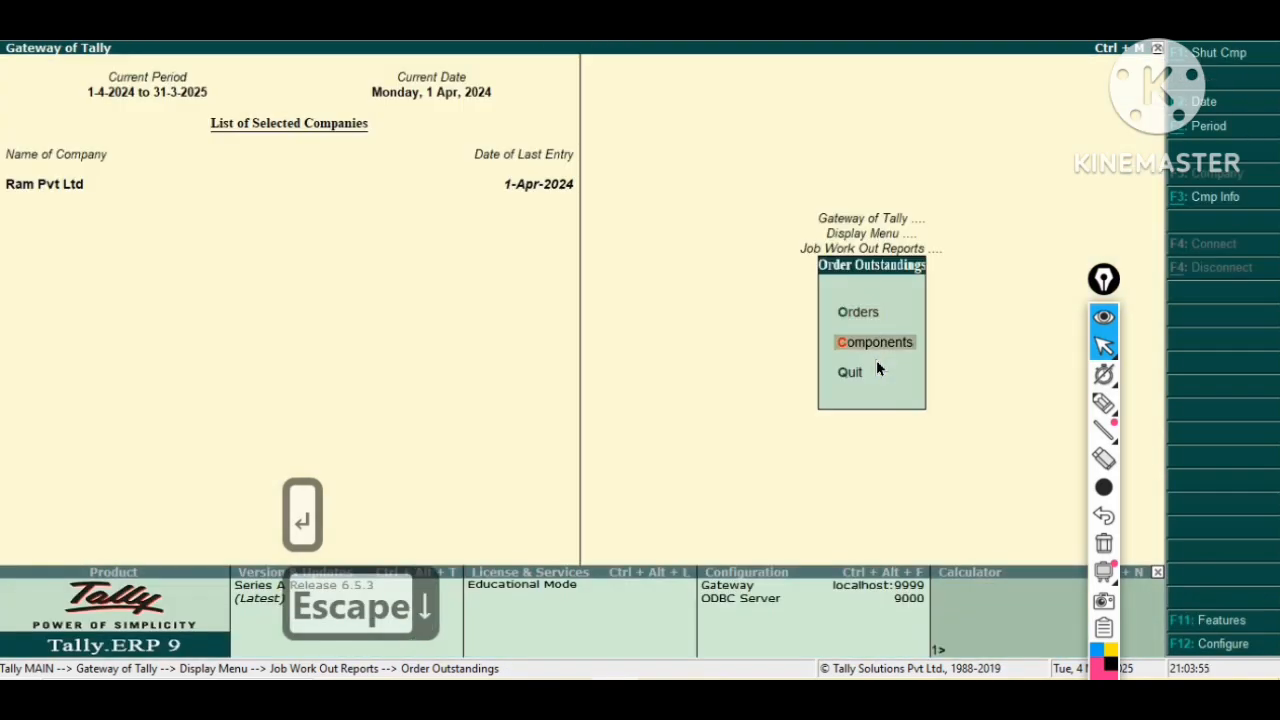
pyautogui.press('Return')
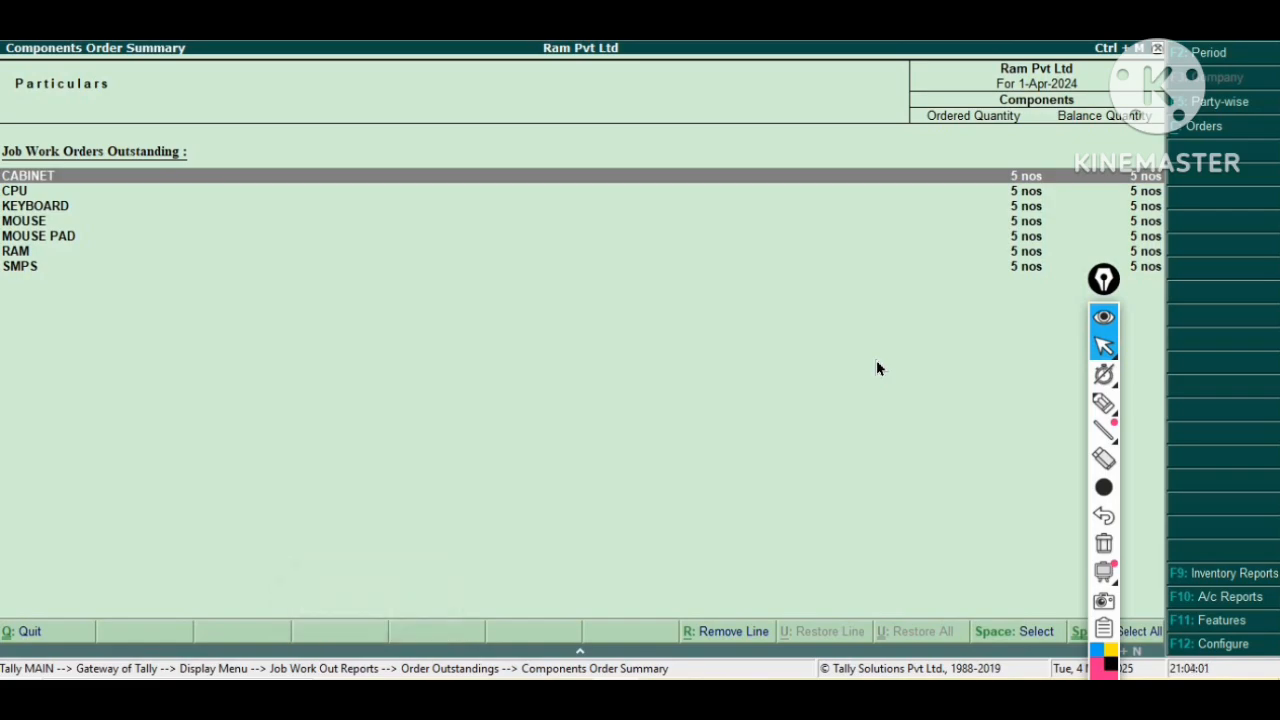
# View the bills payable outstandings report, then return to the Gateway of Tally.
pyautogui.press('Escape')
pyautogui.press('Escape')
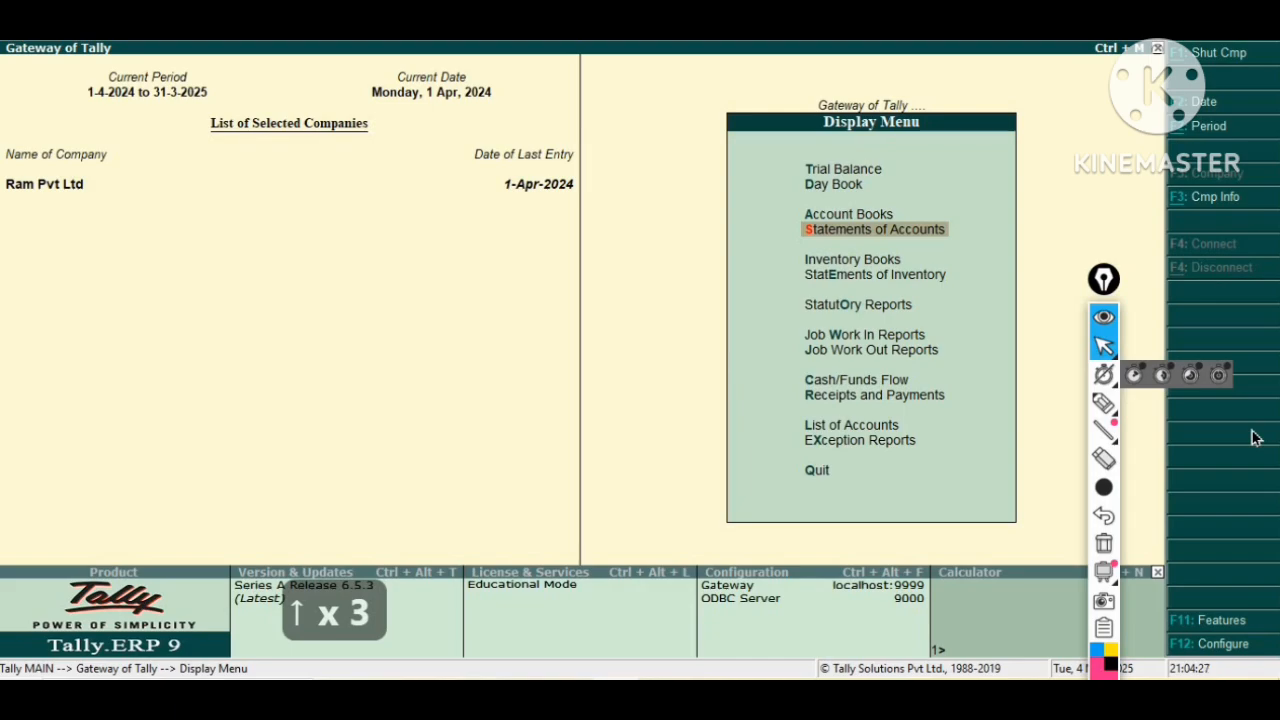
pyautogui.press('Return')
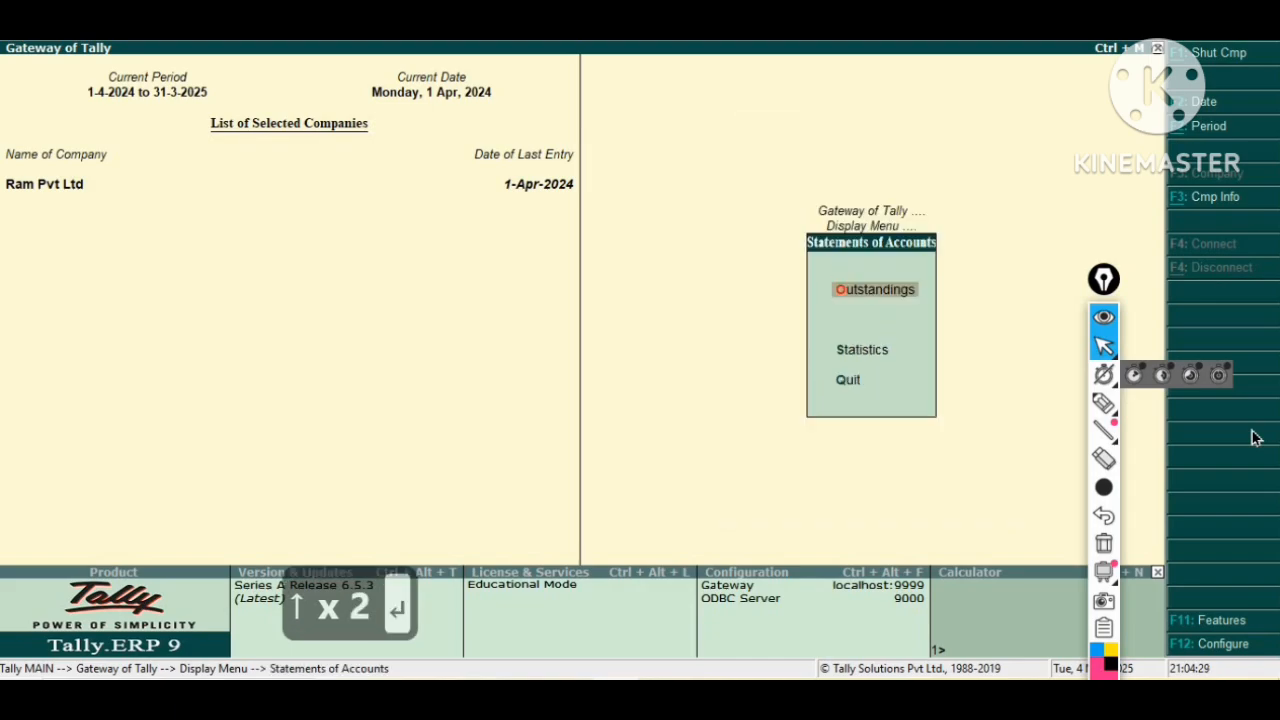
pyautogui.press('Return')
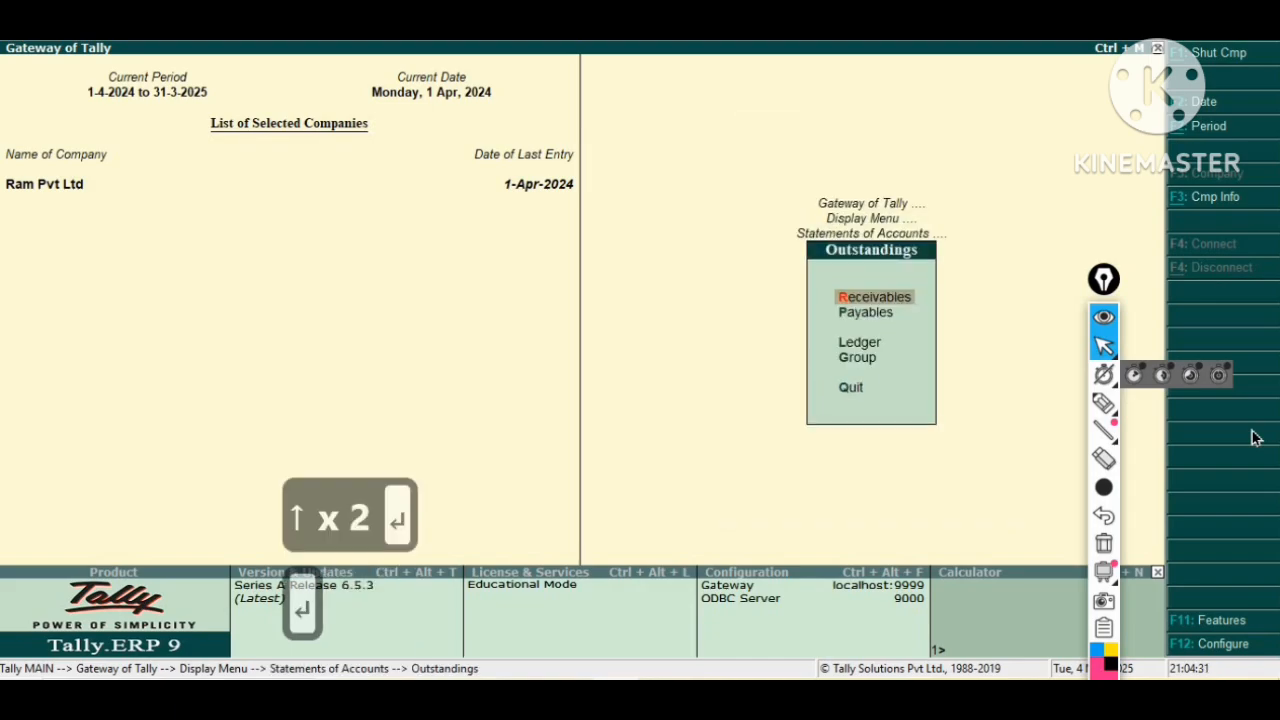
pyautogui.press('Down')
pyautogui.press('Return')
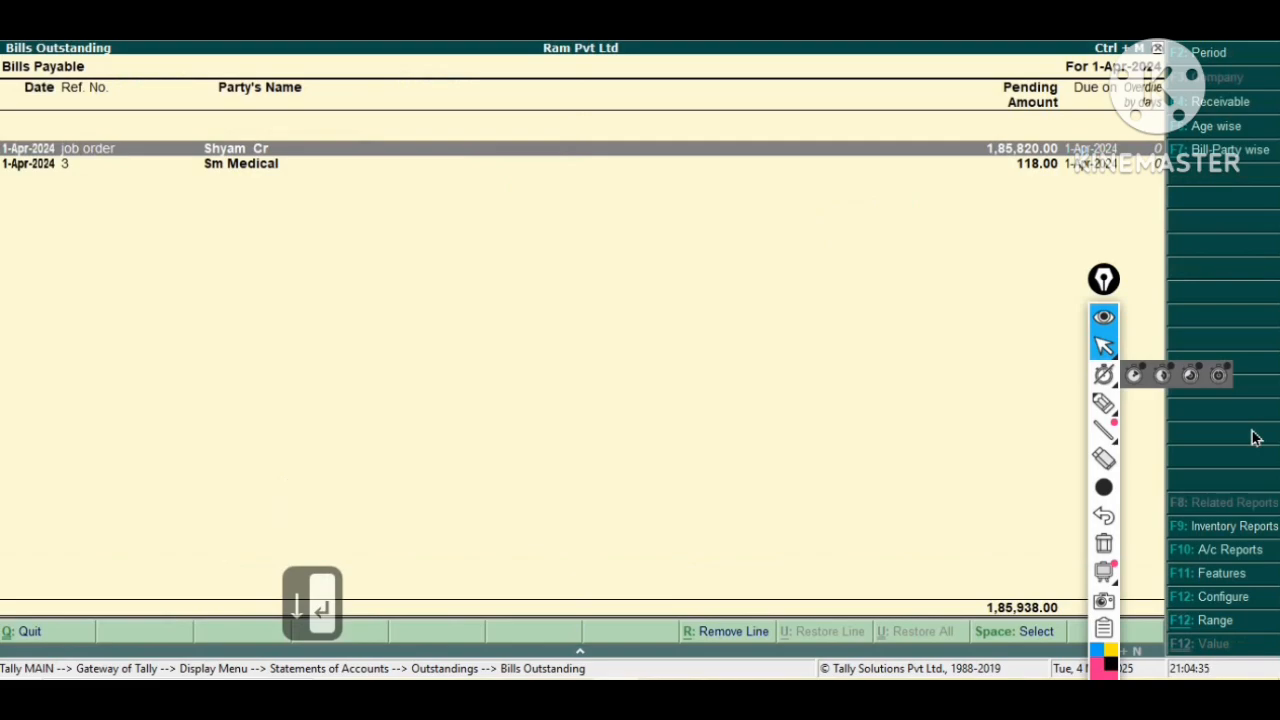
pyautogui.press('Escape')
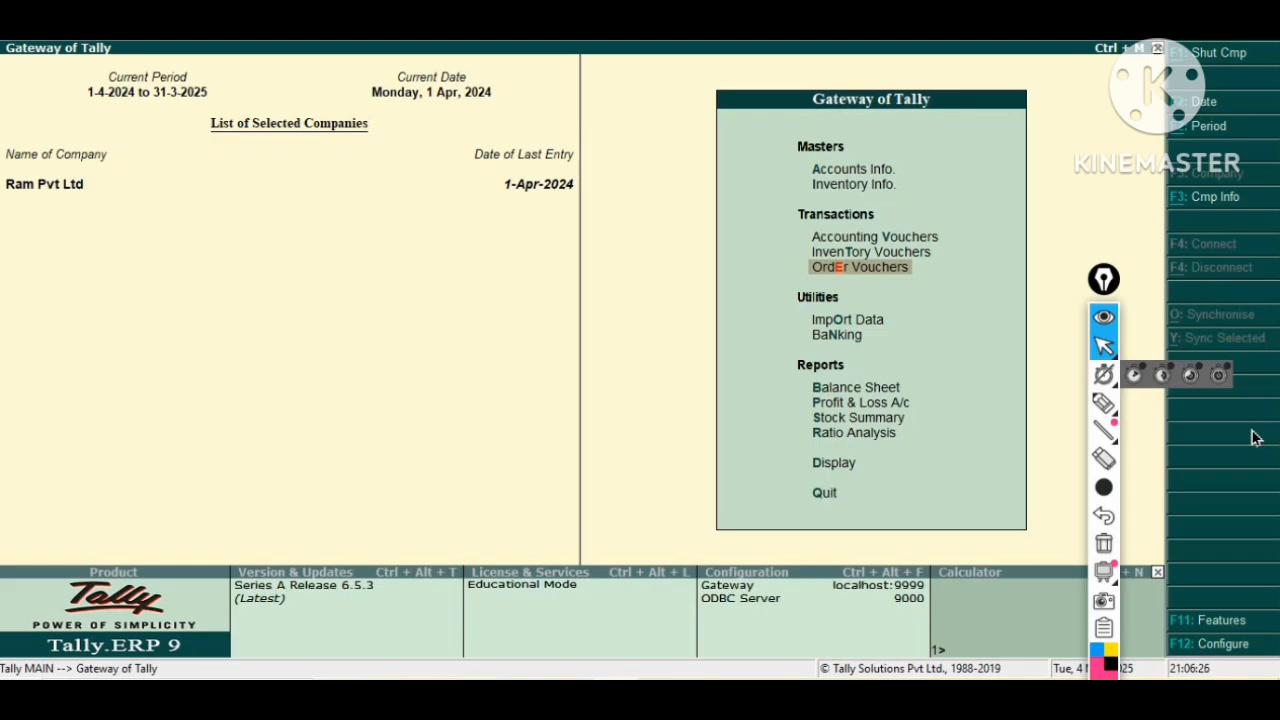
# Start a new Material Out inventory voucher.
pyautogui.press('Up')
pyautogui.press('Up')
pyautogui.press('Down')
pyautogui.press('Down')
pyautogui.press('Up')
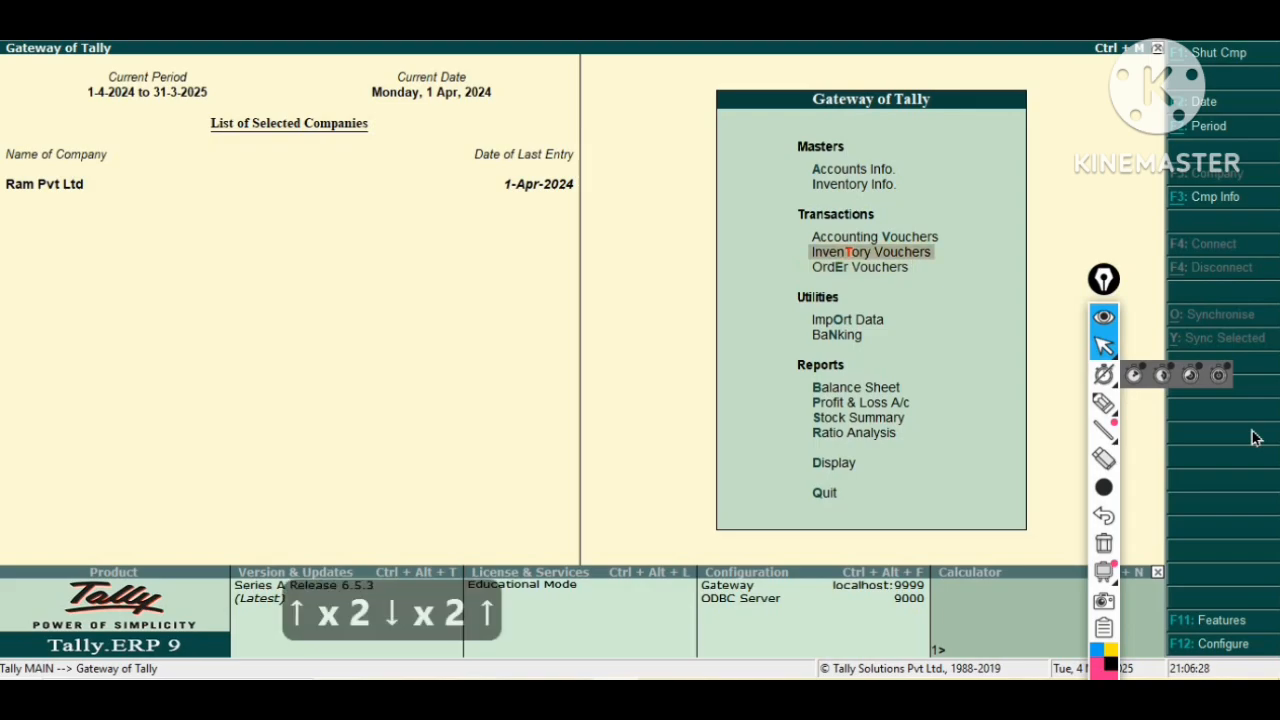
pyautogui.press('Return')
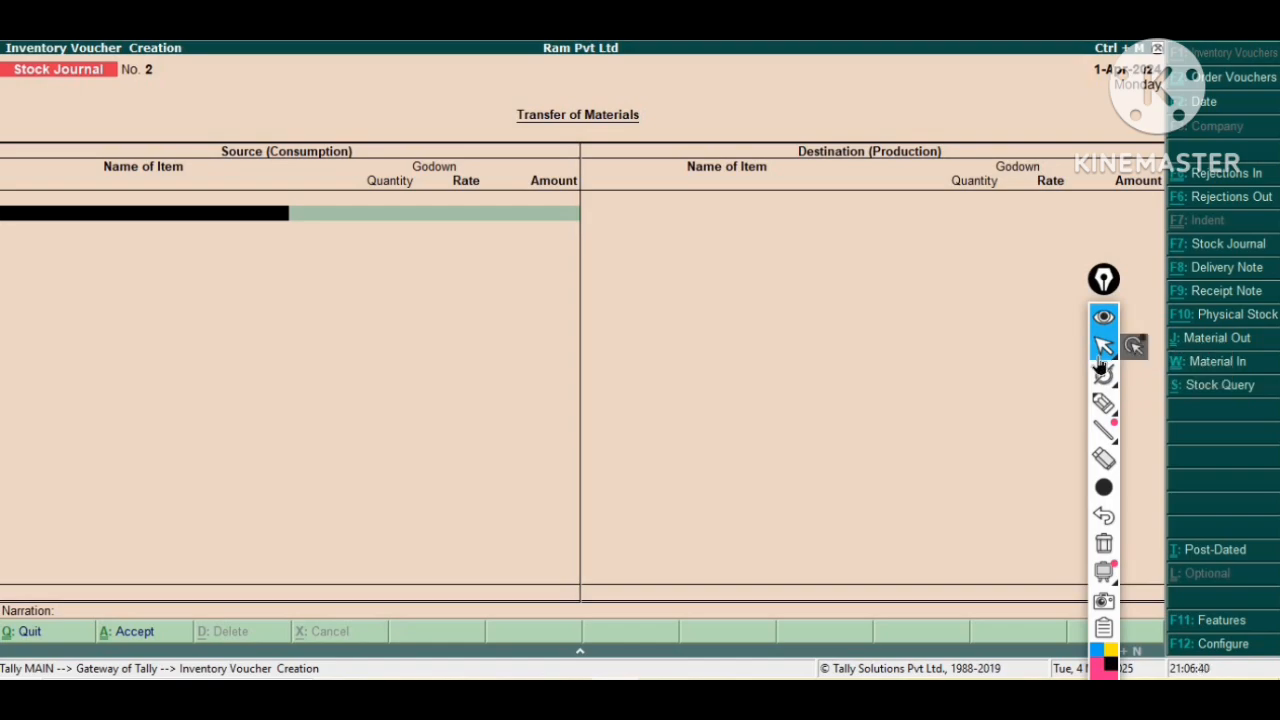
pyautogui.hotkey('ctrl', 'j')
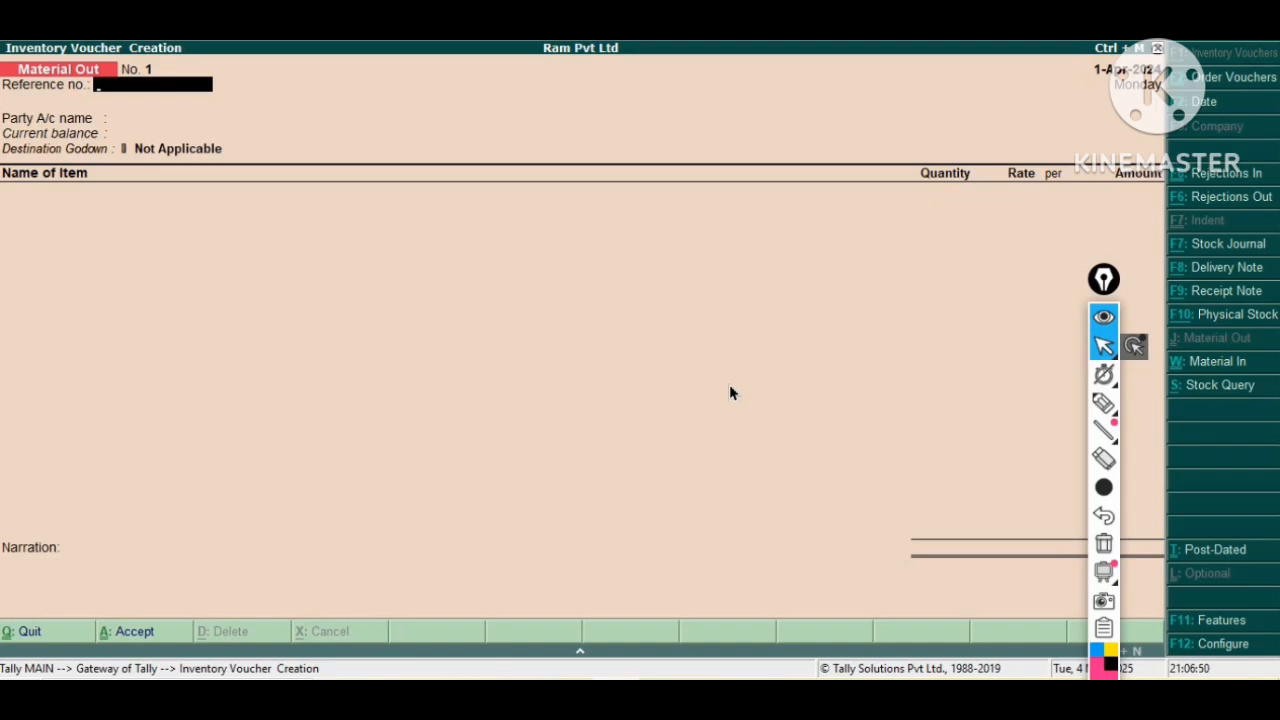
# Set the Material Out reference number to job/000001.
pyautogui.press('Return')
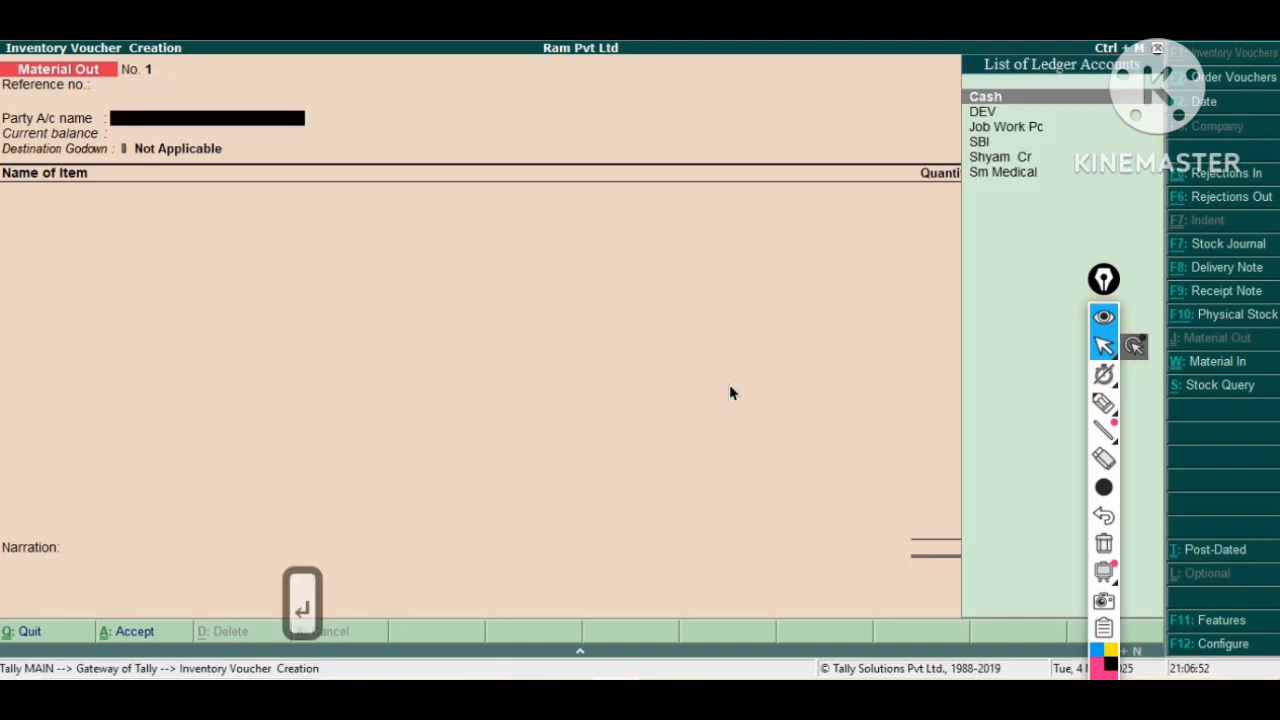
pyautogui.press('BackSpace')
pyautogui.write('j')
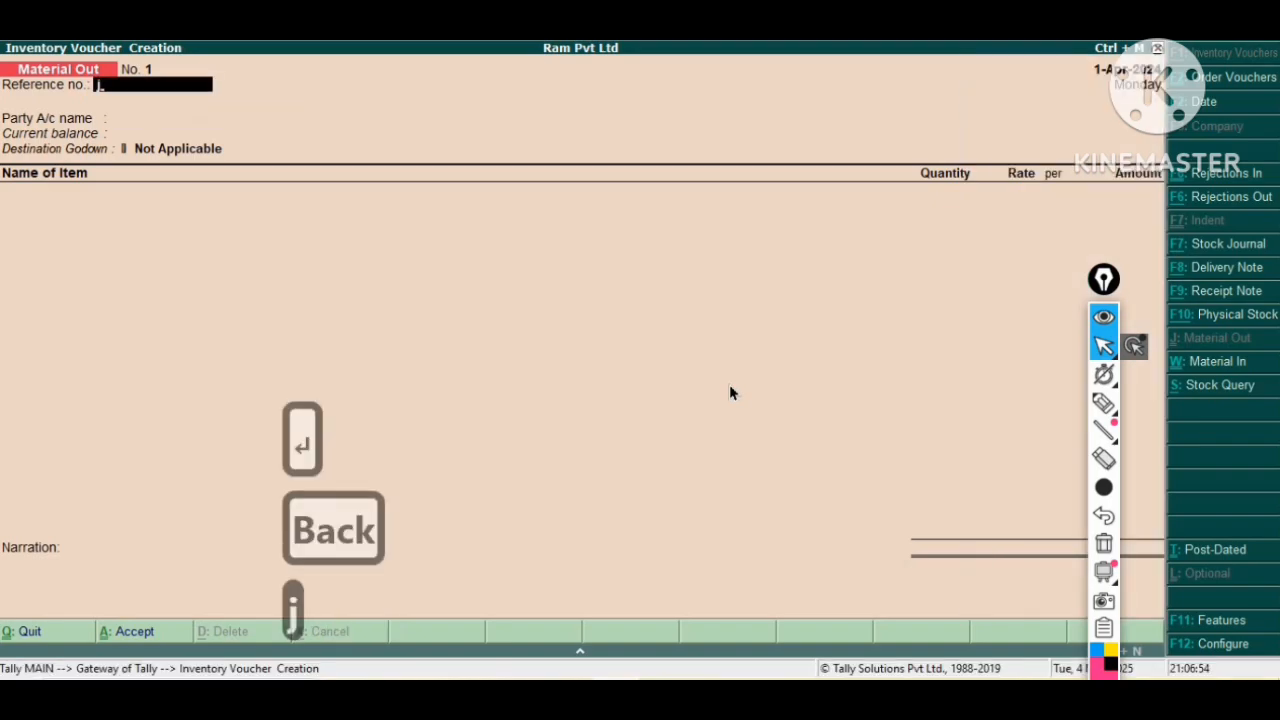
pyautogui.write('ob/')
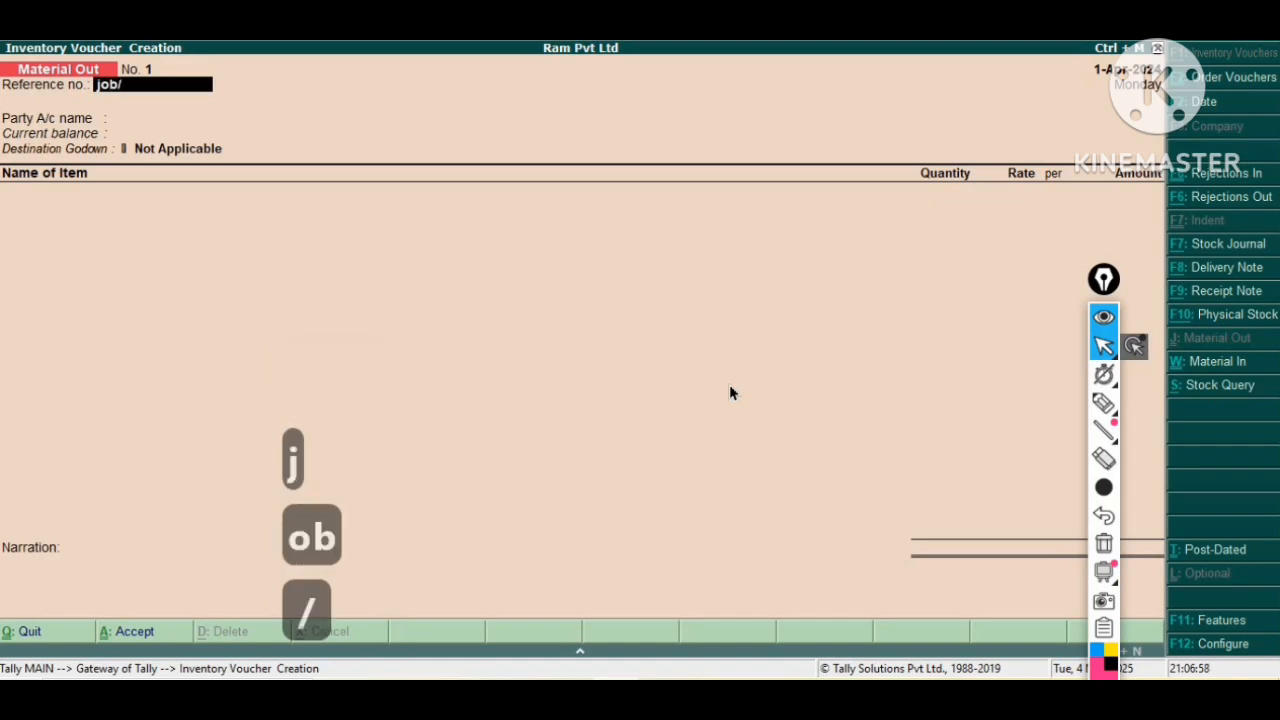
pyautogui.write('000001')
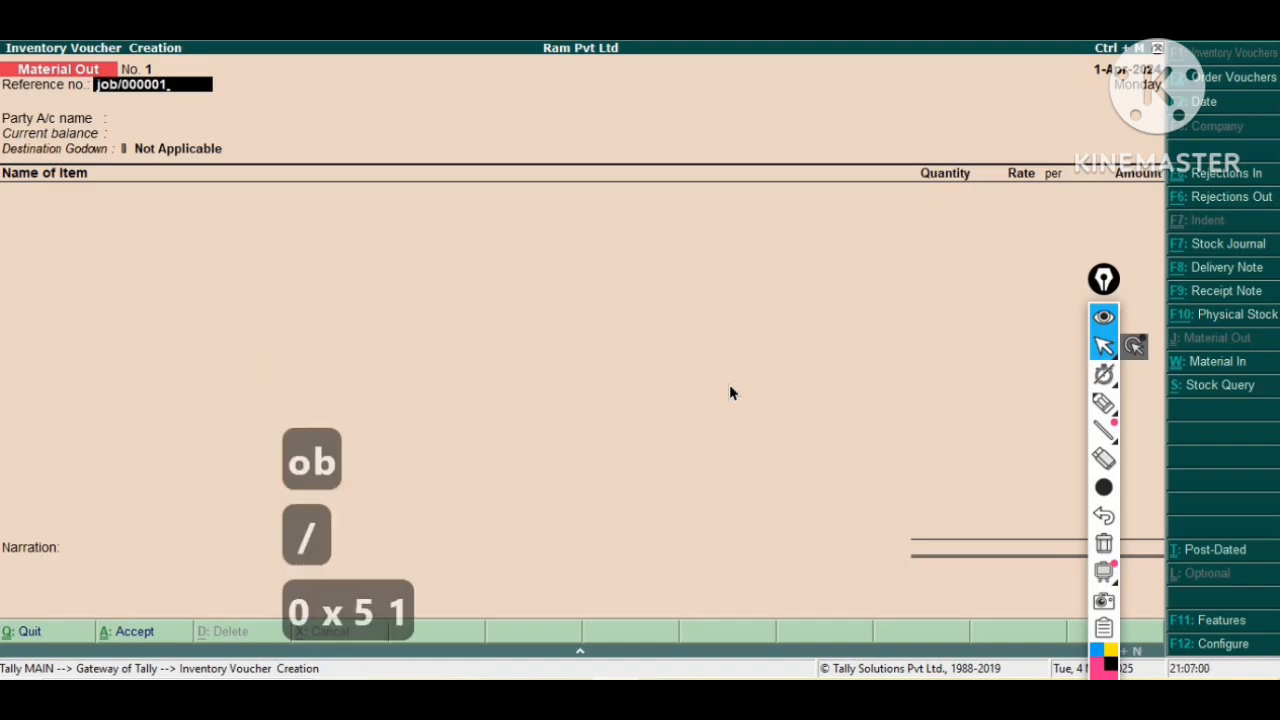
pyautogui.press('Return')
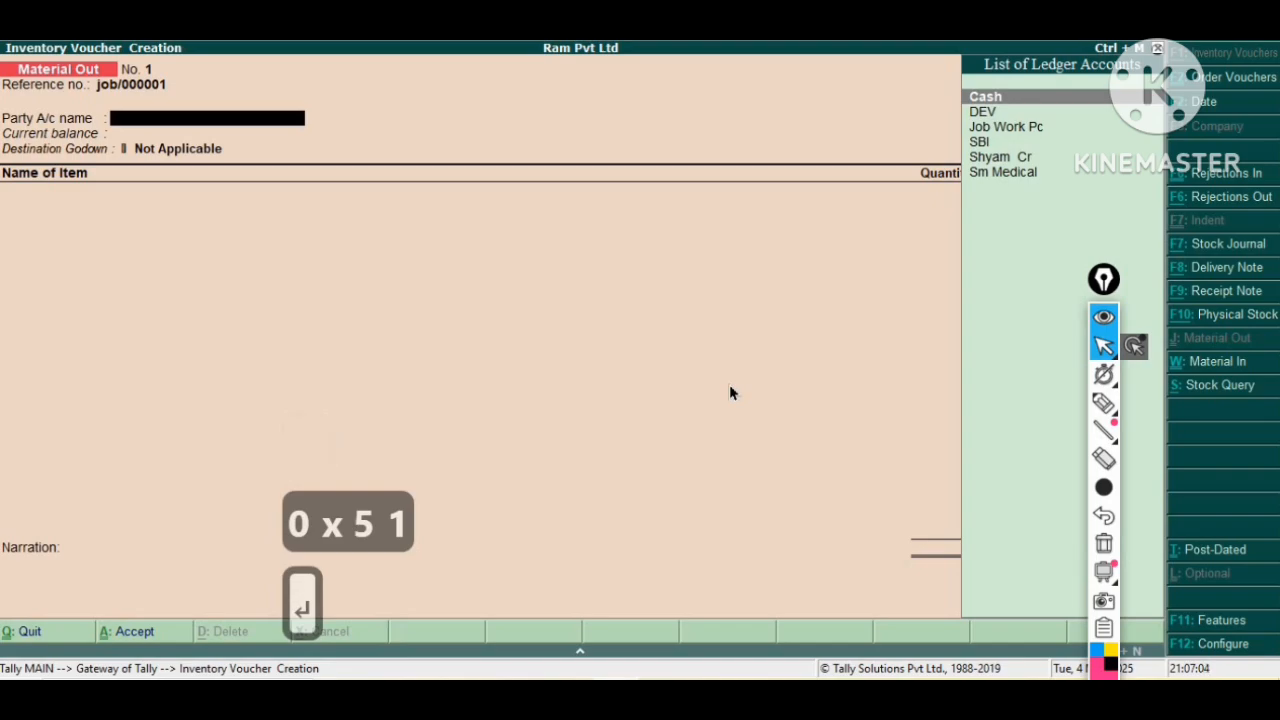
# Choose Job Work Pc as the party account.
pyautogui.press('Down')
pyautogui.press('Down')
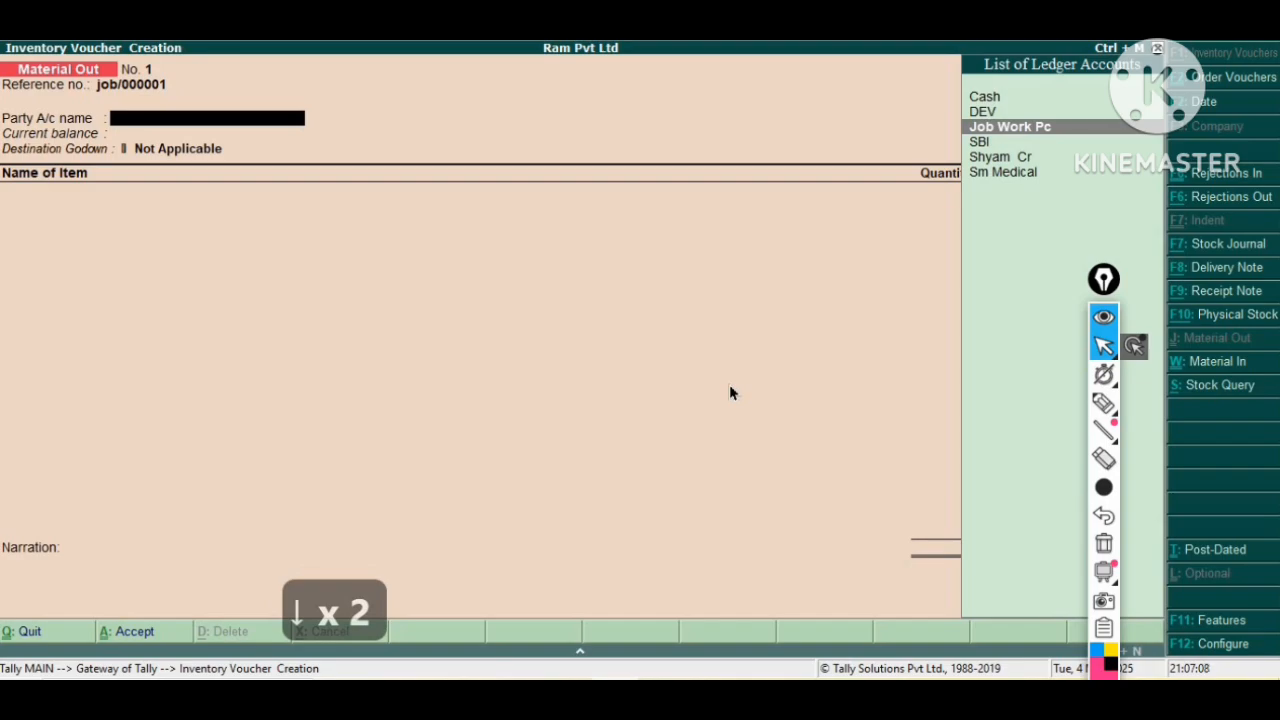
pyautogui.press('Return')
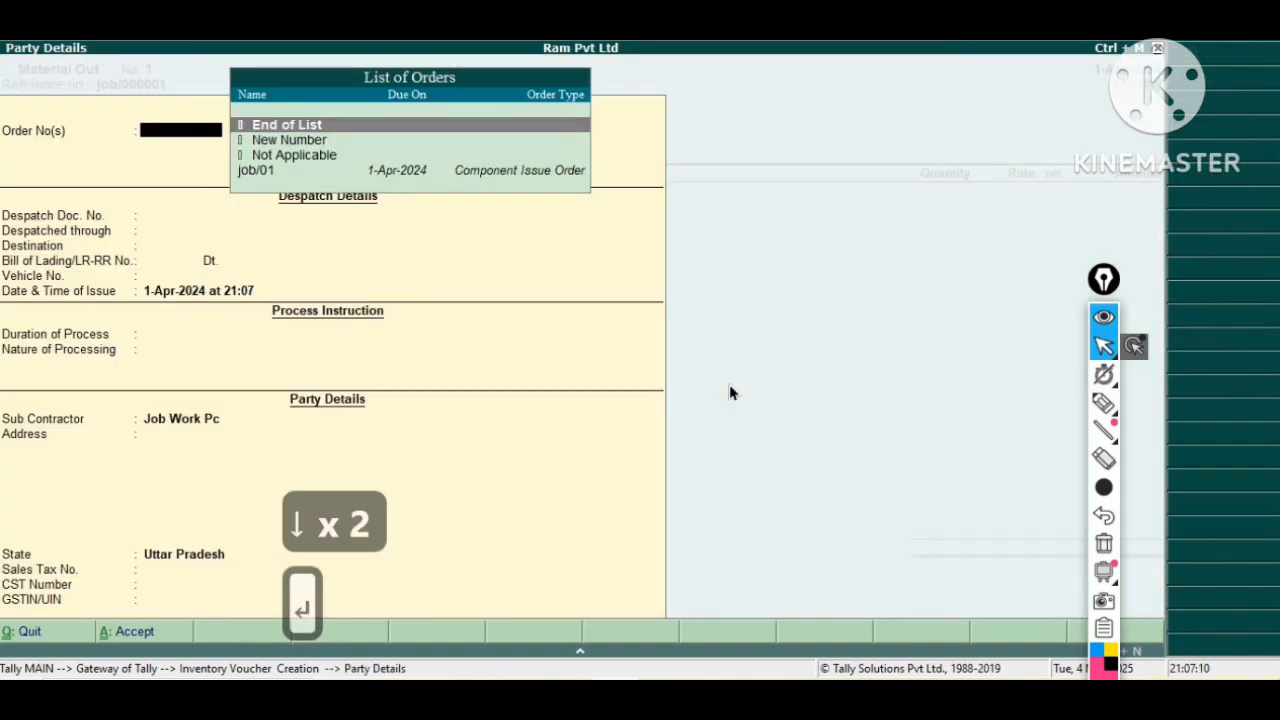
# Link the Material Out voucher to order job/01 and accept the party details.
pyautogui.press('Down')
pyautogui.press('Down')
pyautogui.press('Down')
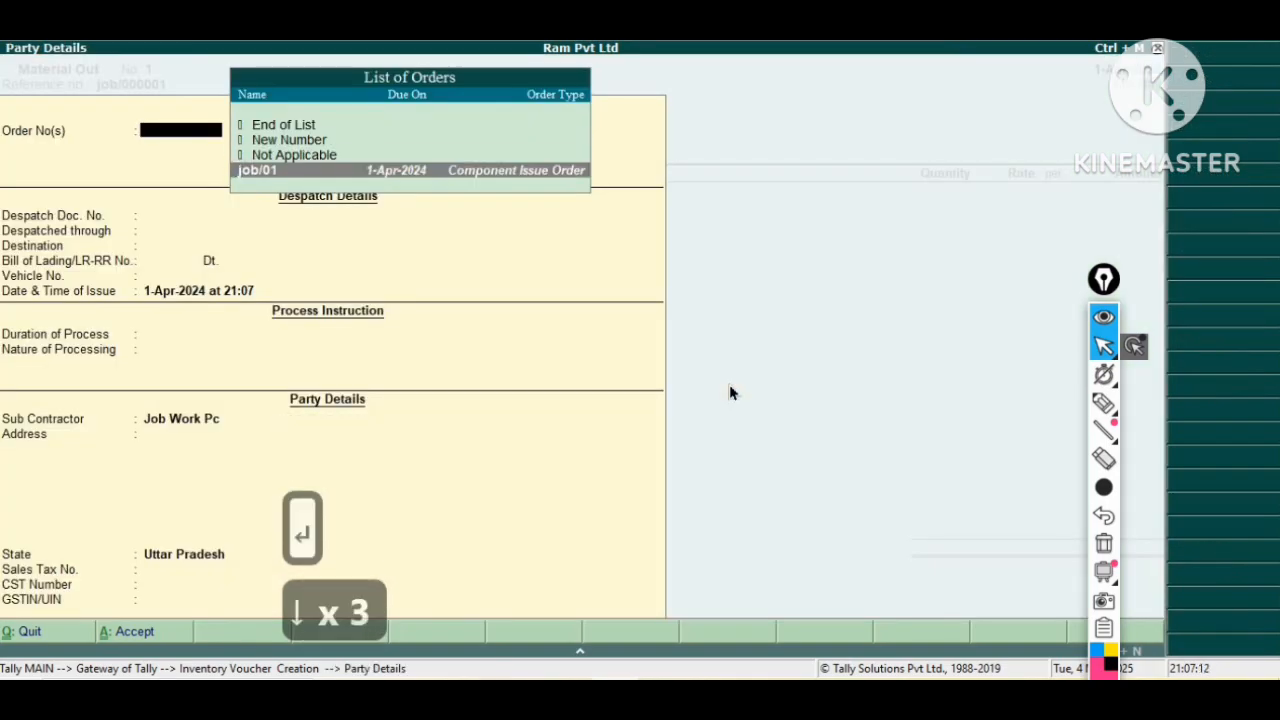
pyautogui.press('Return')
pyautogui.press('Return')
pyautogui.press('Return')
pyautogui.press('Return')
pyautogui.press('Return')
pyautogui.press('Return')
pyautogui.press('Return')
pyautogui.press('Return')
pyautogui.press('Return')
pyautogui.press('Return')
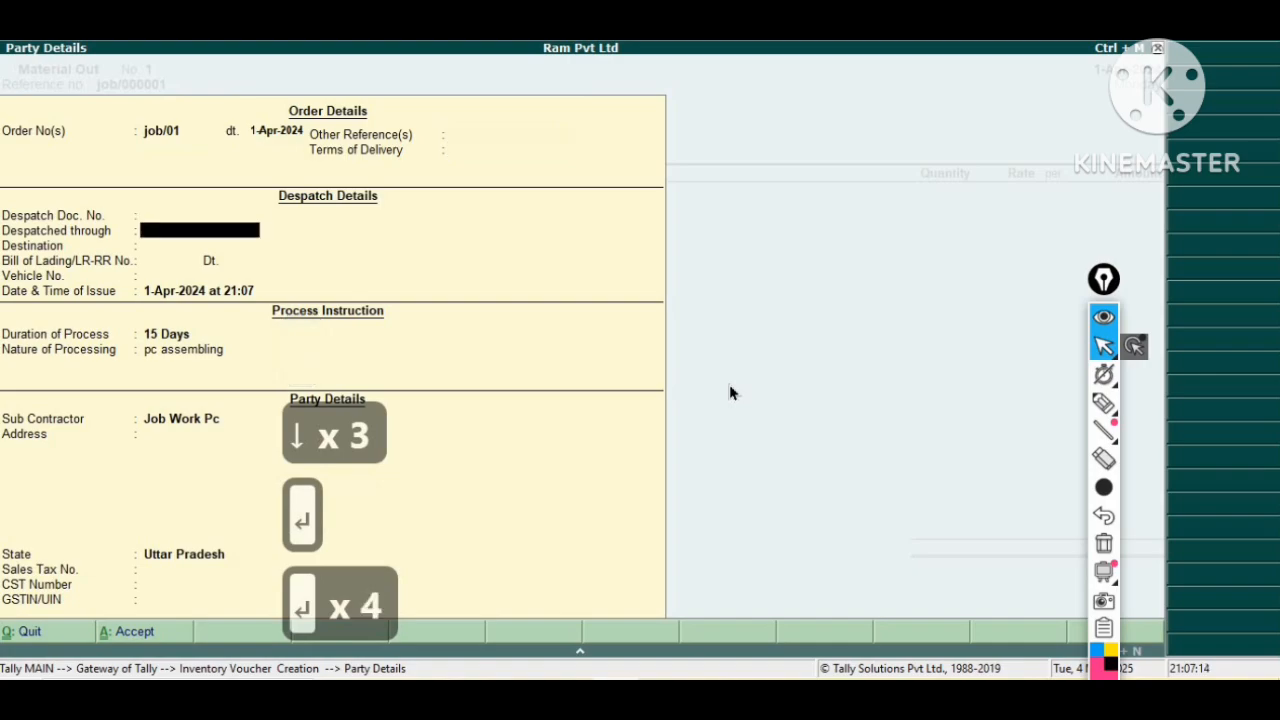
pyautogui.press('Return')
pyautogui.press('Return')
pyautogui.press('Return')
pyautogui.press('Return')
pyautogui.press('Return')
pyautogui.press('Return')
pyautogui.press('Return')
pyautogui.press('Return')
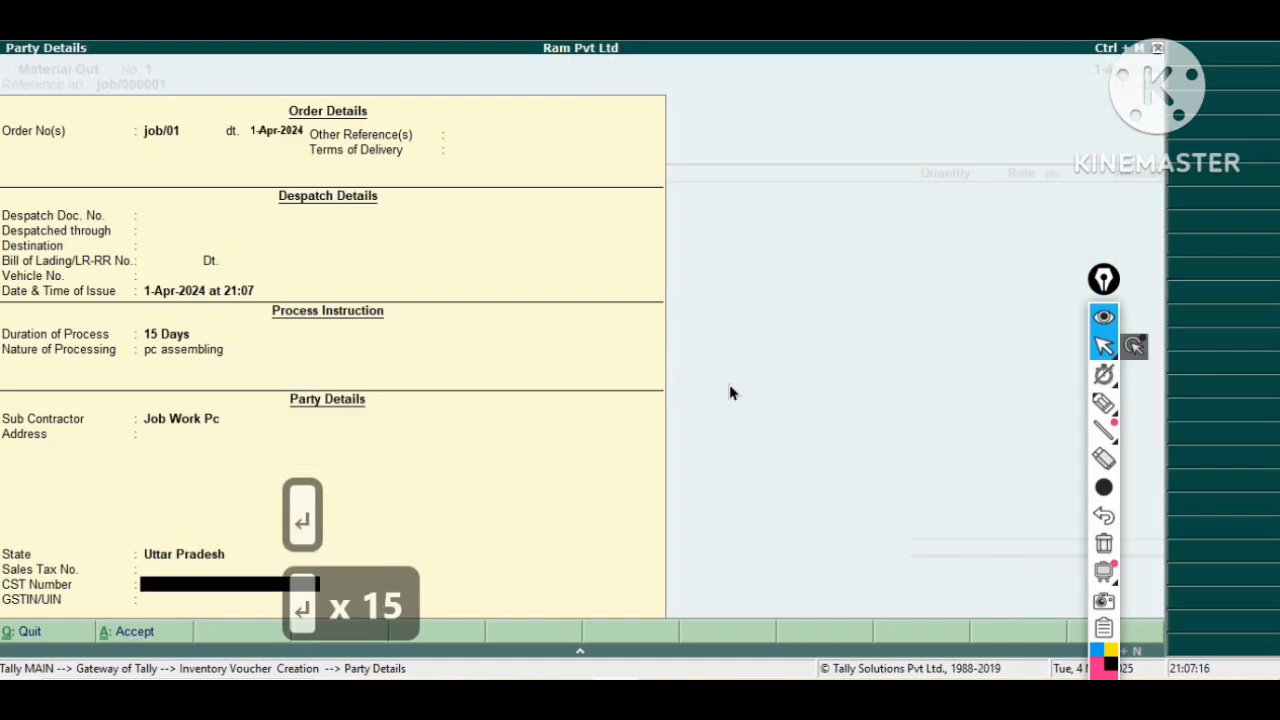
pyautogui.press('Return')
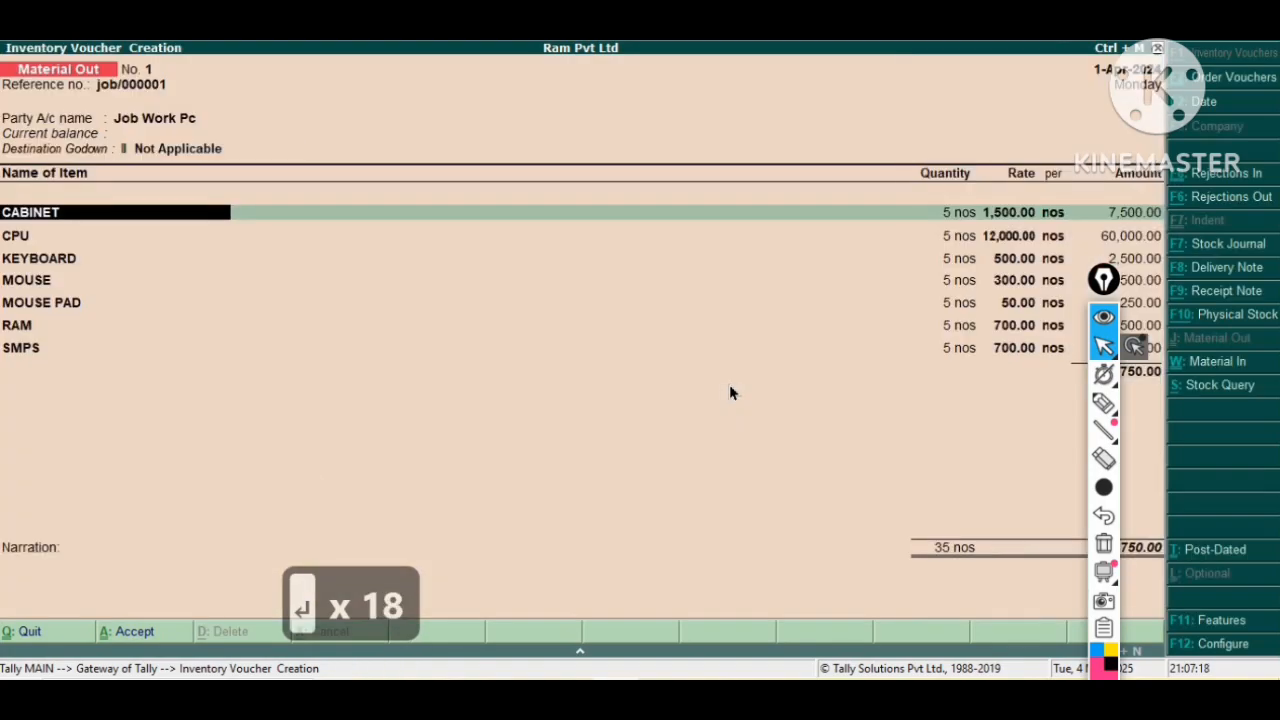
# Set the destination godown to Job Work Godown.
pyautogui.press('BackSpace')
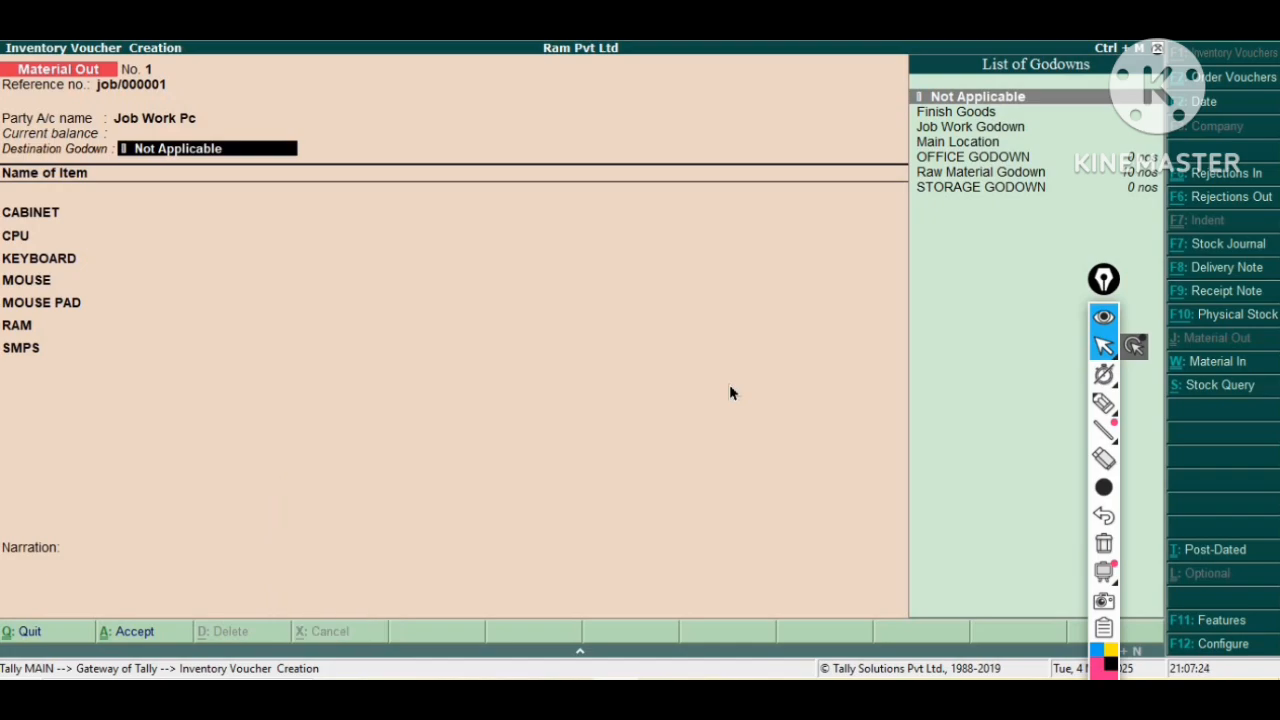
pyautogui.press('Down')
pyautogui.press('Down')
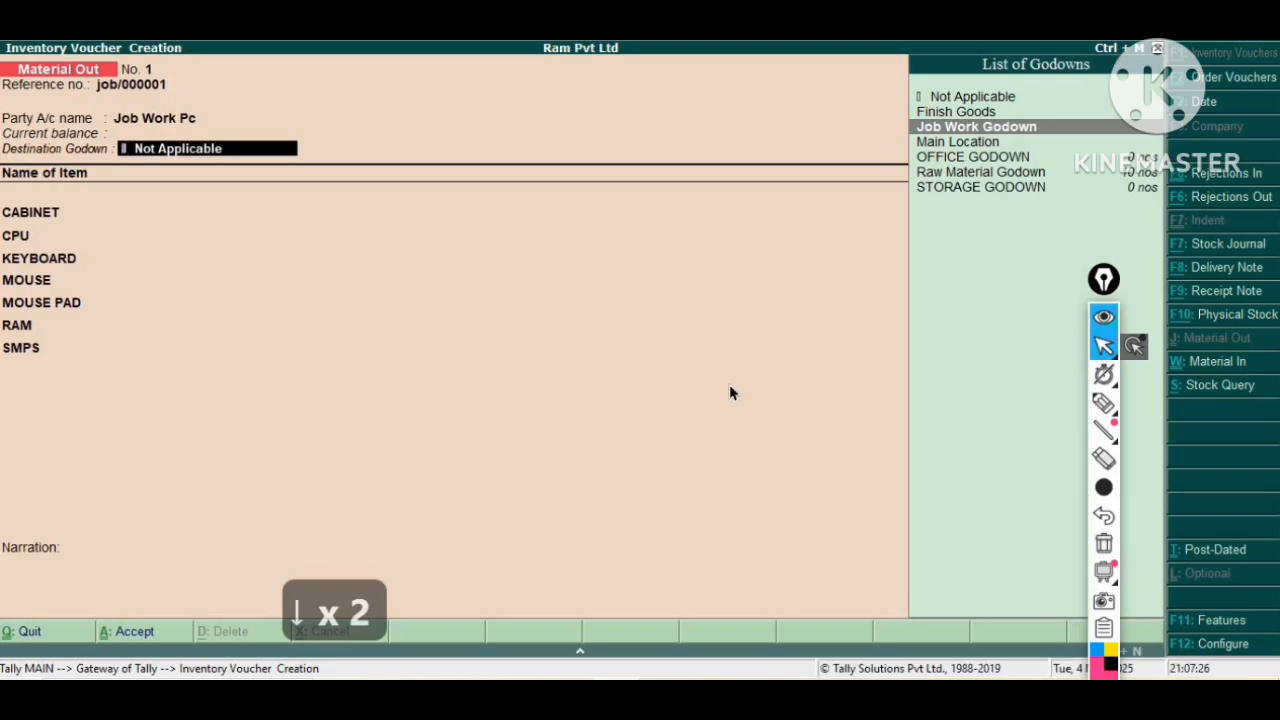
pyautogui.press('Return')
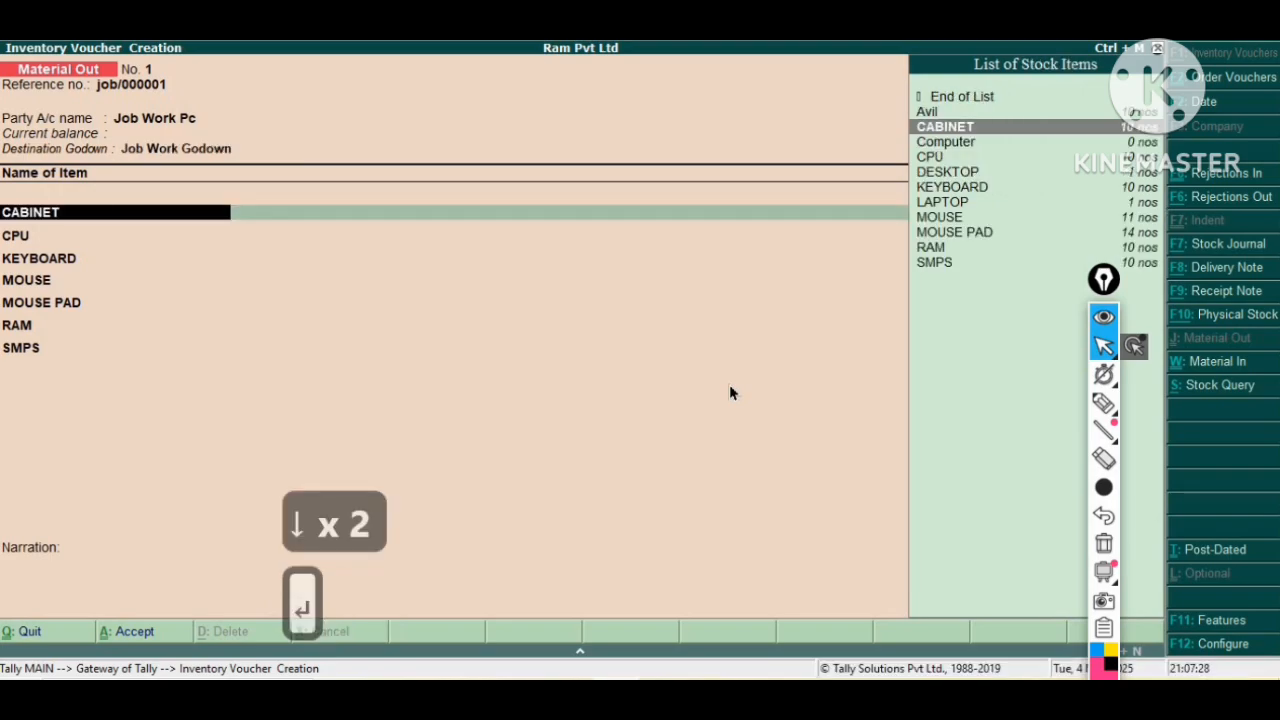
# Accept the order job/01 component allocations for CABINET and the other listed items.
pyautogui.press('Return')
pyautogui.press('Return')
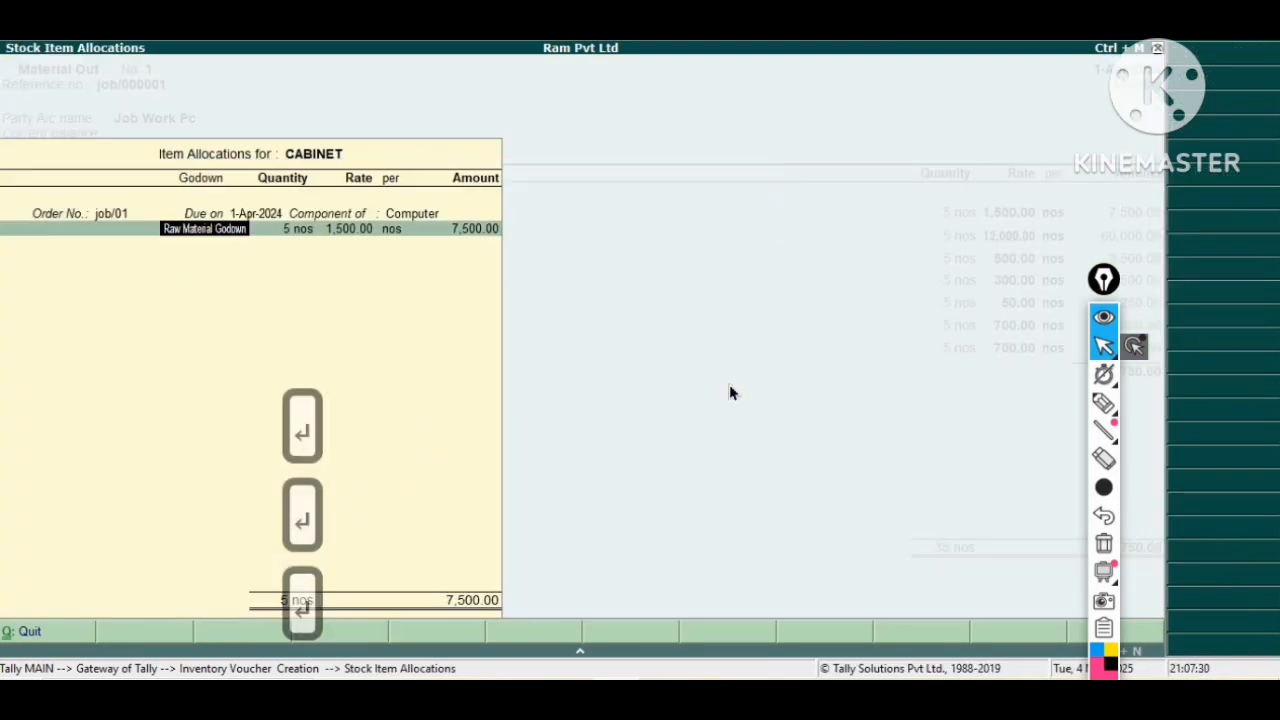
pyautogui.press('Return')
pyautogui.press('Return')
pyautogui.press('Return')
pyautogui.press('Return')
pyautogui.press('Return')
pyautogui.press('Return')
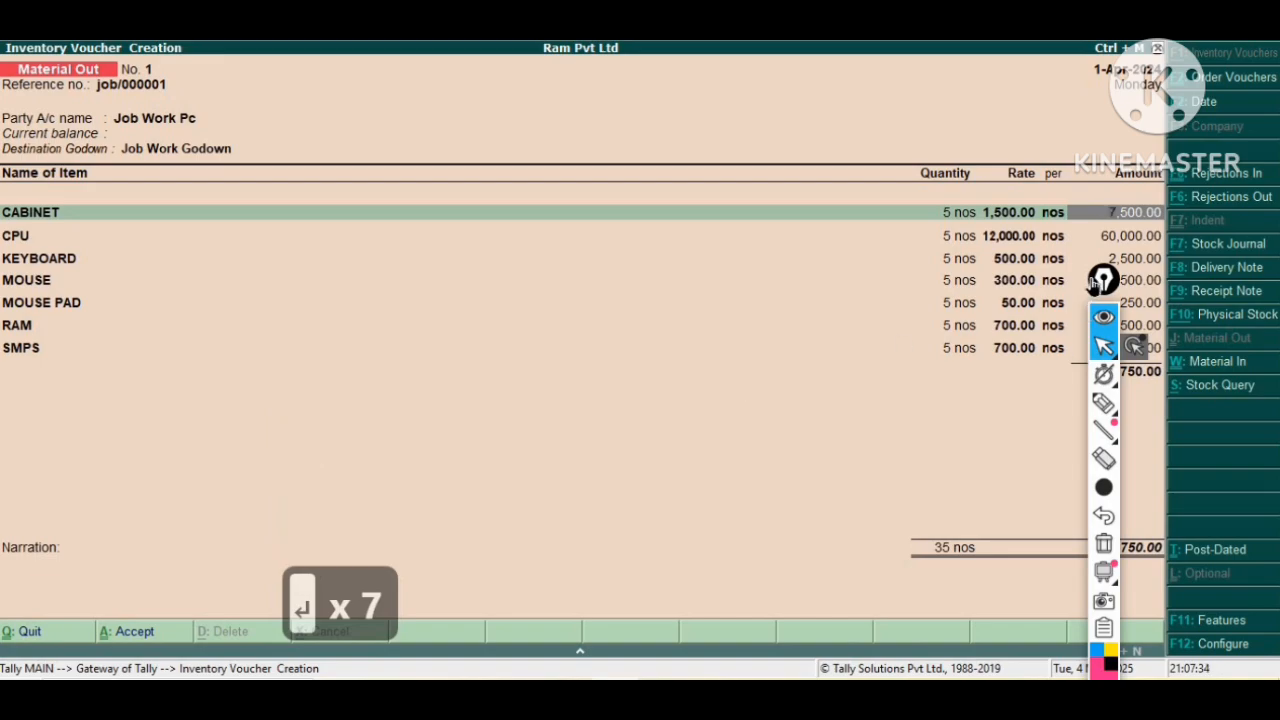
# Save the Material Out voucher.
pyautogui.moveTo(1103, 279)
pyautogui.mouseDown()
pyautogui.moveTo(847, 466)
pyautogui.moveTo(799, 398)
pyautogui.mouseUp()
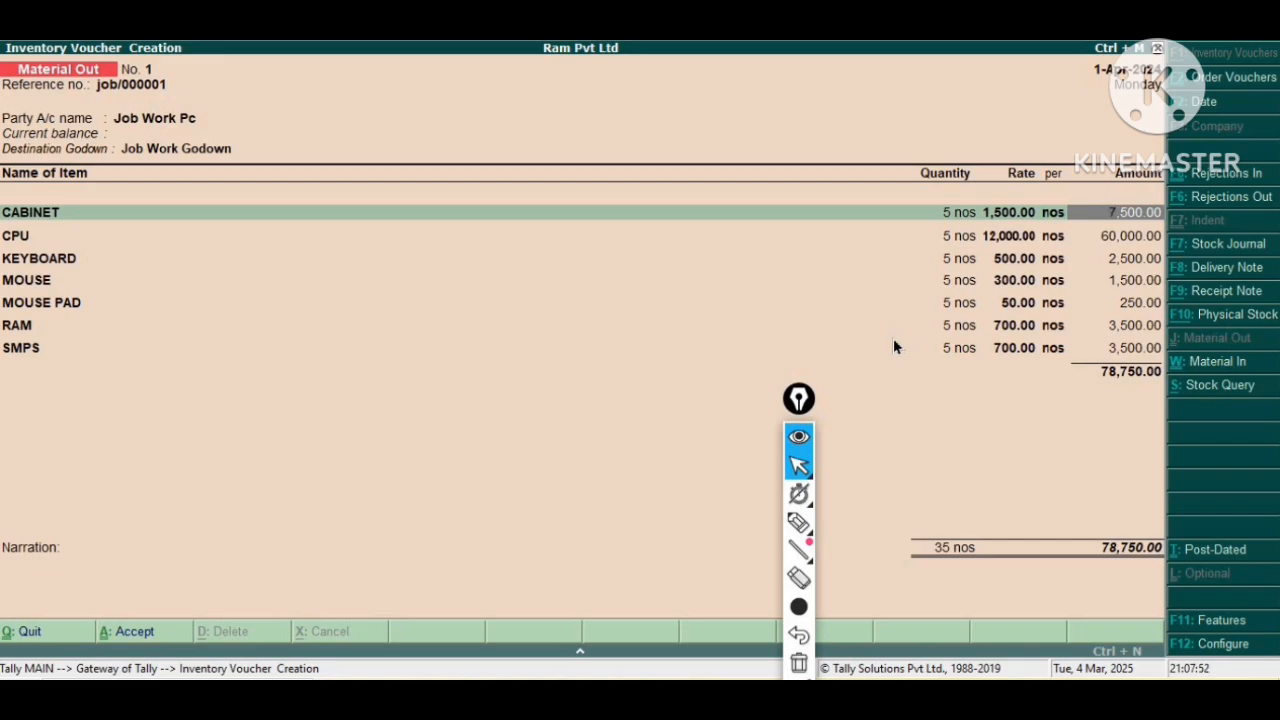
pyautogui.click(873, 320)
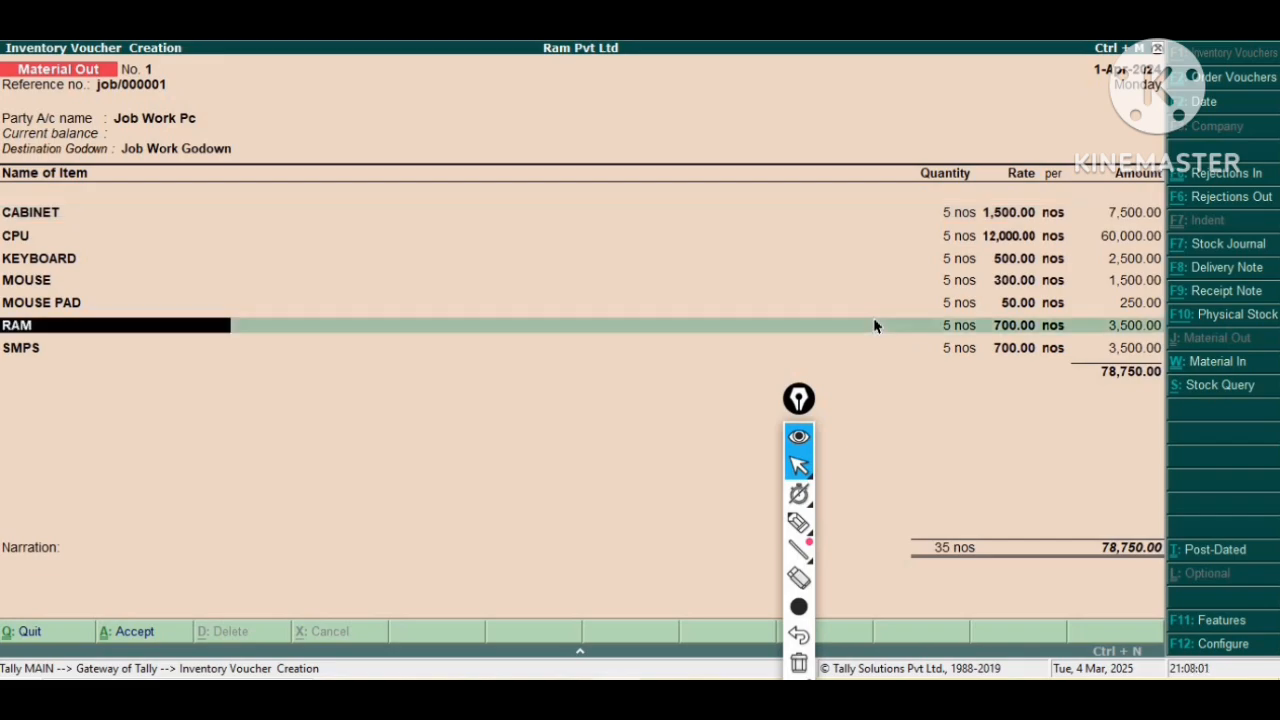
pyautogui.hotkey('ctrl', 'a')
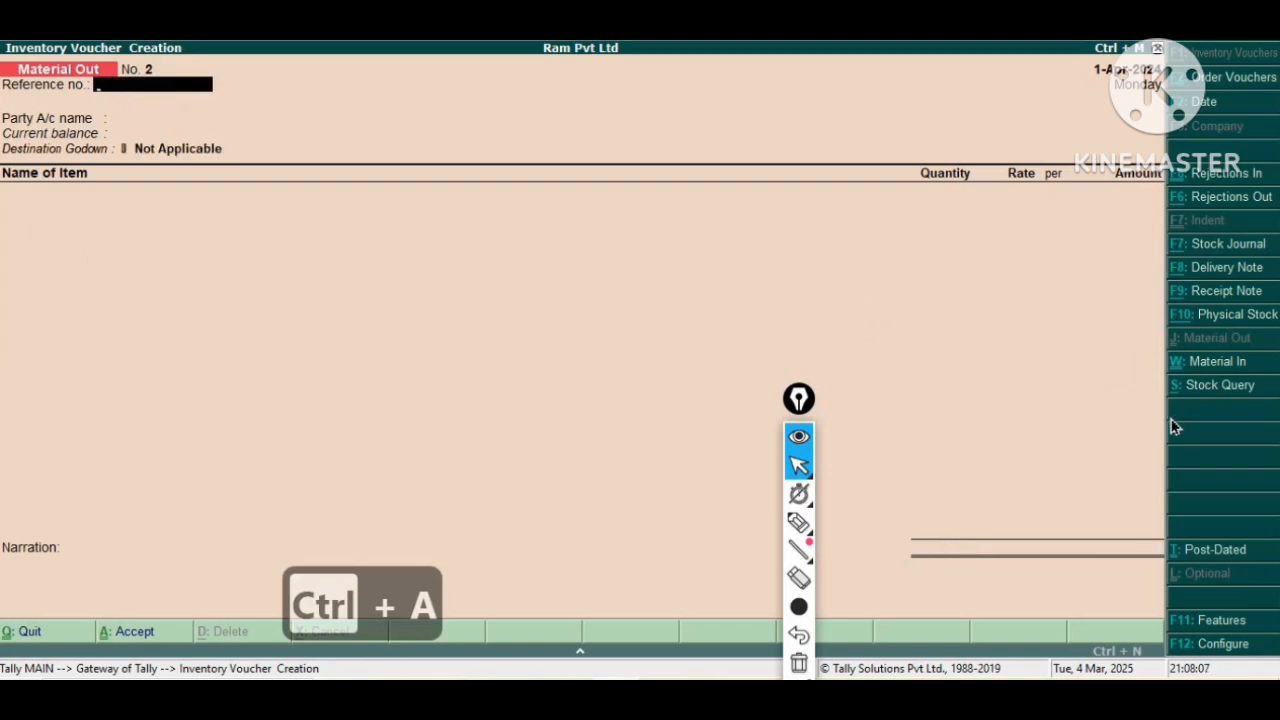
# Switch to a Material In voucher and choose Job Work Pc as the party account.
pyautogui.click(1218, 362)
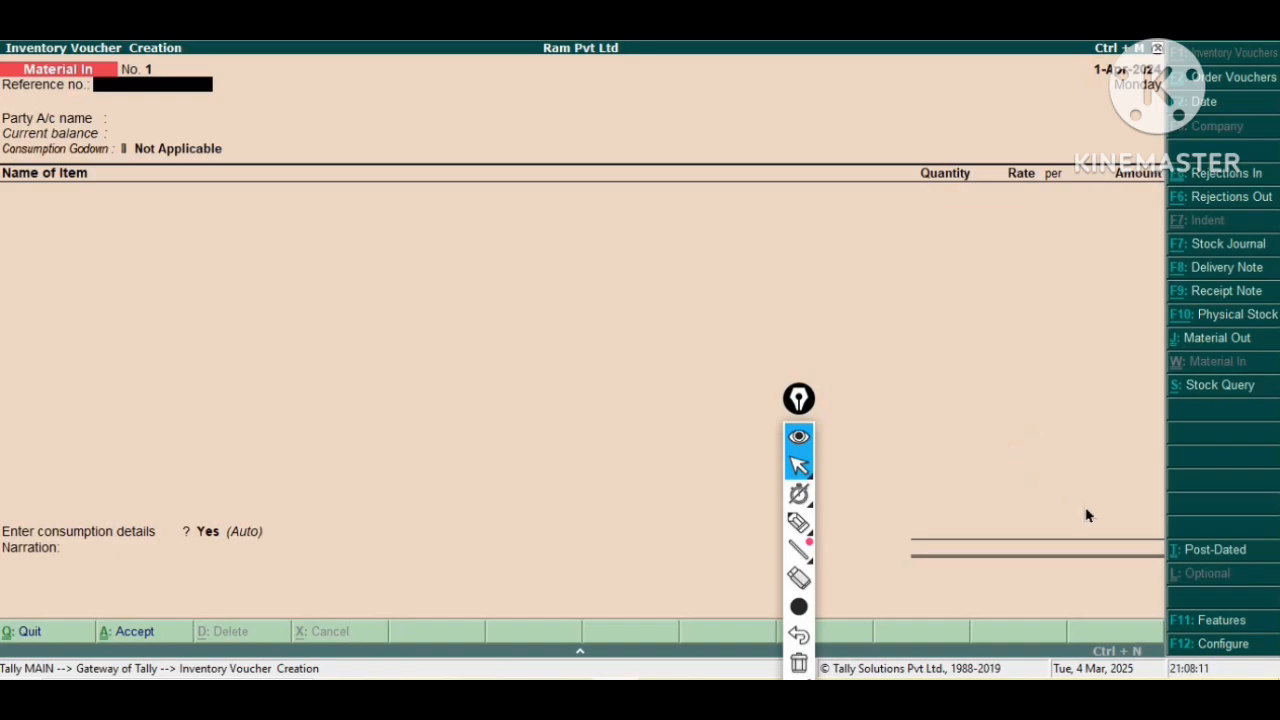
pyautogui.press('Return')
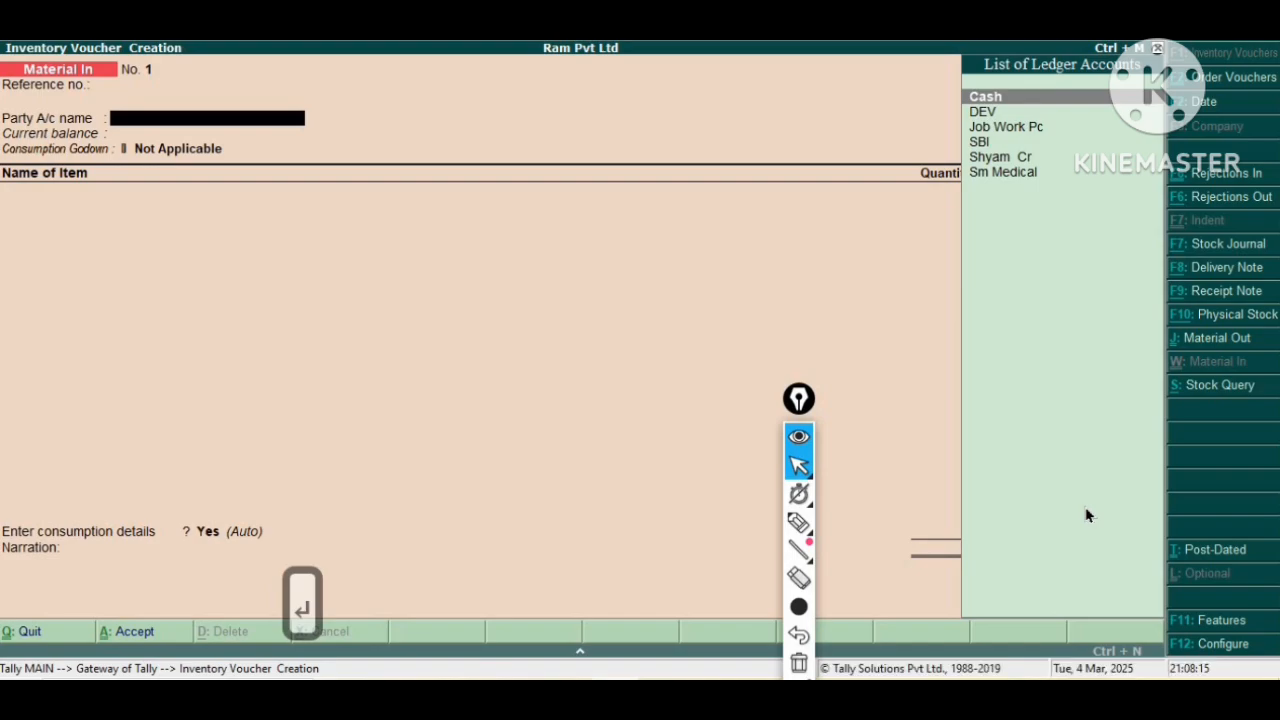
pyautogui.press('Down')
pyautogui.press('Down')
pyautogui.press('Return')
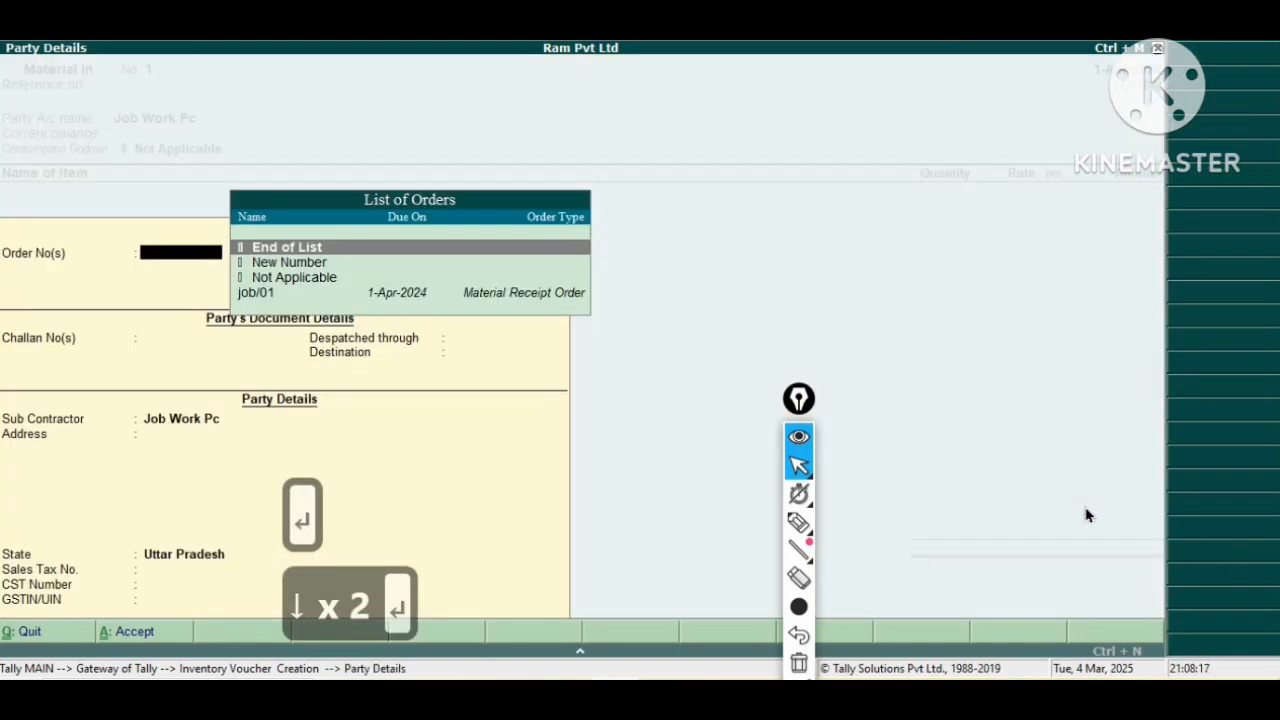
# Link the Material In voucher to order job/01 and accept the party details.
pyautogui.press('Down')
pyautogui.press('Down')
pyautogui.press('Down')
pyautogui.press('Return')
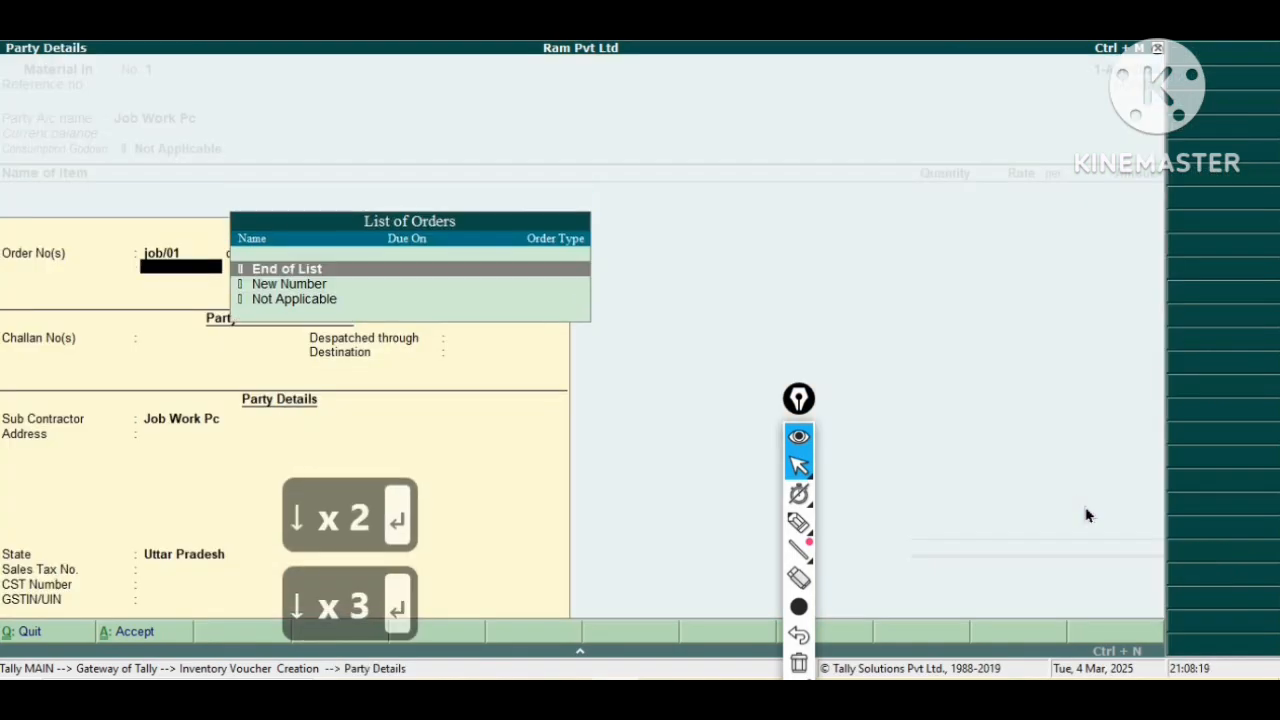
pyautogui.press('Return')
pyautogui.press('Return')
pyautogui.press('Return')
pyautogui.press('Return')
pyautogui.press('Return')
pyautogui.press('Return')
pyautogui.press('Return')
pyautogui.press('Return')
pyautogui.press('Return')
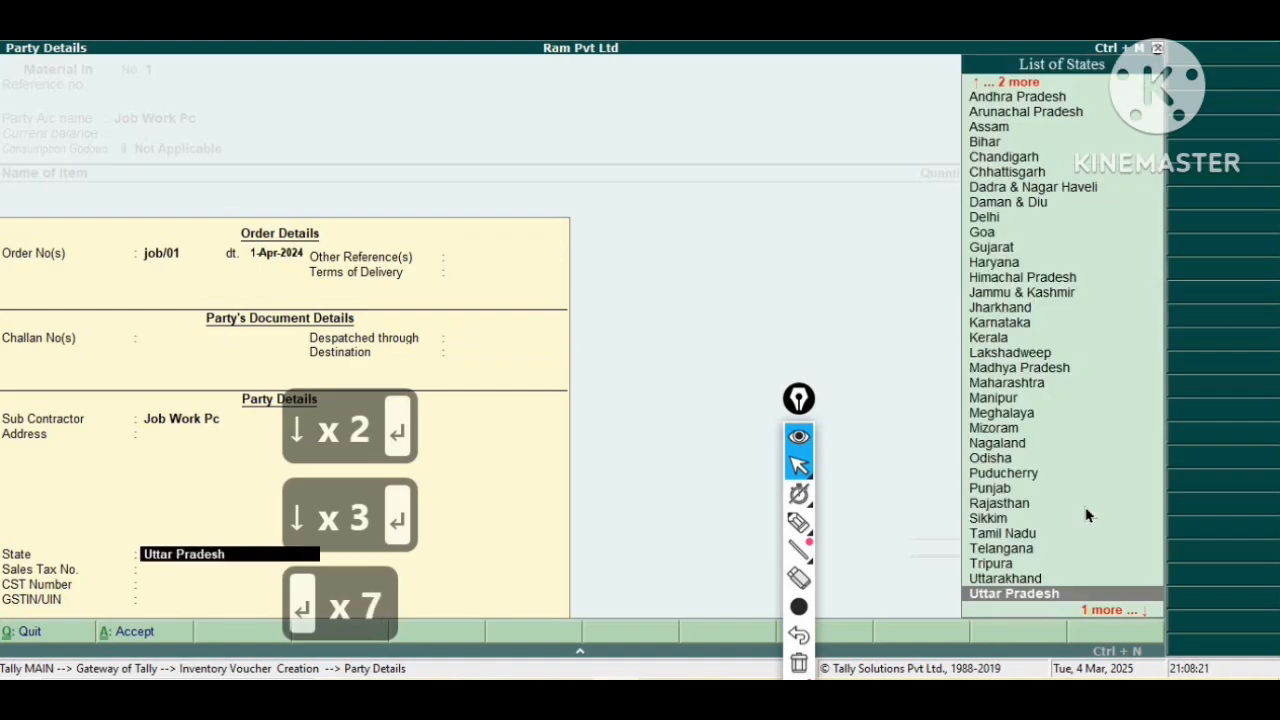
pyautogui.press('Return')
pyautogui.press('Return')
pyautogui.press('Return')
# Set the consumption godown to Job Work Godown.
pyautogui.press('BackSpace')
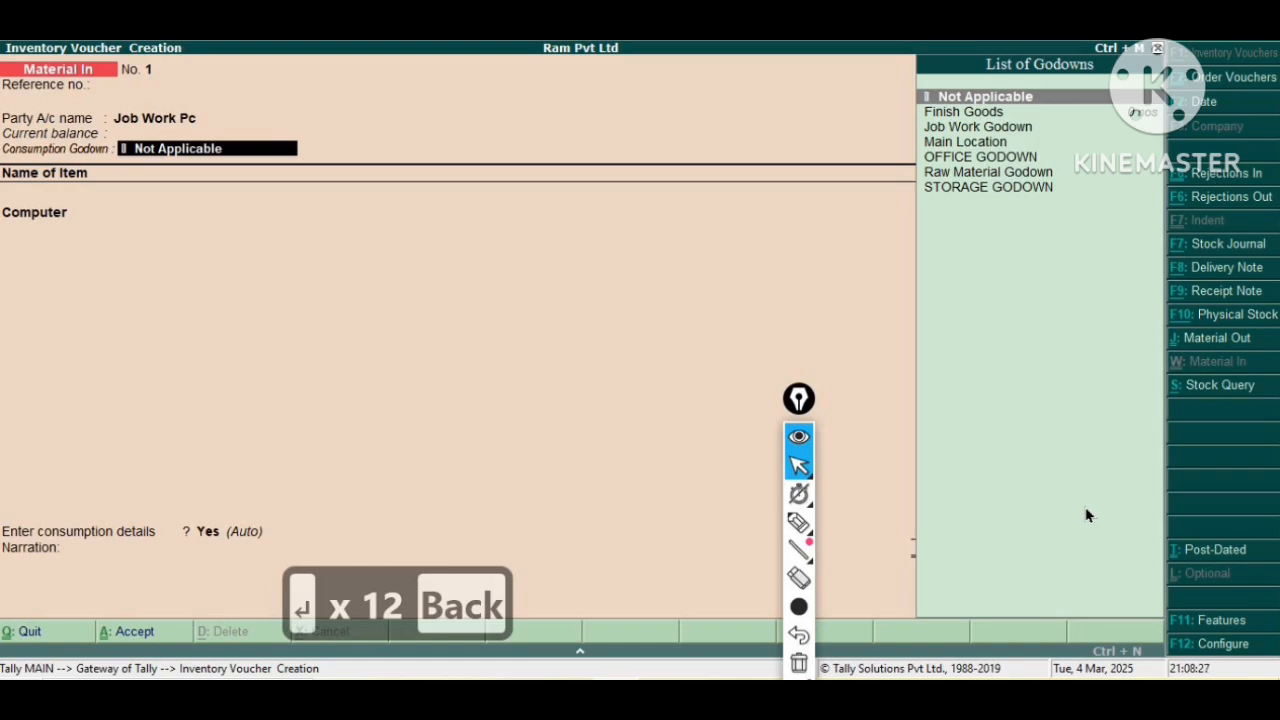
pyautogui.press('Down')
pyautogui.press('Down')
pyautogui.press('Return')
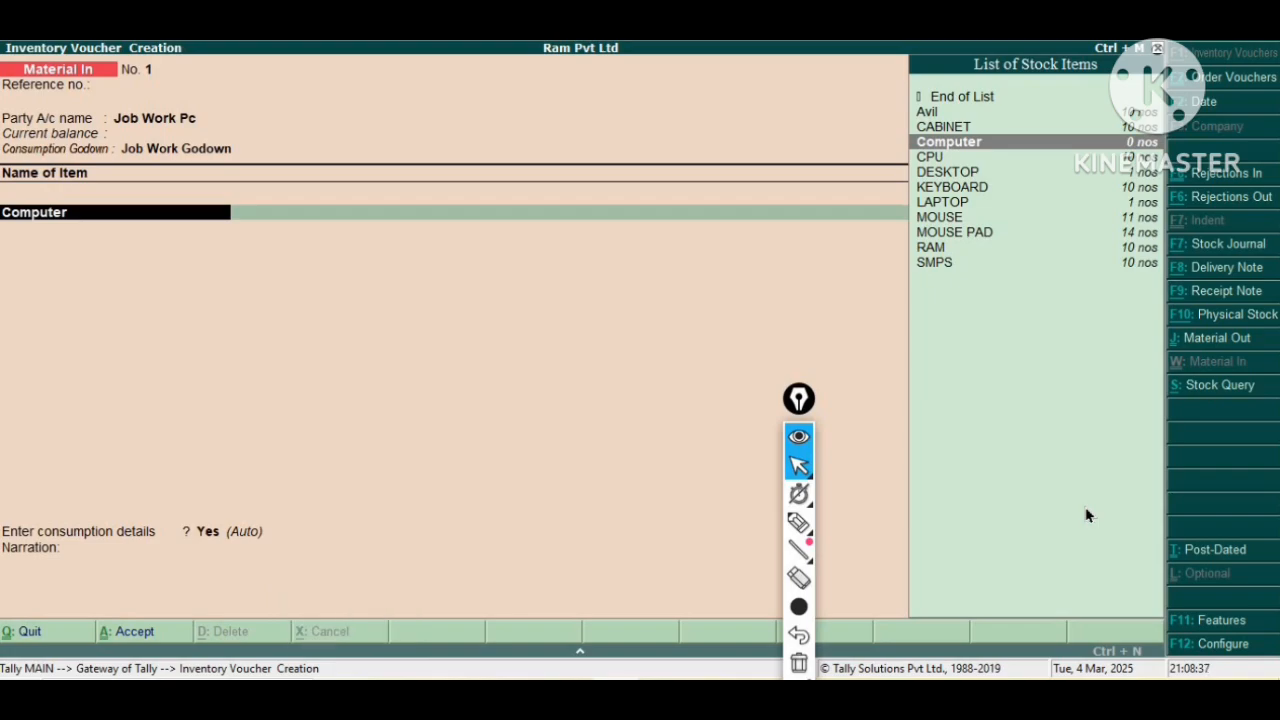
# Select Computer as the received item and set its BoM to I7 Computer.
pyautogui.press('Return')
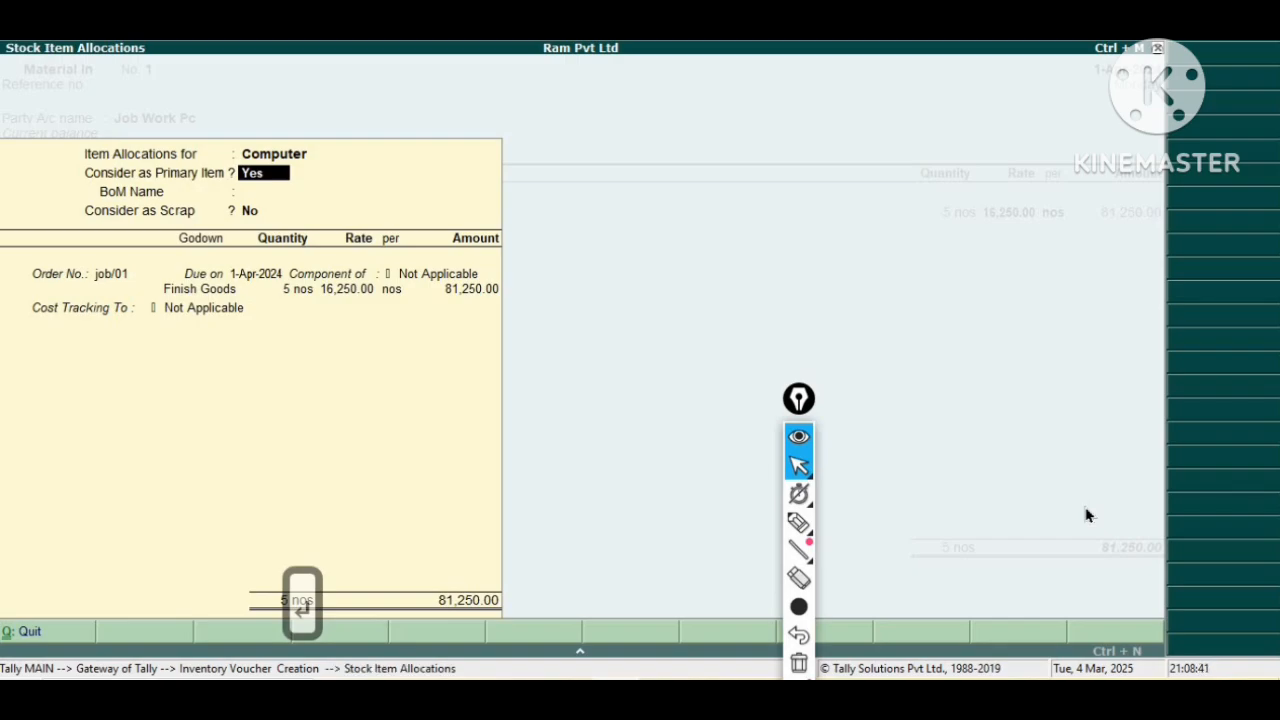
pyautogui.press('Return')
pyautogui.press('Down')
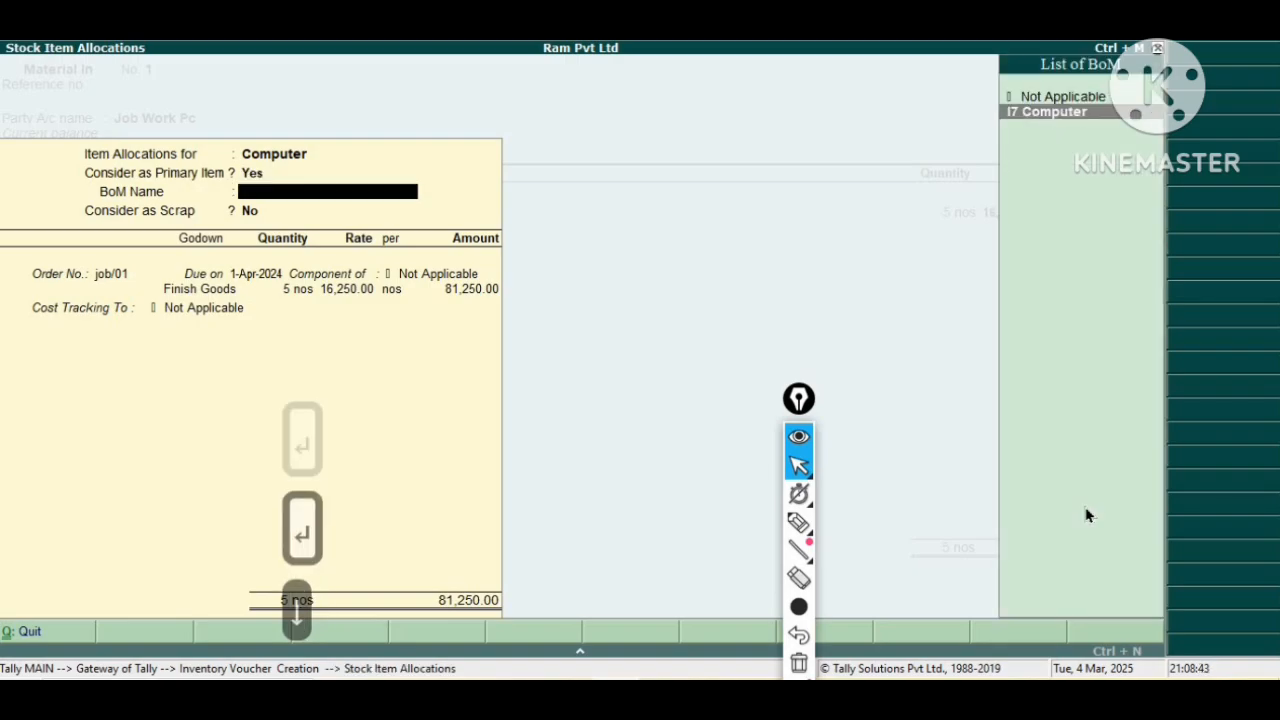
pyautogui.press('Return')
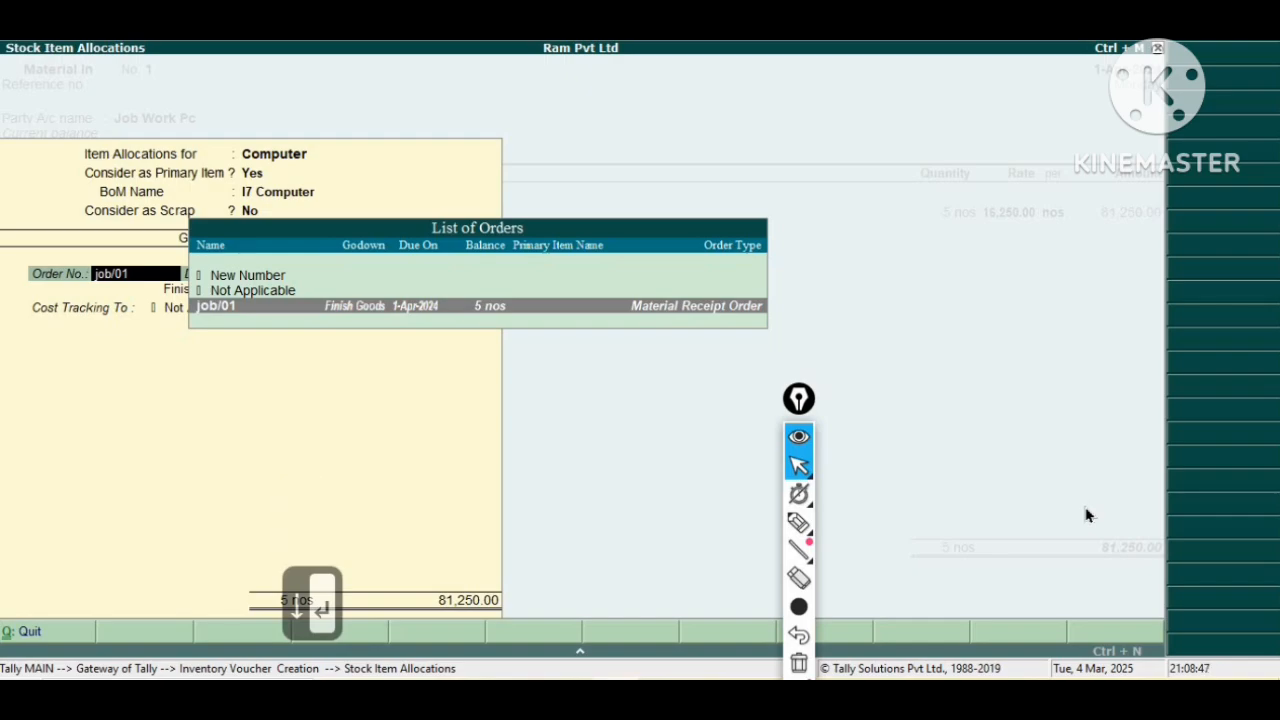
# Accept the job/01 allocation of 5 nos into Finish Goods for Computer.
pyautogui.press('Return')
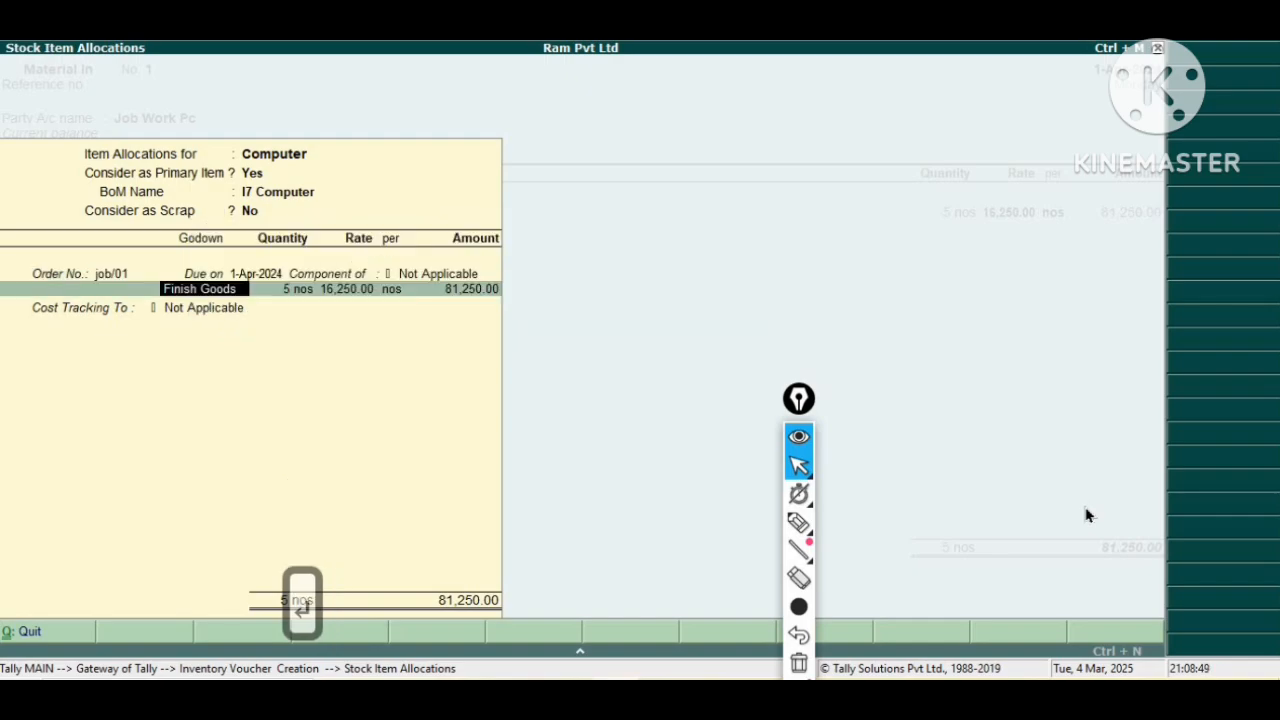
pyautogui.press('Return')
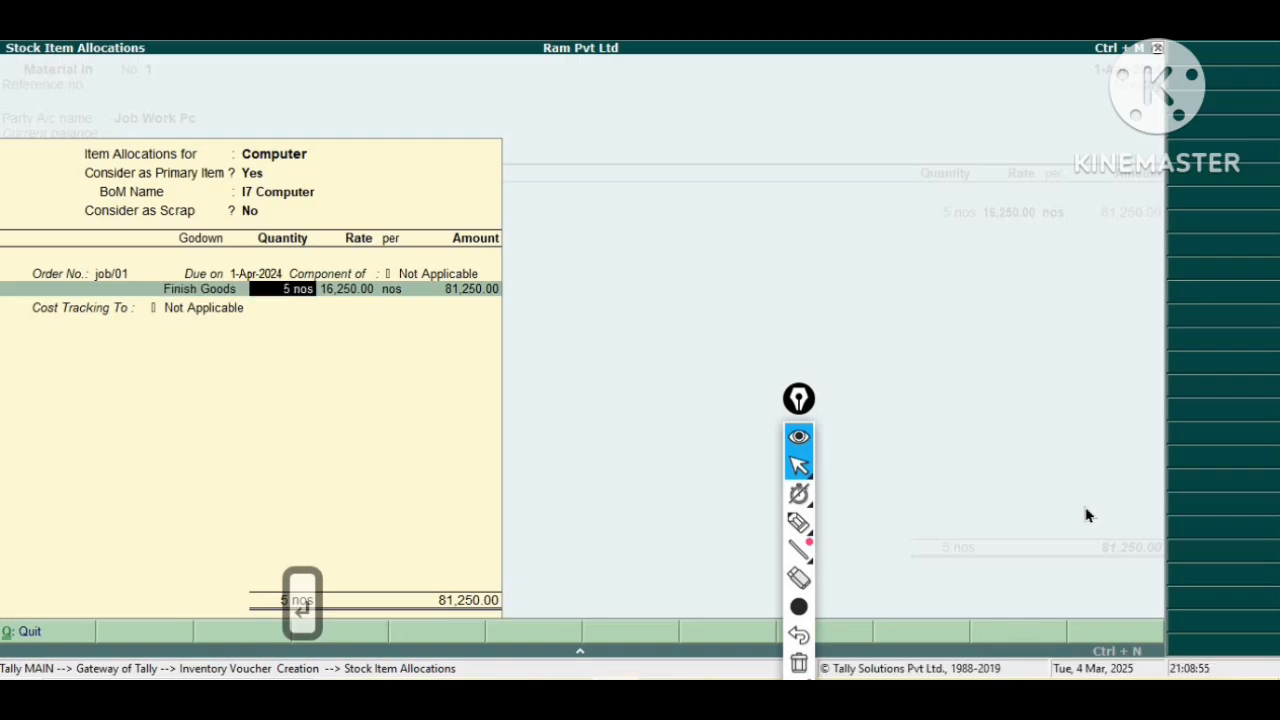
pyautogui.press('Return')
pyautogui.press('Return')
pyautogui.press('Return')
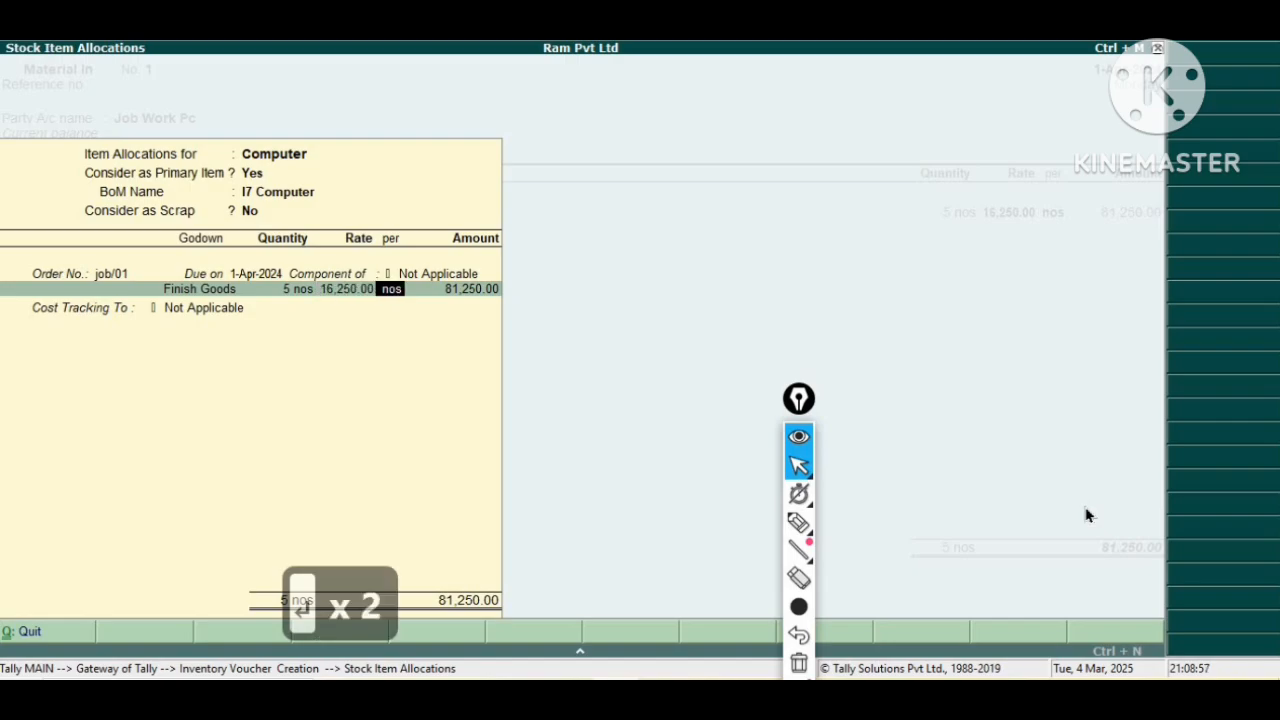
pyautogui.press('Return')
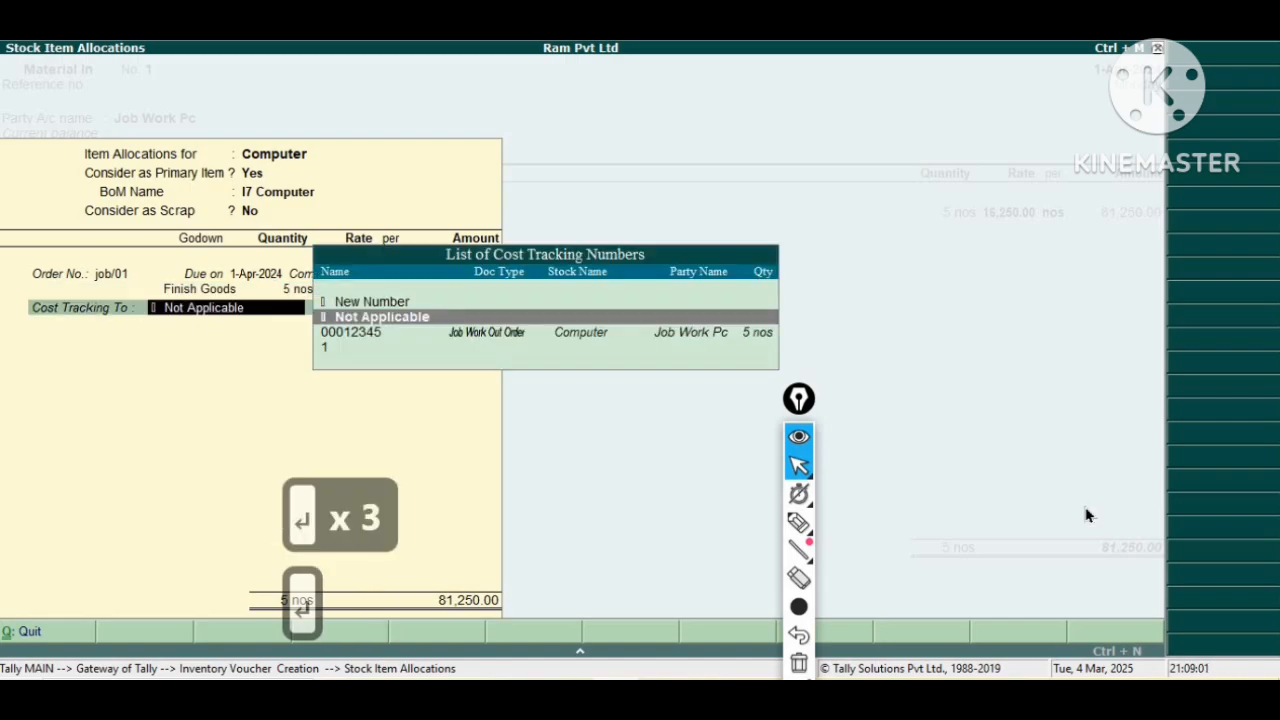
# Set cost tracking to number 00012345 and close the item allocations.
pyautogui.press('Down')
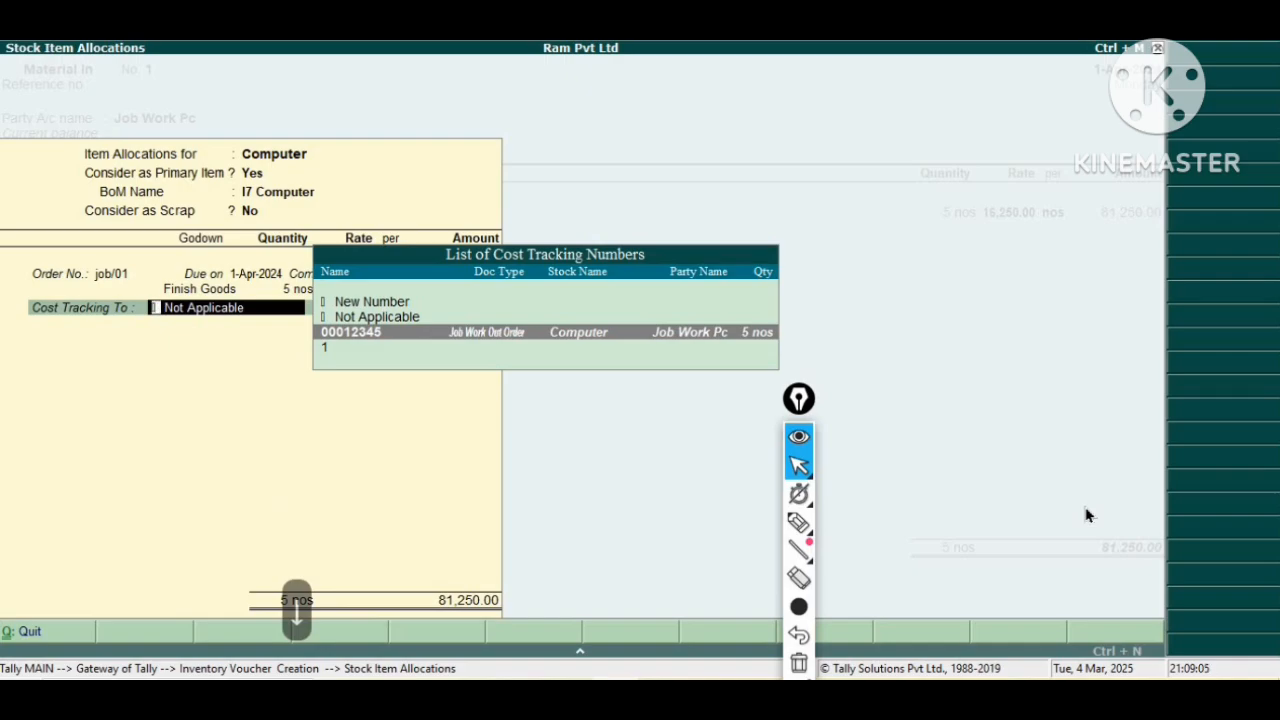
pyautogui.press('Return')
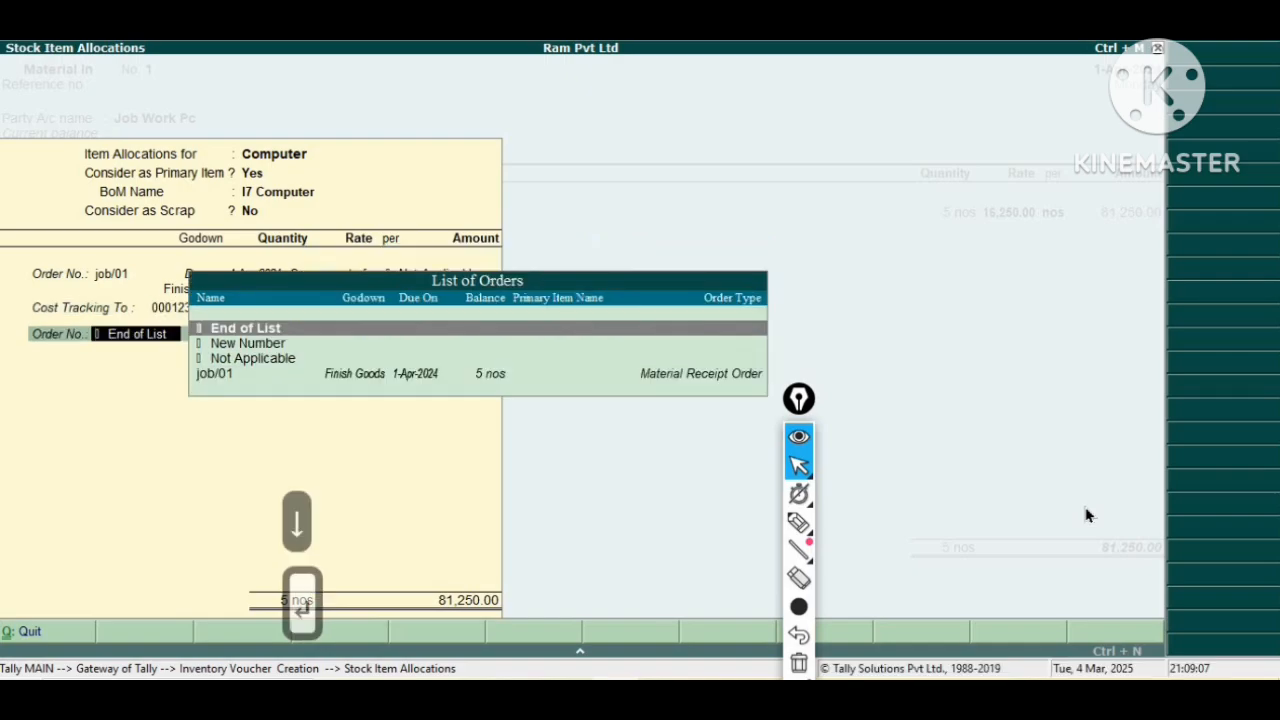
pyautogui.press('Return')
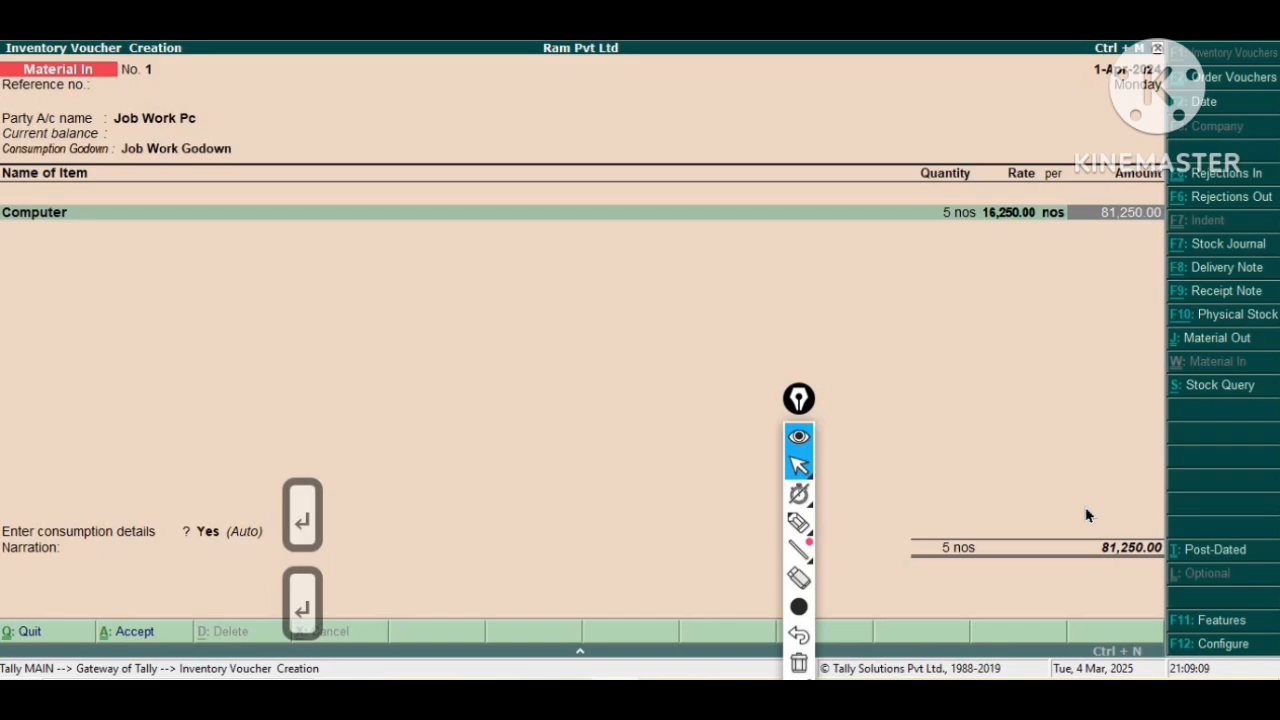
# Accept and save the Material In voucher.
pyautogui.press('Return')
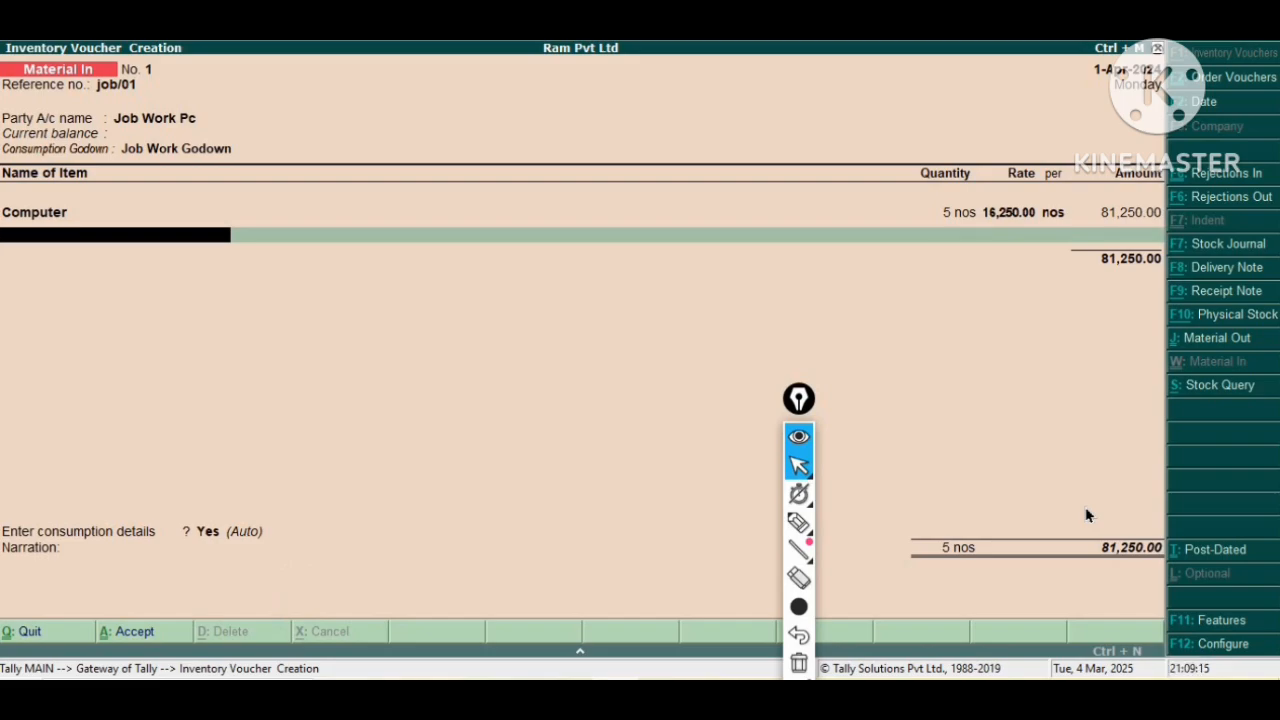
pyautogui.press('Return')
pyautogui.press('Return')
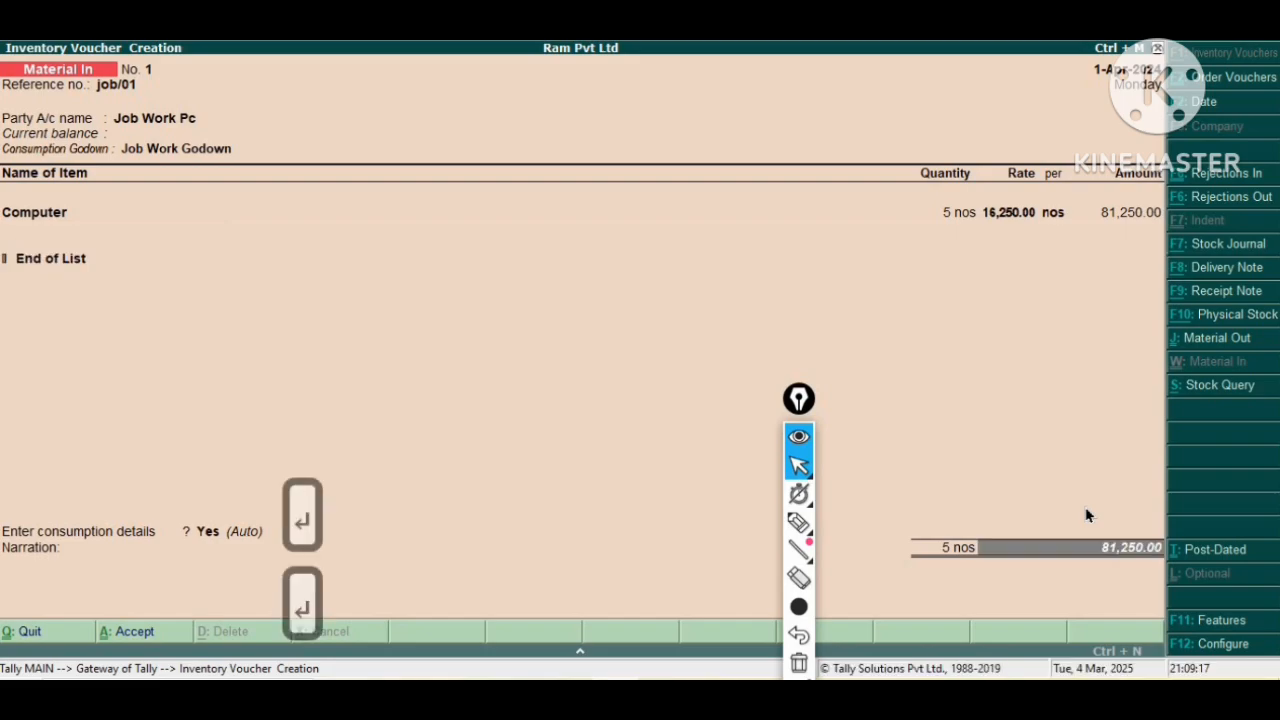
pyautogui.press('Return')
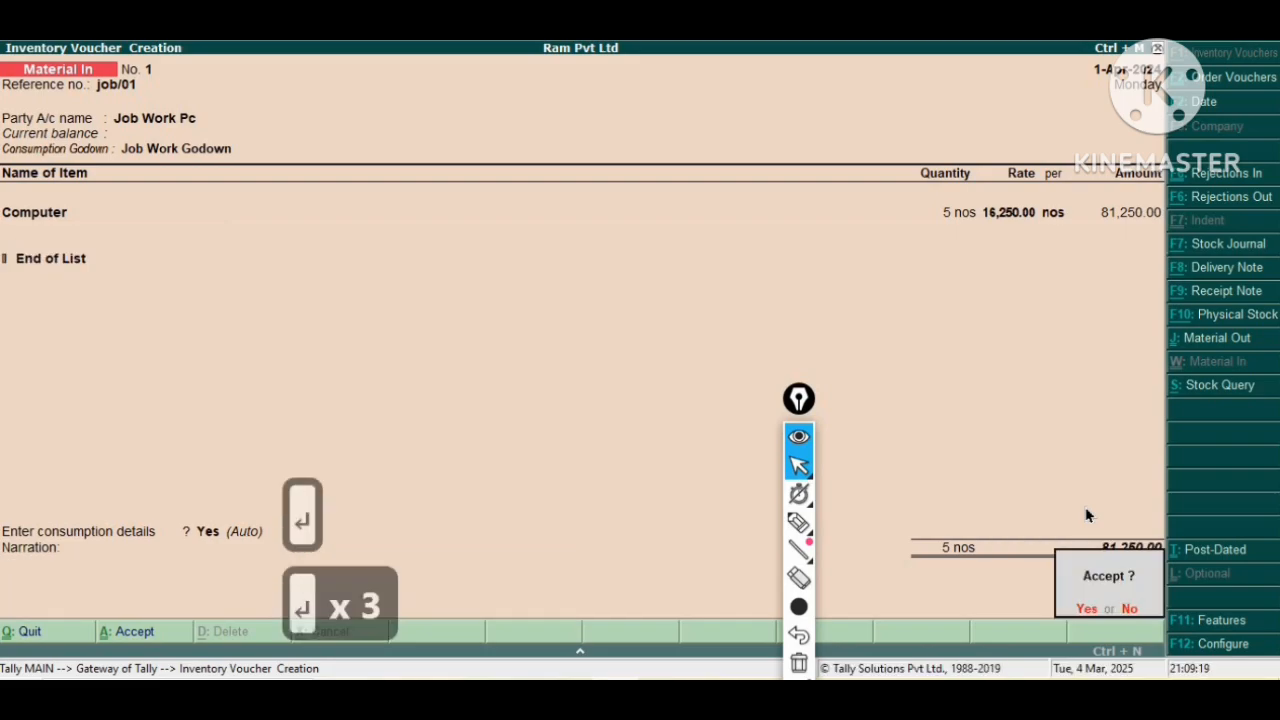
pyautogui.press('Return')
pyautogui.press('Return')
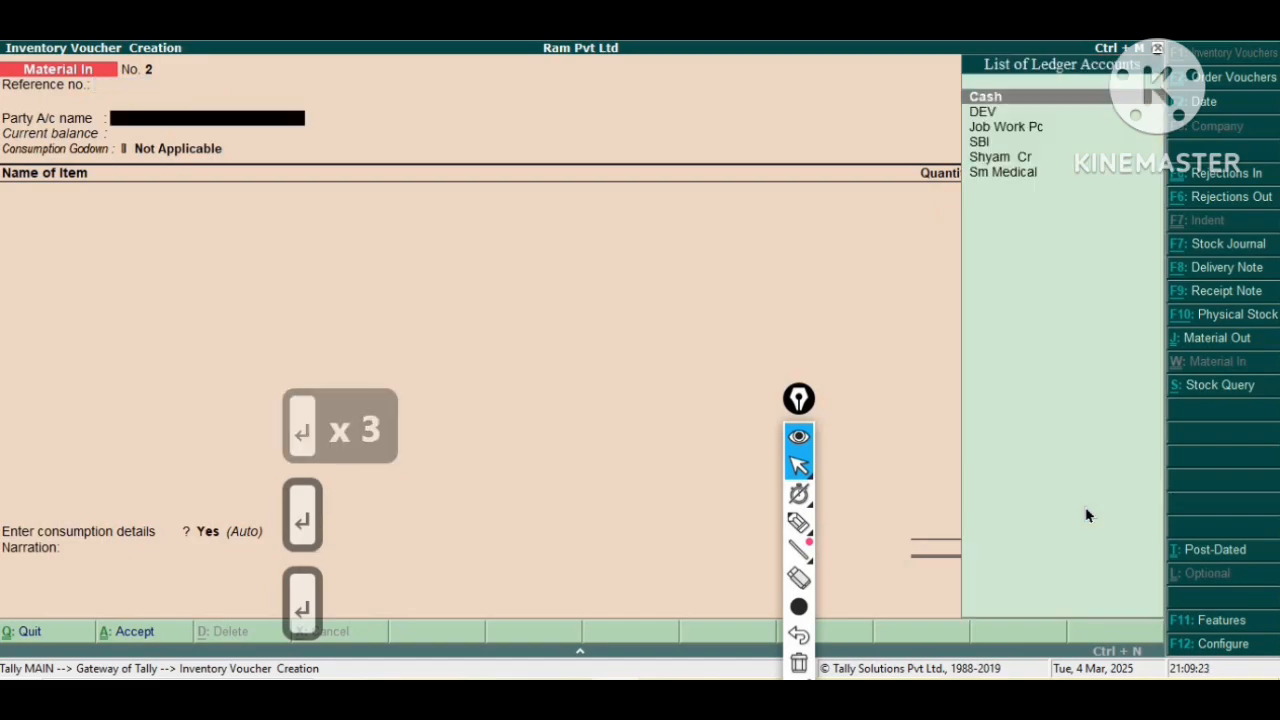
# Leave voucher entry and return to the Gateway of Tally.
pyautogui.press('Escape')
pyautogui.press('Escape')
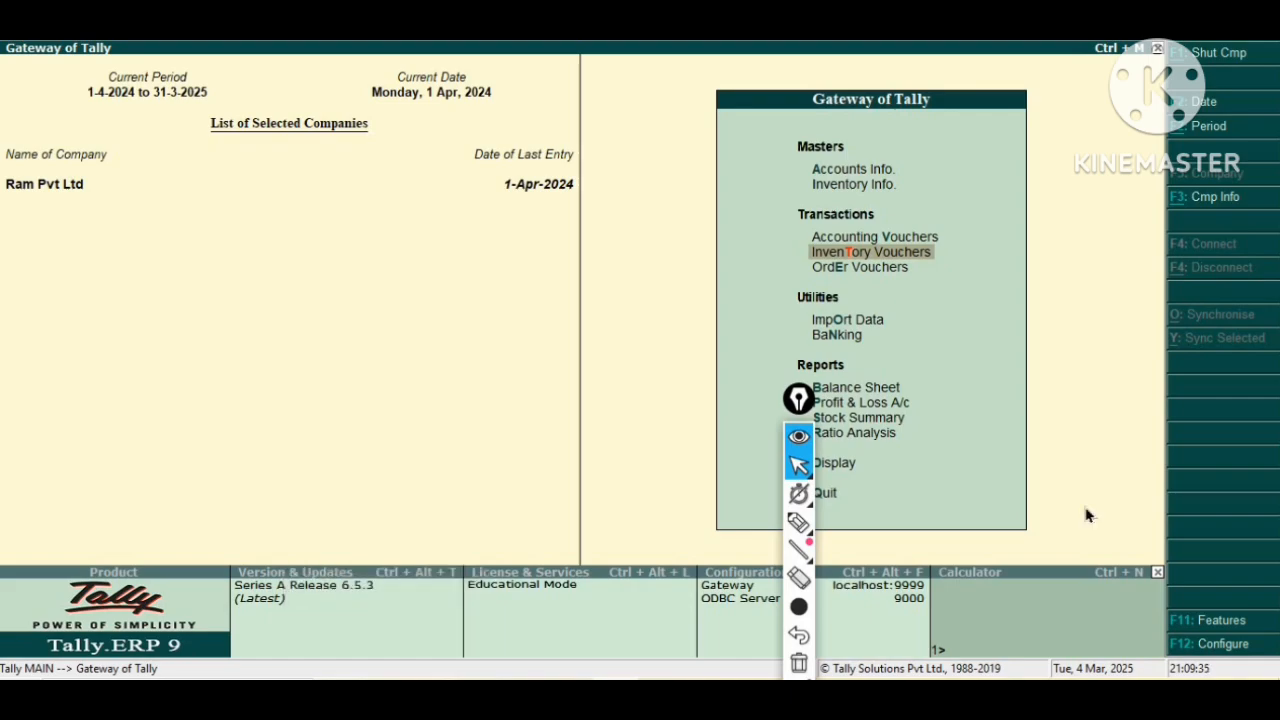
pyautogui.press('Up')
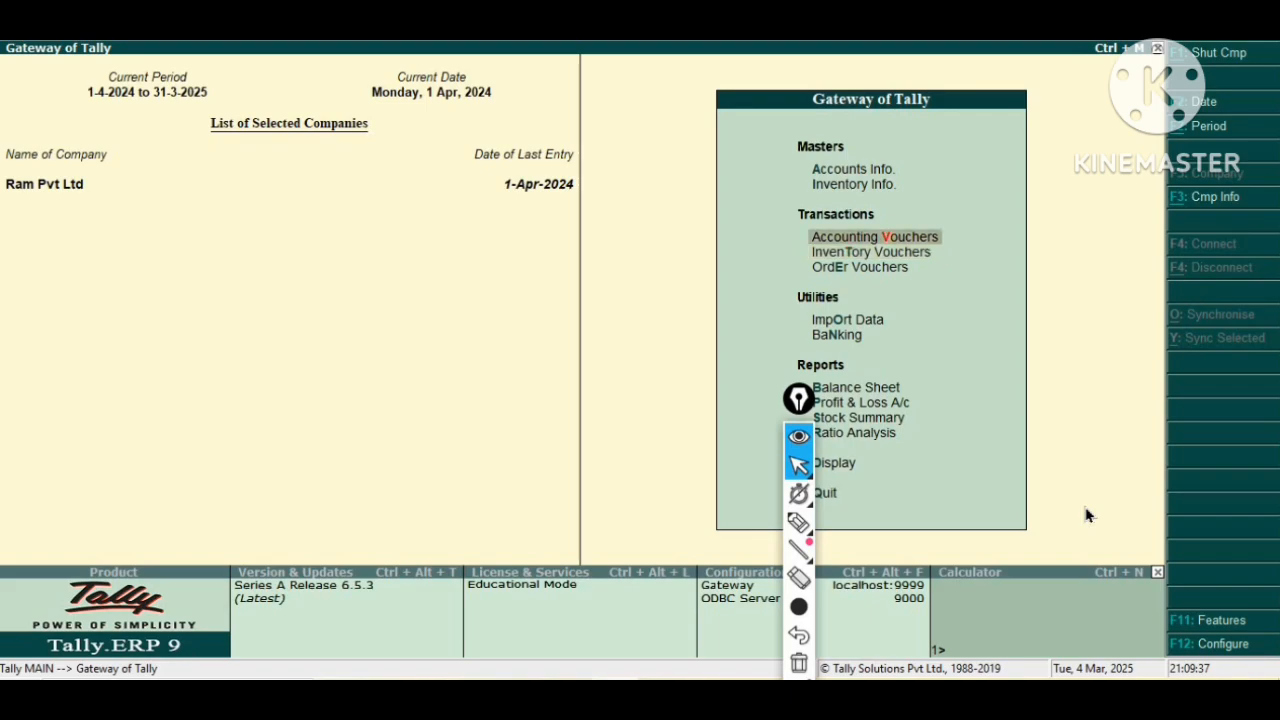
# Open a new Purchase voucher in accounting invoice mode.
pyautogui.press('Return')
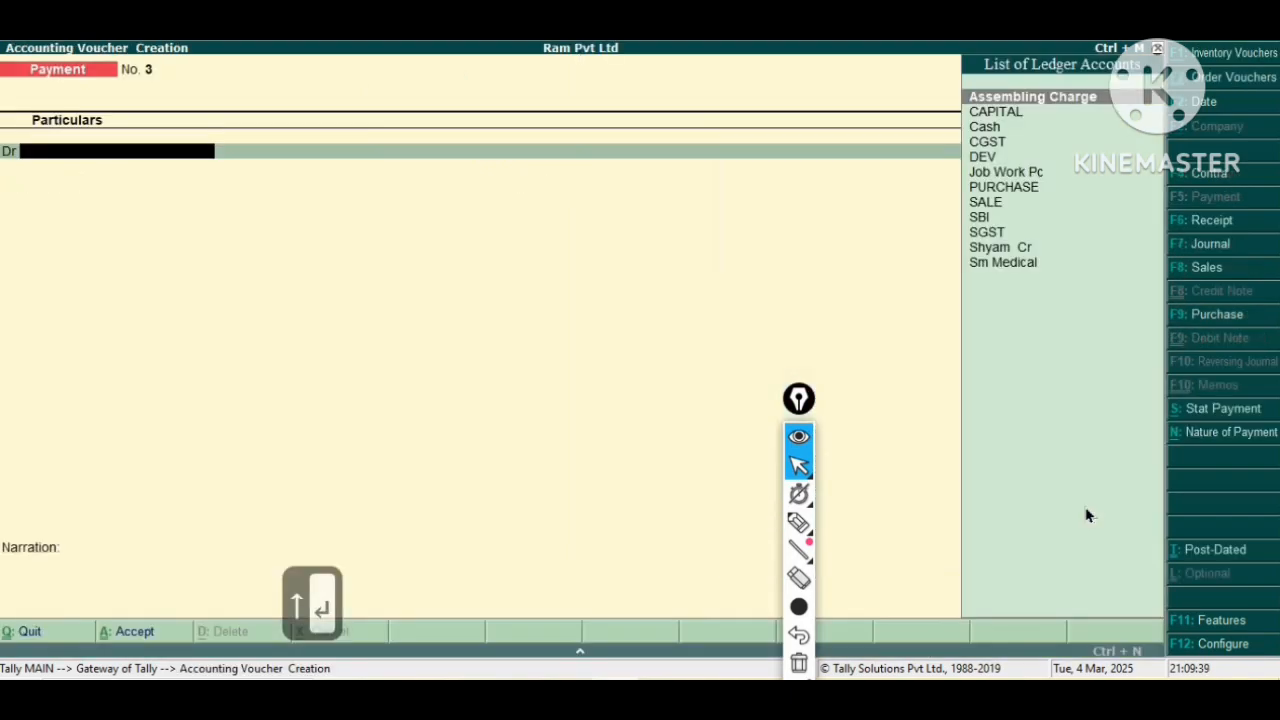
pyautogui.press('F9')
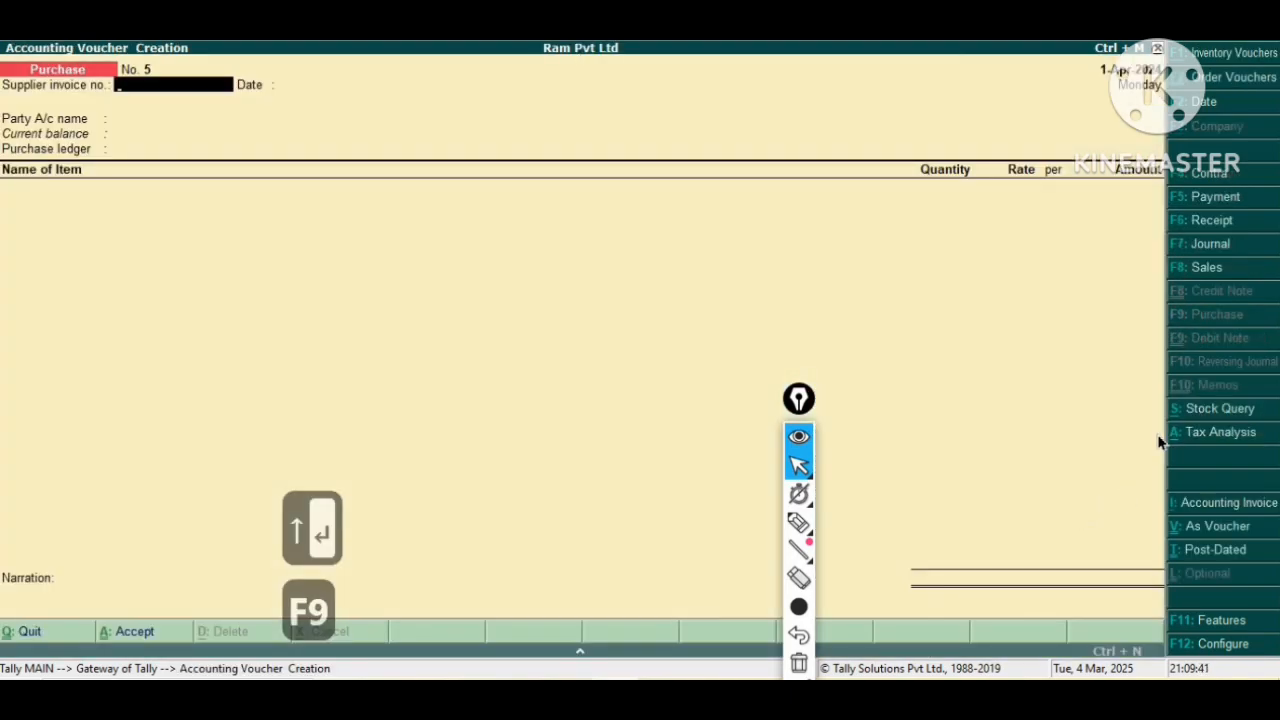
pyautogui.click(1225, 508)
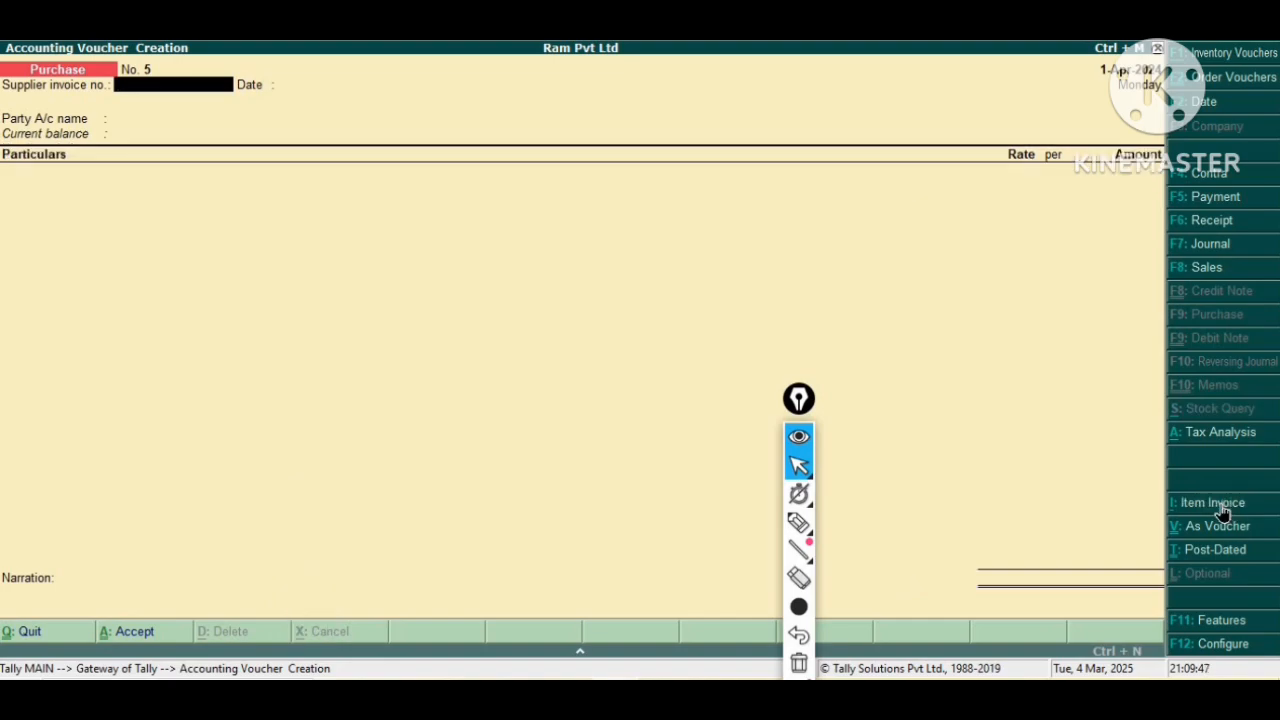
# Enter supplier invoice number j/001 and select Job Work Pc as the party account.
pyautogui.write('j')
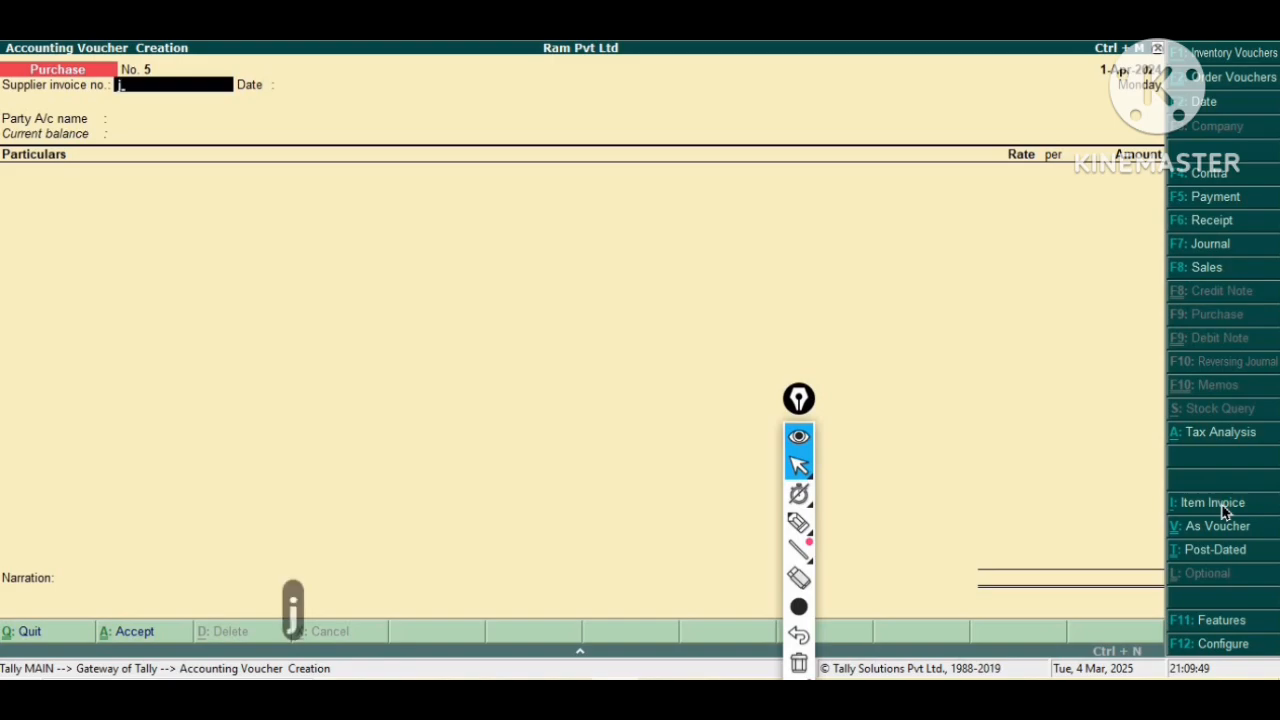
pyautogui.write('/001')
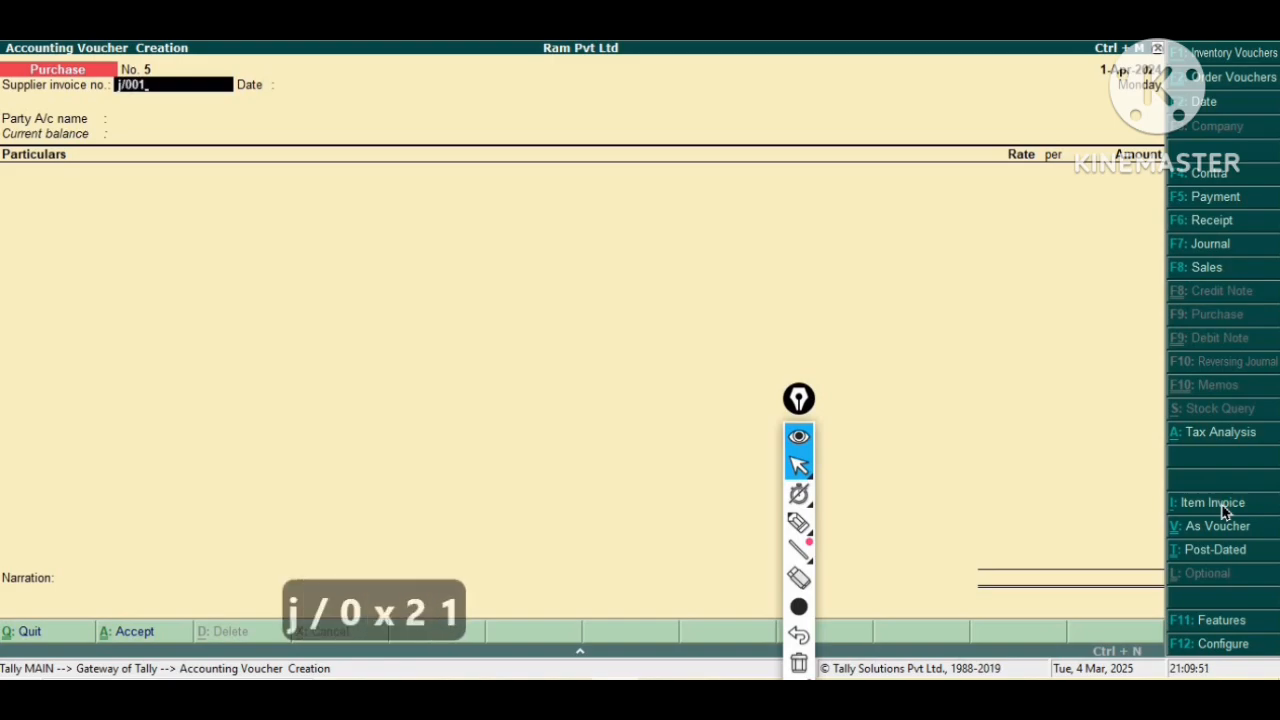
pyautogui.press('Return')
pyautogui.press('Return')
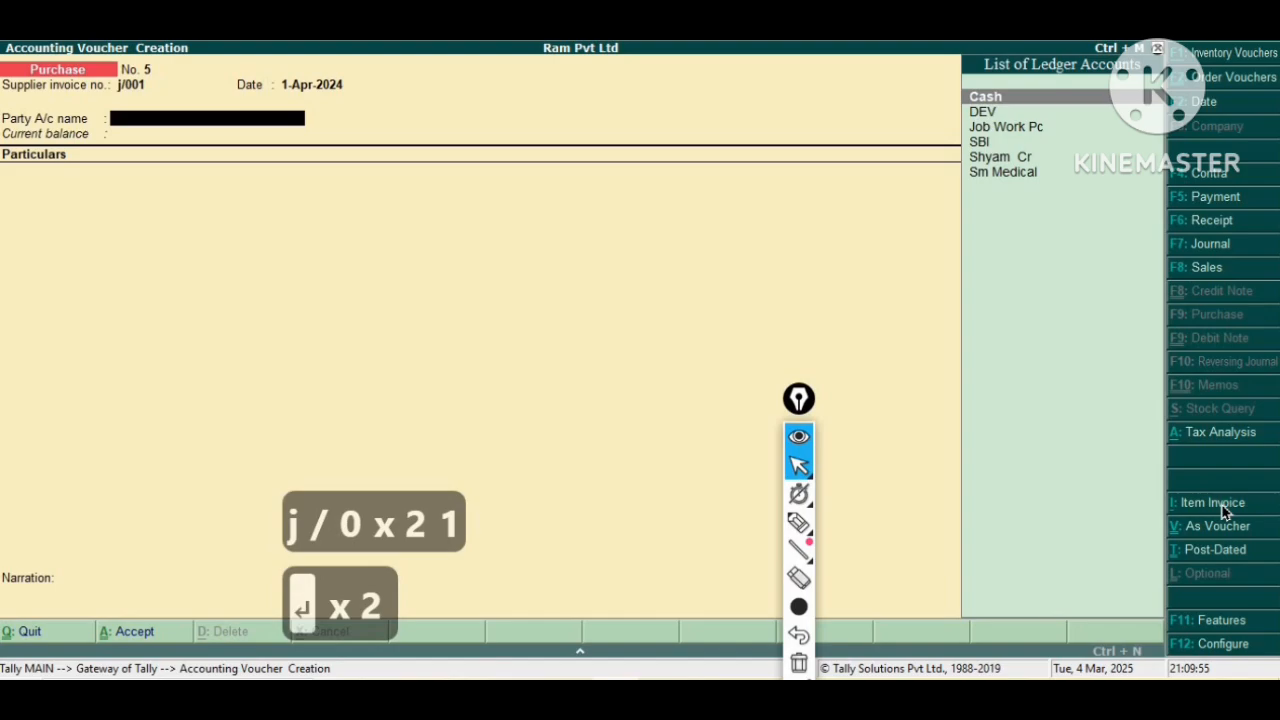
pyautogui.press('Down')
pyautogui.press('Down')
pyautogui.press('Return')
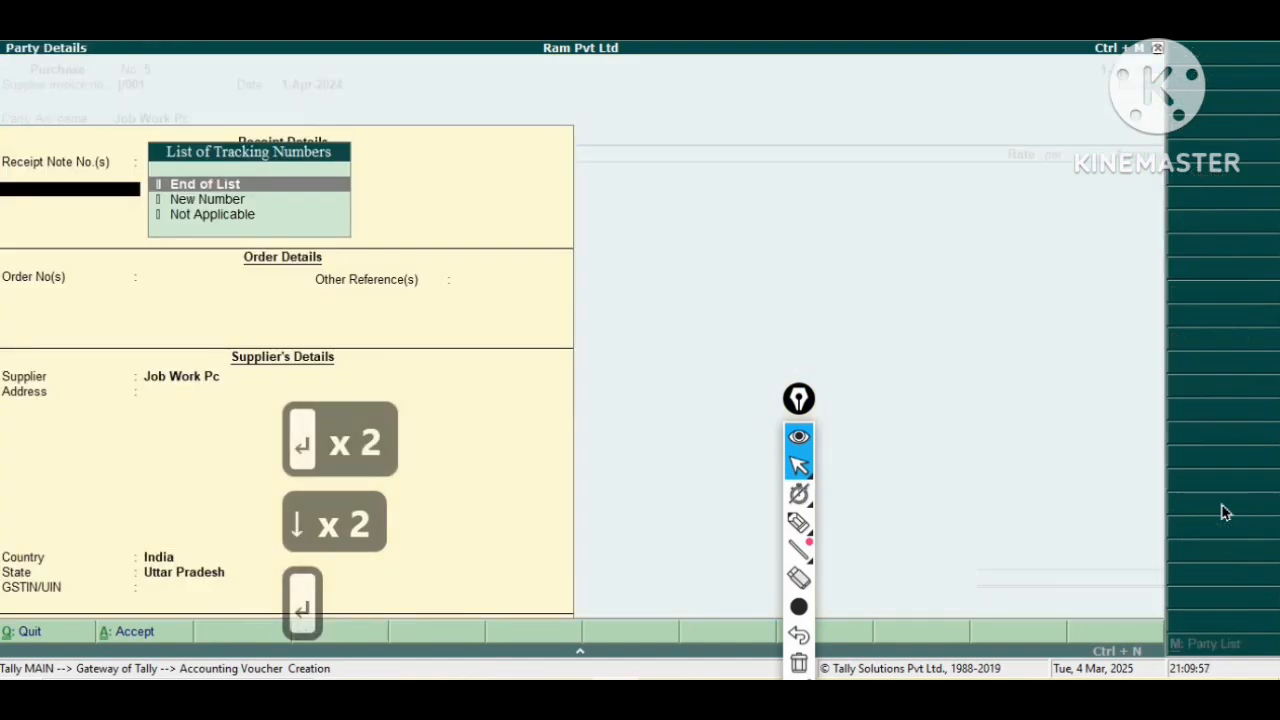
# Pass through the party details without entering receipt or order references.
pyautogui.press('Return')
pyautogui.press('Return')
pyautogui.press('Return')
pyautogui.press('Return')
pyautogui.press('Return')
pyautogui.press('Return')
pyautogui.press('Return')
pyautogui.press('Return')
pyautogui.press('Return')
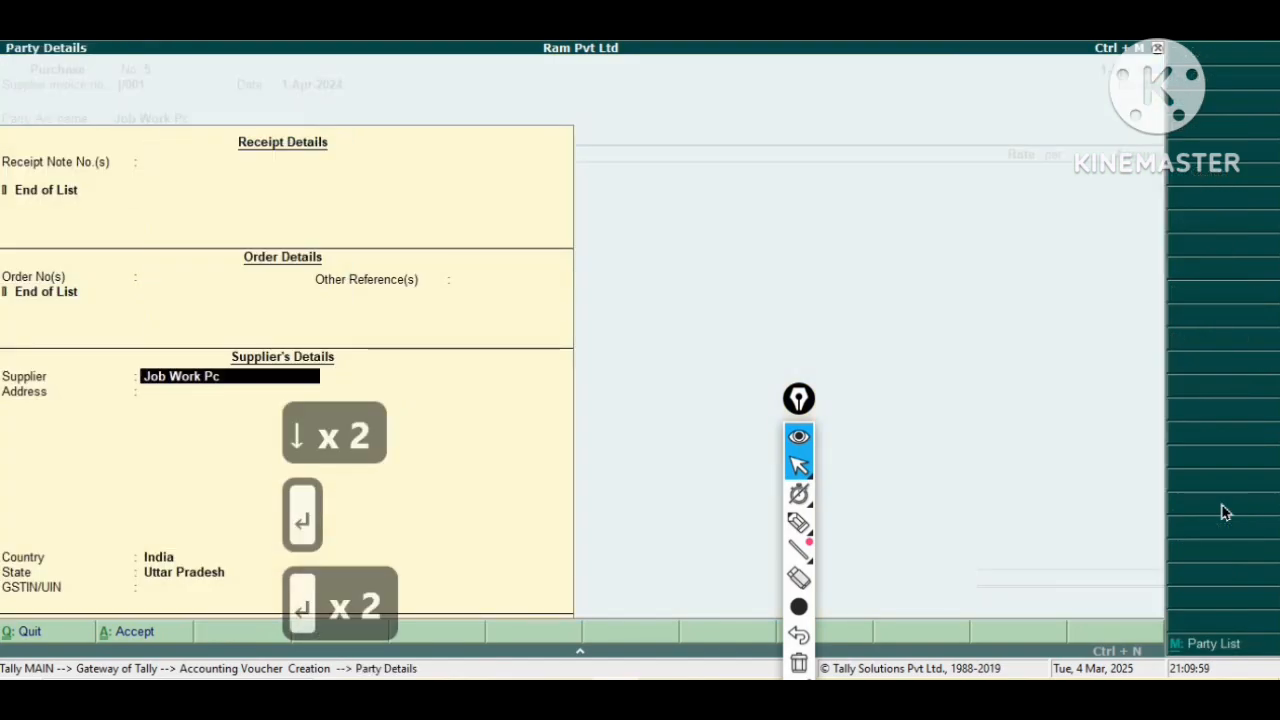
pyautogui.press('BackSpace')
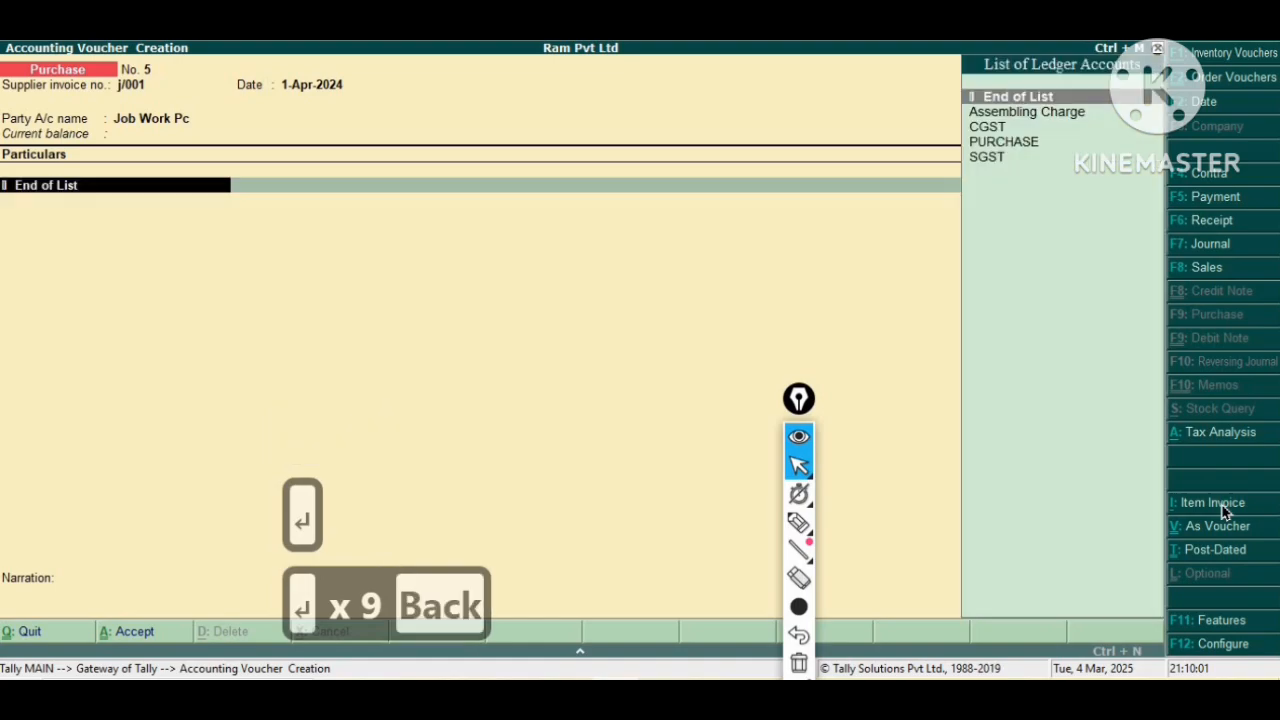
# Add the Assembling Charge ledger with an amount of 2500.
pyautogui.press('Down')
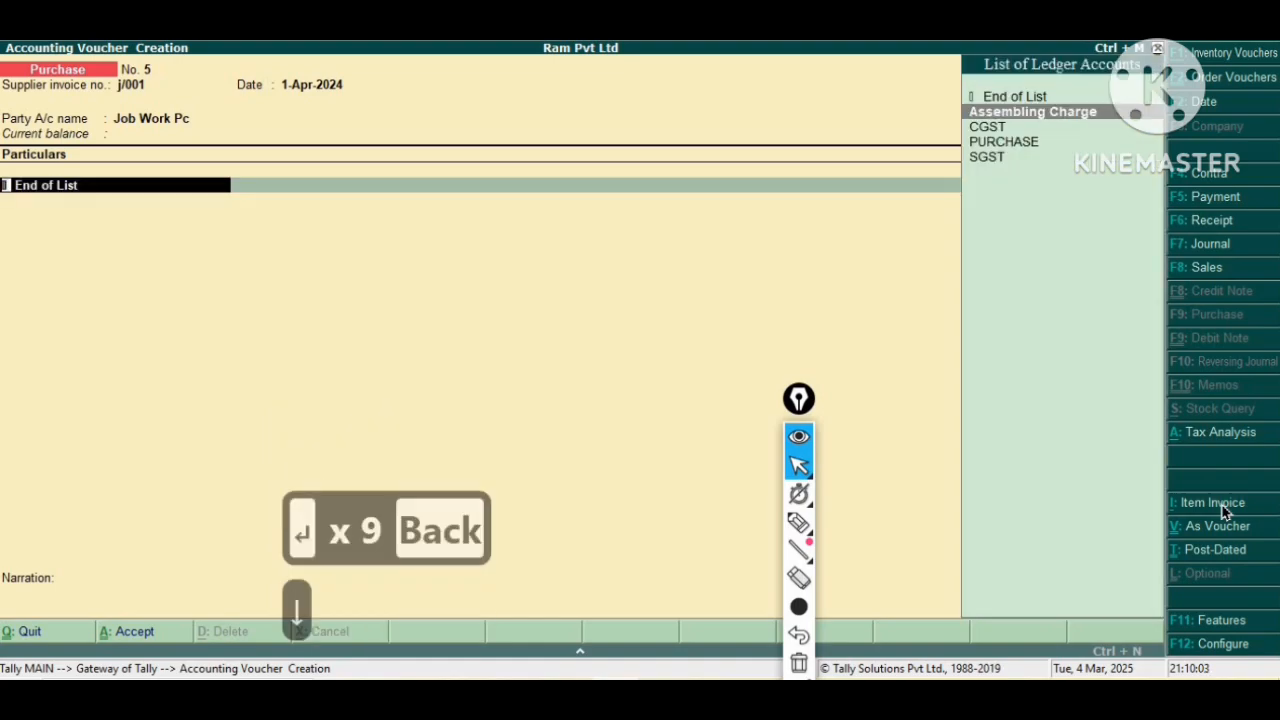
pyautogui.press('Return')
pyautogui.write('2500')
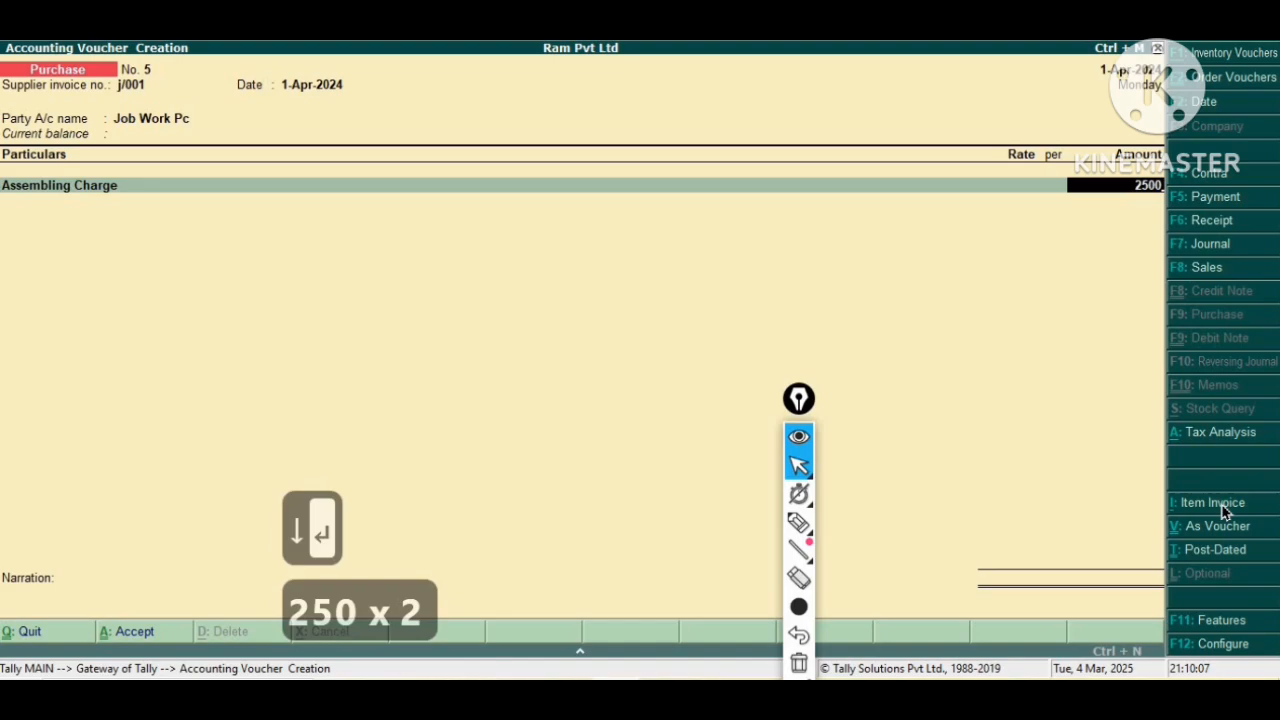
pyautogui.press('Return')
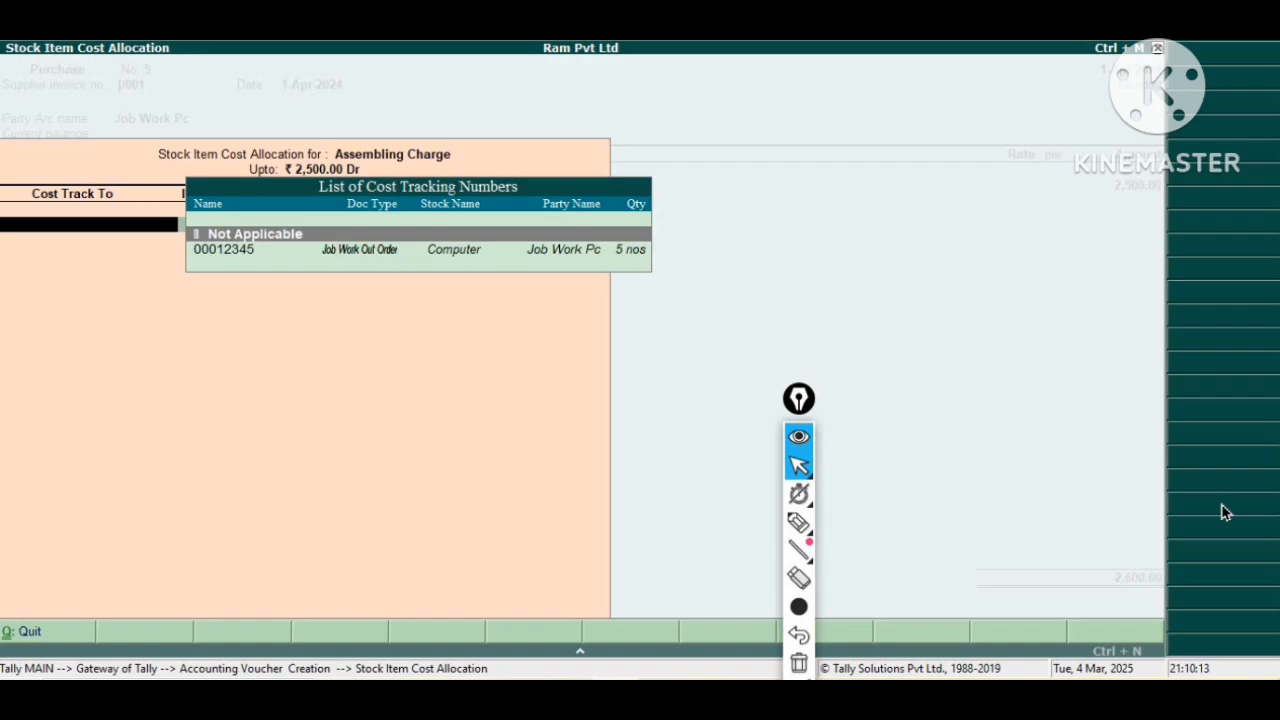
# Allocate the assembling charge to cost tracking number 00012345 for 5 nos of Computer.
pyautogui.press('Down')
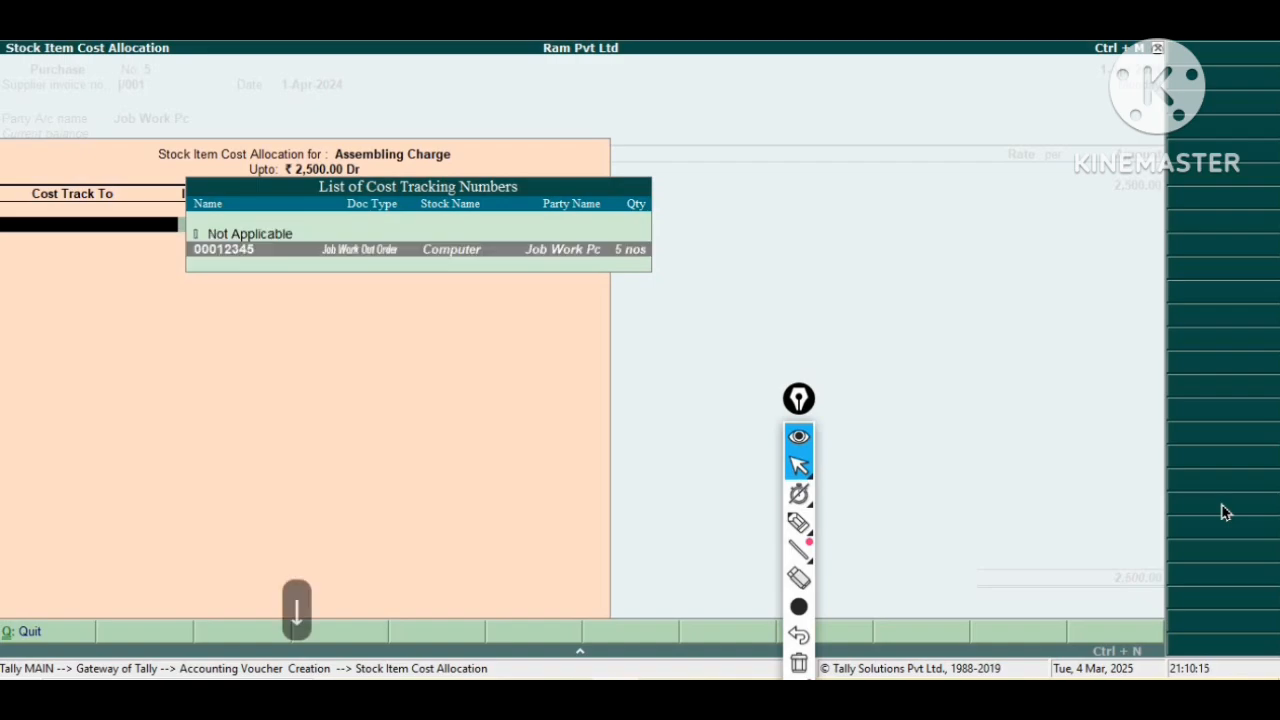
pyautogui.press('Return')
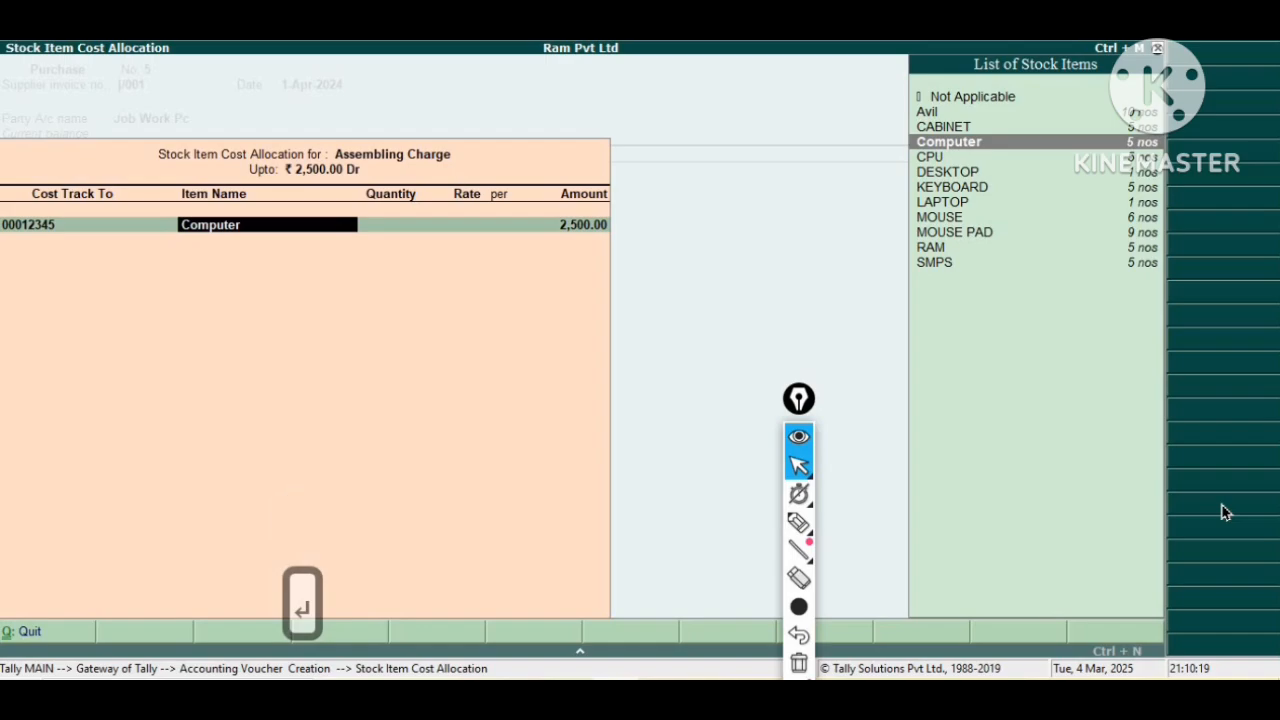
pyautogui.press('Return')
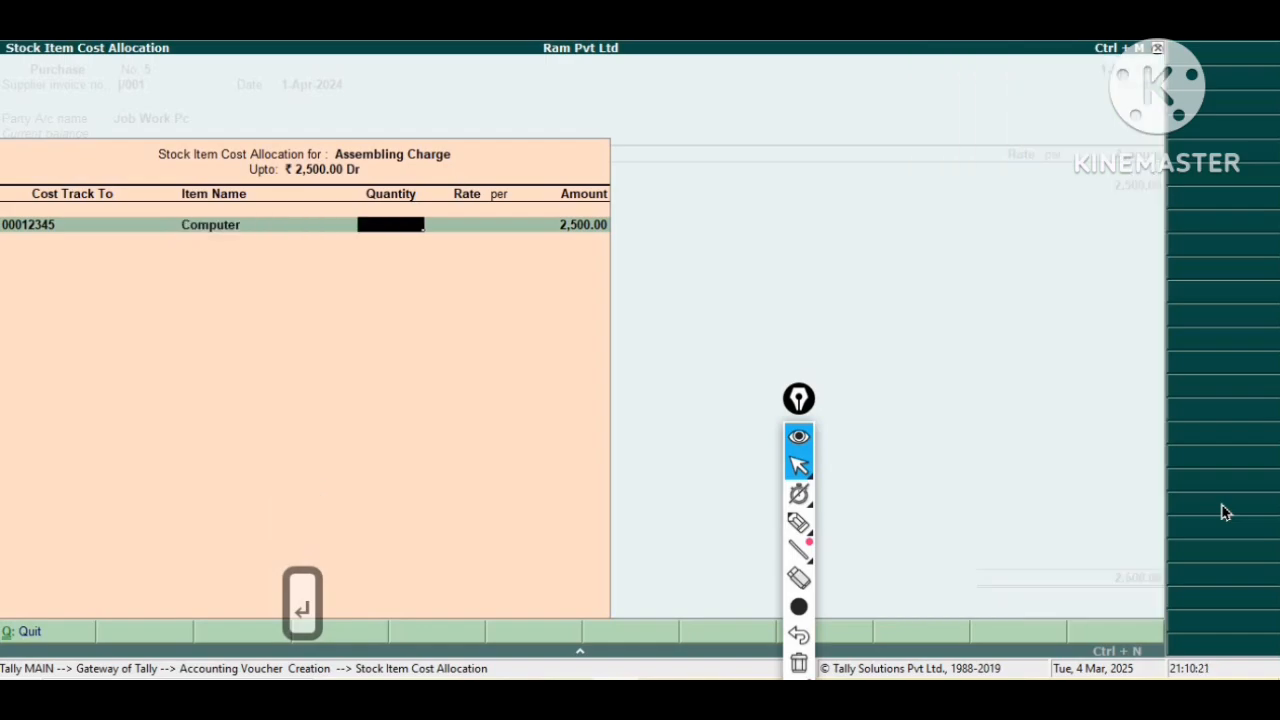
pyautogui.write('5')
pyautogui.press('Return')
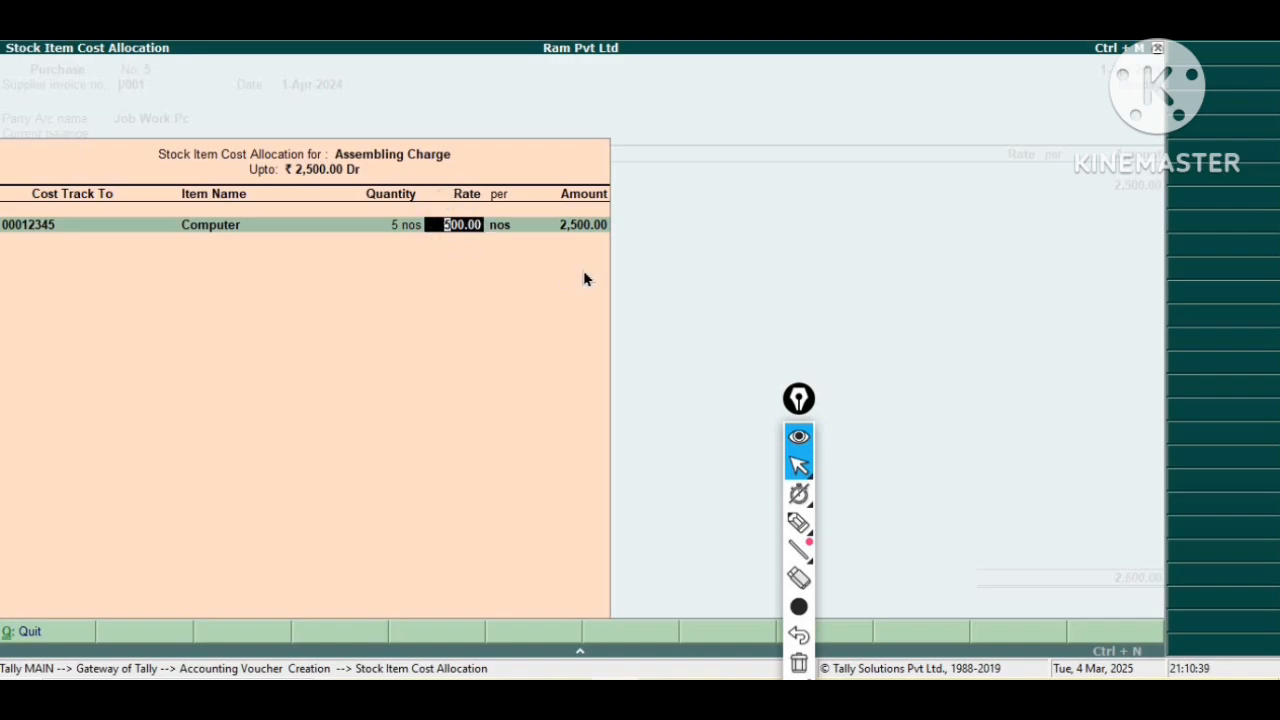
pyautogui.press('Return')
pyautogui.press('Return')
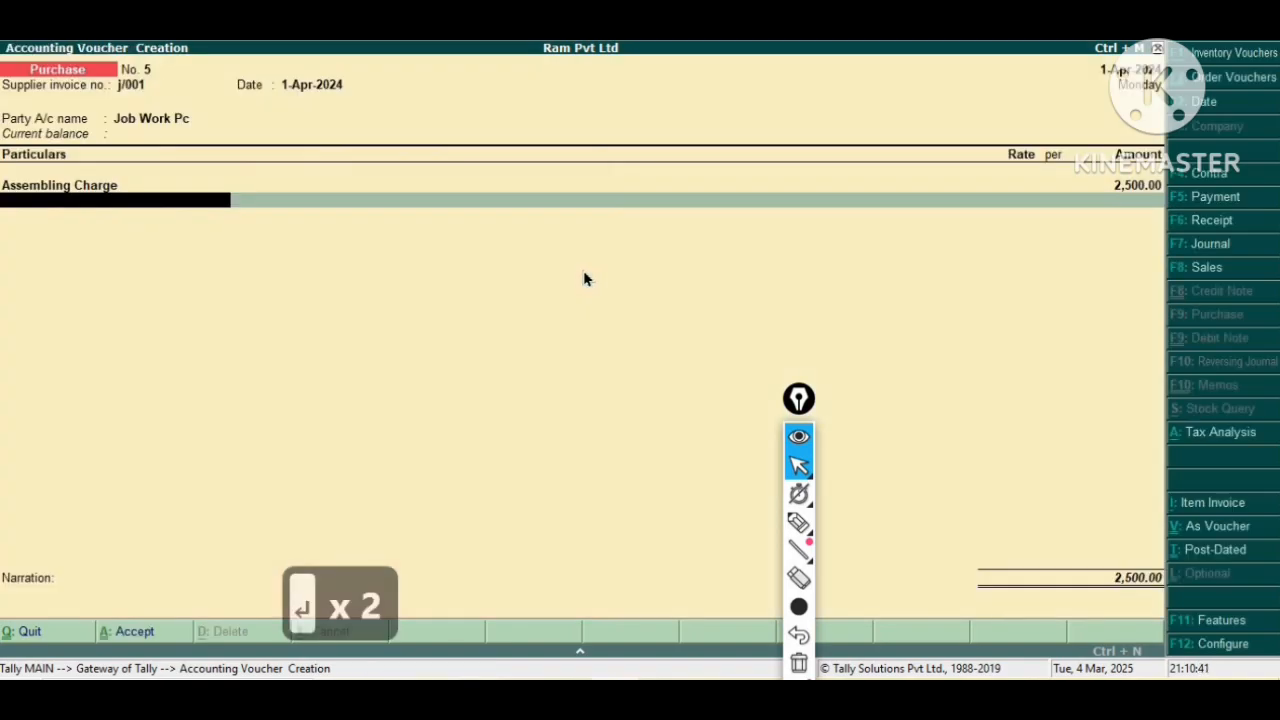
# Set the bill-wise reference as New Ref j/001 and save the purchase voucher.
pyautogui.press('Return')
pyautogui.press('Return')
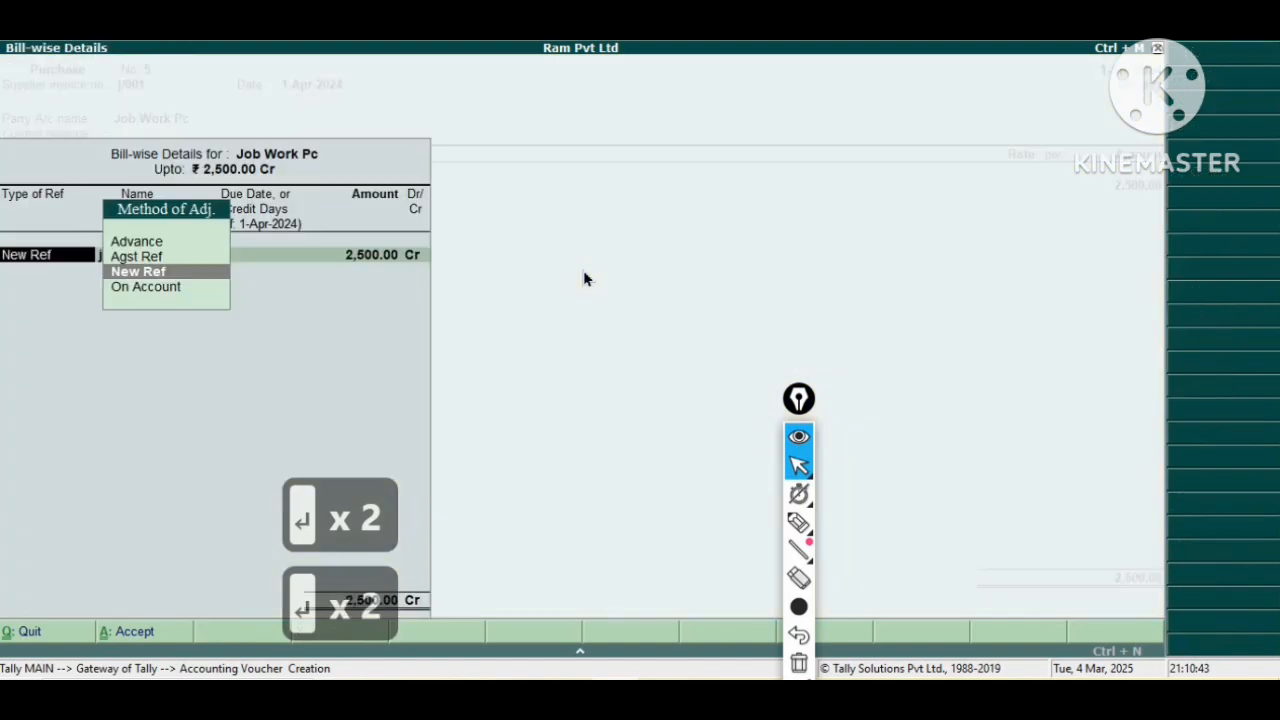
pyautogui.press('Return')
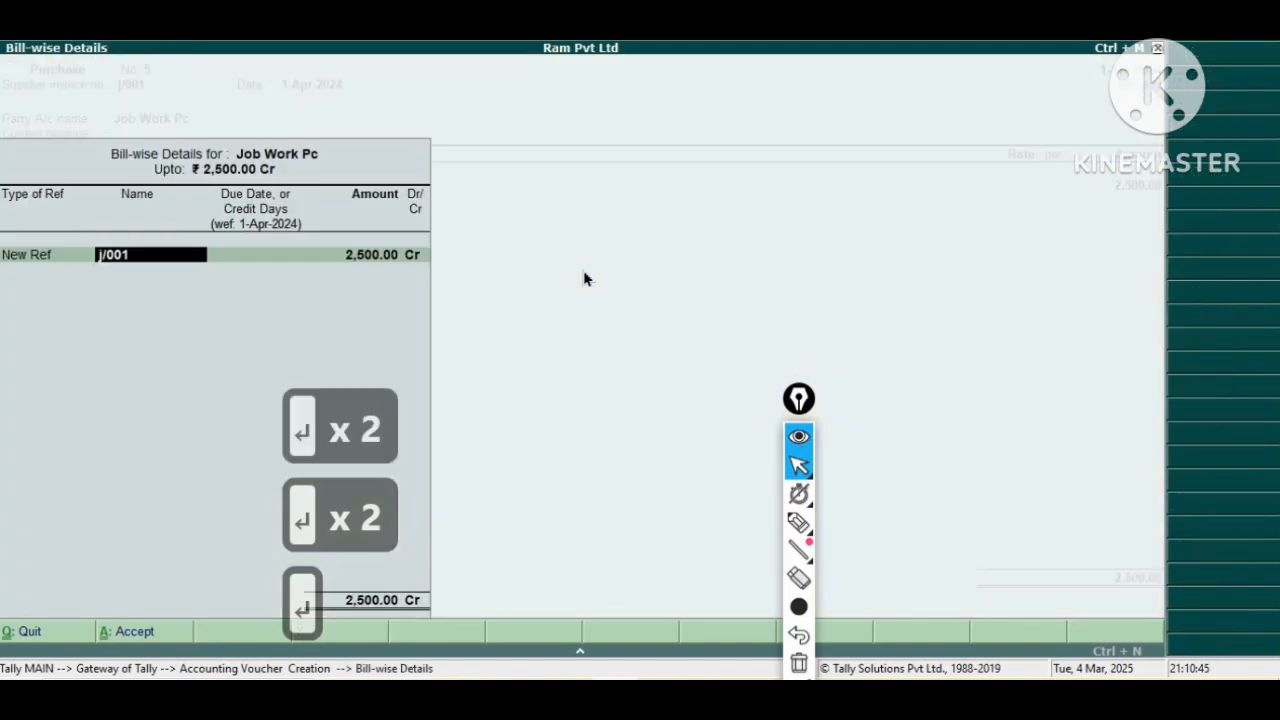
pyautogui.press('Return')
pyautogui.press('Return')
pyautogui.press('Return')
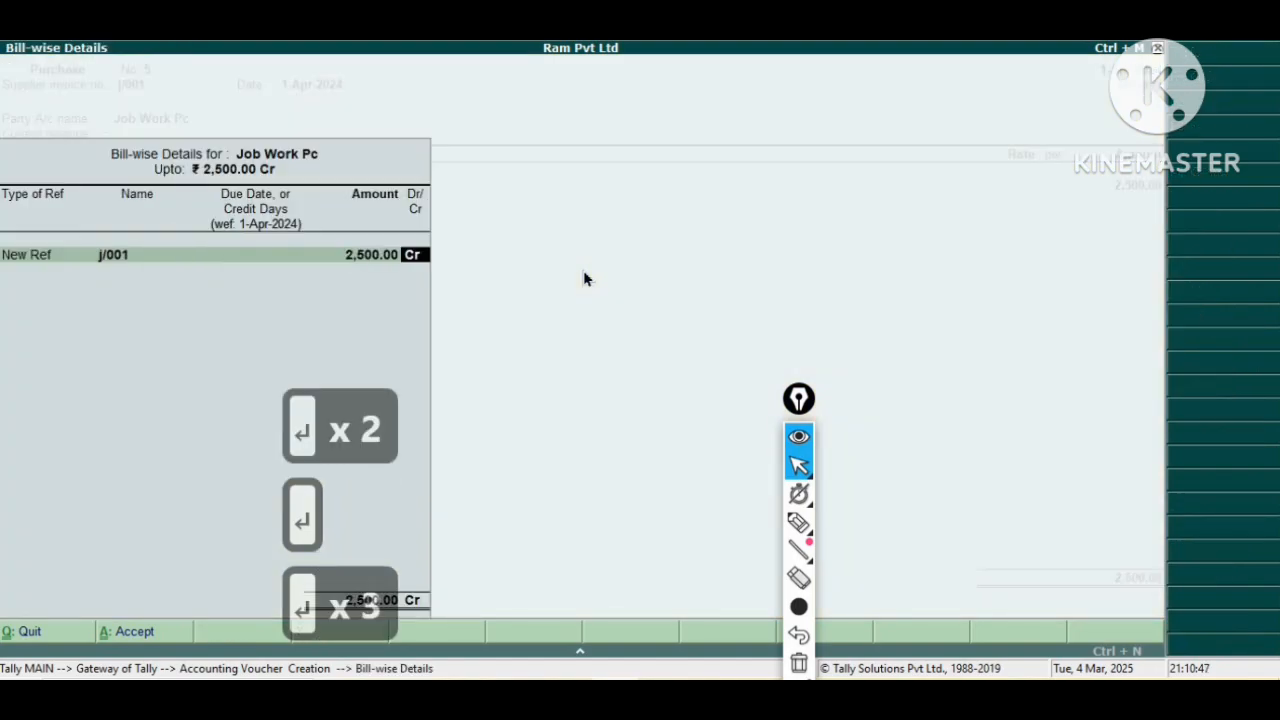
pyautogui.press('Return')
pyautogui.press('Return')
pyautogui.press('Return')
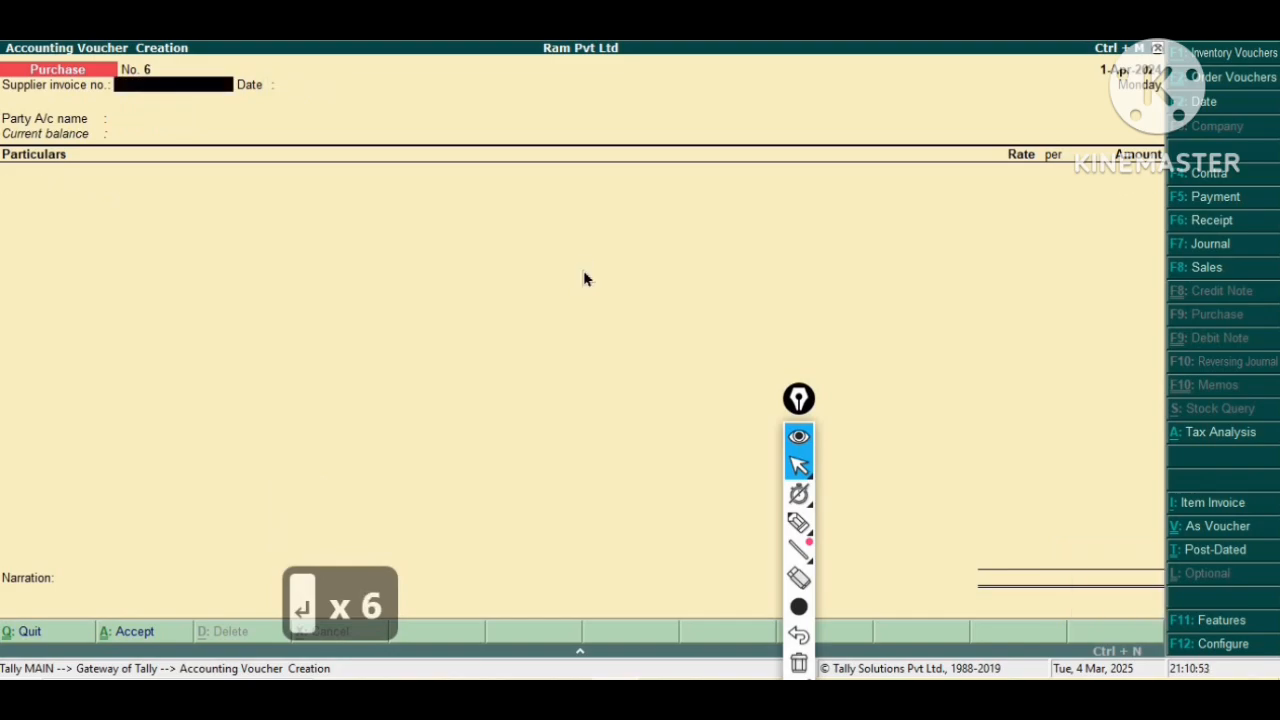
# Exit voucher creation back to the Gateway of Tally.
pyautogui.press('Escape')
pyautogui.press('Escape')
pyautogui.press('y')
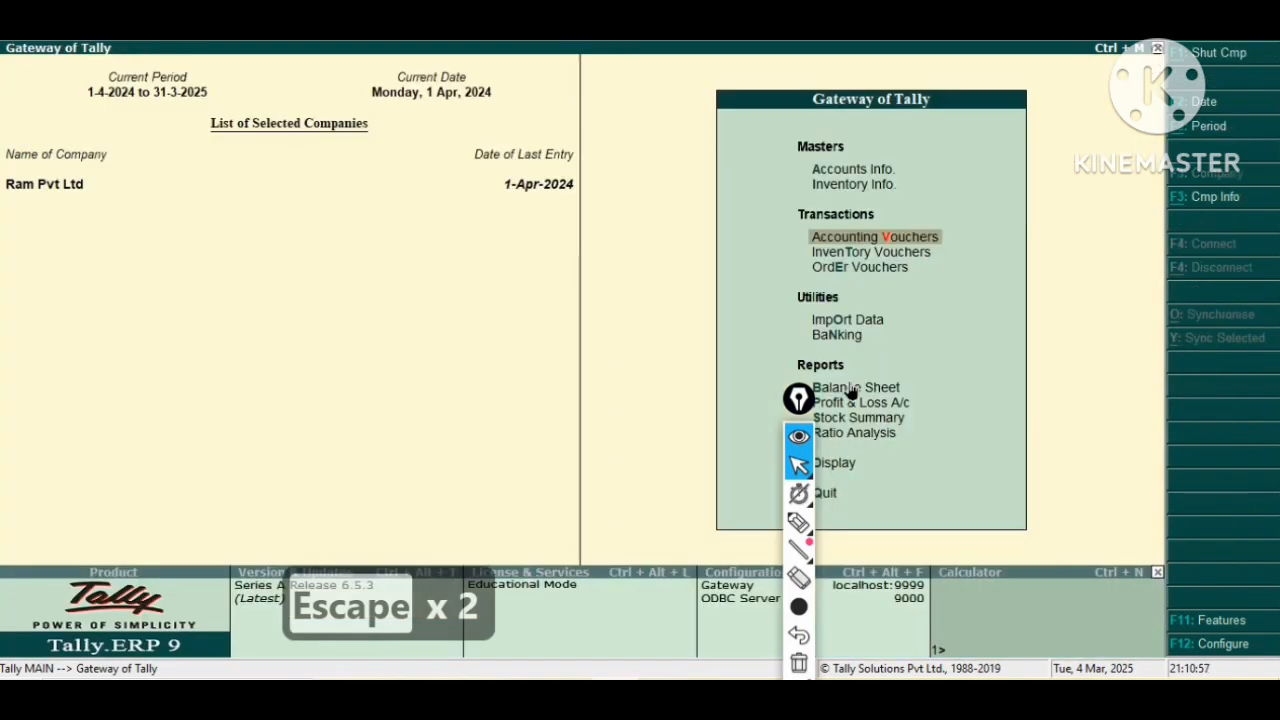
# Open the Stock Summary report.
pyautogui.moveTo(799, 400); pyautogui.dragTo(1235, 277)
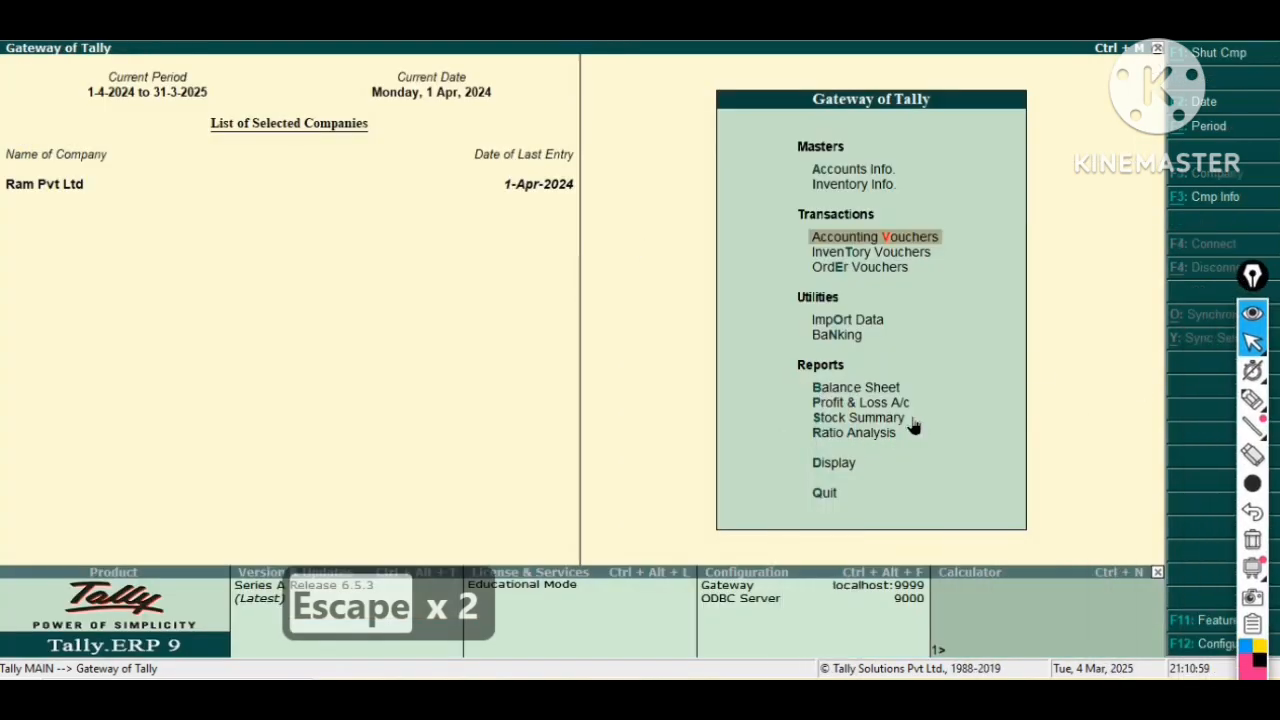
pyautogui.press('Down')
pyautogui.press('Down')
pyautogui.press('Down')
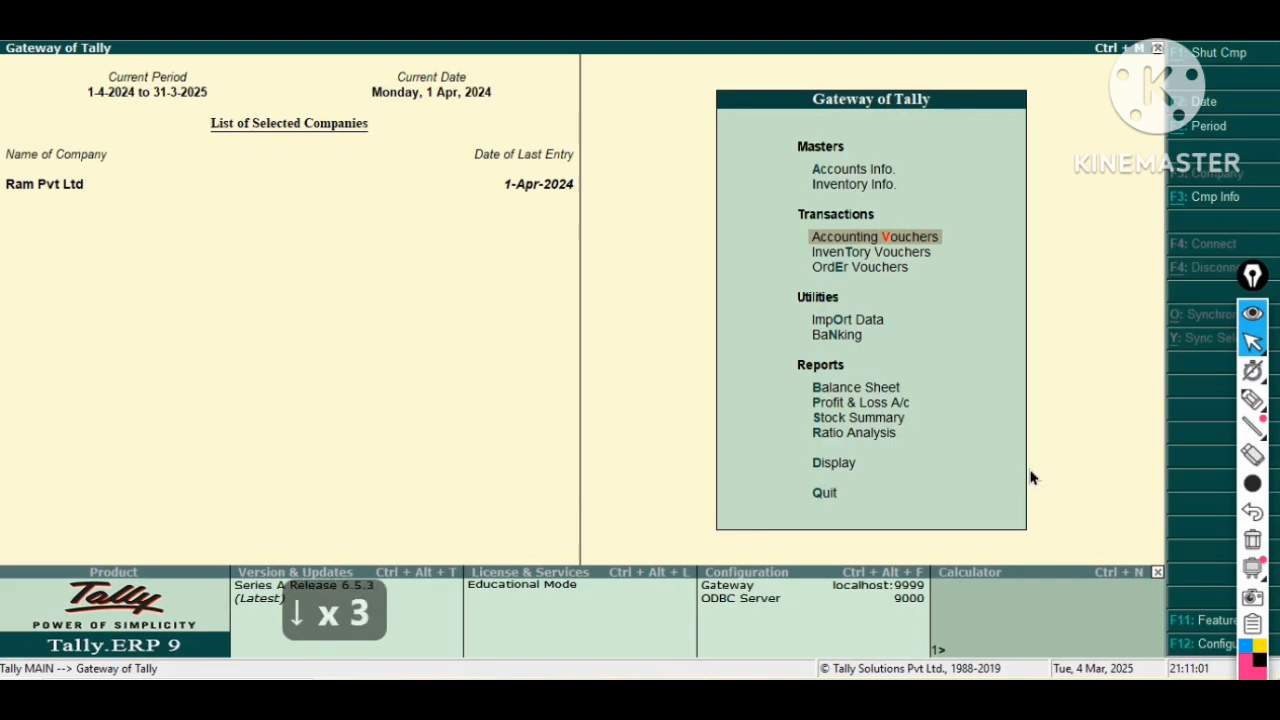
pyautogui.press('Down')
pyautogui.press('Down')
pyautogui.press('Down')
pyautogui.press('Down')
pyautogui.press('Down')
pyautogui.press('Down')
pyautogui.press('Down')
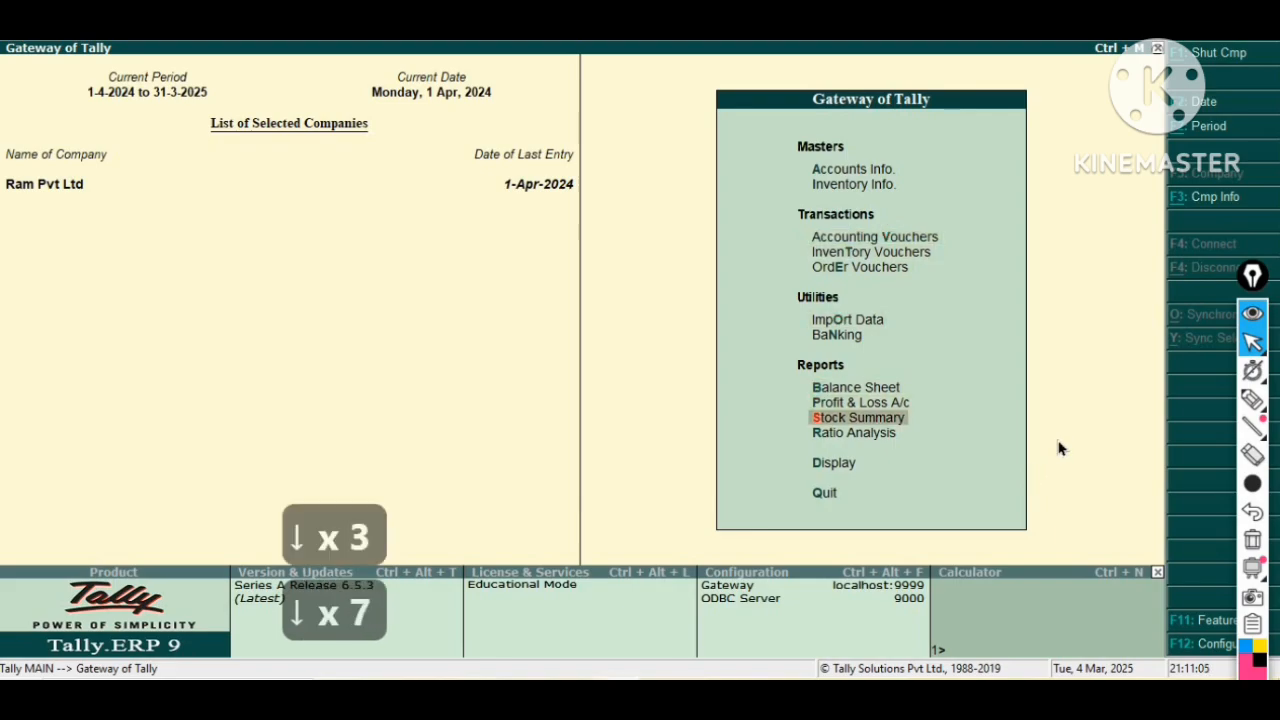
pyautogui.press('Return')
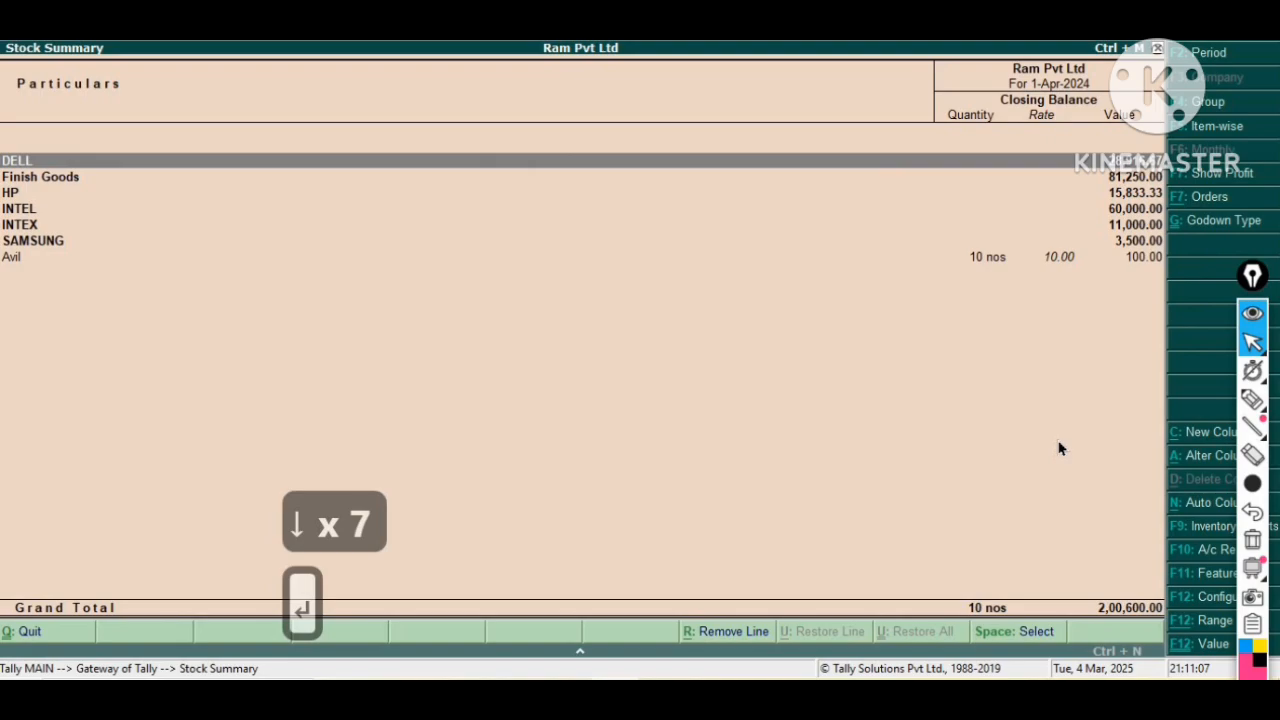
# Show the Stock Summary in detail and drill down from Computer to its Material In voucher.
pyautogui.press('Down')
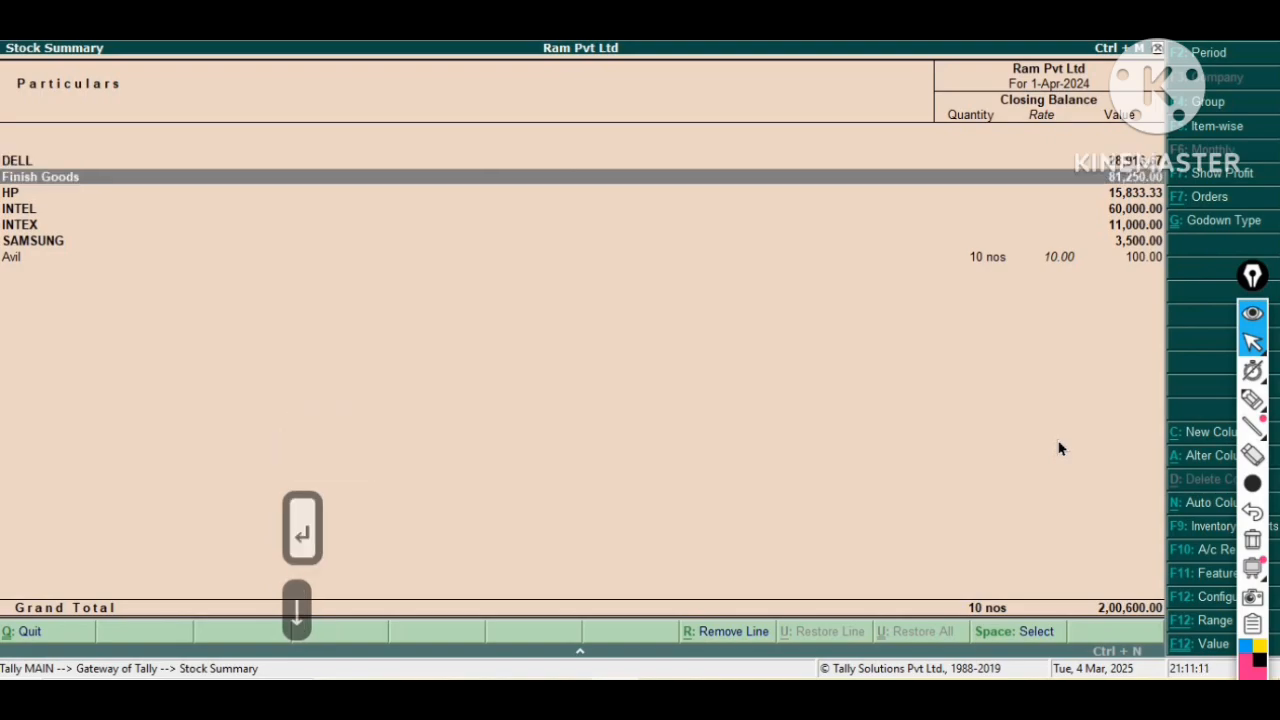
pyautogui.hotkey('alt', 'F1')
pyautogui.press('Down')
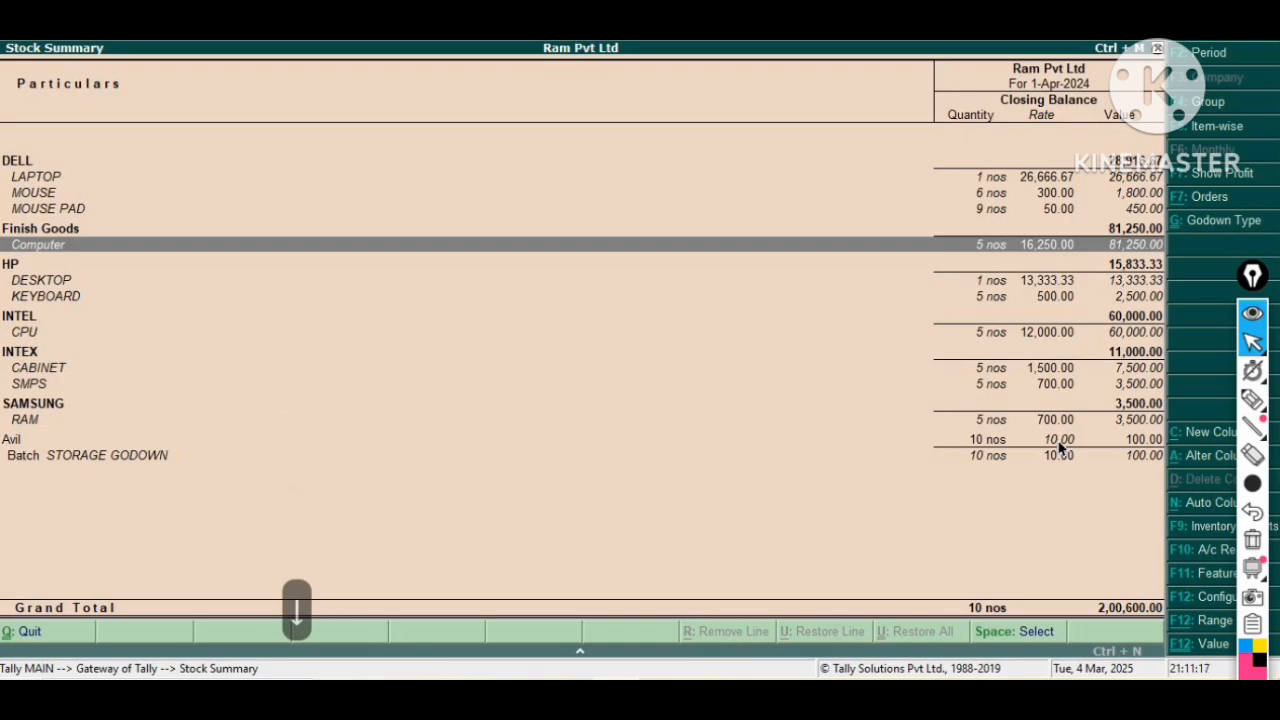
pyautogui.press('Return')
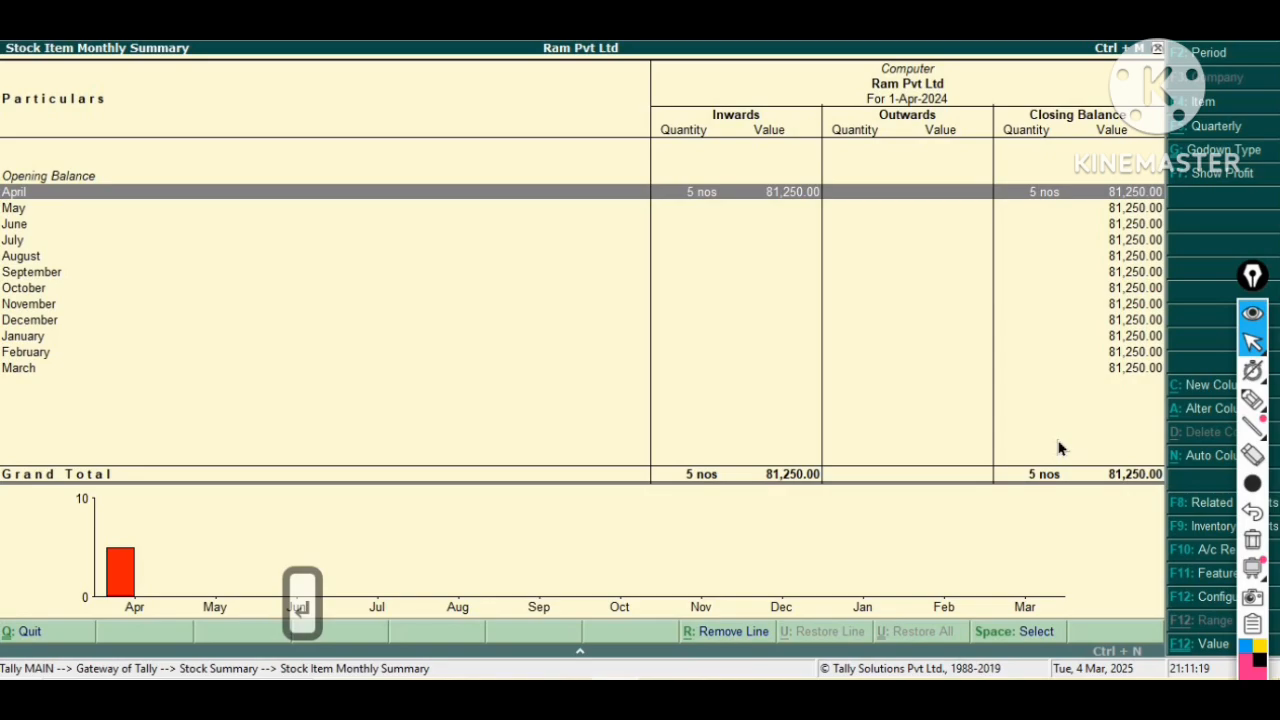
pyautogui.press('Return')
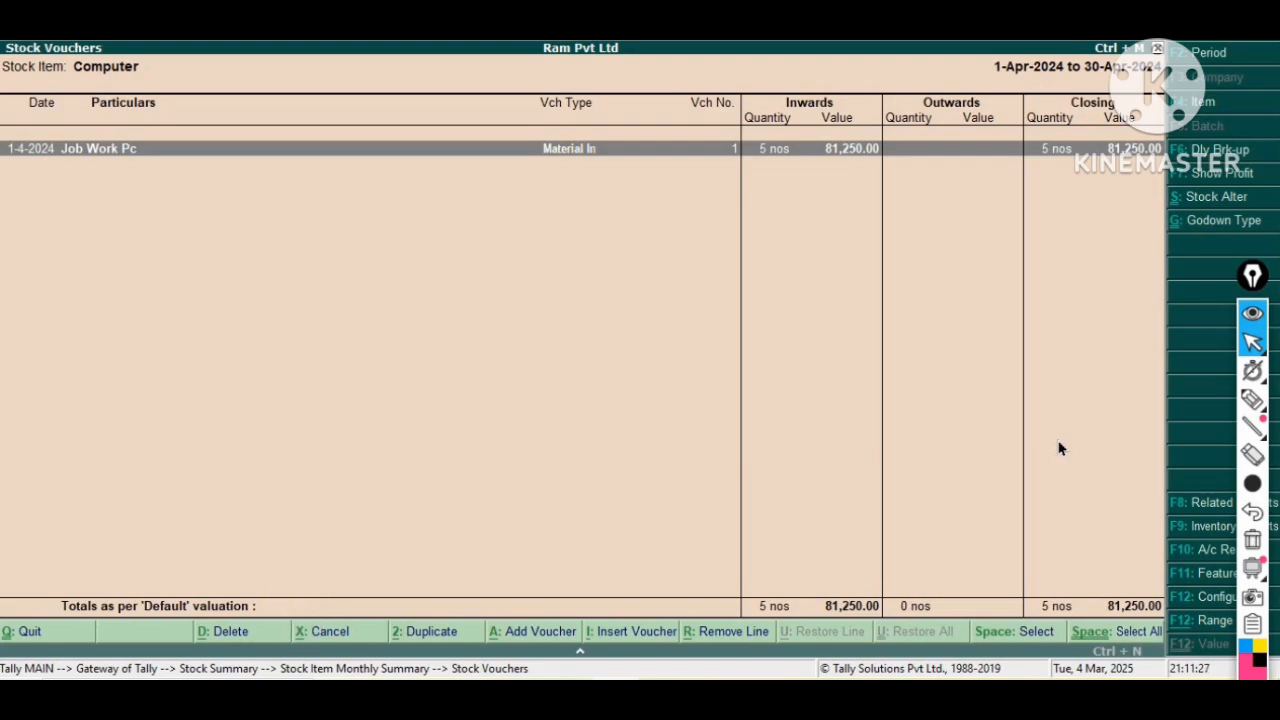
pyautogui.press('Return')
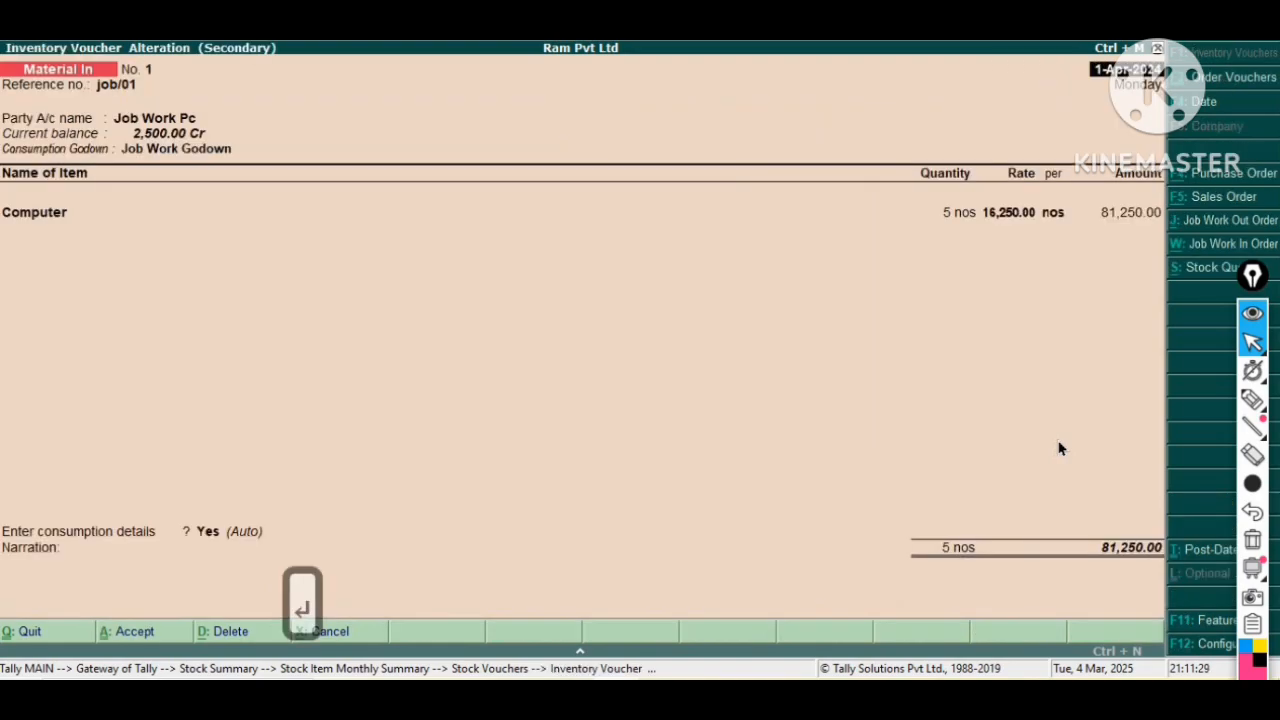
# Close the voucher and reports to return to the Gateway of Tally.
pyautogui.press('Escape')
pyautogui.press('Escape')
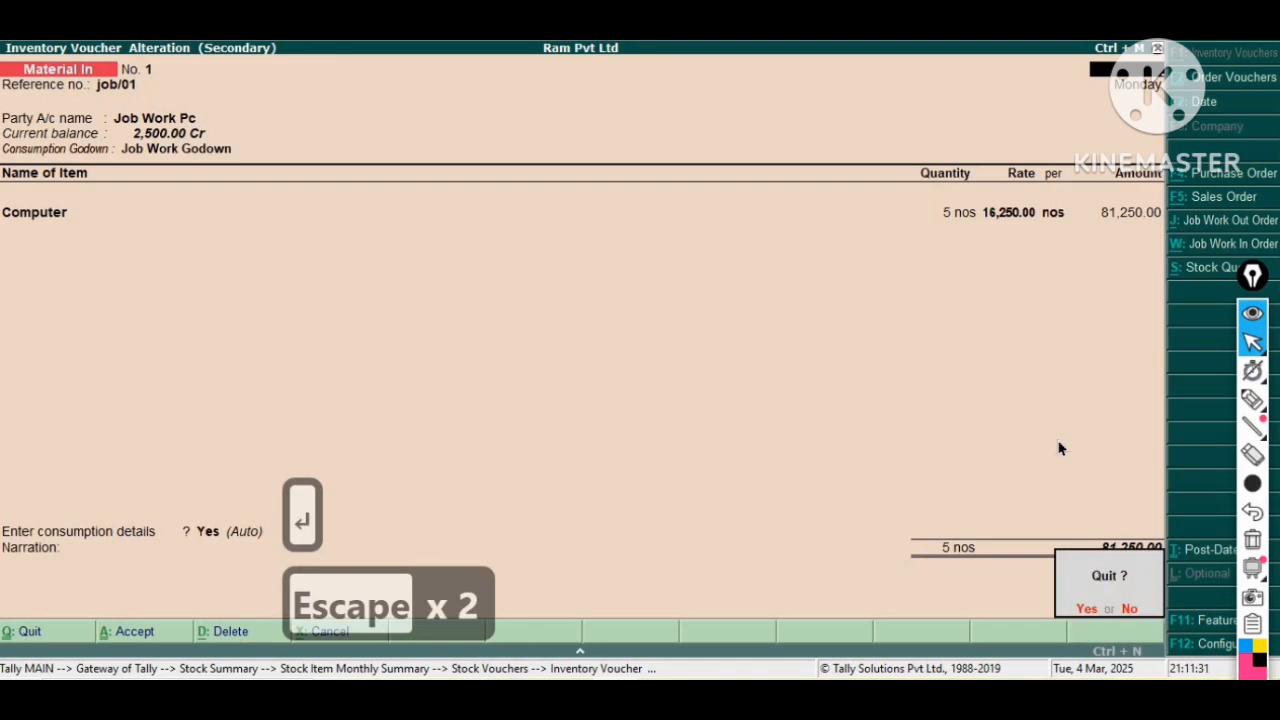
pyautogui.press('Escape')
pyautogui.press('Escape')
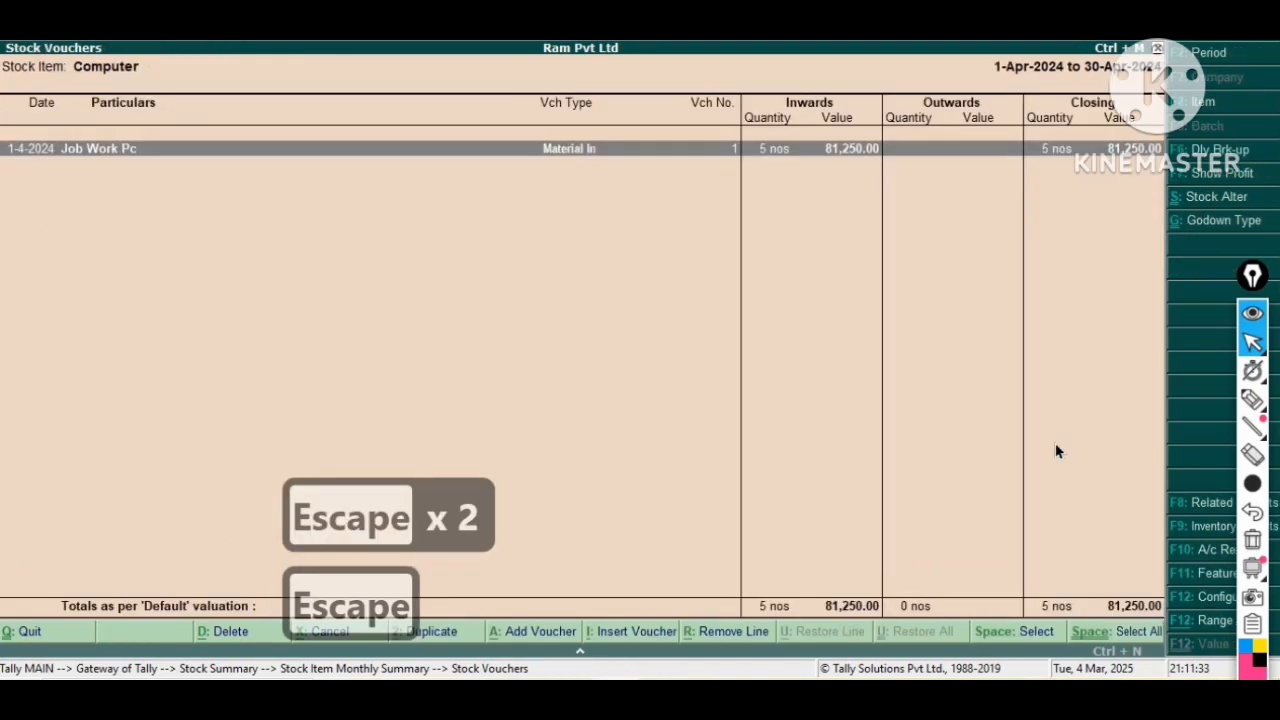
pyautogui.press('Escape')
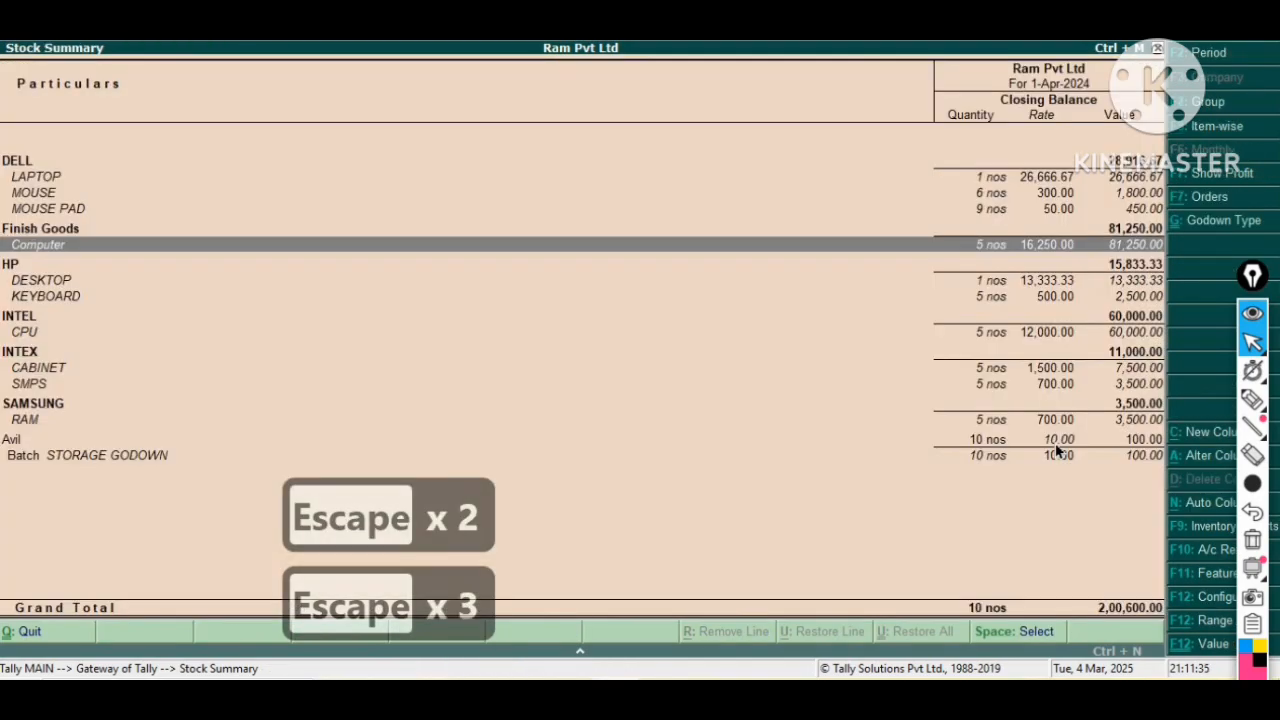
pyautogui.press('Escape')
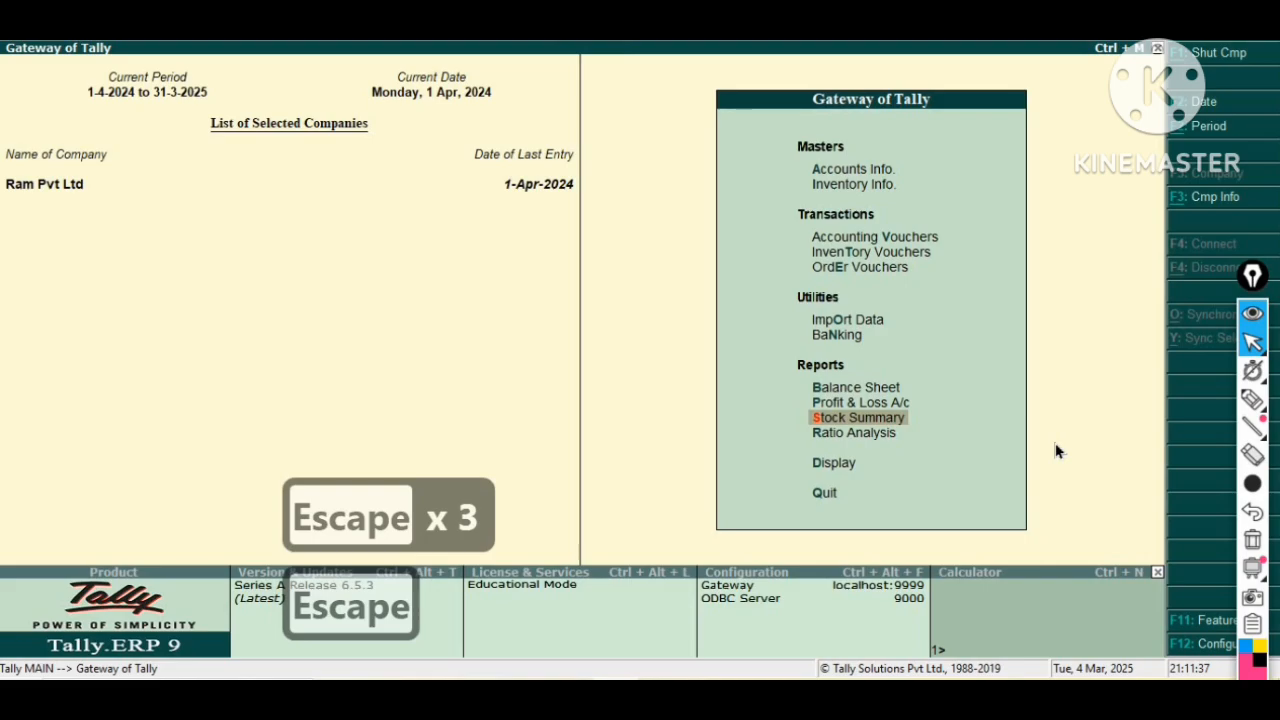
# Open the Job Orders Summary from the Job Work Out Reports' Order Outstandings.
pyautogui.press('Down')
pyautogui.press('Down')
pyautogui.press('Return')
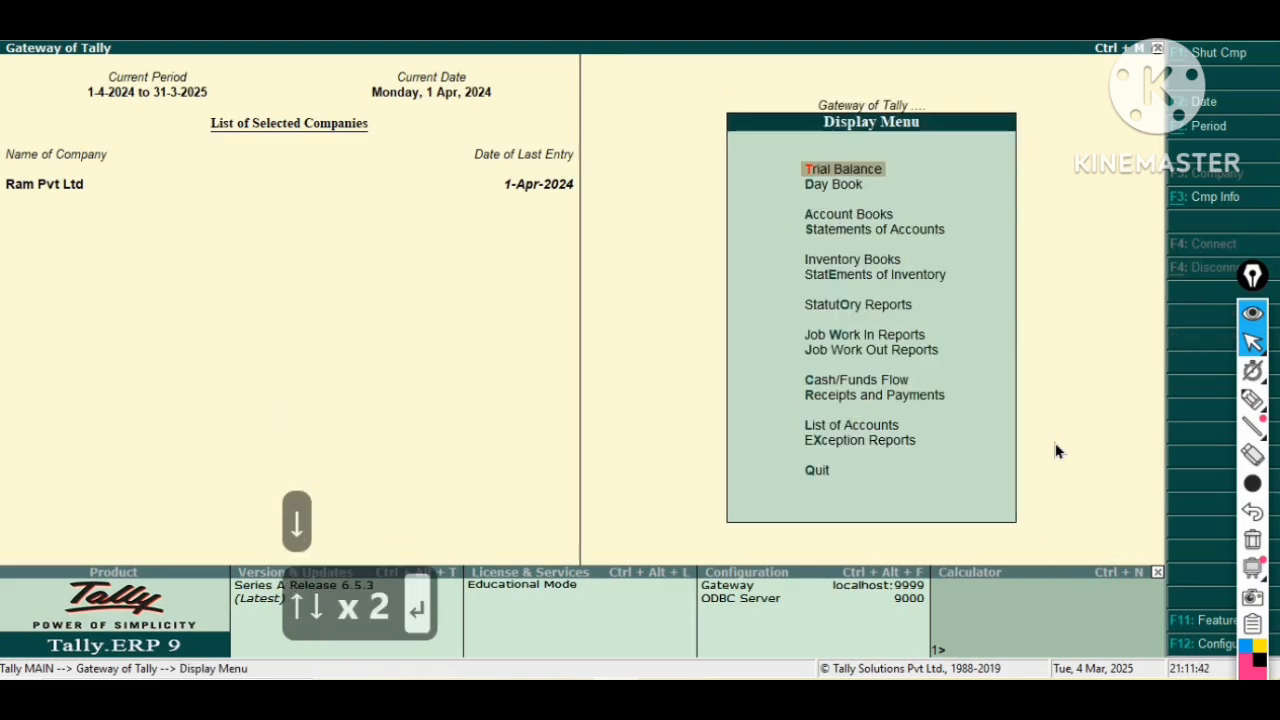
pyautogui.press('Down')
pyautogui.press('Down')
pyautogui.press('Down')
pyautogui.press('Down')
pyautogui.press('Down')
pyautogui.press('Down')
pyautogui.press('Down')
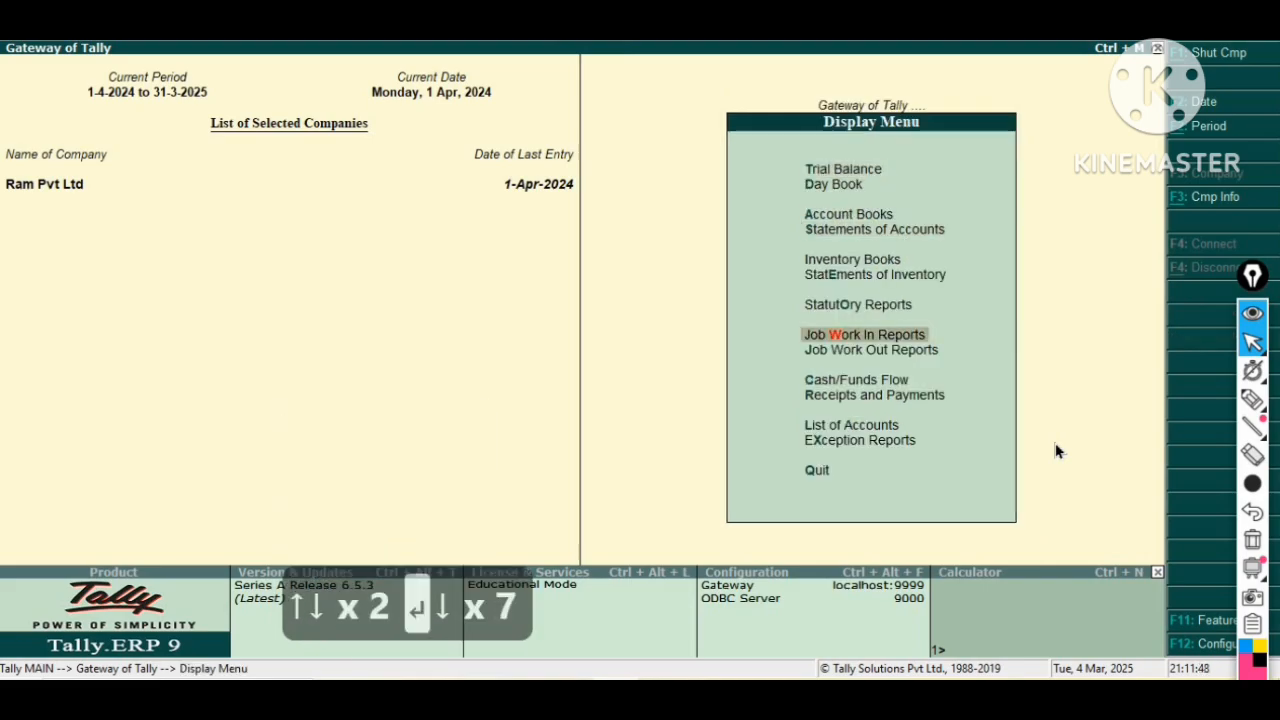
pyautogui.press('Return')
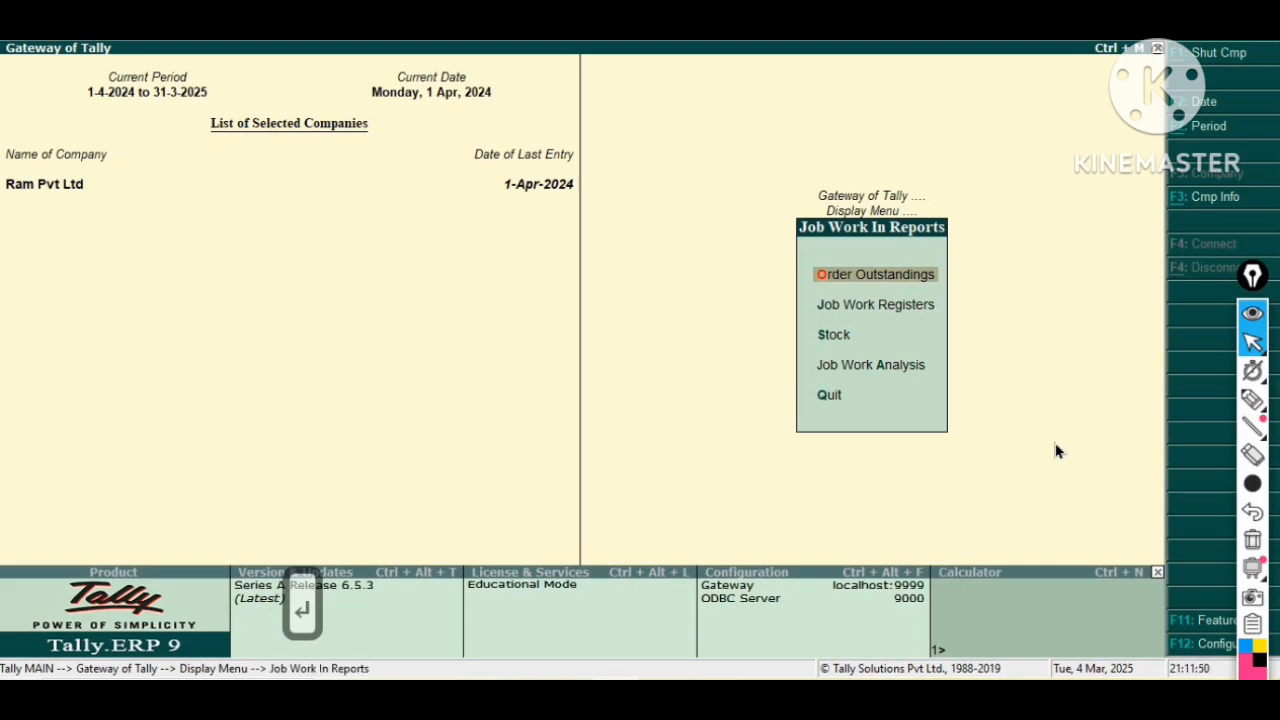
pyautogui.press('Escape')
pyautogui.press('Down')
pyautogui.press('Return')
pyautogui.press('Return')
pyautogui.press('Return')
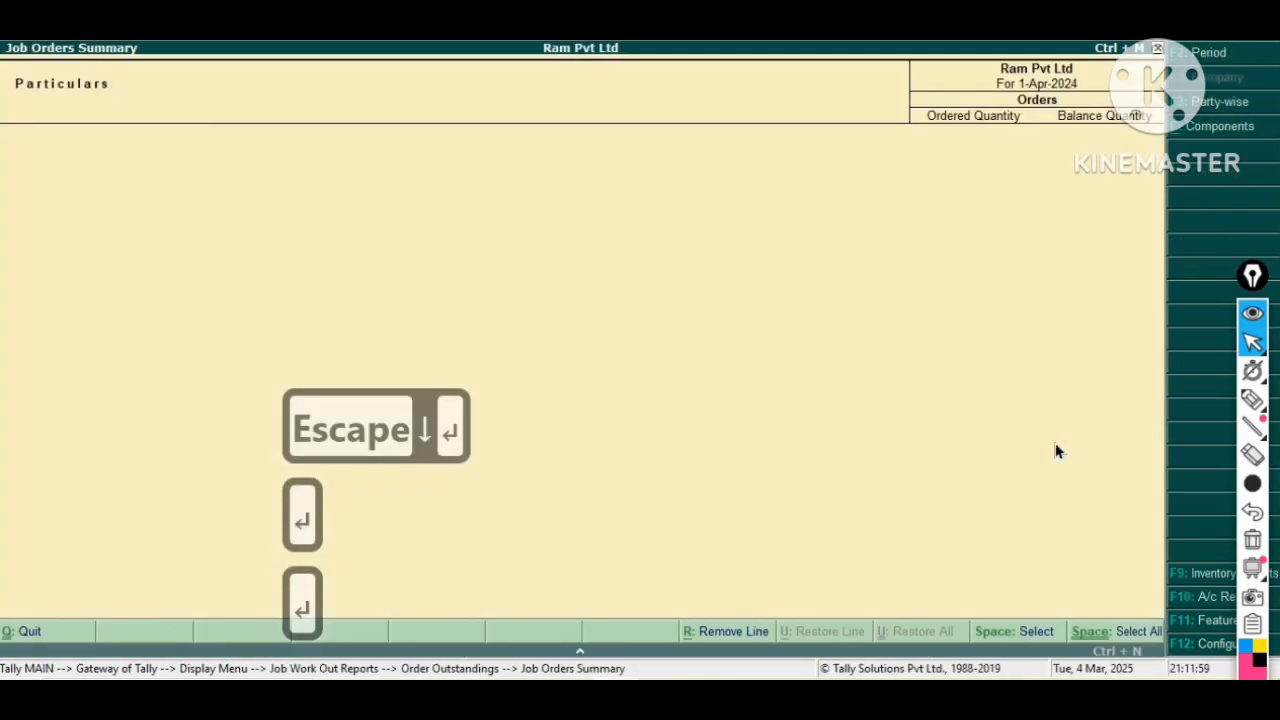
# Open the Components order outstandings and return to the Job Work Out Reports menu.
pyautogui.press('Escape')
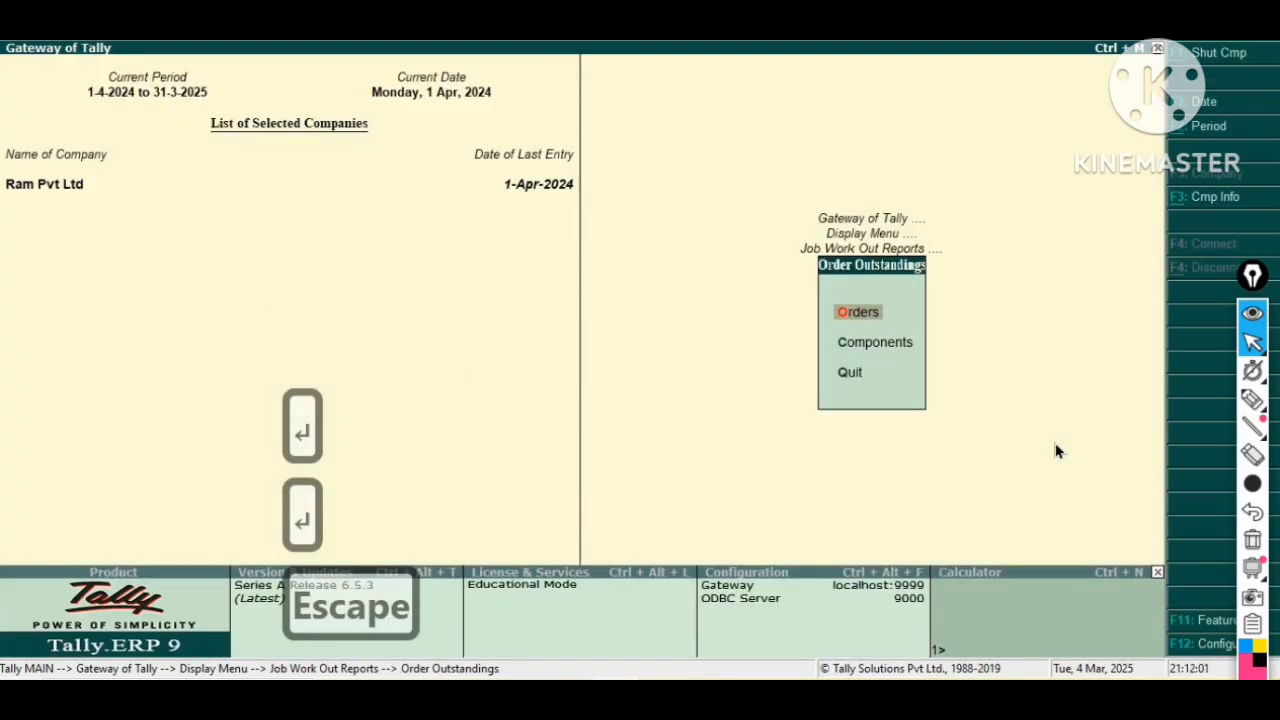
pyautogui.press('Down')
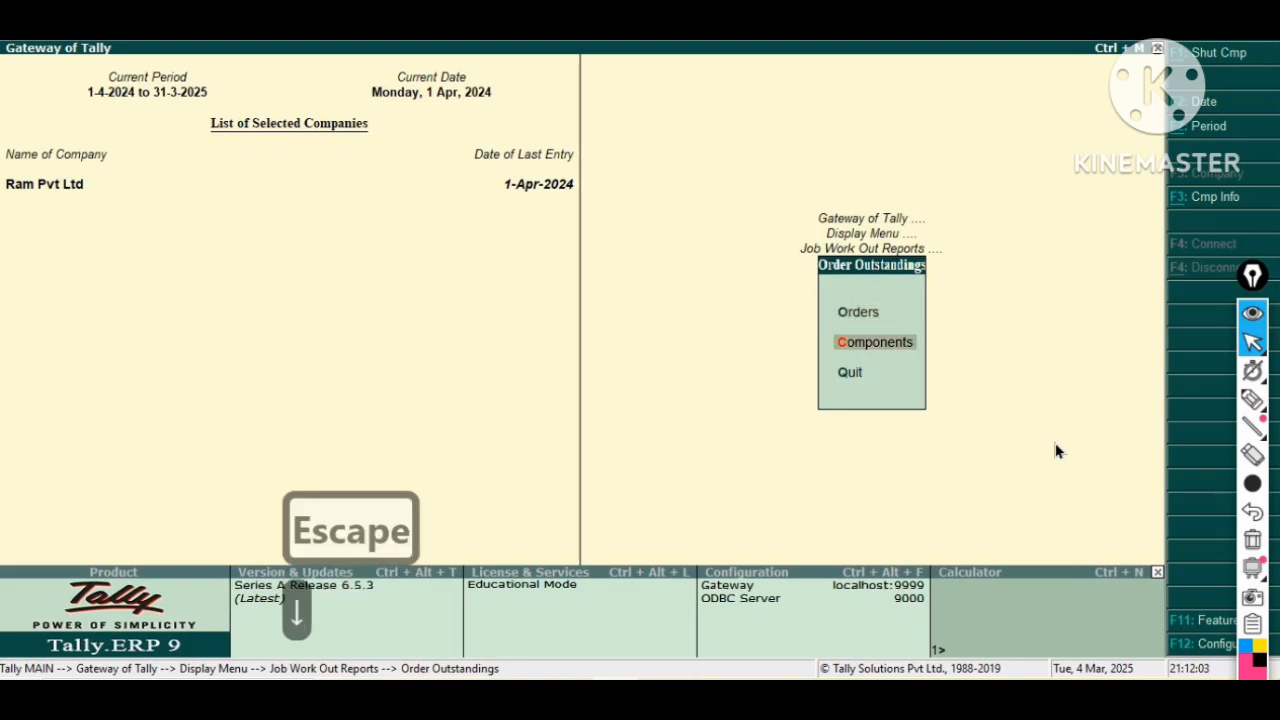
pyautogui.press('Return')
pyautogui.press('Escape')
pyautogui.press('Escape')
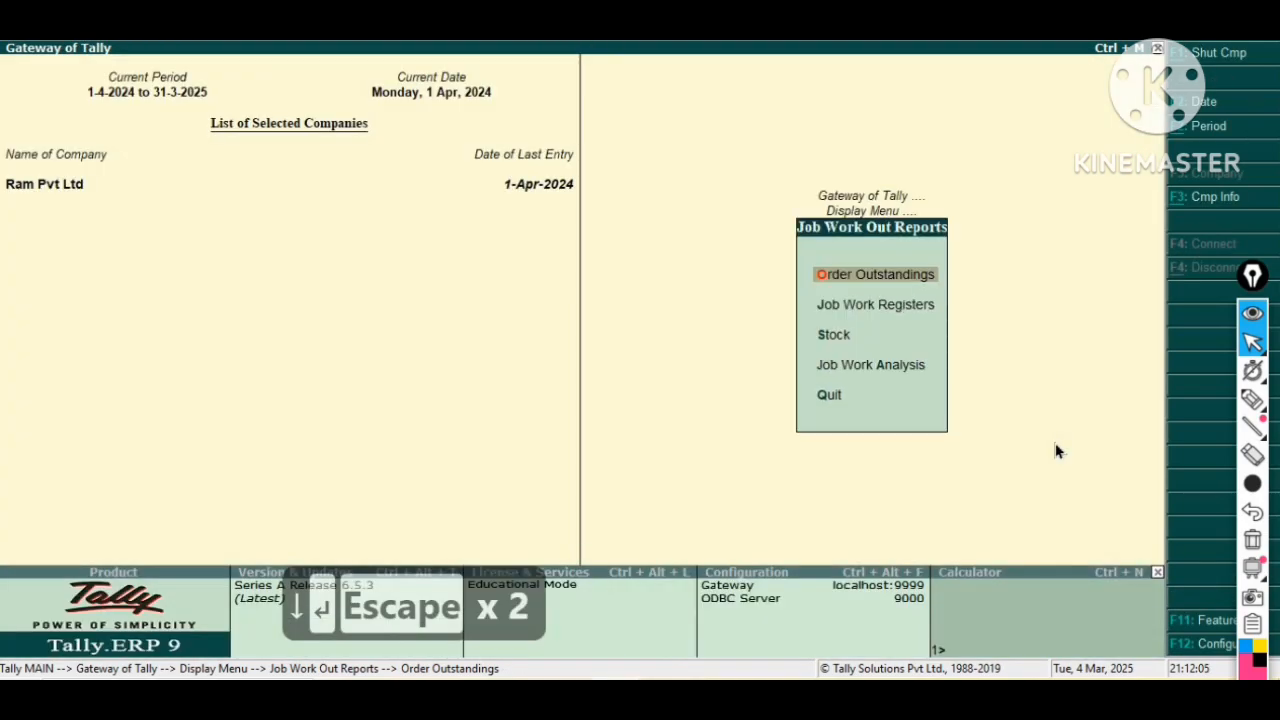
# Open the Material Out Register from the Job Work Registers.
pyautogui.press('Down')
pyautogui.press('Return')
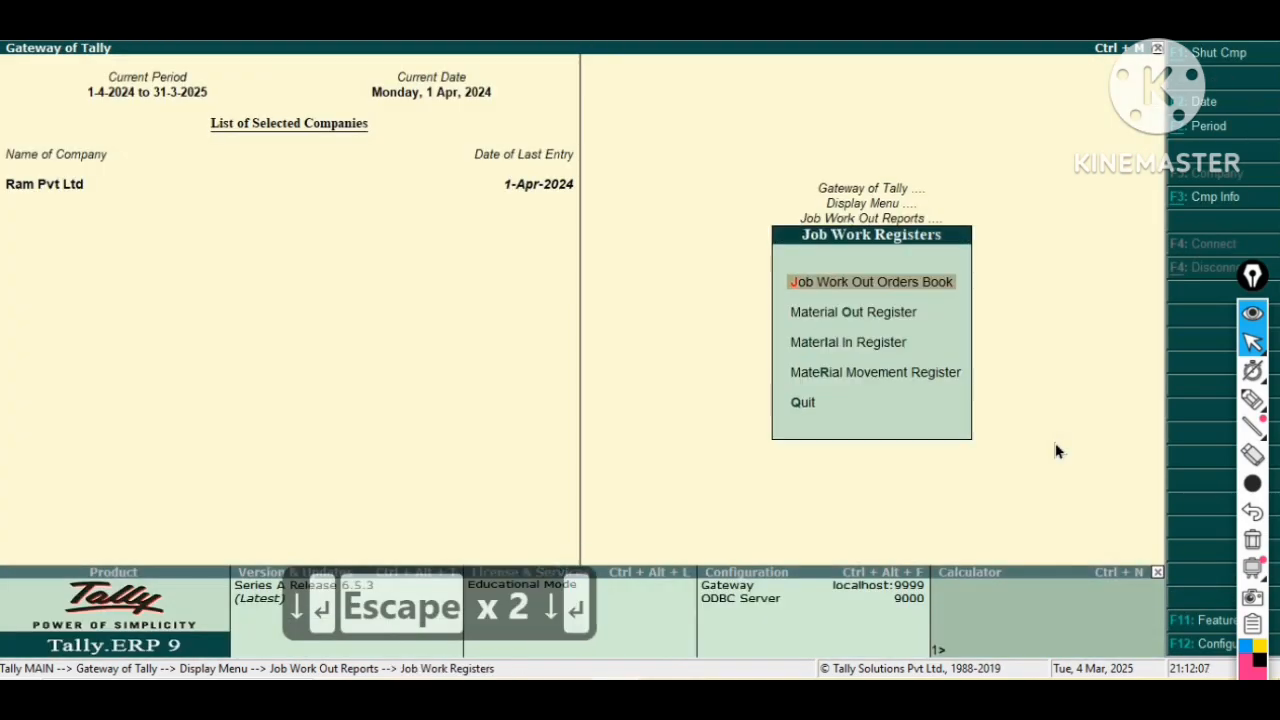
pyautogui.press('Down')
pyautogui.press('Down')
pyautogui.press('Up')
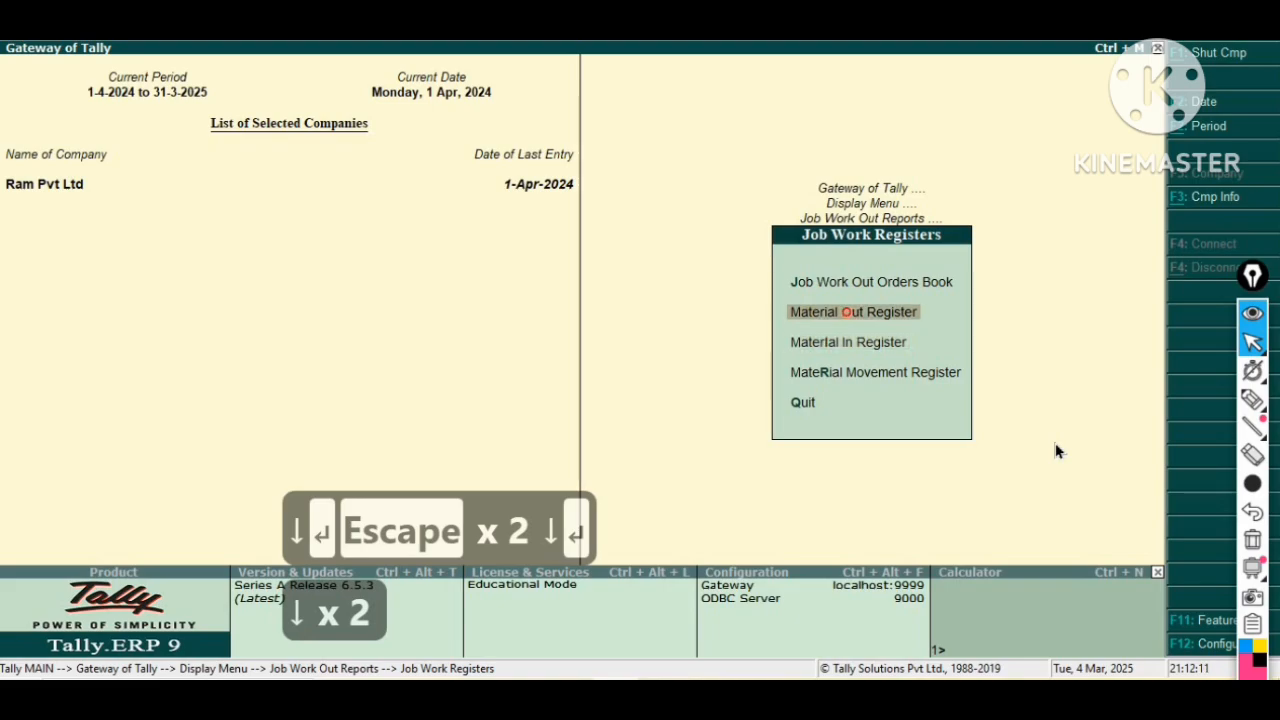
pyautogui.press('Return')
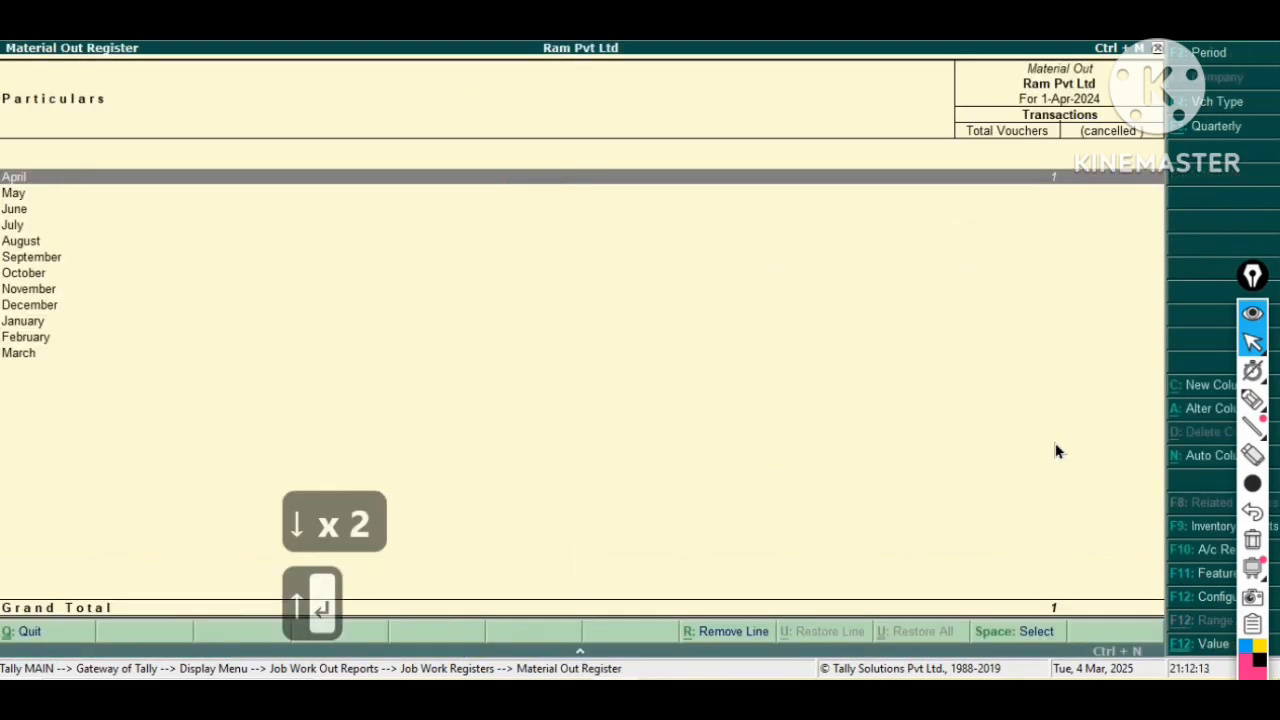
# Open the Material In Register and close back to the Job Work Out Reports menu.
pyautogui.press('Escape')
pyautogui.press('Down')
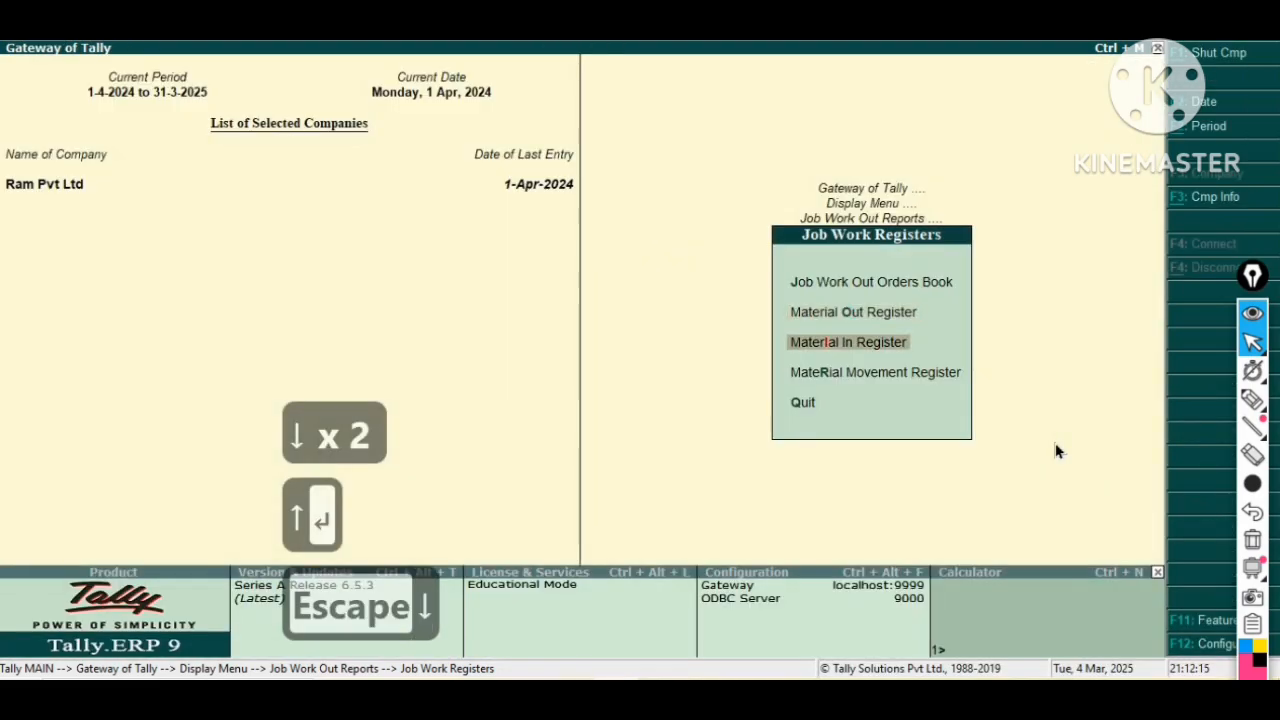
pyautogui.press('Return')
pyautogui.press('Escape')
pyautogui.press('Escape')
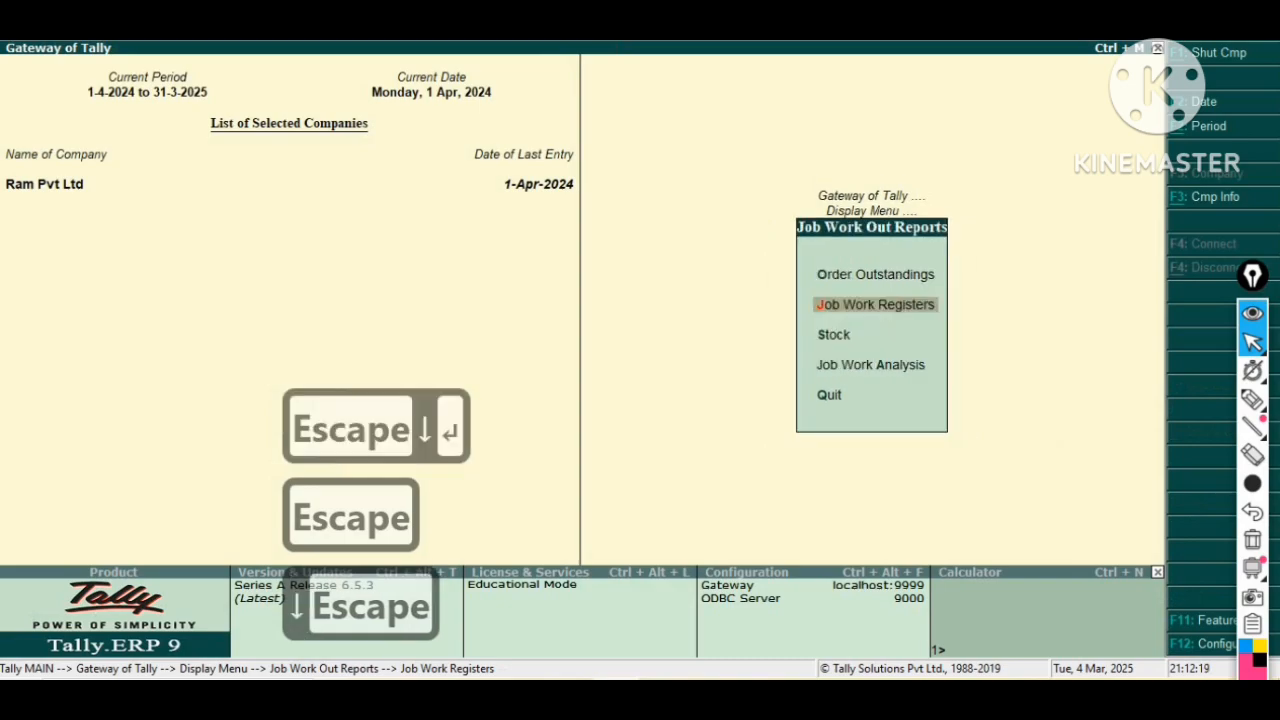
# Open Statements of Inventory from the Display menu.
pyautogui.press('Down')
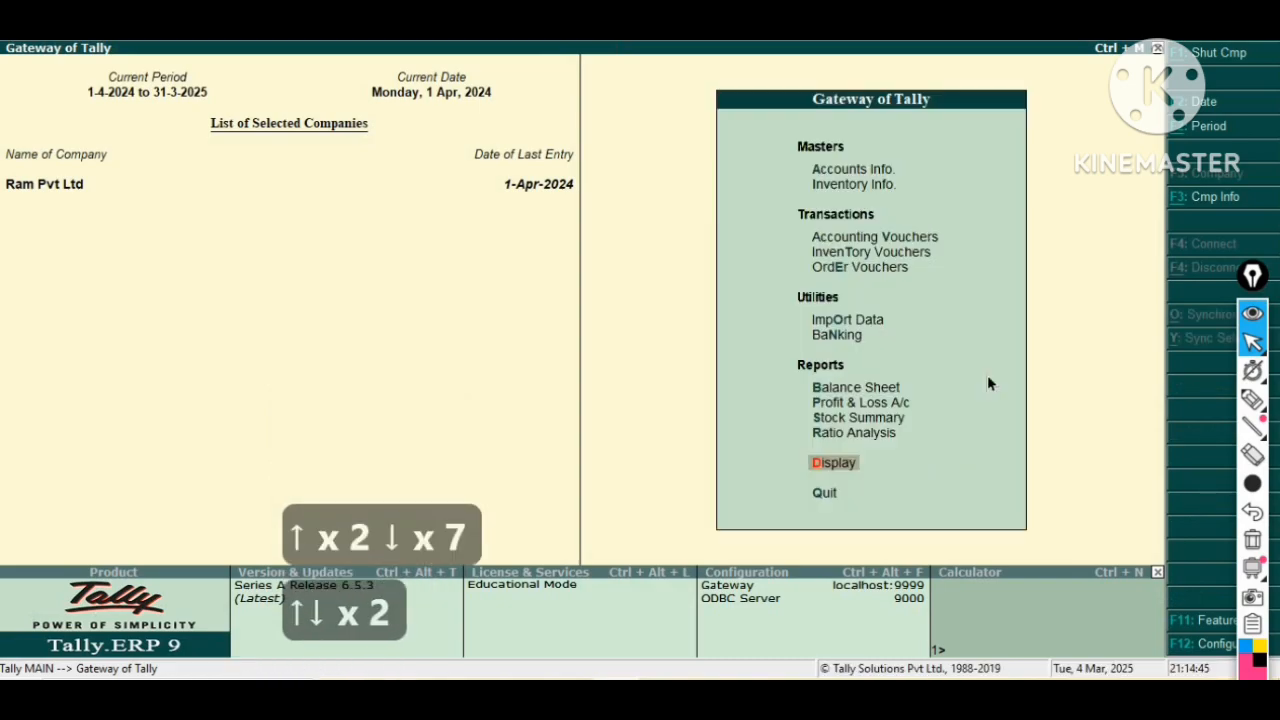
pyautogui.press('Return')
pyautogui.press('Down')
pyautogui.press('Down')
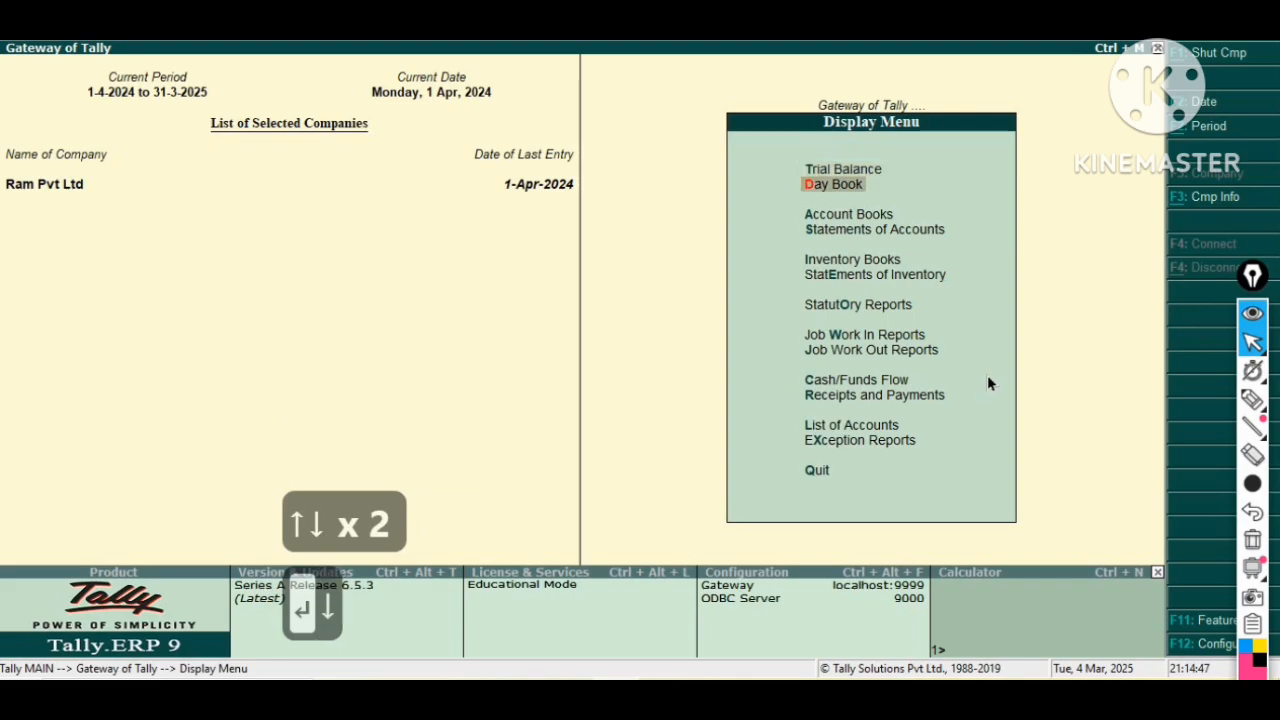
pyautogui.press('Down')
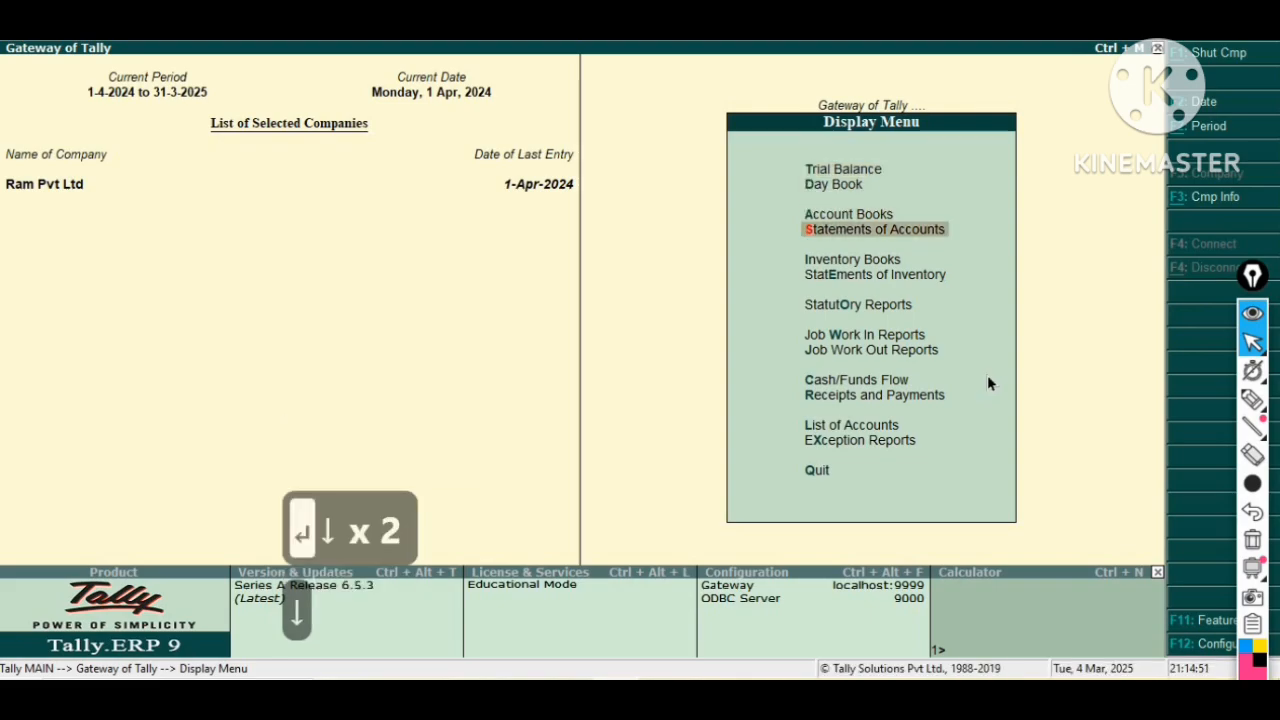
pyautogui.press('Down')
pyautogui.press('Down')
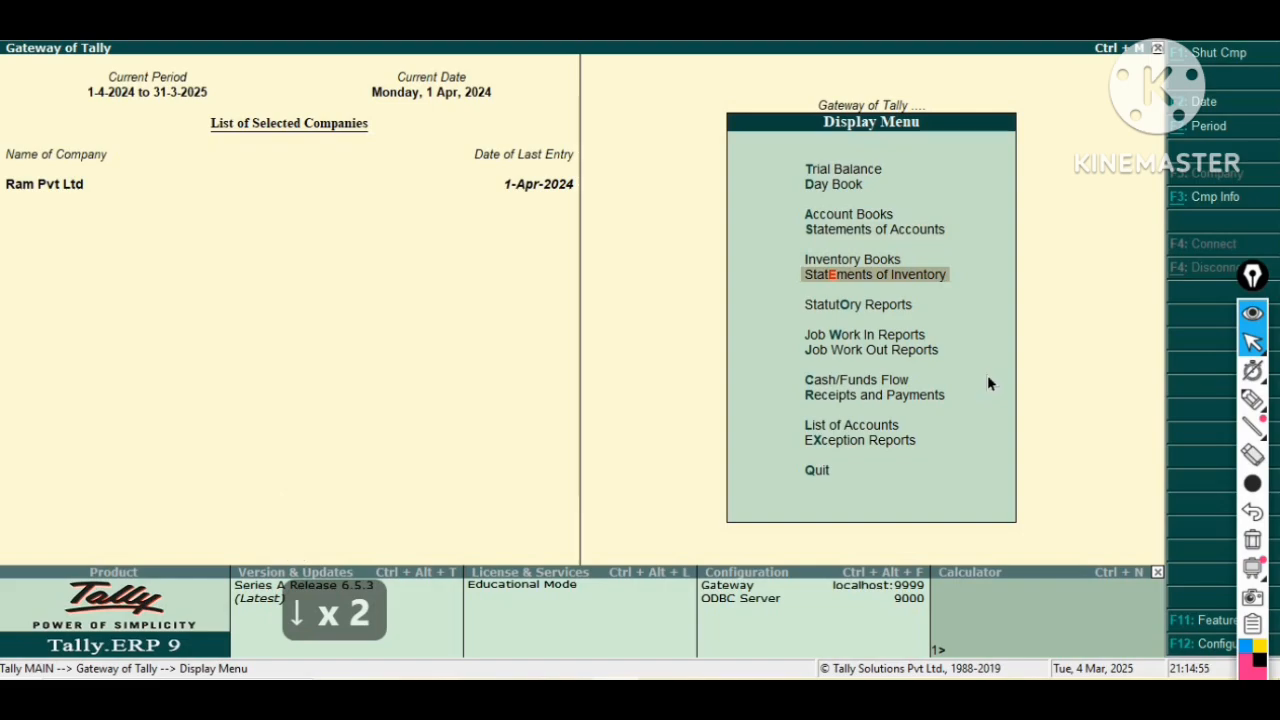
pyautogui.press('Return')
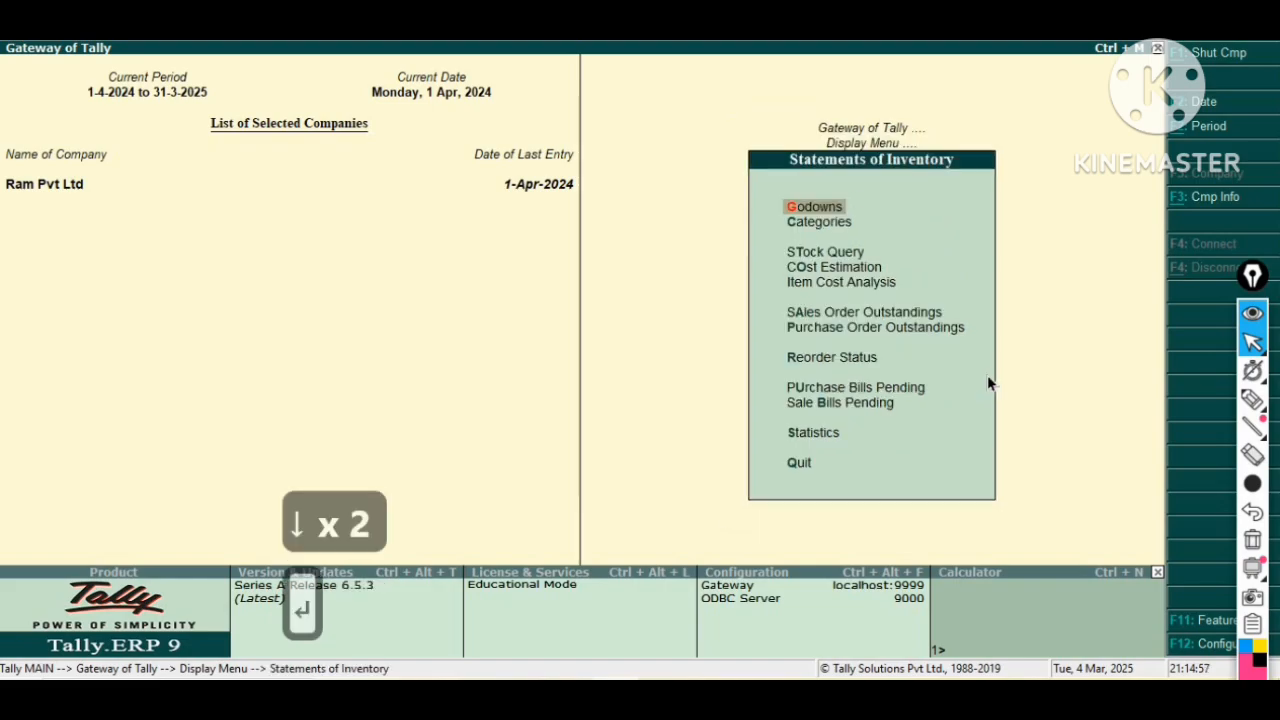
# Open Item Cost Analysis for the stock item Computer and drill into its cost track breakup.
pyautogui.press('Down')
pyautogui.press('Down')
pyautogui.press('Down')
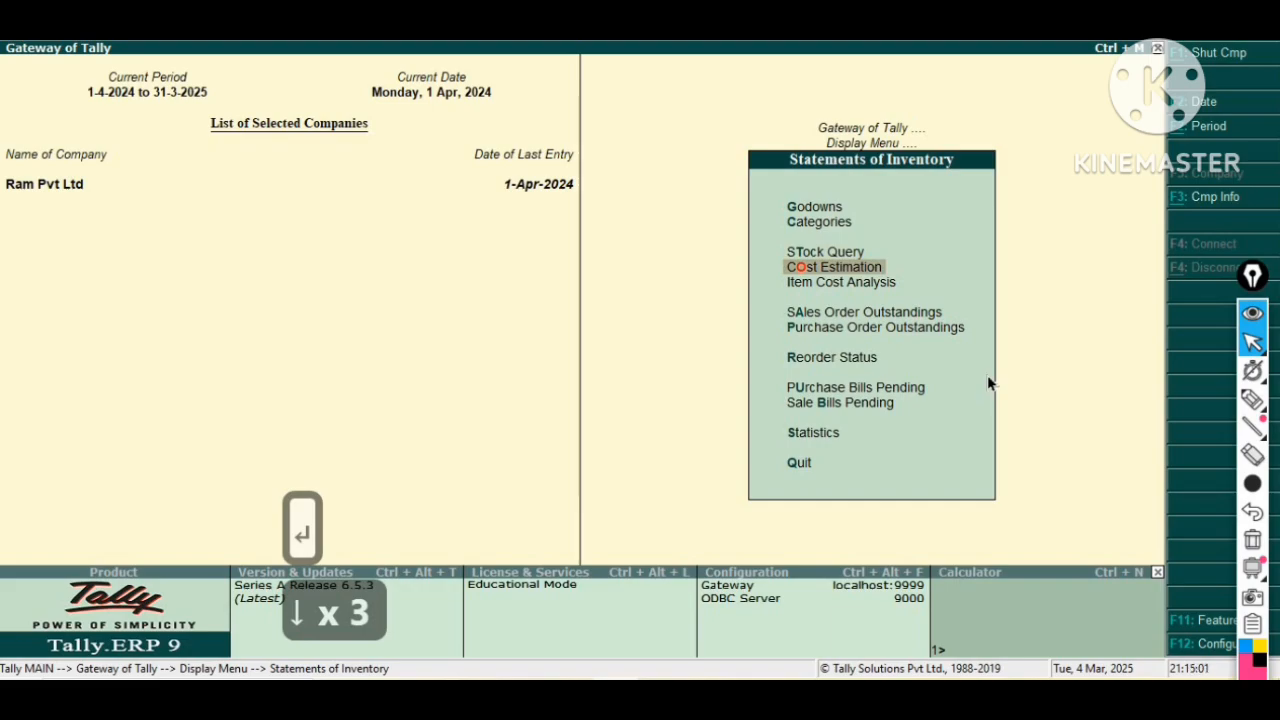
pyautogui.press('Down')
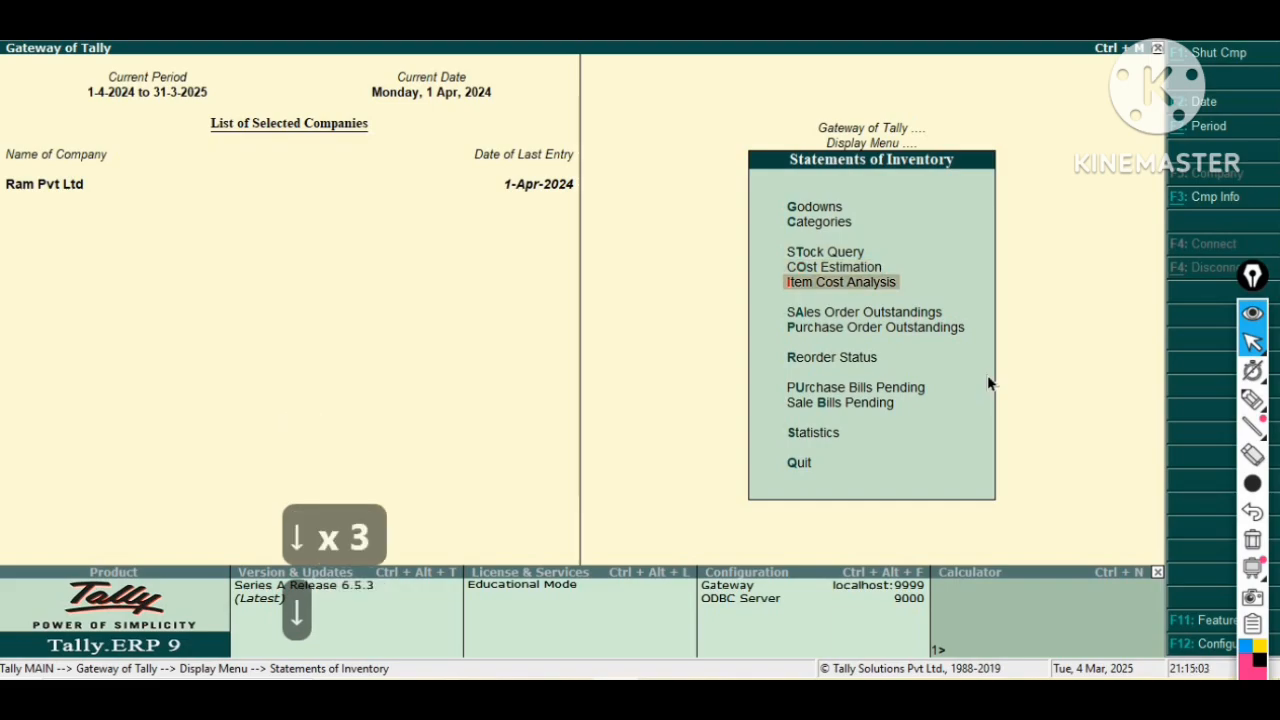
pyautogui.press('Return')
pyautogui.press('Down')
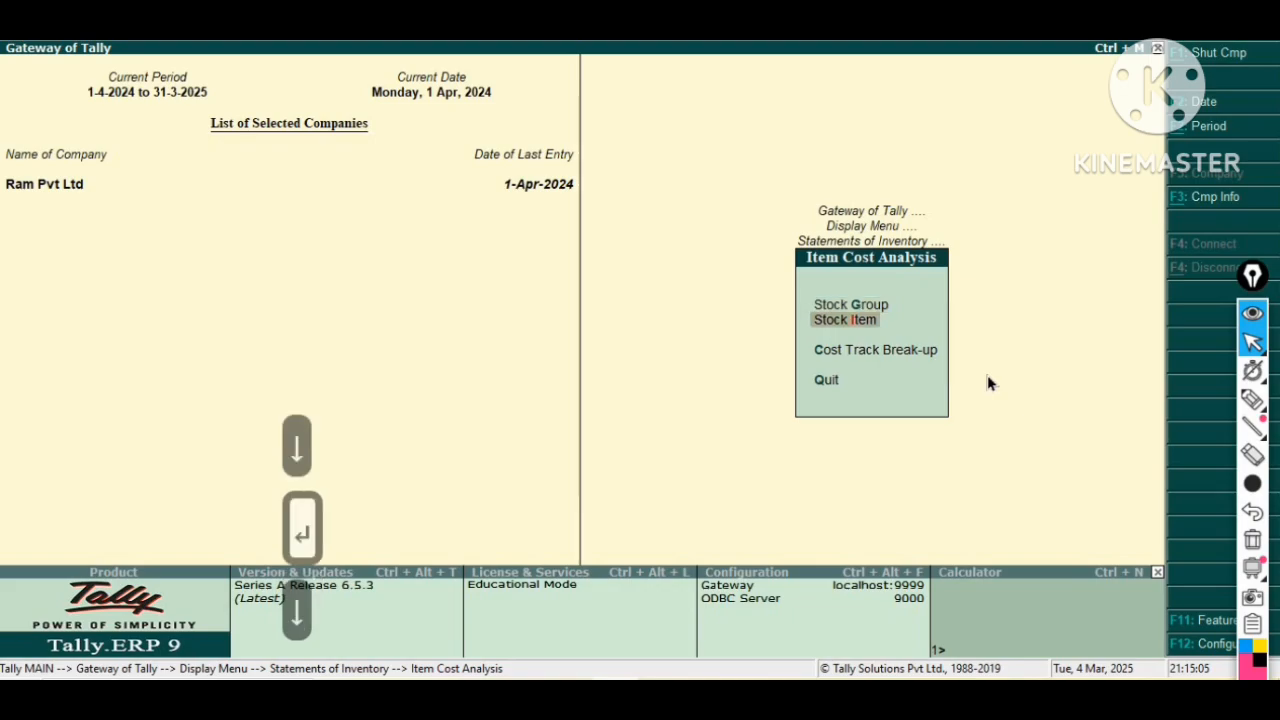
pyautogui.press('Return')
pyautogui.press('Down')
pyautogui.press('Down')
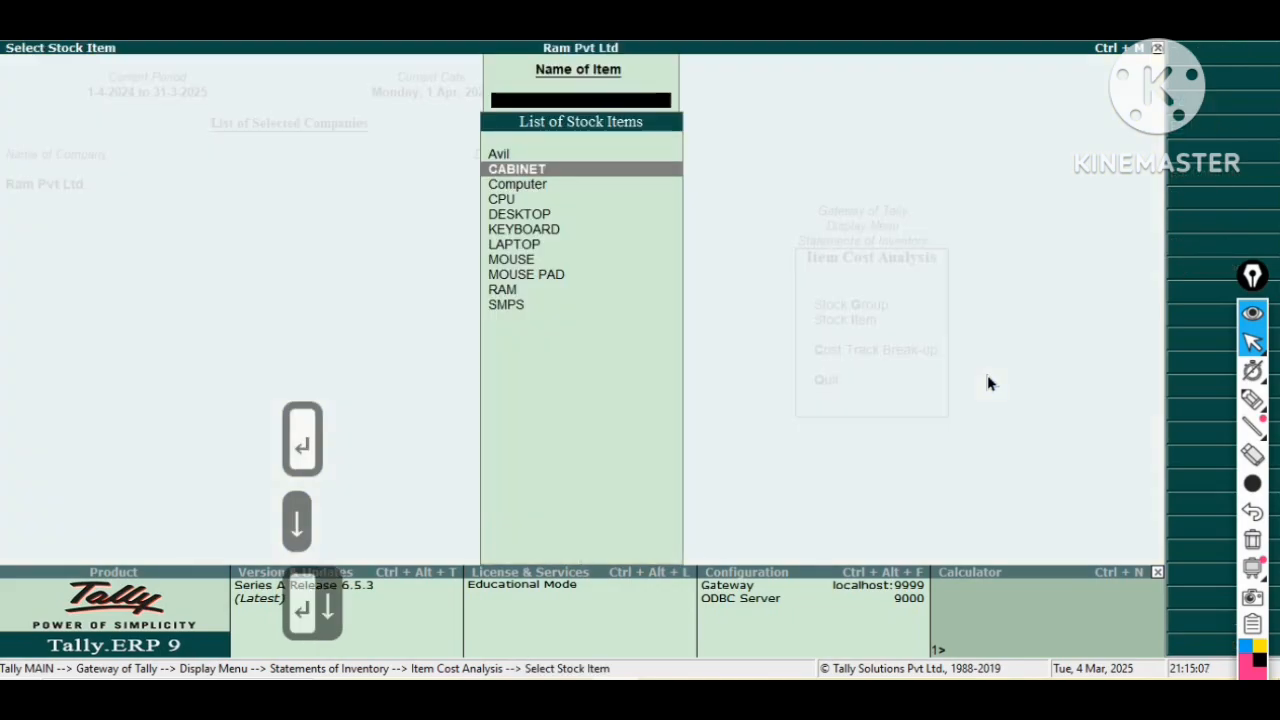
pyautogui.press('Return')
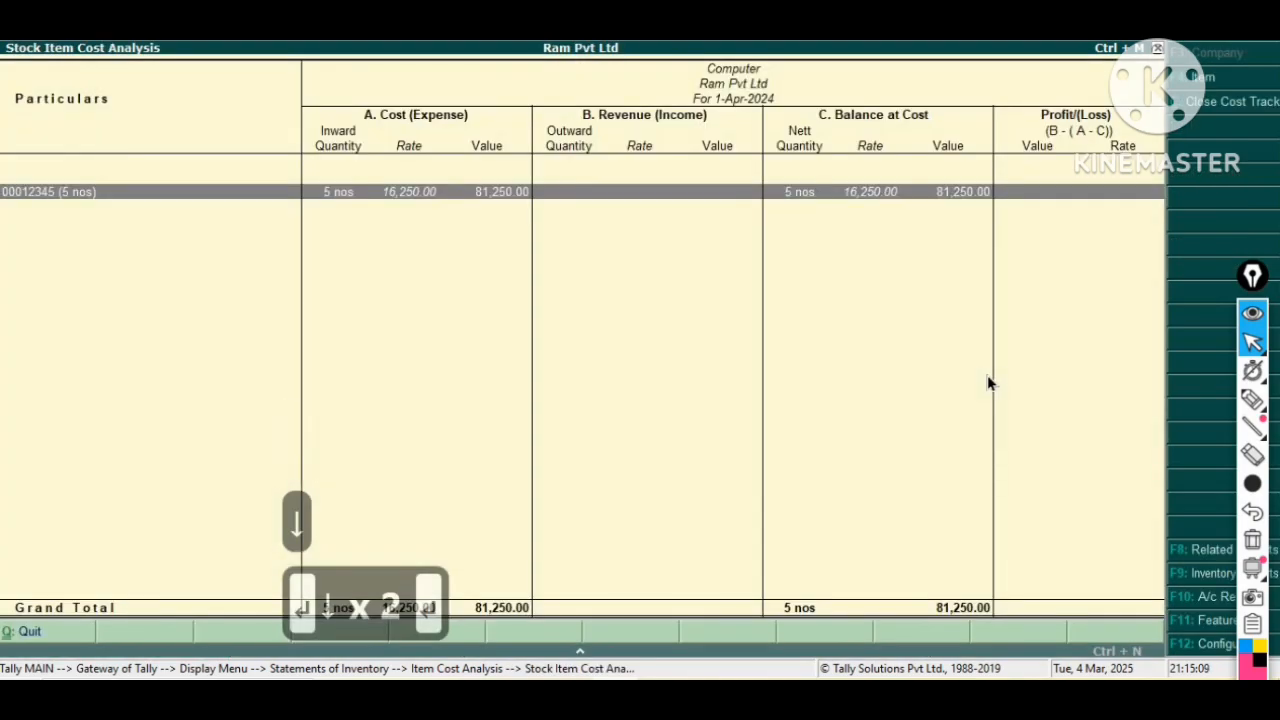
pyautogui.press('Return')
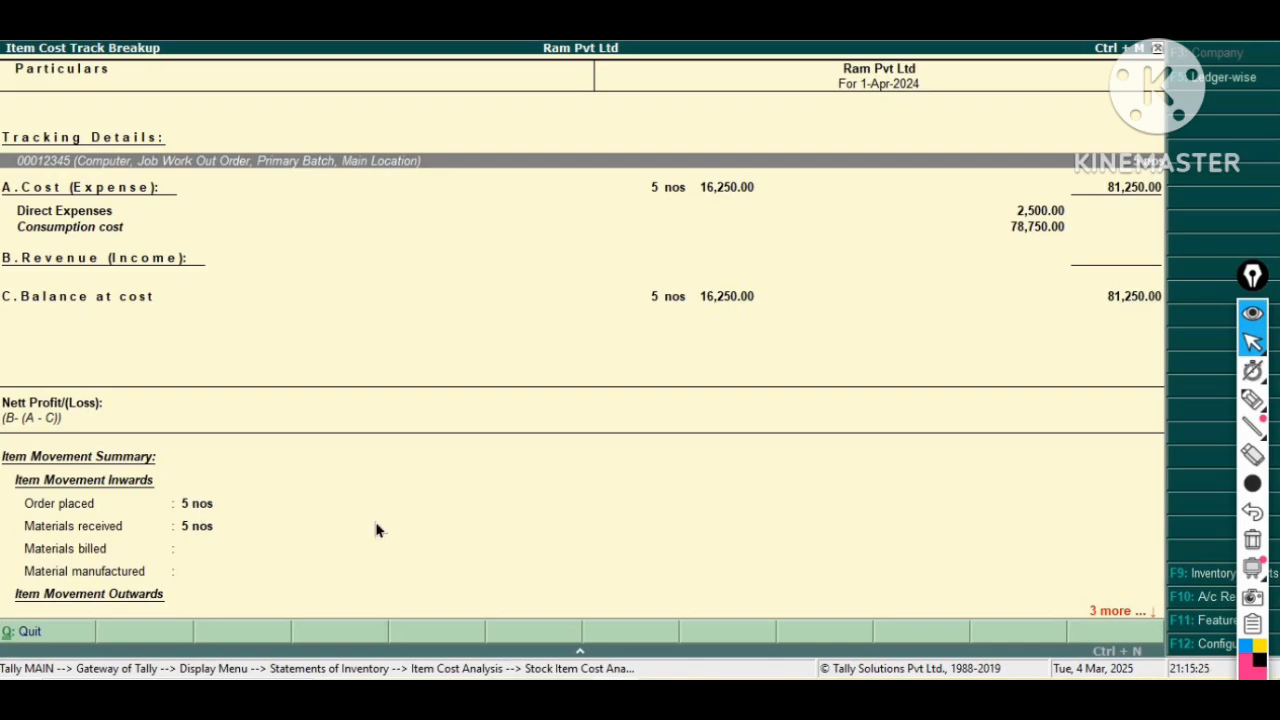
# Close the breakup and reopen Item Cost Analysis for the stock item Computer.
pyautogui.press('Escape')
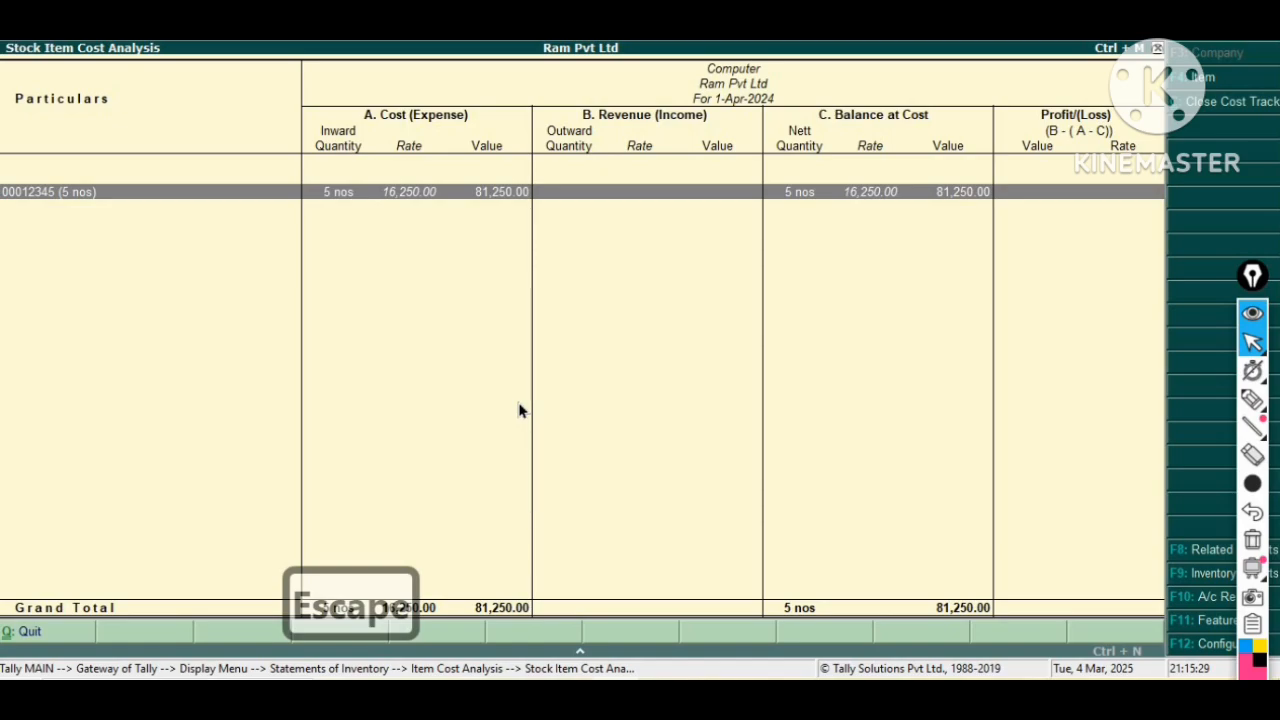
pyautogui.press('Escape')
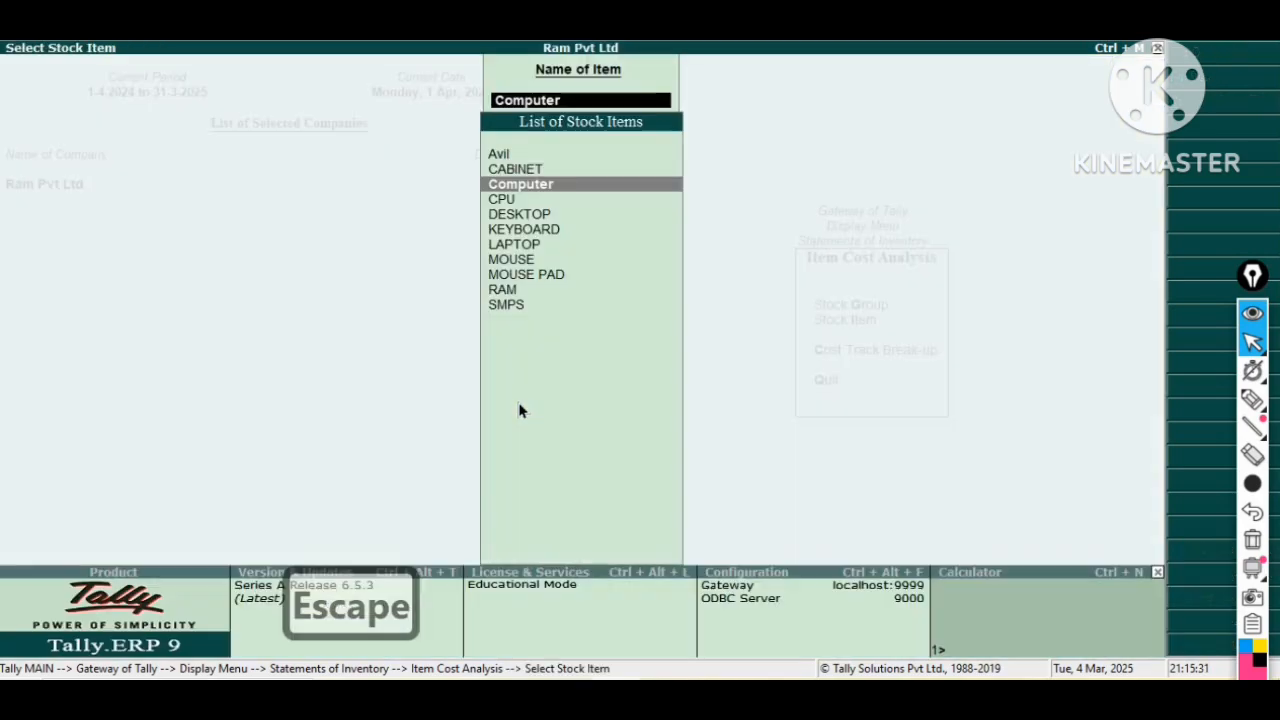
pyautogui.press('Escape')
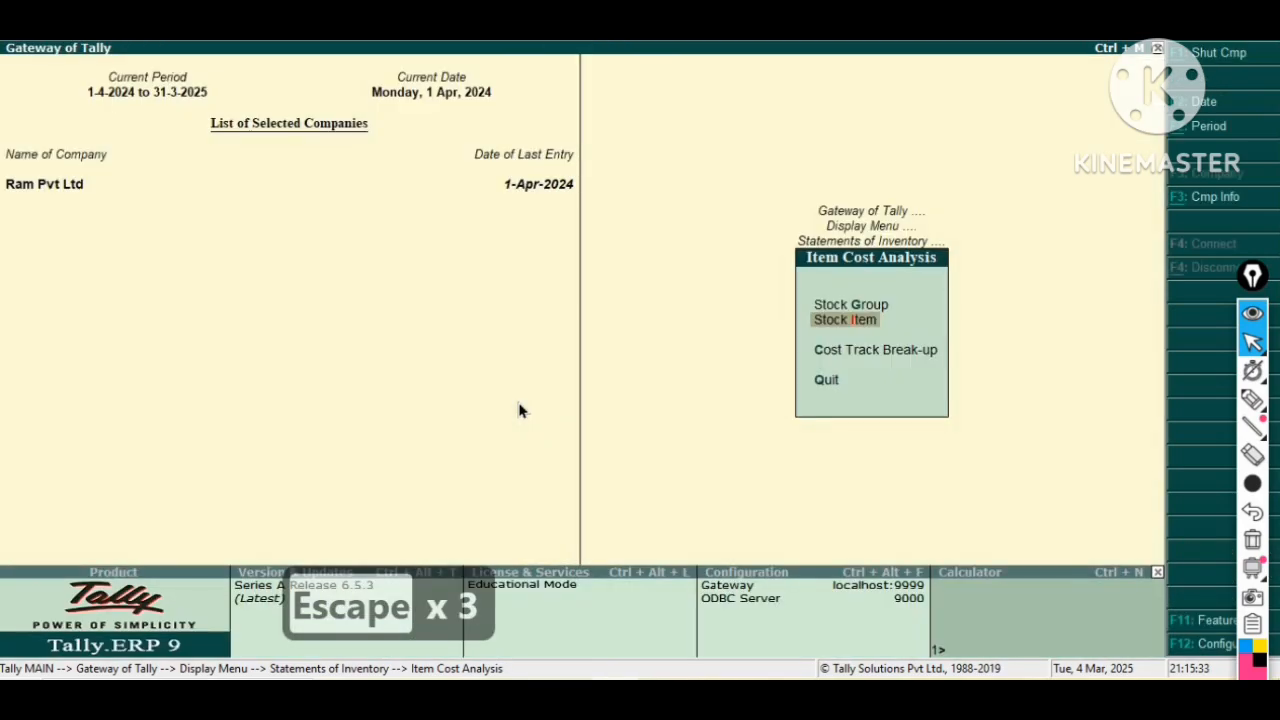
pyautogui.press('Escape')
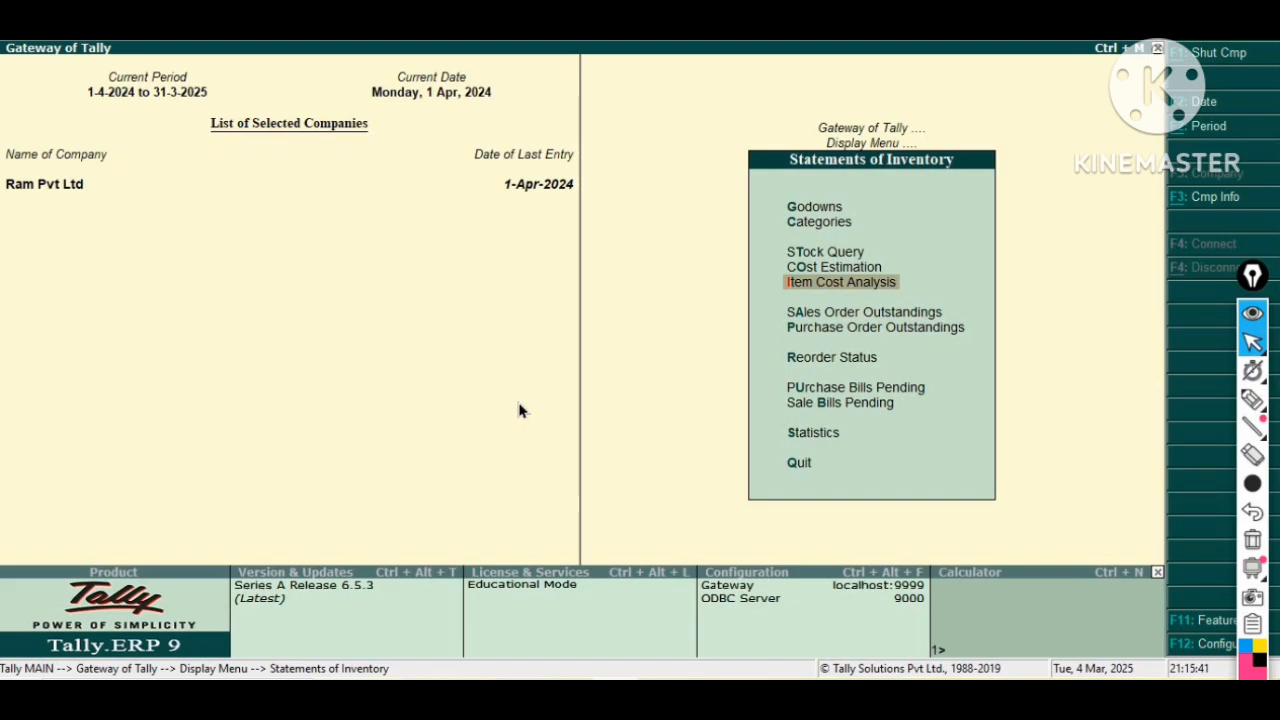
pyautogui.press('Return')
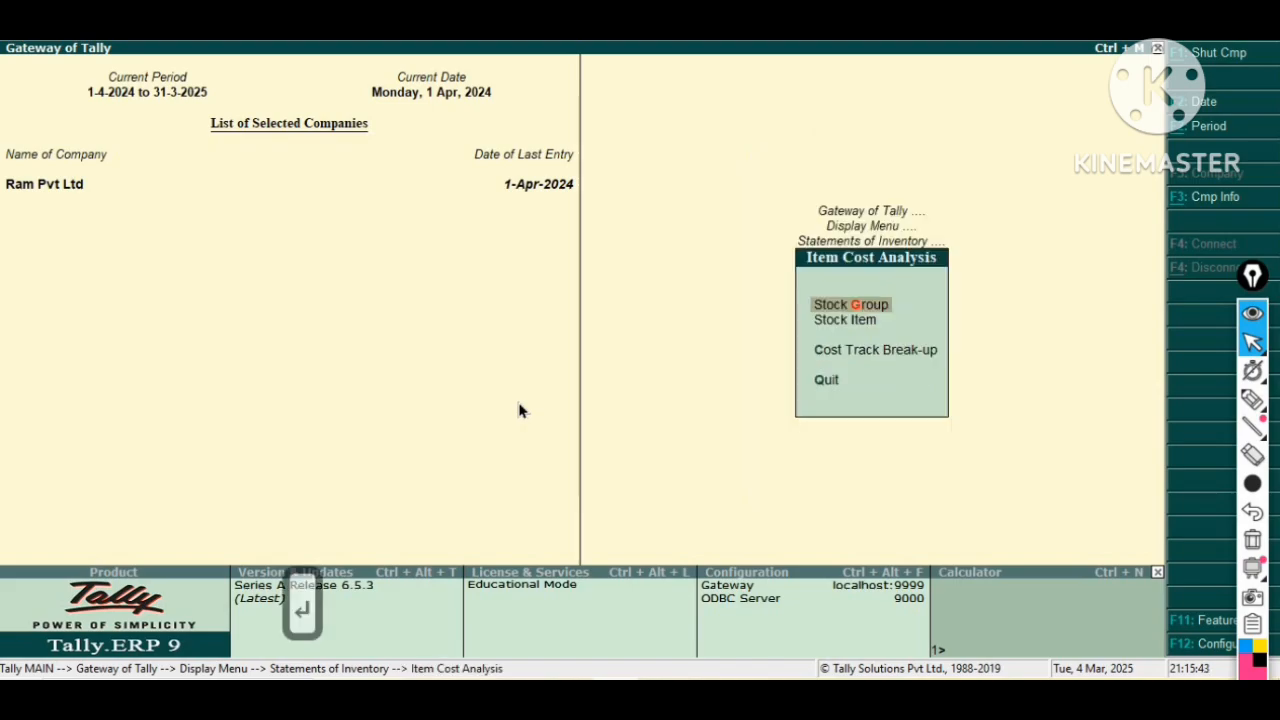
pyautogui.press('Down')
pyautogui.press('Return')
pyautogui.press('Down')
pyautogui.press('Down')
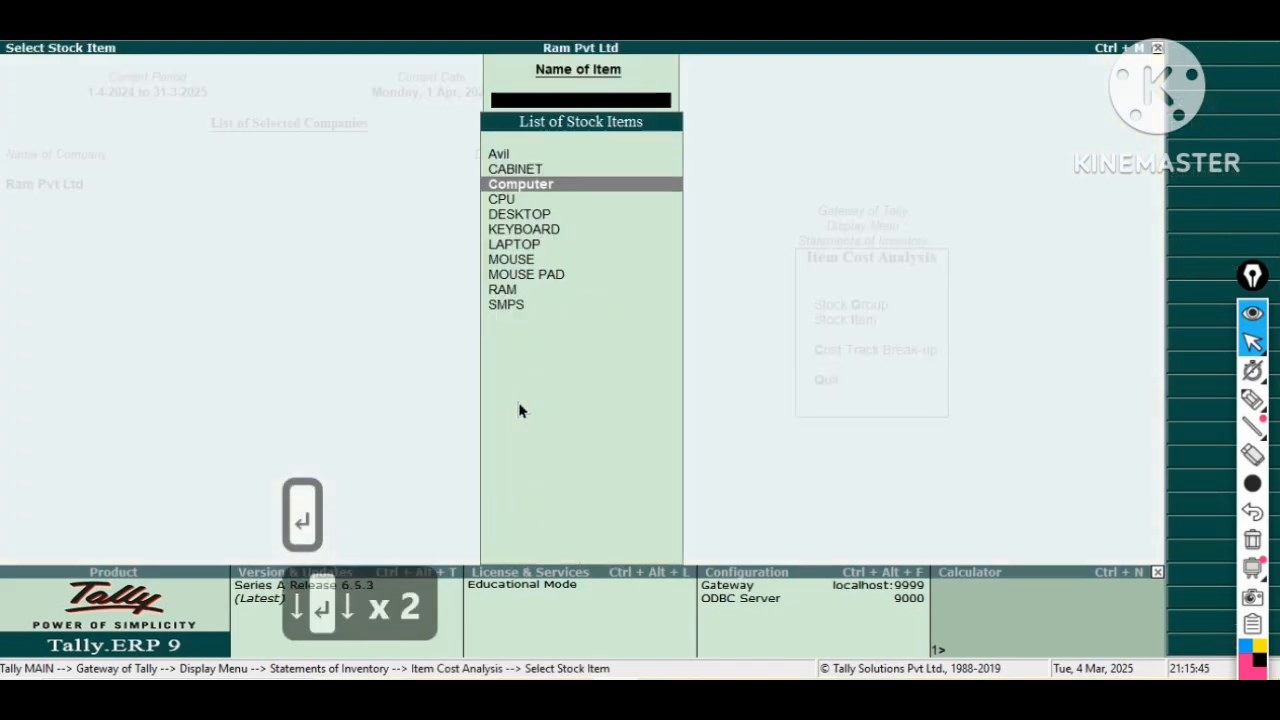
pyautogui.press('Return')
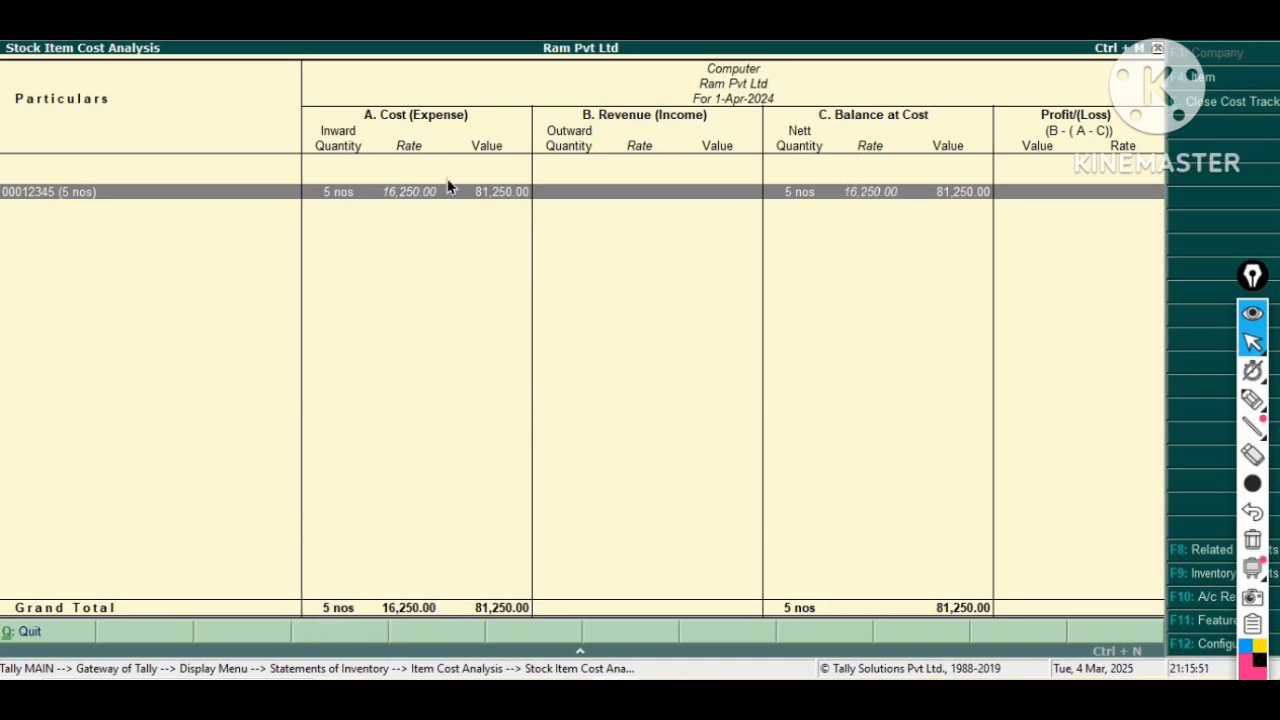
# Close the cost analysis reports and return to the Gateway of Tally.
pyautogui.press('Escape')
pyautogui.press('Escape')
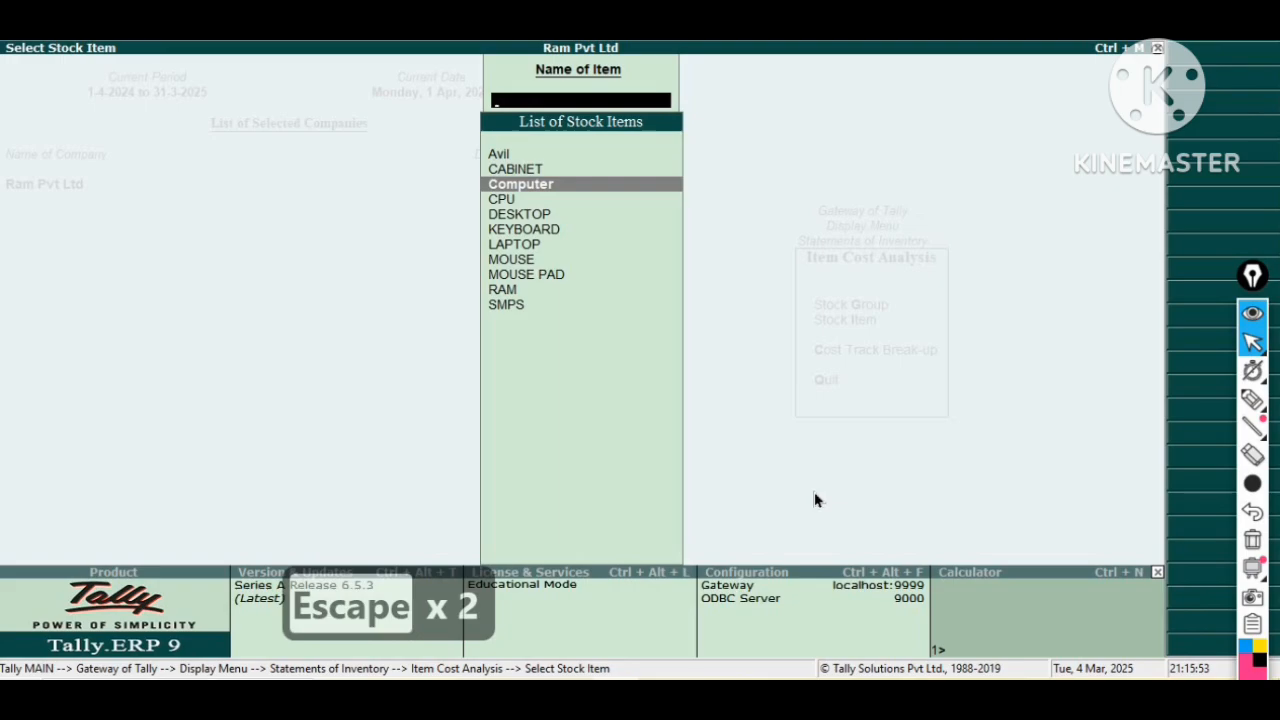
pyautogui.press('Escape')
pyautogui.press('Escape')
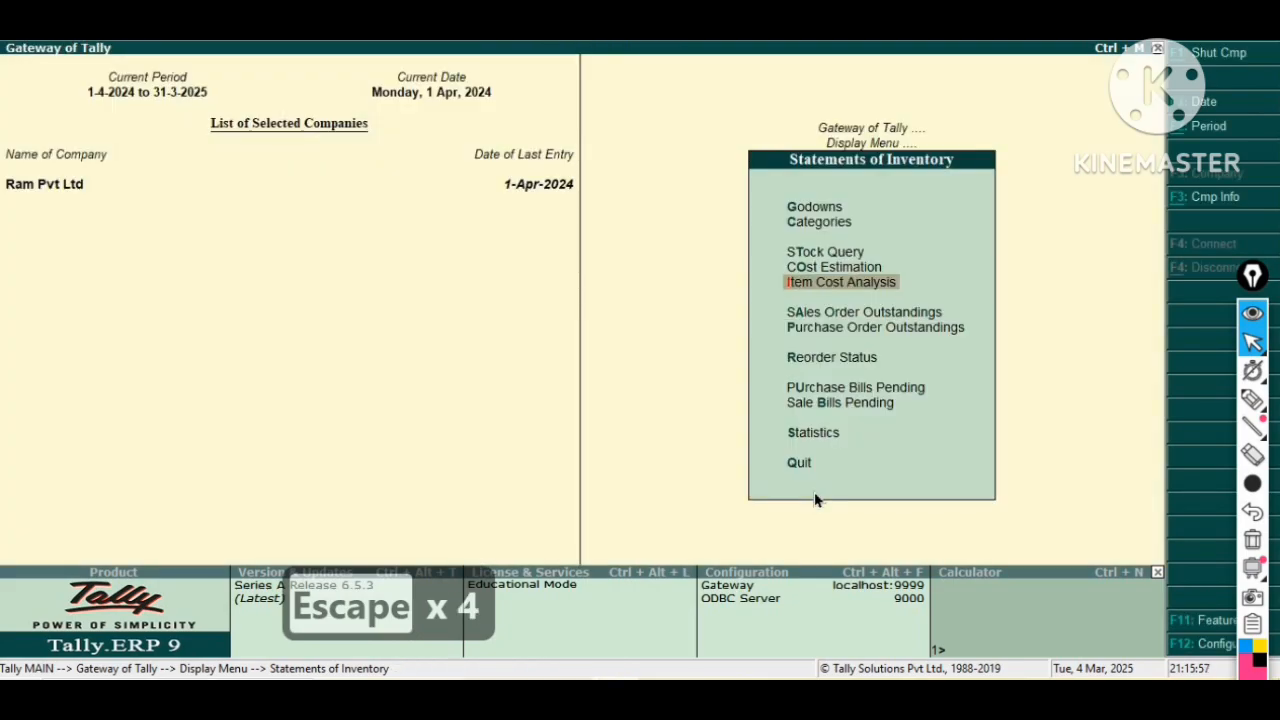
pyautogui.press('Escape')
pyautogui.press('Escape')
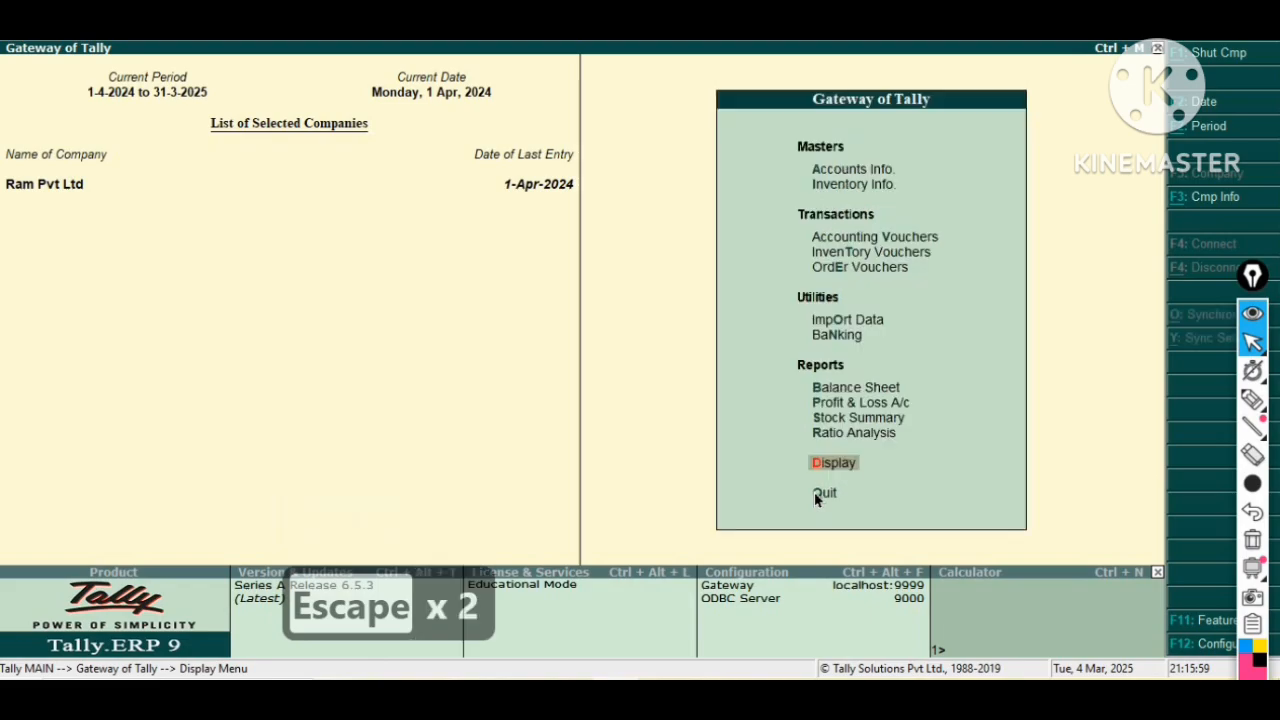
# Open accounting voucher creation.
pyautogui.press('Up')
pyautogui.press('Up')
pyautogui.press('Up')
pyautogui.press('Up')
pyautogui.press('Up')
pyautogui.press('Up')
pyautogui.press('Up')
pyautogui.press('Up')
pyautogui.press('Up')
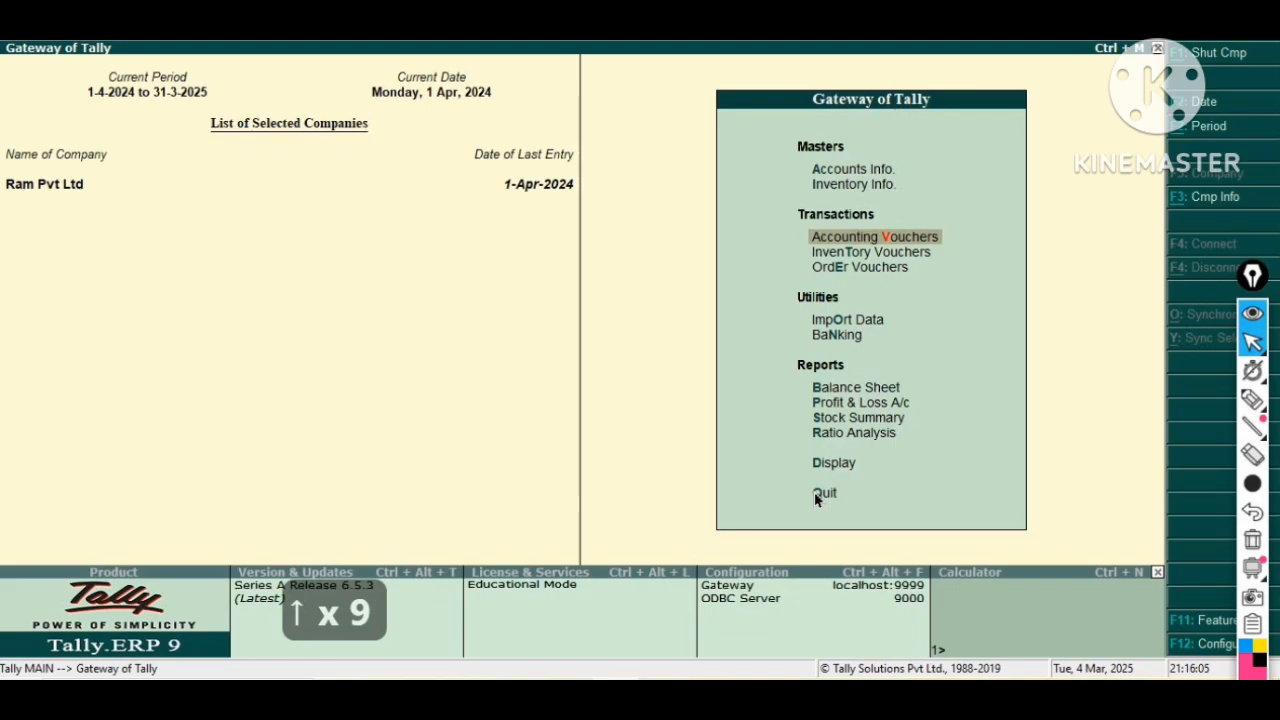
pyautogui.press('Return')
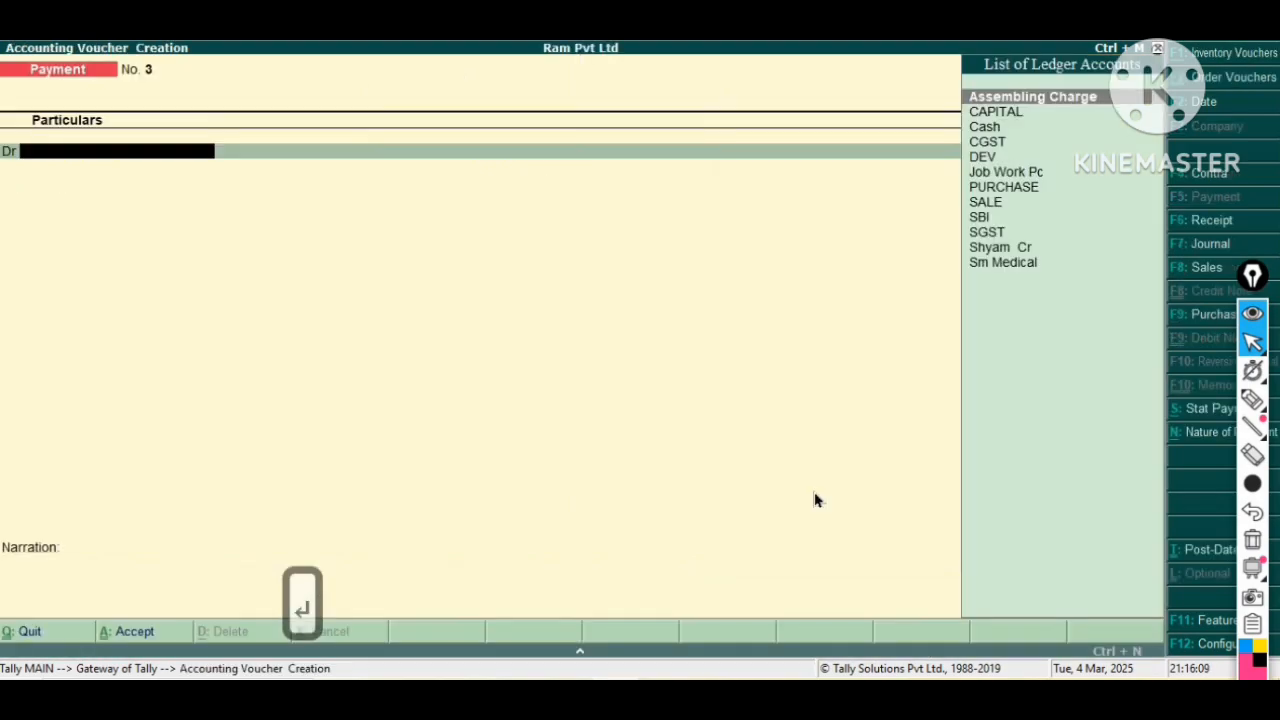
# Switch to a Sales voucher and select DEV as the party account.
pyautogui.press('F8')
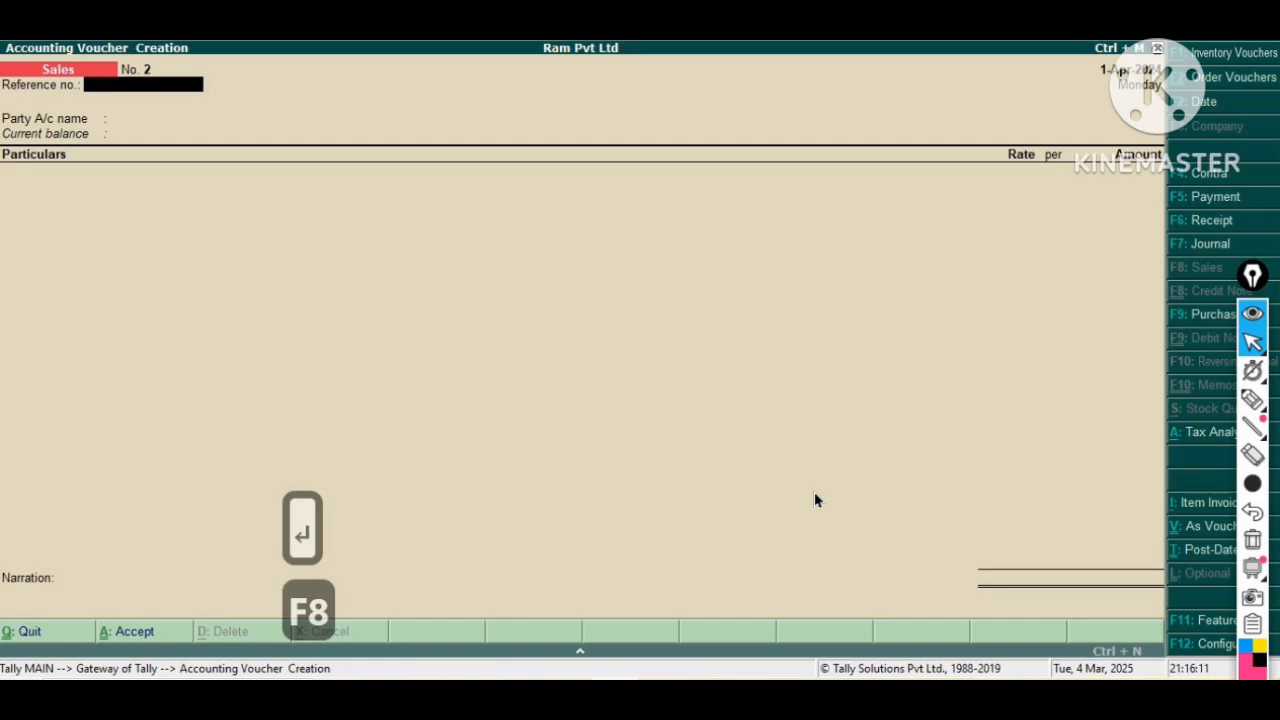
pyautogui.press('Return')
pyautogui.press('Down')
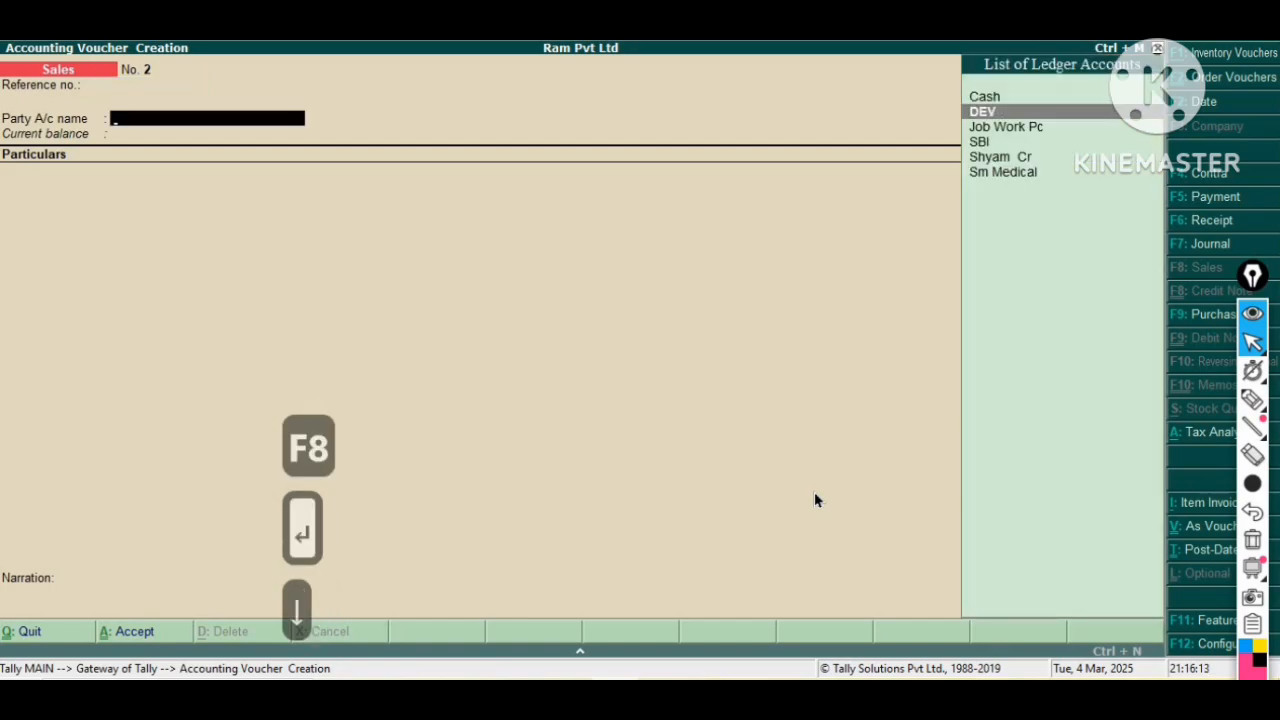
pyautogui.press('Return')
# Pass through the party details and switch the sales voucher to item invoice mode.
pyautogui.press('Return')
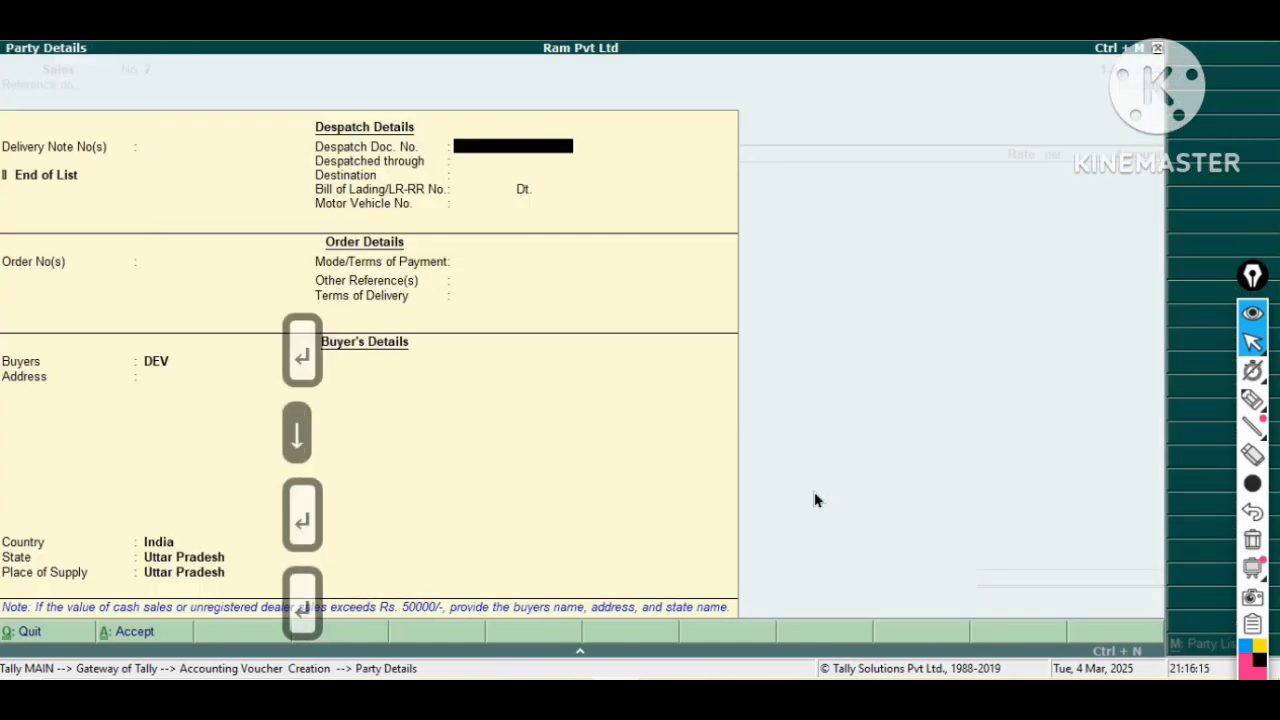
pyautogui.press('Return')
pyautogui.press('Return')
pyautogui.press('Return')
pyautogui.press('Return')
pyautogui.press('Return')
pyautogui.press('Return')
pyautogui.press('Return')
pyautogui.press('Return')
pyautogui.press('Return')
pyautogui.press('Return')
pyautogui.press('Return')
pyautogui.press('Return')
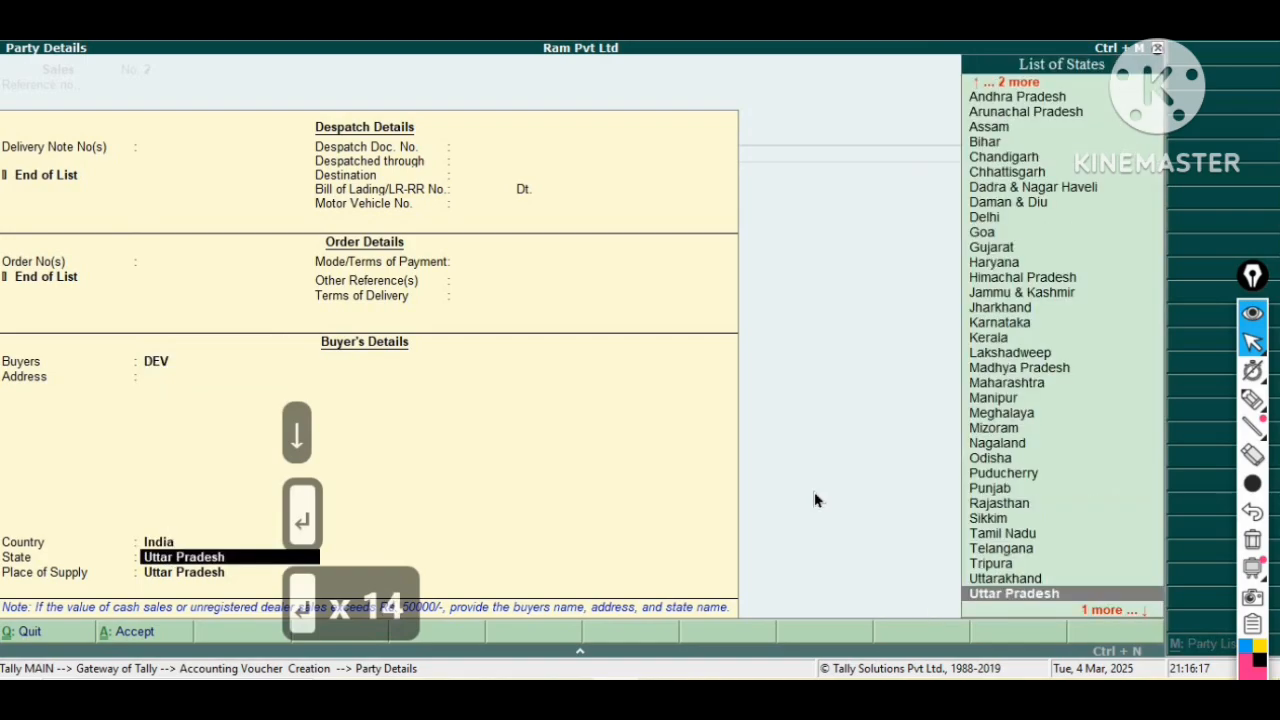
pyautogui.press('Return')
pyautogui.press('Return')
pyautogui.press('Down')
pyautogui.press('Down')
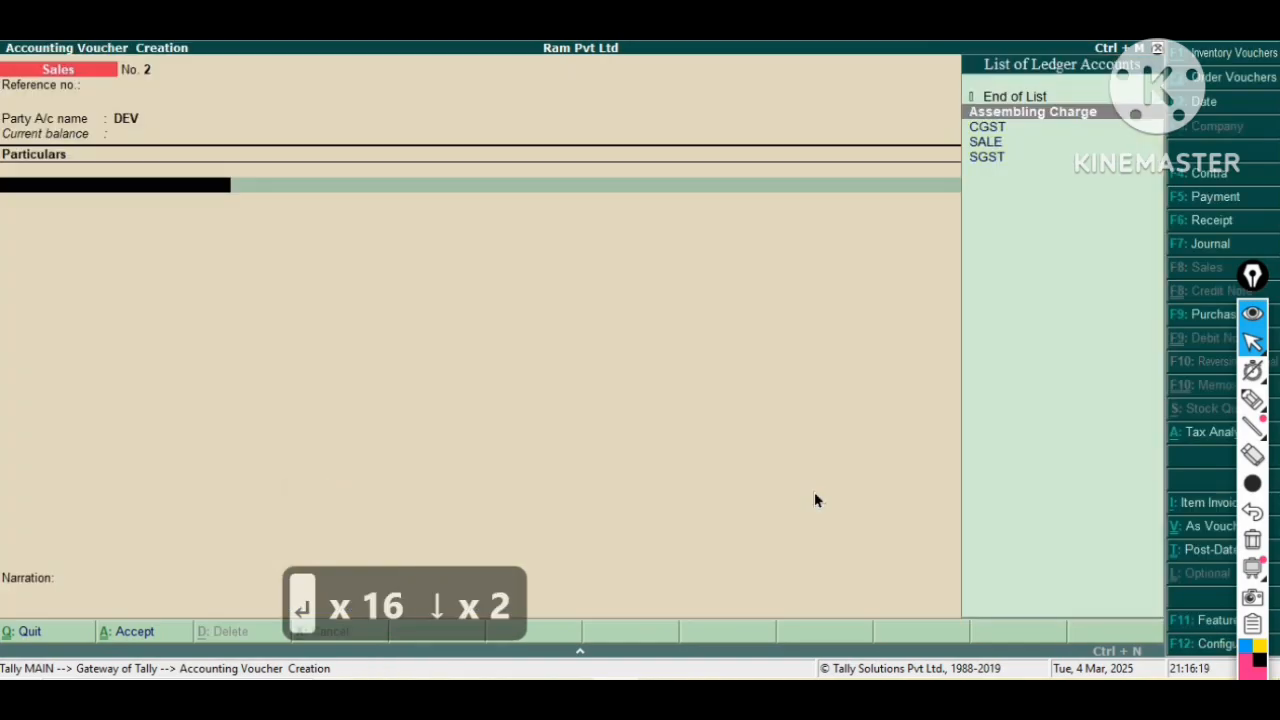
pyautogui.press('Down')
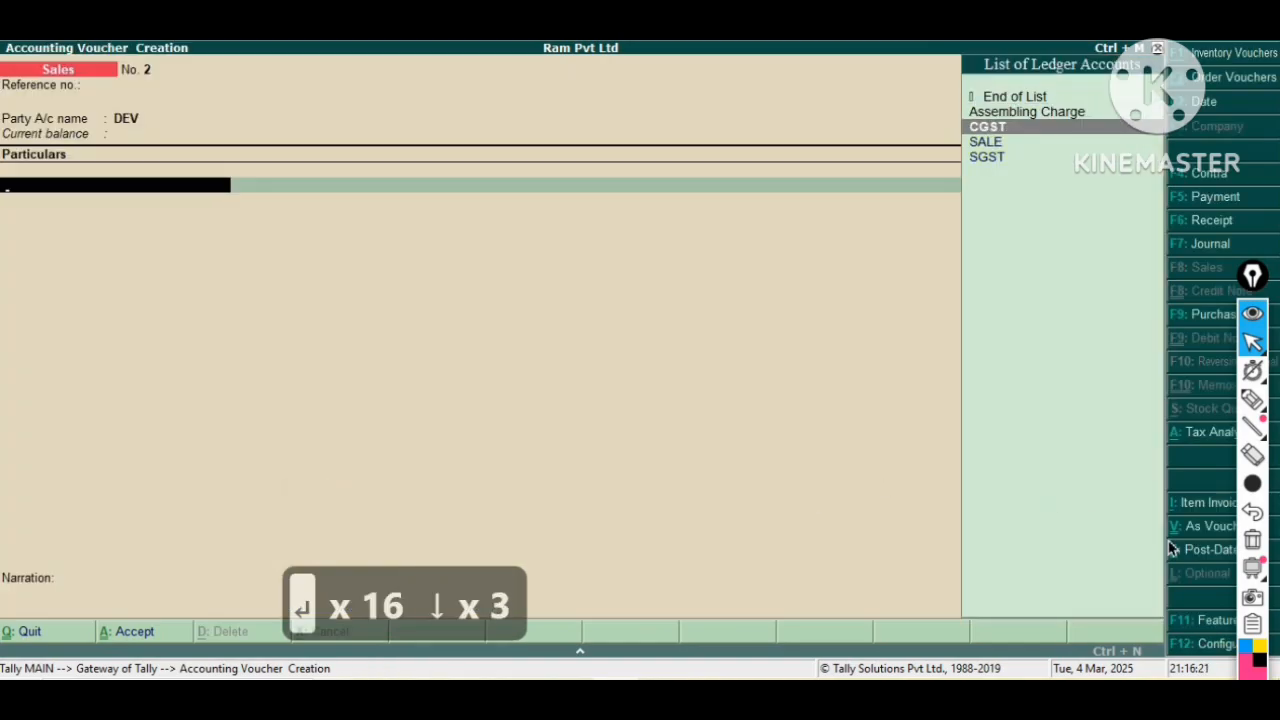
pyautogui.hotkey('ctrl', 'i')
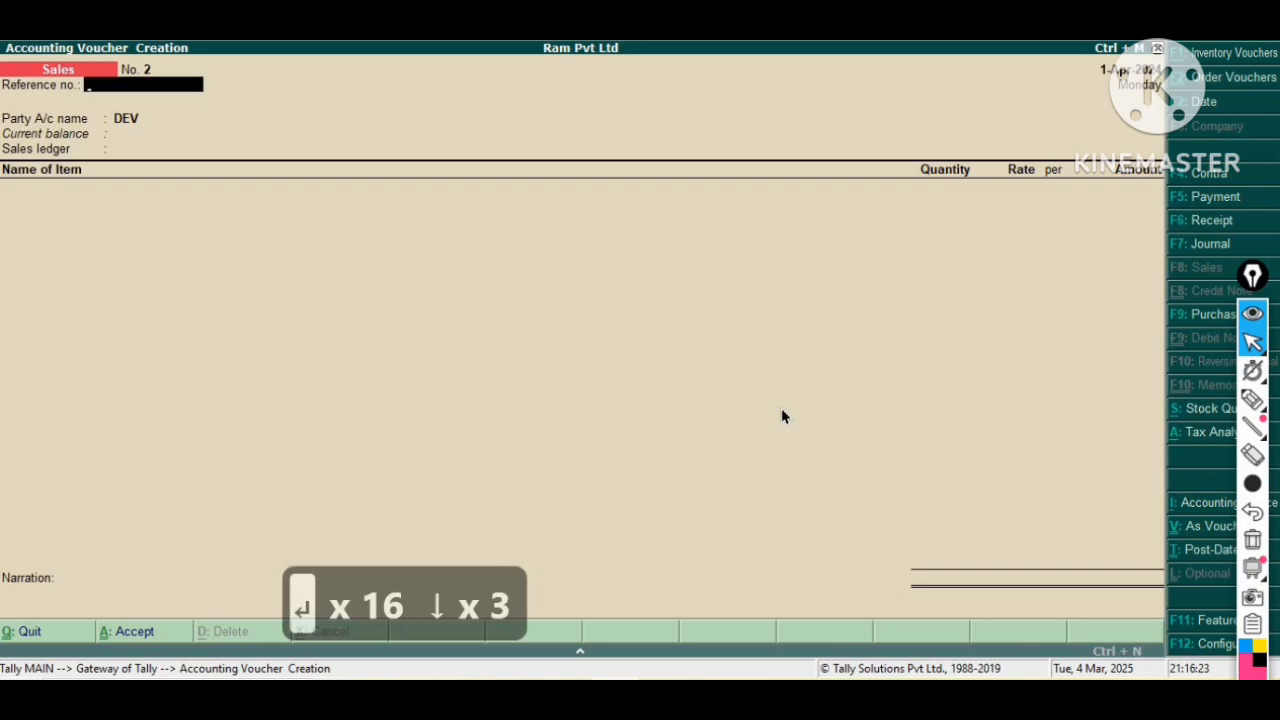
# Enter reference number d/02, accept the party details, and select SALE as the sales ledger.
pyautogui.write('d')
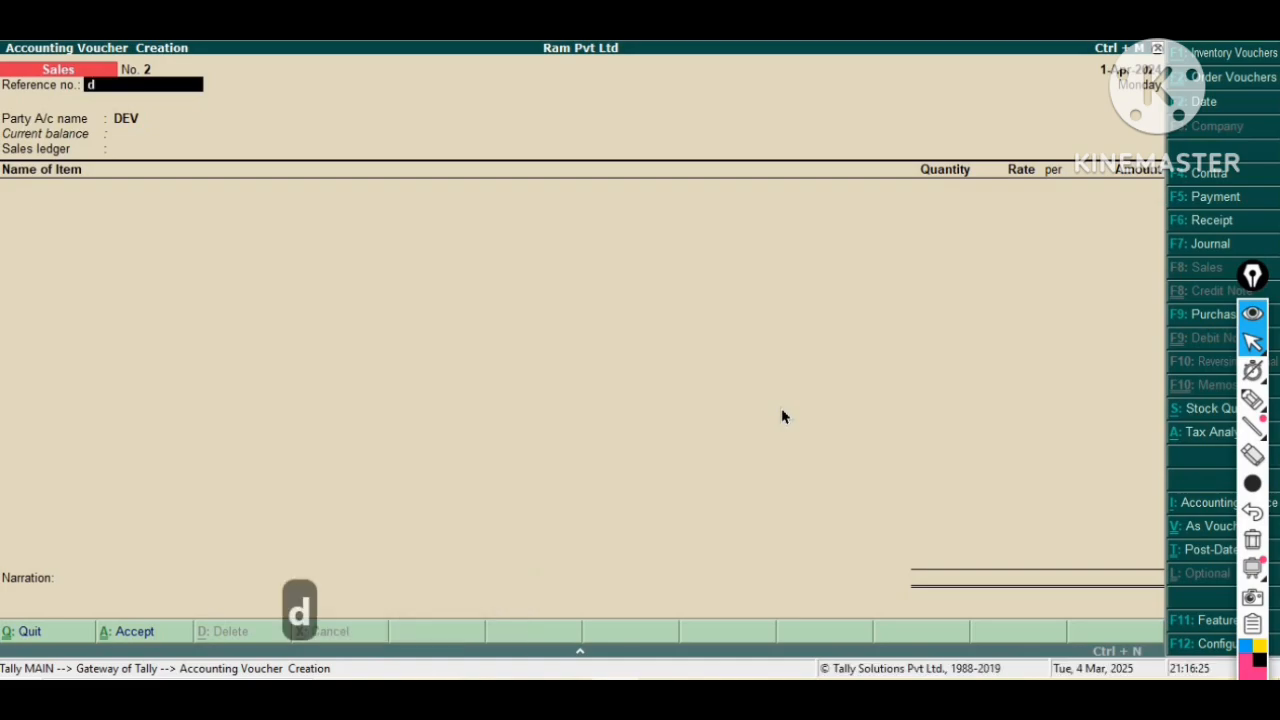
pyautogui.write('/02')
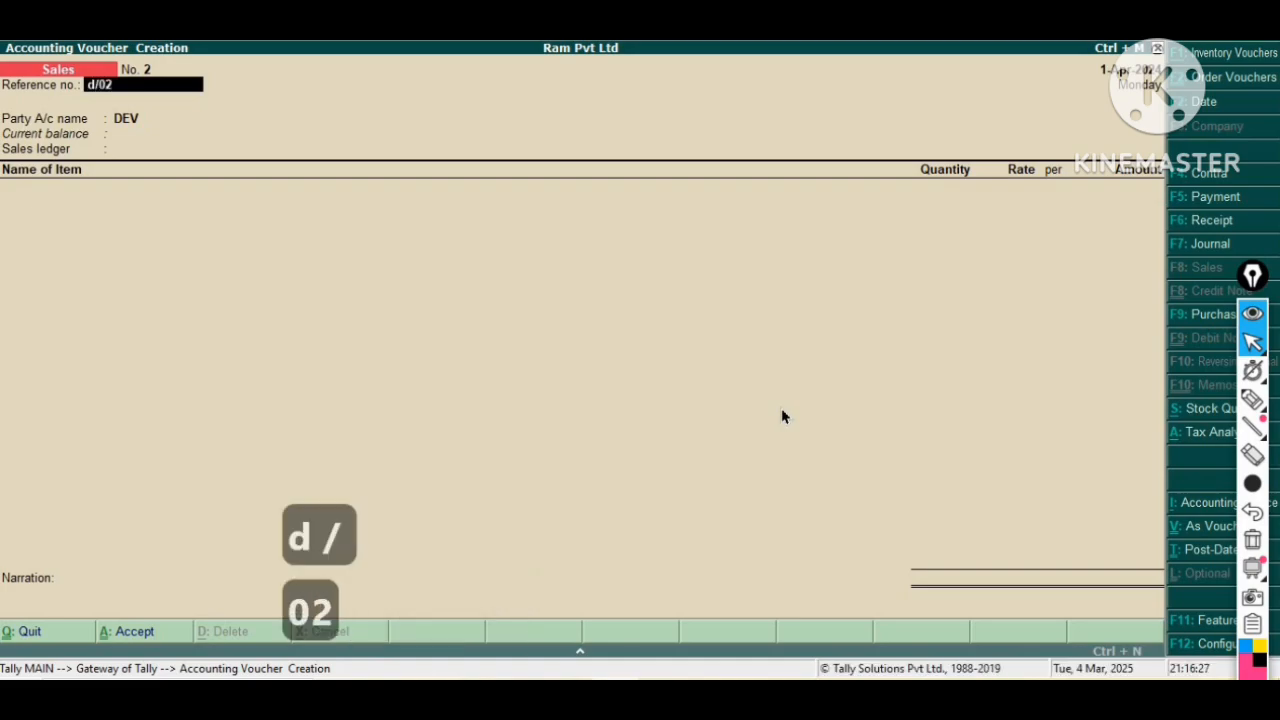
pyautogui.press('Return')
pyautogui.press('Return')
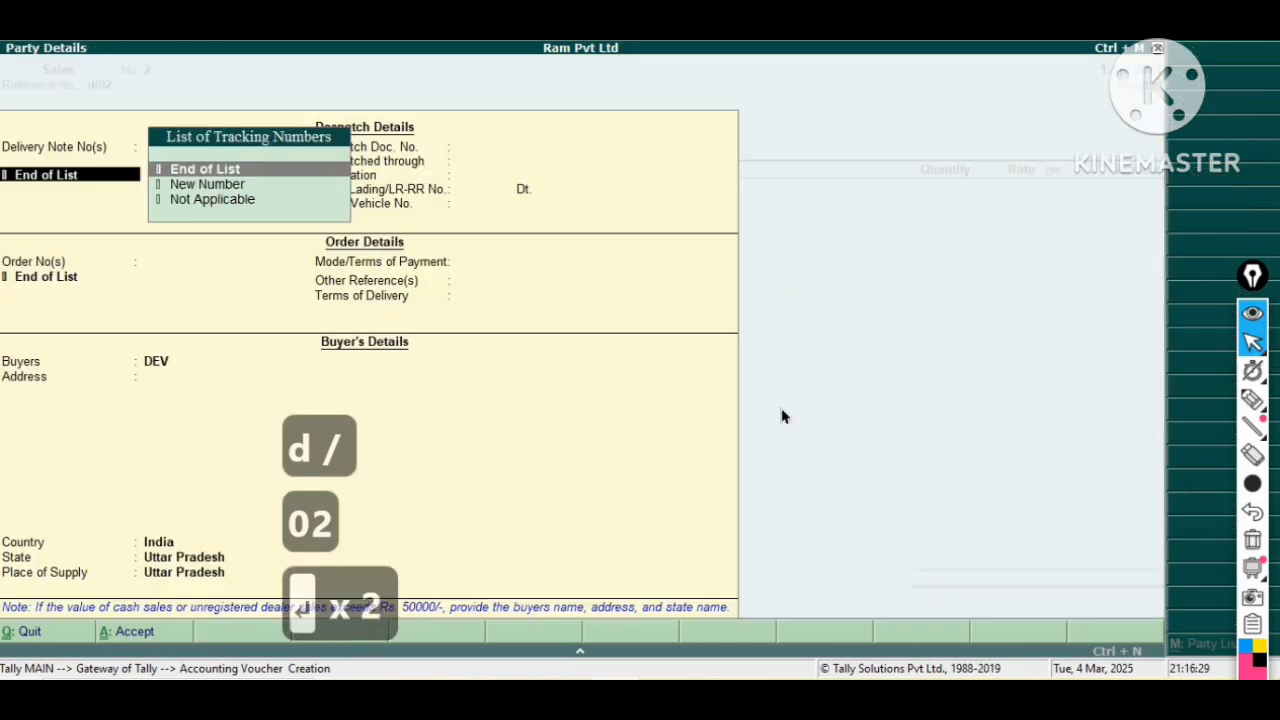
pyautogui.press('Return')
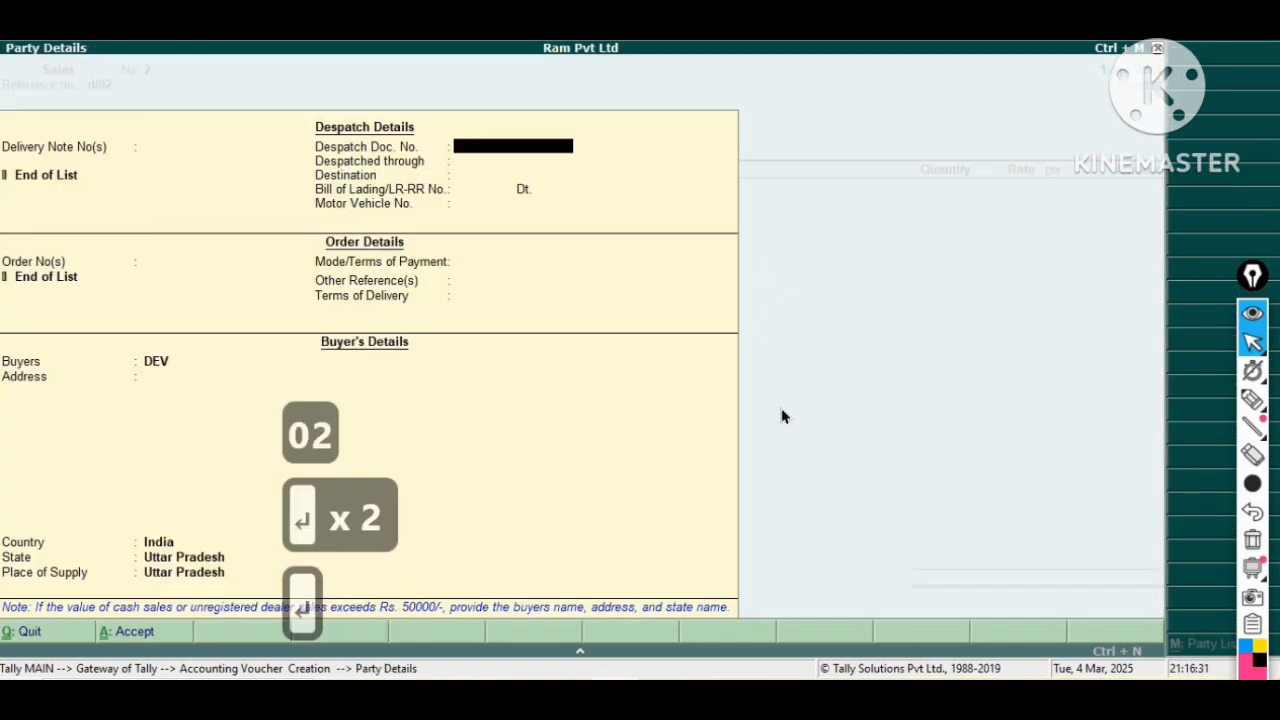
pyautogui.hotkey('ctrl', 'a')
pyautogui.press('Return')
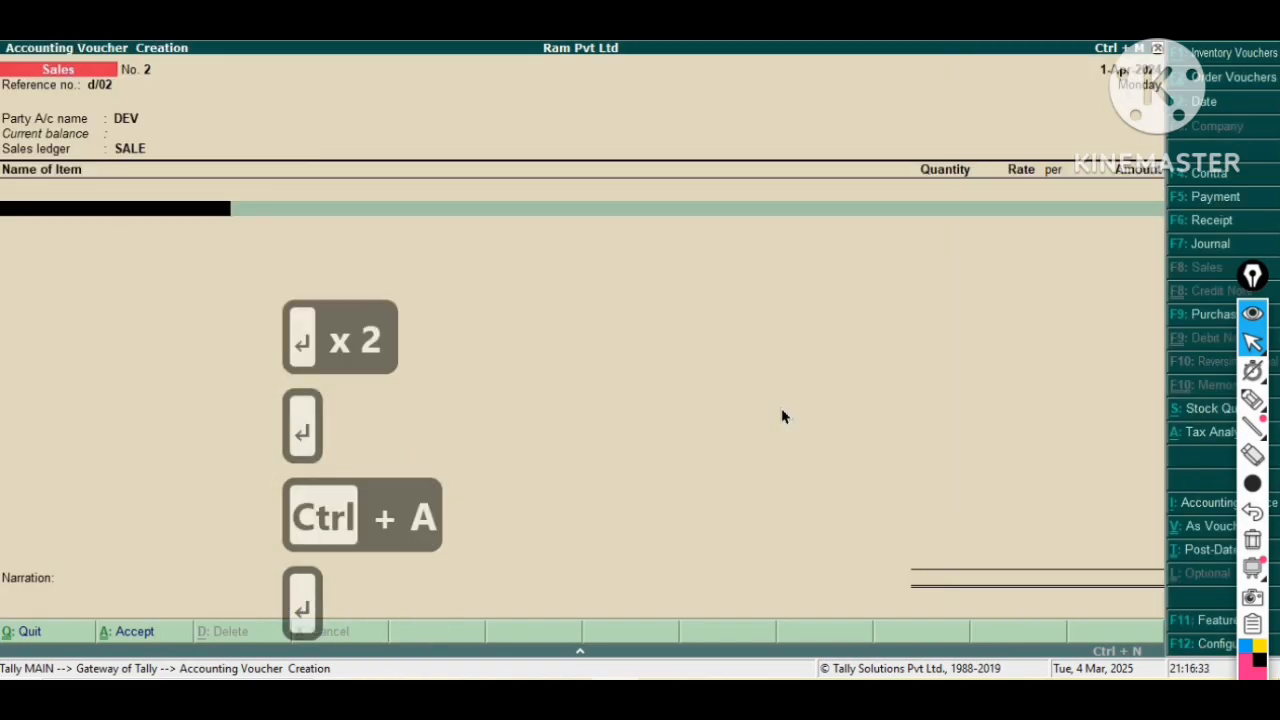
# Add the stock item Computer and allocate it to the Finish Goods godown.
pyautogui.press('Down')
pyautogui.press('Down')
pyautogui.press('Down')
pyautogui.press('Down')
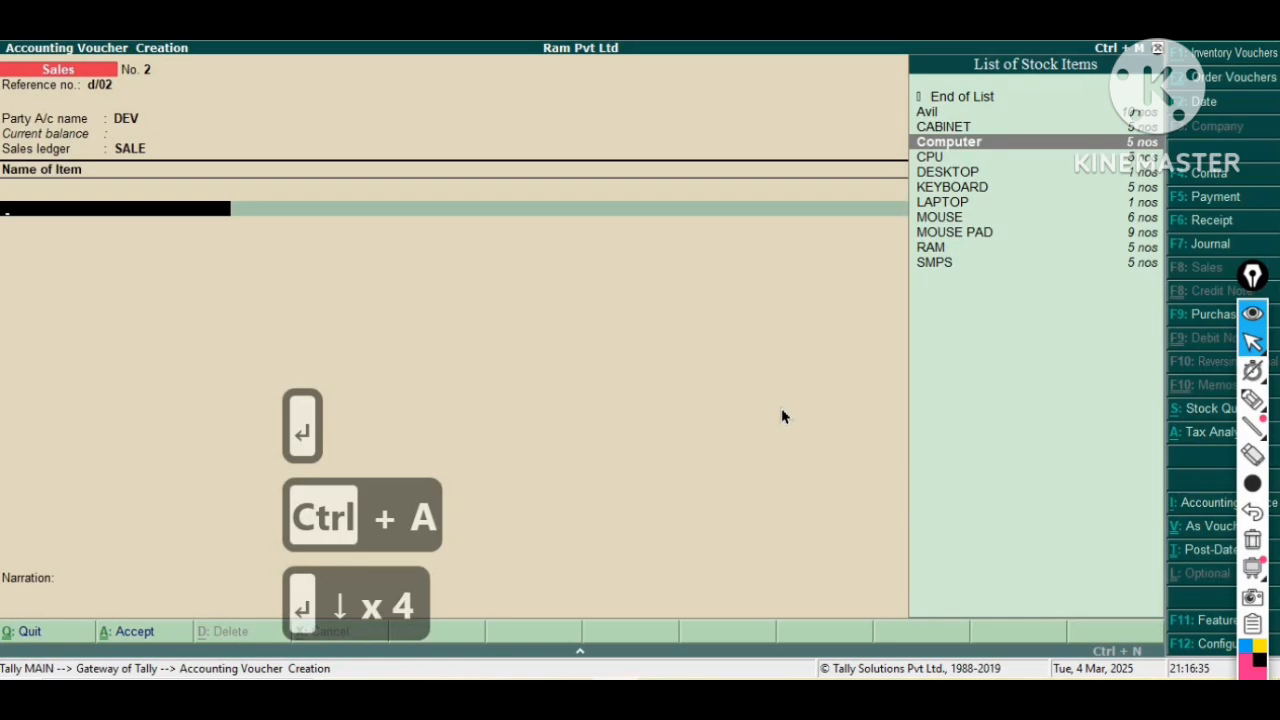
pyautogui.press('Return')
pyautogui.press('Return')
pyautogui.press('Return')
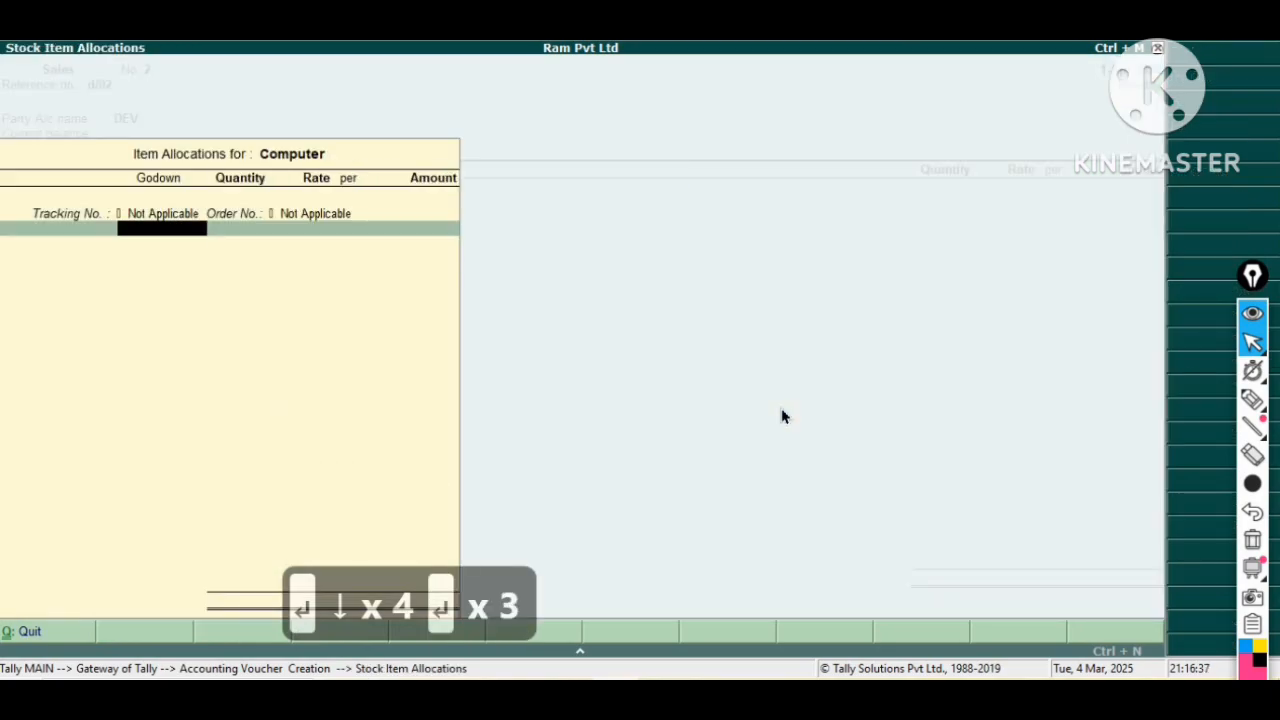
pyautogui.press('Down')
pyautogui.press('Down')
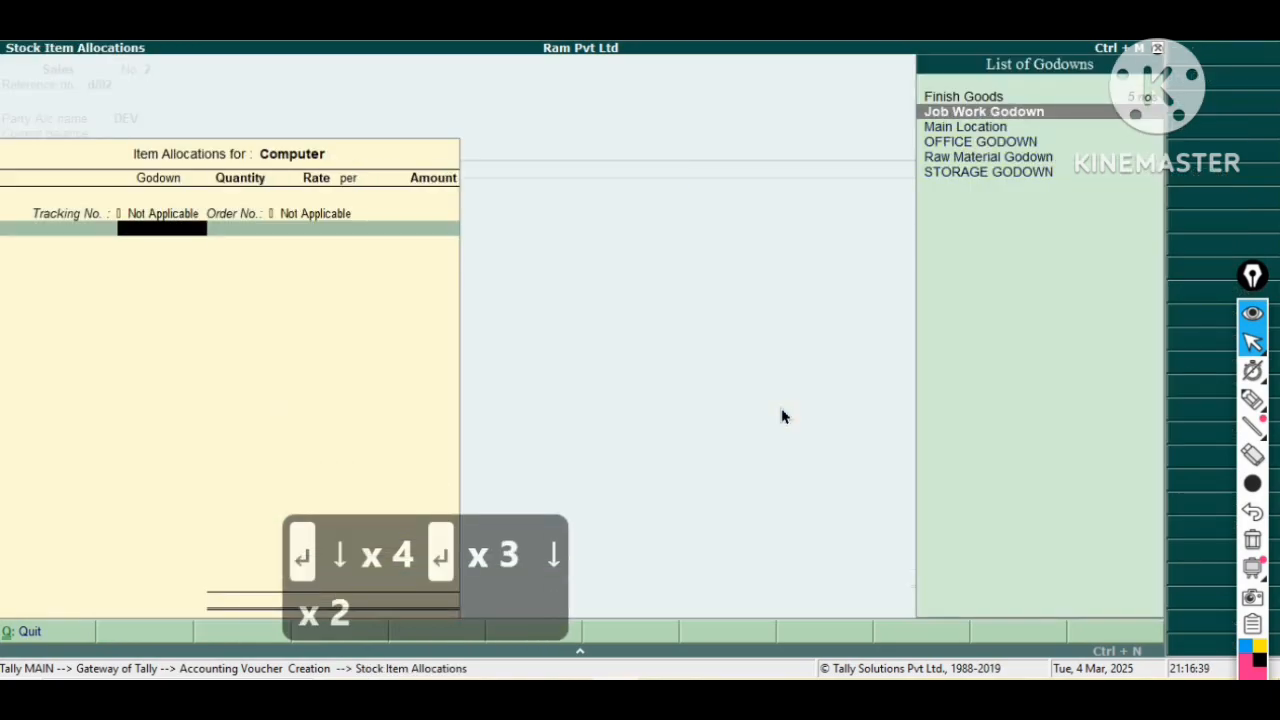
pyautogui.press('Up')
pyautogui.press('Return')
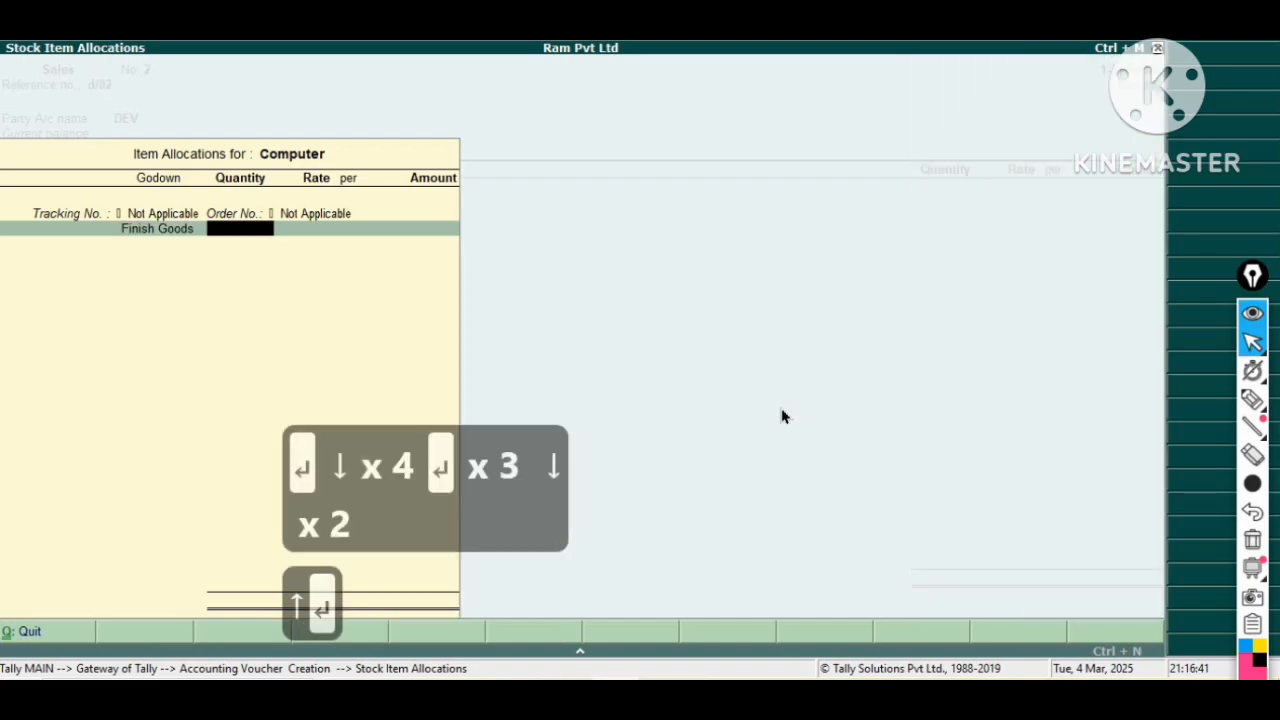
# Enter 1 nos of Computer at a rate of 18,000 with cost tracking set to Not Applicable.
pyautogui.write('1')
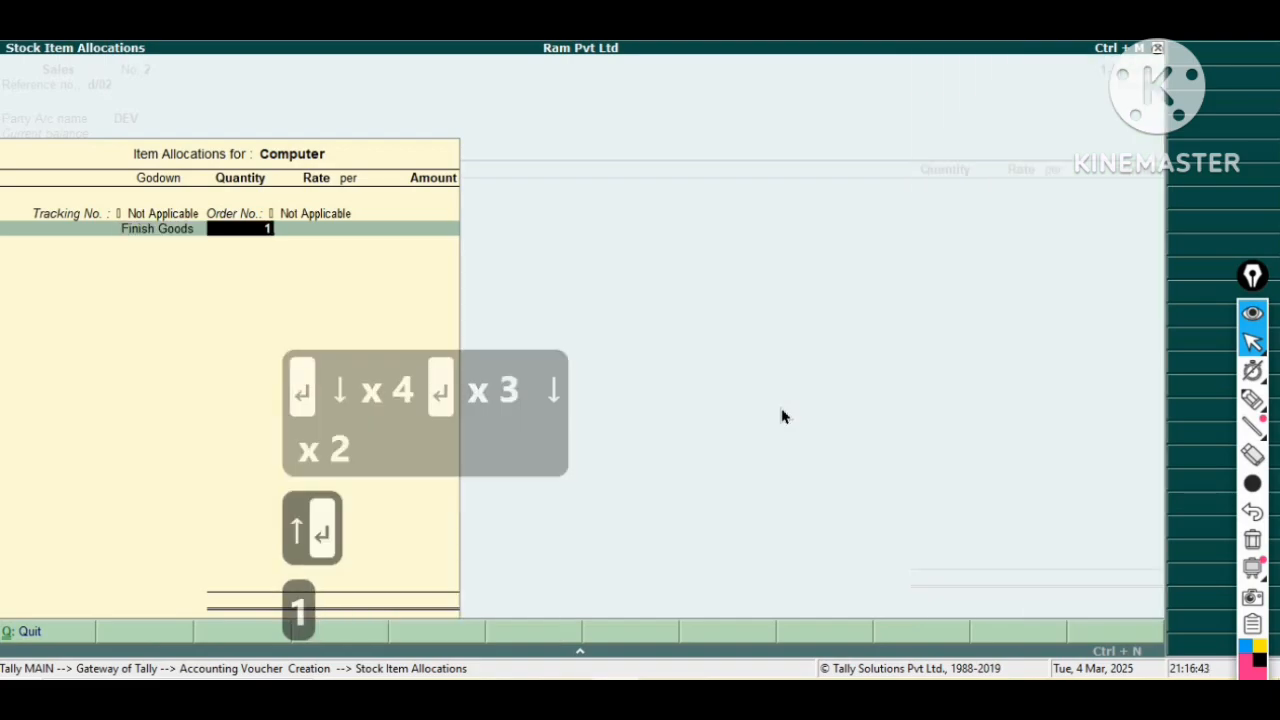
pyautogui.press('Return')
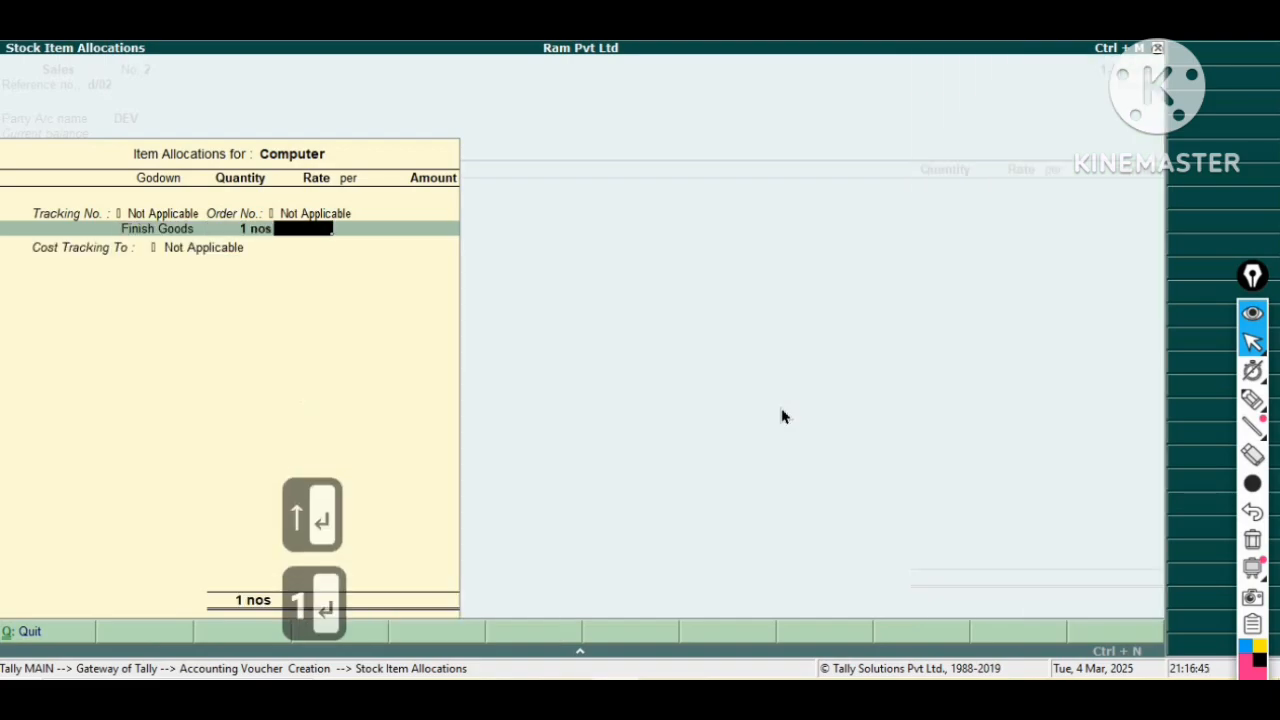
pyautogui.write('18')
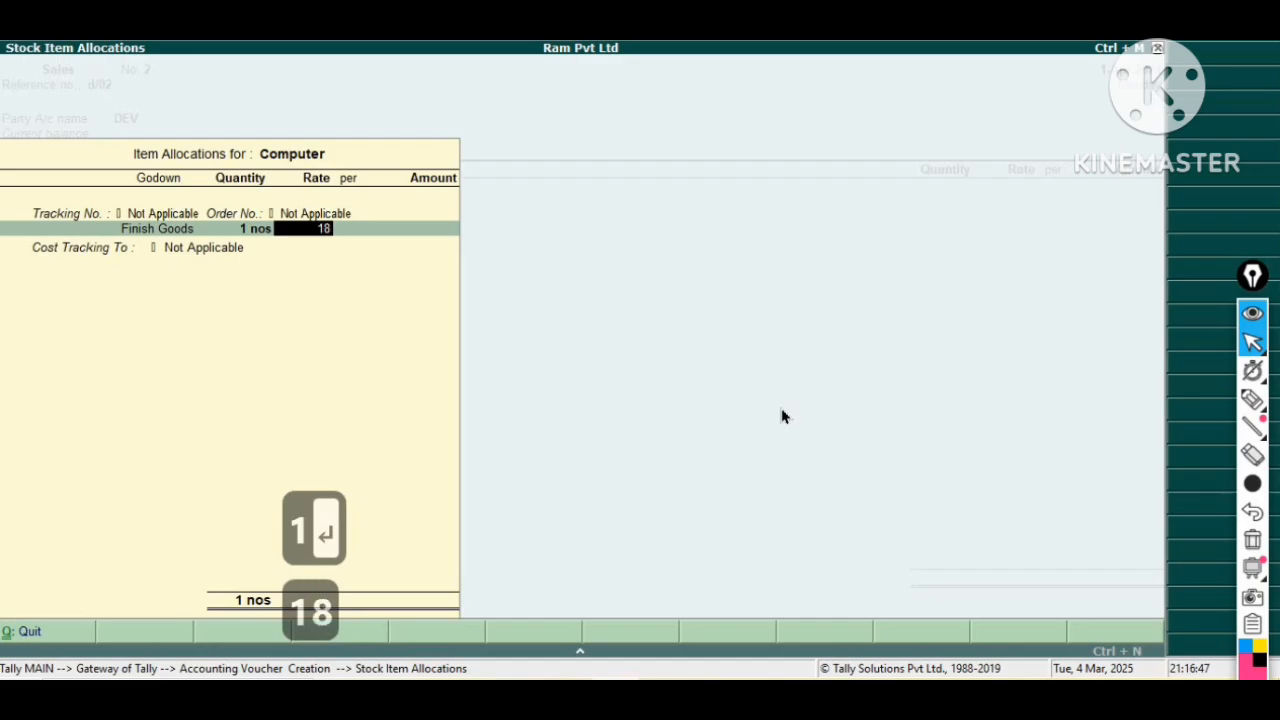
pyautogui.write(',000')
pyautogui.press('Return')
pyautogui.press('Return')
pyautogui.press('Return')
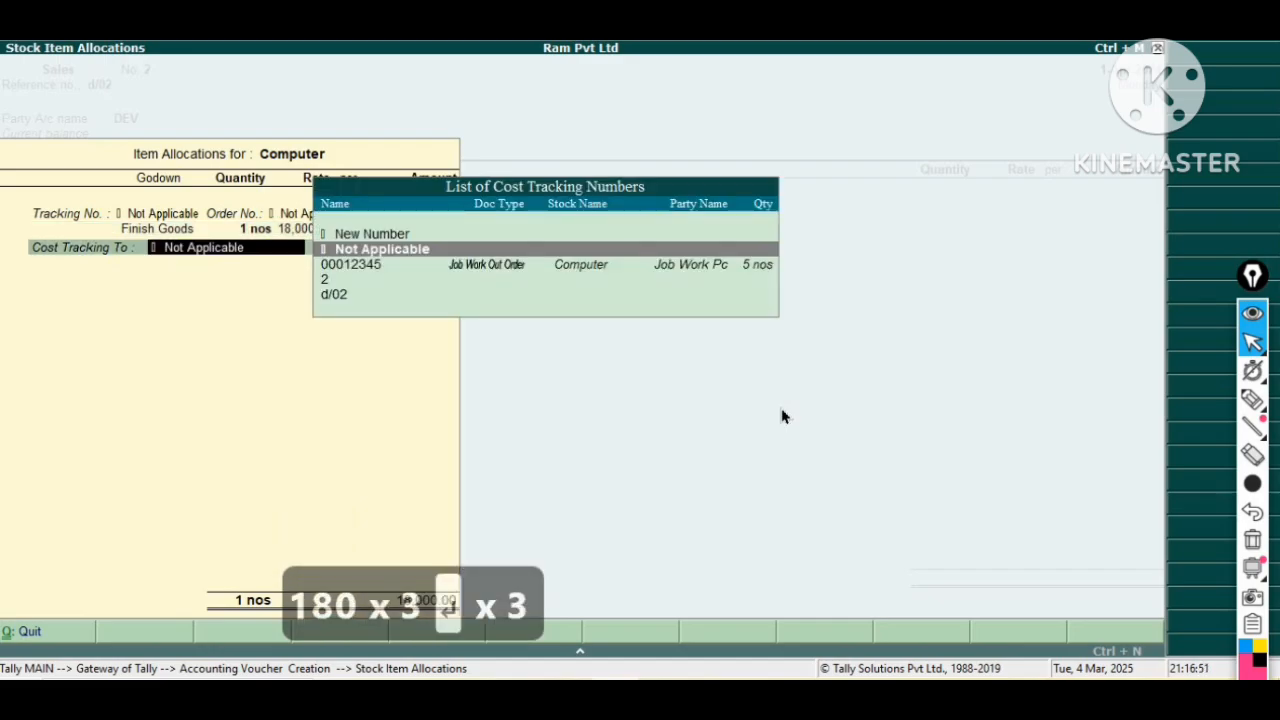
pyautogui.press('Return')
pyautogui.press('Return')
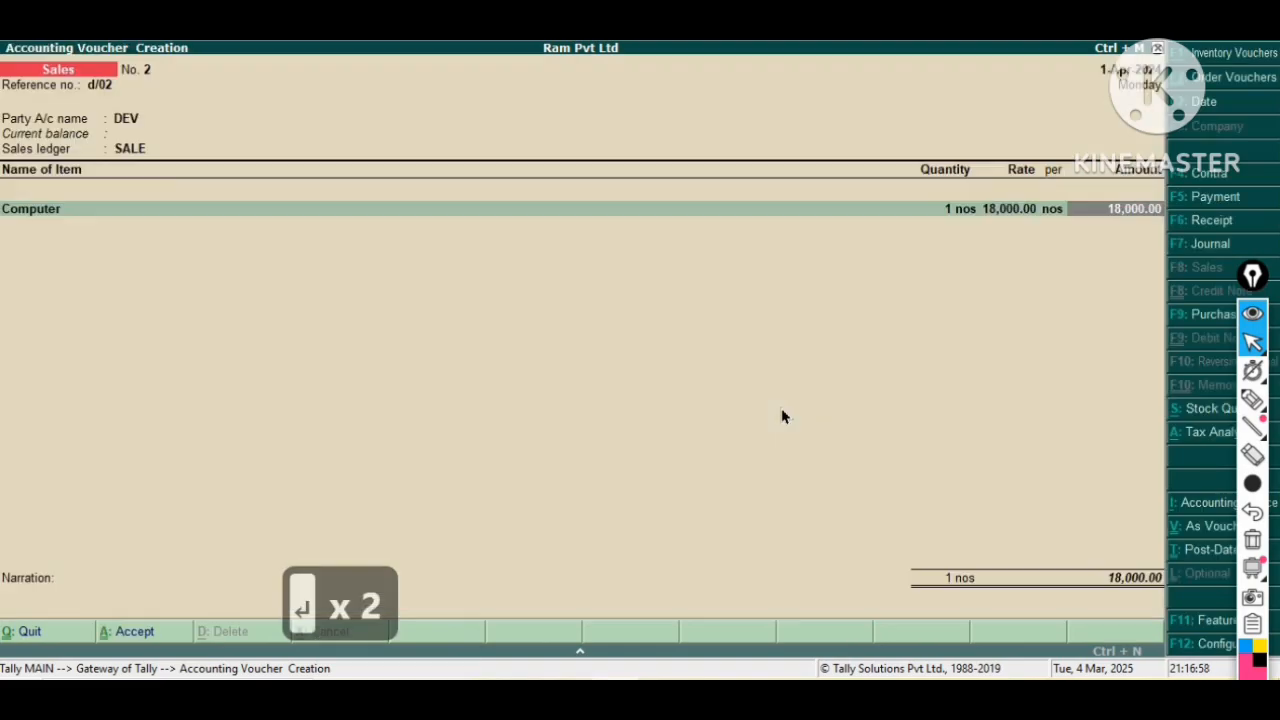
# Add the CGST ledger to the sales invoice.
pyautogui.press('Return')
pyautogui.press('Return')
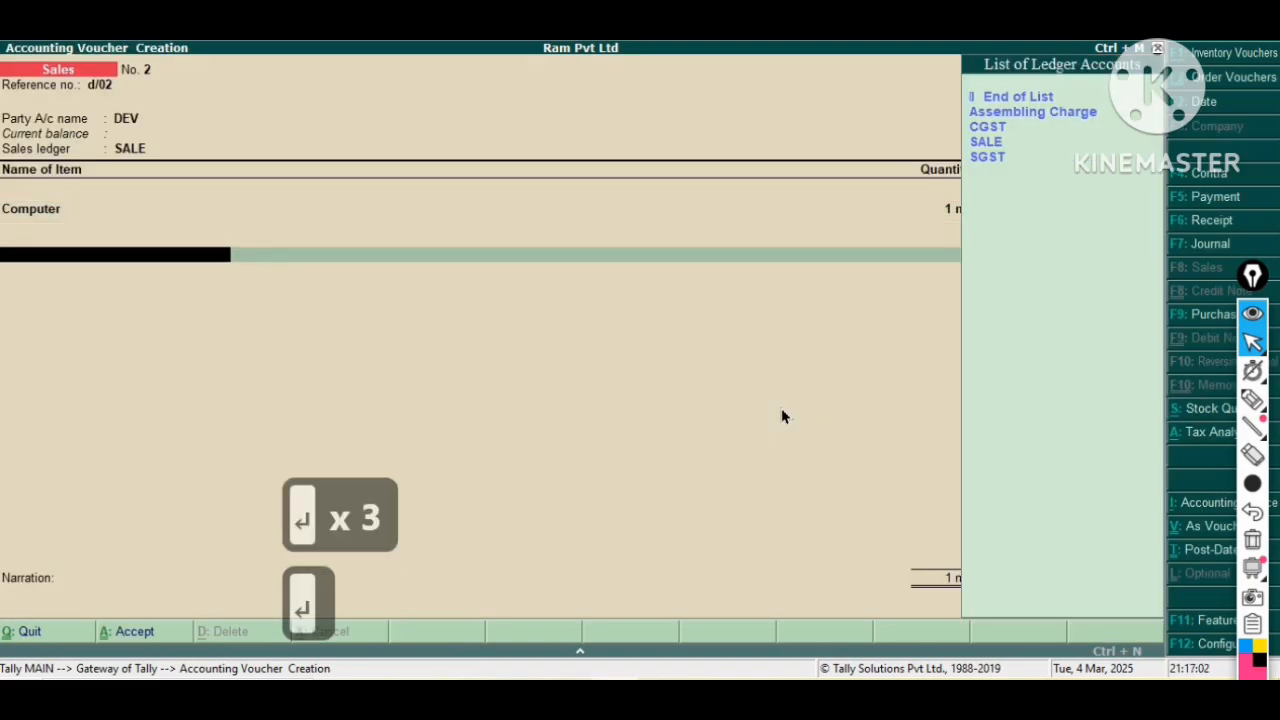
pyautogui.press('Down')
pyautogui.press('Down')
pyautogui.press('Down')
pyautogui.press('Return')
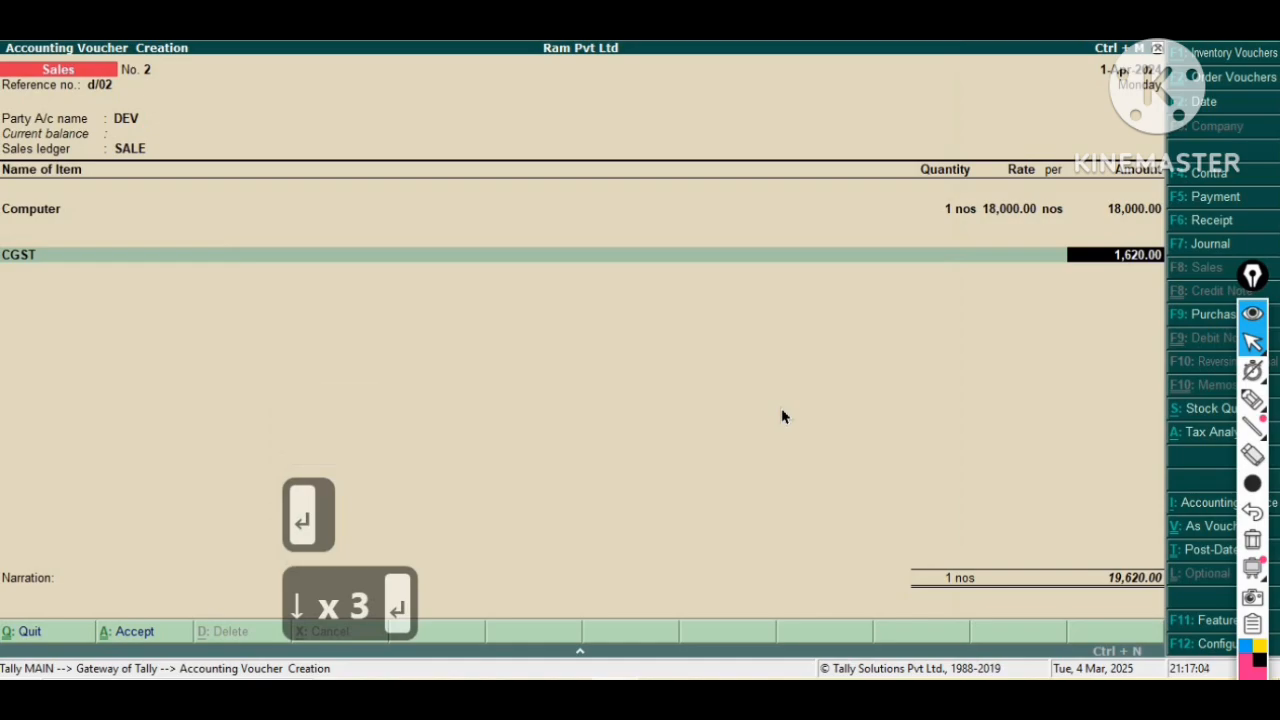
pyautogui.press('Return')
# Add the SGST ledger to the sales invoice.
pyautogui.press('Down')
pyautogui.press('Down')
pyautogui.press('Down')
pyautogui.press('Down')
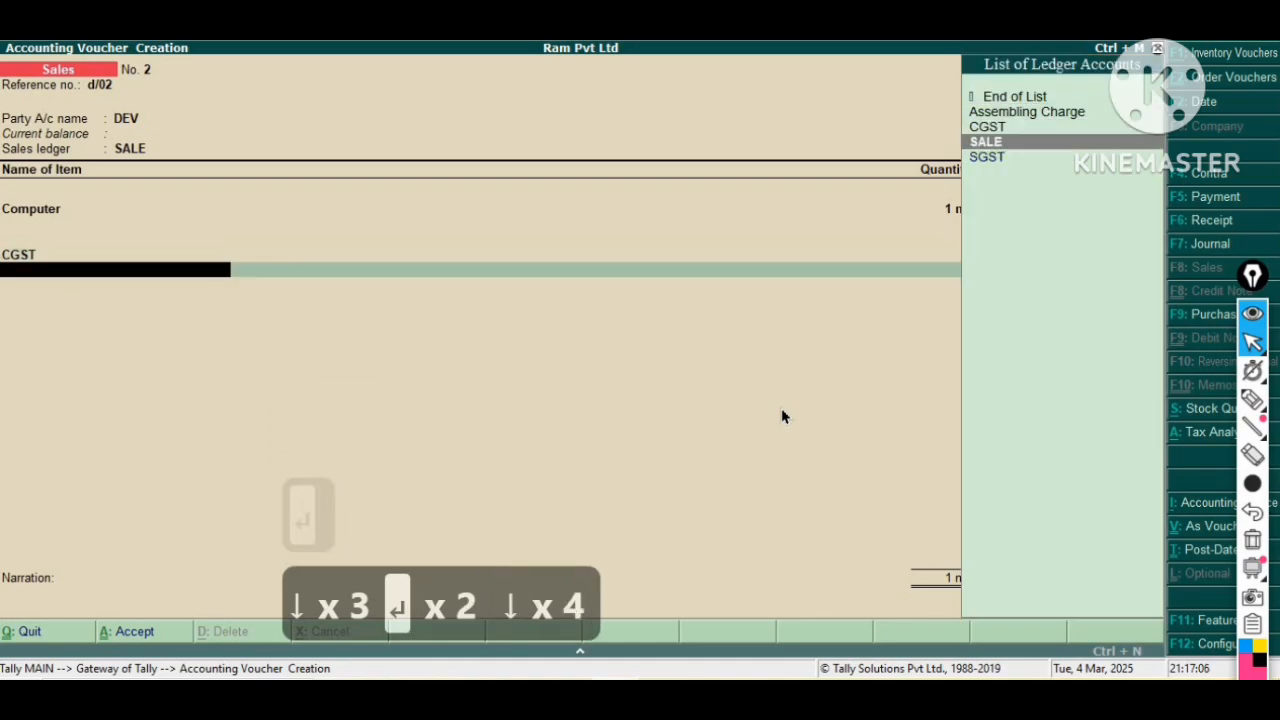
pyautogui.press('Down')
pyautogui.press('Return')
pyautogui.press('Return')
pyautogui.press('Return')
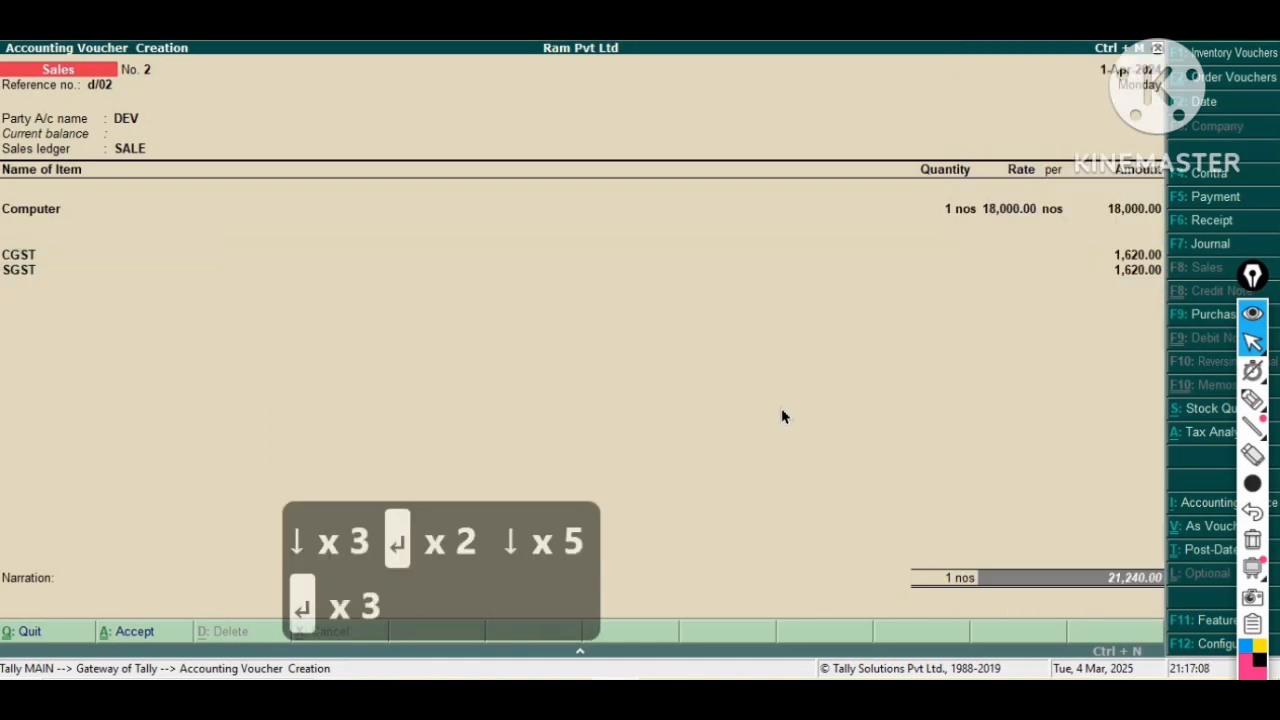
# Accept the bill-wise New Ref for DEV and proceed to save the sales voucher.
pyautogui.press('Return')
pyautogui.press('Return')
pyautogui.press('Return')
pyautogui.press('Return')
pyautogui.press('Return')
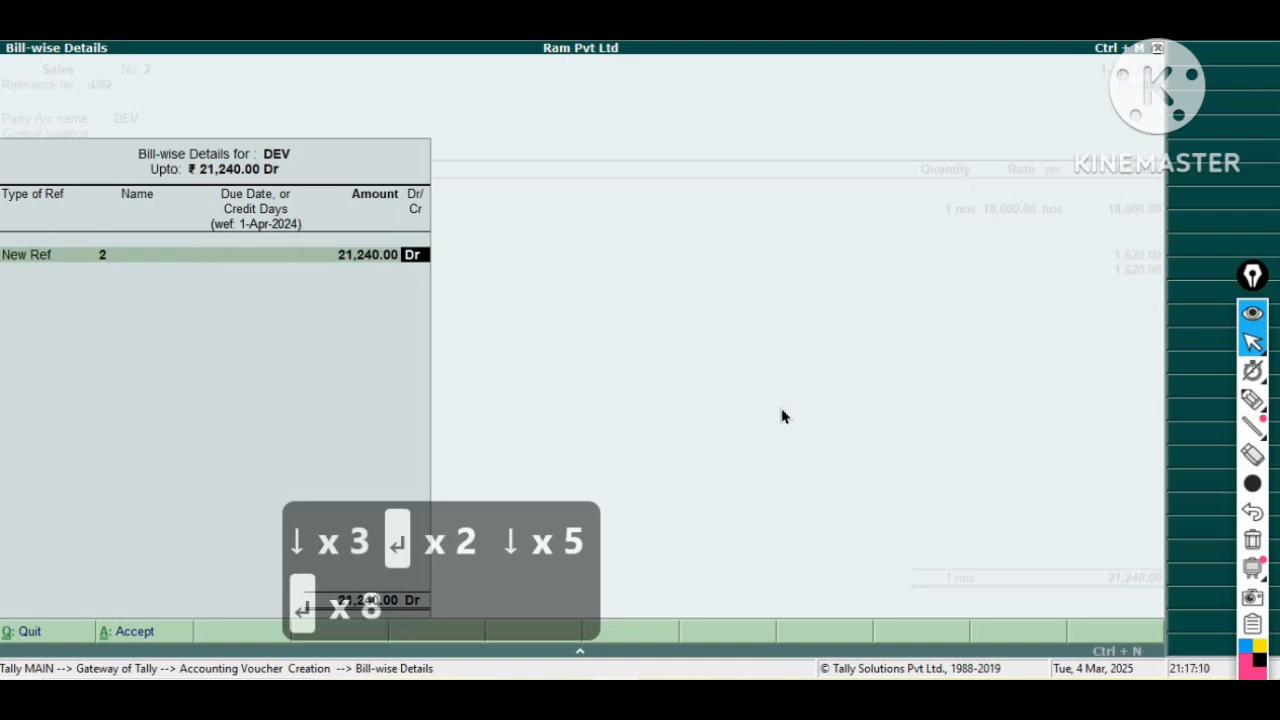
pyautogui.press('Return')
pyautogui.press('Return')
pyautogui.press('Return')
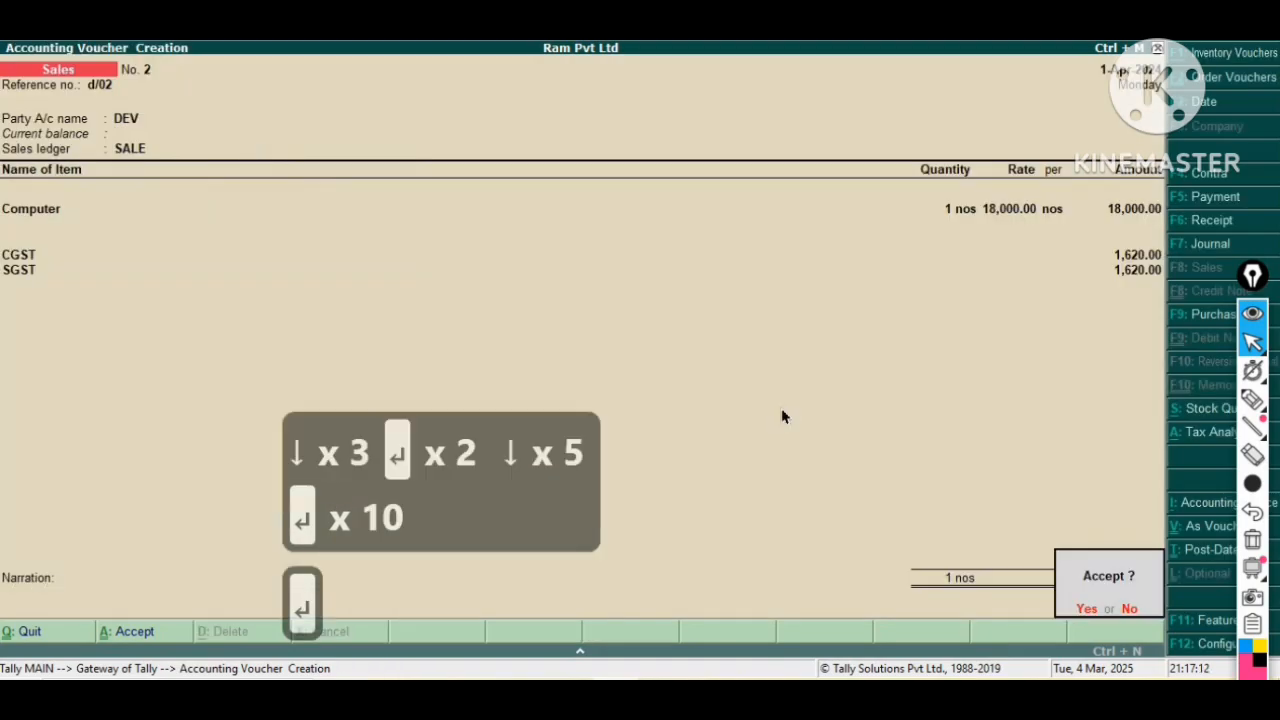